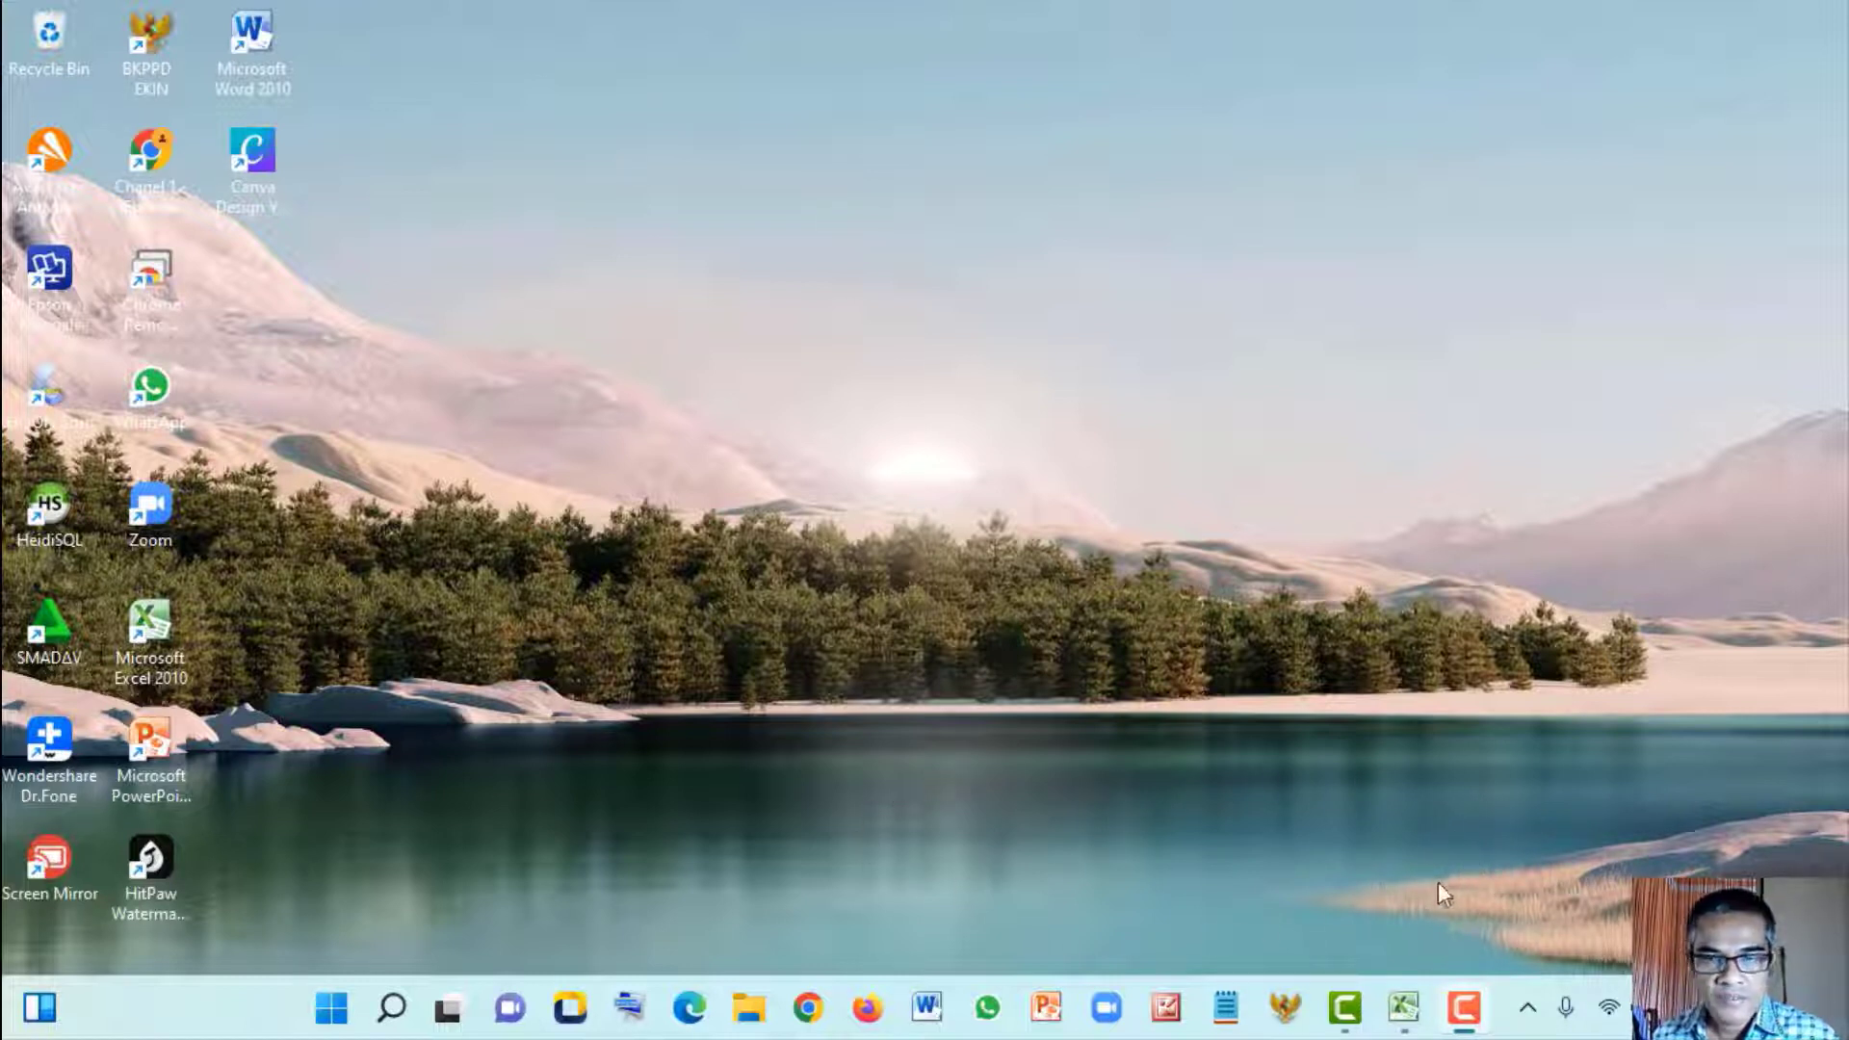
# Switch to the Book1 workbook in Excel and examine the unit price, quantity and item price columns on the Dengan Formula sheet
pyautogui.moveTo(1399, 1019)
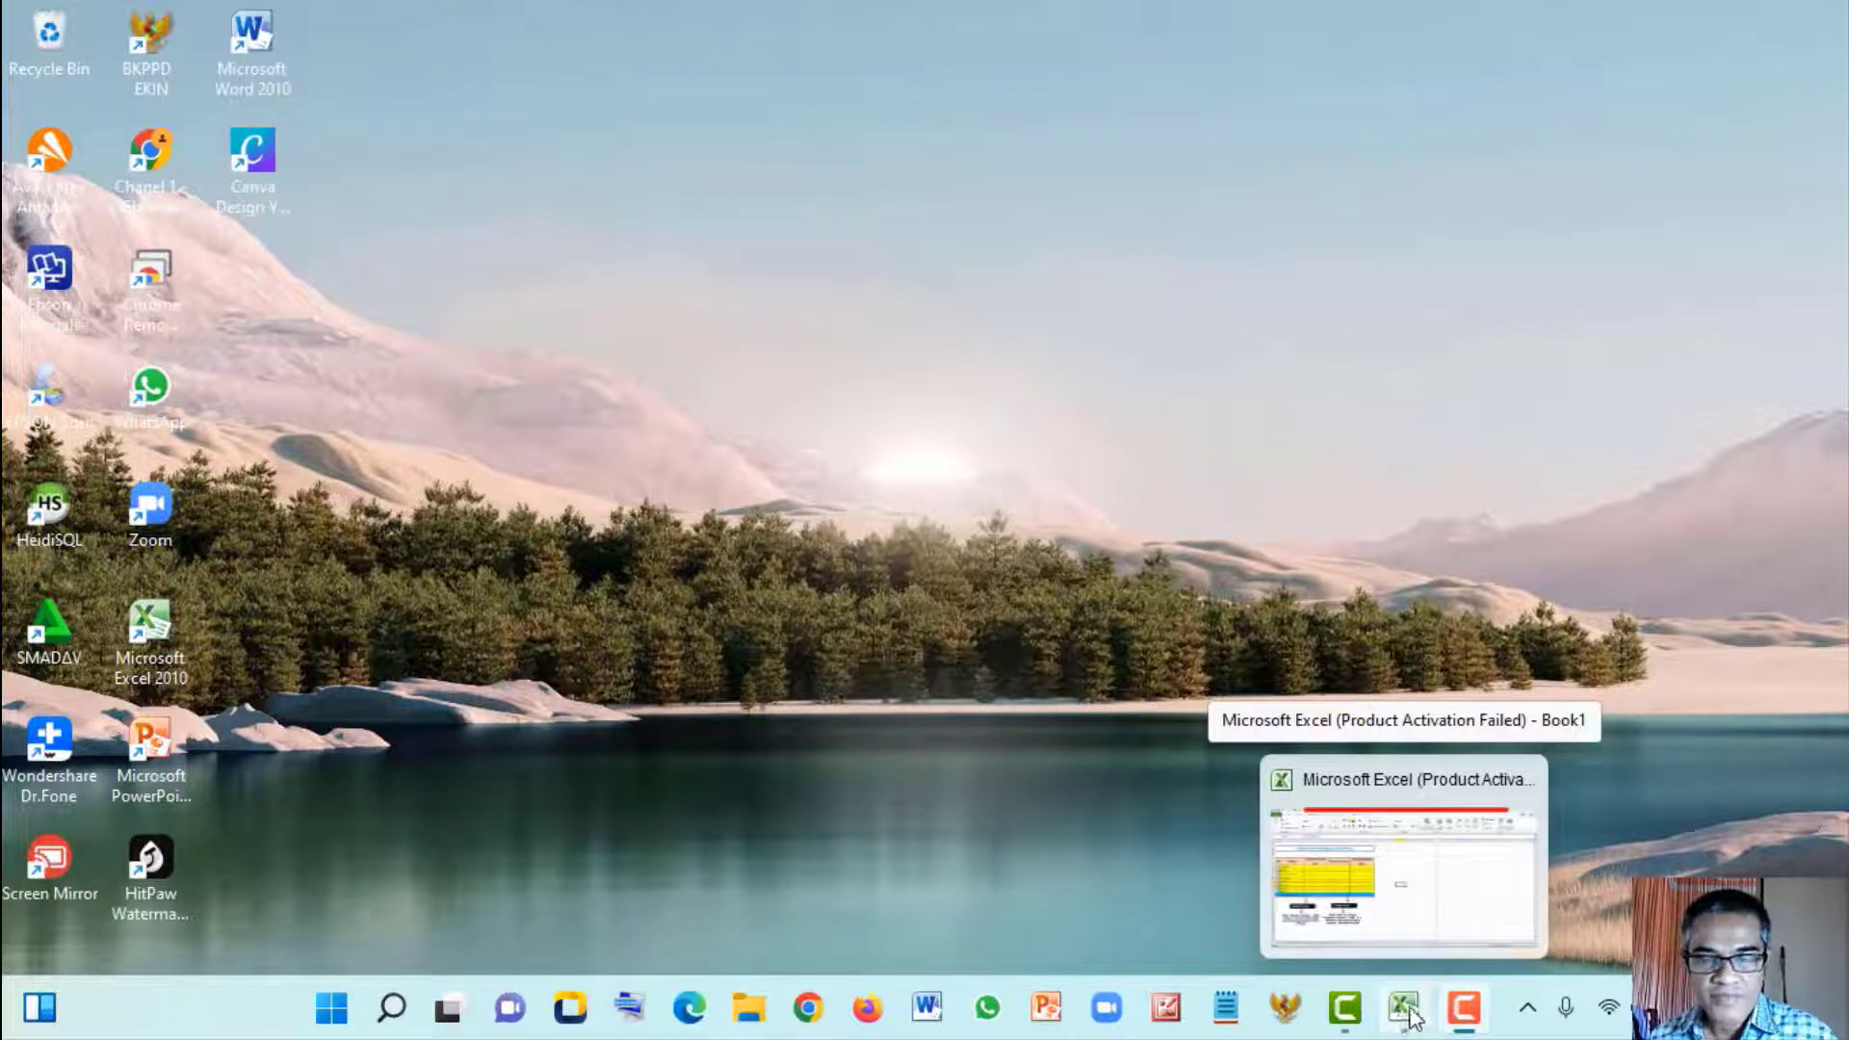
pyautogui.click(1411, 1016)
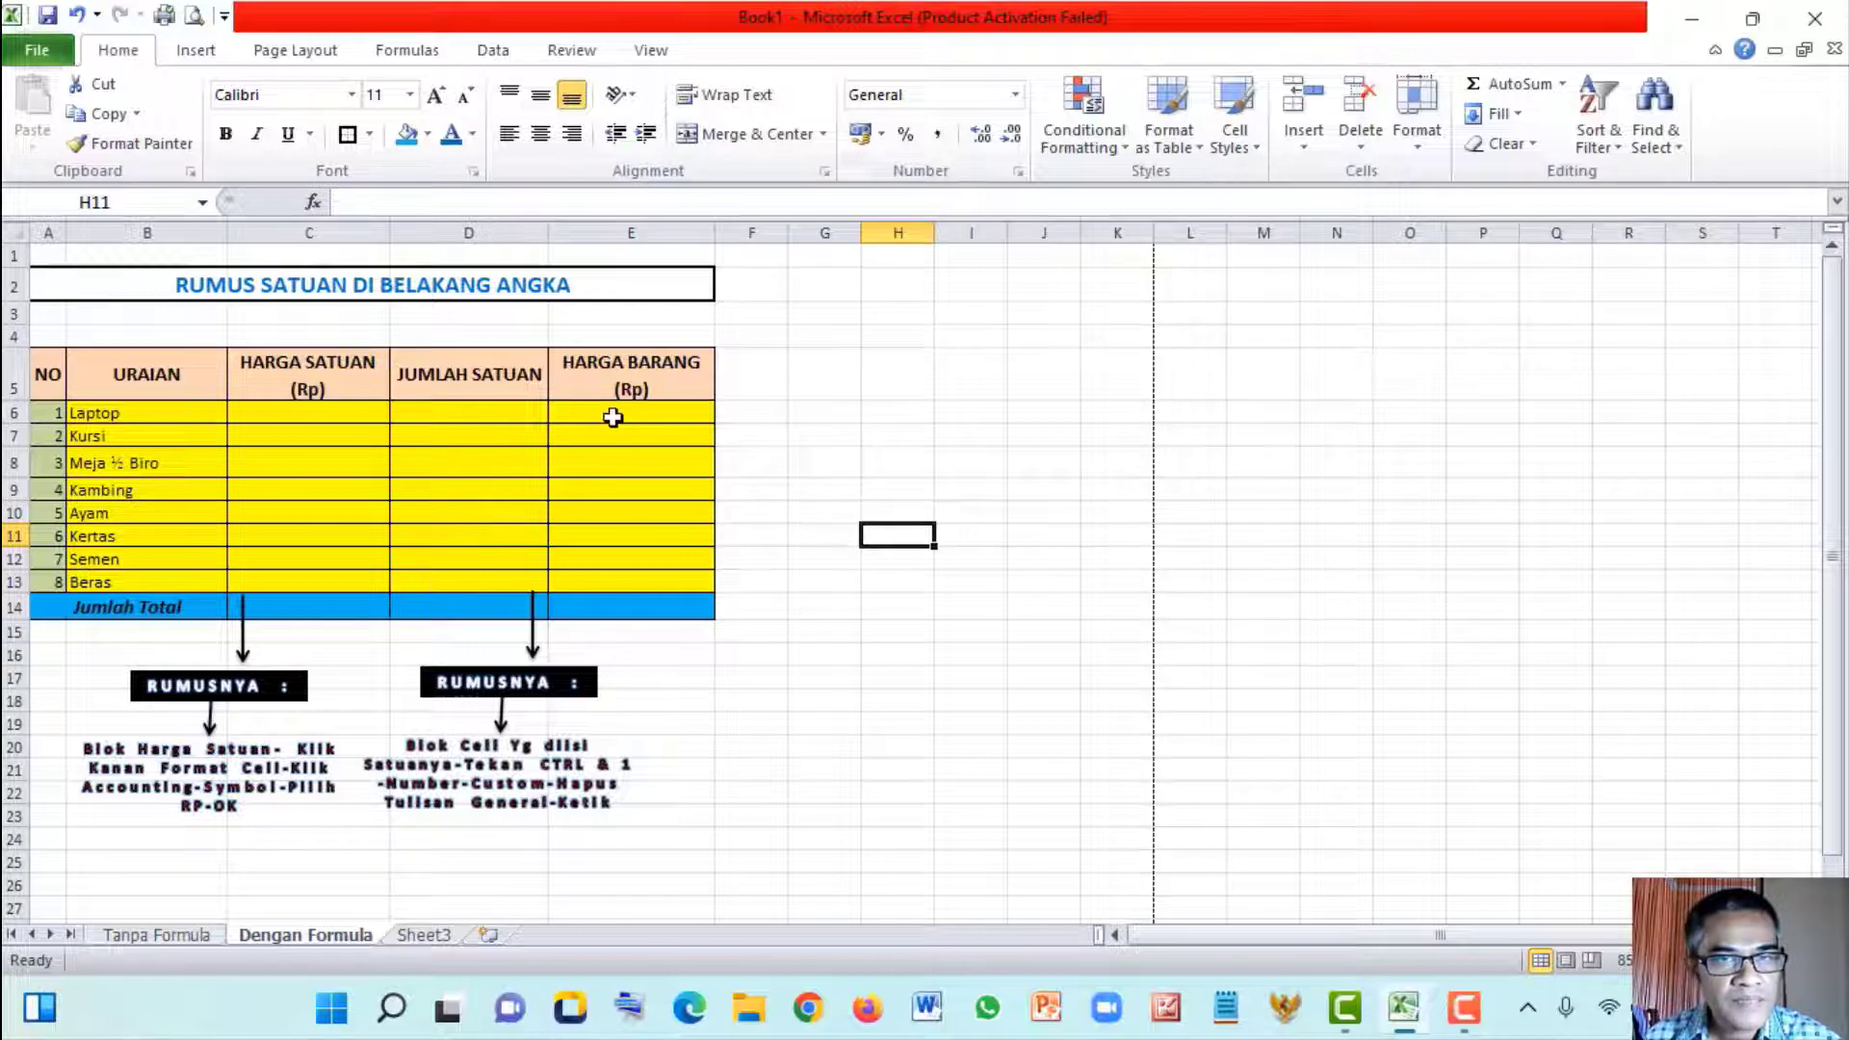
pyautogui.click(291, 381)
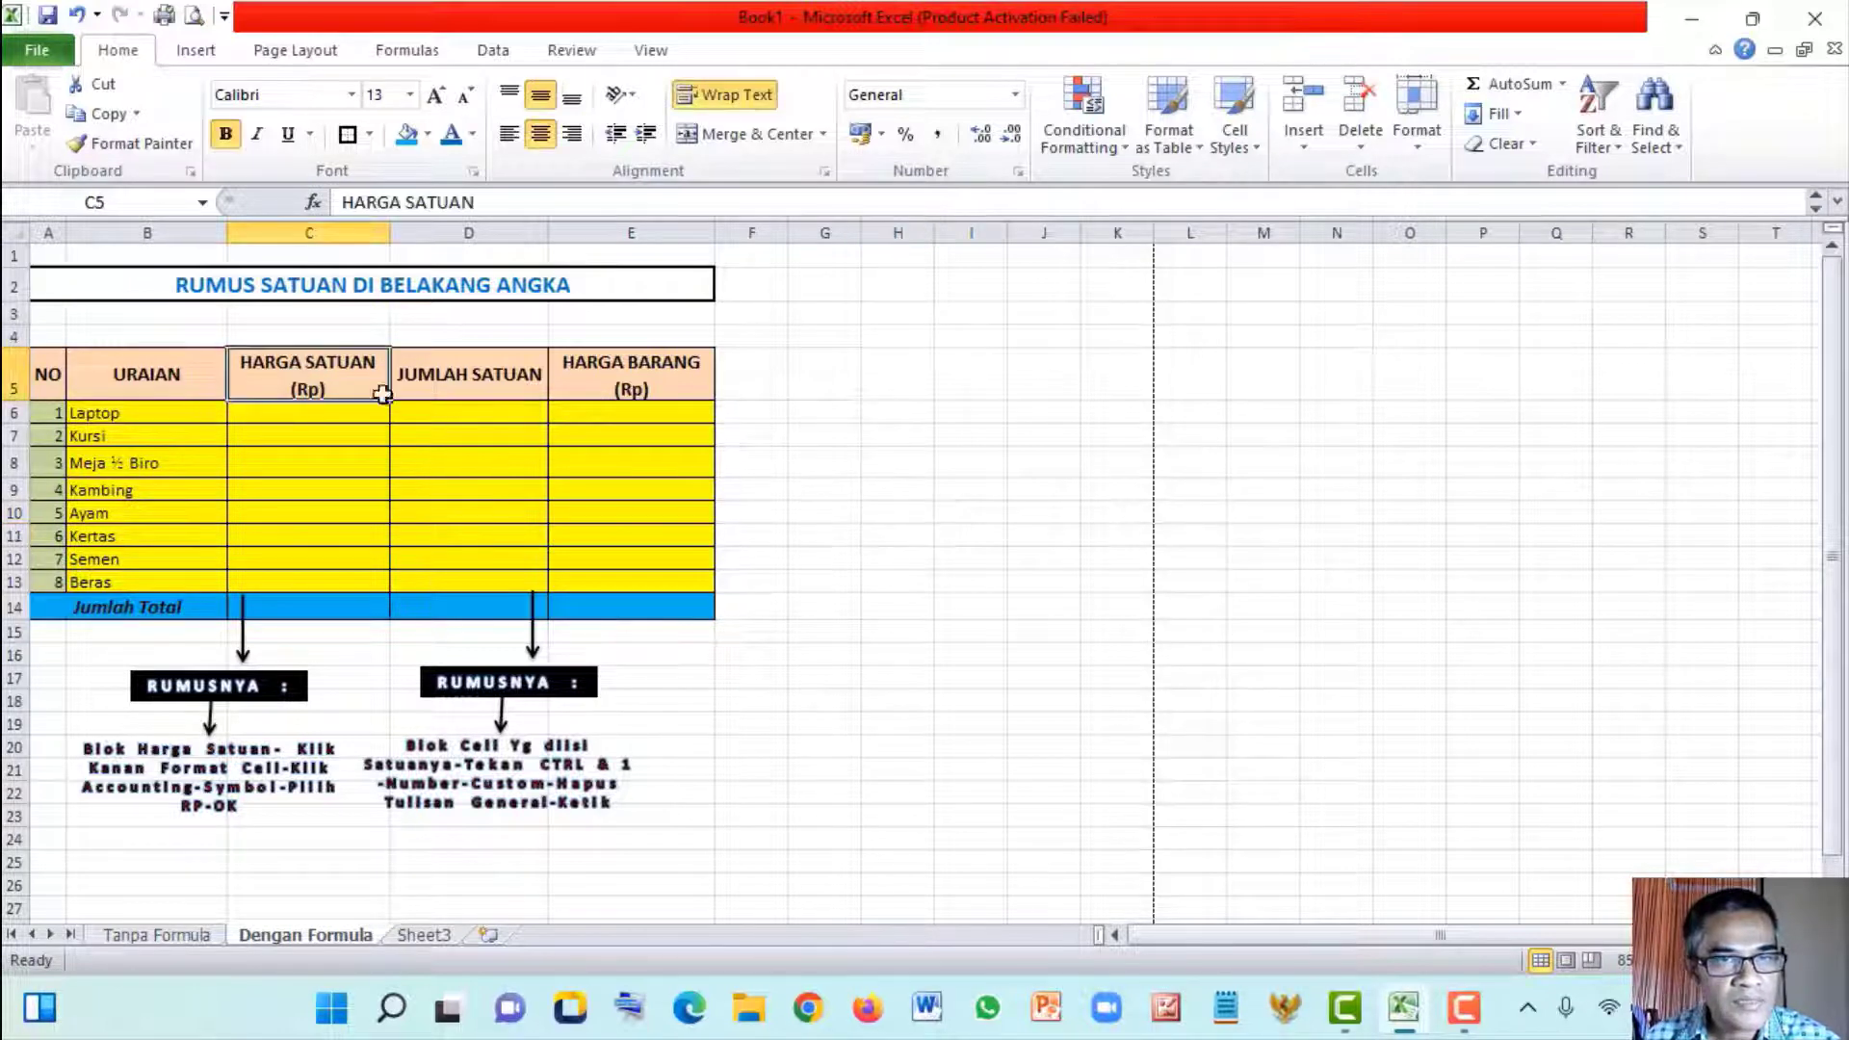
pyautogui.click(470, 378)
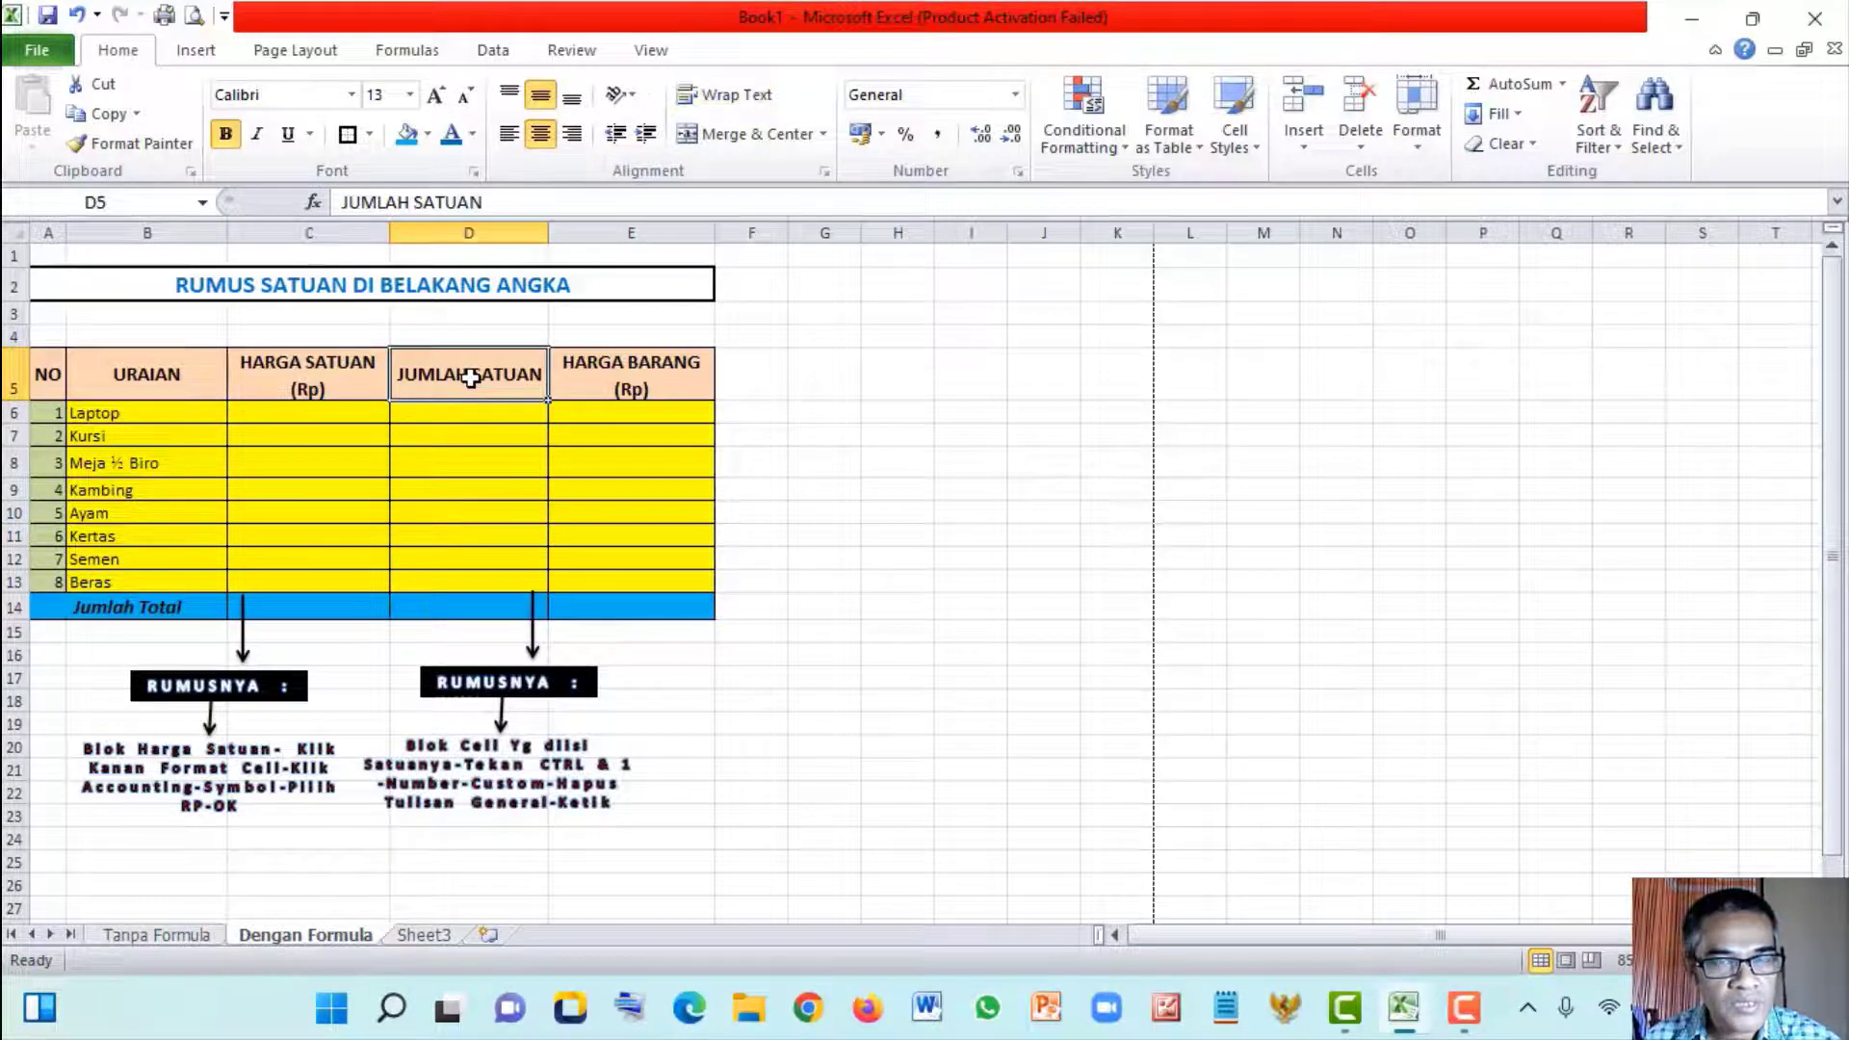
pyautogui.click(627, 383)
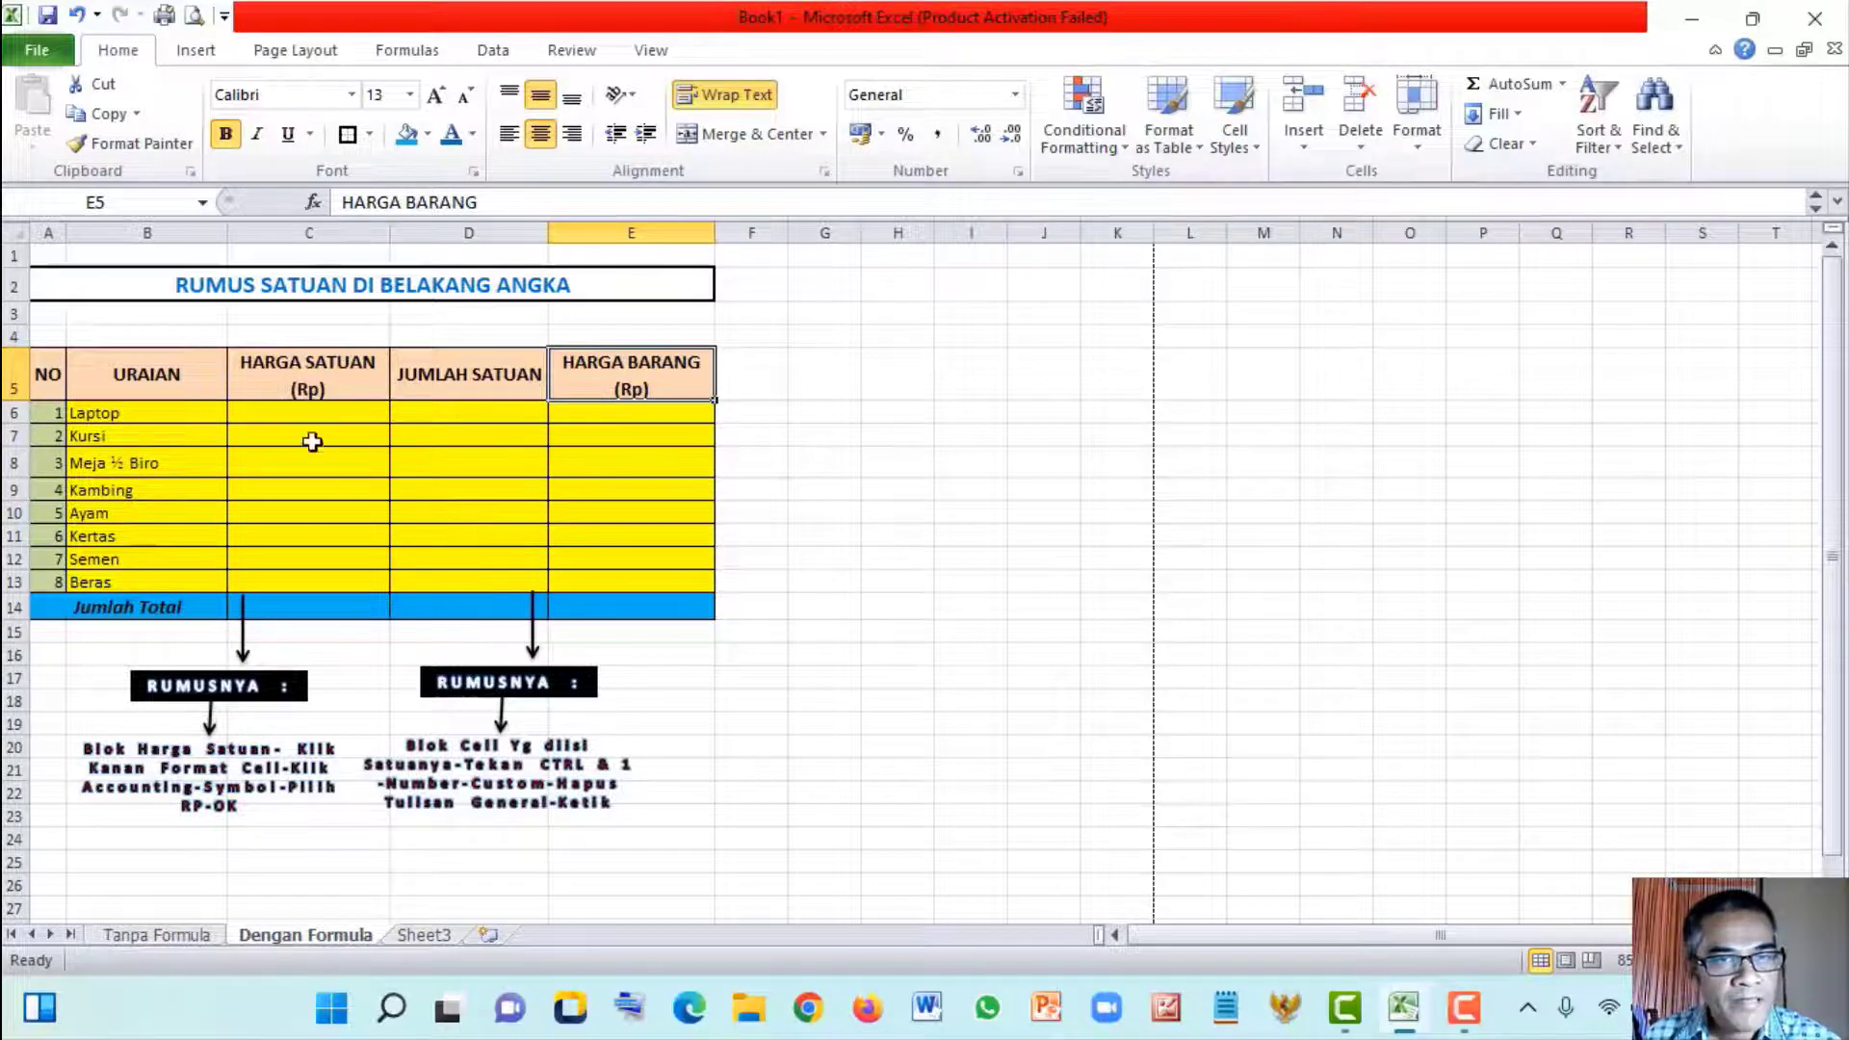
pyautogui.click(277, 413)
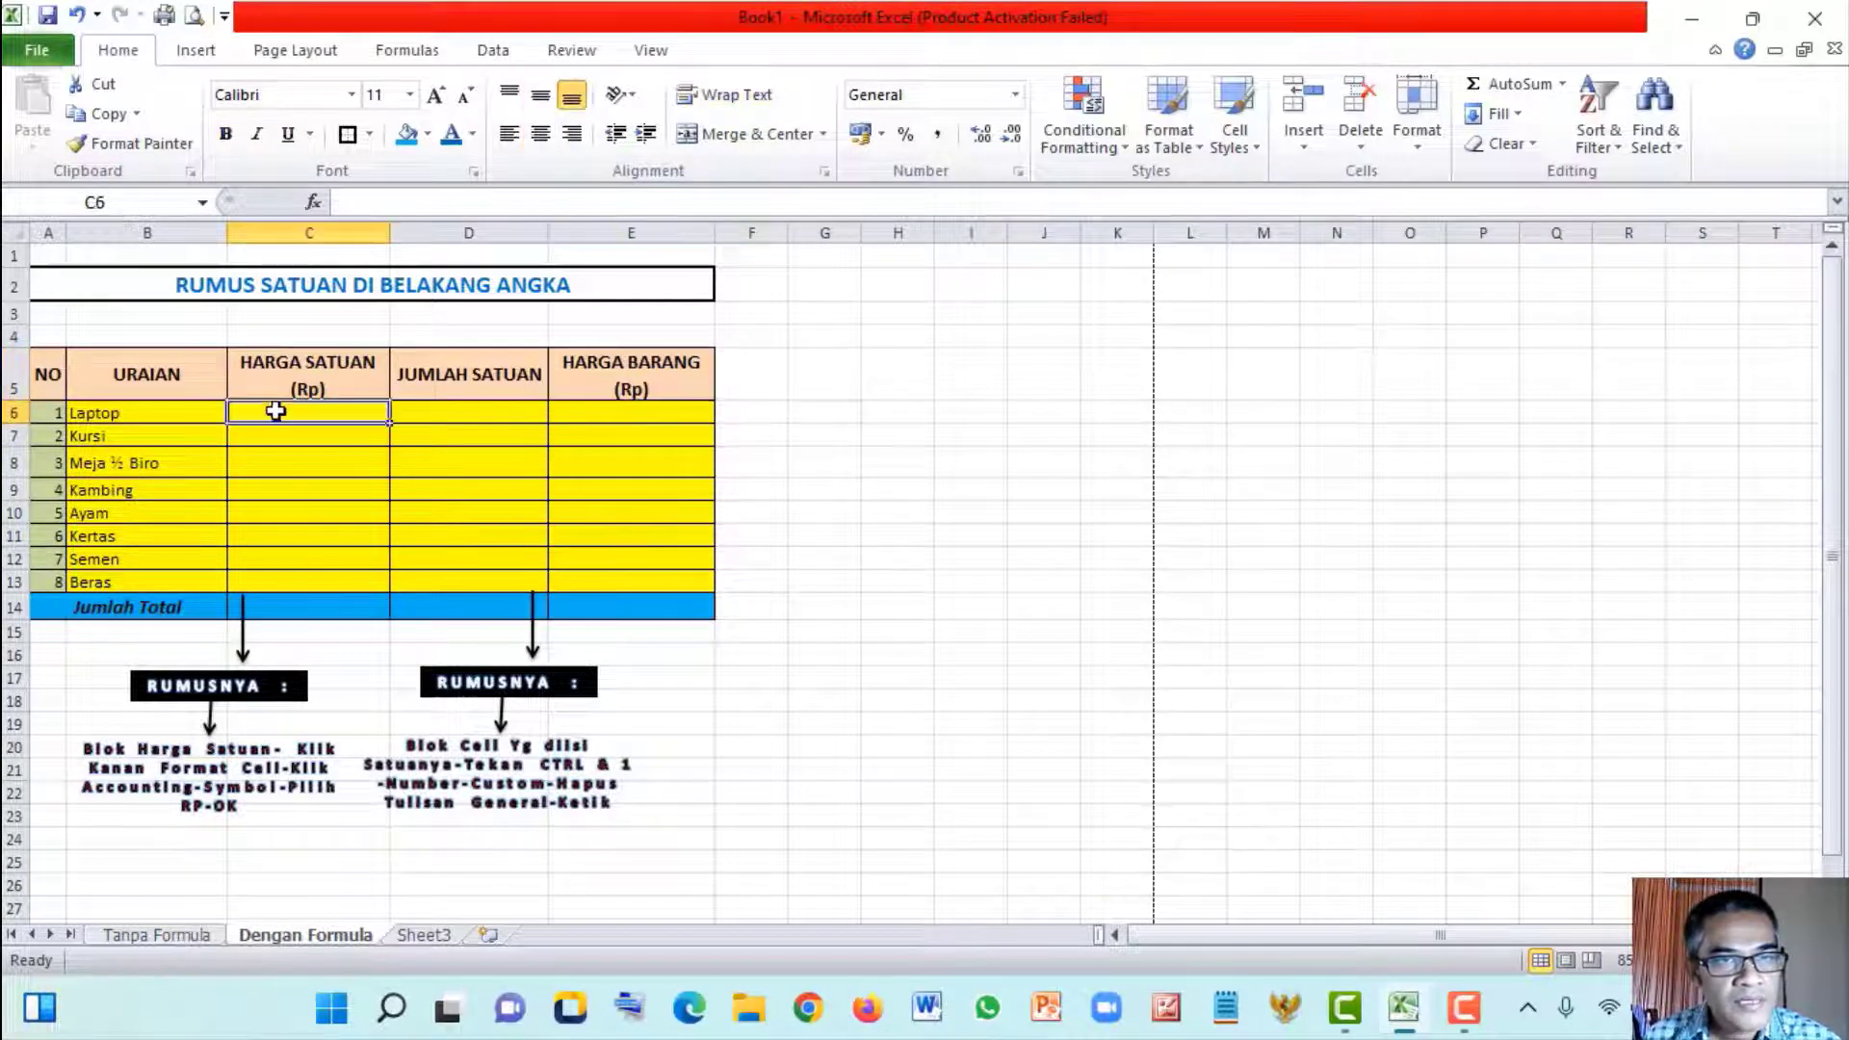
pyautogui.click(434, 412)
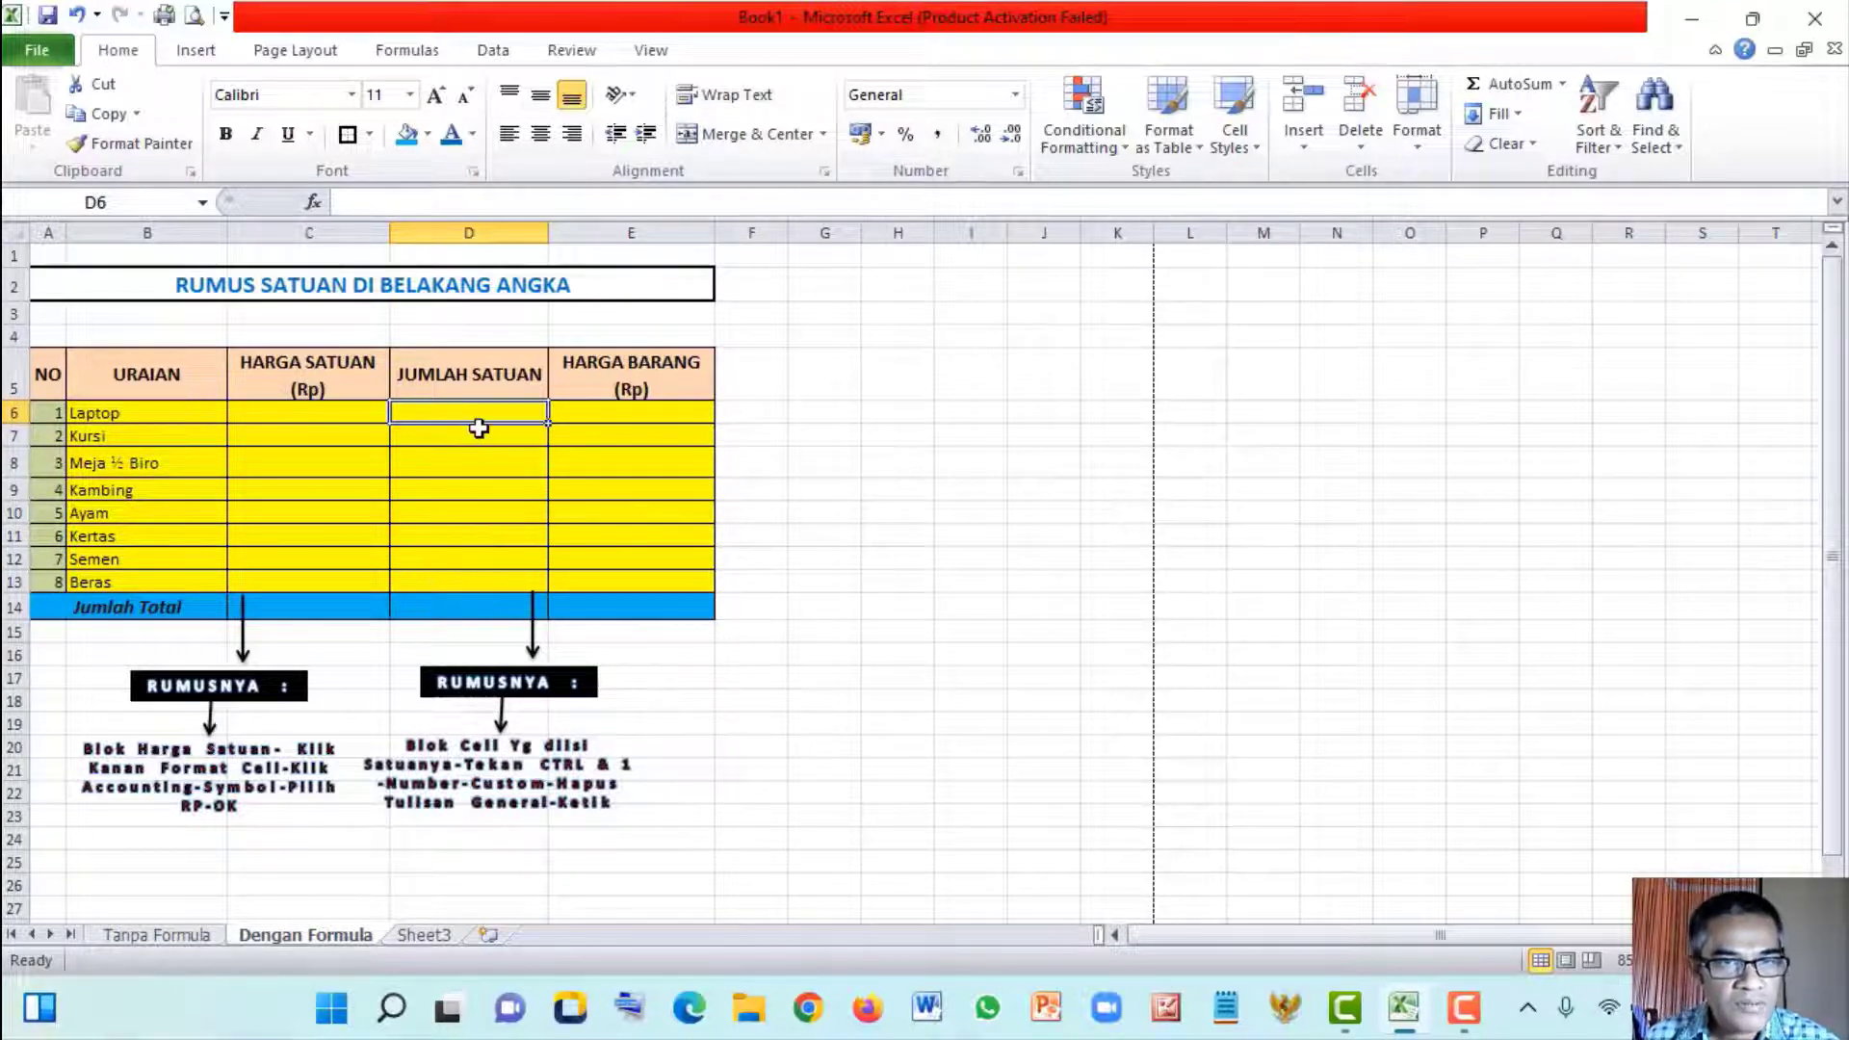
pyautogui.moveTo(479, 427); pyautogui.dragTo(487, 580)
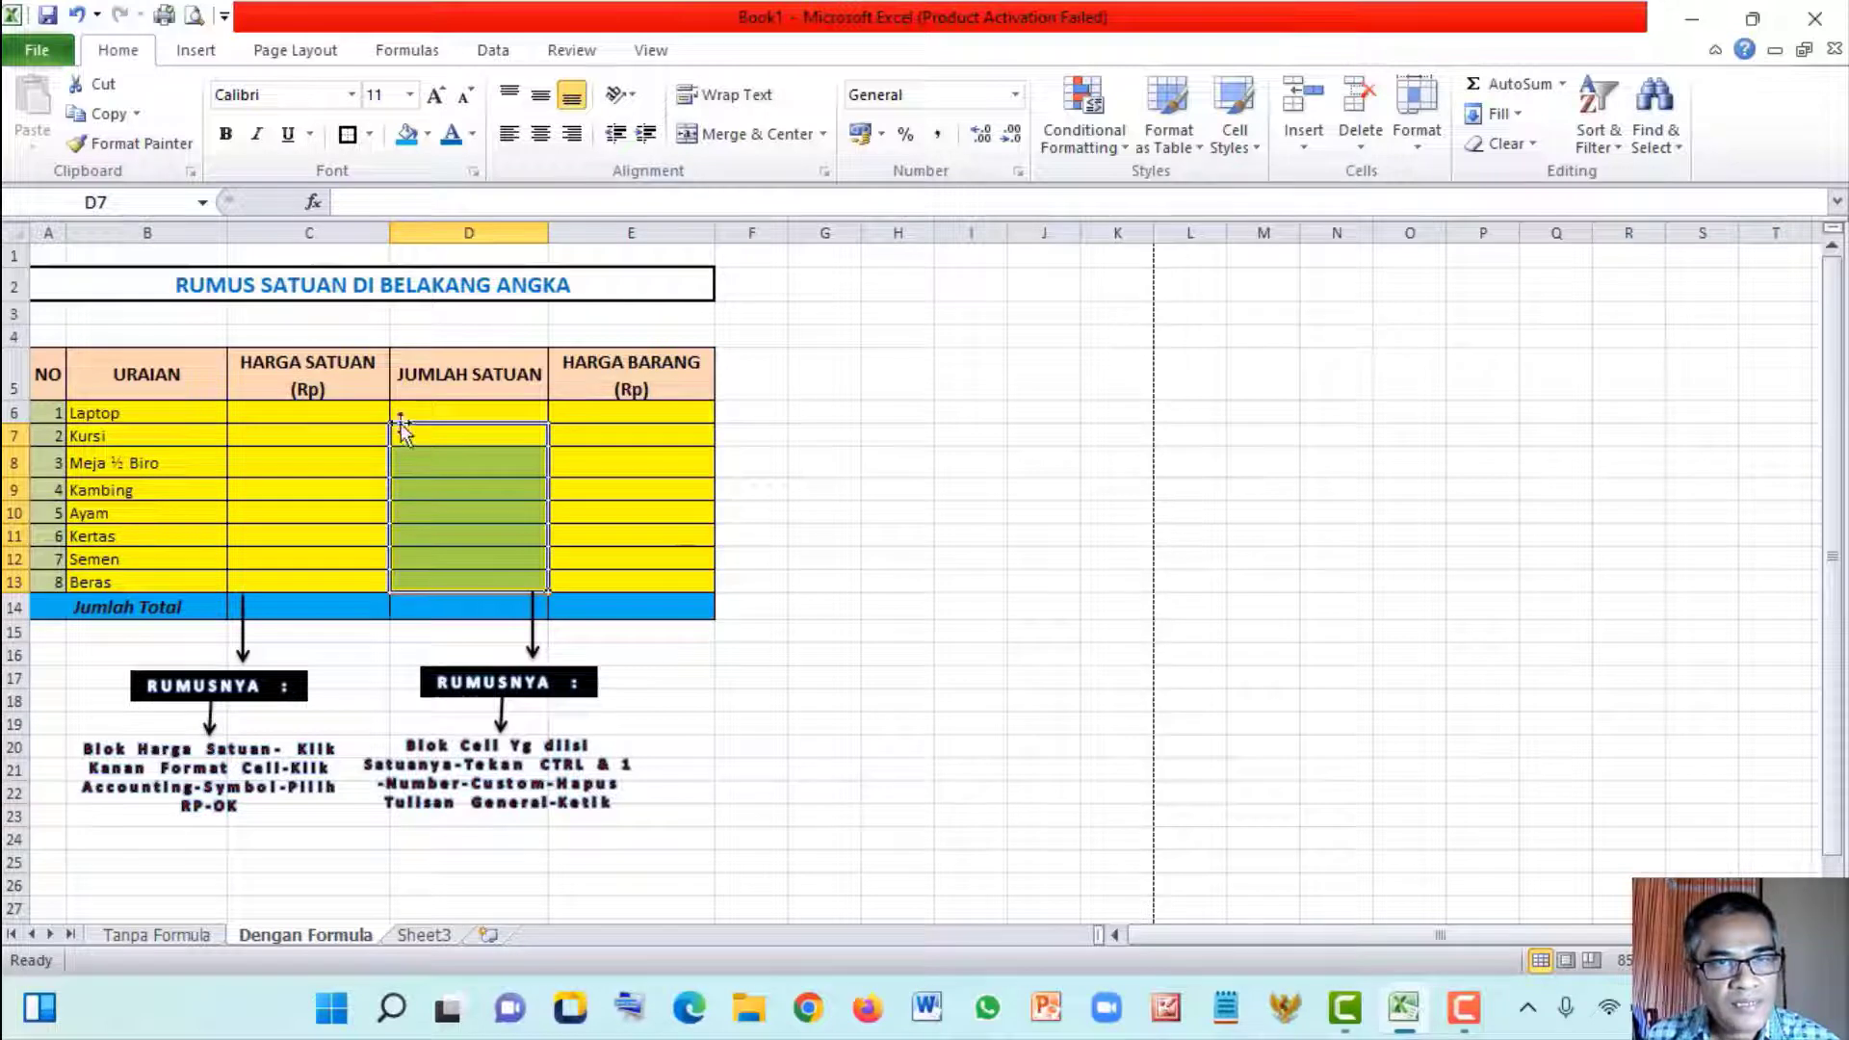
pyautogui.moveTo(297, 393); pyautogui.dragTo(329, 536)
pyautogui.moveTo(484, 371); pyautogui.dragTo(481, 472)
pyautogui.moveTo(631, 385); pyautogui.dragTo(638, 447)
pyautogui.click(439, 383)
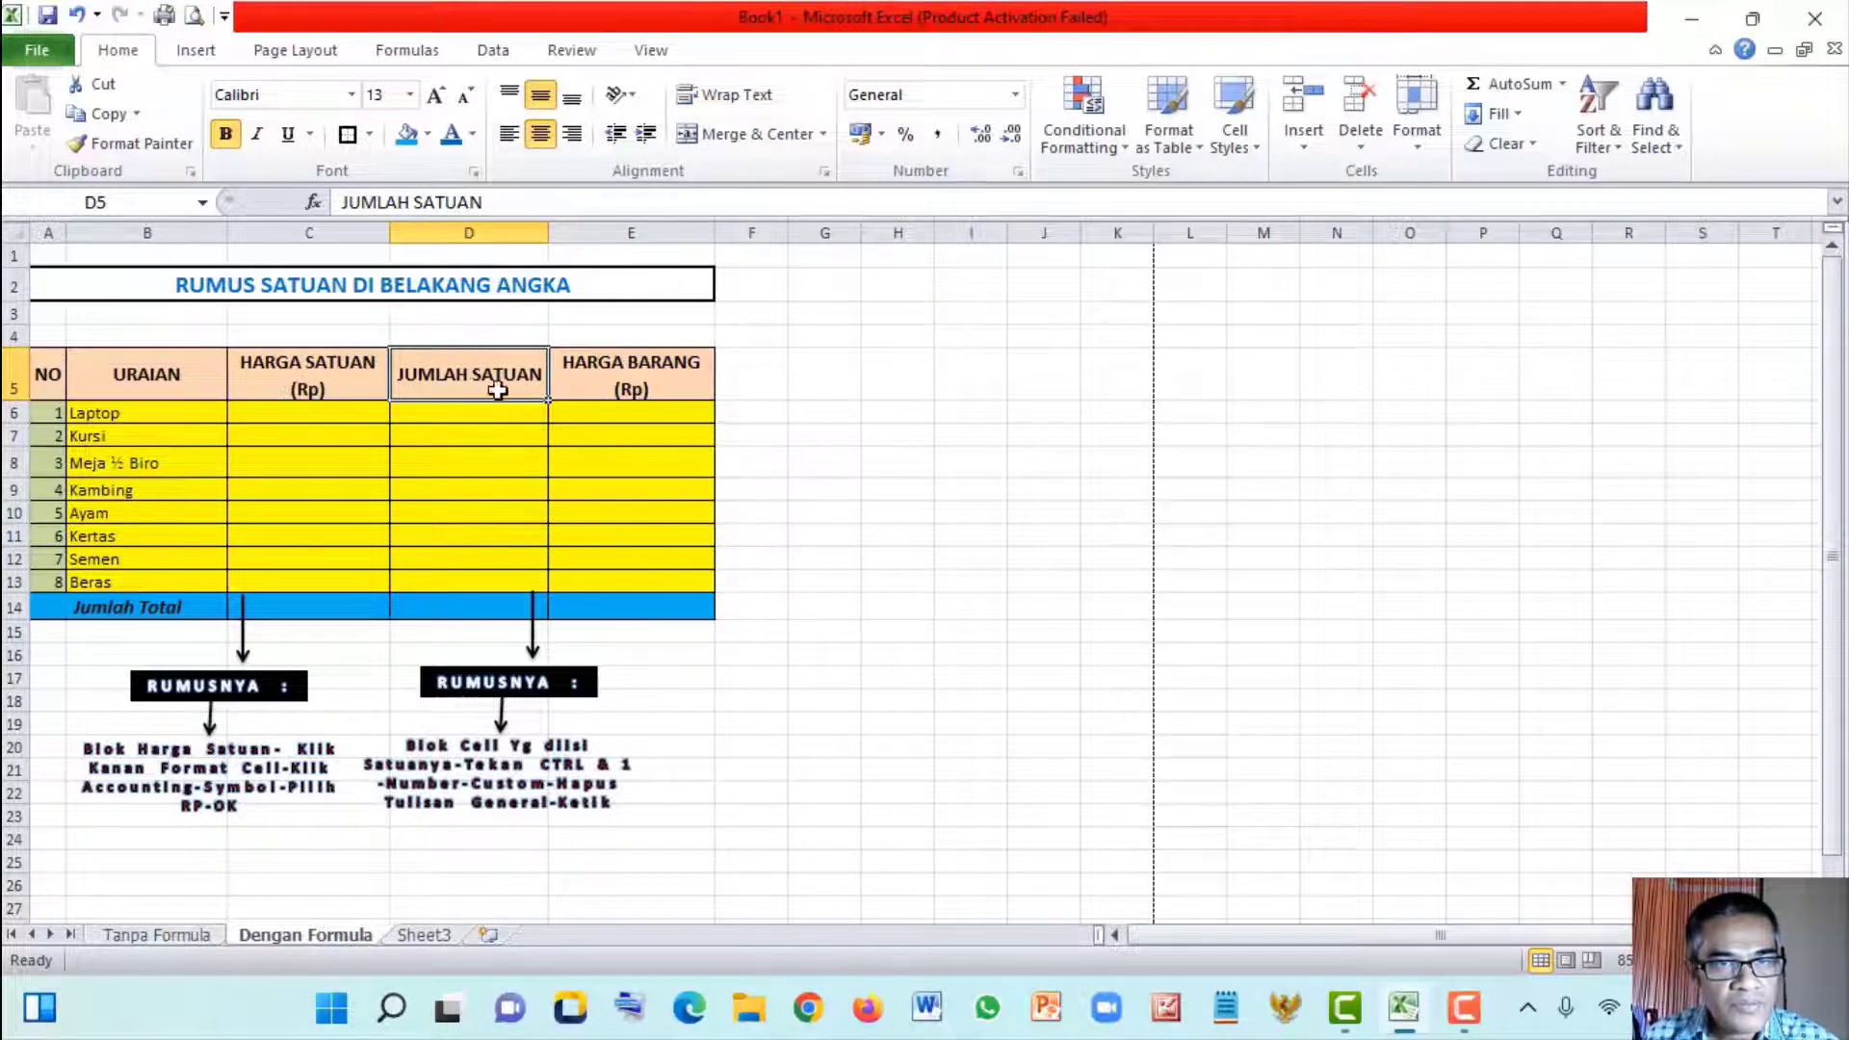
pyautogui.click(449, 416)
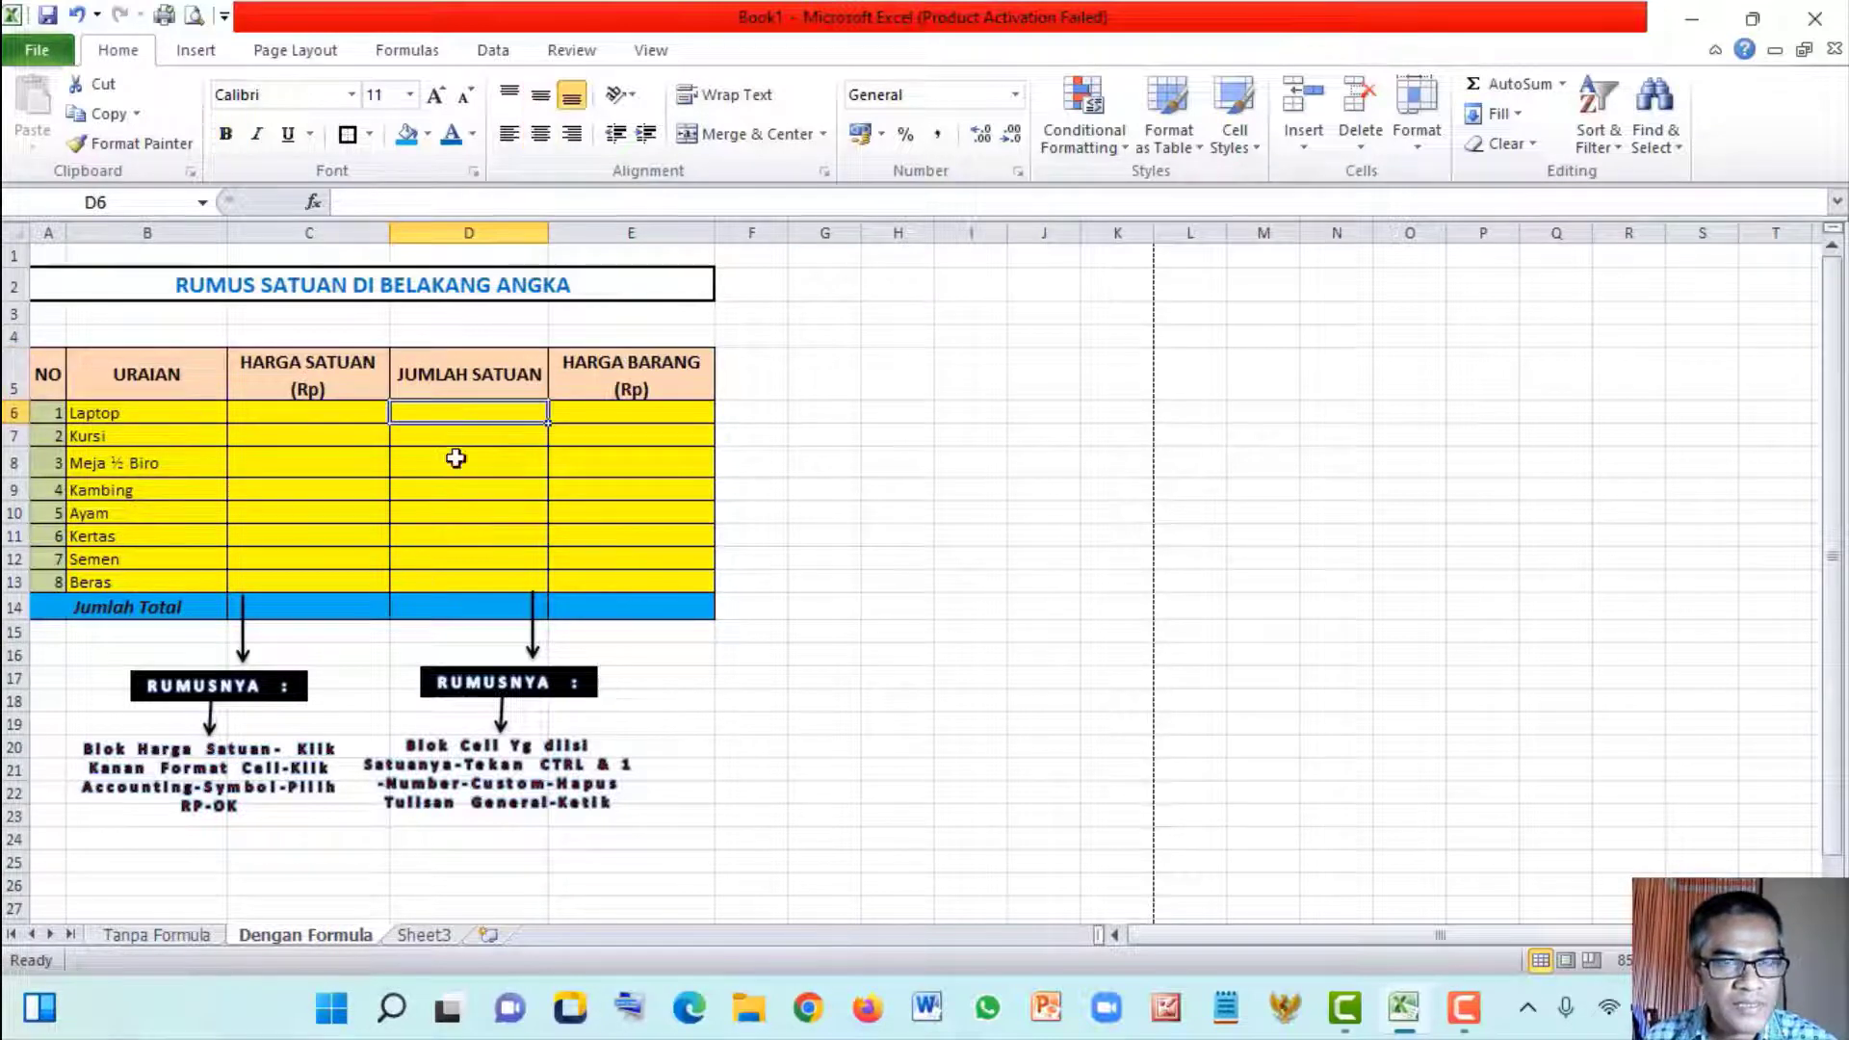
pyautogui.click(450, 438)
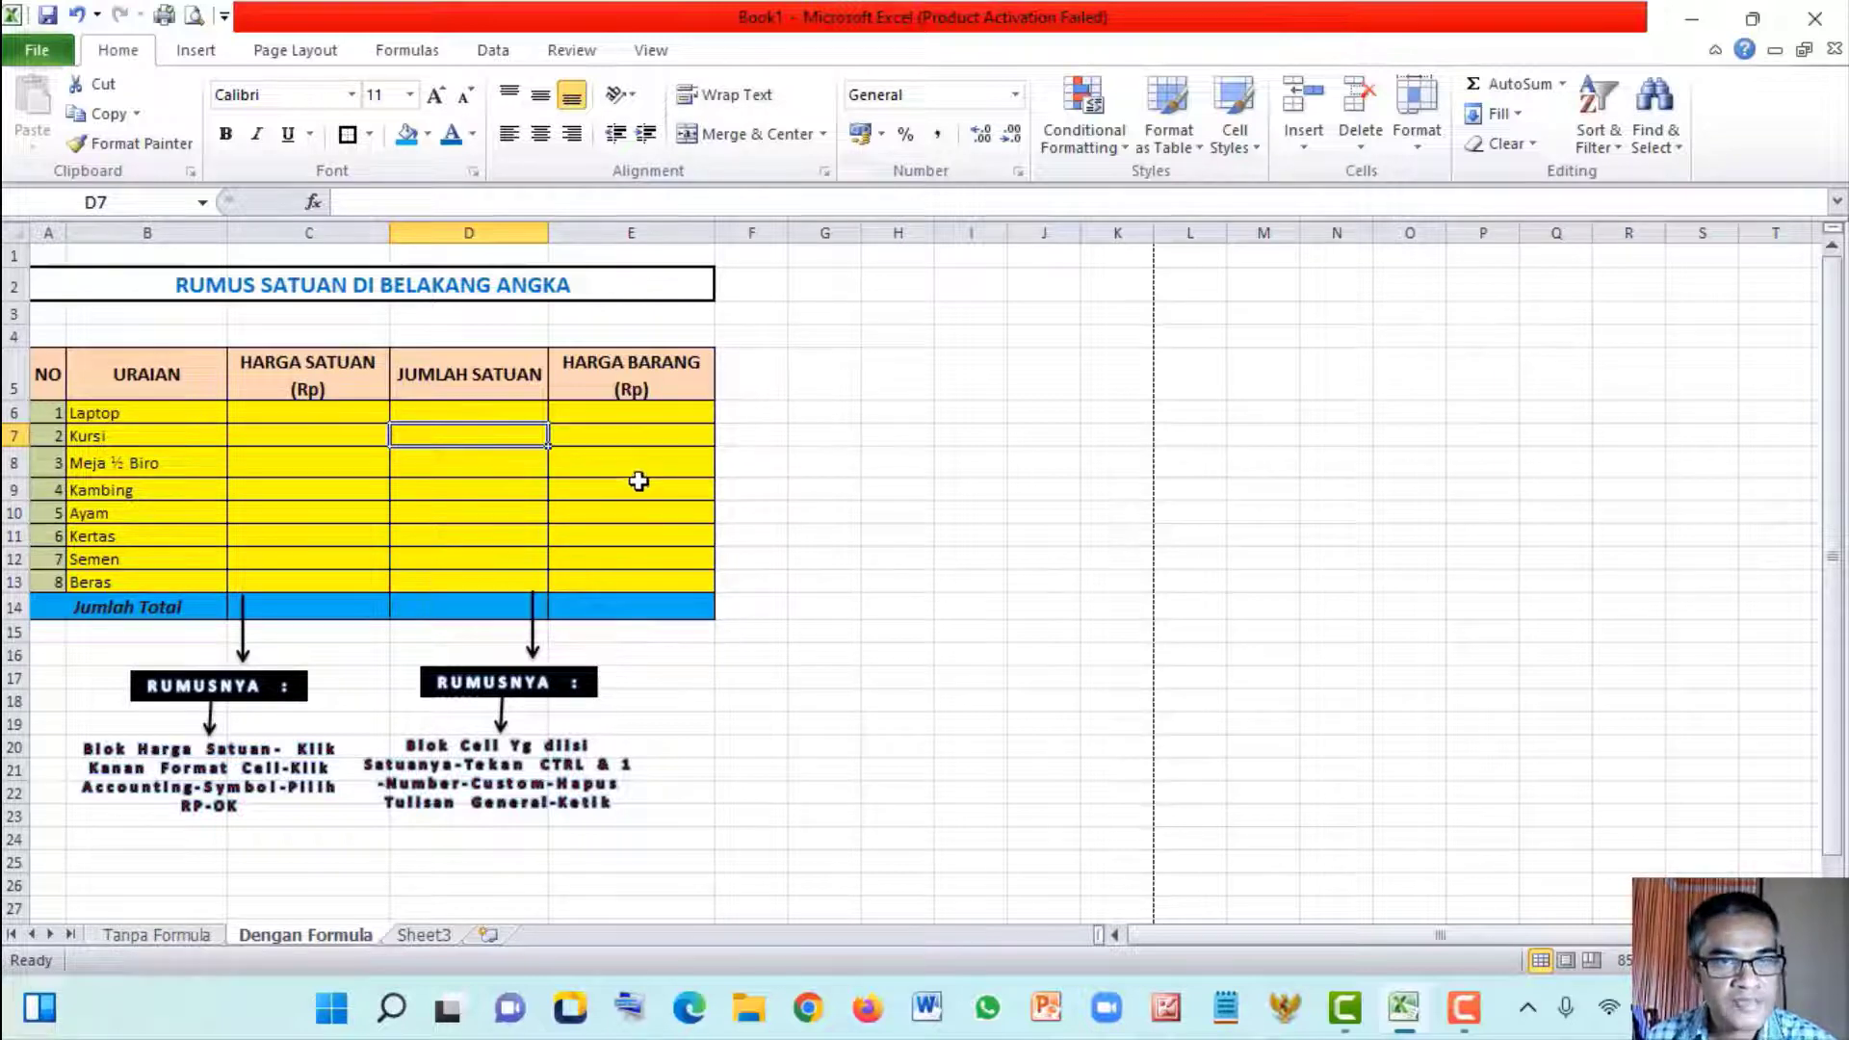
# Open the Tanpa Formula sheet and examine its HARGA SATUAN, JUMLAH, SATUAN and HARGA BARANG columns
pyautogui.click(181, 937)
pyautogui.click(495, 501)
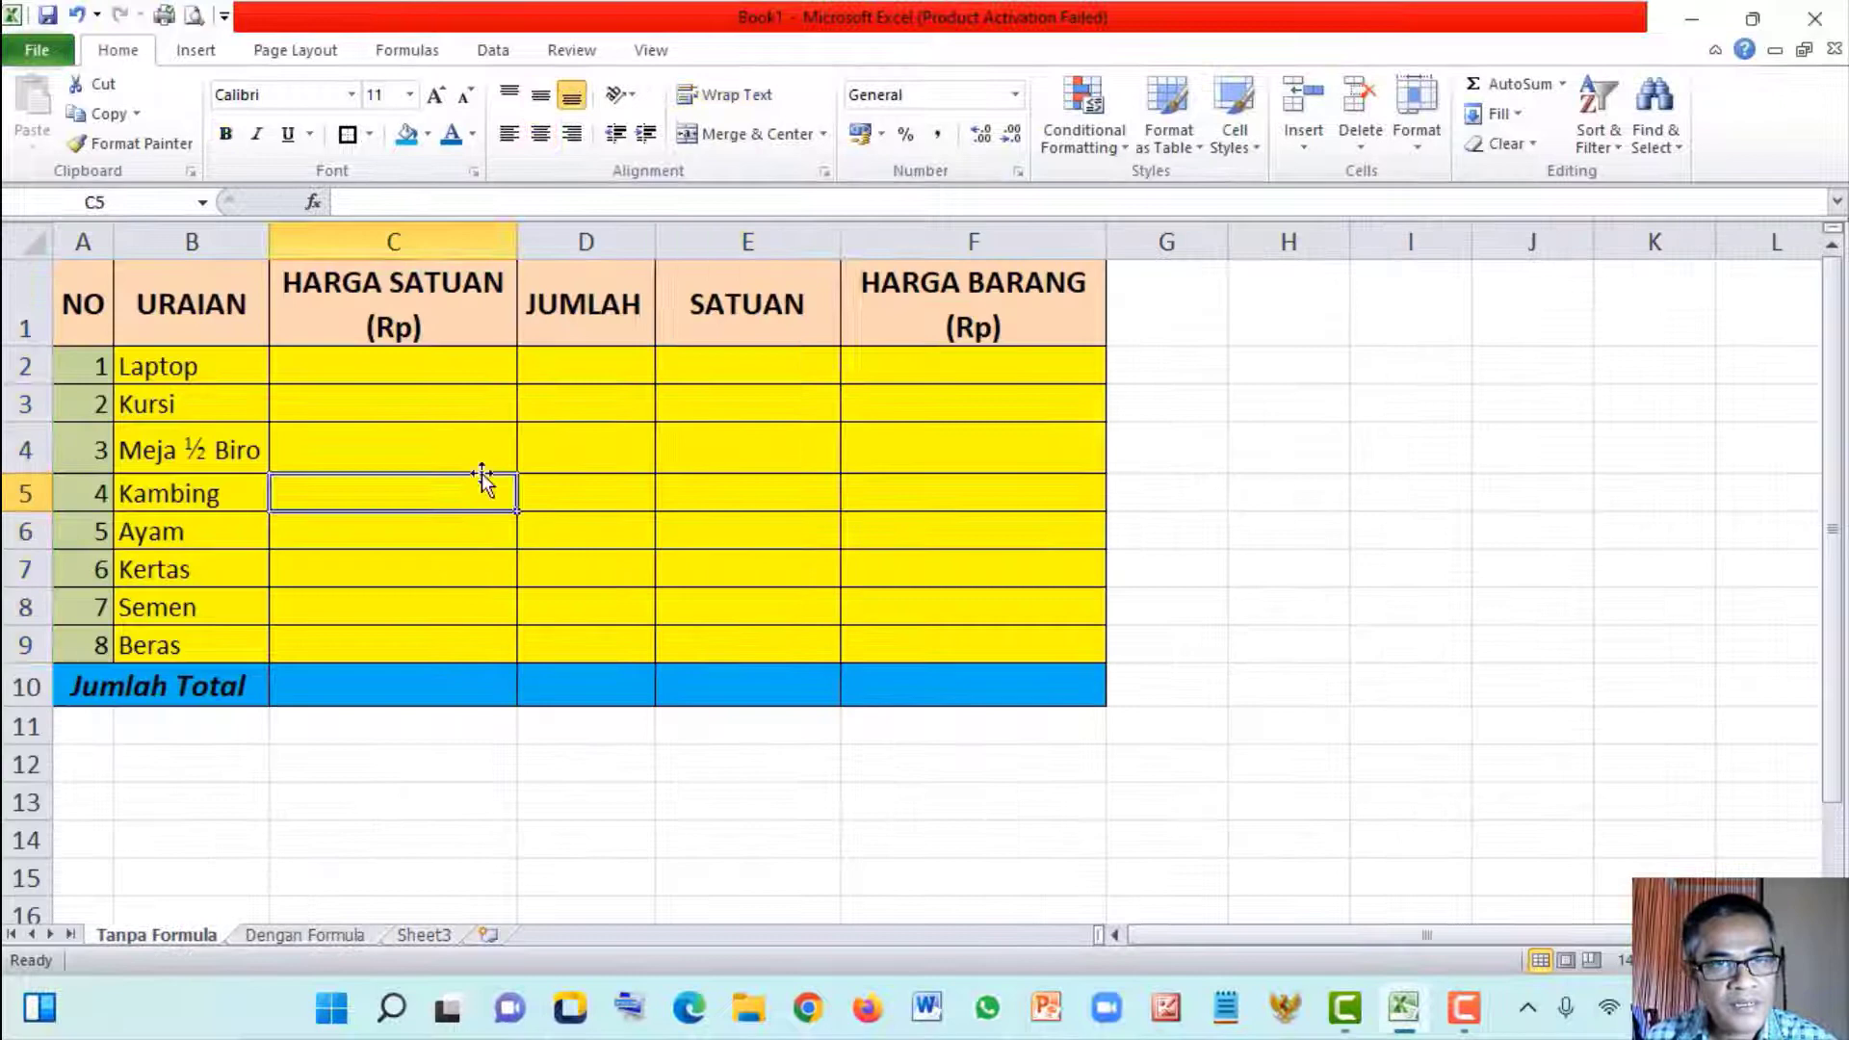
pyautogui.click(397, 379)
pyautogui.click(660, 425)
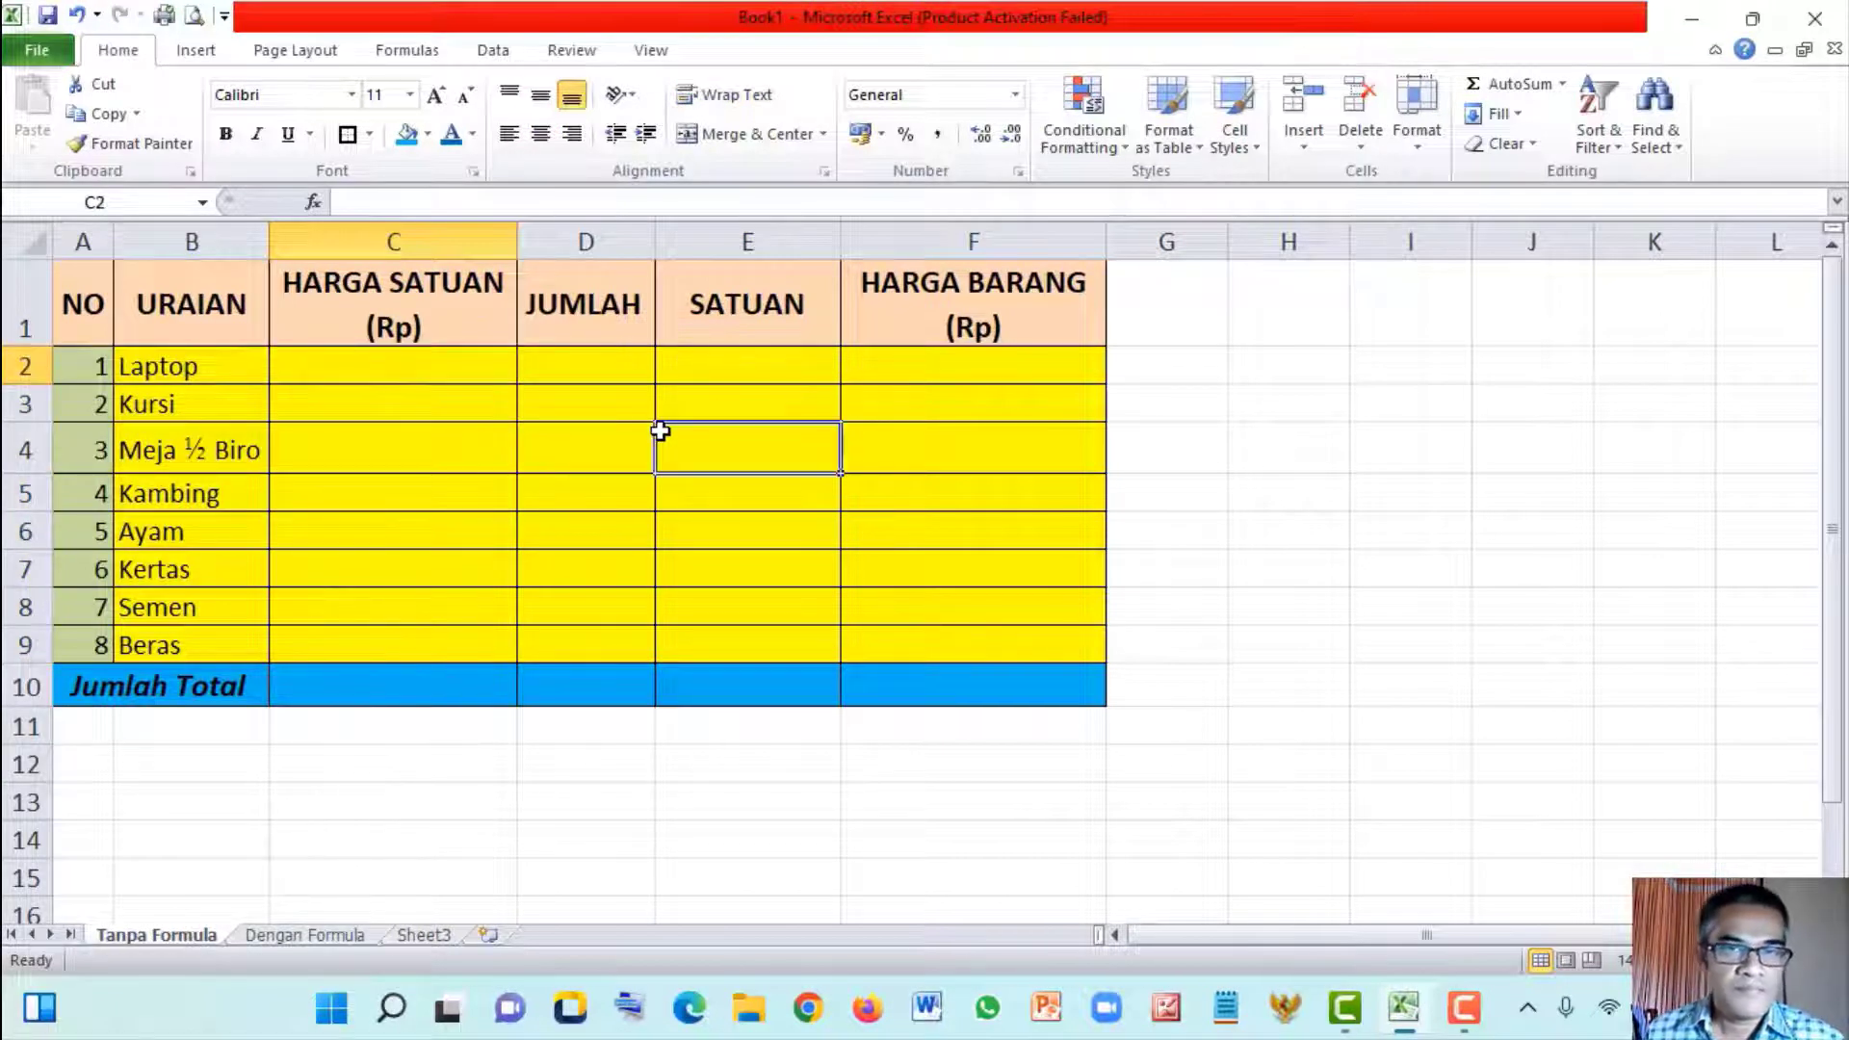
pyautogui.click(758, 381)
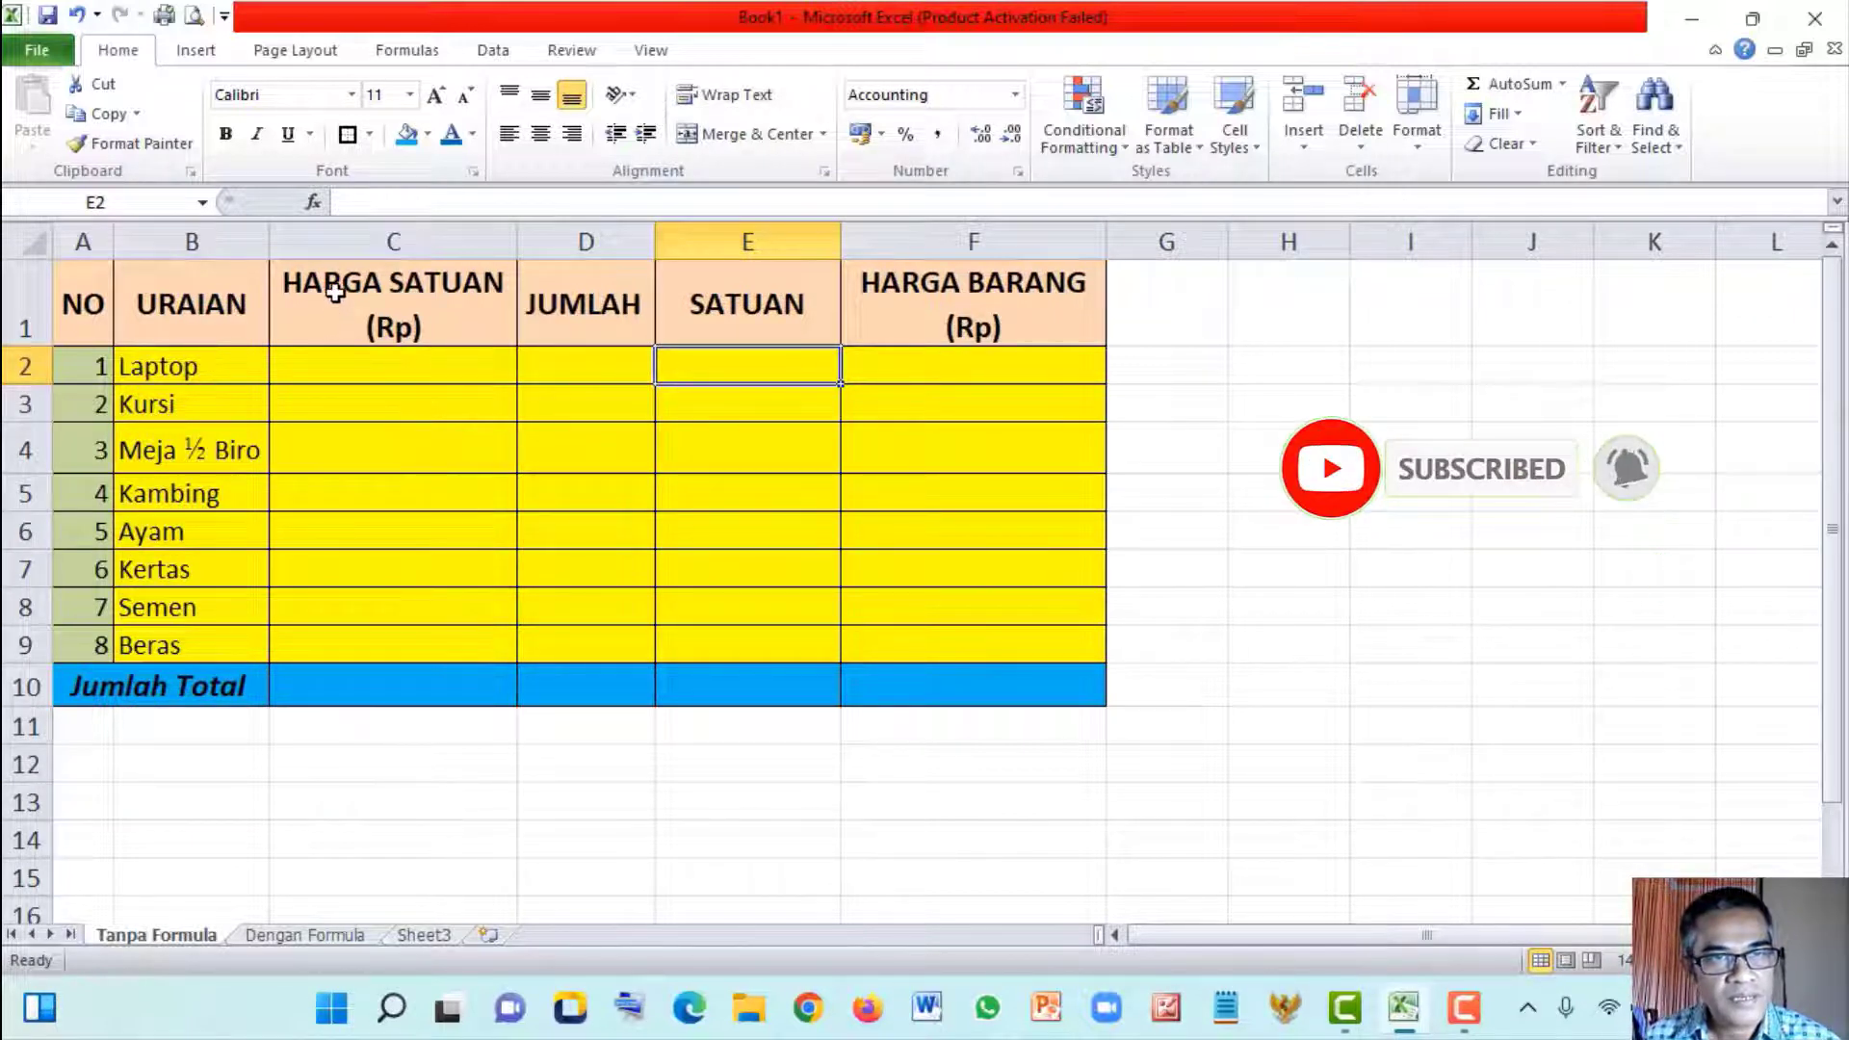
pyautogui.moveTo(331, 299); pyautogui.dragTo(385, 531)
pyautogui.click(583, 306)
pyautogui.moveTo(583, 307); pyautogui.dragTo(609, 570)
pyautogui.click(780, 466)
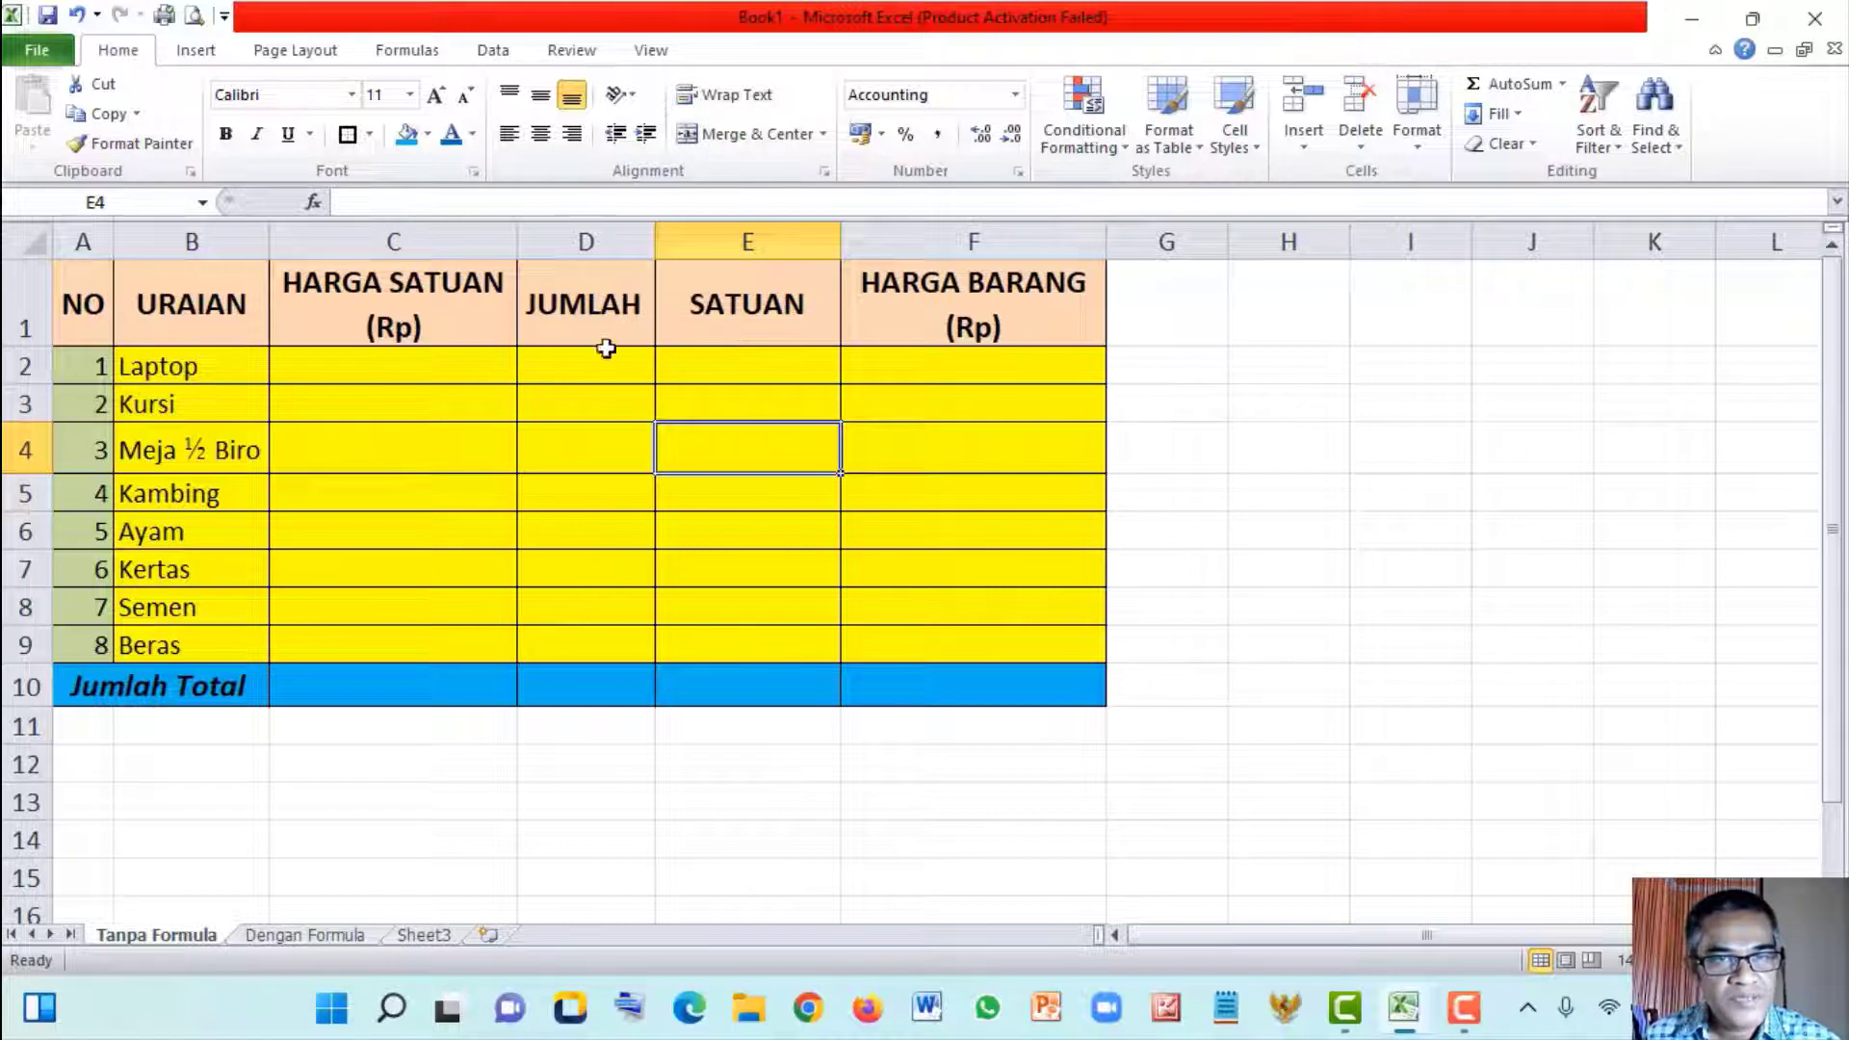
pyautogui.click(581, 378)
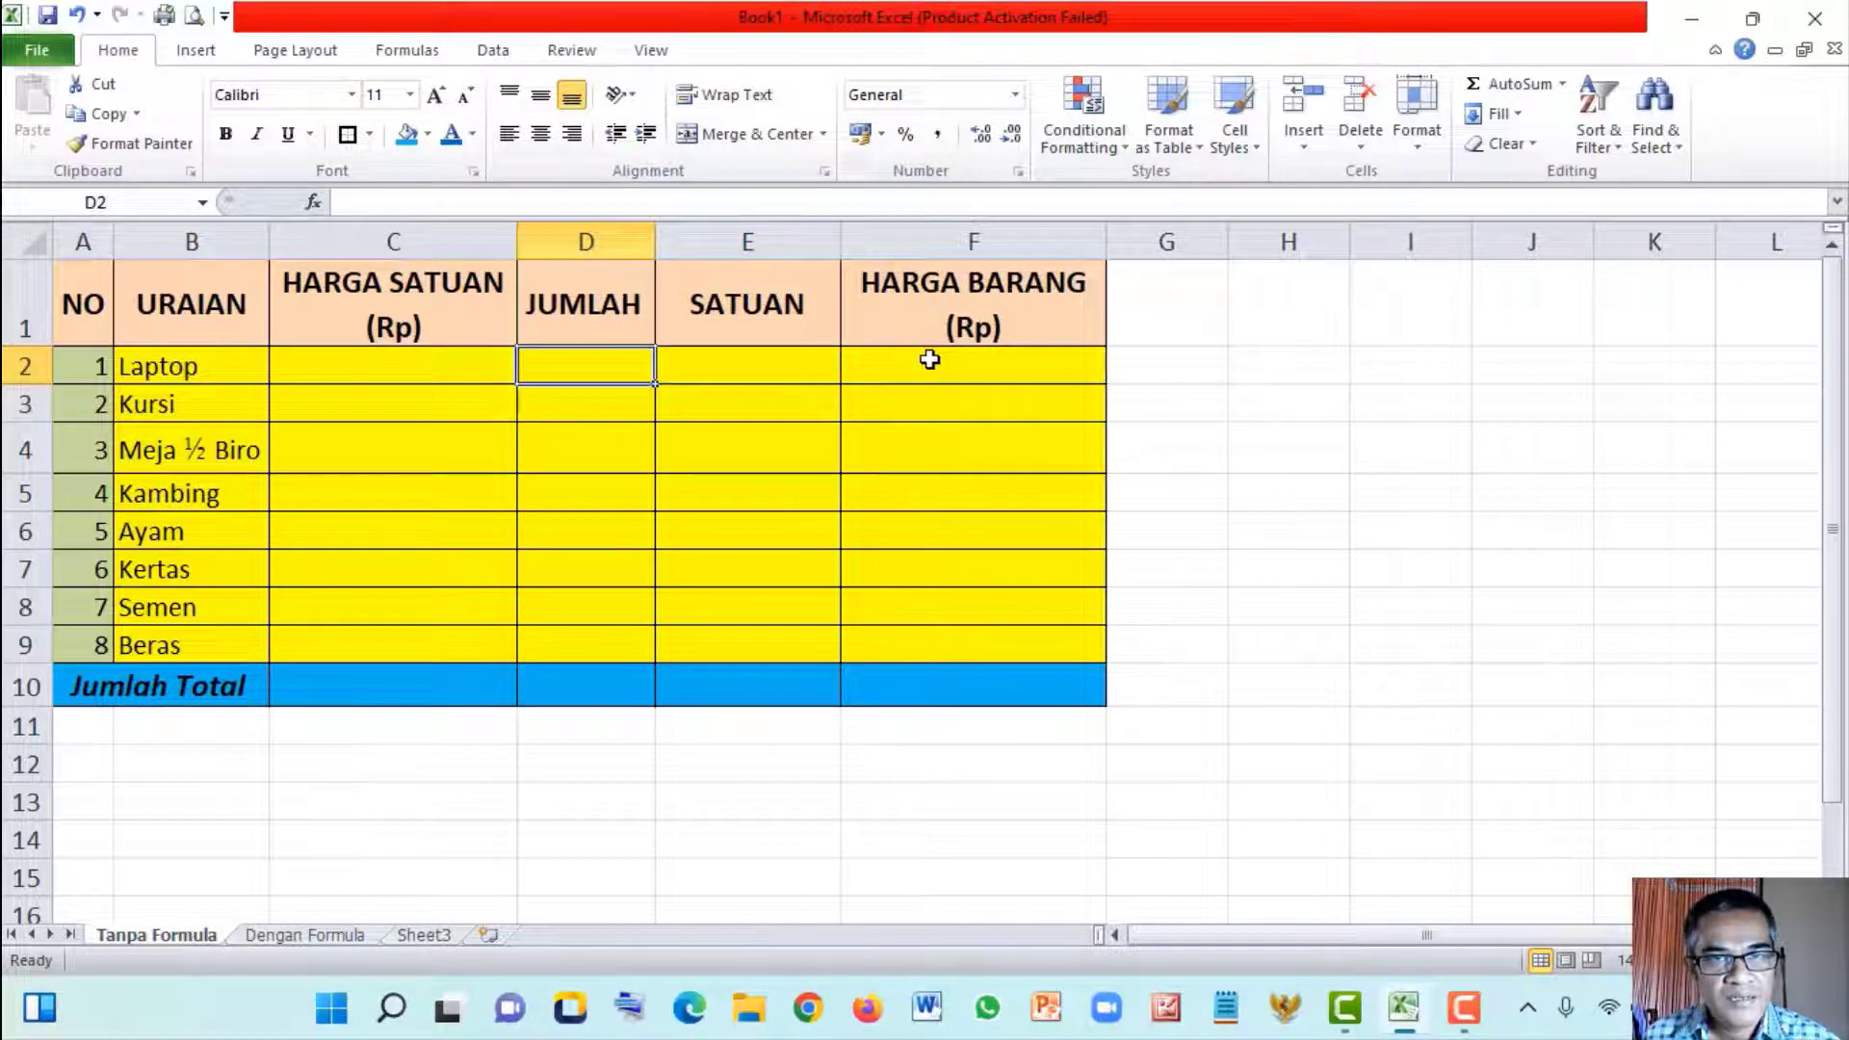
pyautogui.click(364, 364)
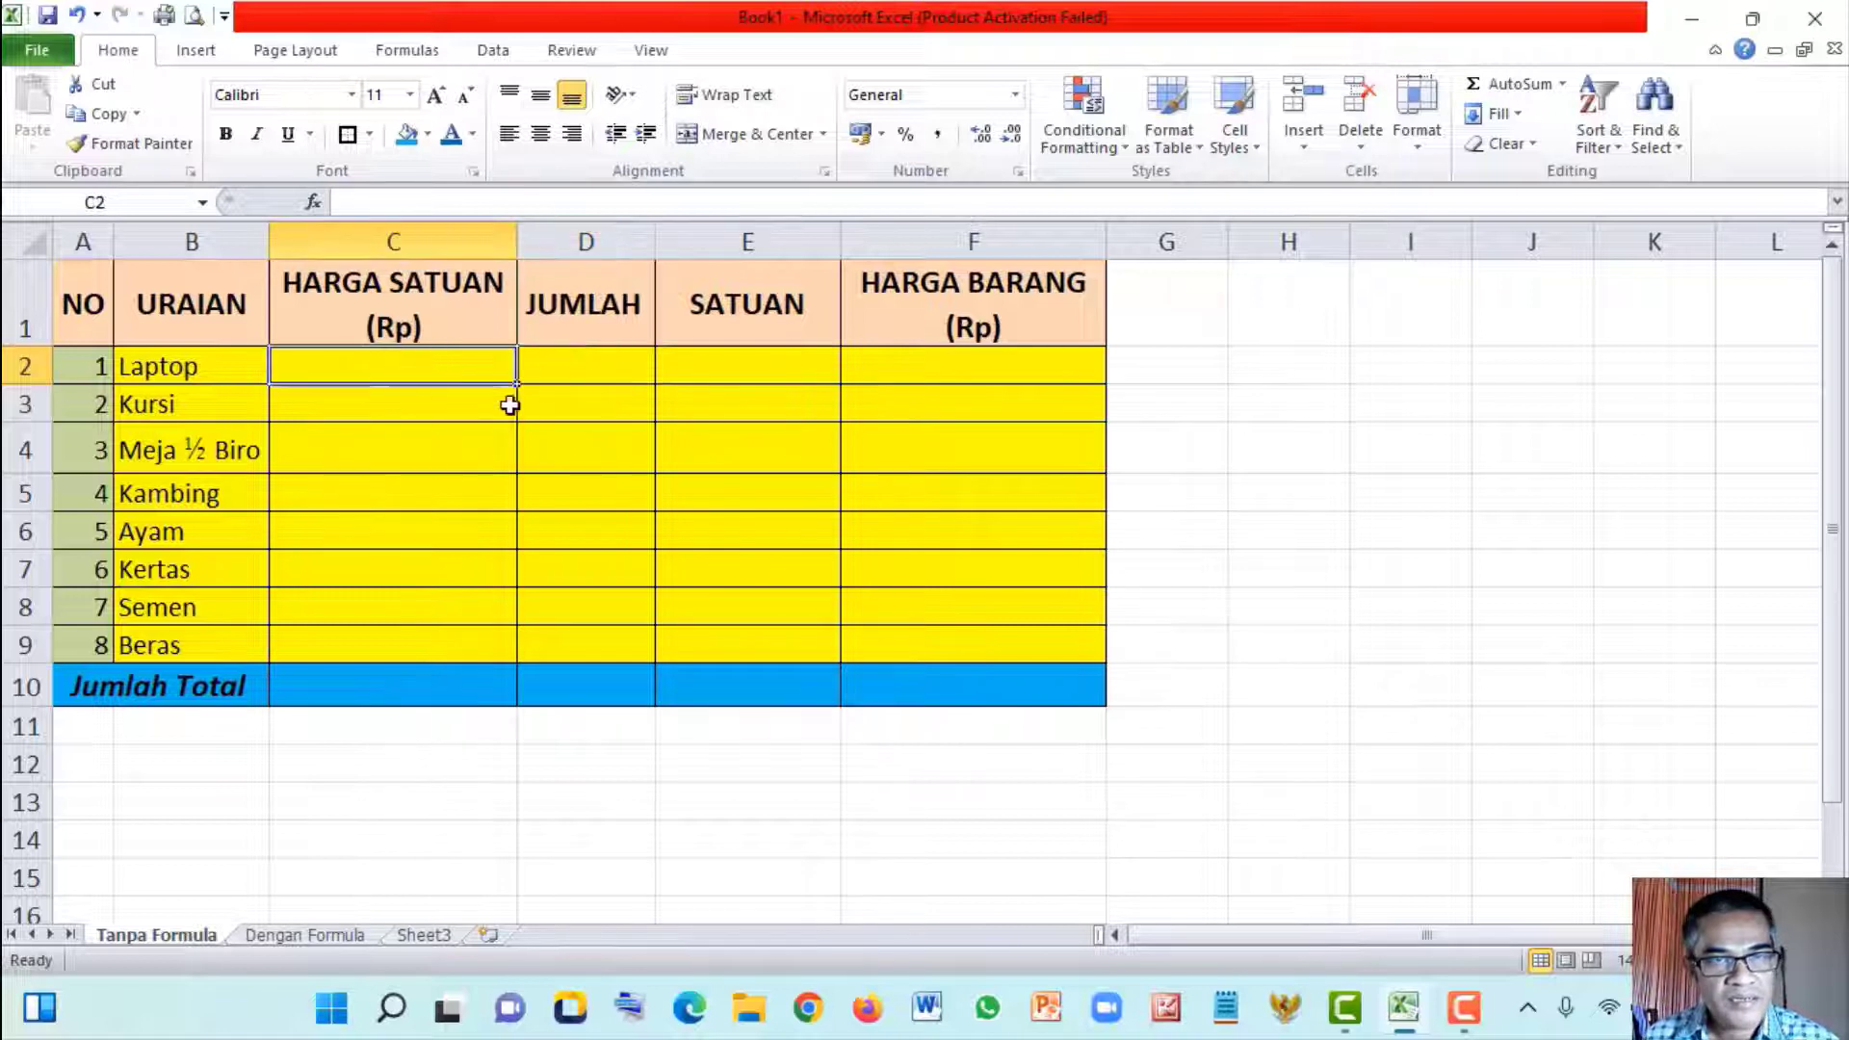
pyautogui.click(604, 391)
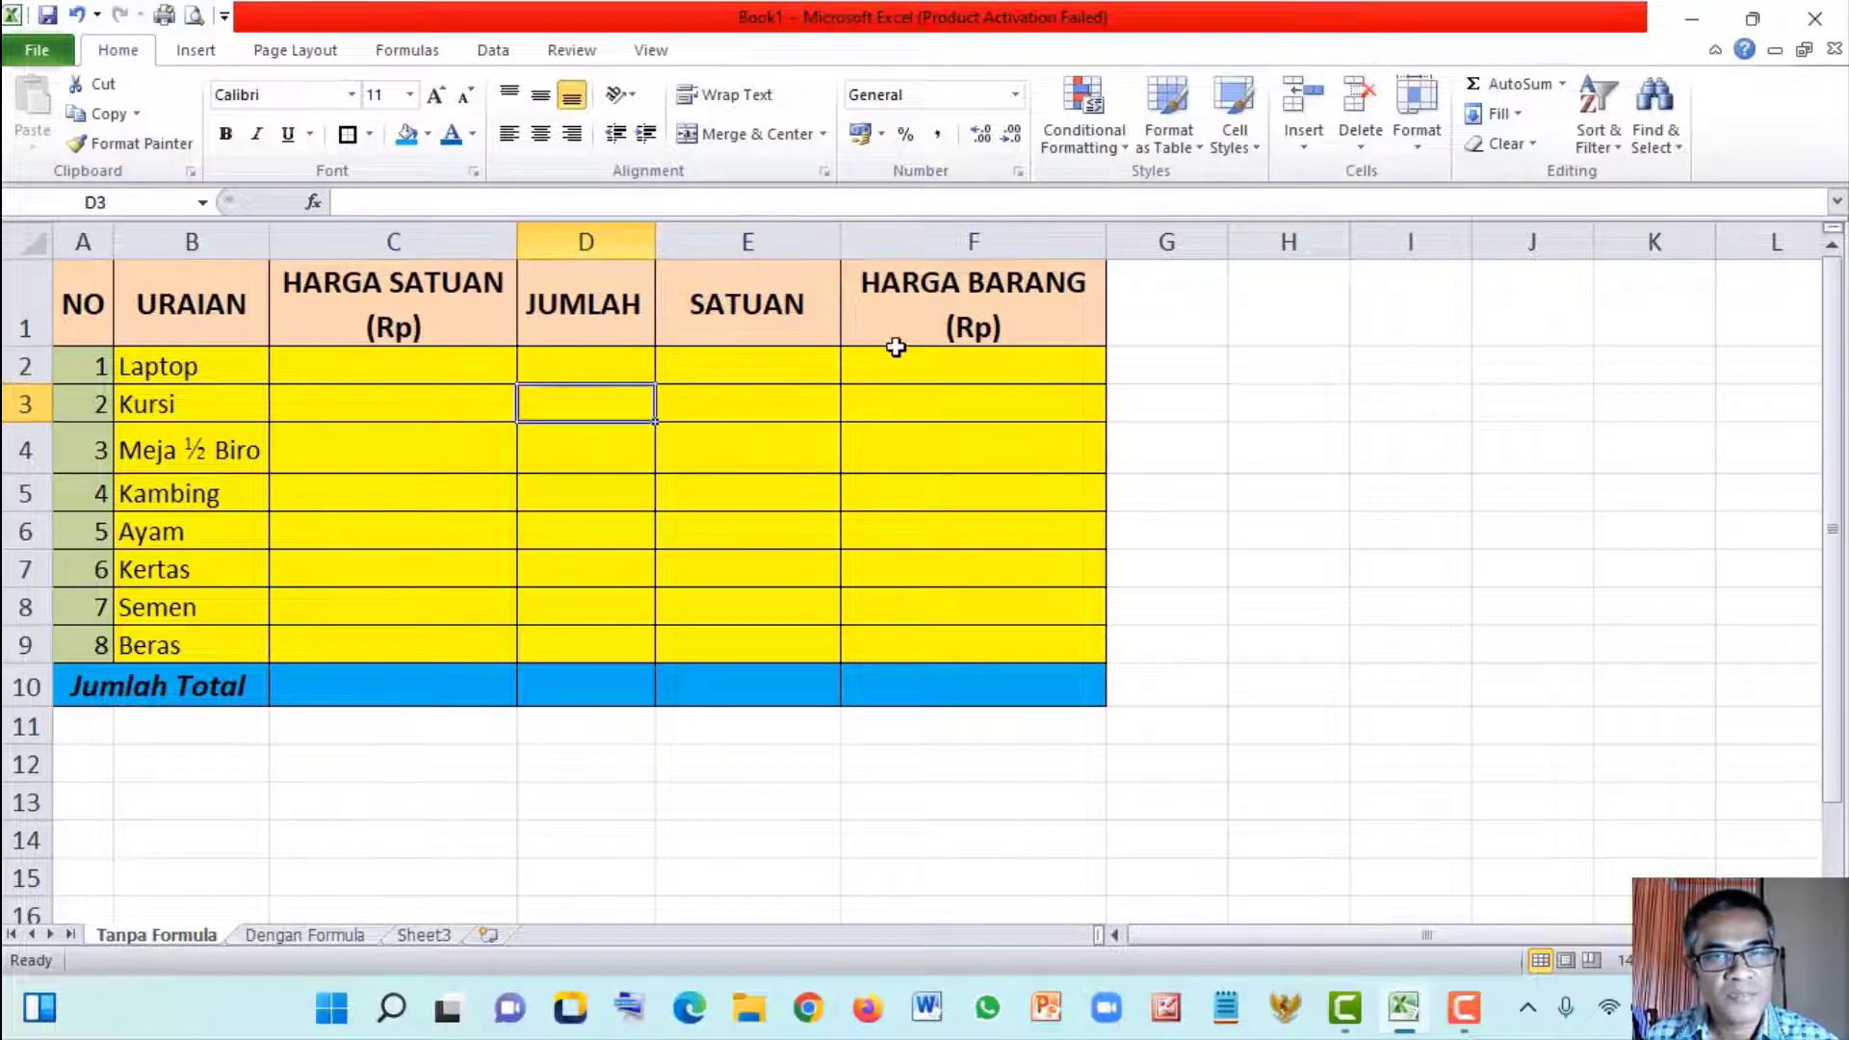
pyautogui.click(978, 371)
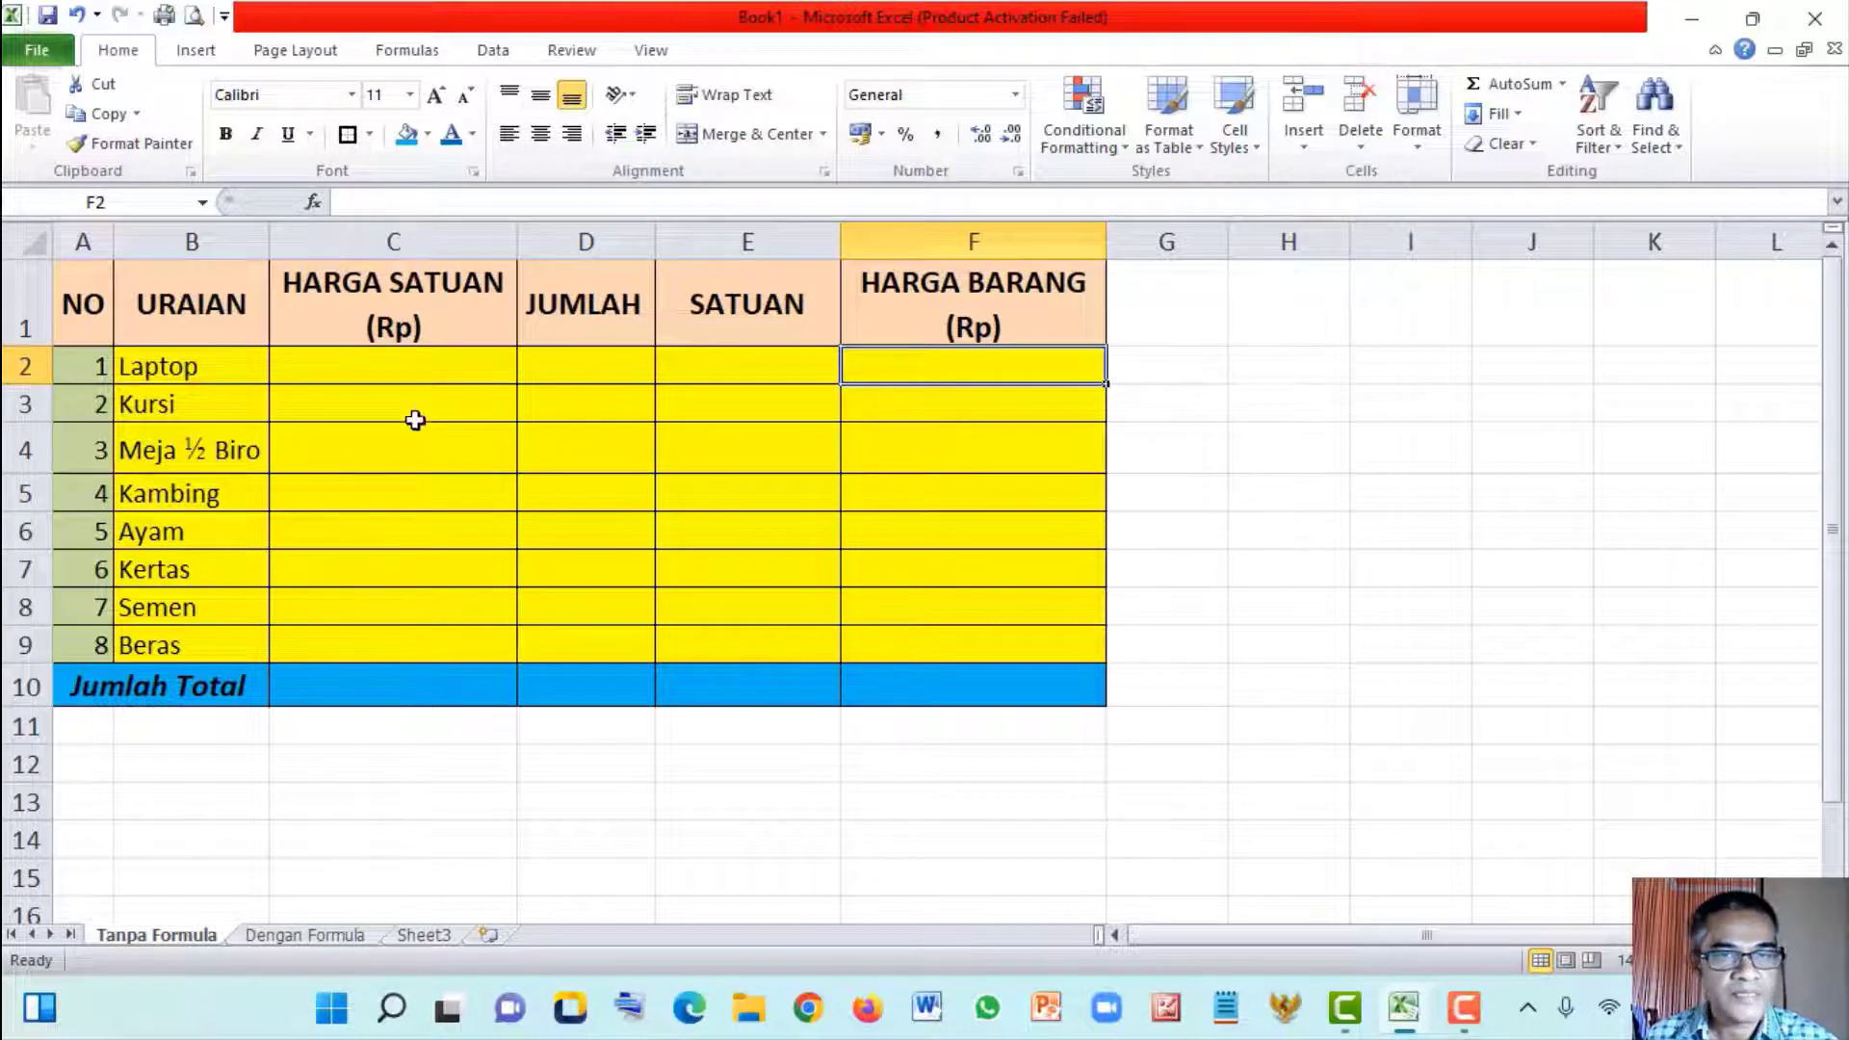
# Fill in the Laptop row with a unit price of 10000000, a quantity of 2 and the unit Buah
pyautogui.click(376, 371)
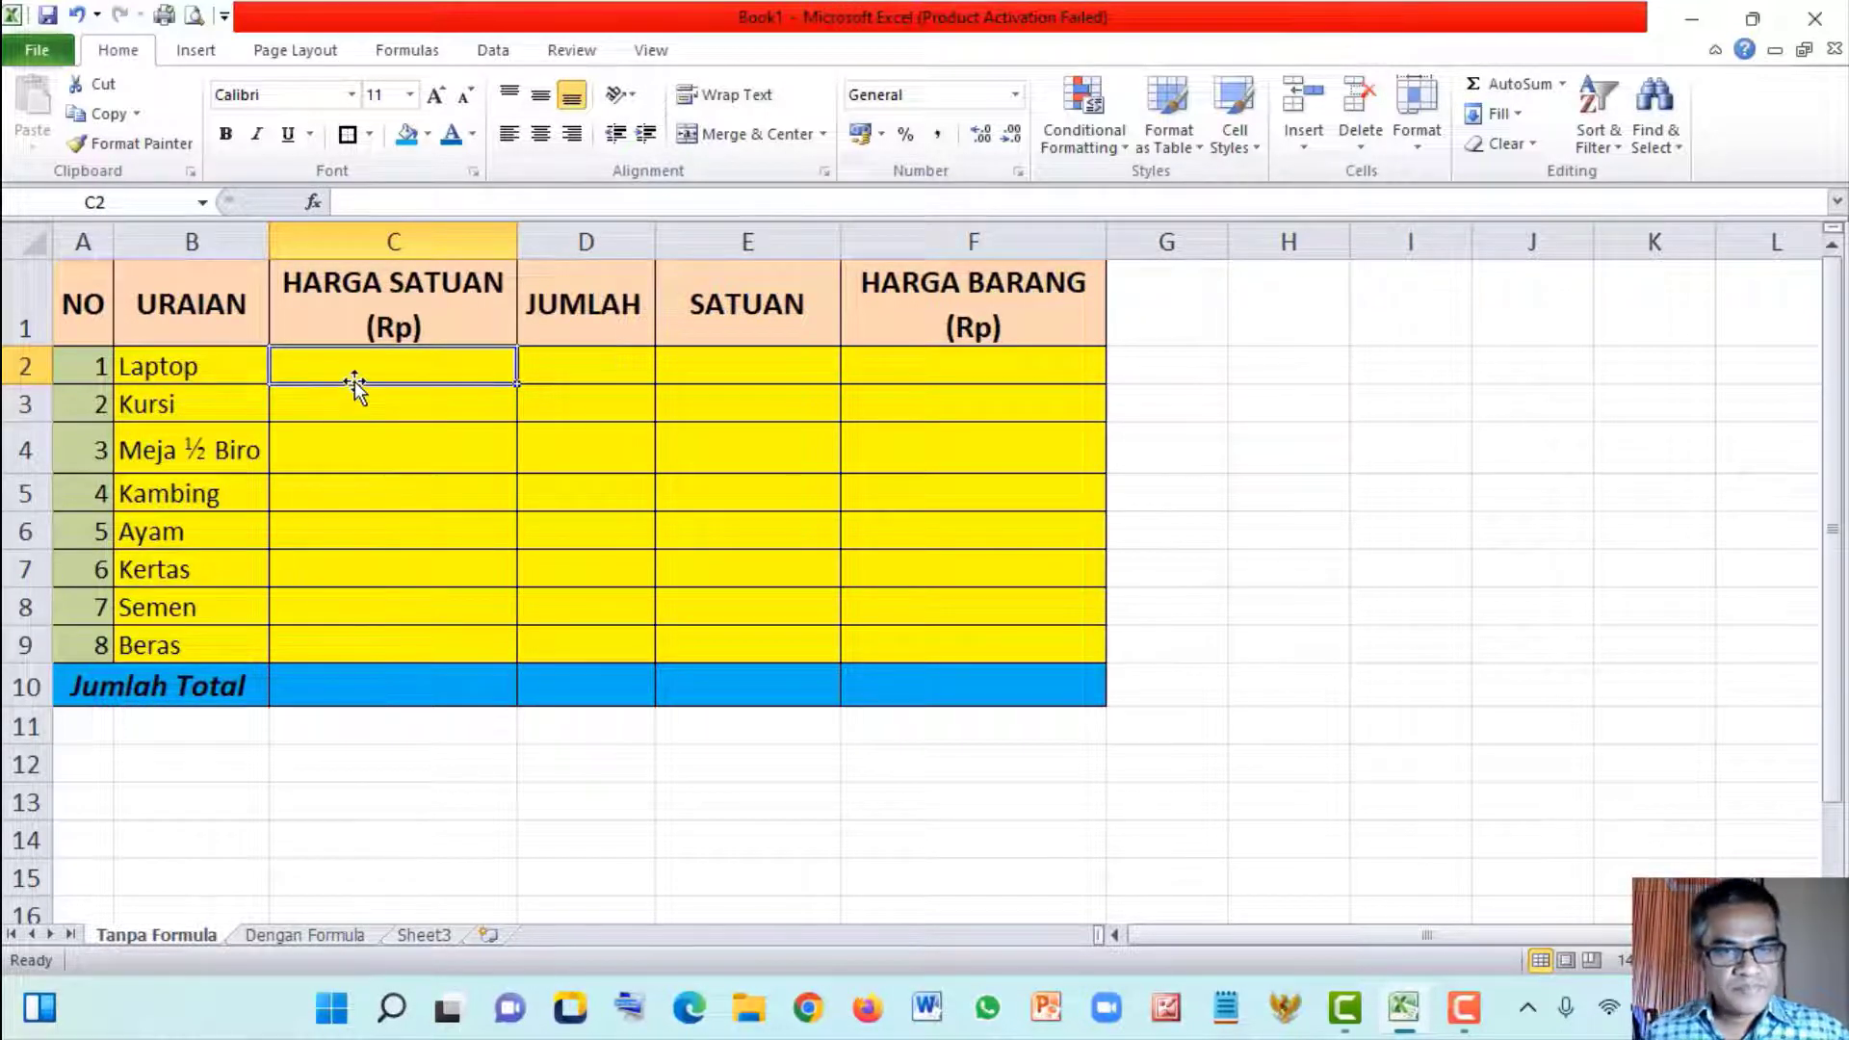
pyautogui.write('10')
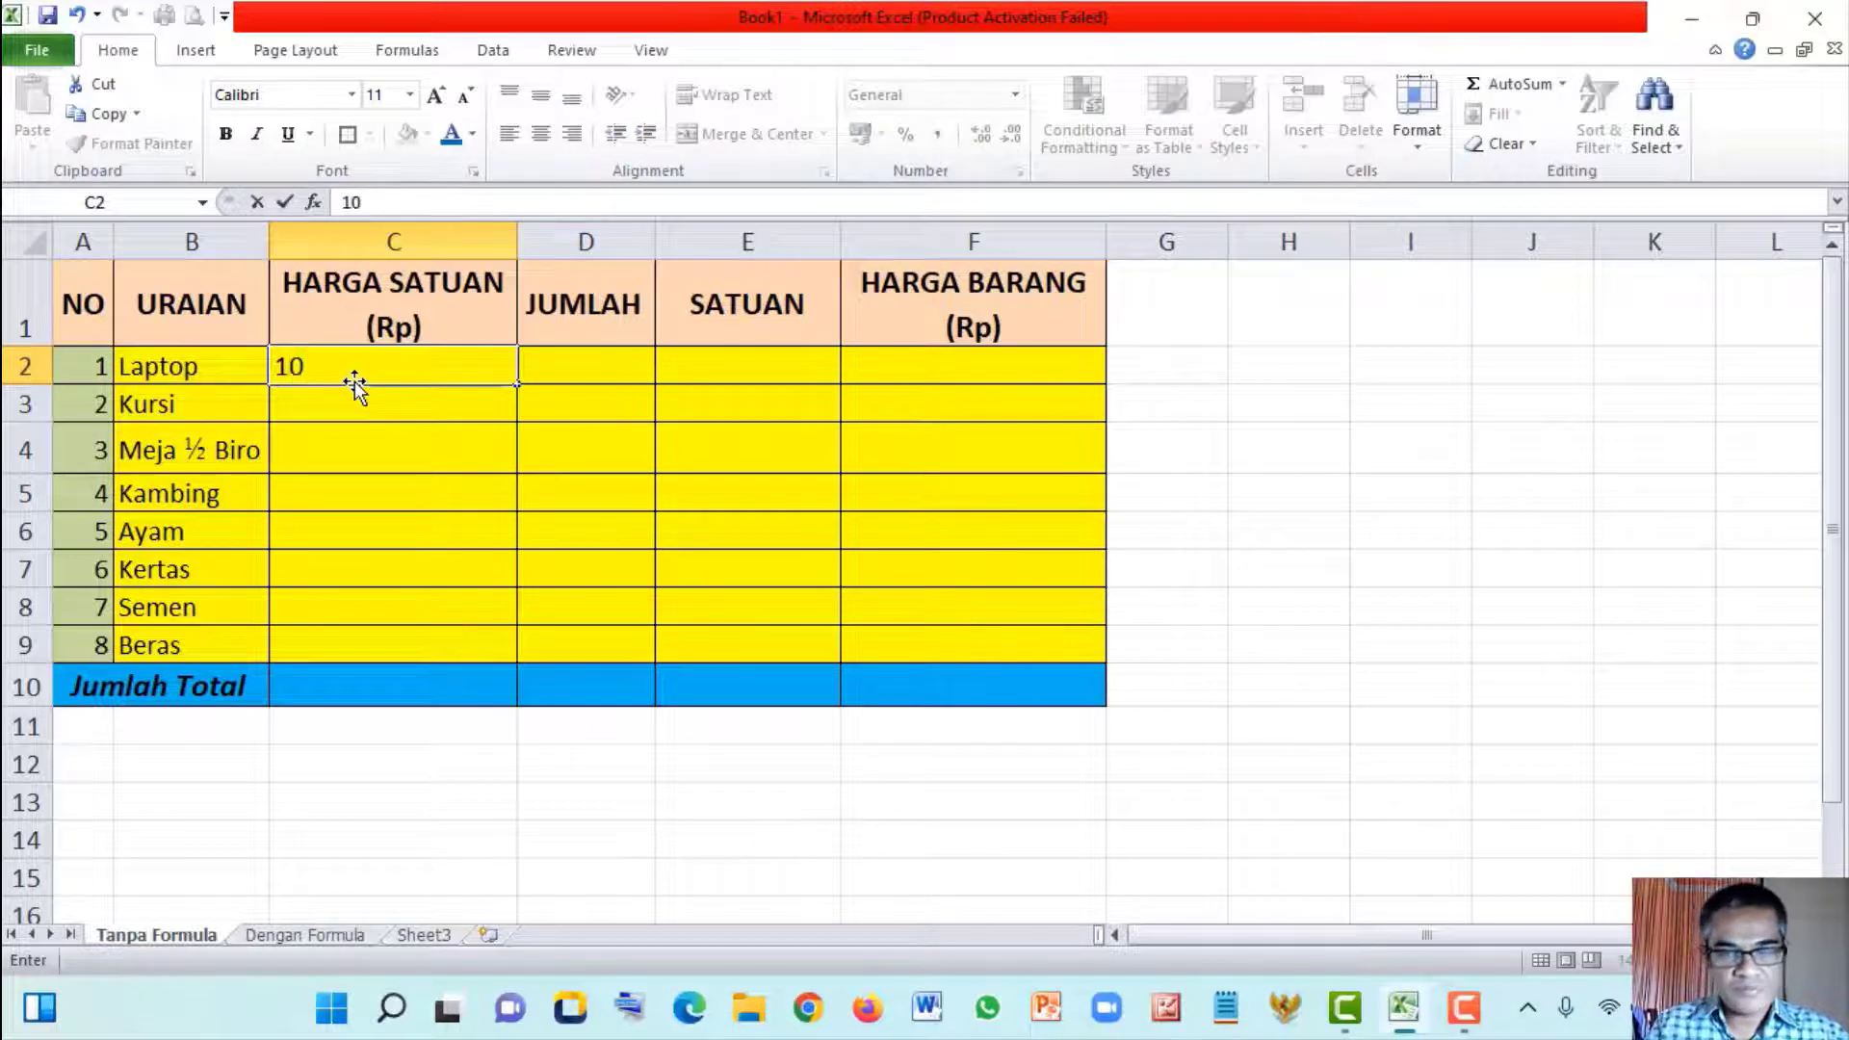
pyautogui.write('000000')
pyautogui.press('Return')
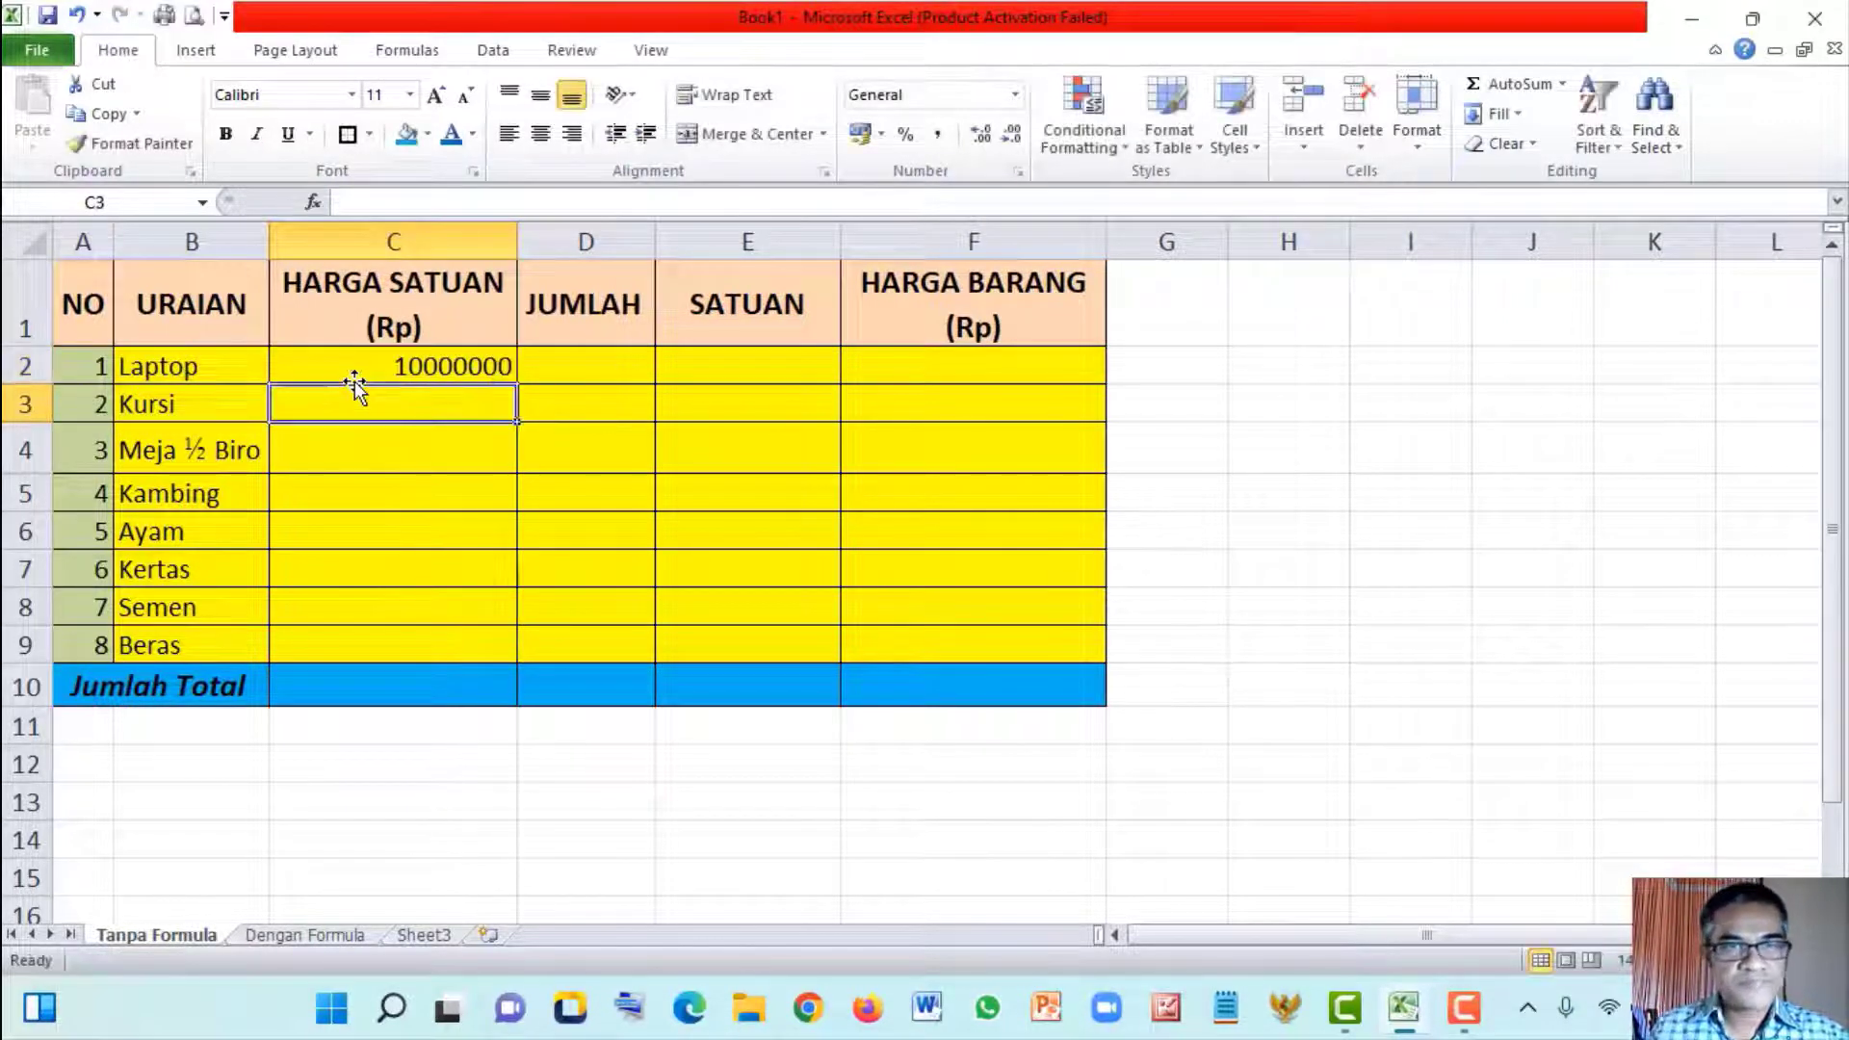
pyautogui.click(576, 377)
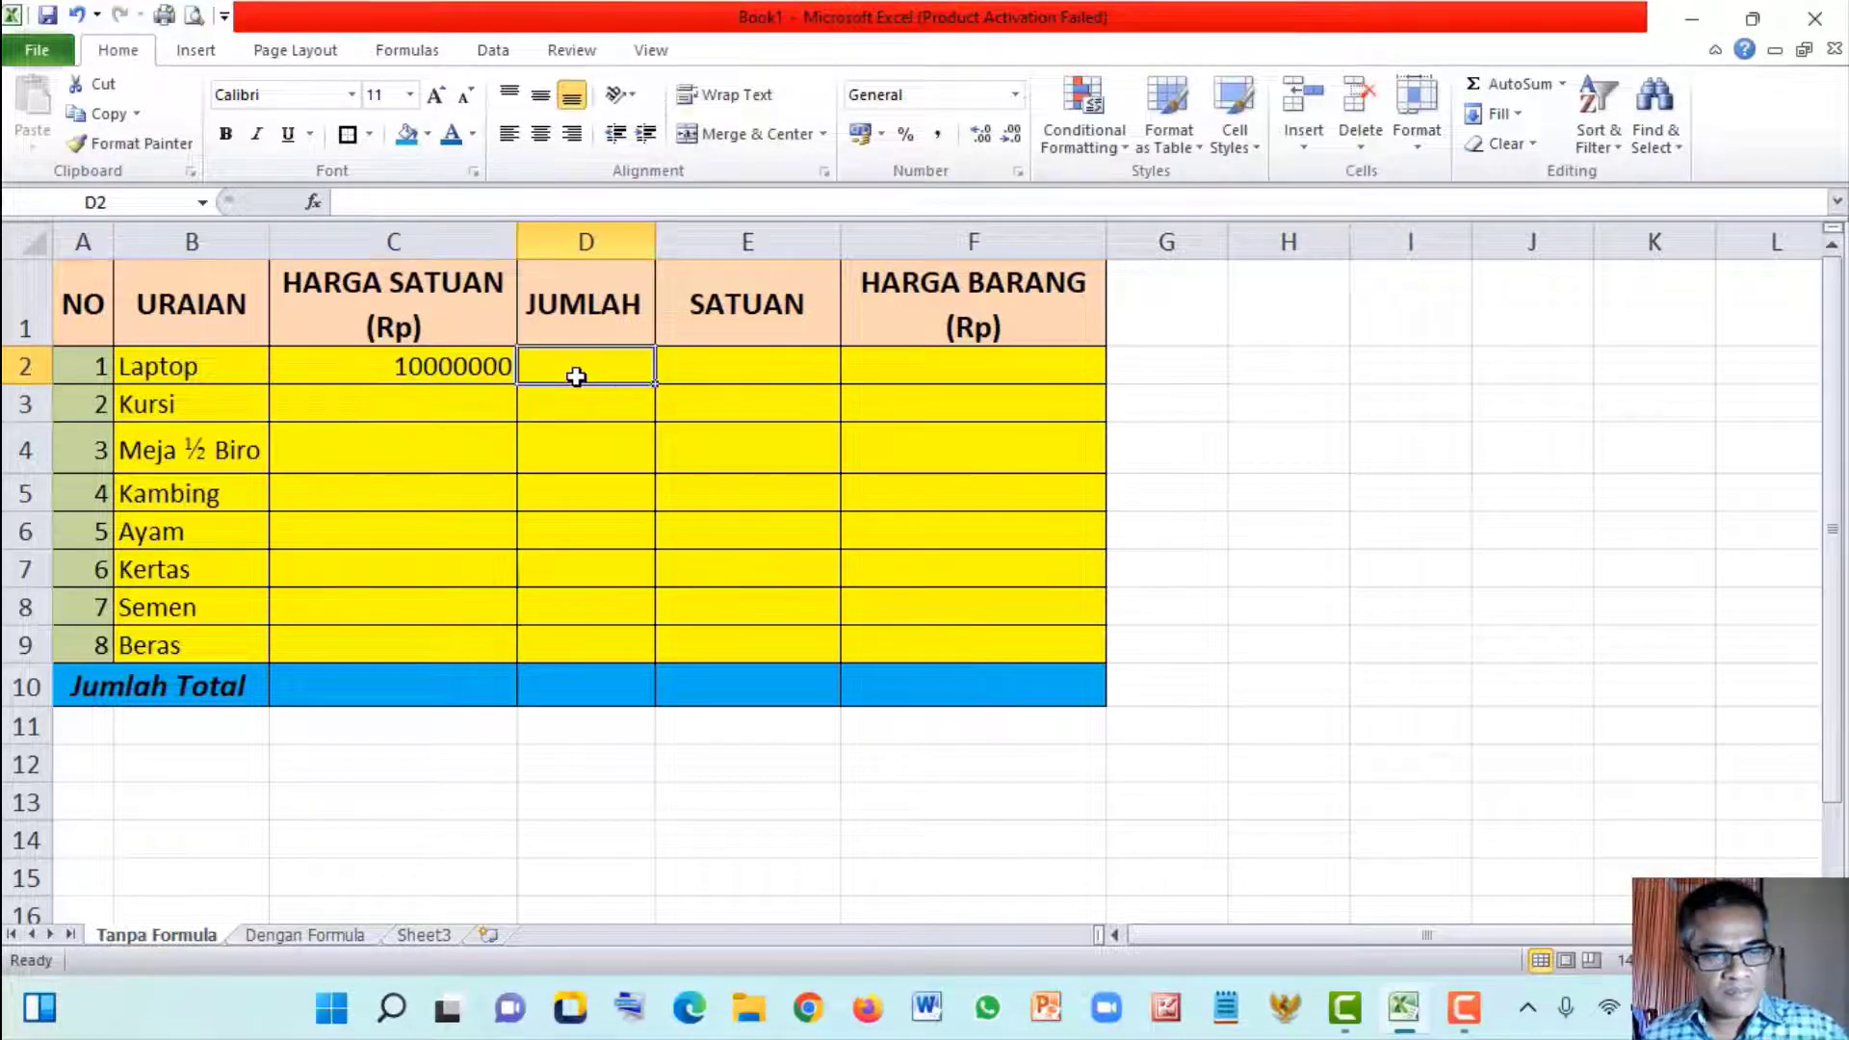
pyautogui.write('2')
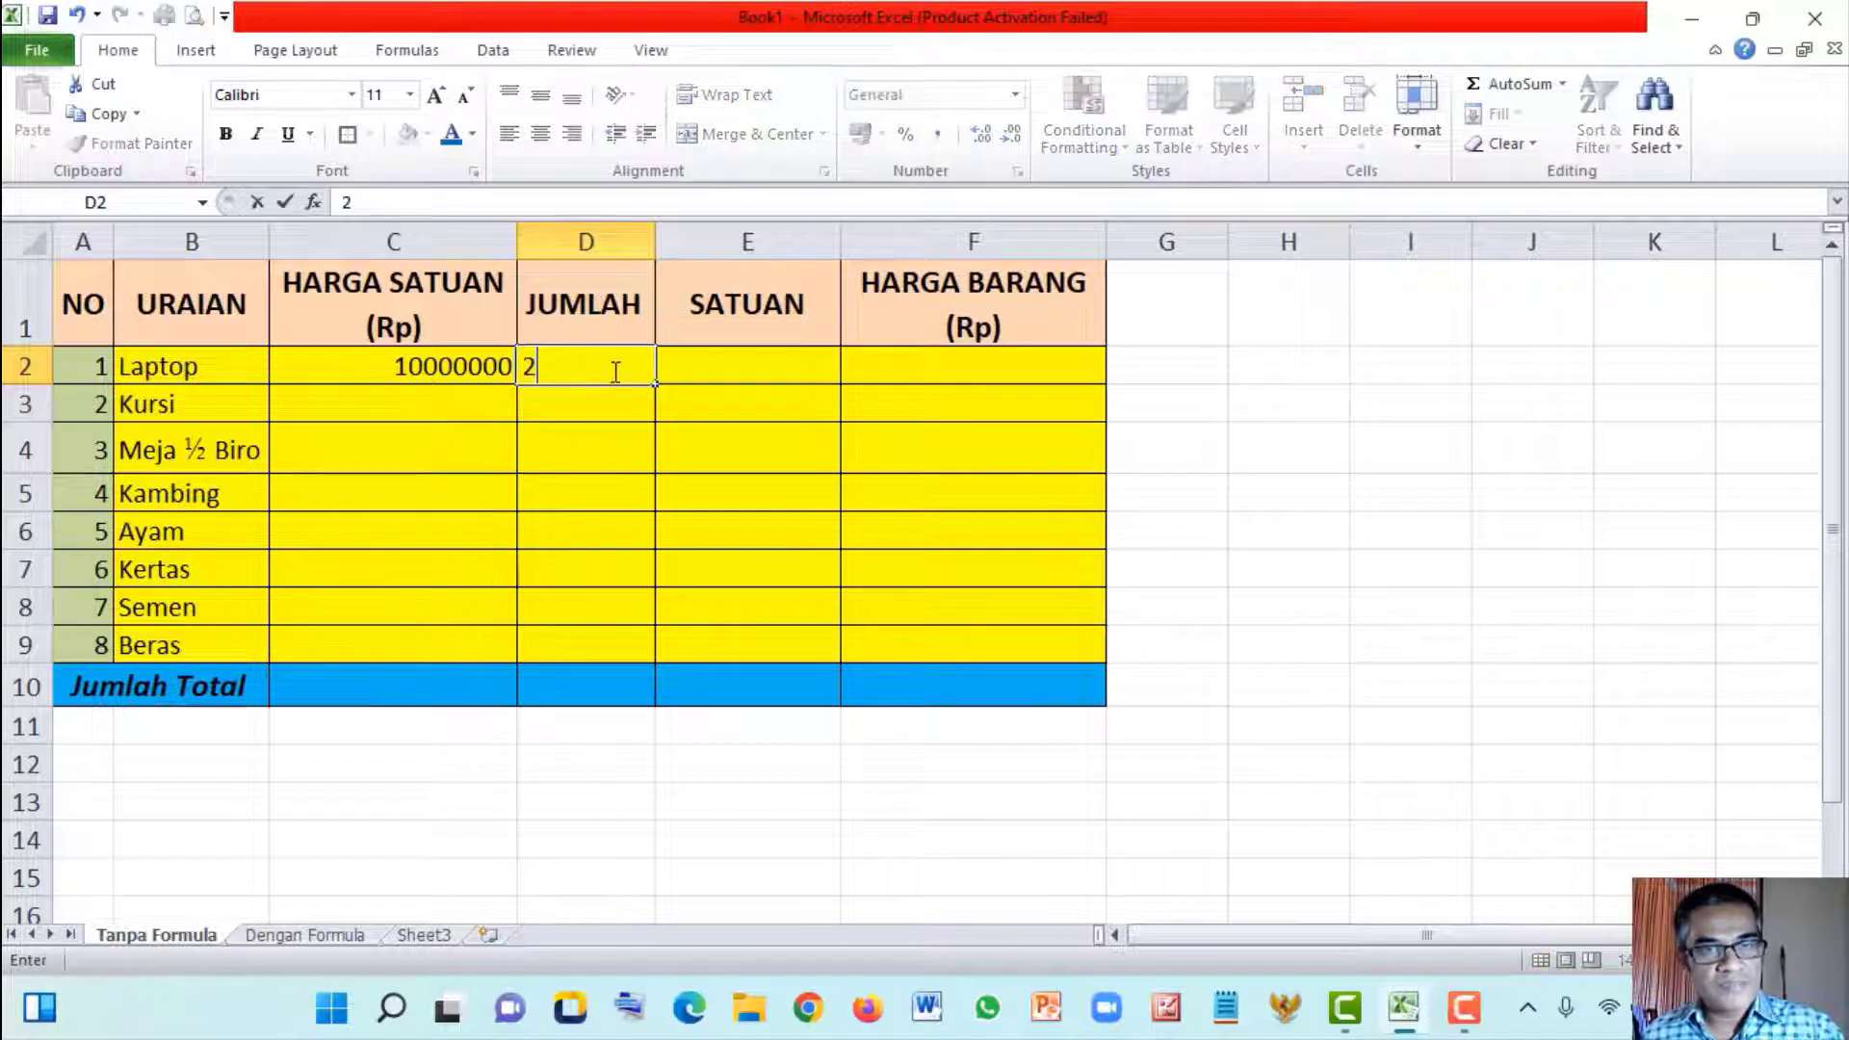
pyautogui.click(760, 370)
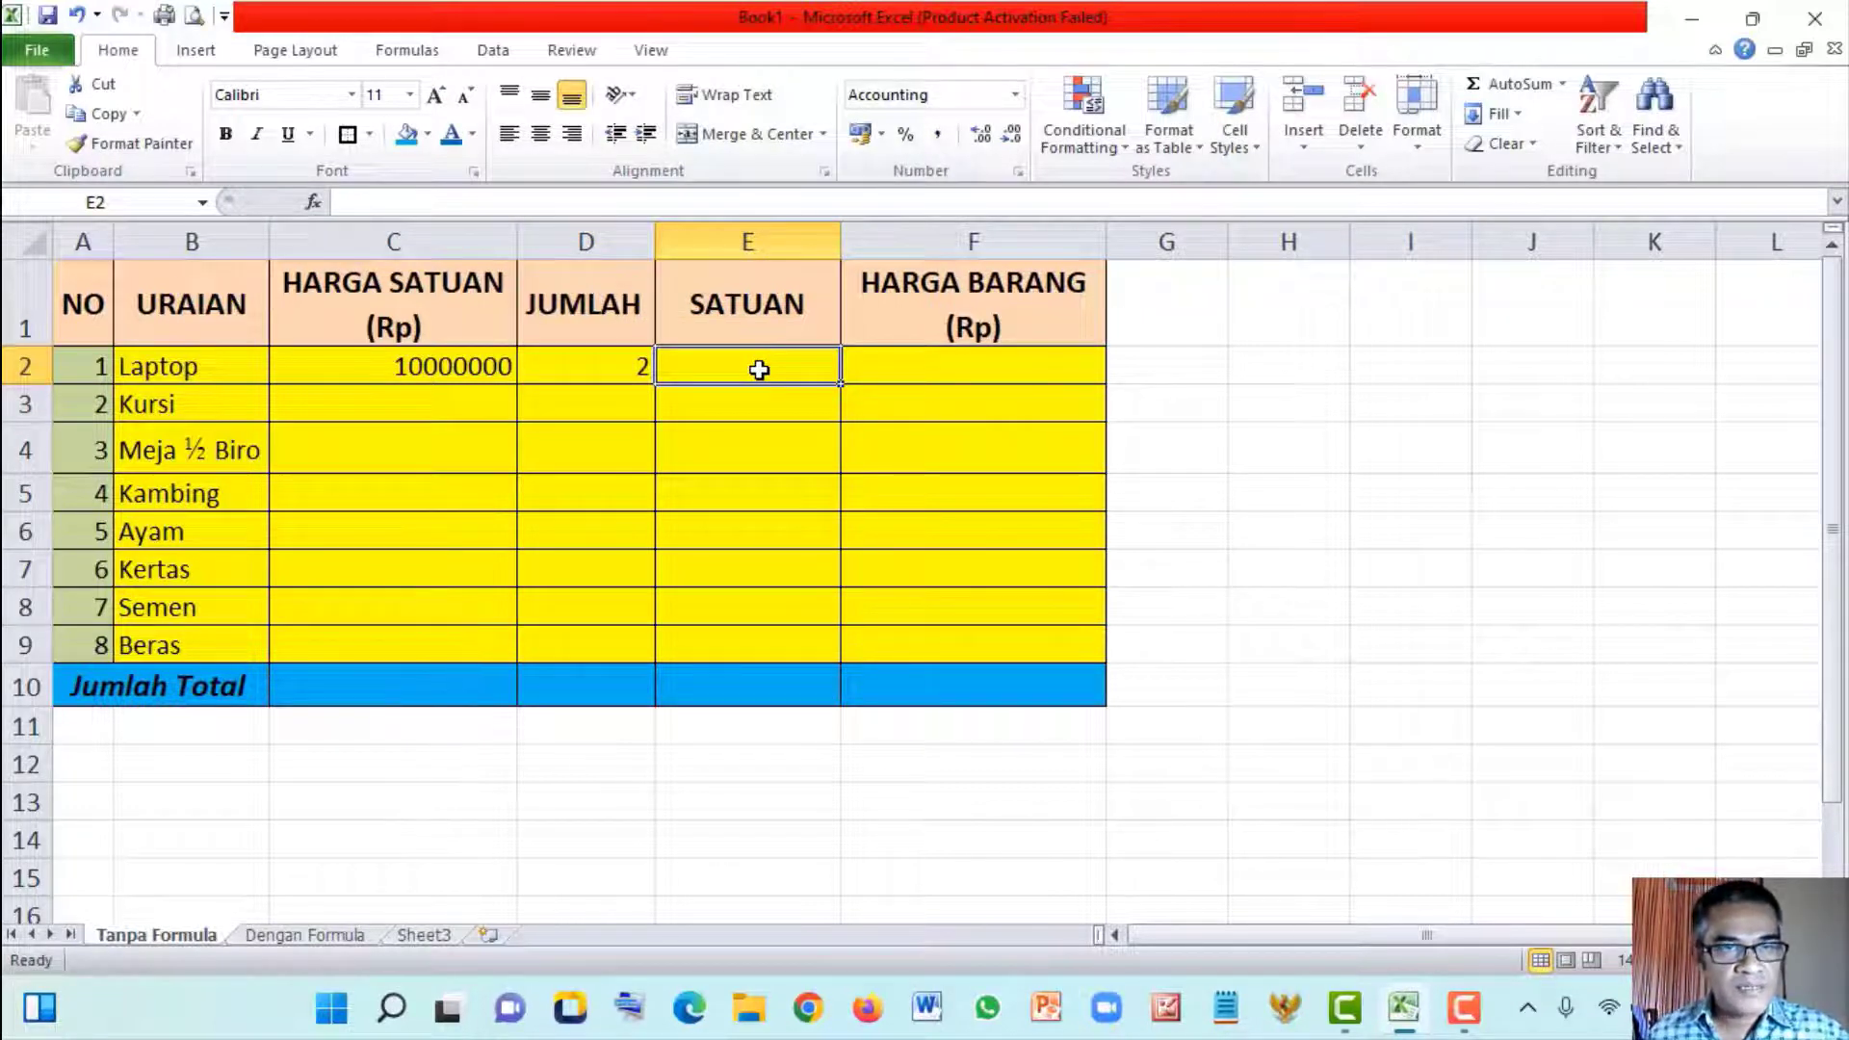
pyautogui.write('Buah')
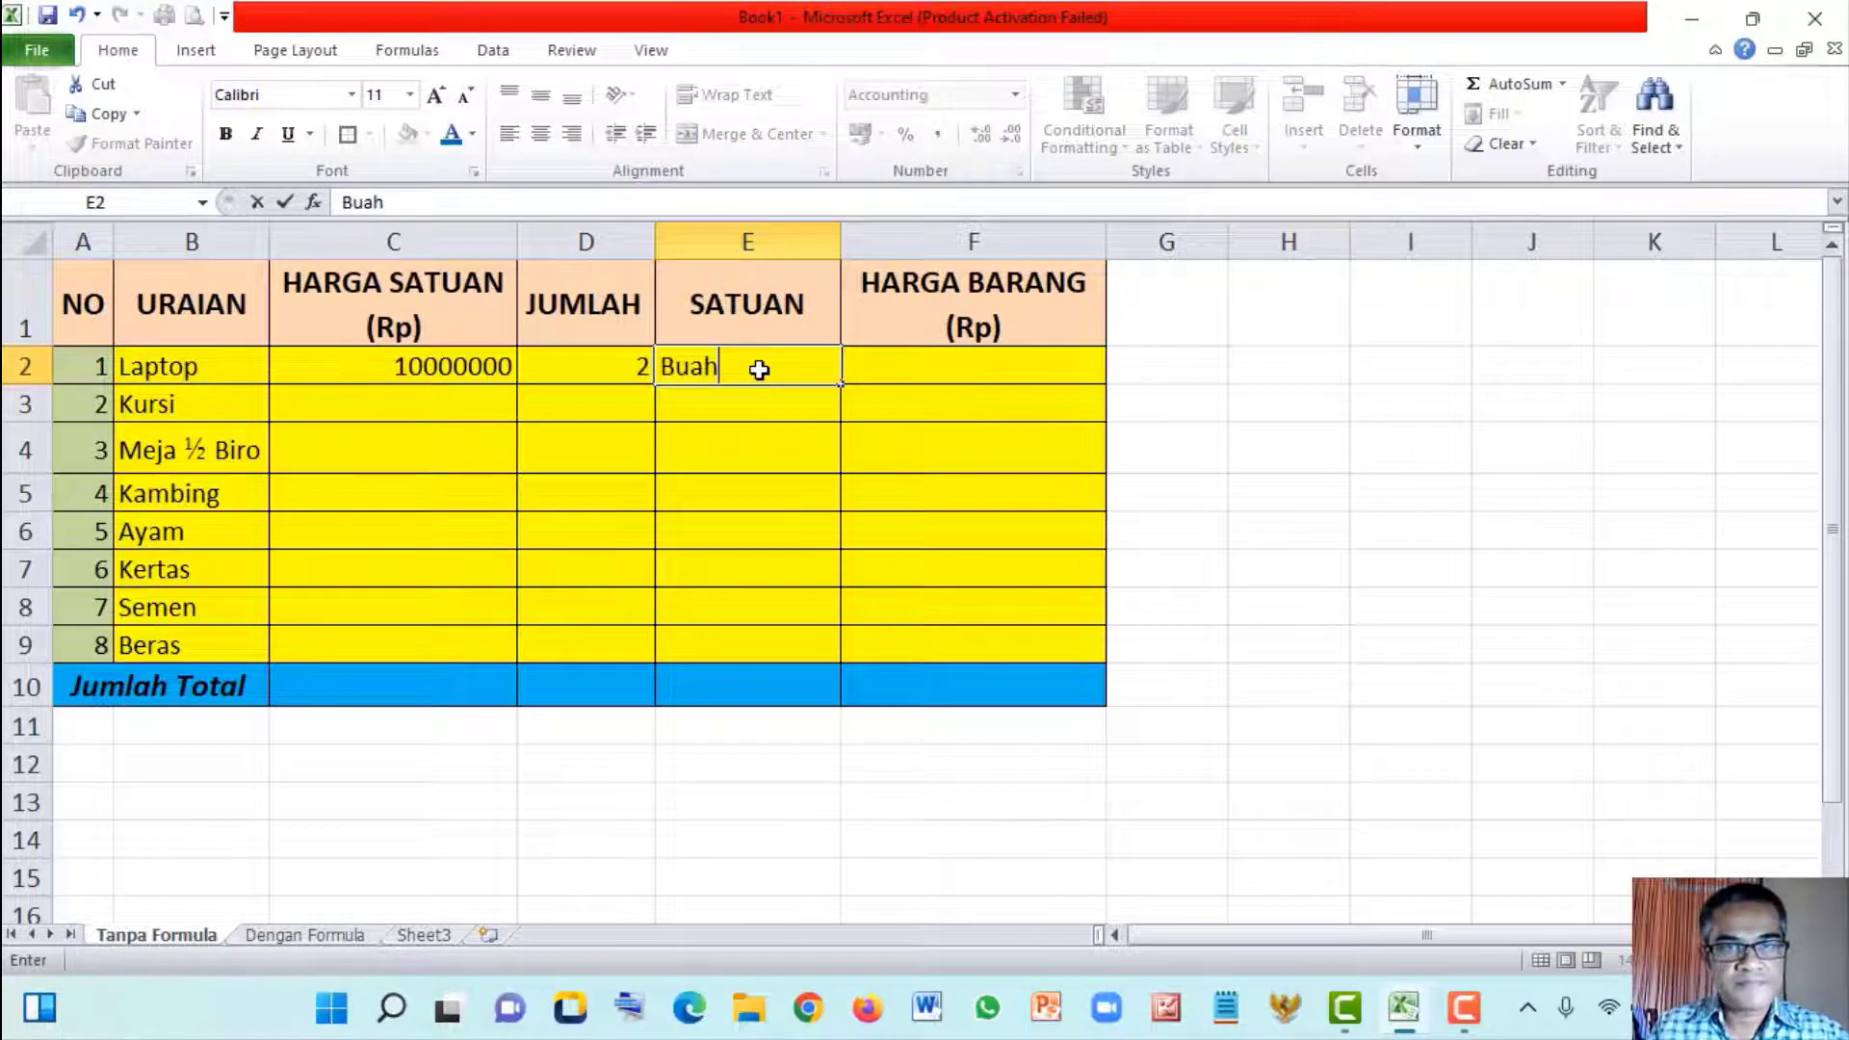
pyautogui.press('Return')
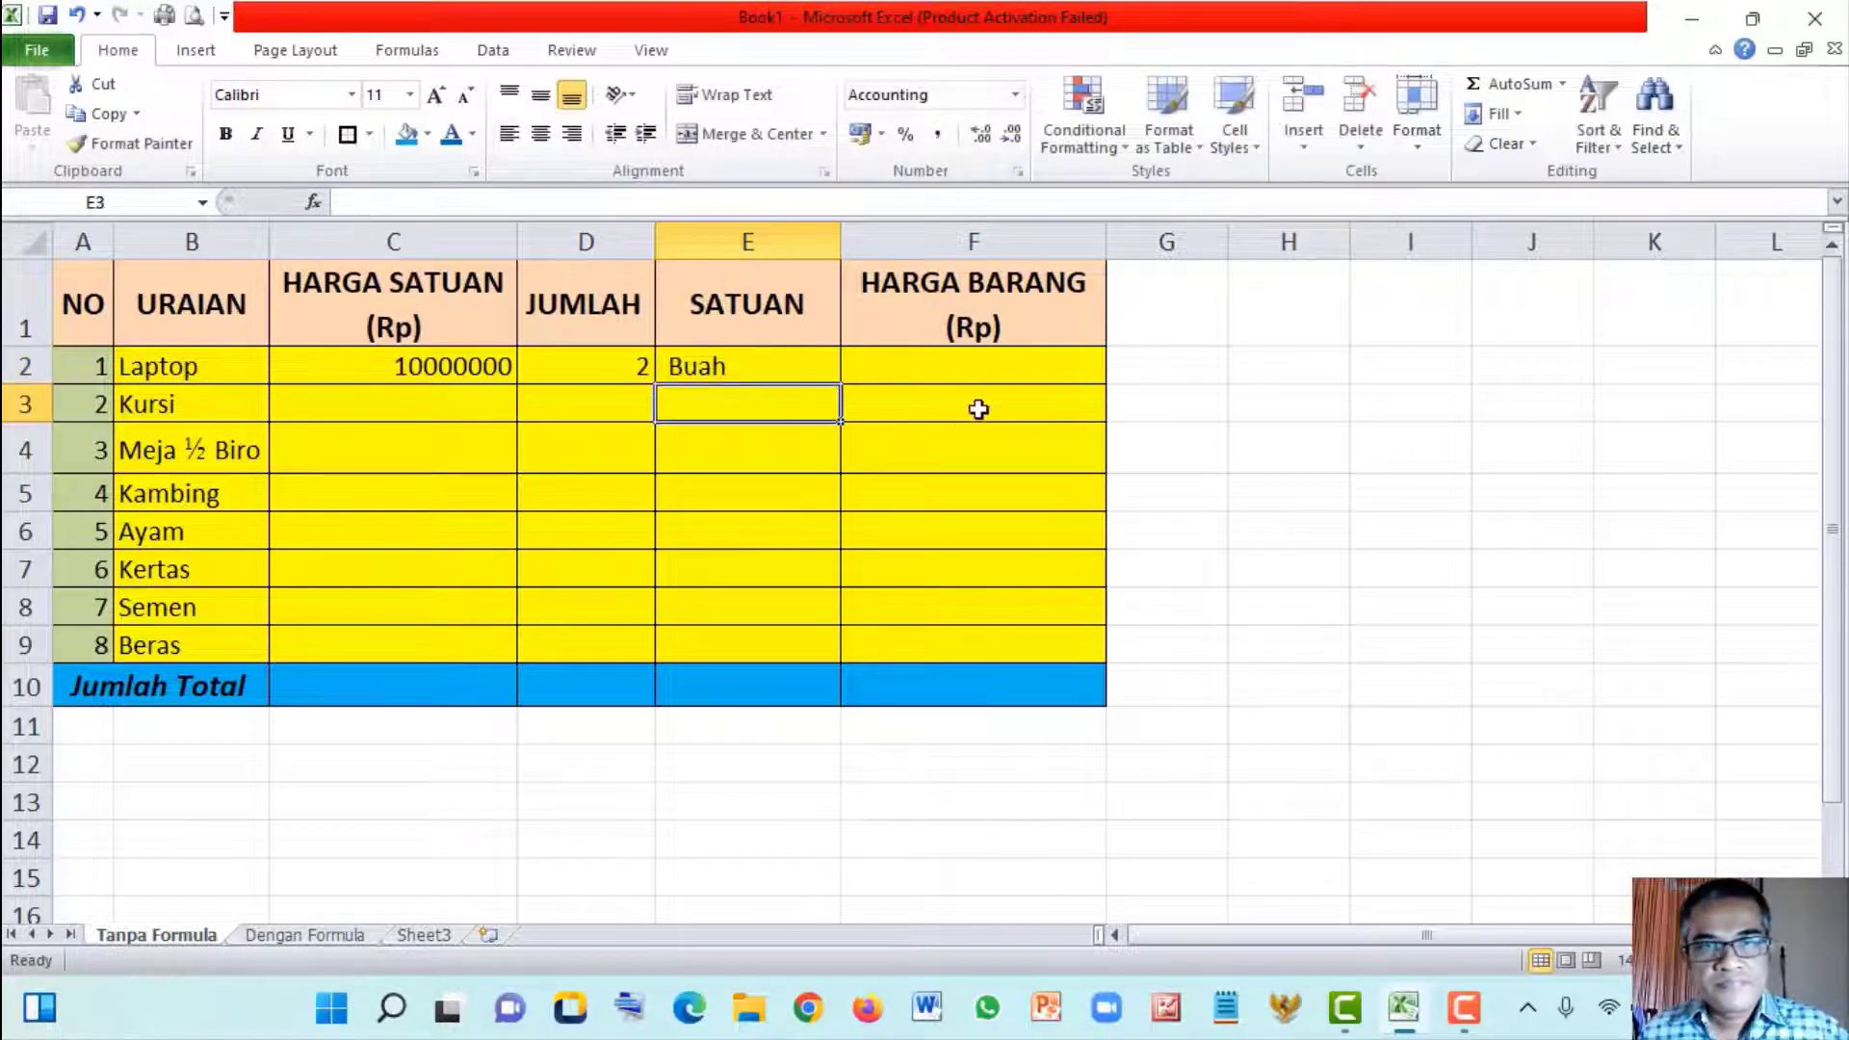
# Calculate the Laptop's HARGA BARANG in F2 with the formula =C2*D2
pyautogui.click(973, 380)
pyautogui.write('=')
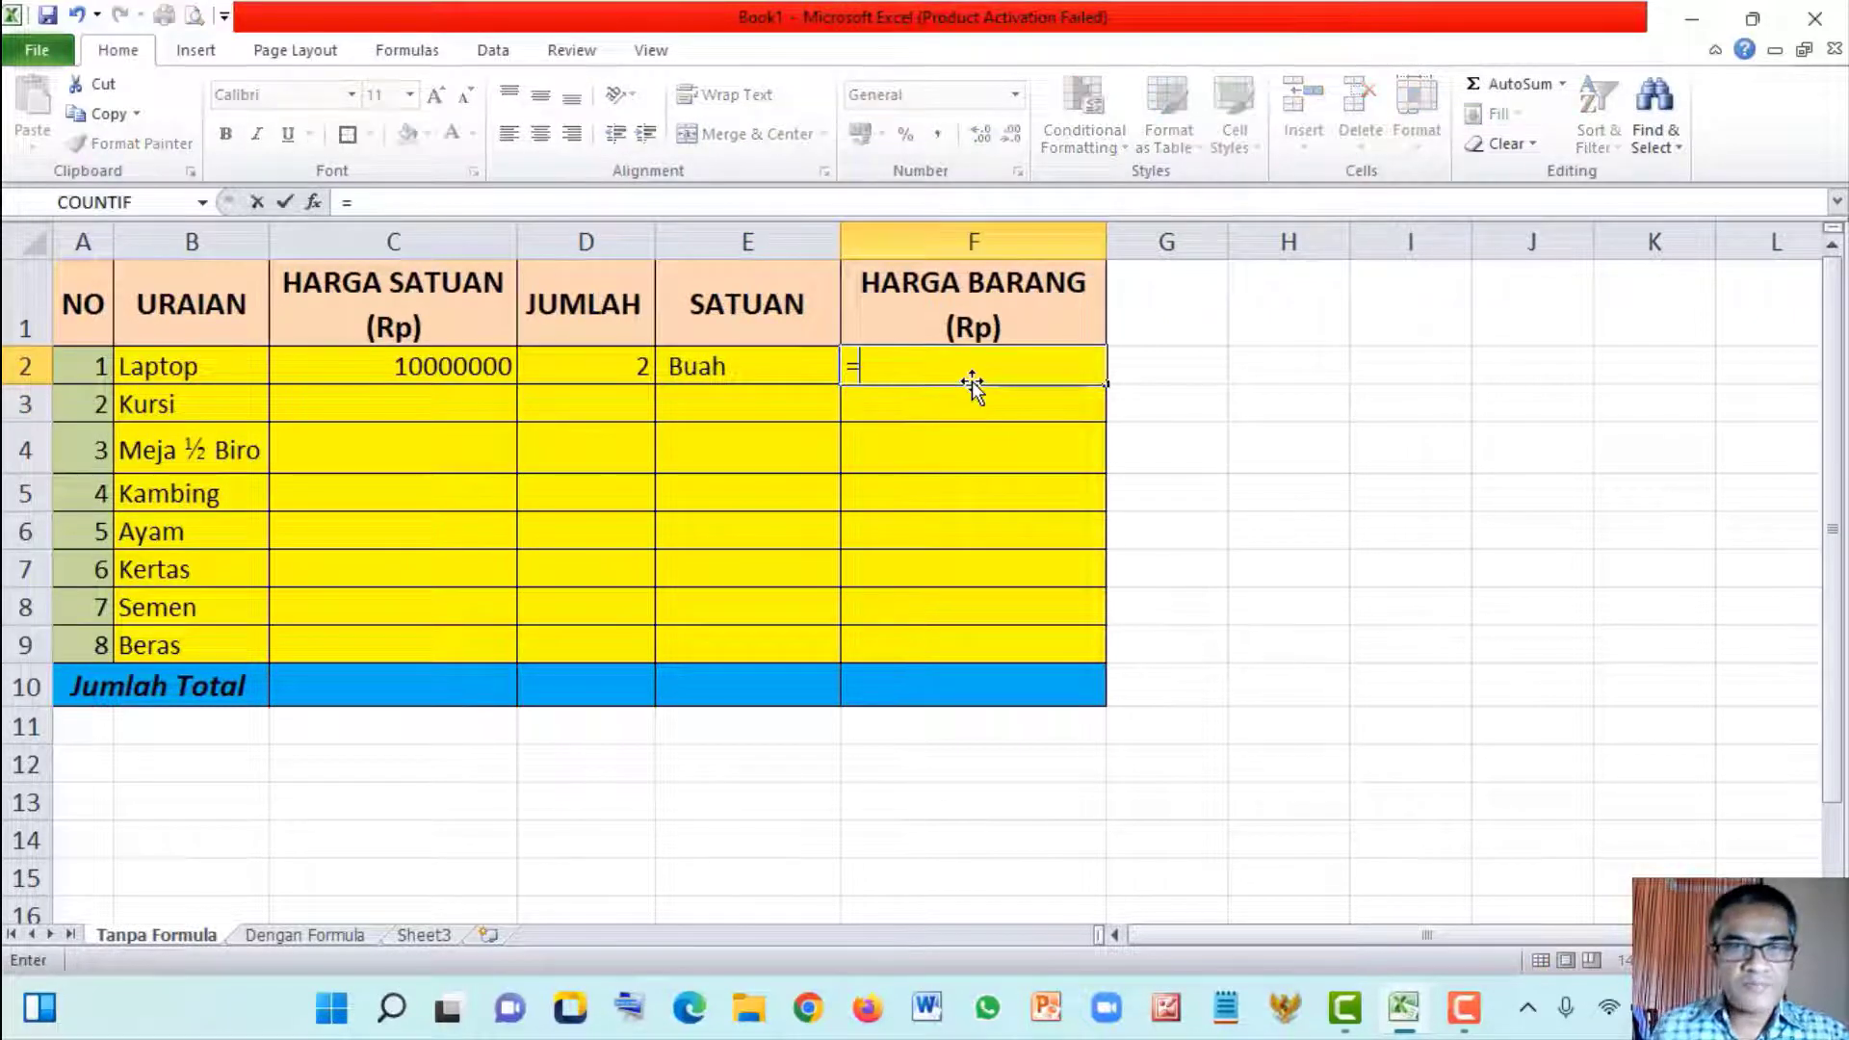
pyautogui.click(433, 367)
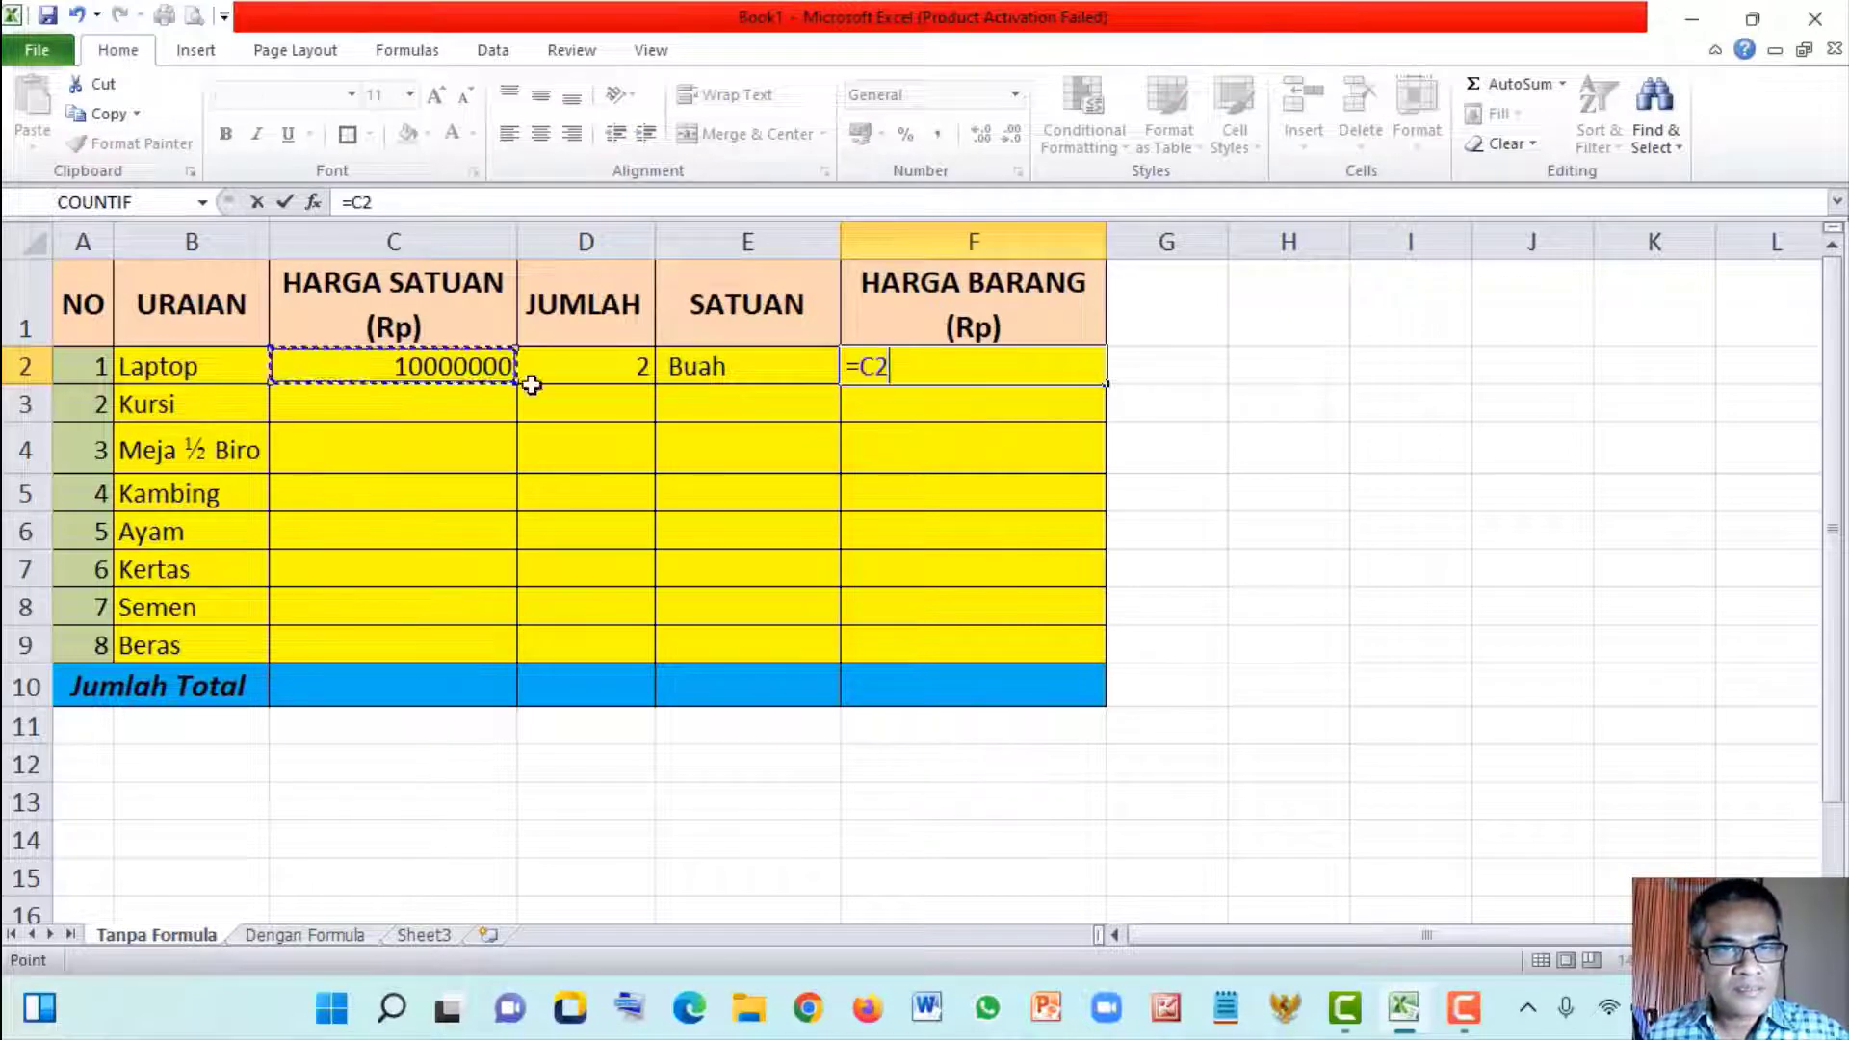
pyautogui.write('*')
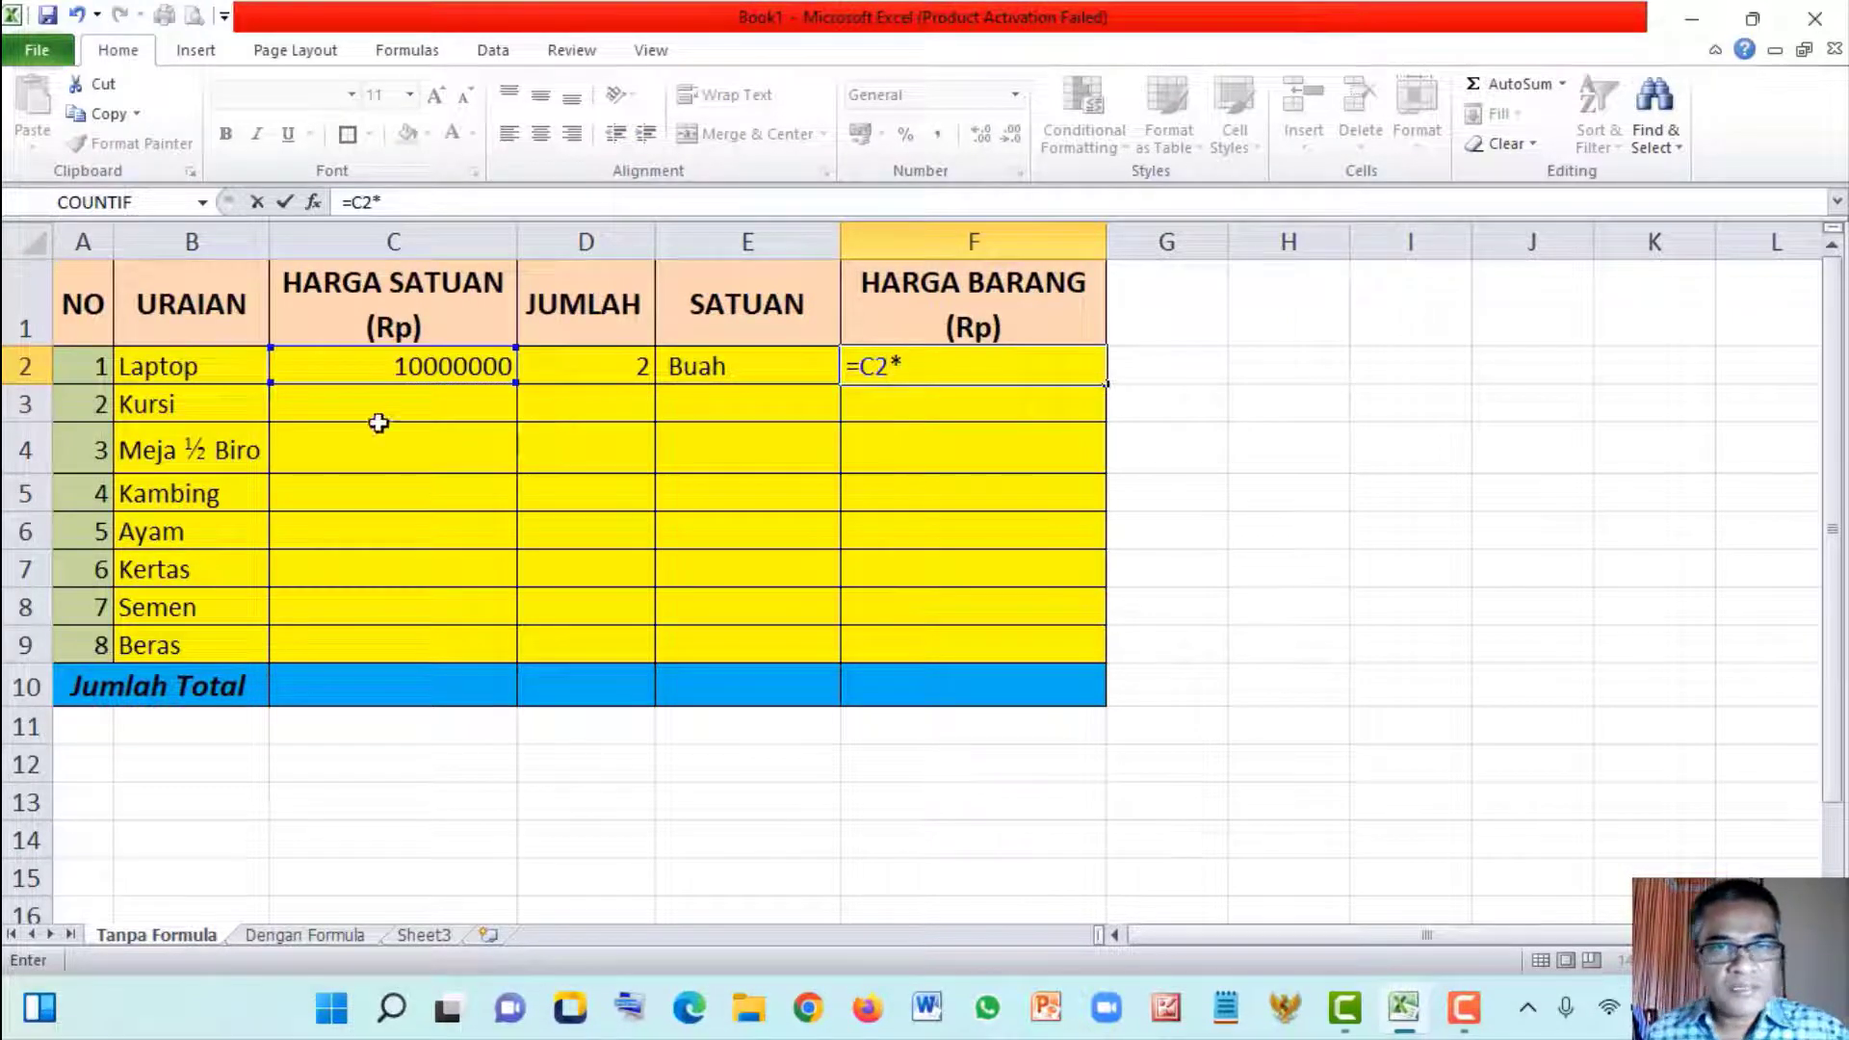
pyautogui.click(587, 365)
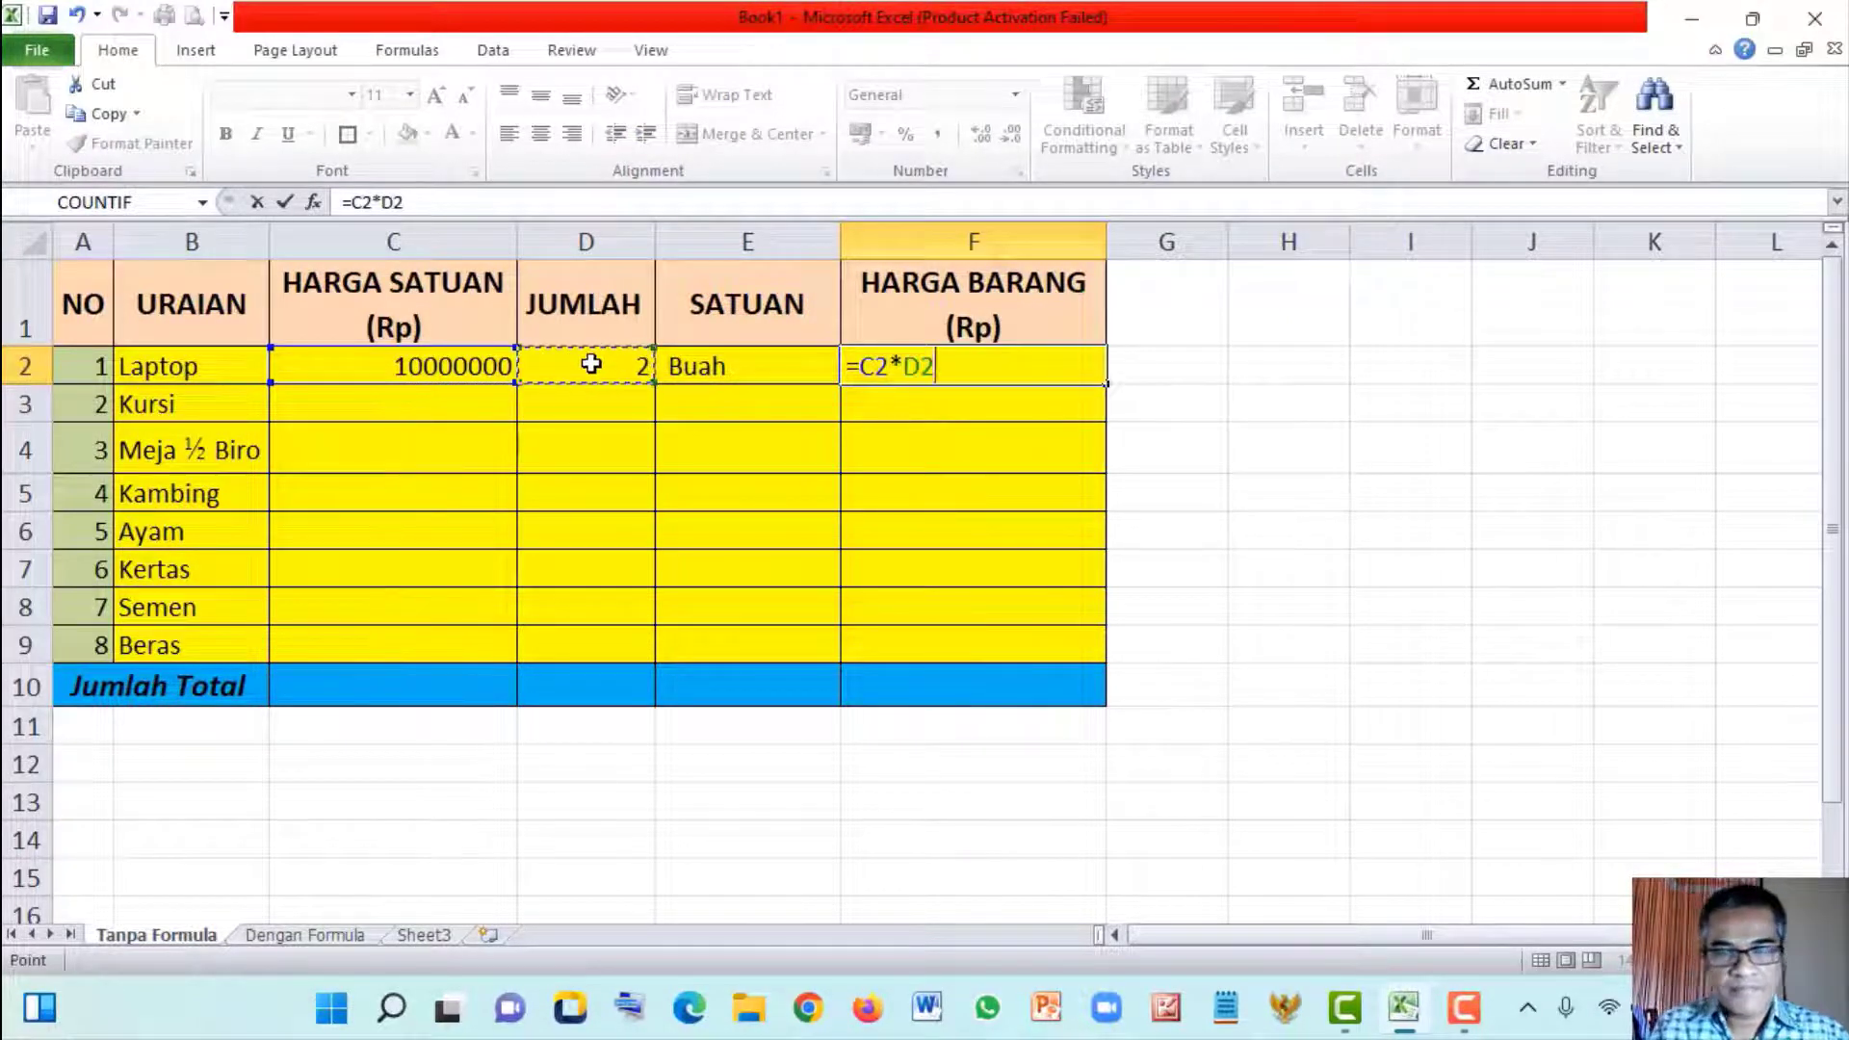
pyautogui.press('Return')
pyautogui.click(486, 366)
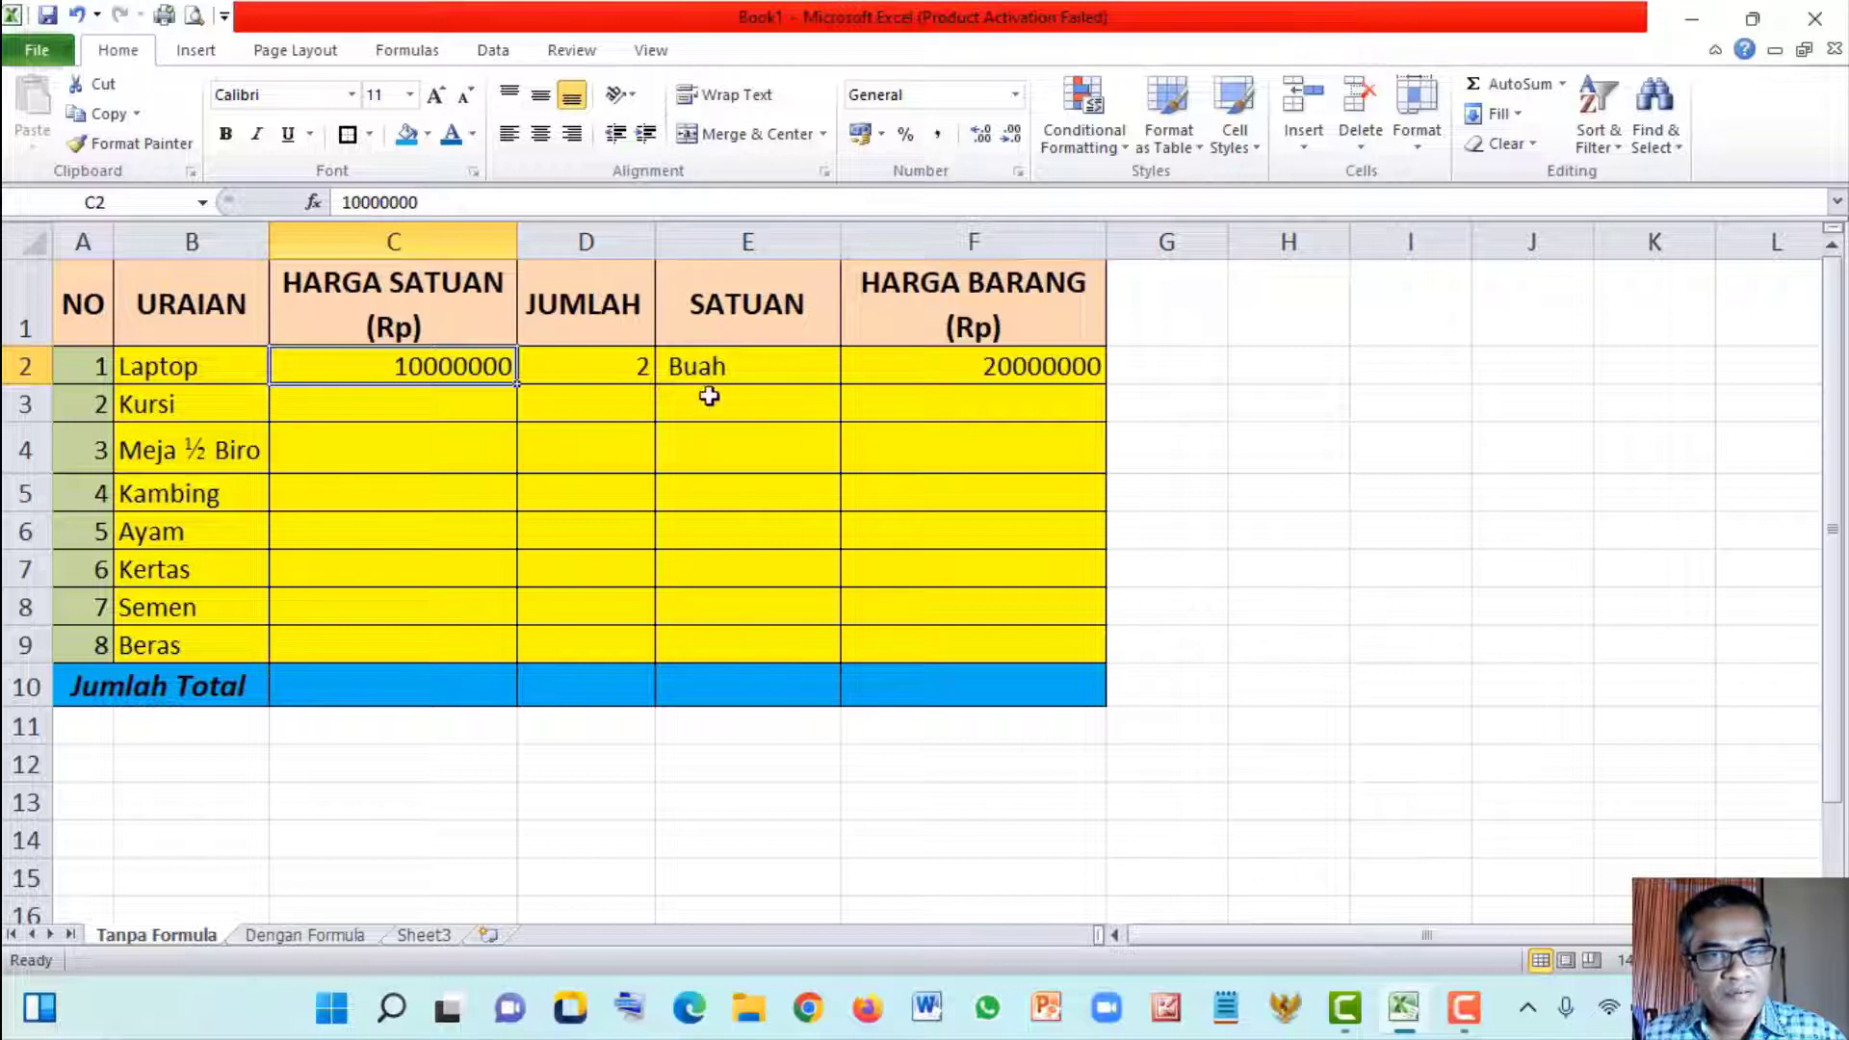
pyautogui.click(456, 402)
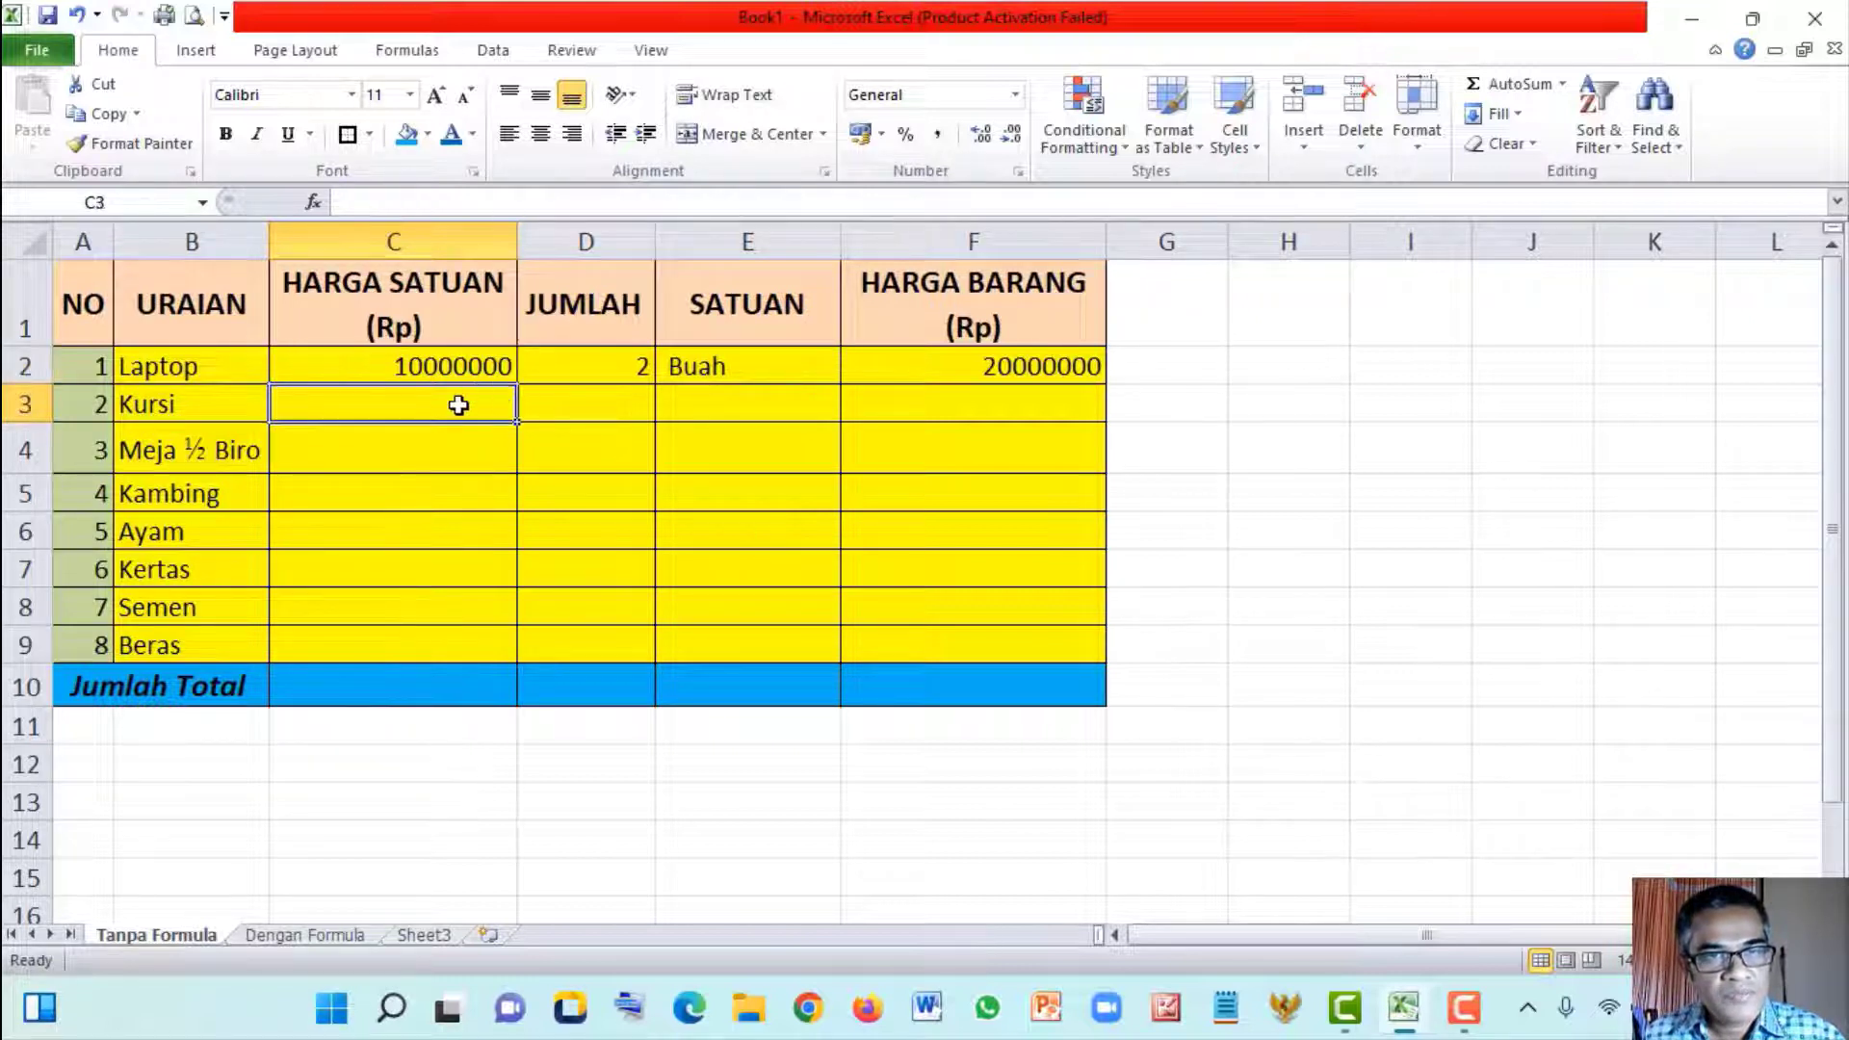
pyautogui.click(742, 410)
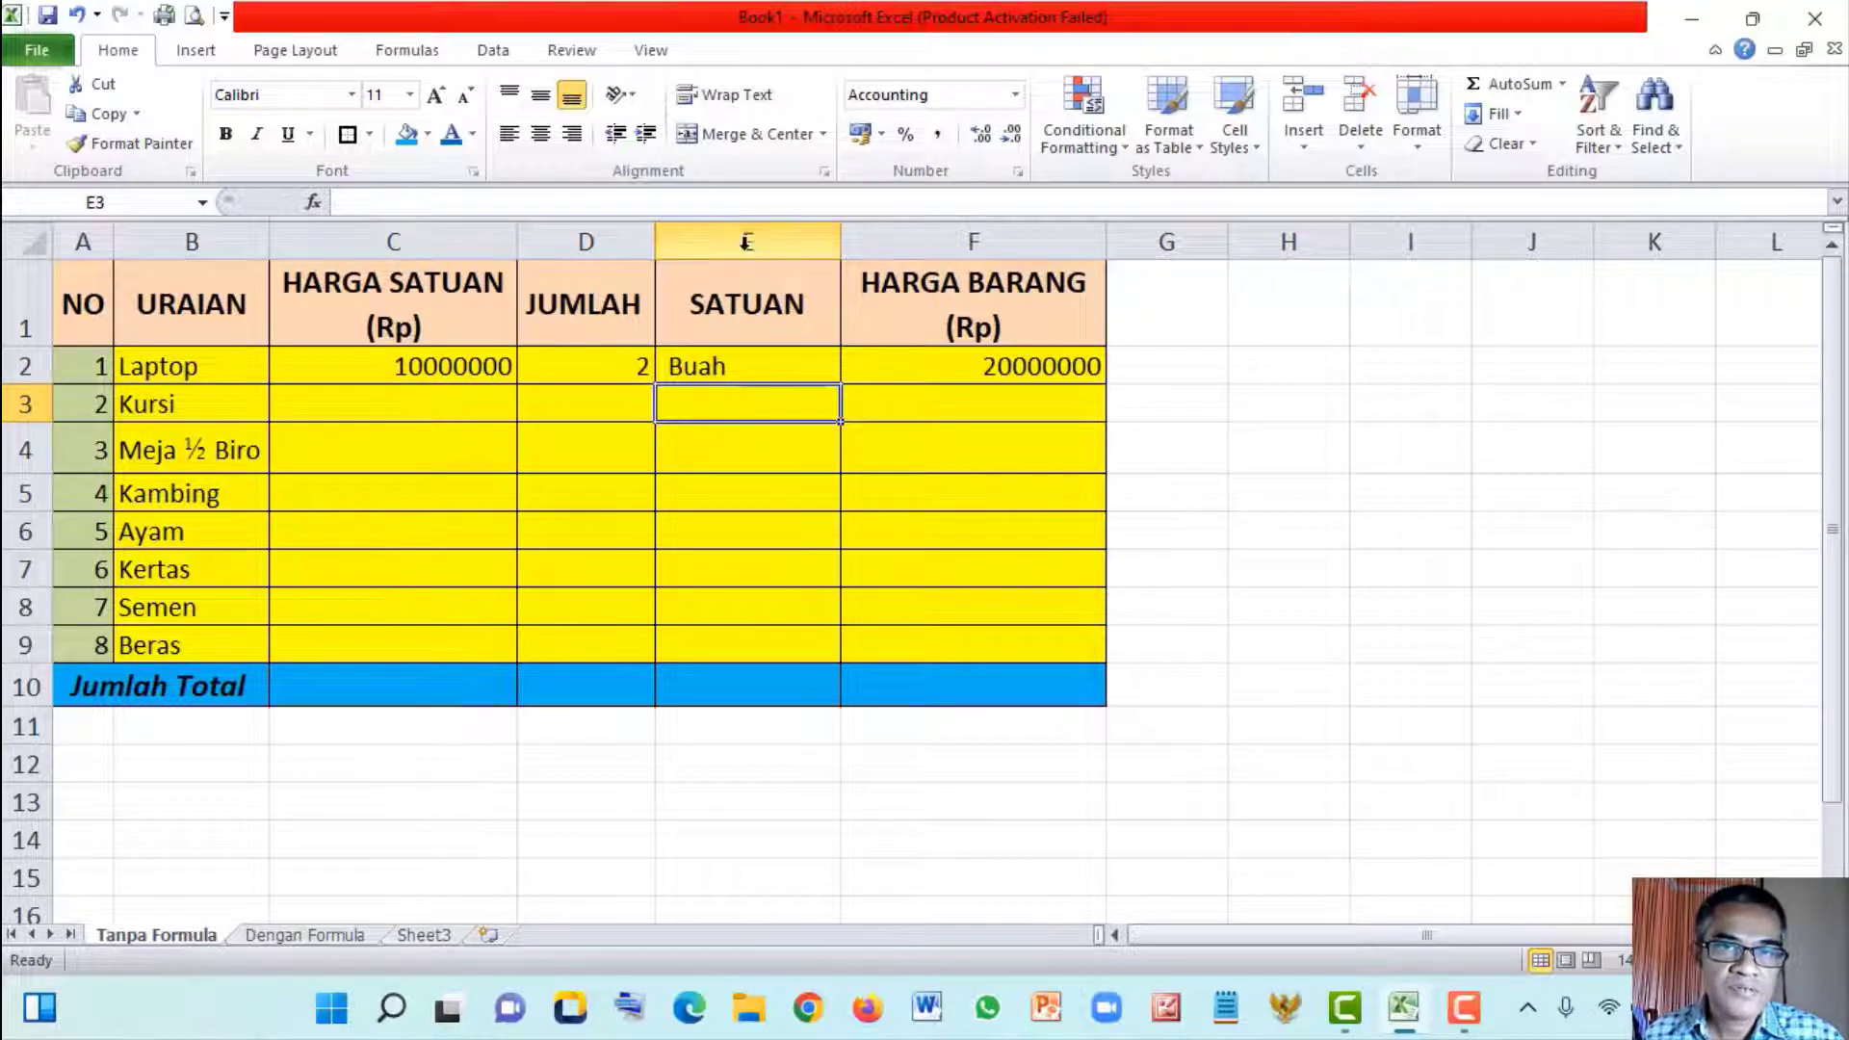
pyautogui.moveTo(745, 241); pyautogui.dragTo(742, 342)
pyautogui.click(702, 520)
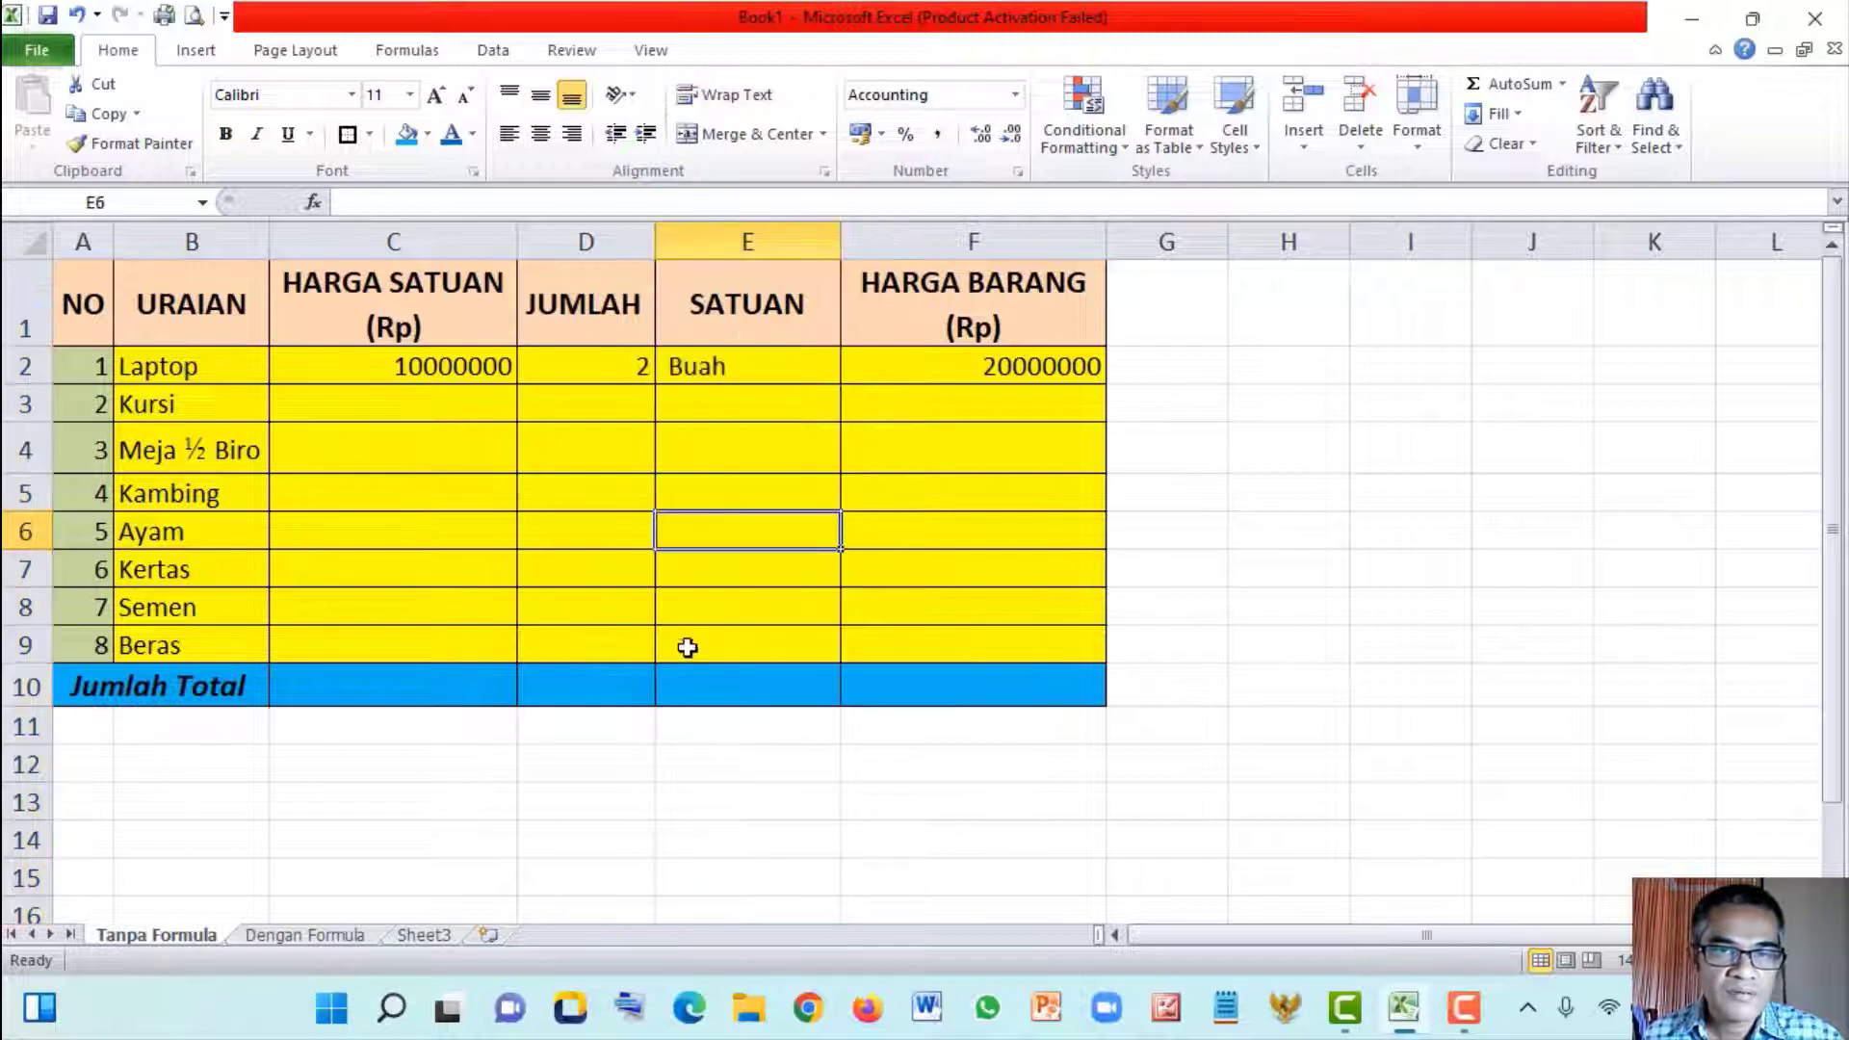
# Examine the separate SATUAN column beside the HARGA SATUAN, JUMLAH and HARGA BARANG columns on the Tanpa Formula sheet
pyautogui.moveTo(694, 685); pyautogui.dragTo(763, 292)
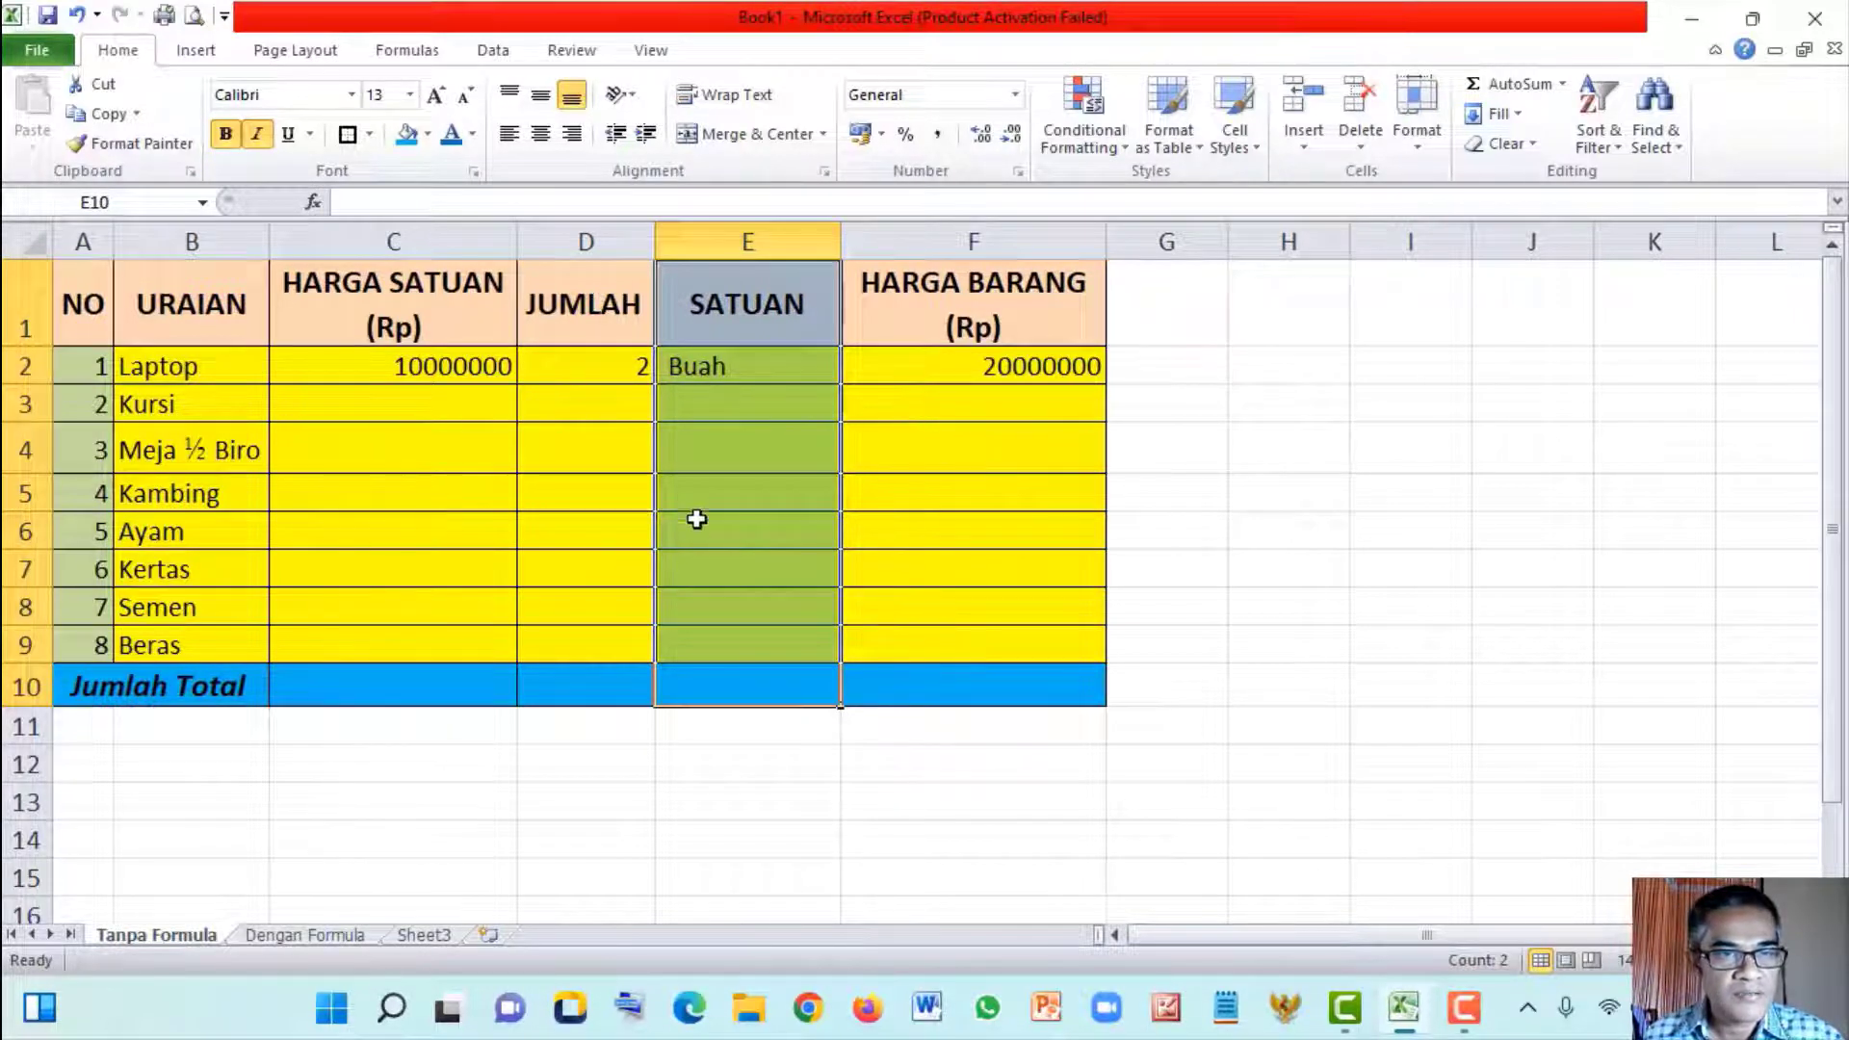
pyautogui.click(913, 468)
pyautogui.click(456, 481)
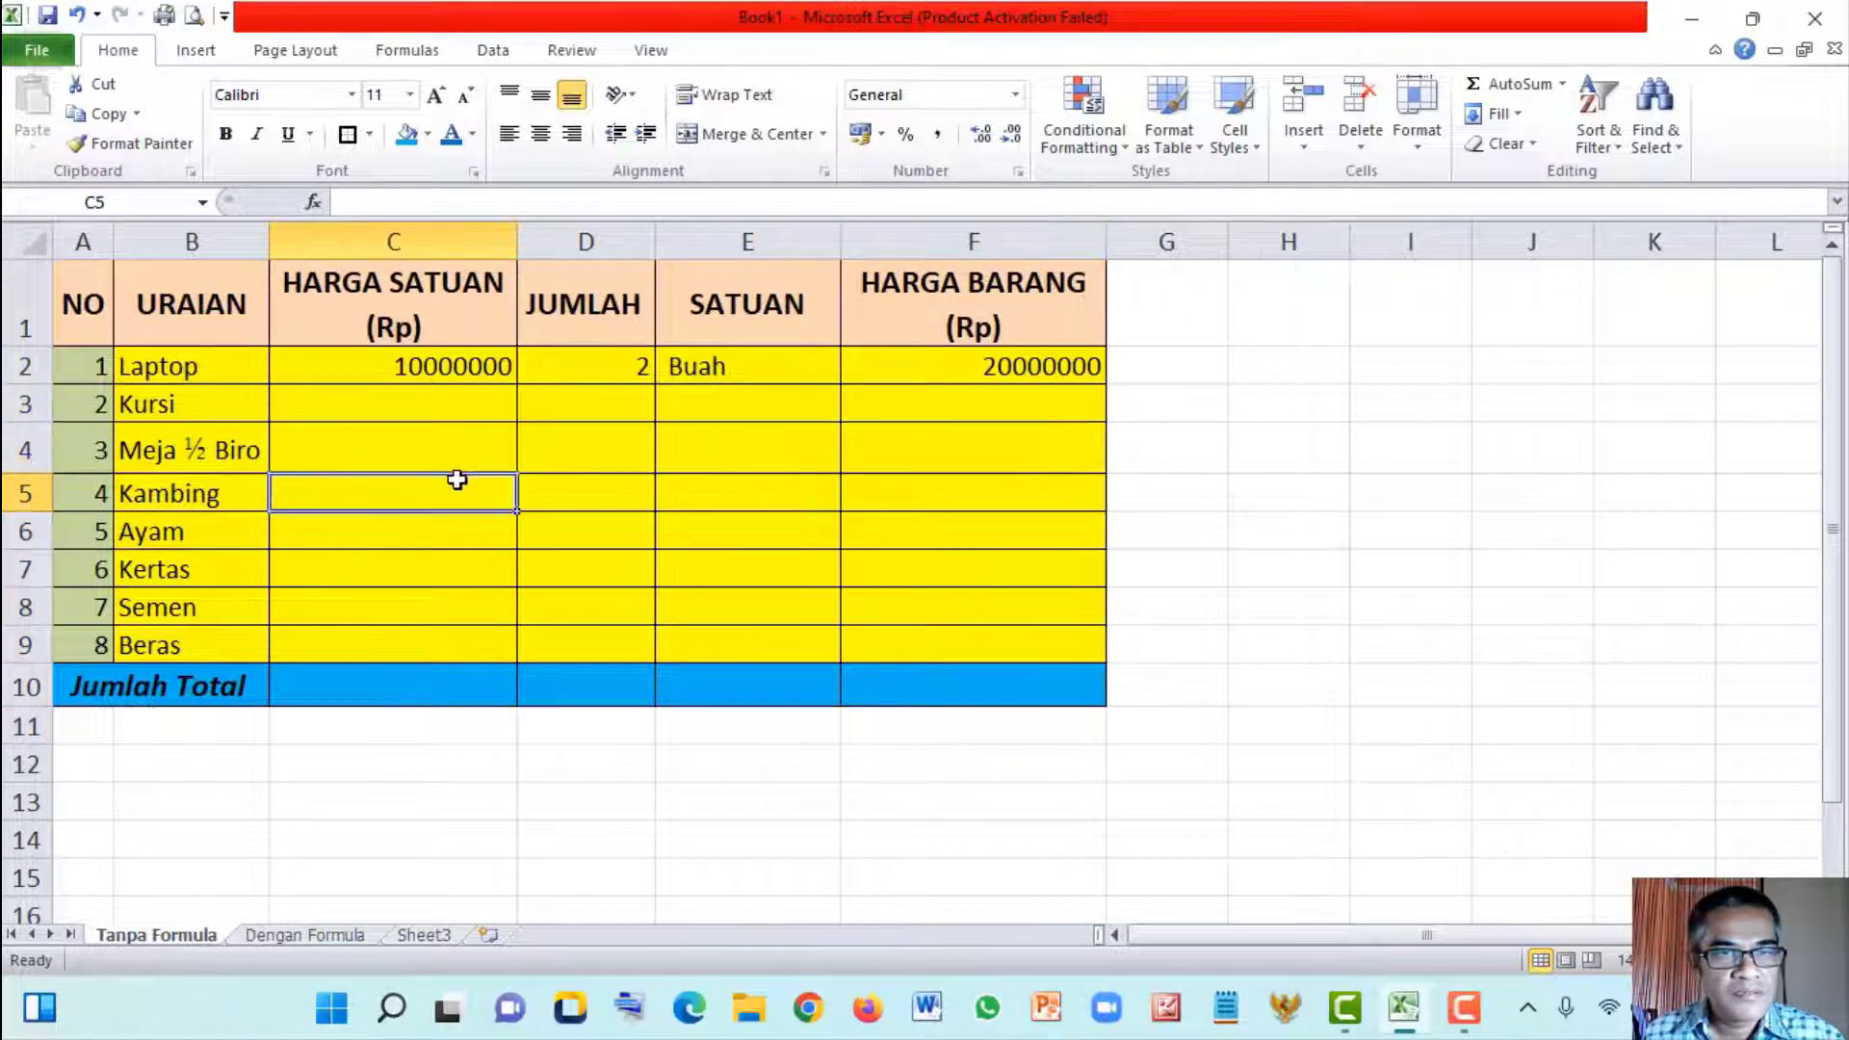
pyautogui.click(982, 555)
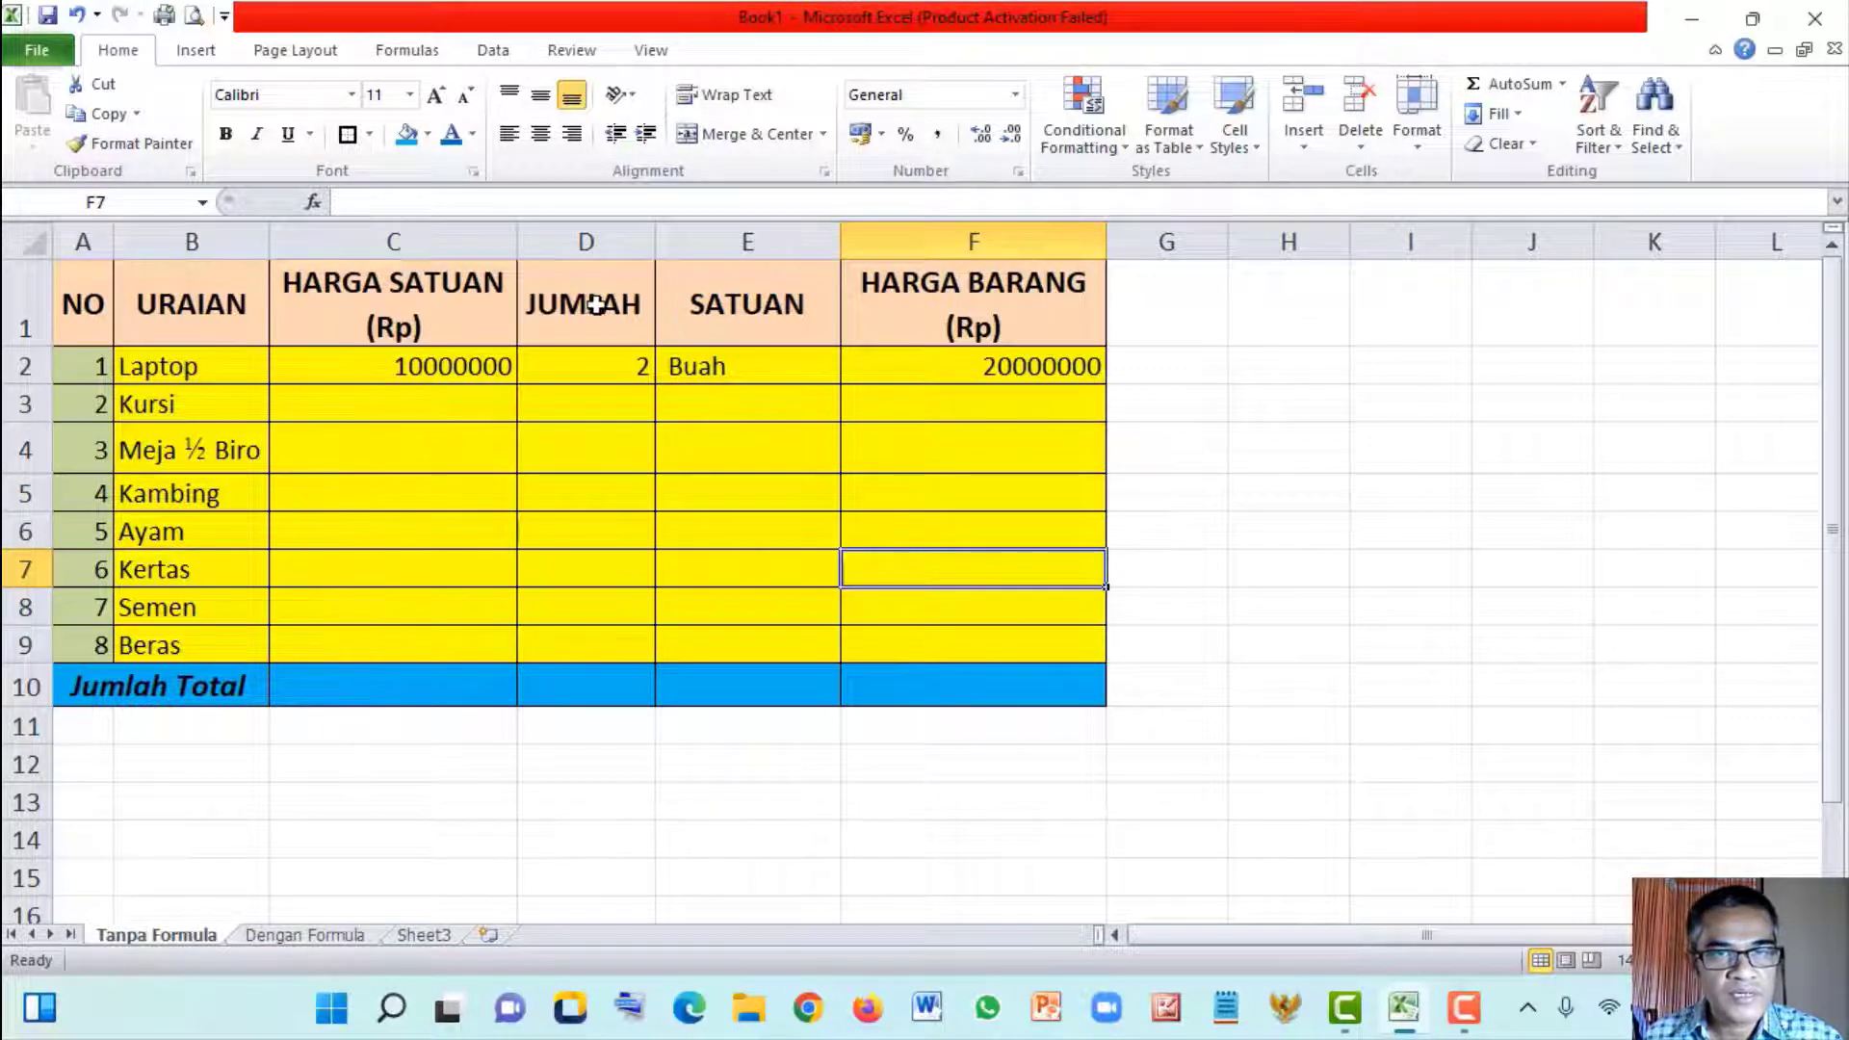
pyautogui.moveTo(596, 306); pyautogui.dragTo(748, 650)
pyautogui.click(845, 568)
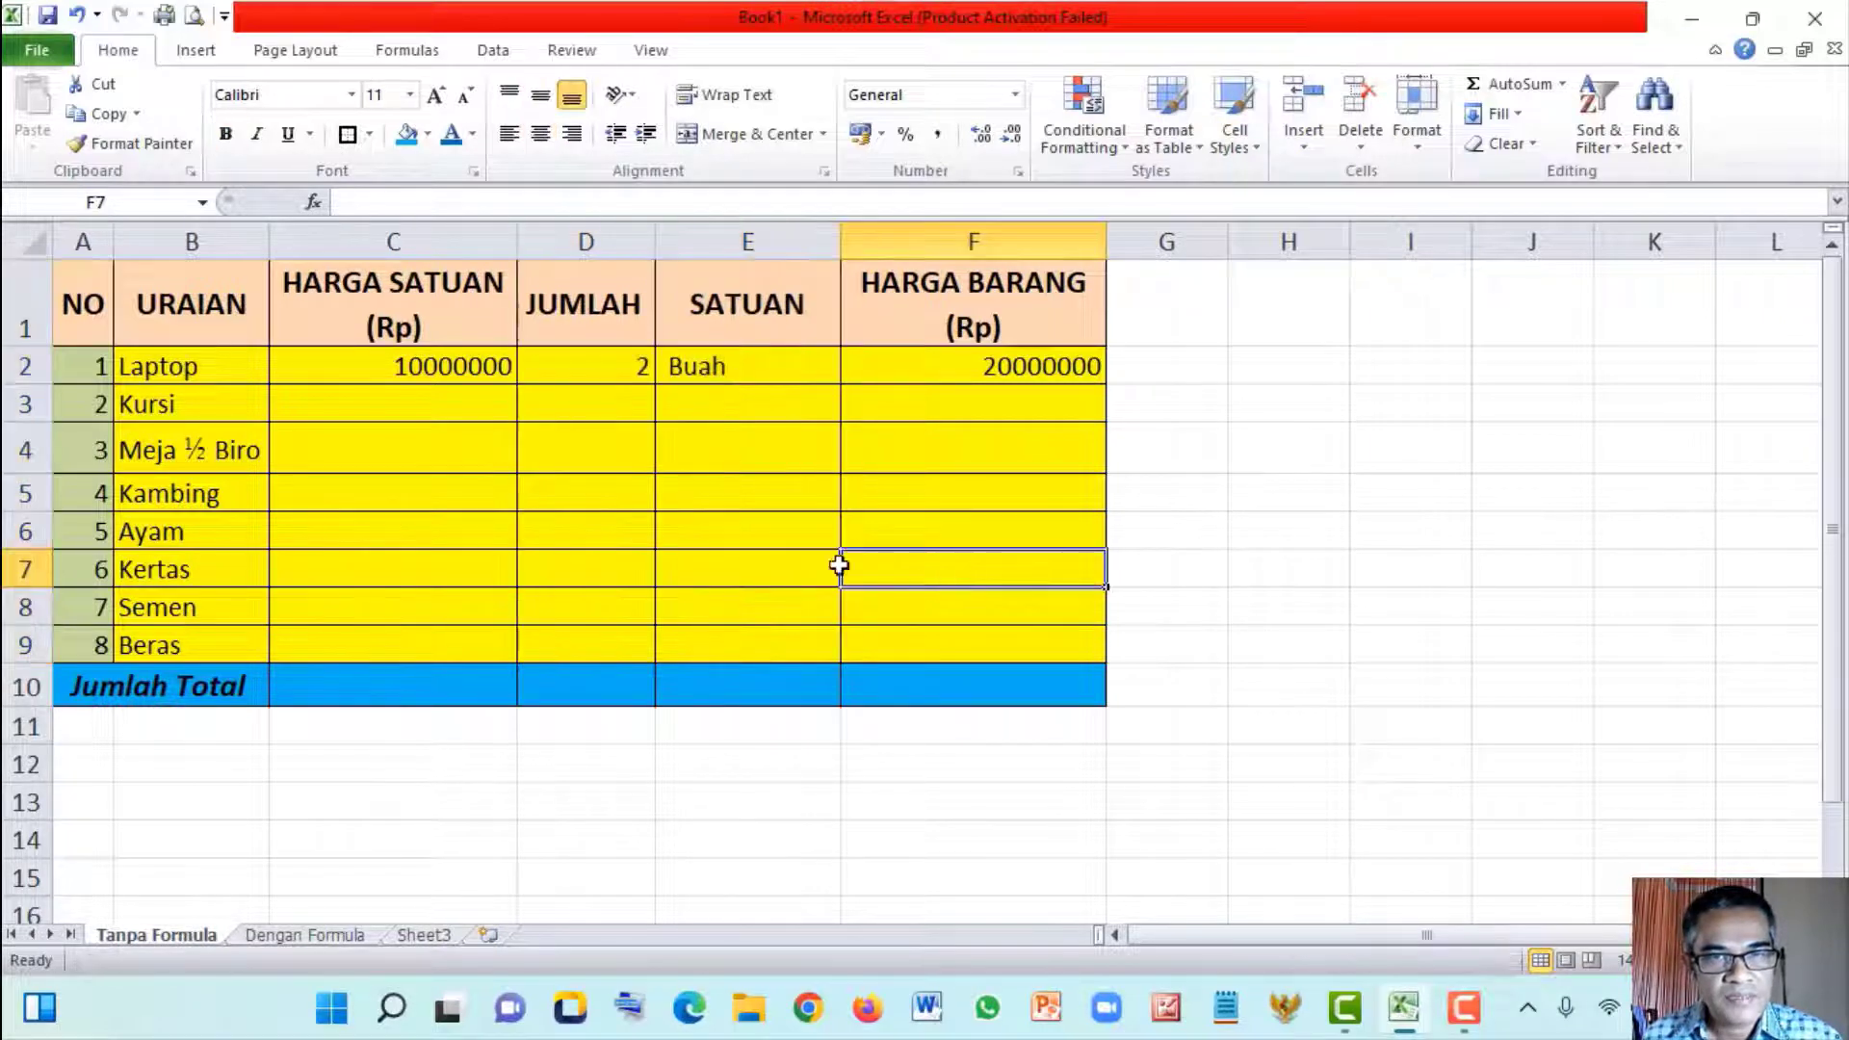
pyautogui.click(661, 439)
pyautogui.click(425, 364)
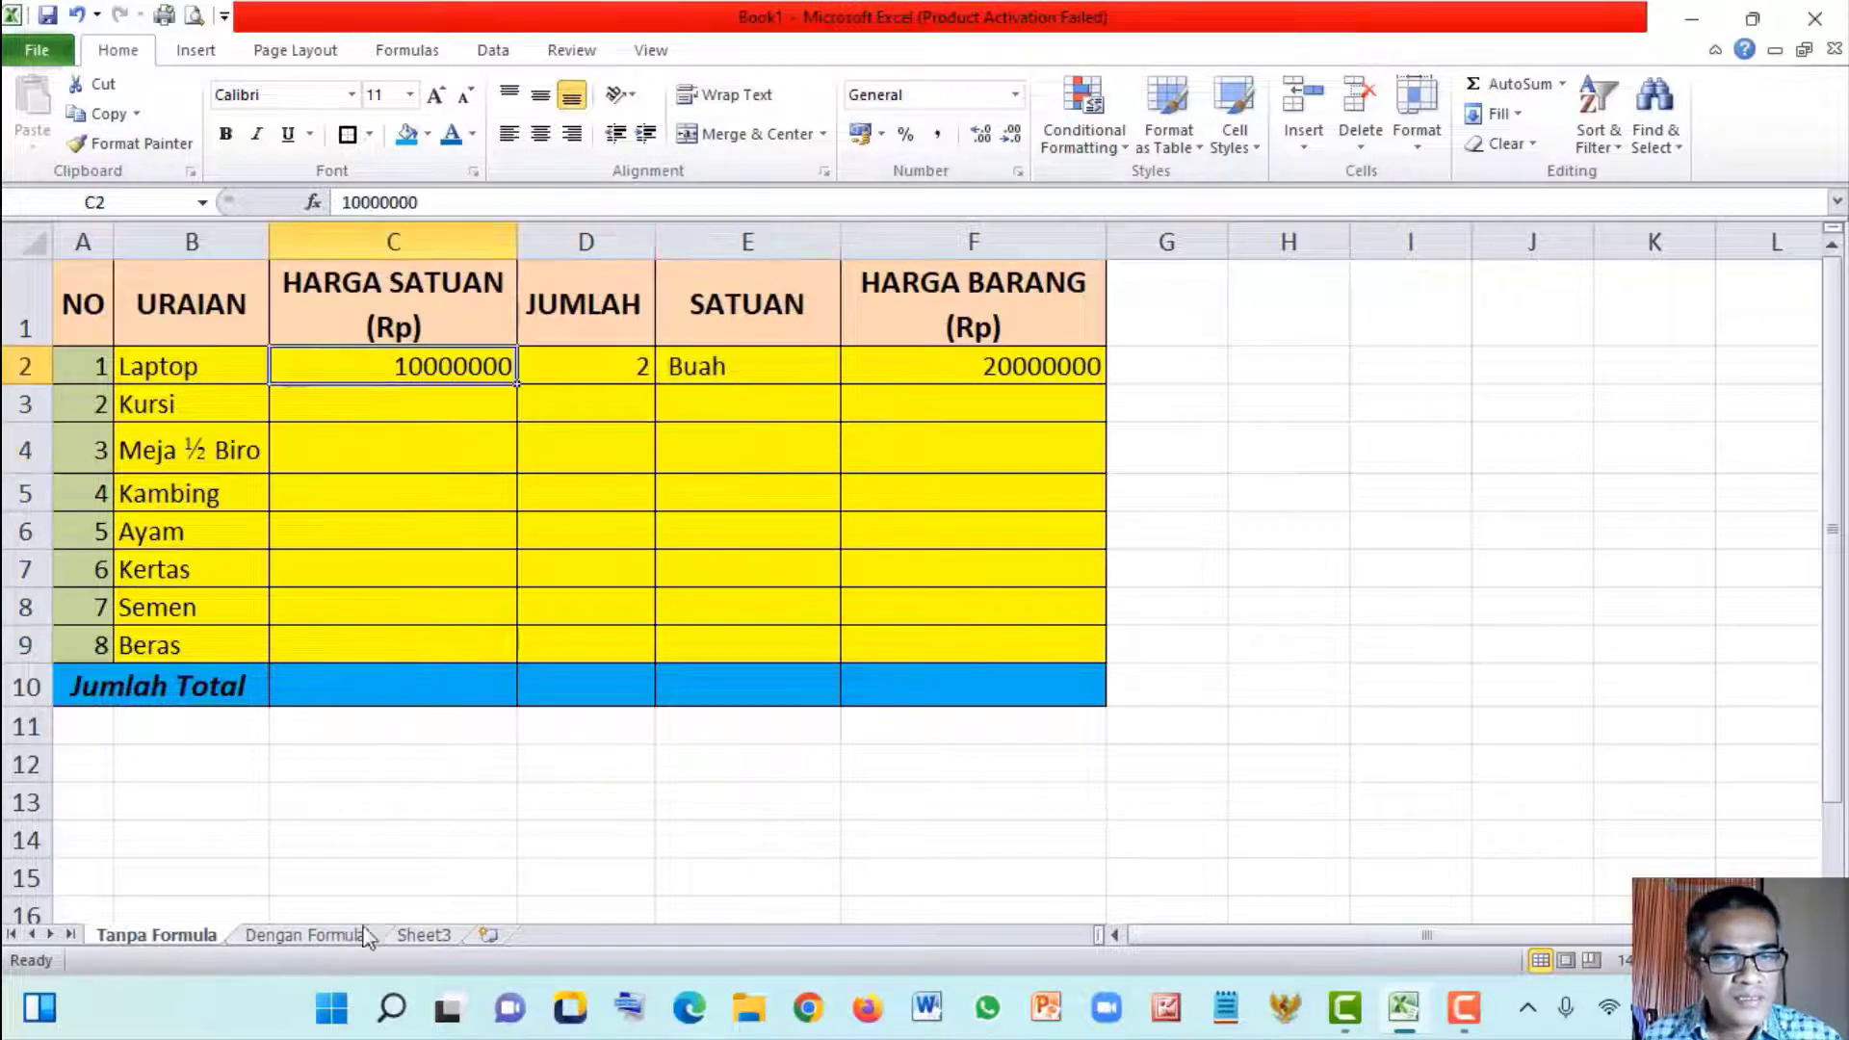
# Open the Dengan Formula sheet and examine the HARGA SATUAN and HARGA BARANG columns that need a rupiah format
pyautogui.click(281, 932)
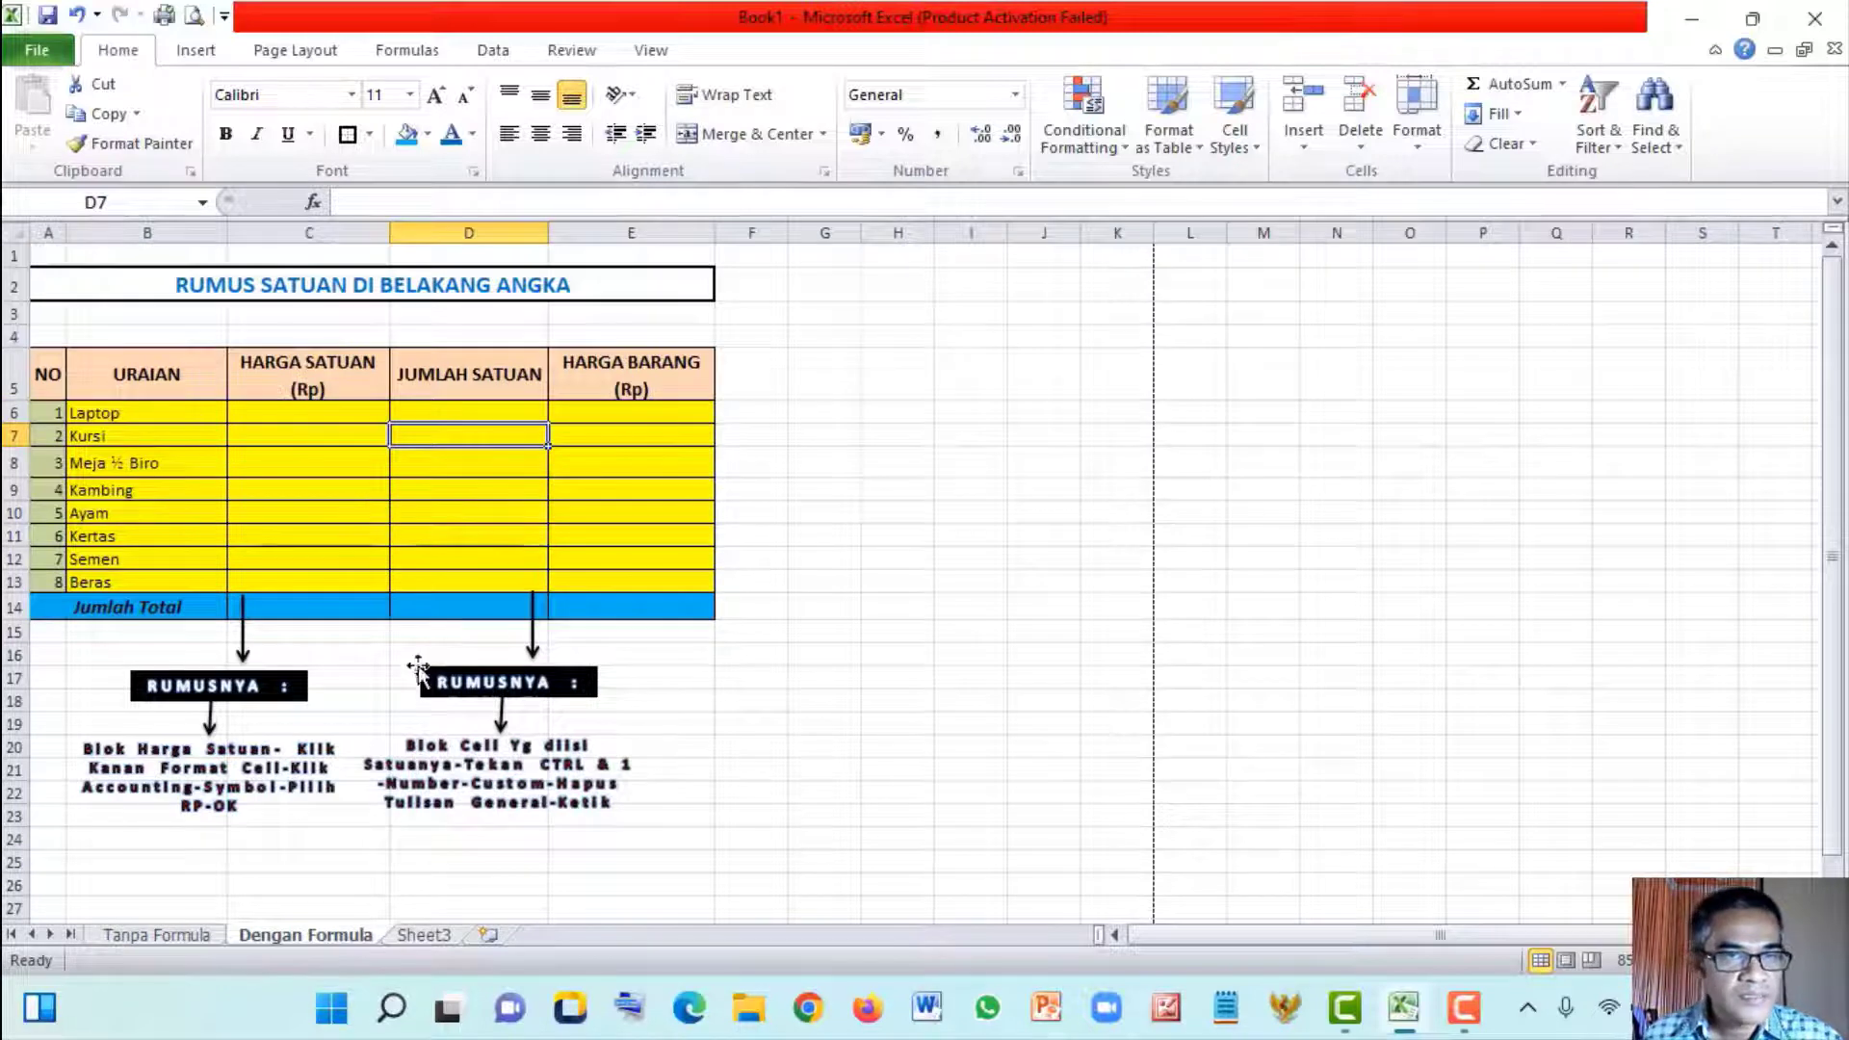
pyautogui.moveTo(289, 410); pyautogui.dragTo(337, 558)
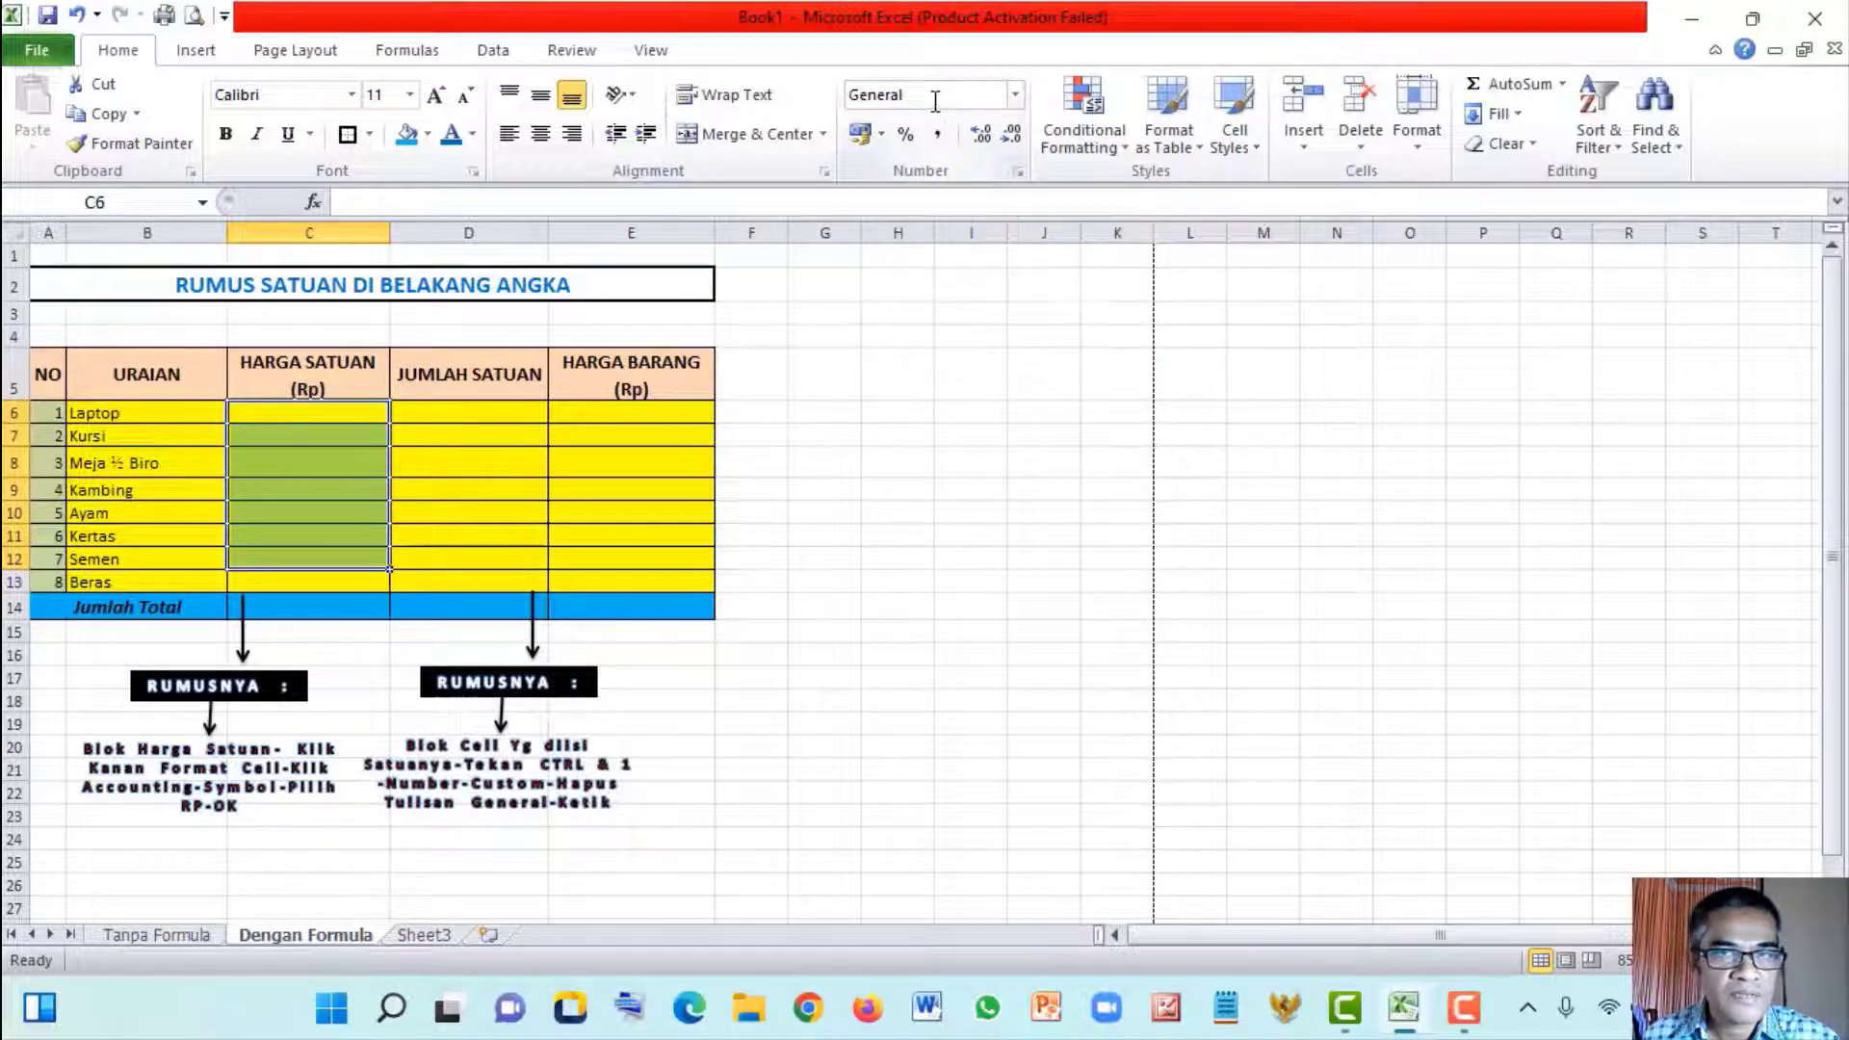
pyautogui.click(290, 463)
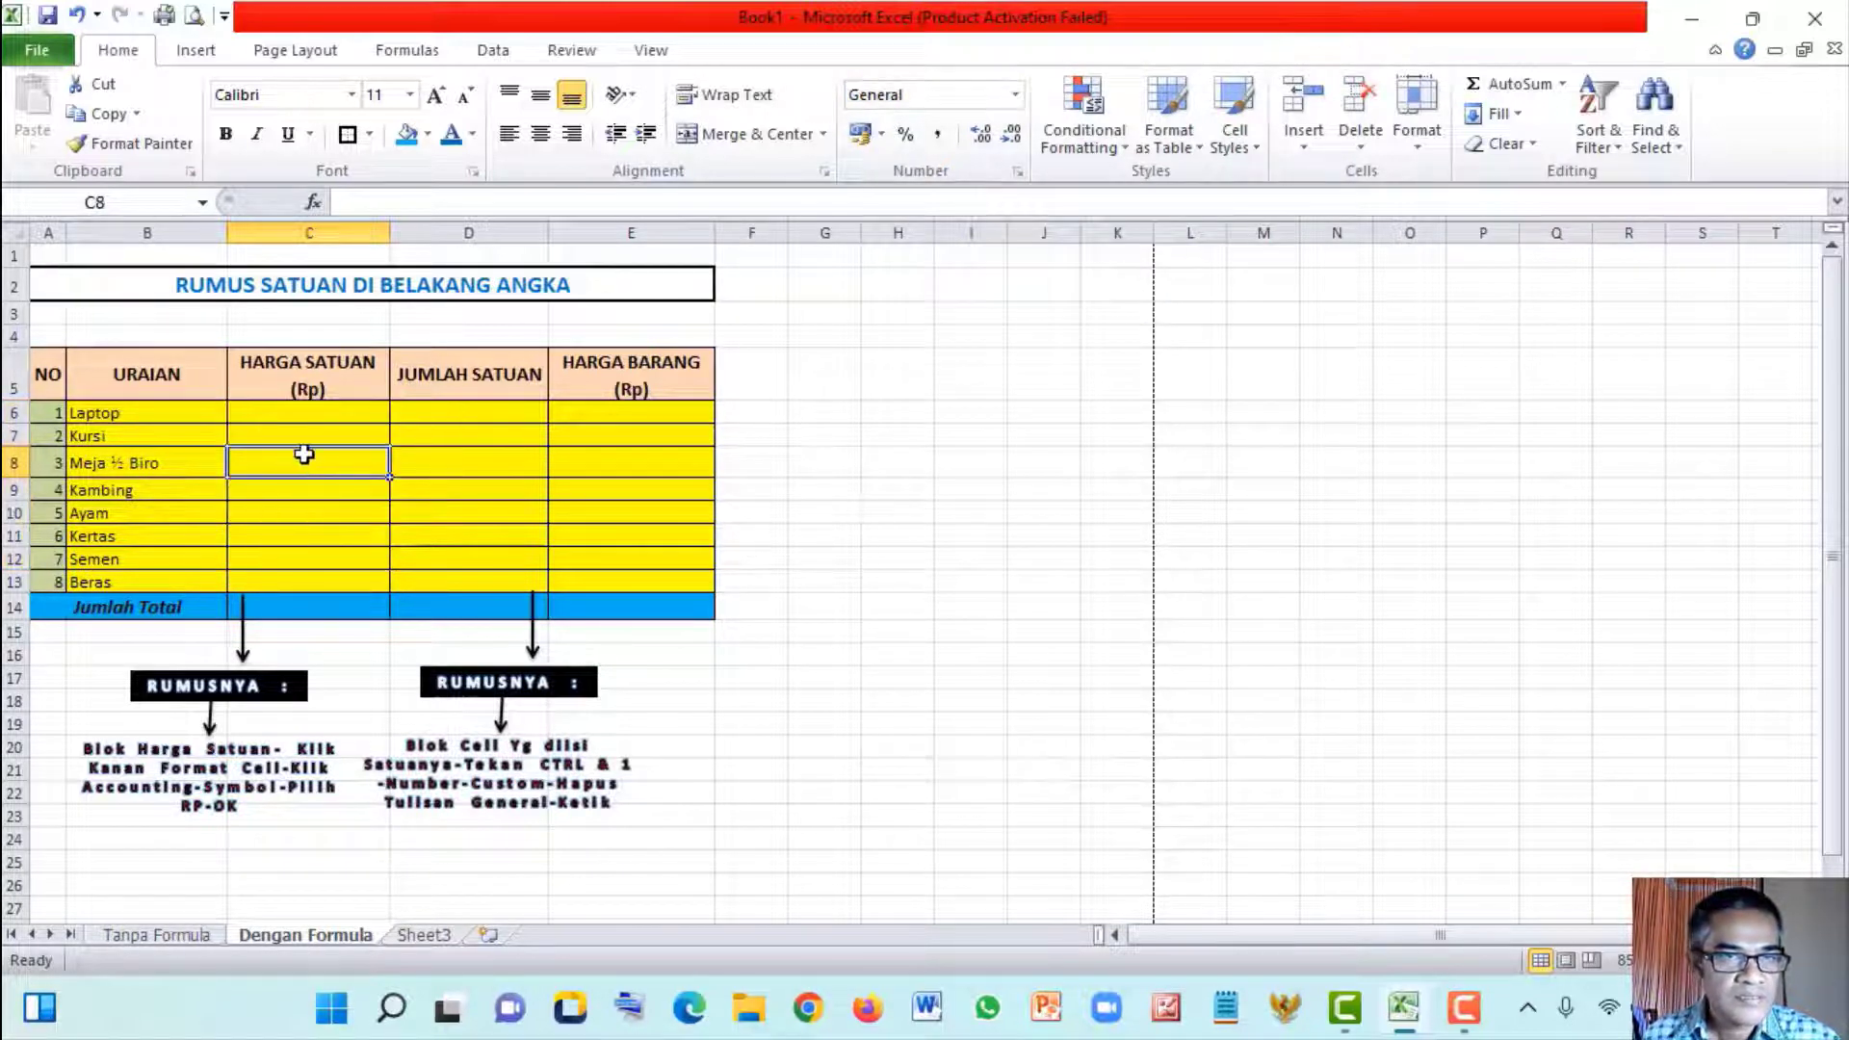
pyautogui.click(643, 438)
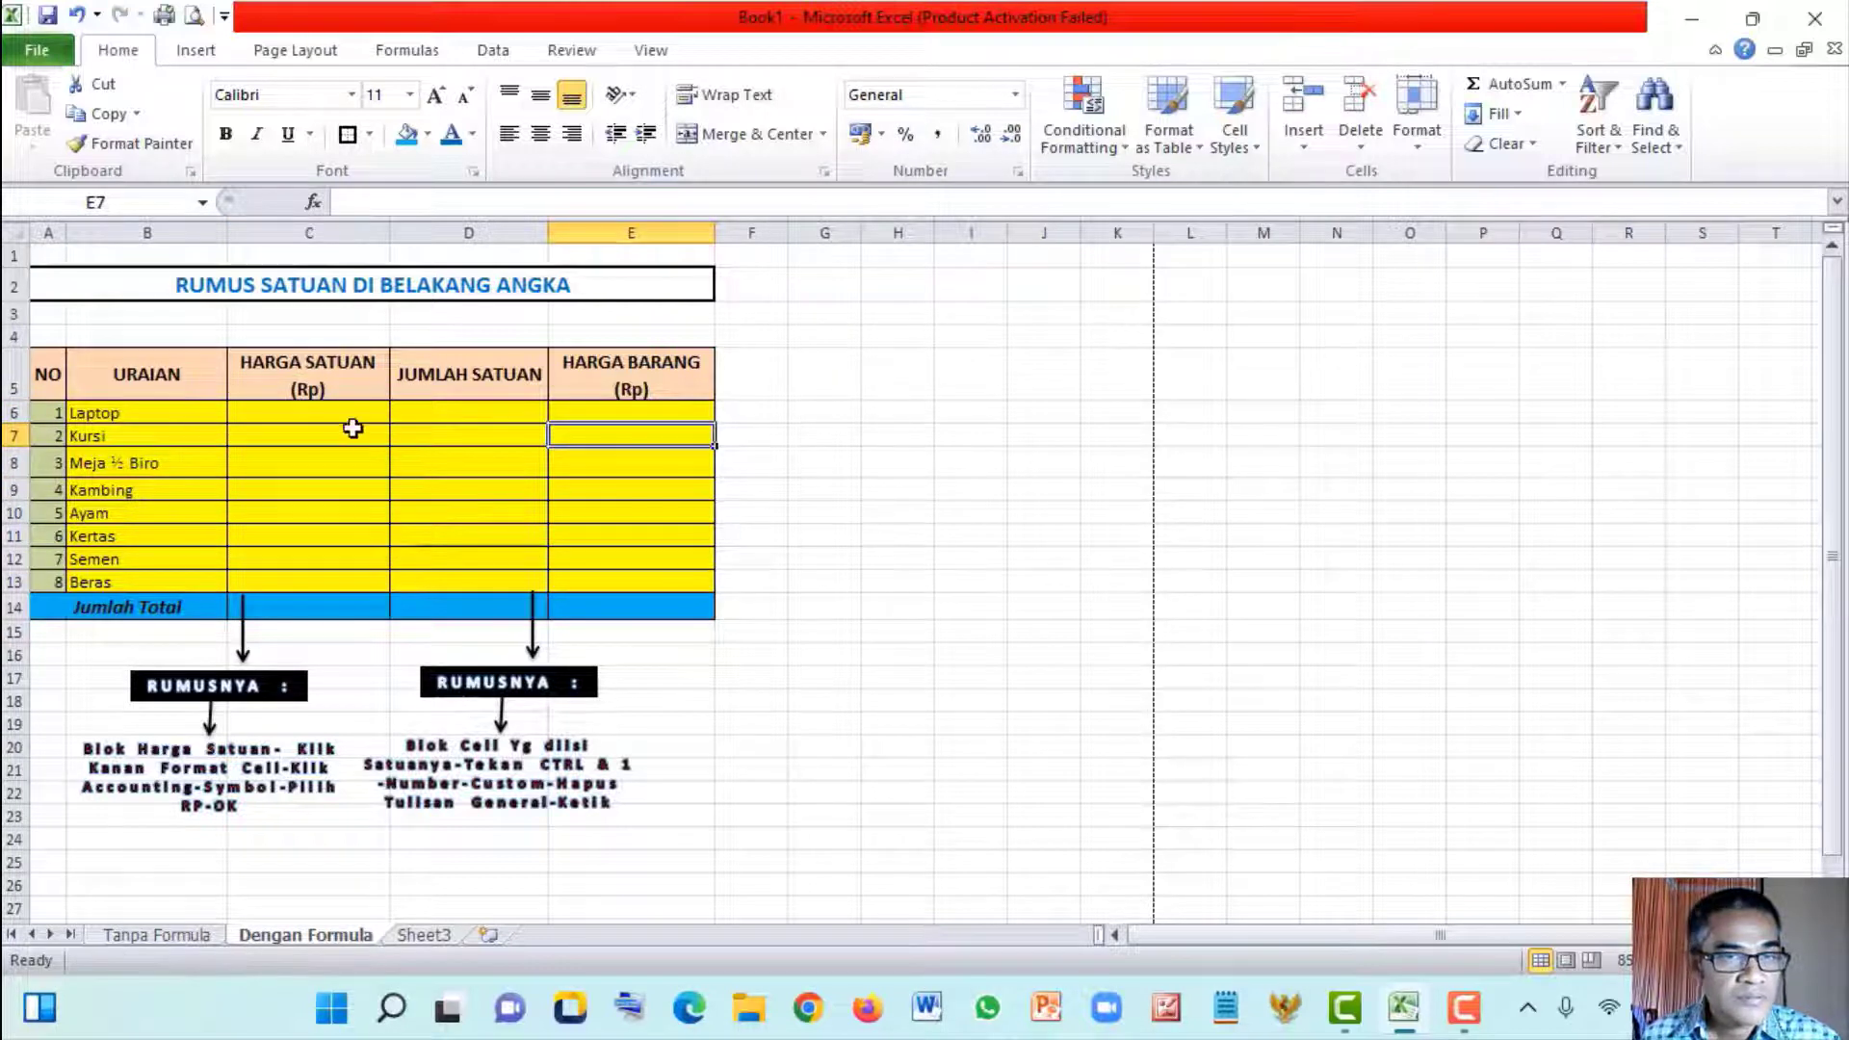
pyautogui.click(638, 410)
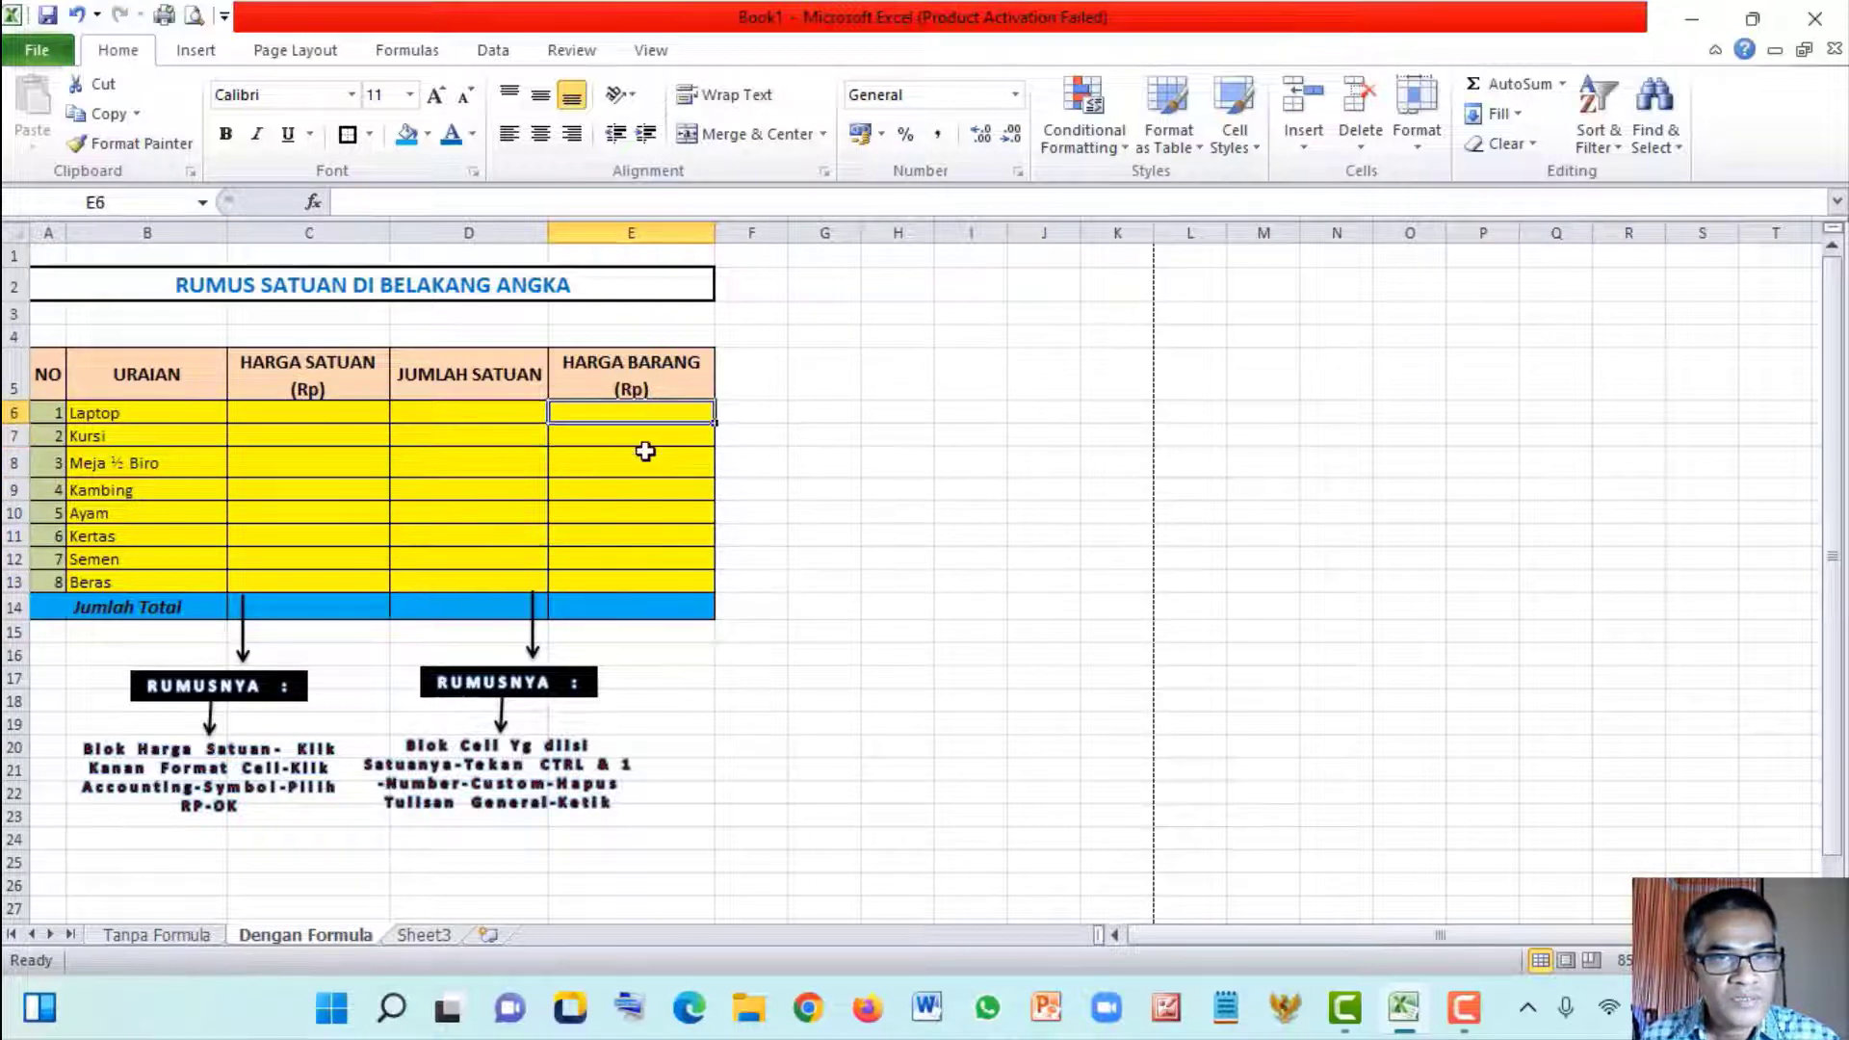
pyautogui.moveTo(641, 412); pyautogui.dragTo(661, 566)
pyautogui.click(247, 410)
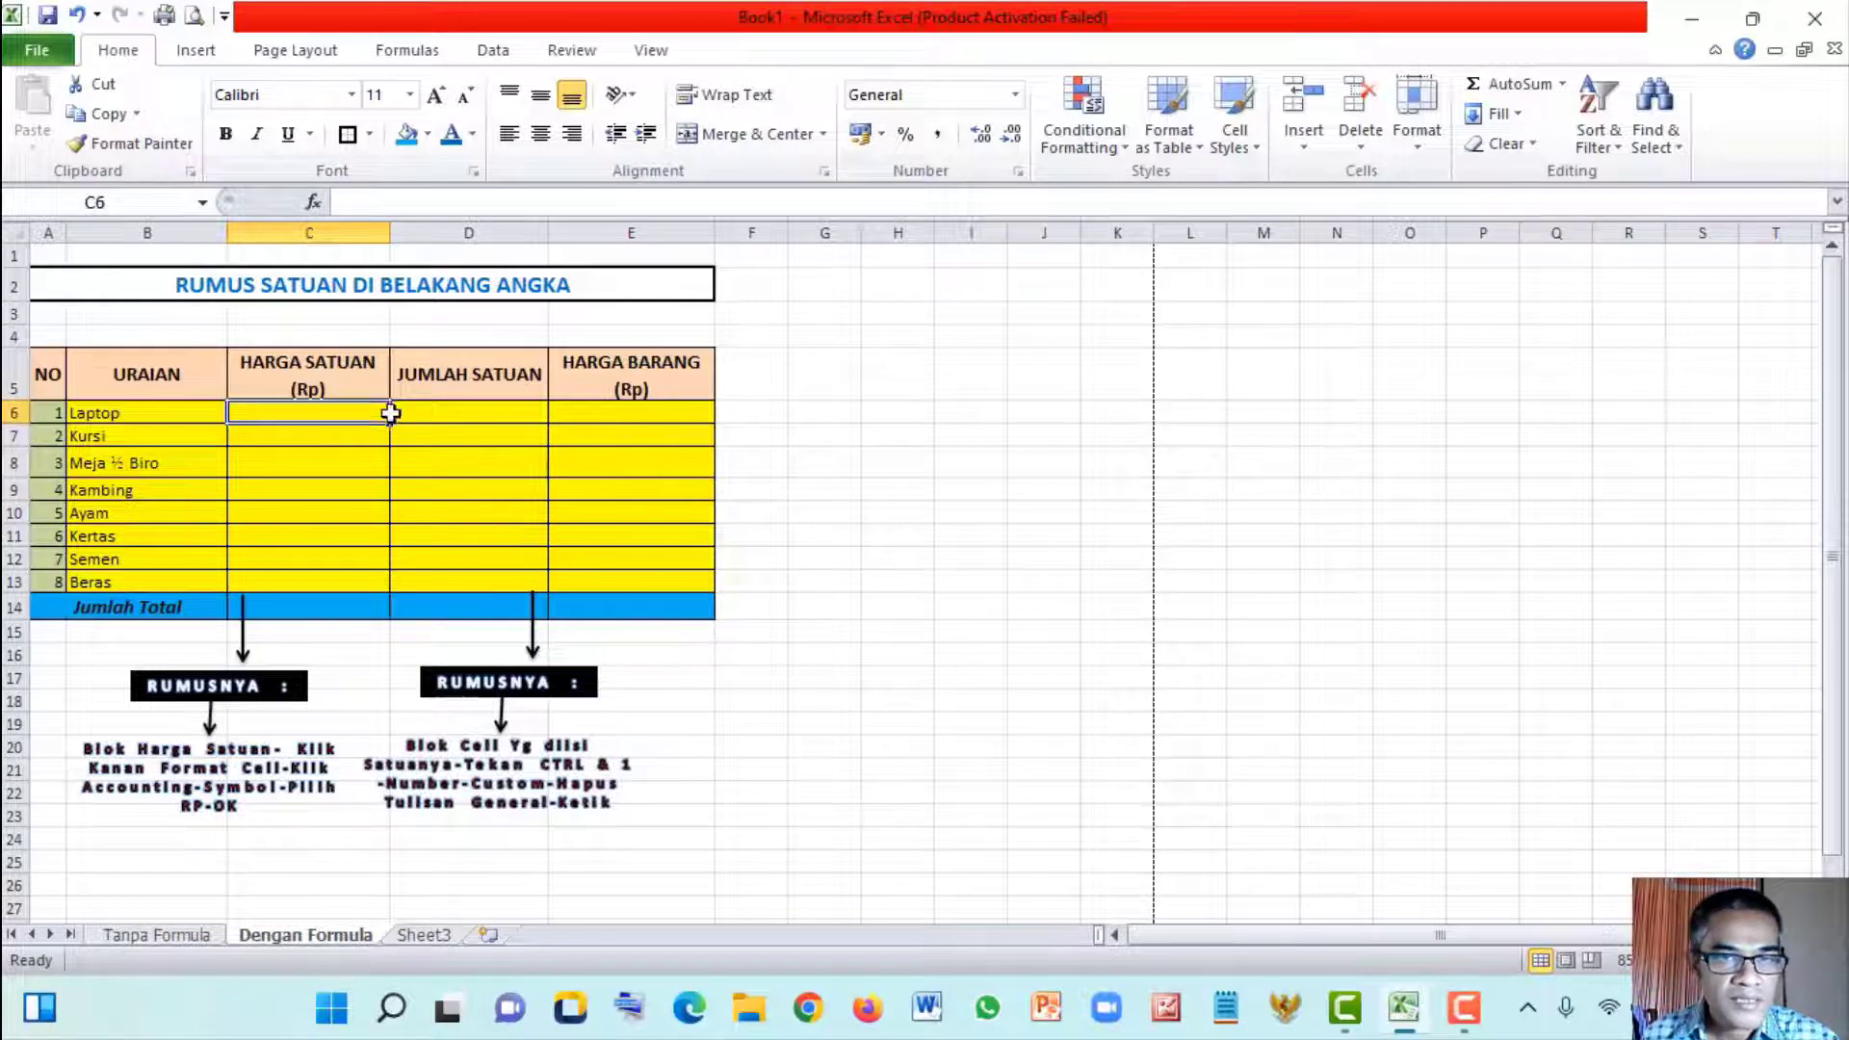
pyautogui.moveTo(299, 376); pyautogui.dragTo(310, 613)
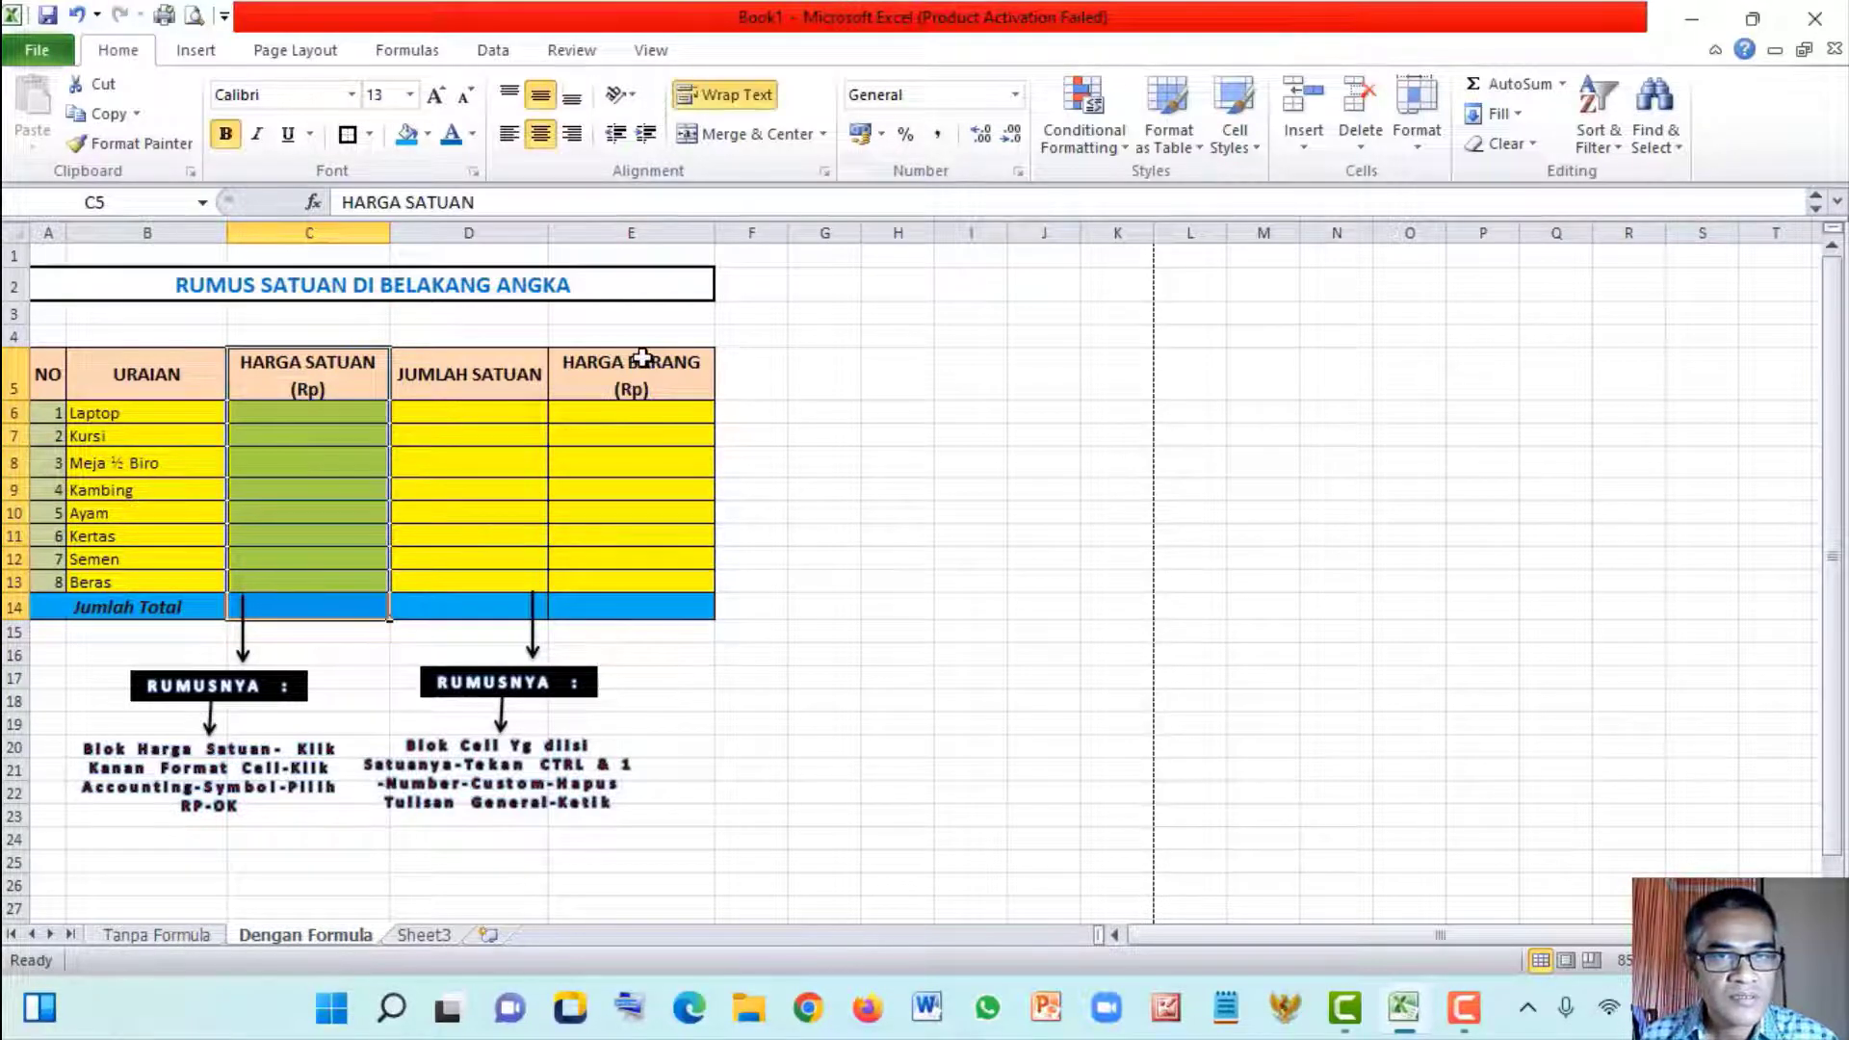
pyautogui.moveTo(643, 359); pyautogui.dragTo(636, 582)
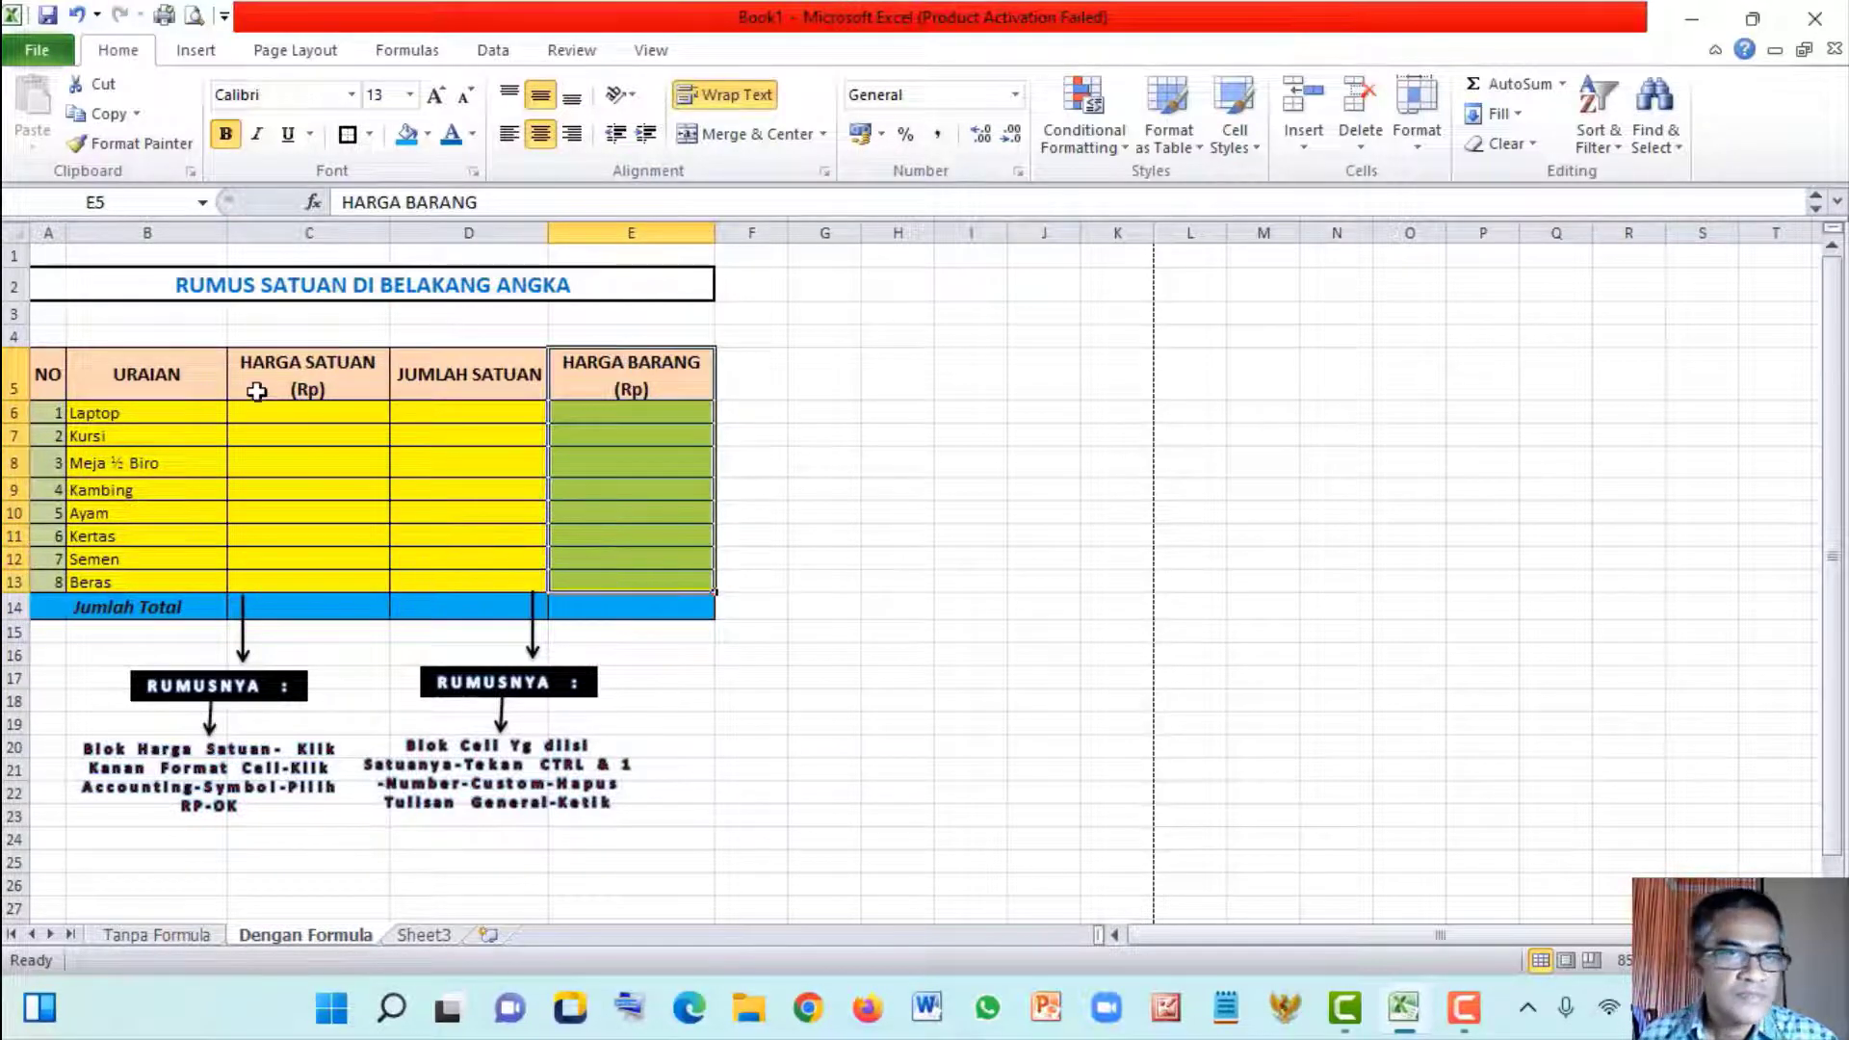
pyautogui.moveTo(256, 392); pyautogui.dragTo(282, 575)
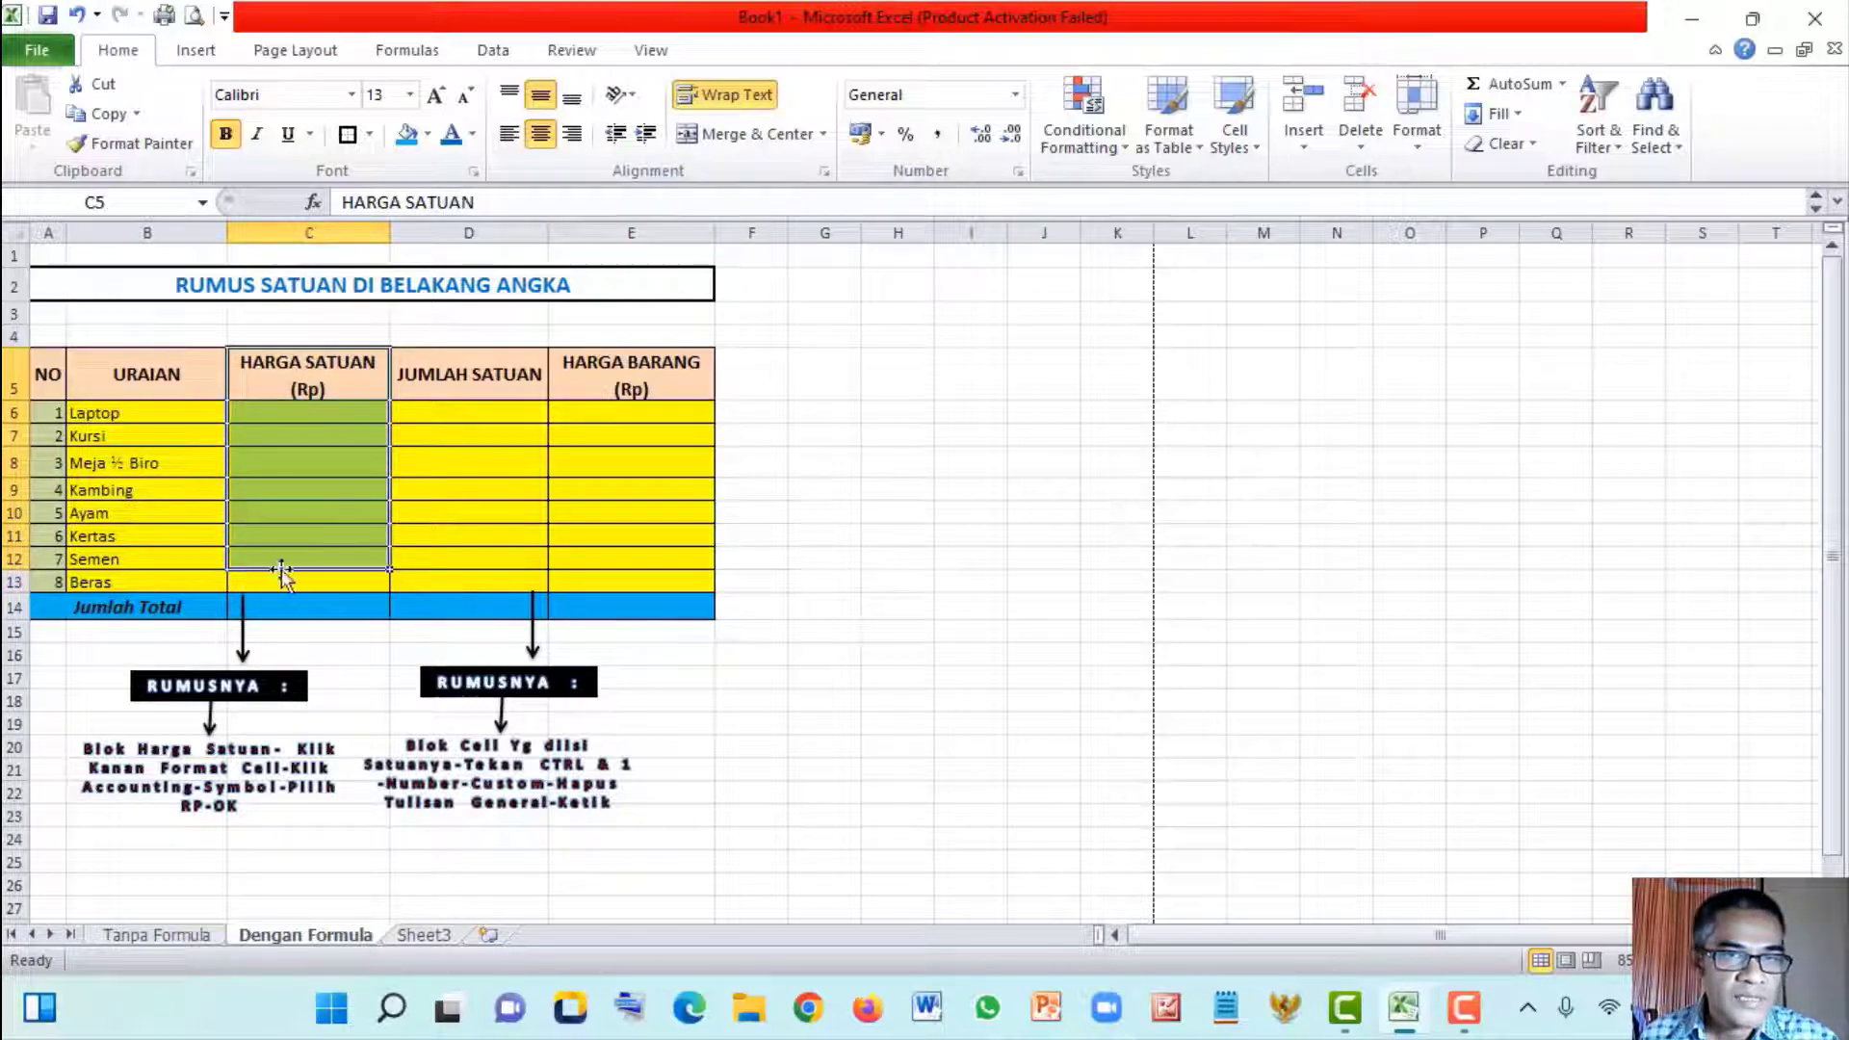
pyautogui.moveTo(645, 364); pyautogui.dragTo(647, 486)
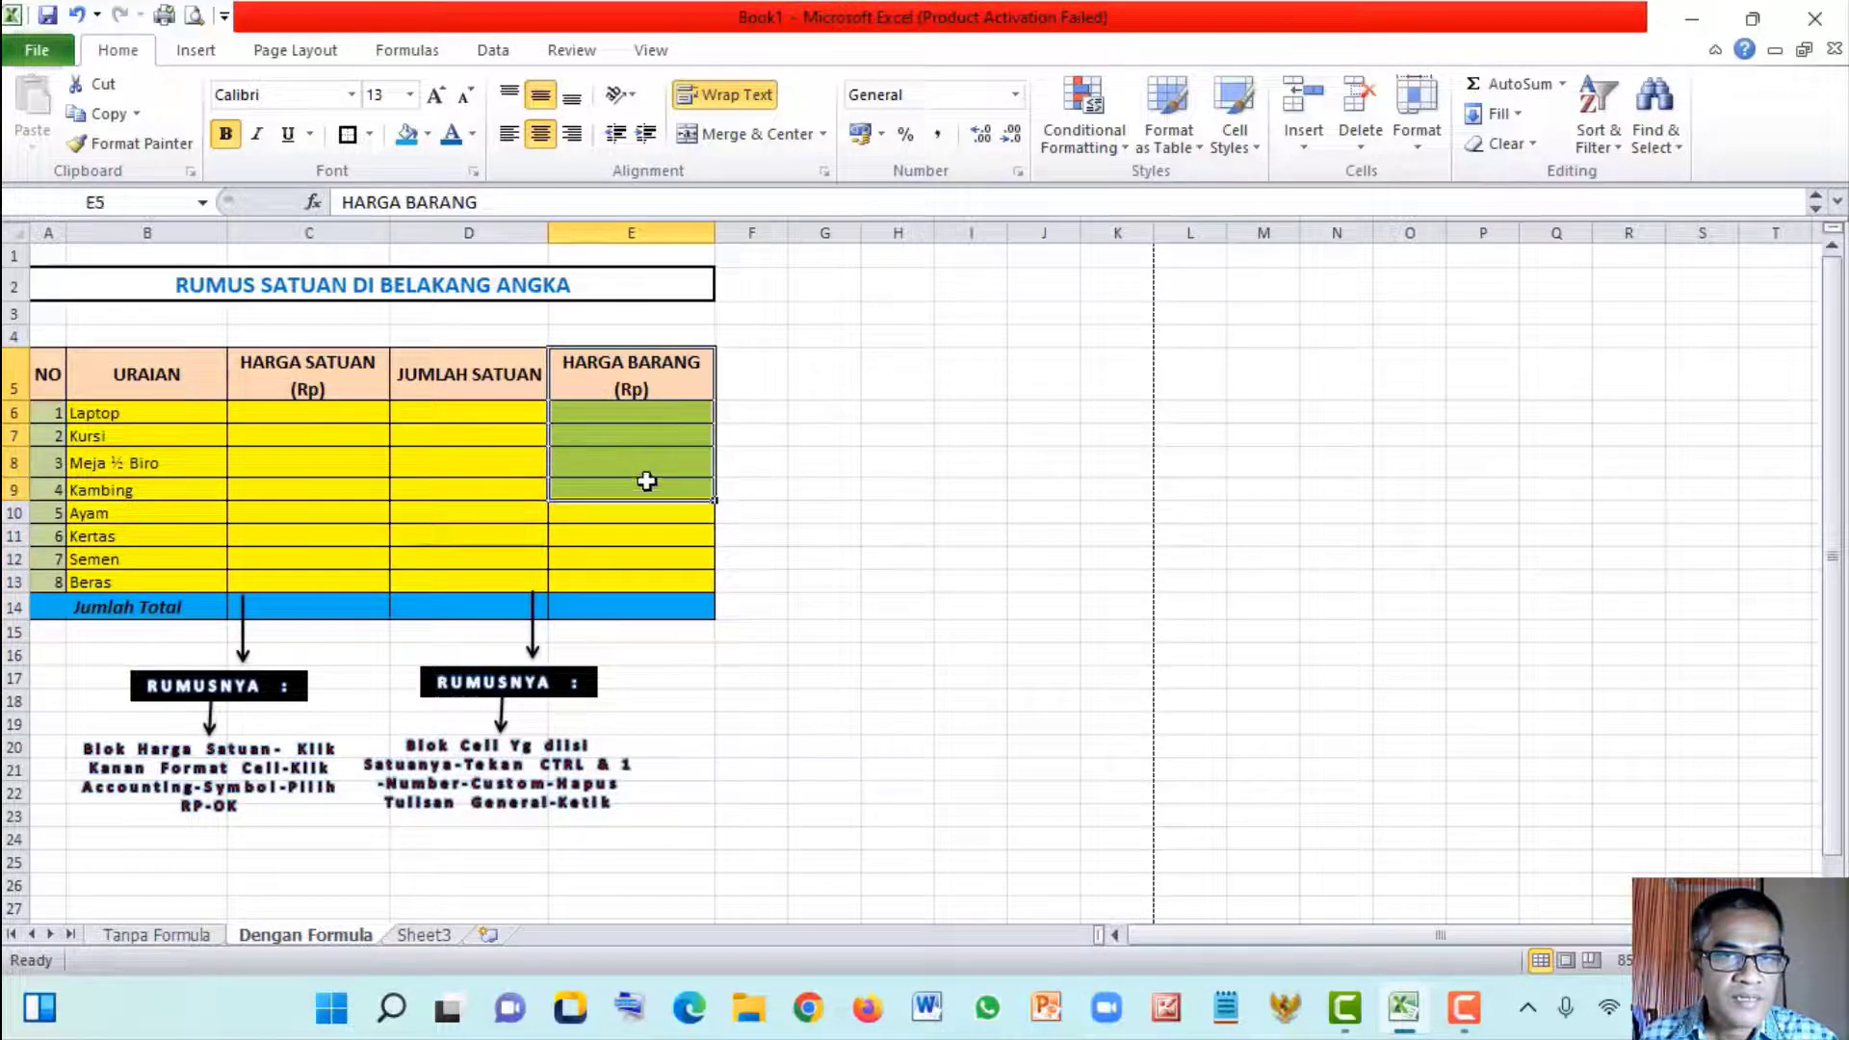
pyautogui.click(273, 412)
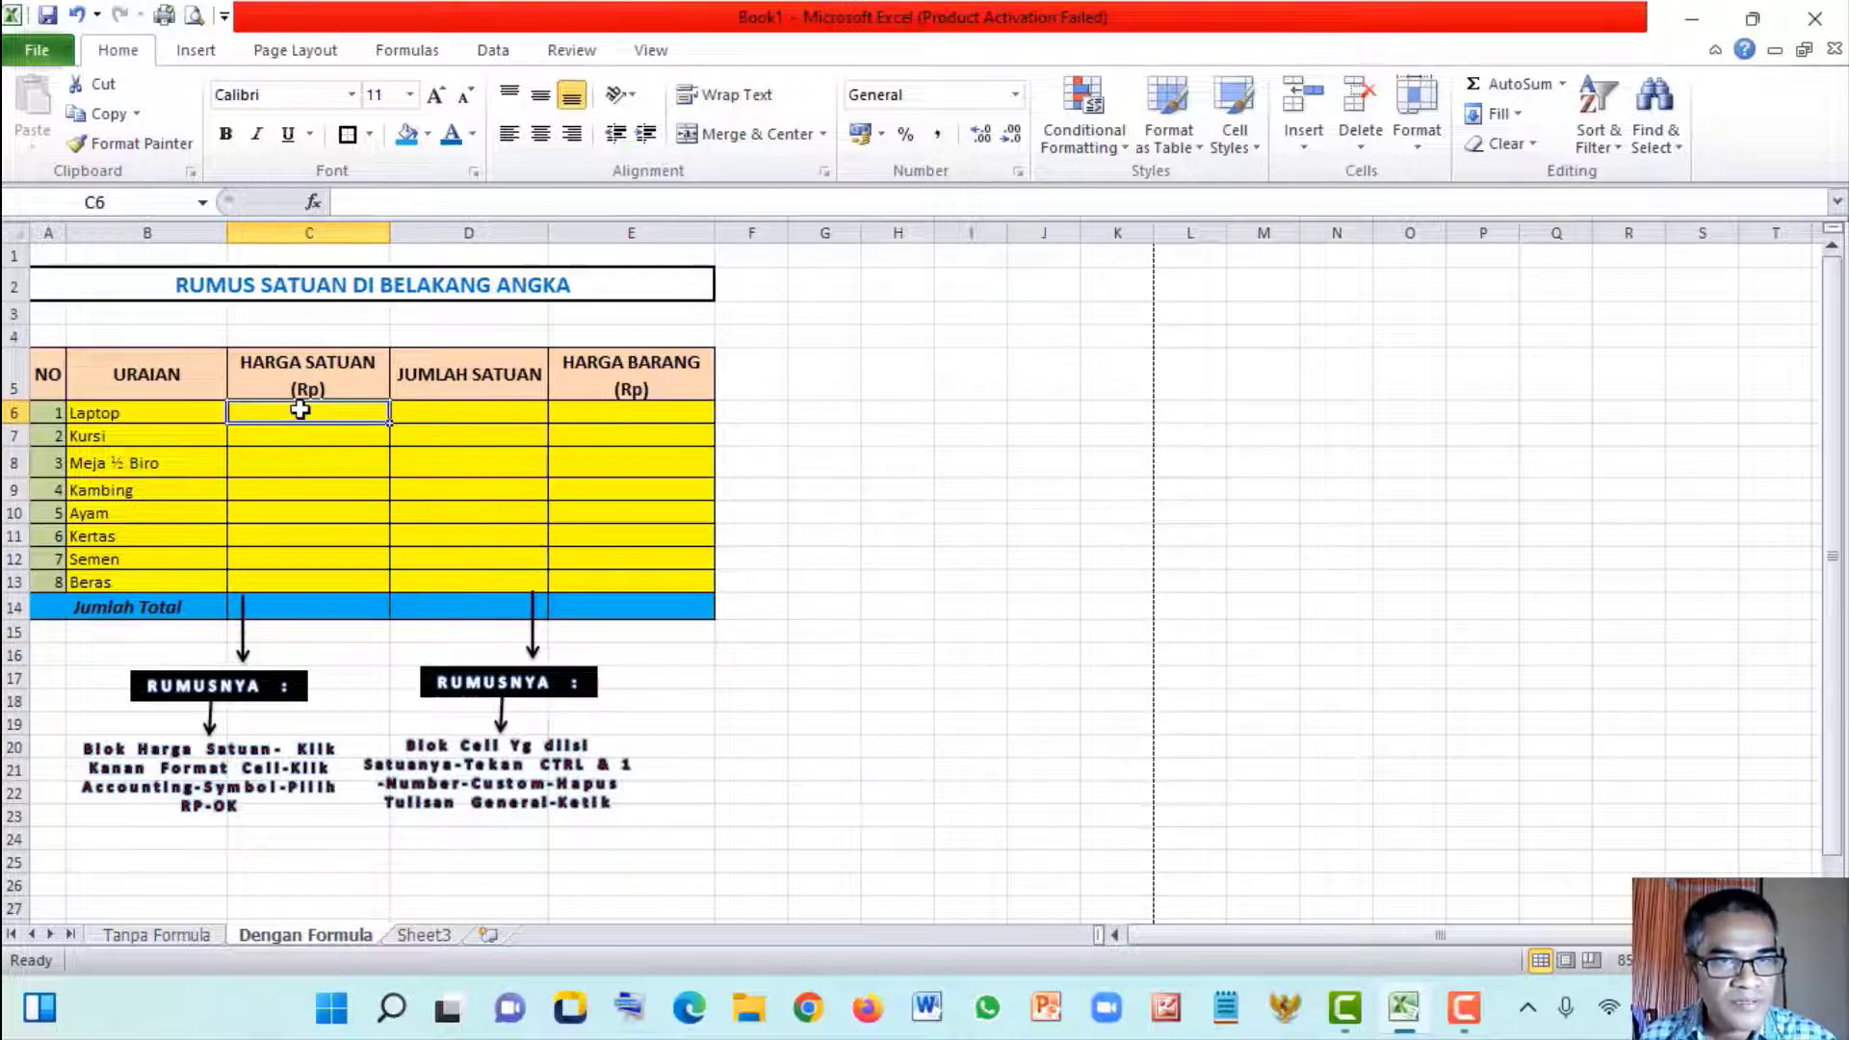
pyautogui.moveTo(296, 419); pyautogui.dragTo(282, 577)
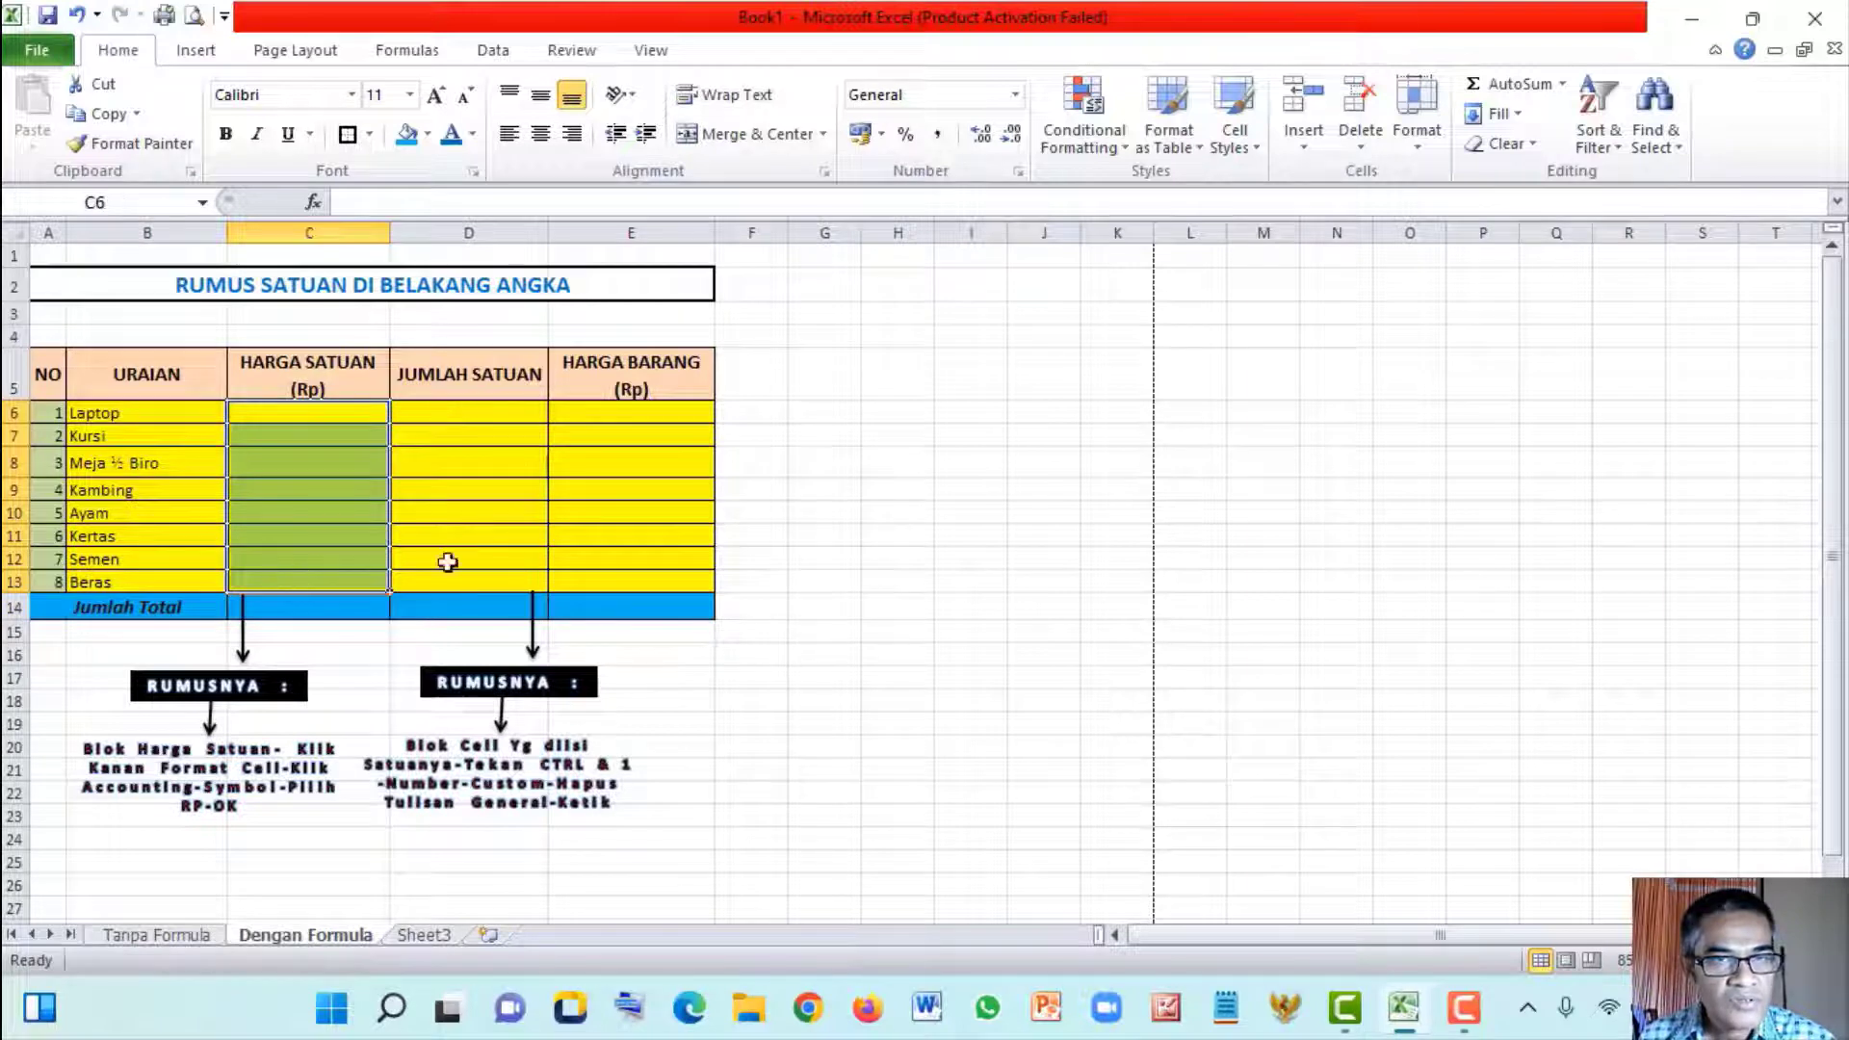
pyautogui.moveTo(628, 409); pyautogui.dragTo(608, 609)
pyautogui.click(280, 488)
pyautogui.click(305, 412)
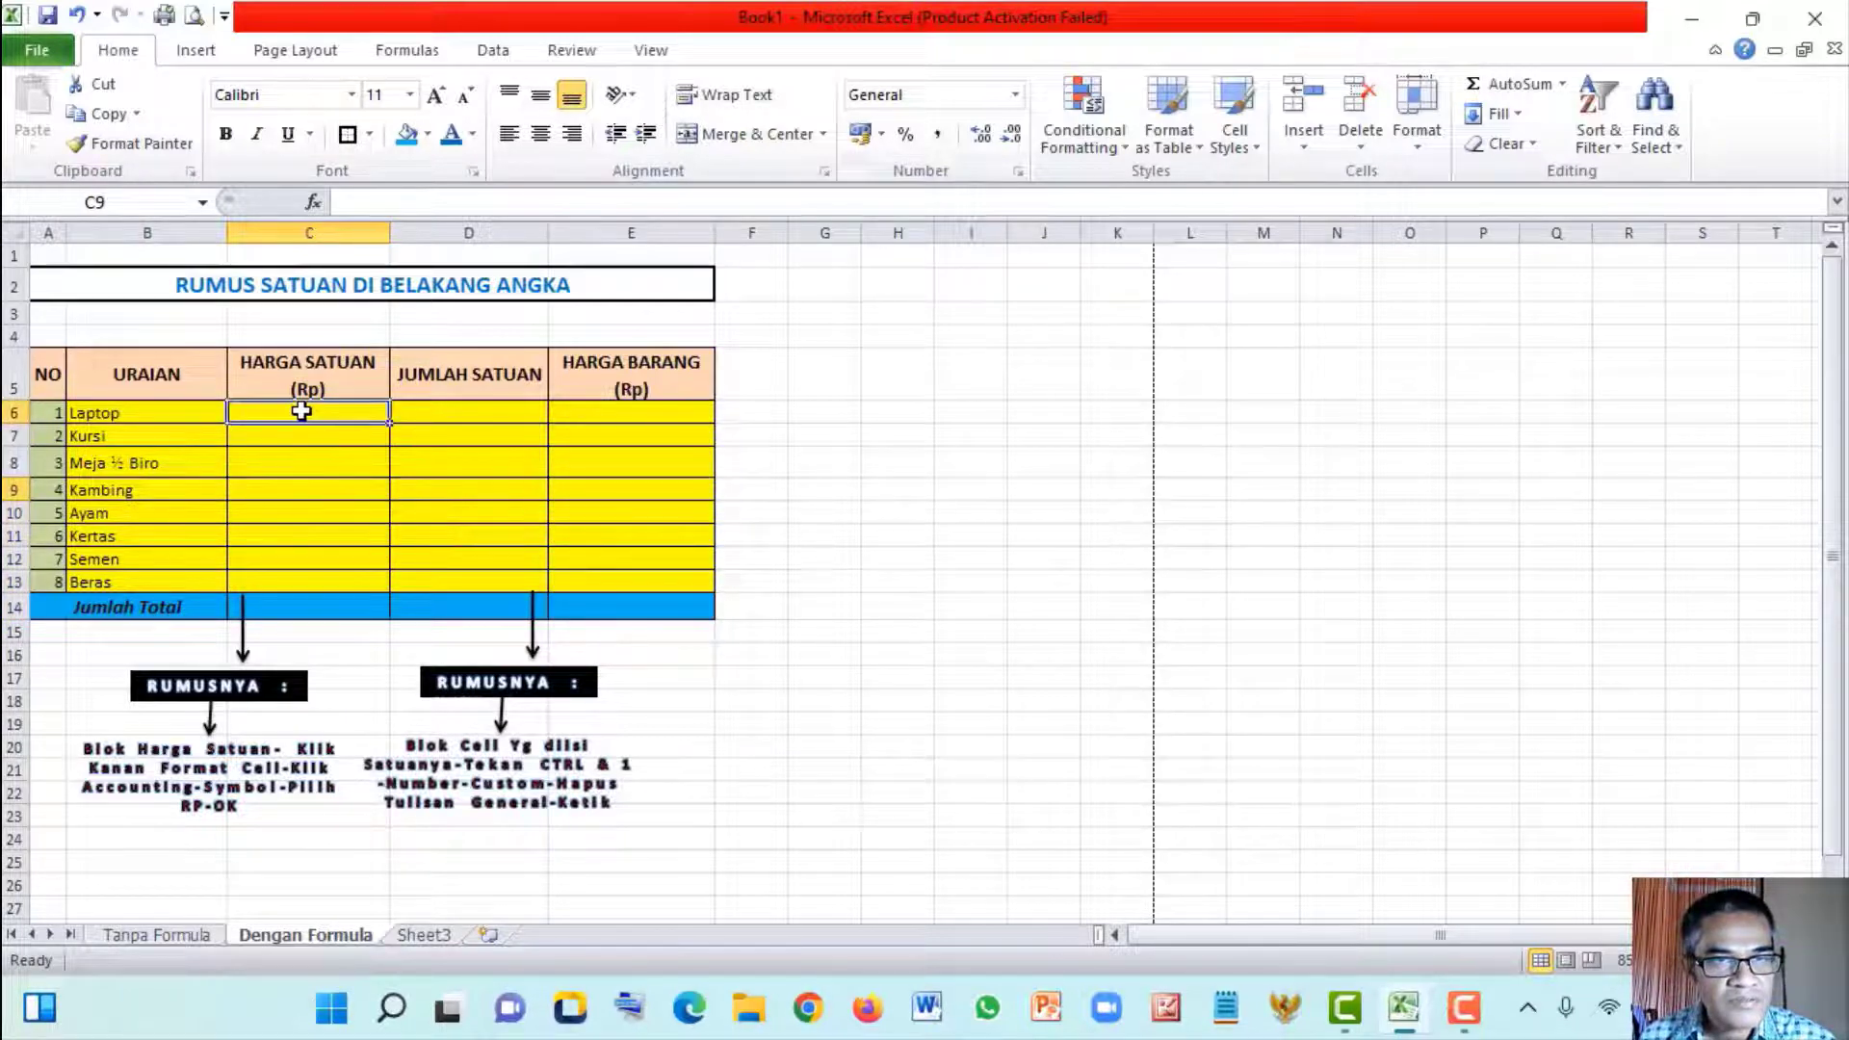
pyautogui.moveTo(302, 443); pyautogui.dragTo(630, 580)
pyautogui.click(289, 433)
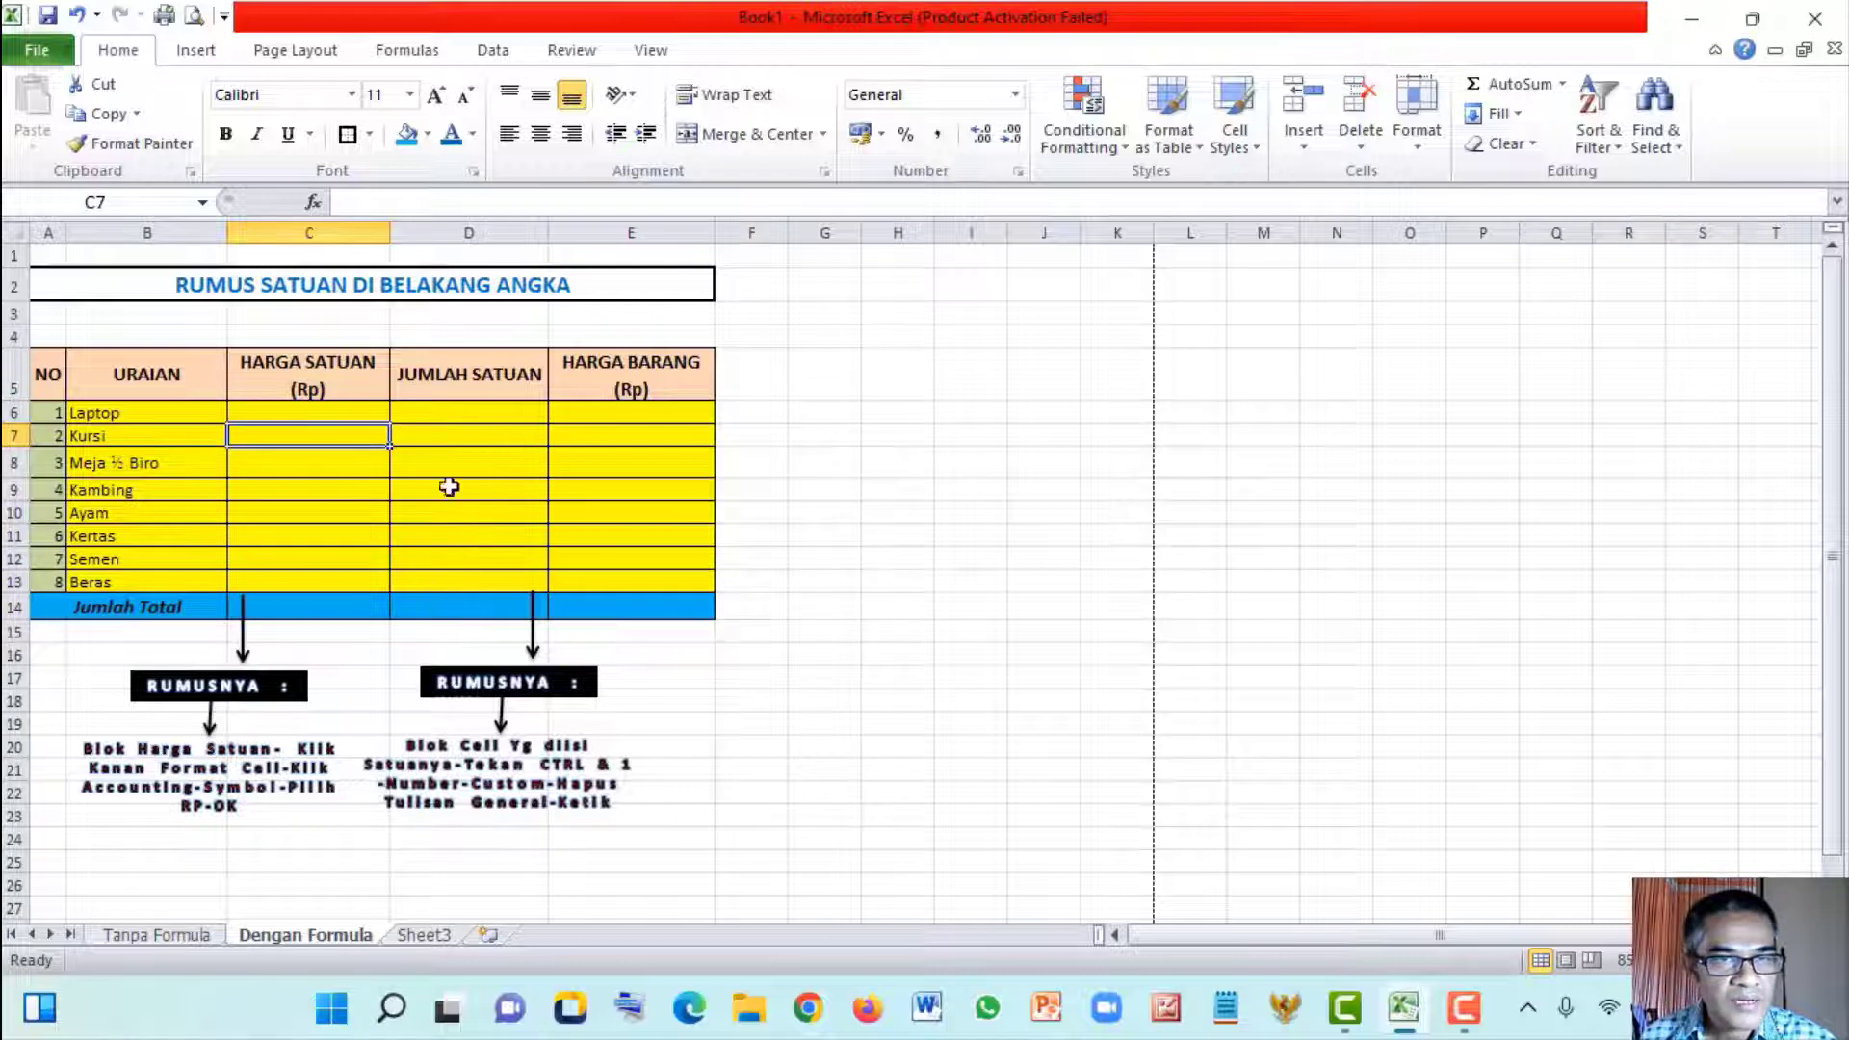
pyautogui.click(262, 413)
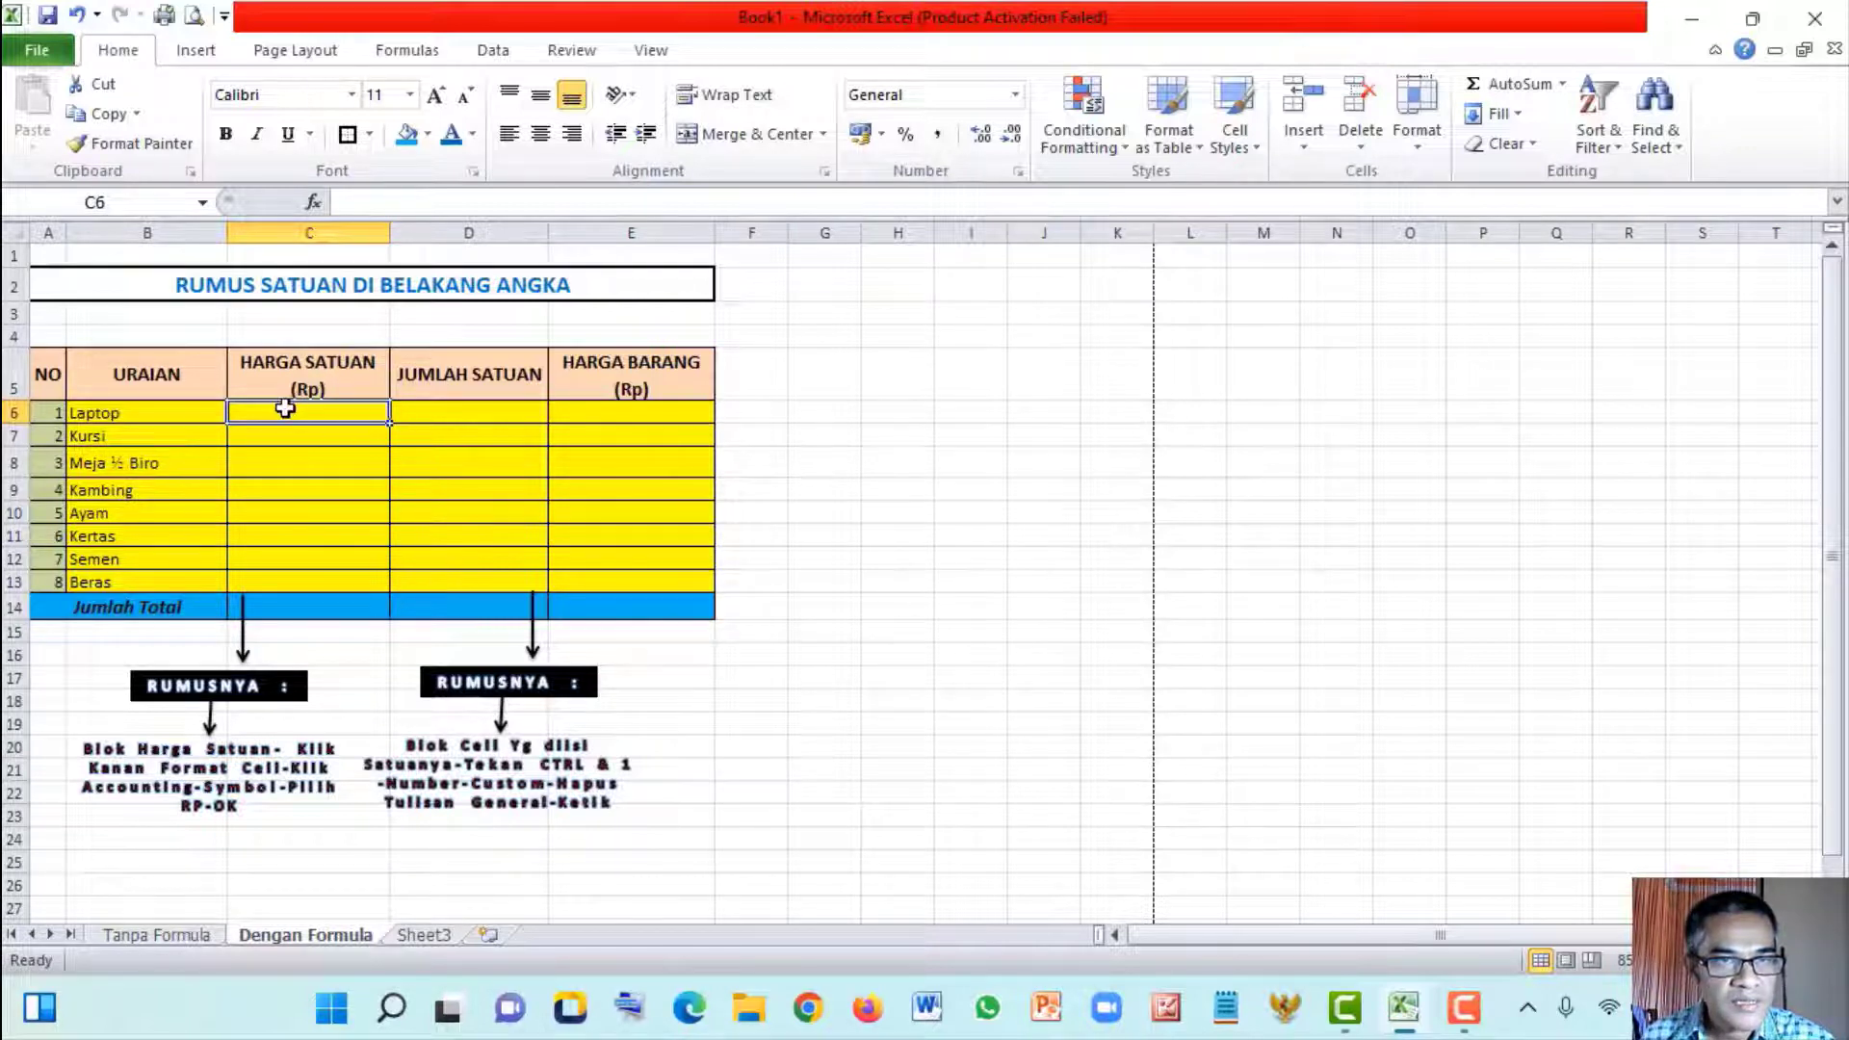
# Choose the Accounting number format with the Rp Indonesian symbol for both C6:C14 and E6:E14
pyautogui.moveTo(285, 410); pyautogui.dragTo(318, 603)
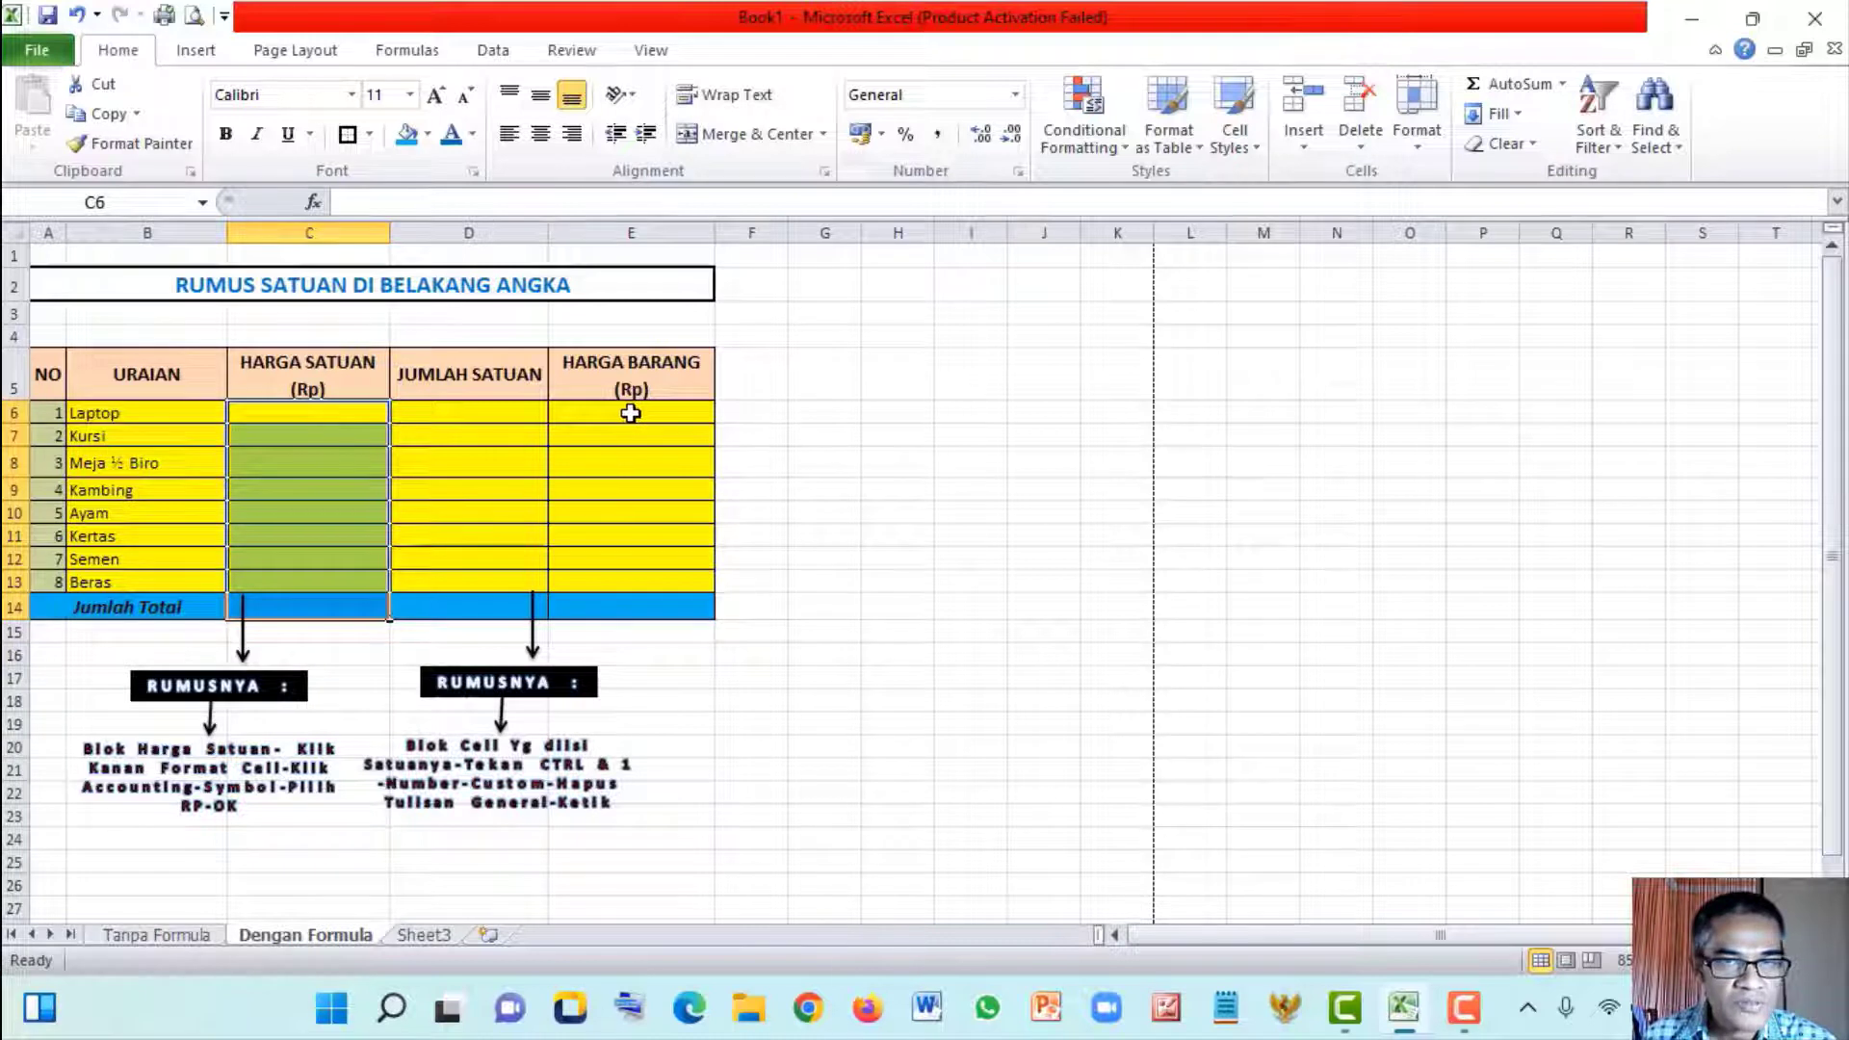
pyautogui.moveTo(635, 410); pyautogui.dragTo(674, 603)
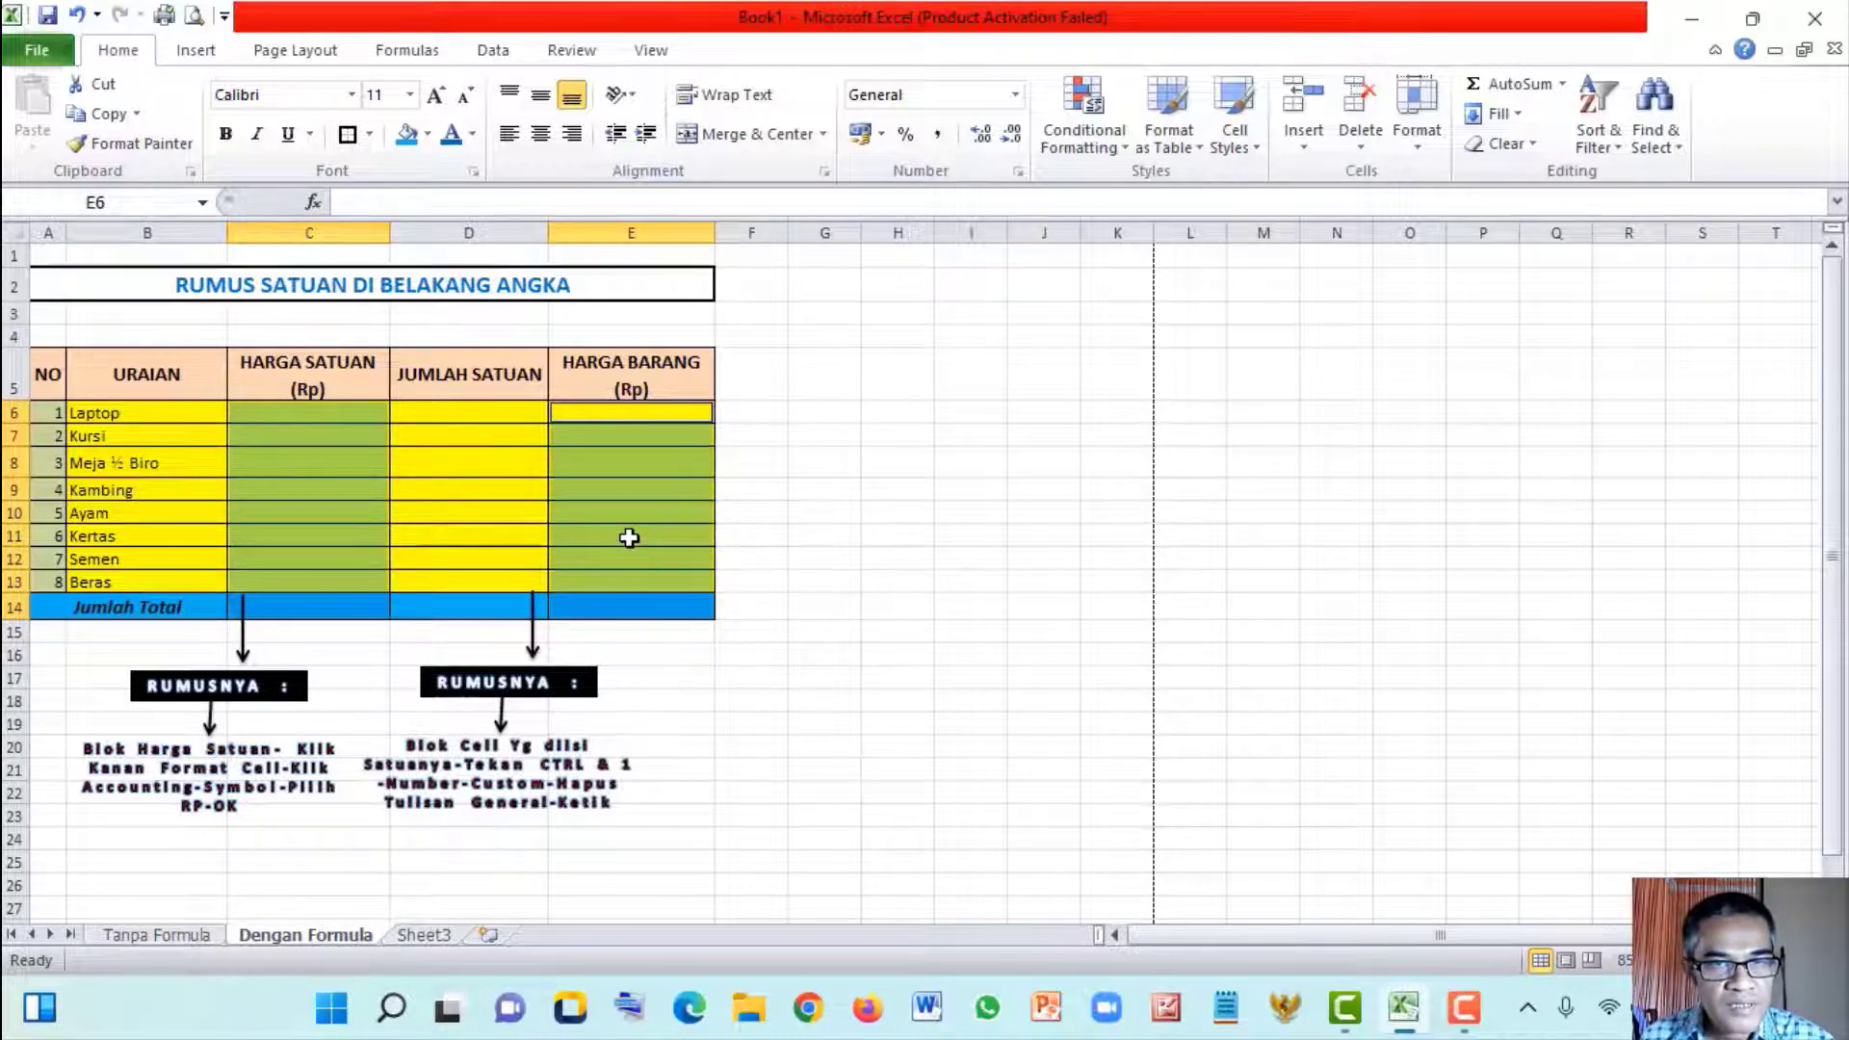
pyautogui.rightClick(629, 537)
pyautogui.rightClick(319, 509)
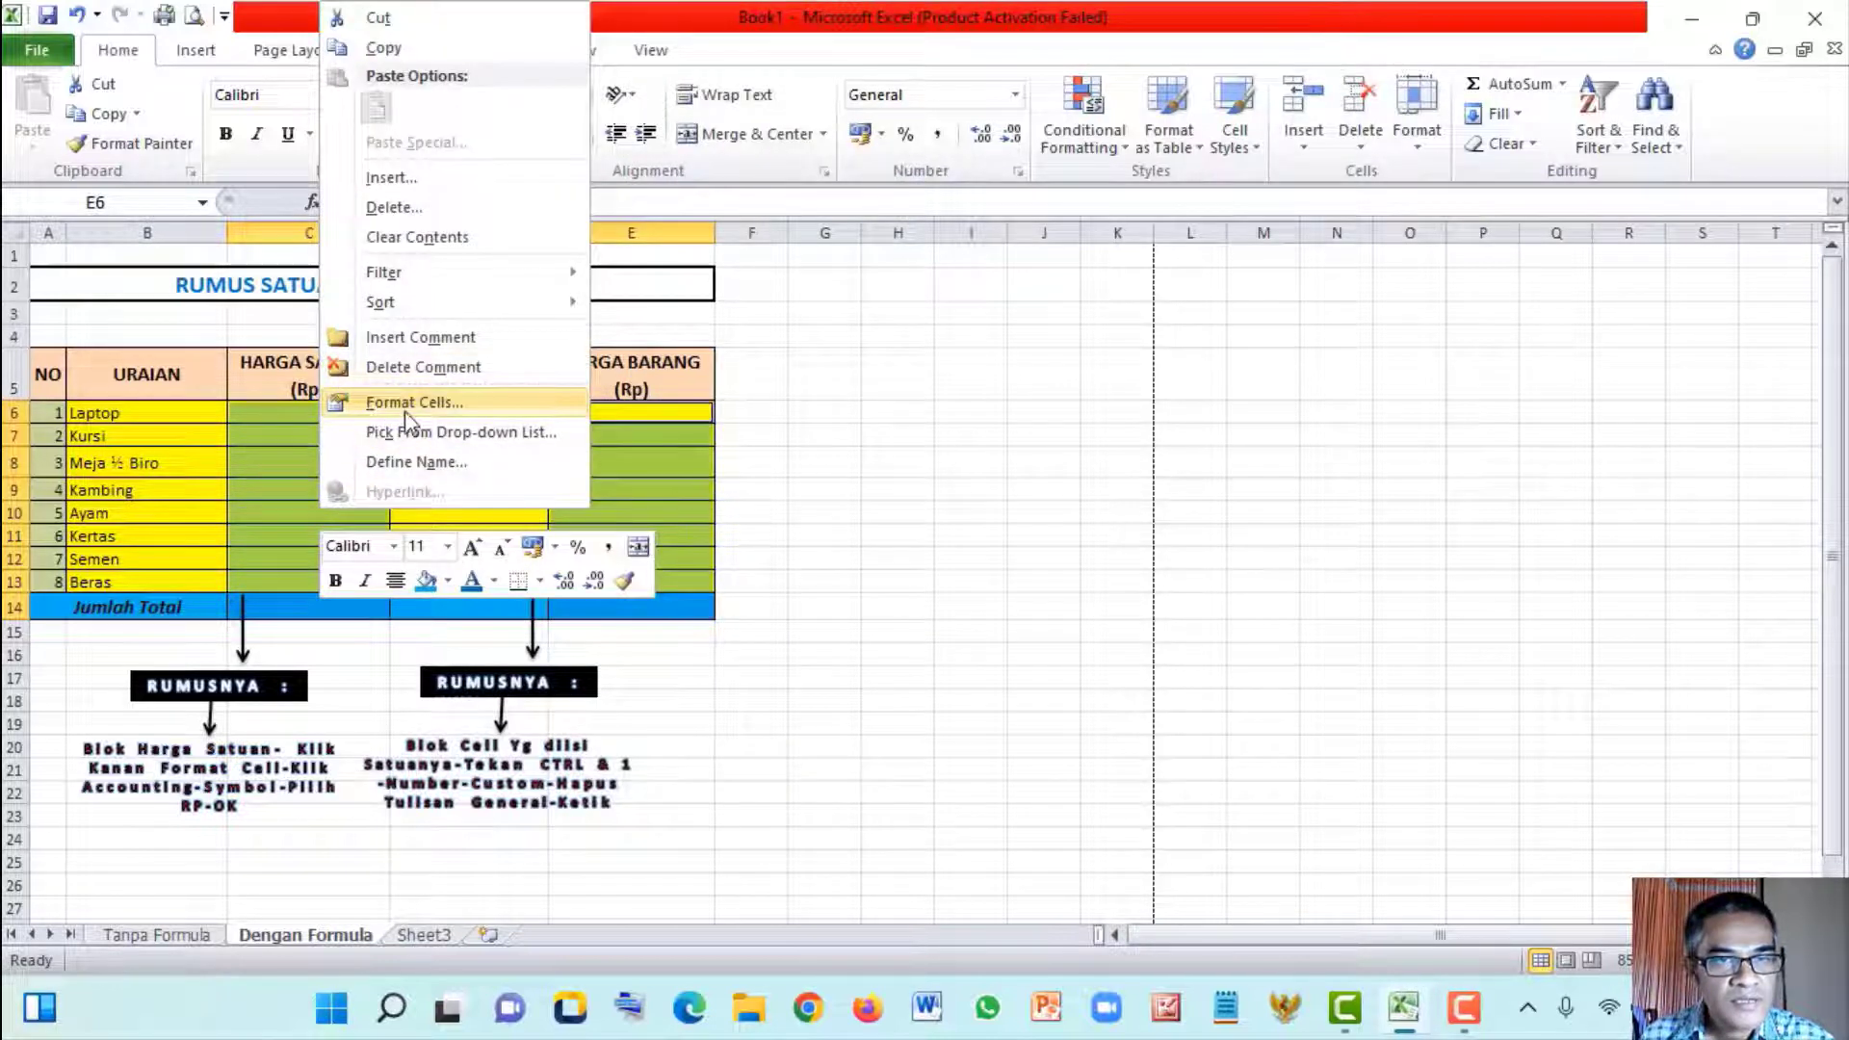
pyautogui.click(407, 408)
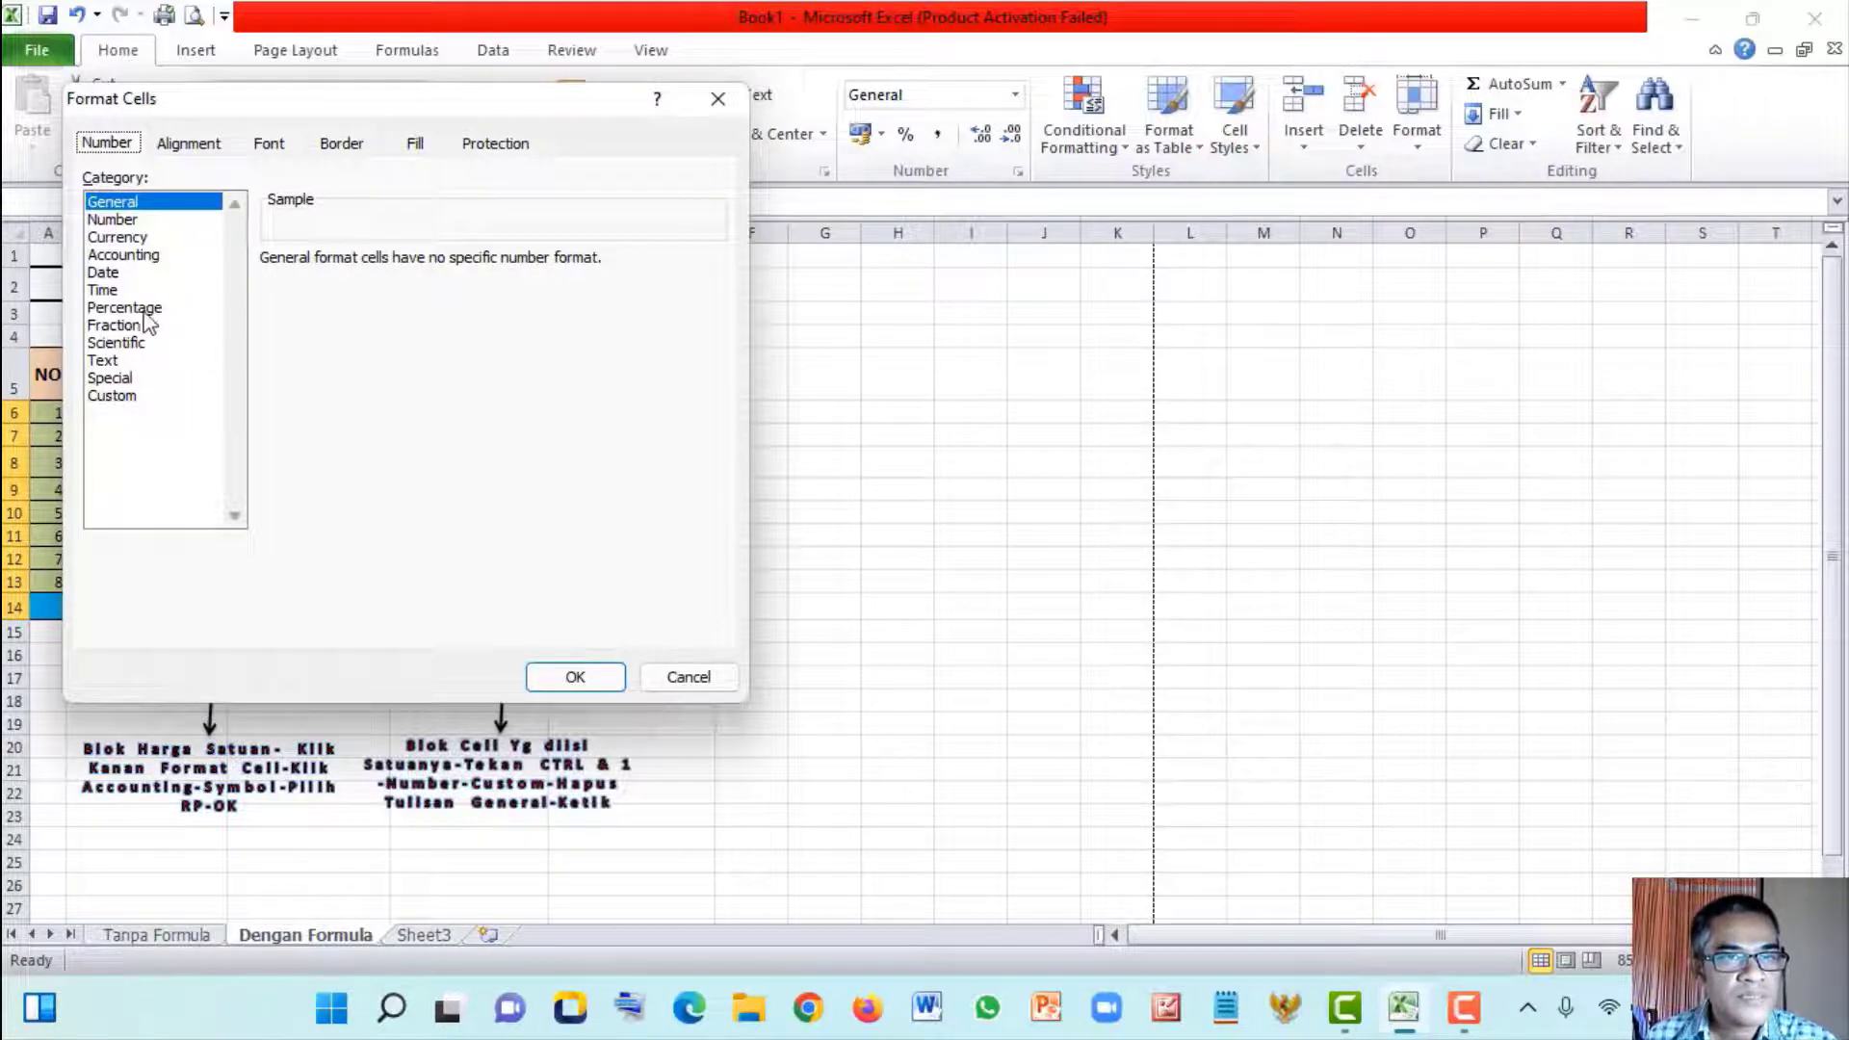
pyautogui.click(125, 256)
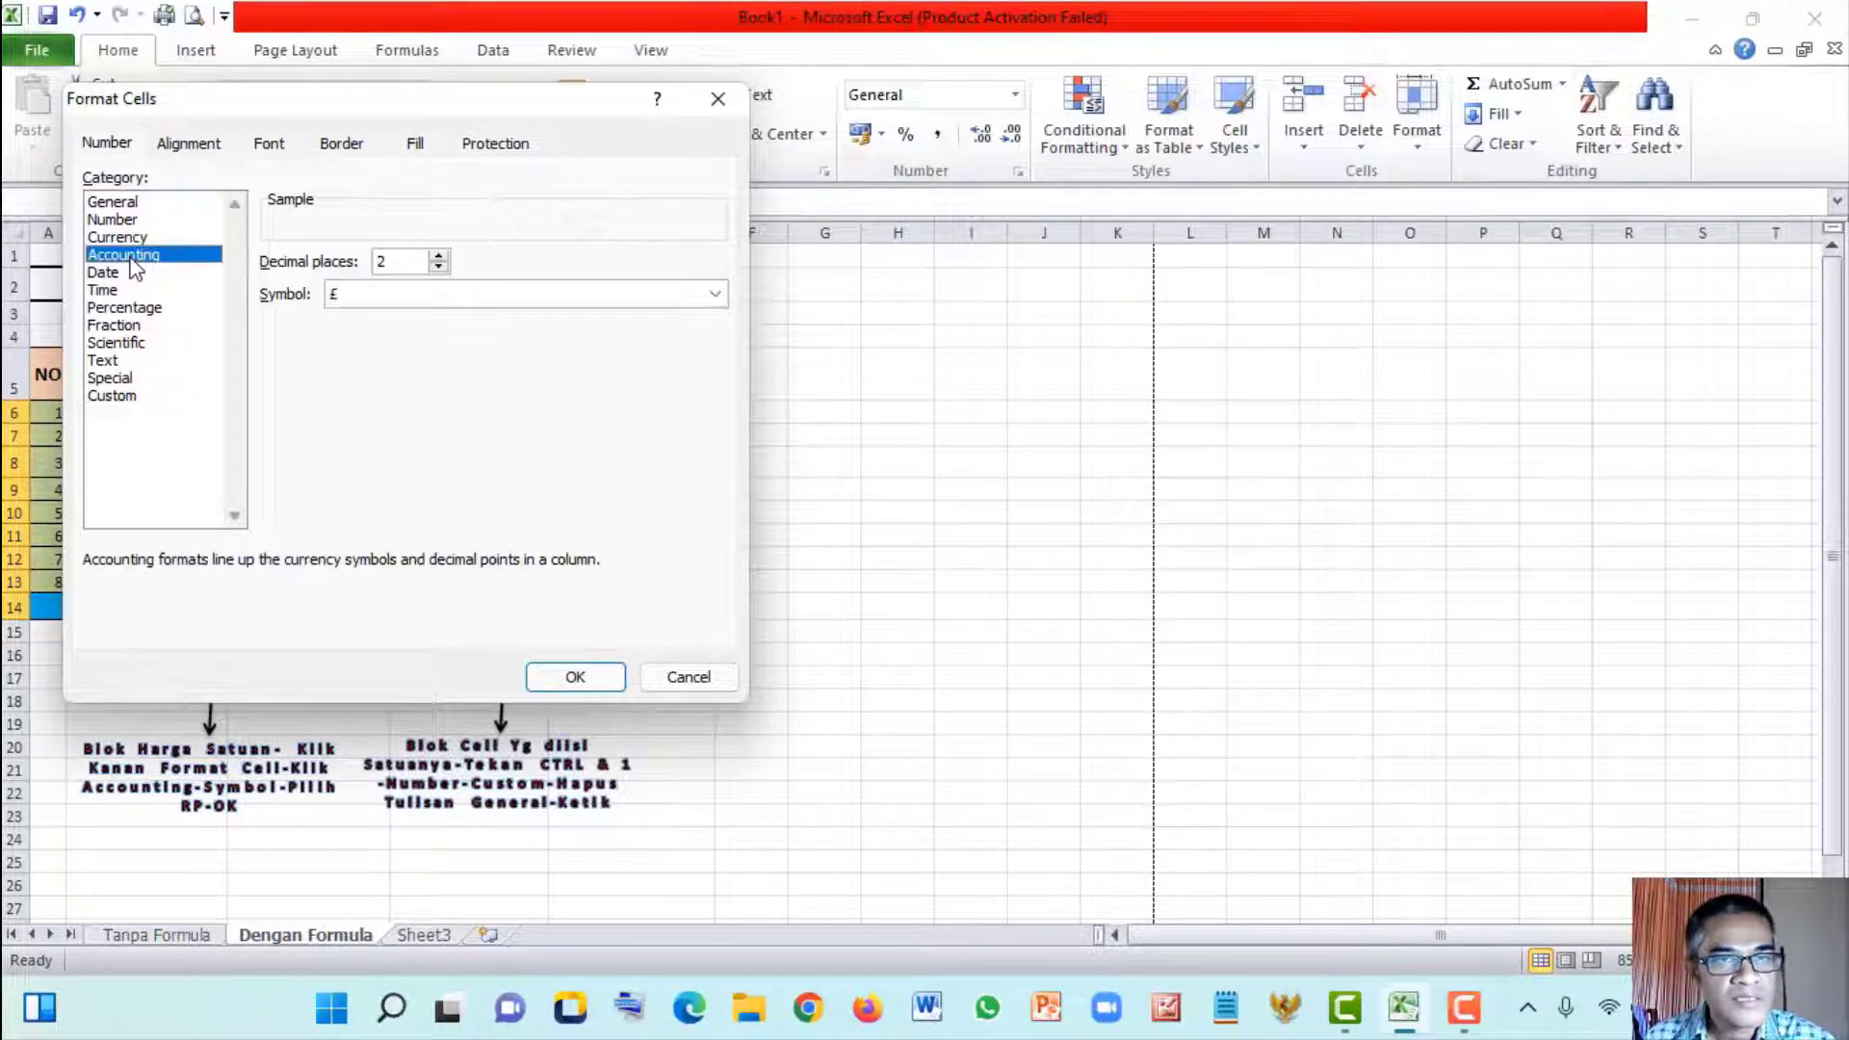
pyautogui.click(682, 302)
pyautogui.scroll(-10, 641, 318)
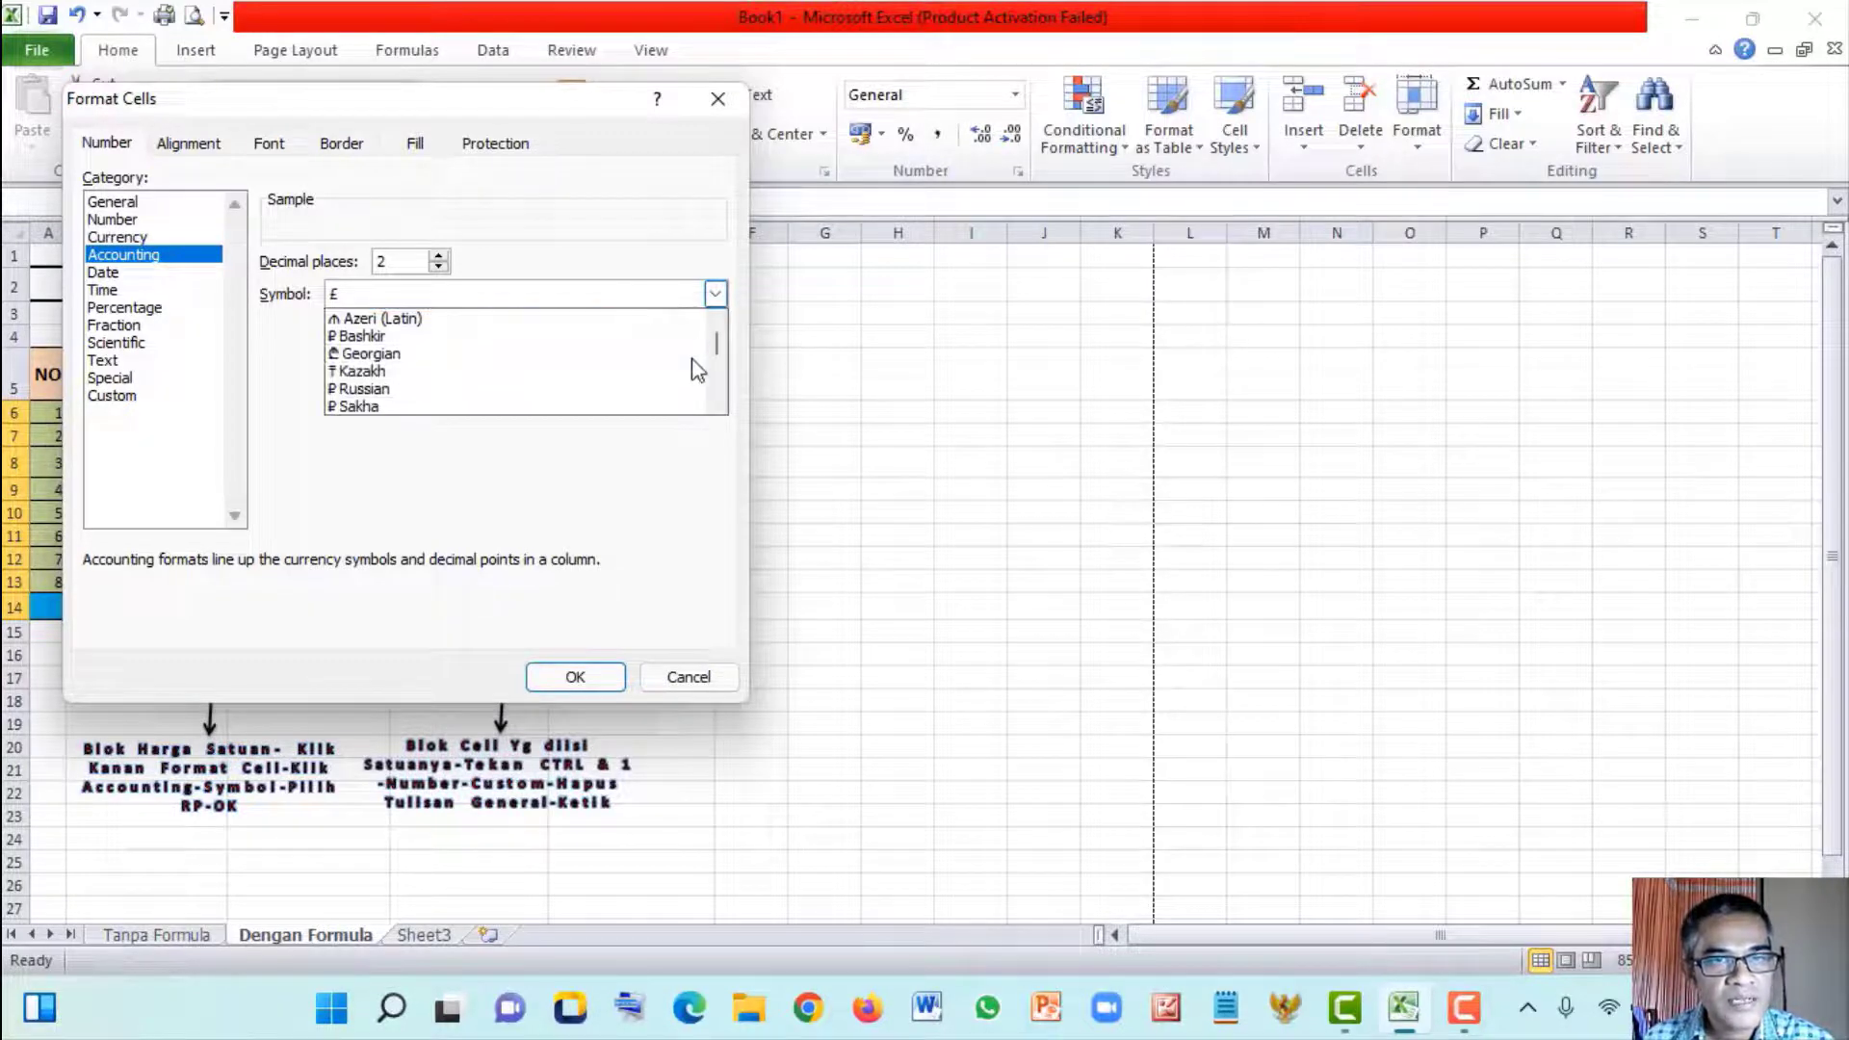
pyautogui.scroll(-15, 677, 388)
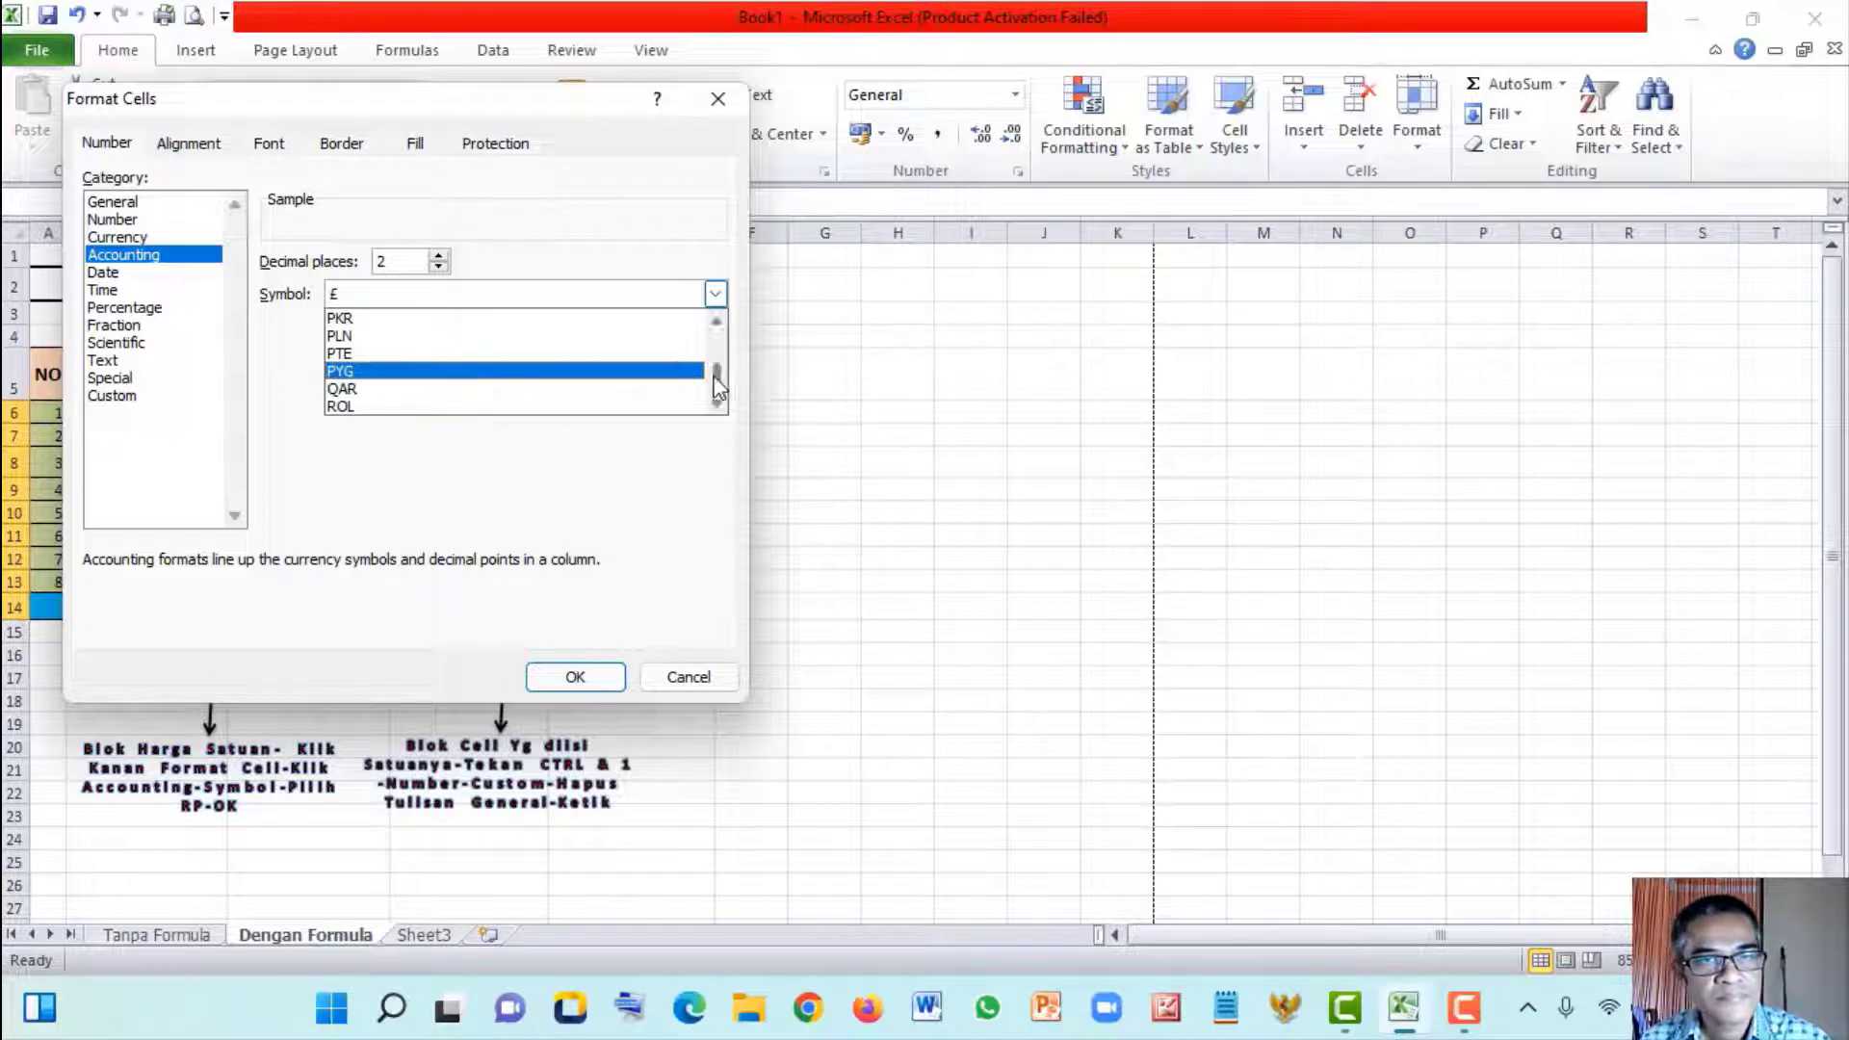
pyautogui.moveTo(719, 374); pyautogui.dragTo(718, 372)
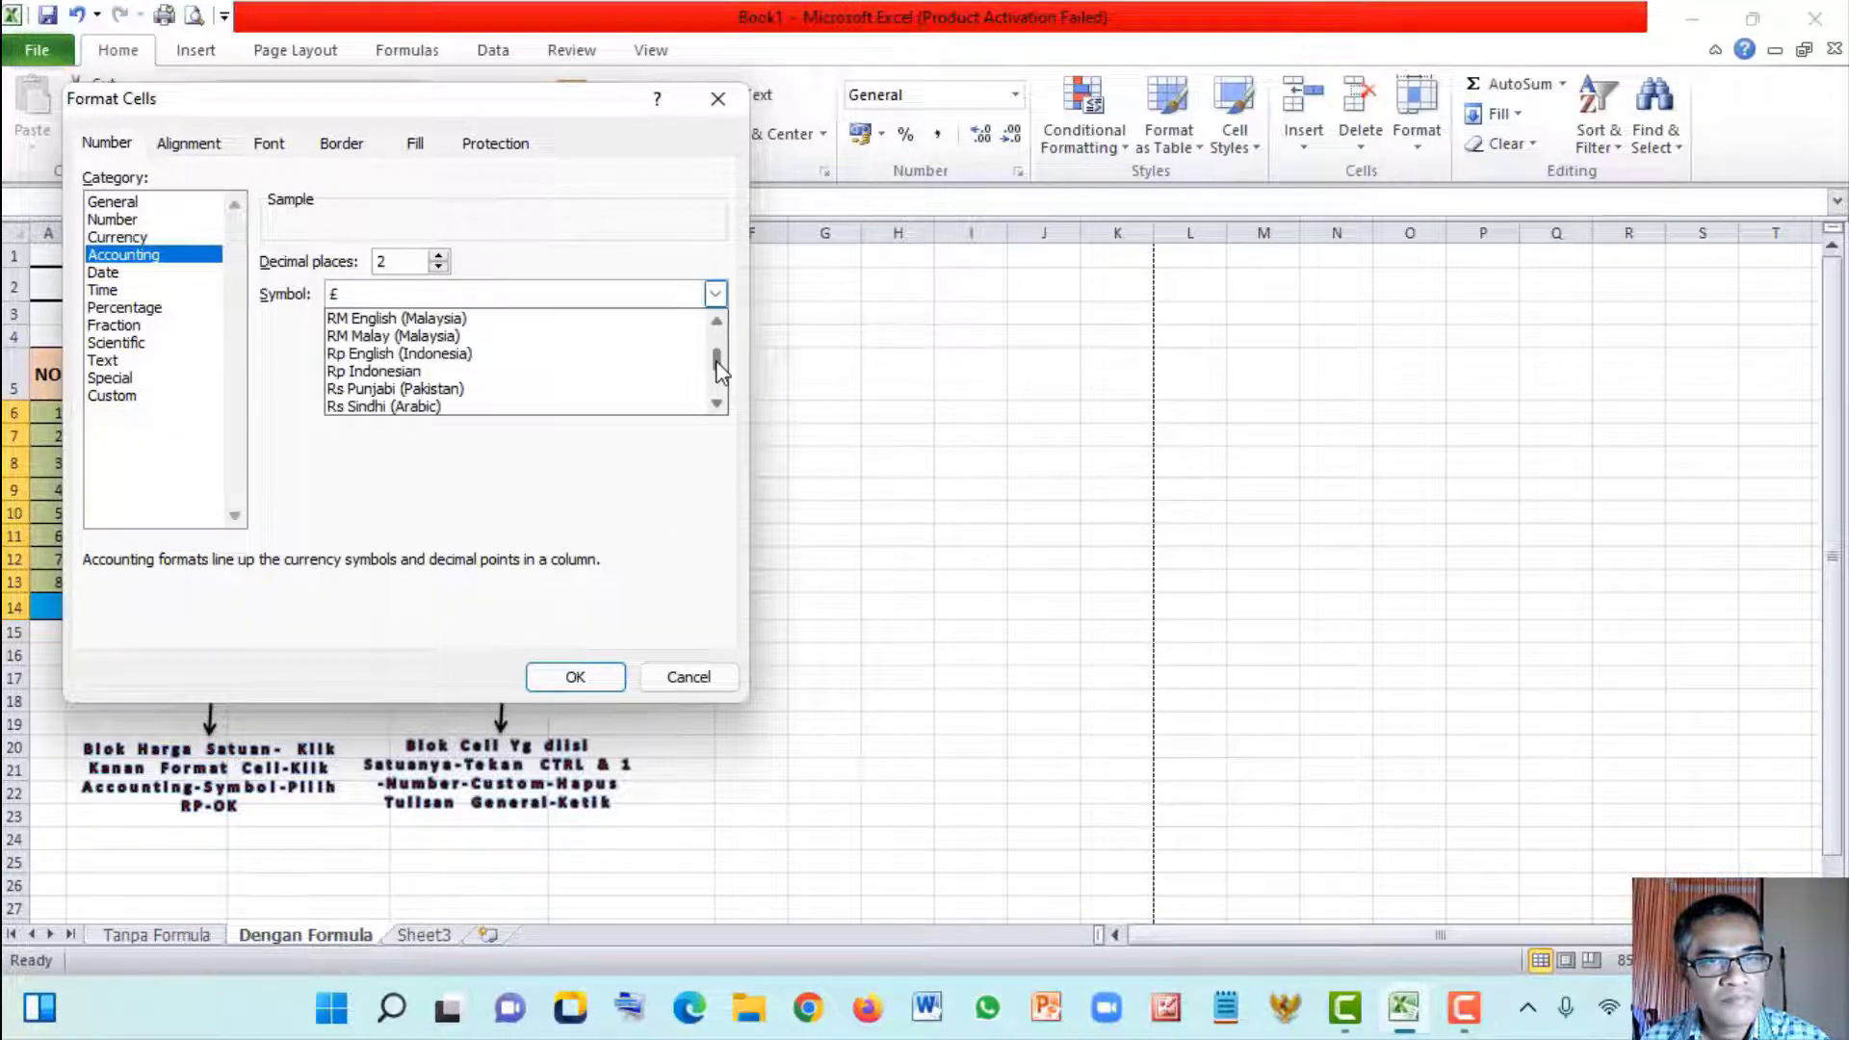
pyautogui.click(500, 373)
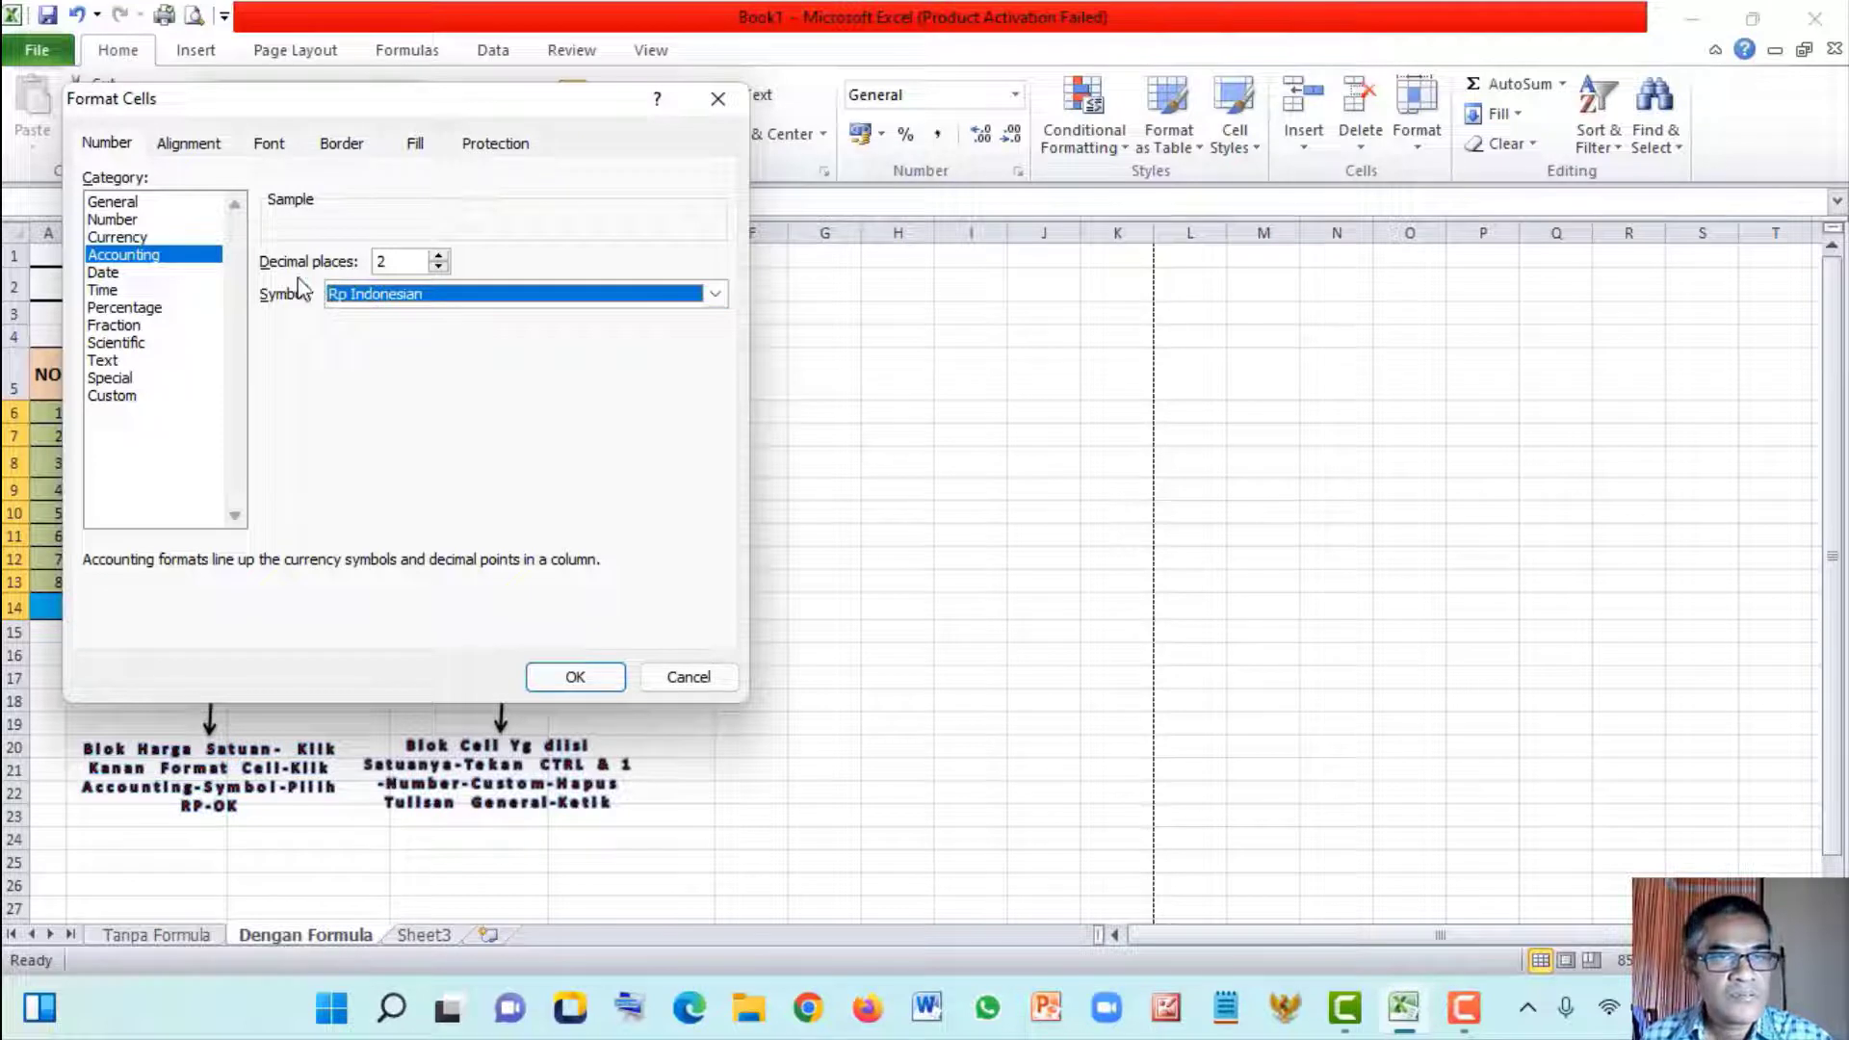
# Set the Accounting format's decimal places to 0 and apply it to the two price columns
pyautogui.click(440, 268)
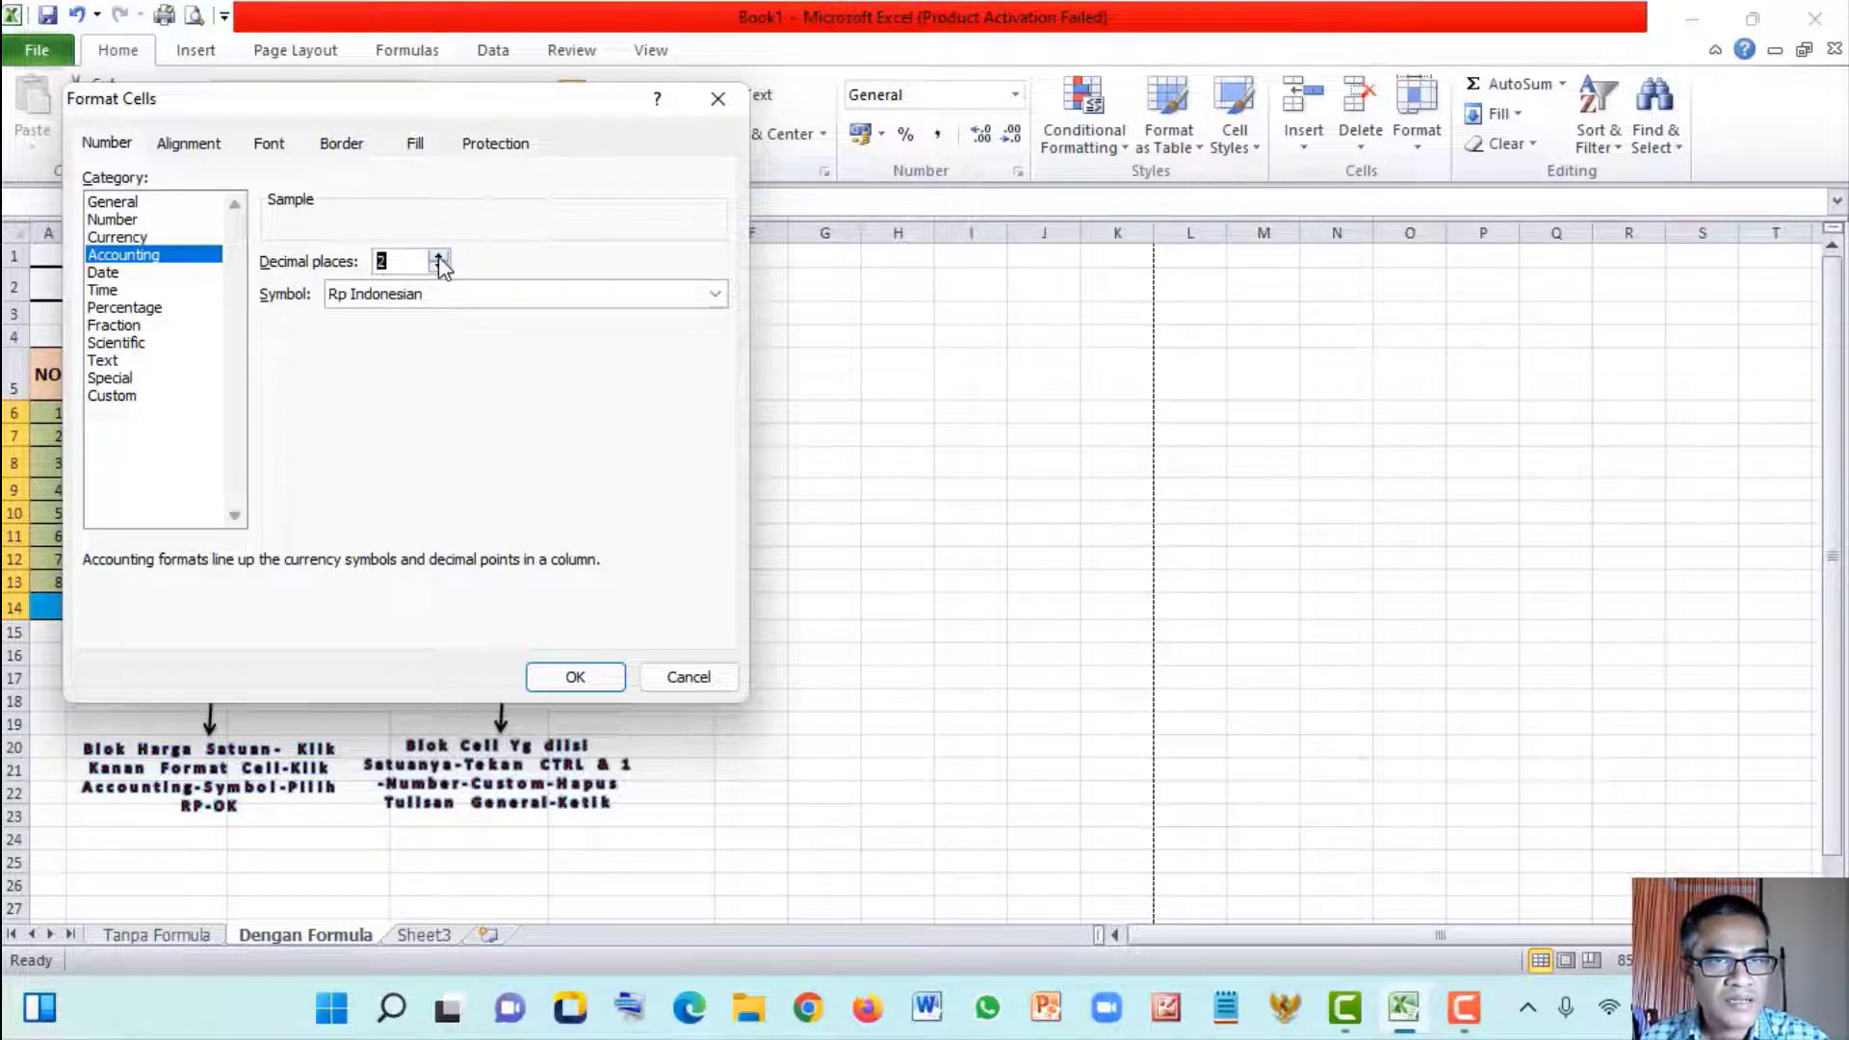
pyautogui.click(439, 267)
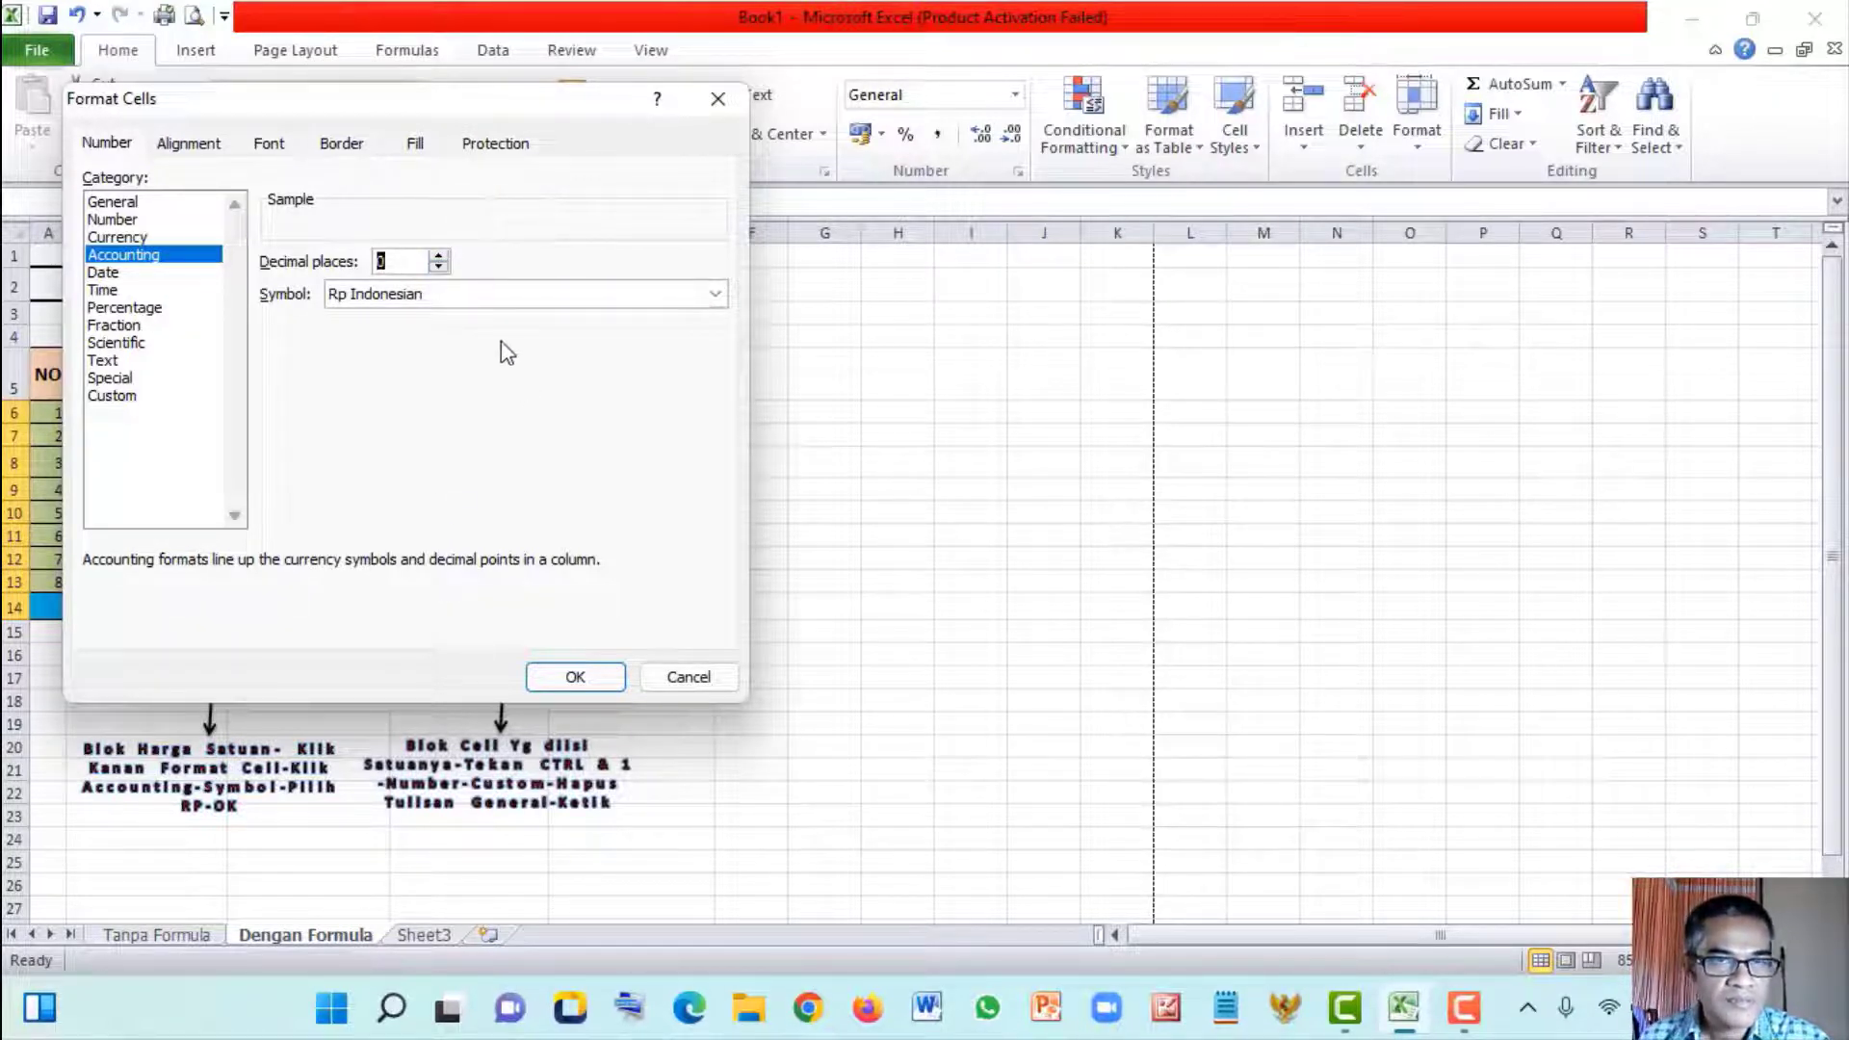
pyautogui.click(547, 676)
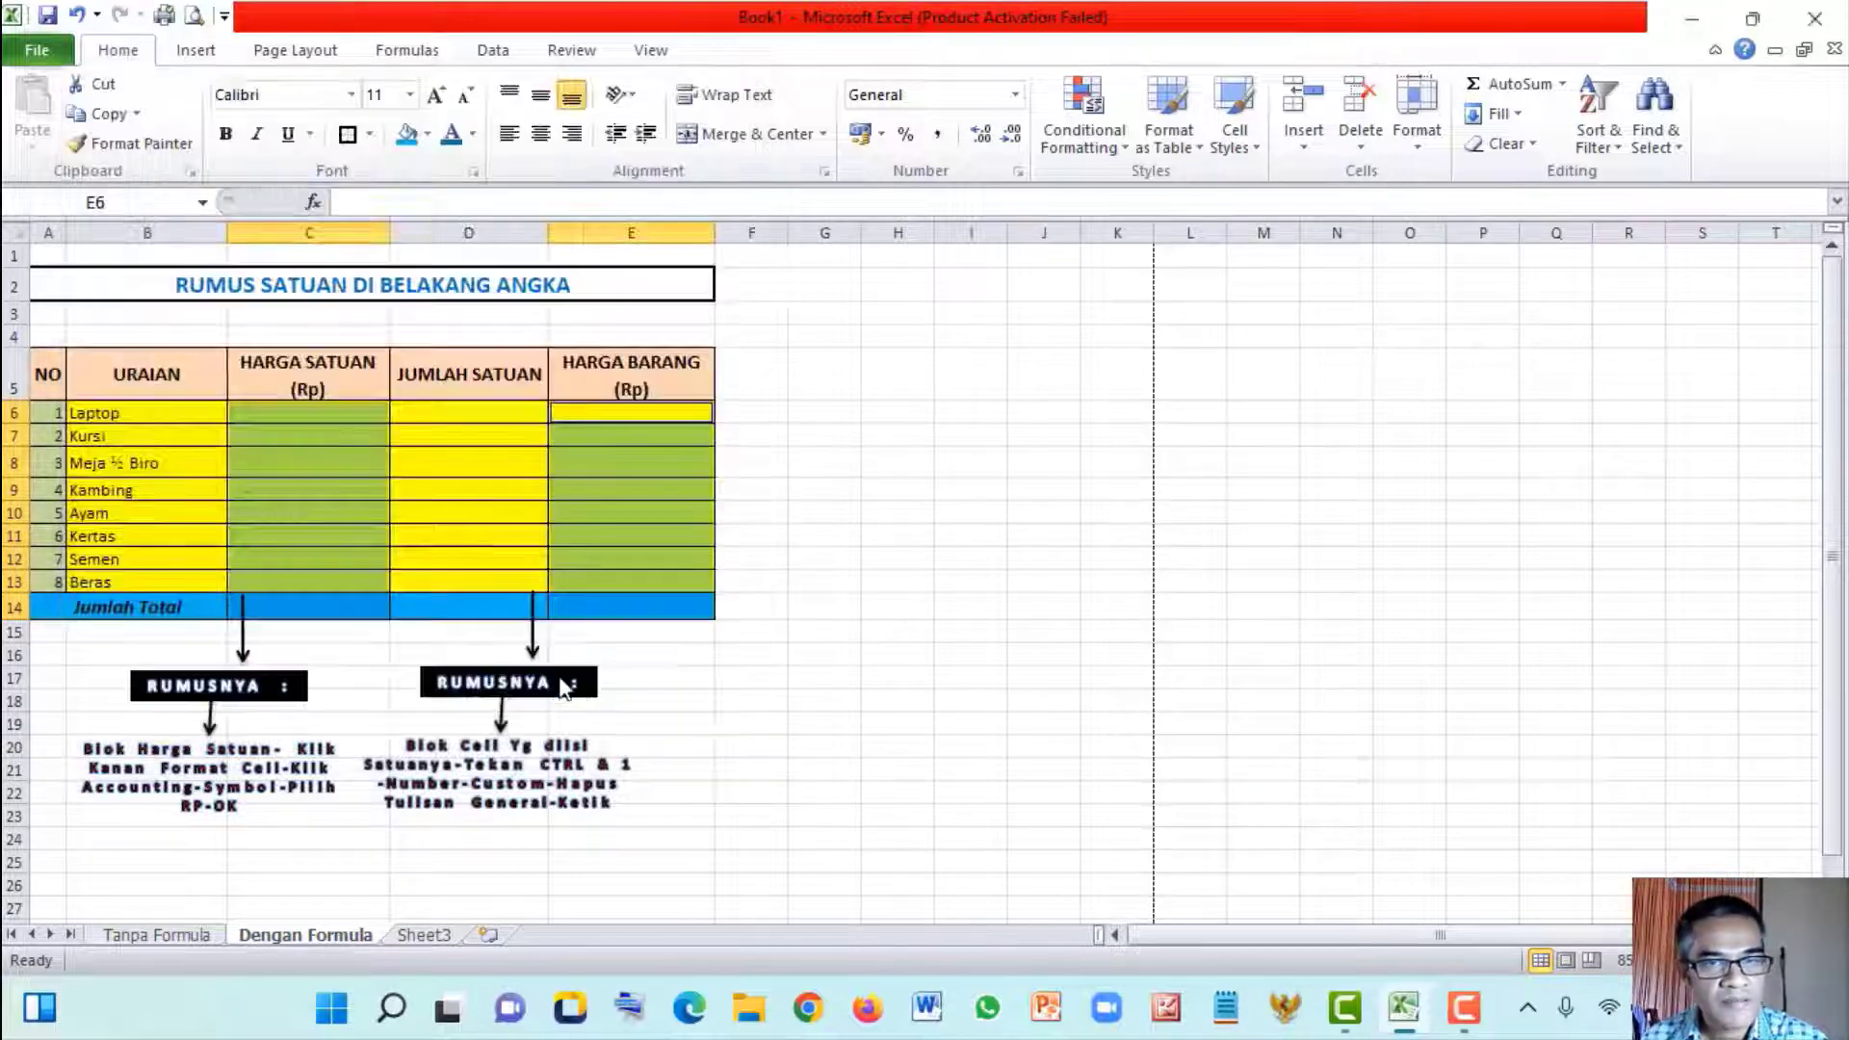
# Change the laptop's SATUAN entry to Unit on the Tanpa Formula sheet and return to the Dengan Formula sheet
pyautogui.click(298, 416)
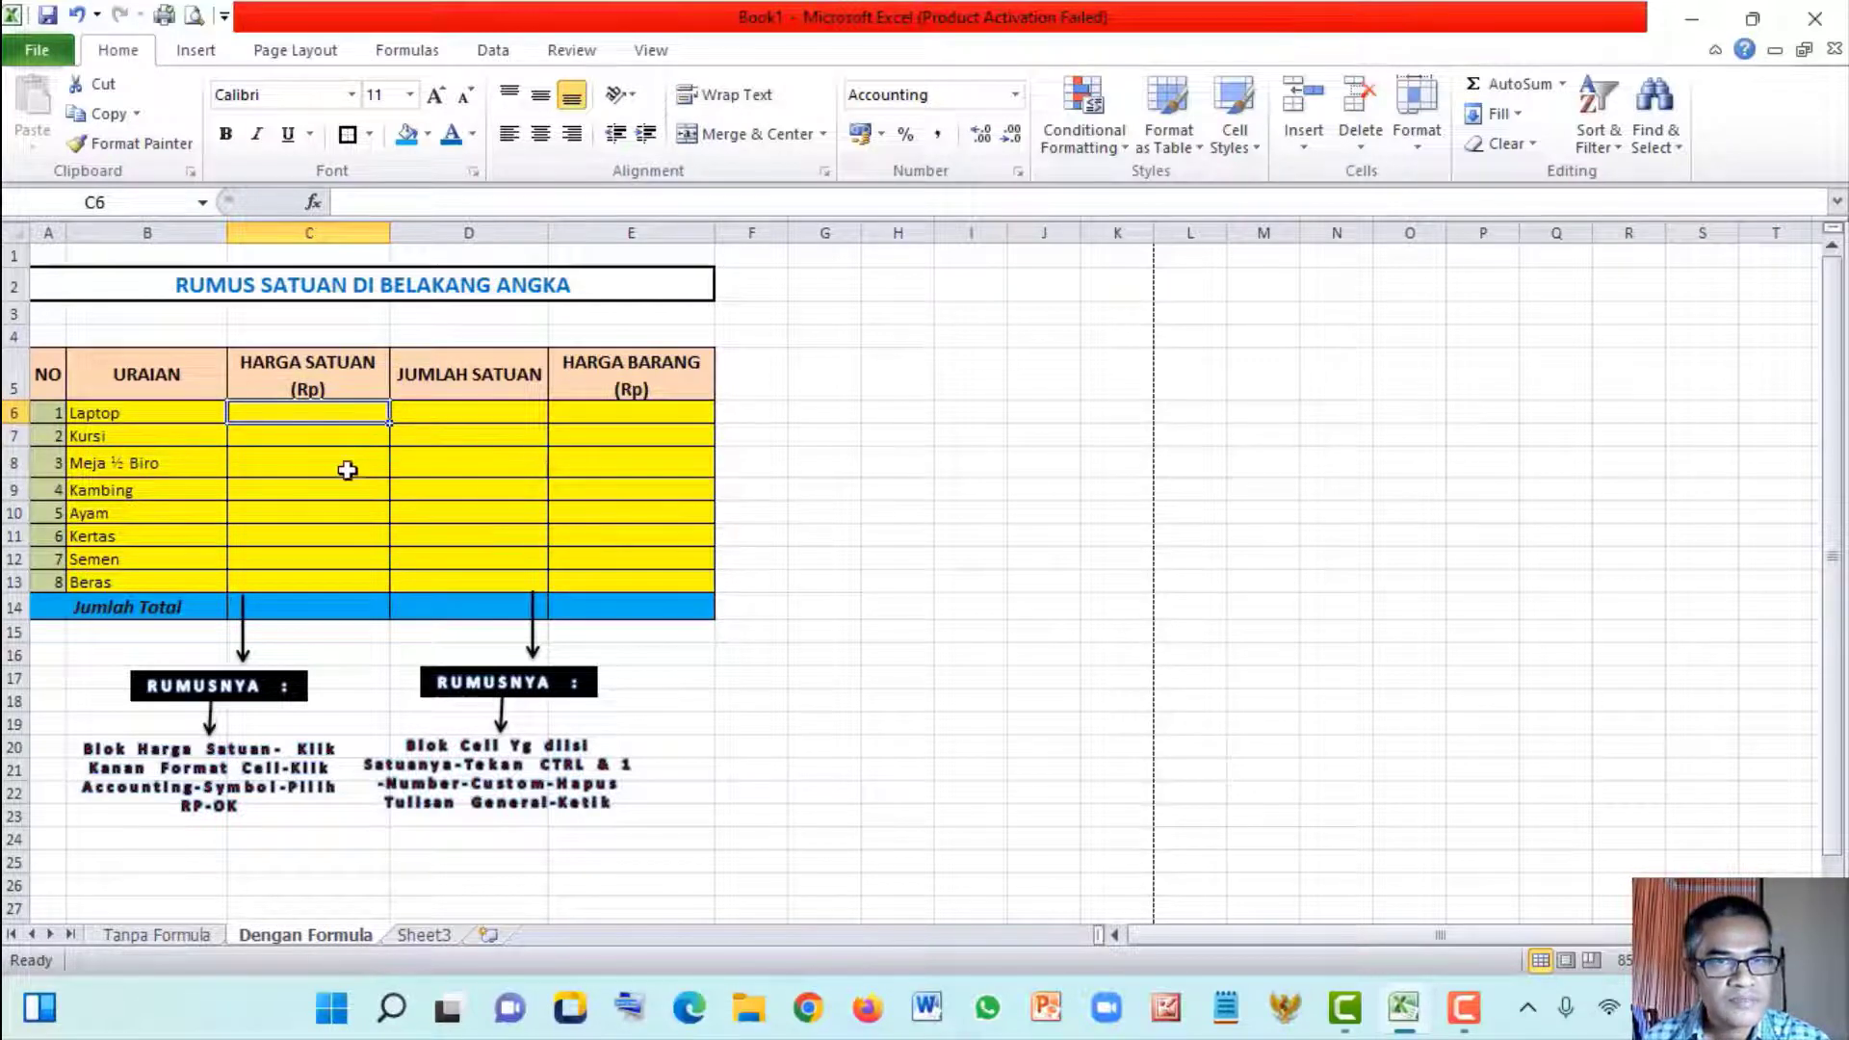
pyautogui.click(438, 412)
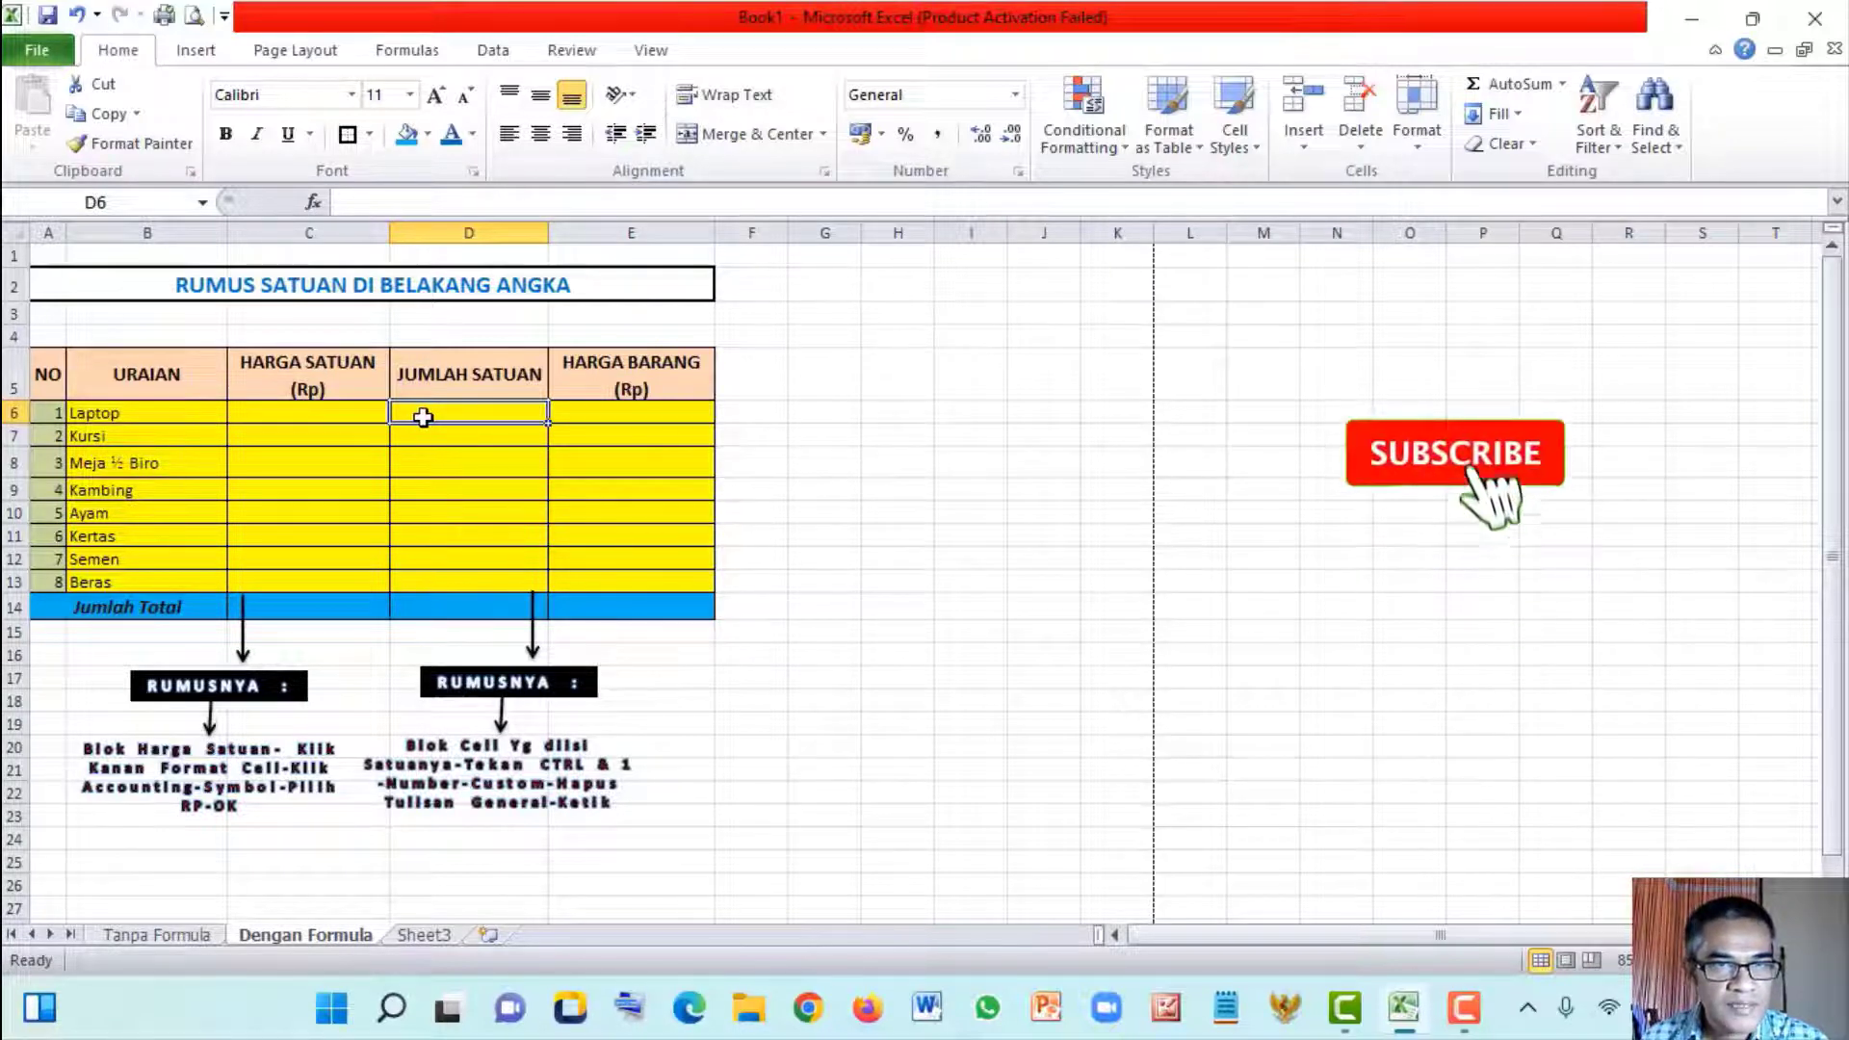
pyautogui.click(155, 935)
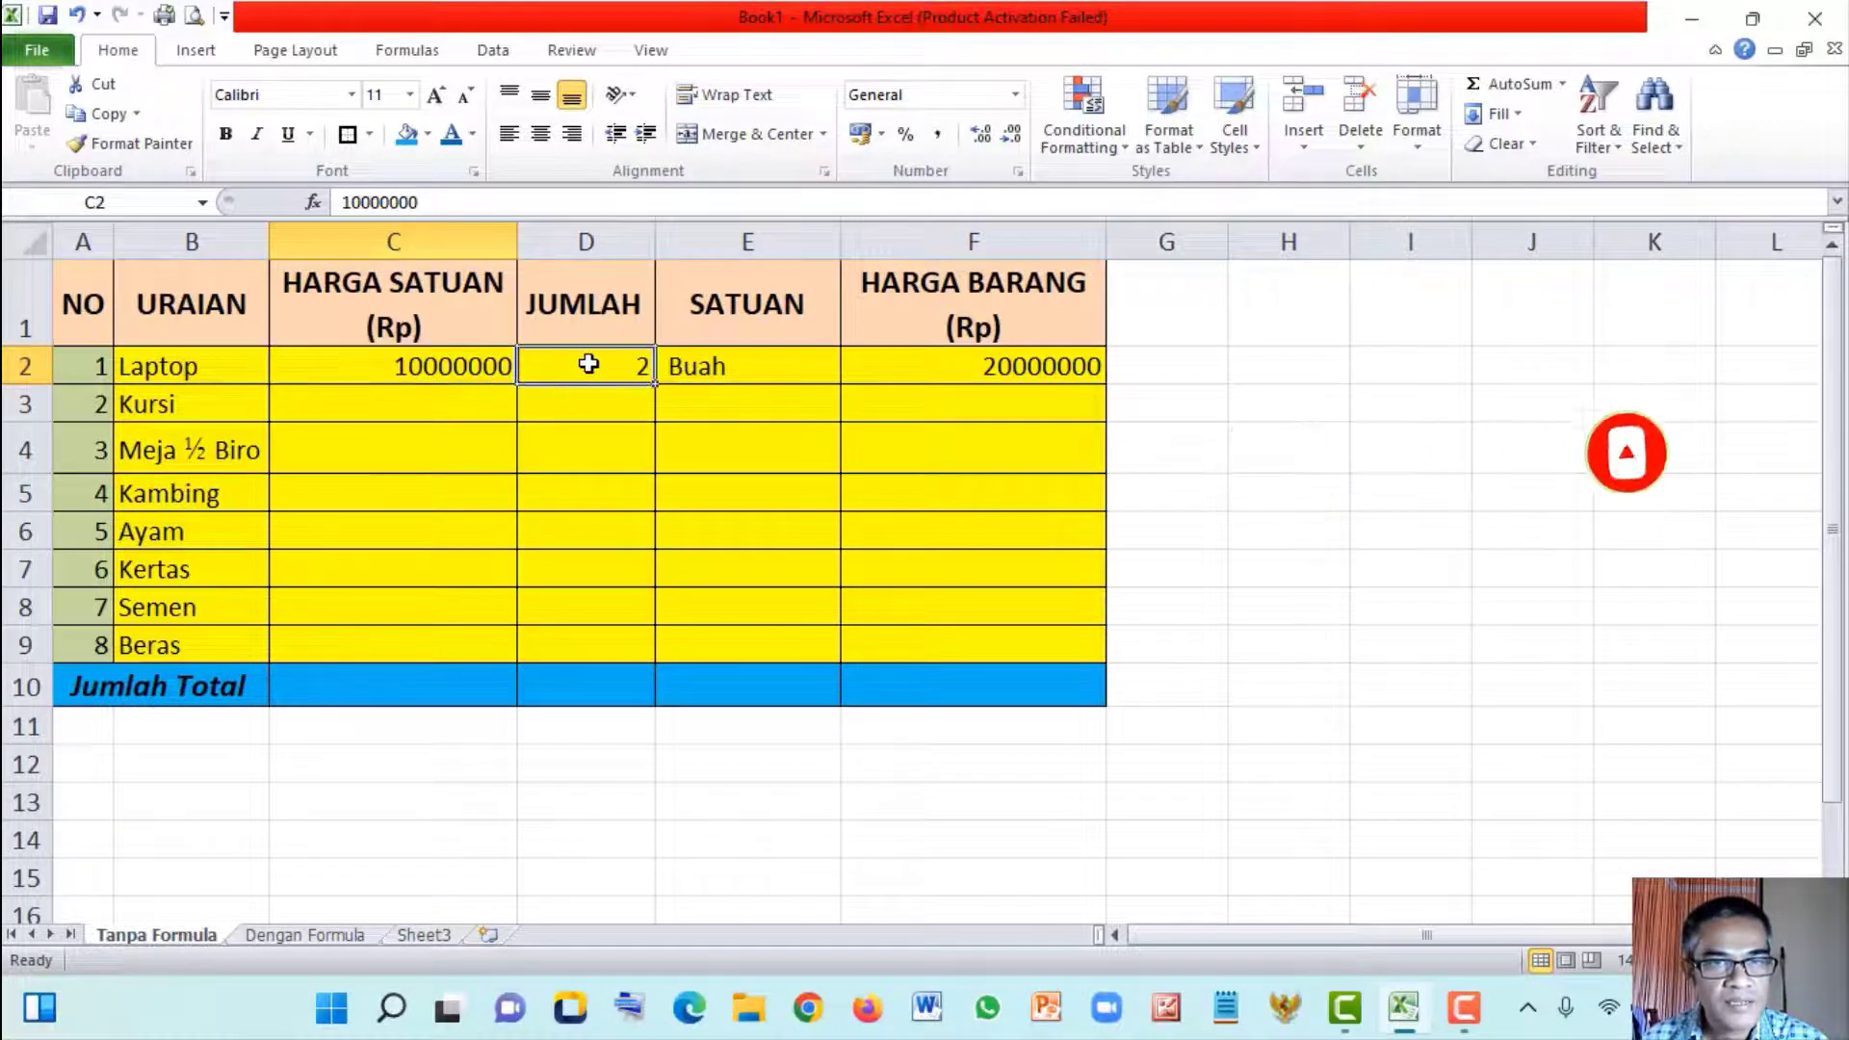
pyautogui.click(591, 365)
pyautogui.click(732, 365)
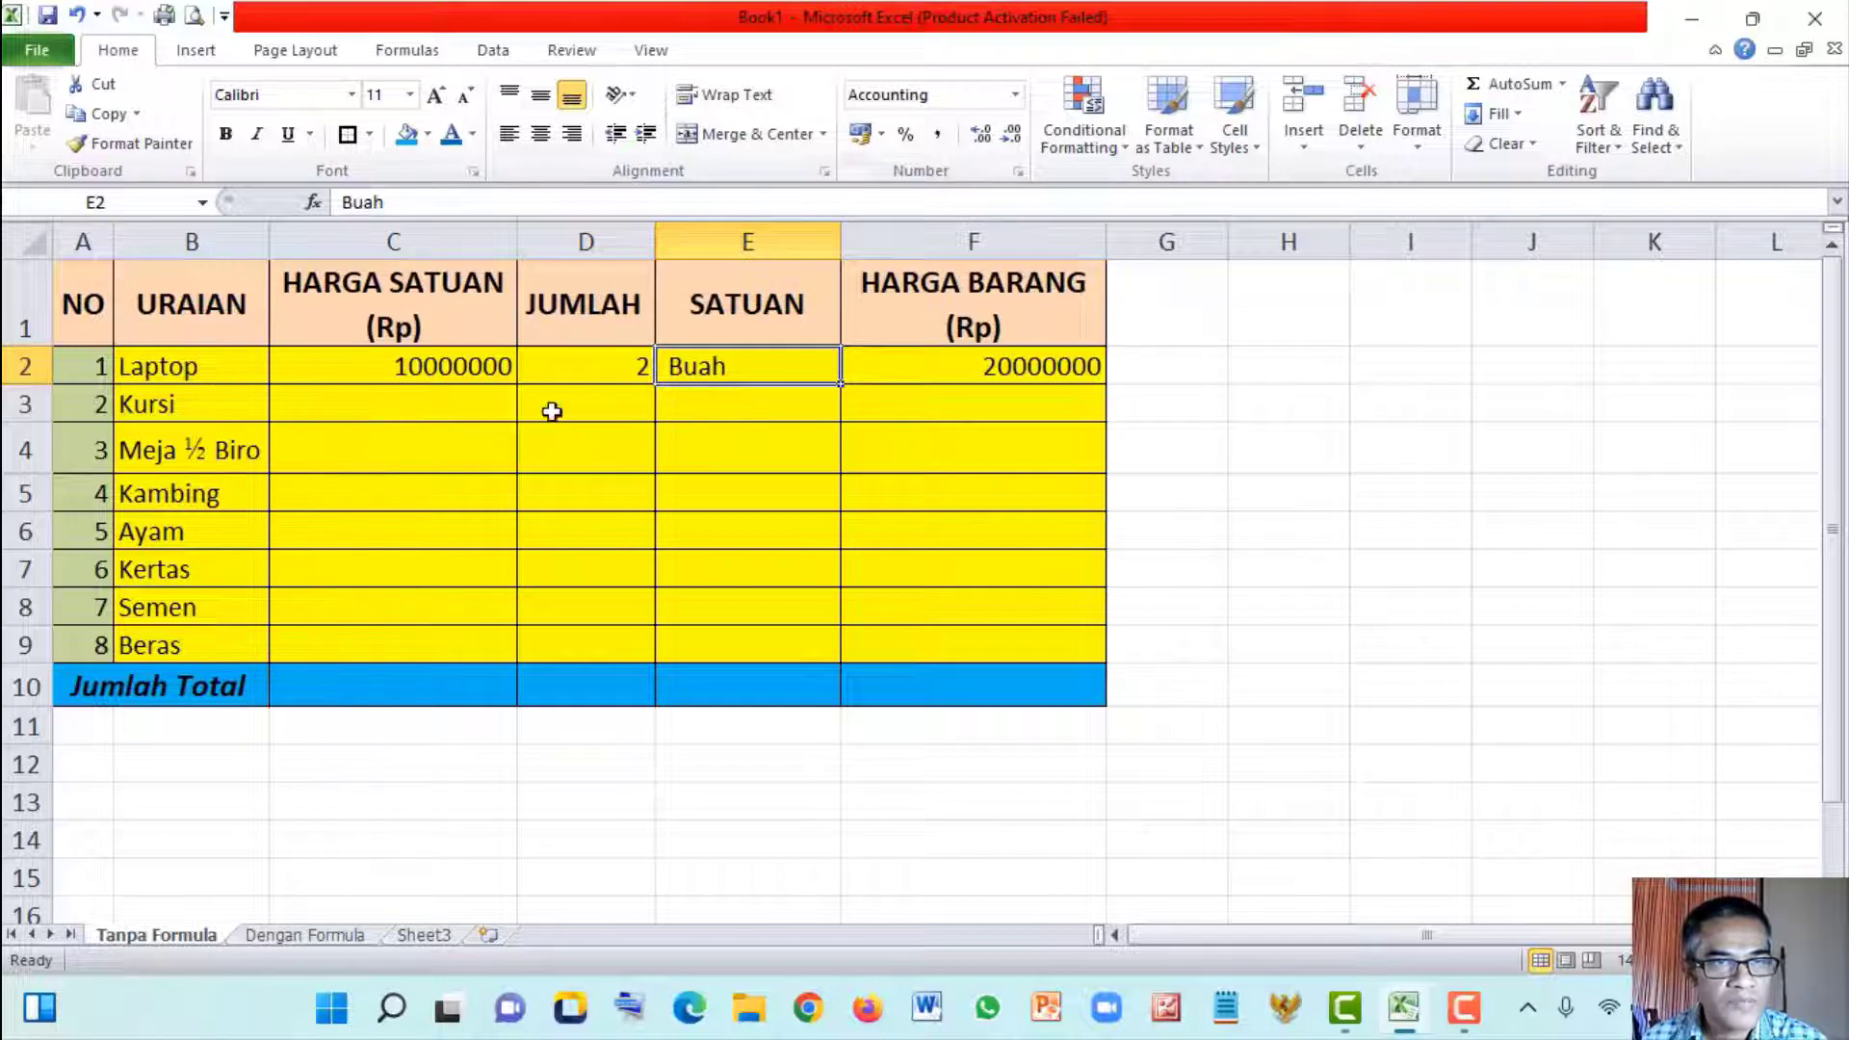
pyautogui.write('Unit')
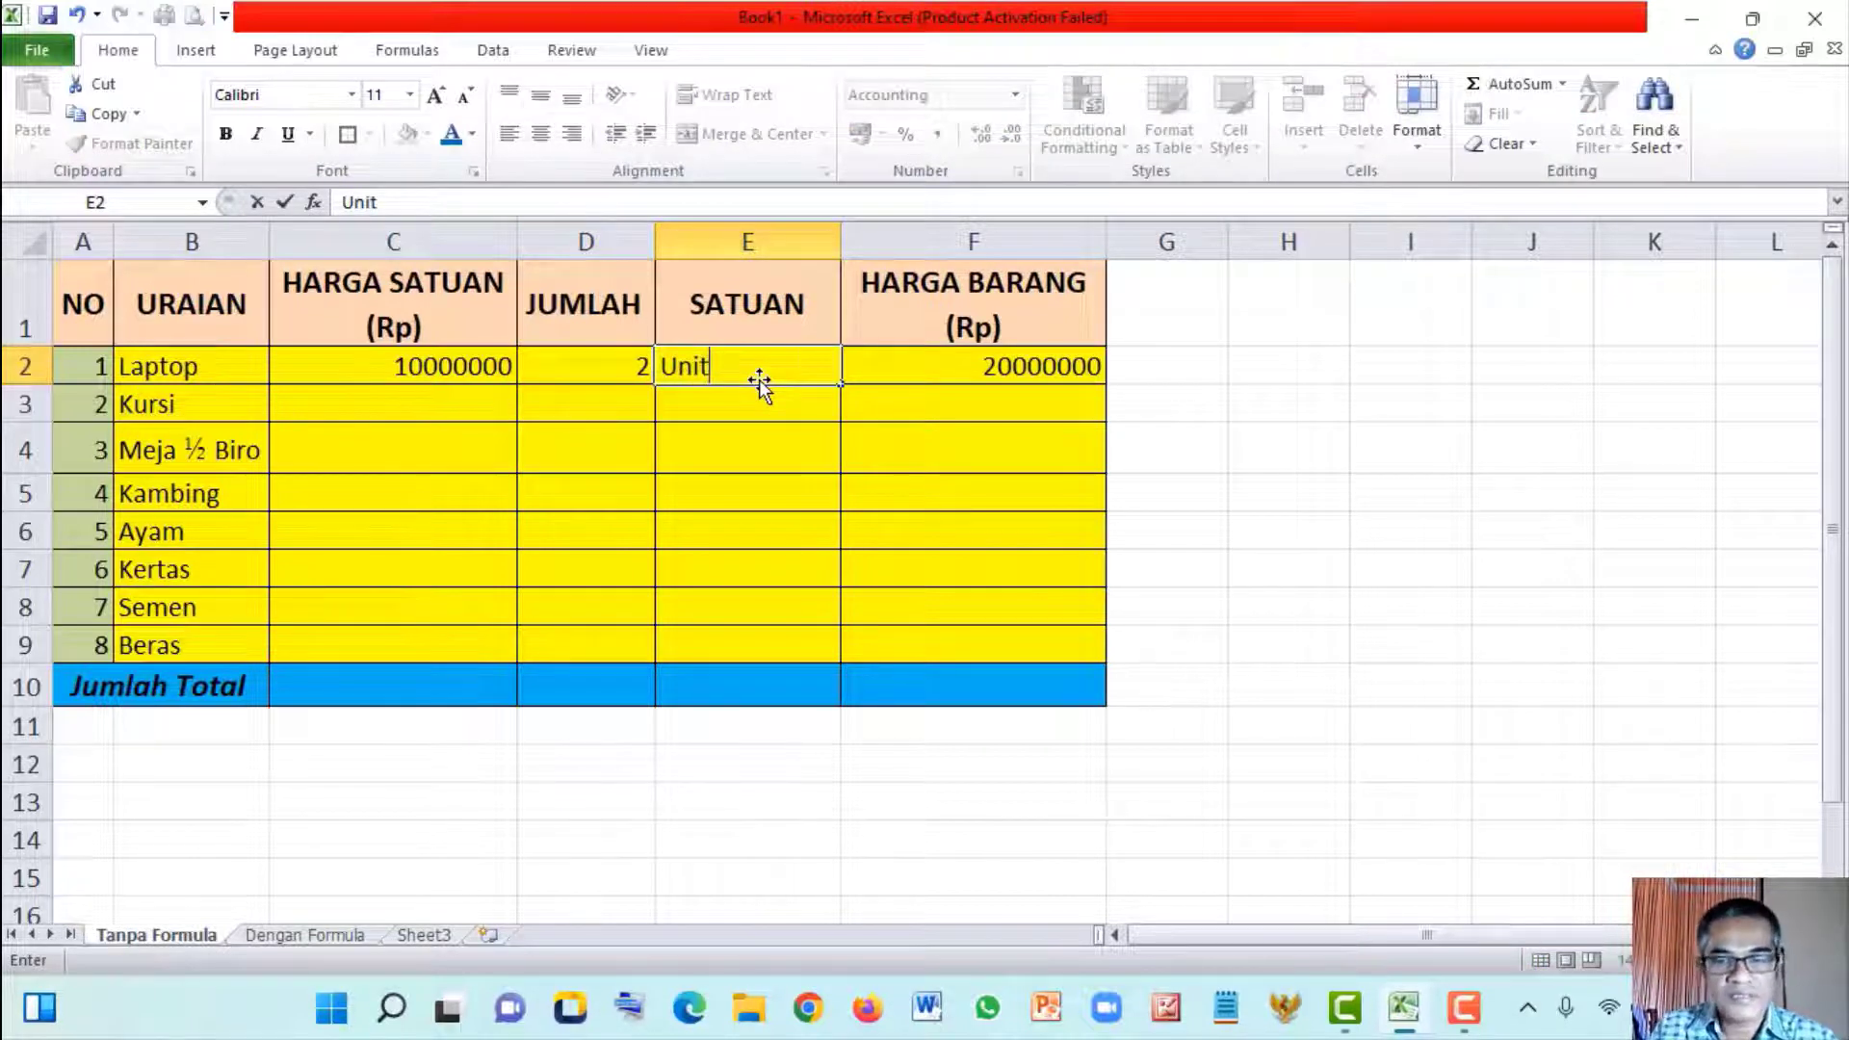
pyautogui.press('Return')
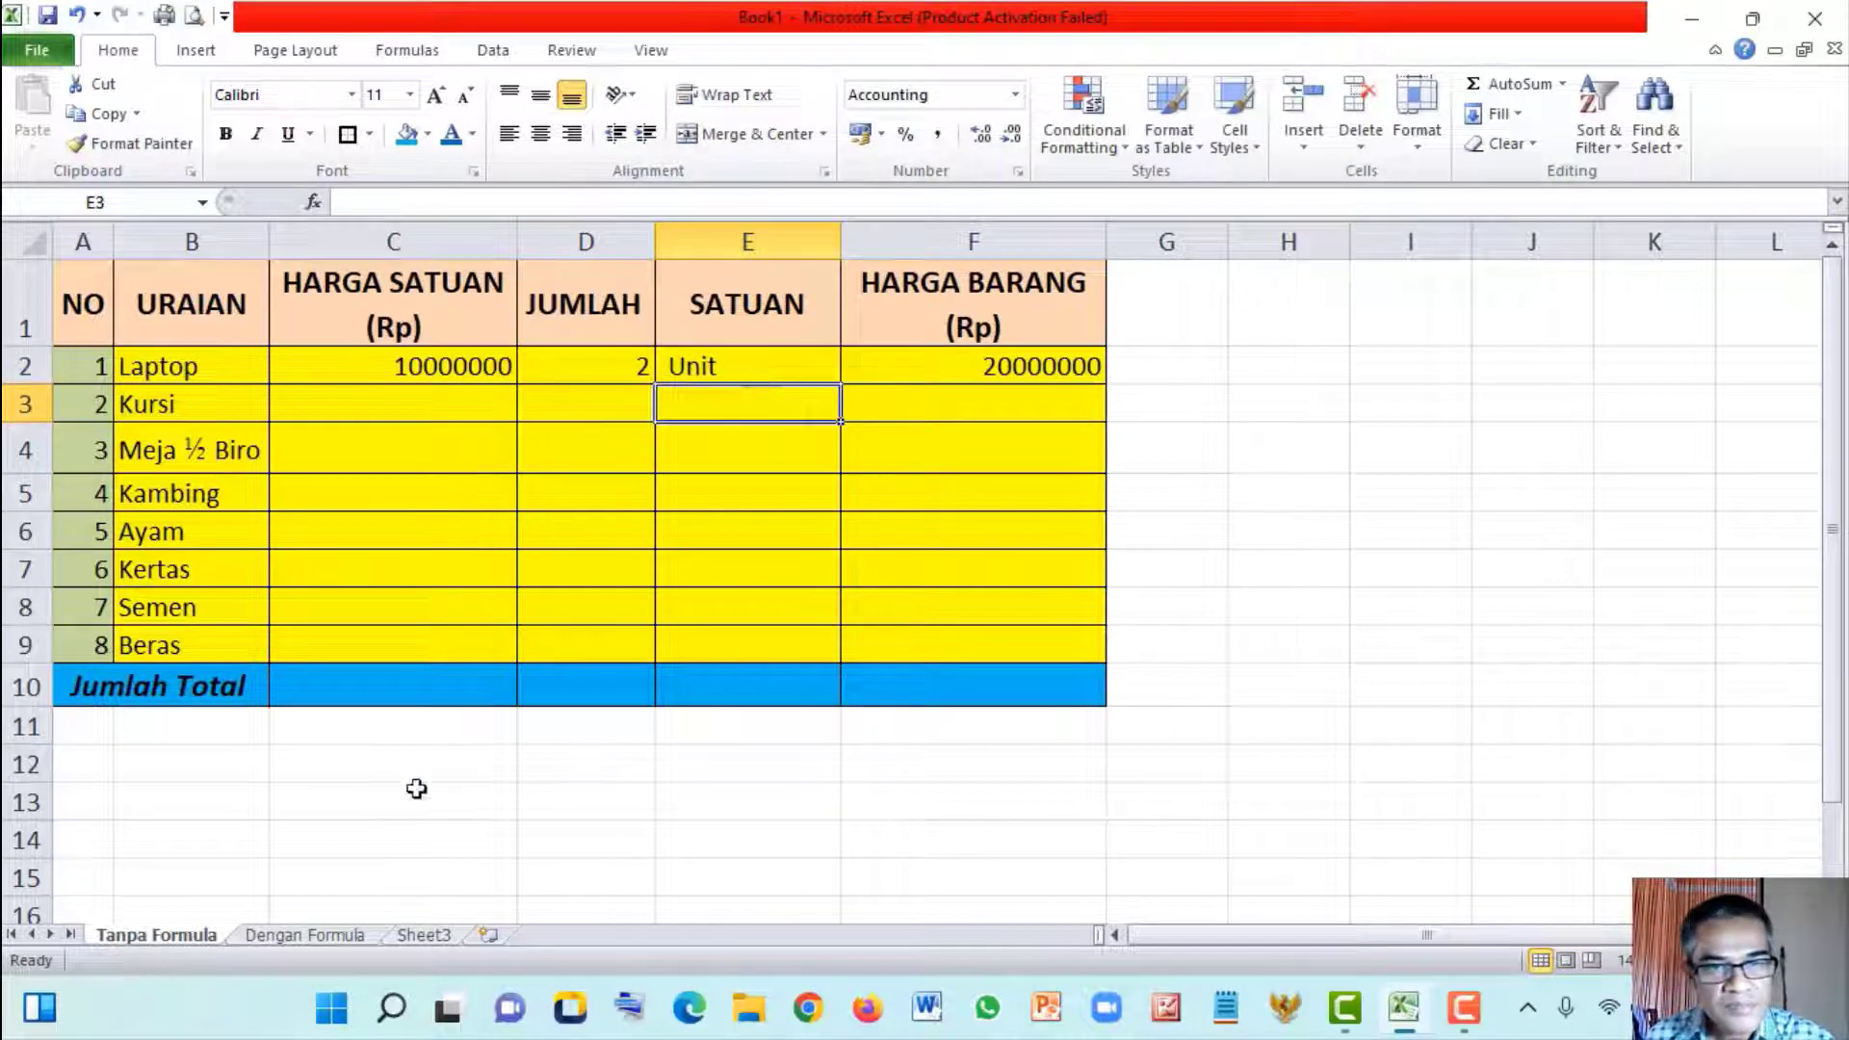
pyautogui.click(271, 933)
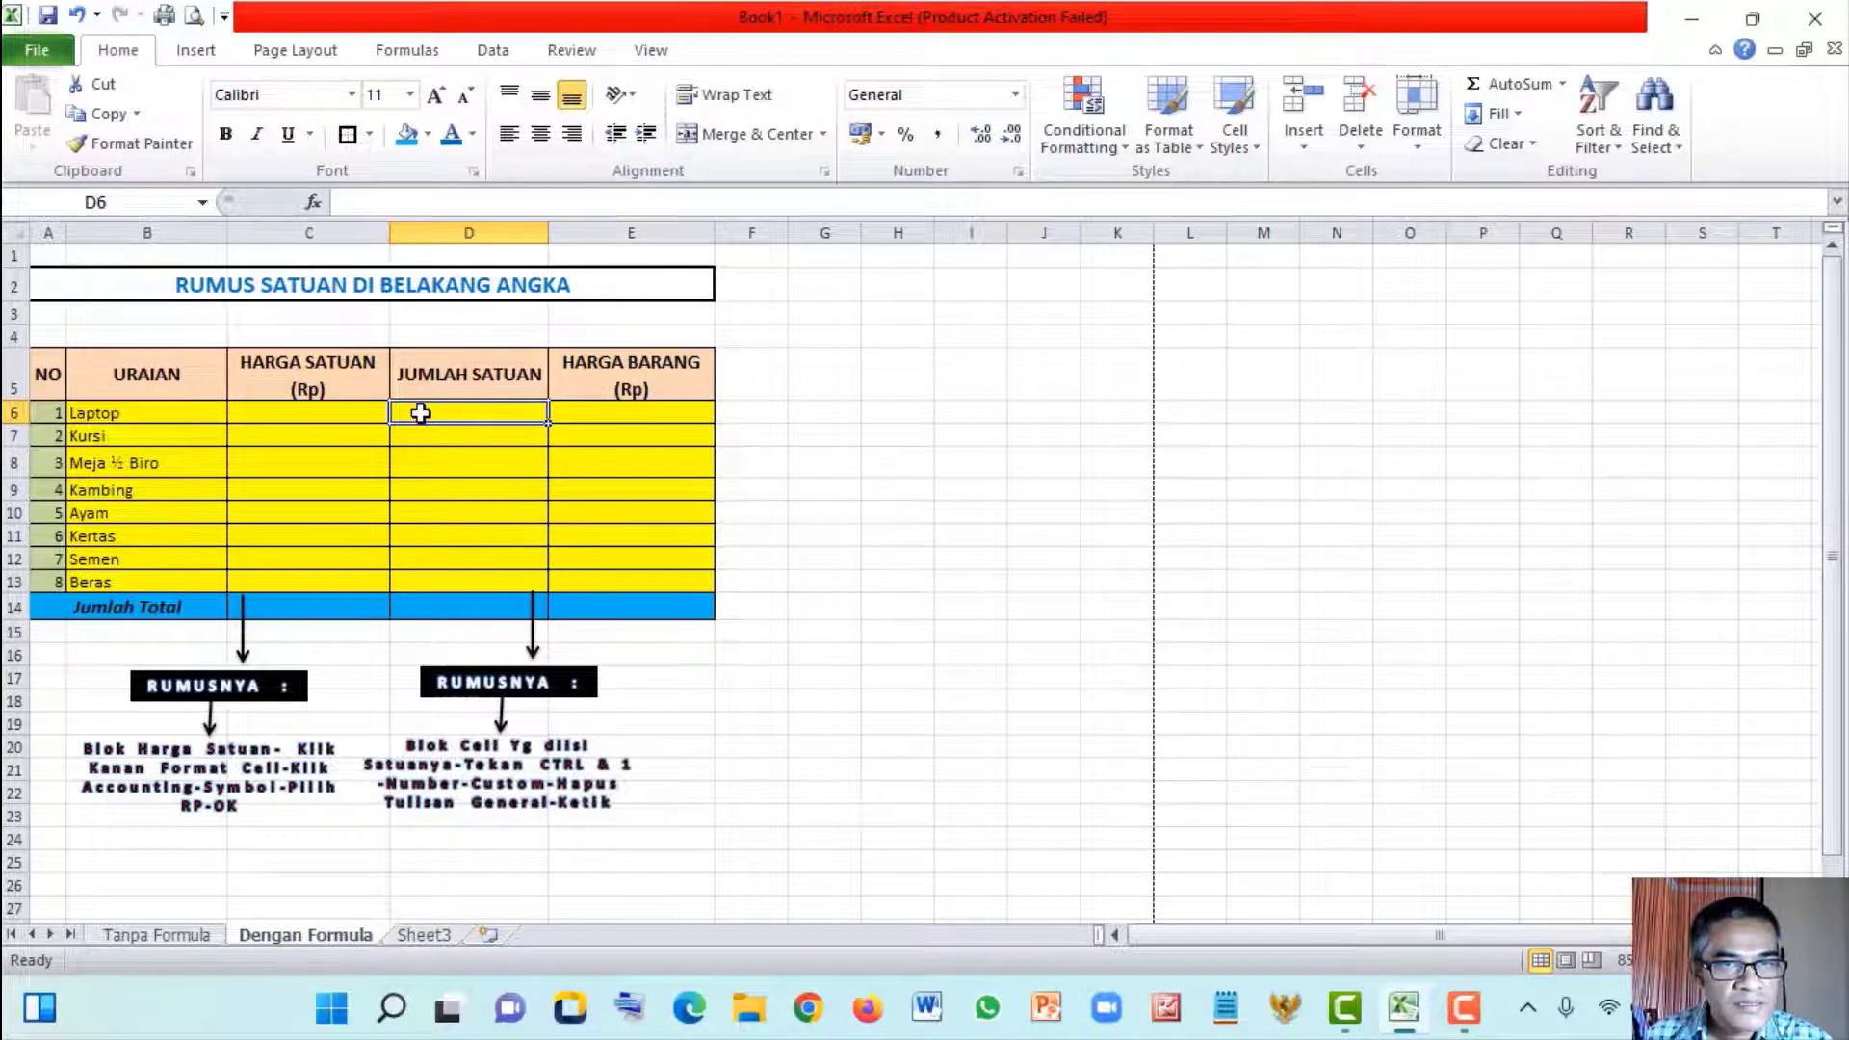
# Try entering "2 Unit" as plain text in the laptop's JUMLAH SATUAN cell, and clear the cell
pyautogui.write('2 Unit')
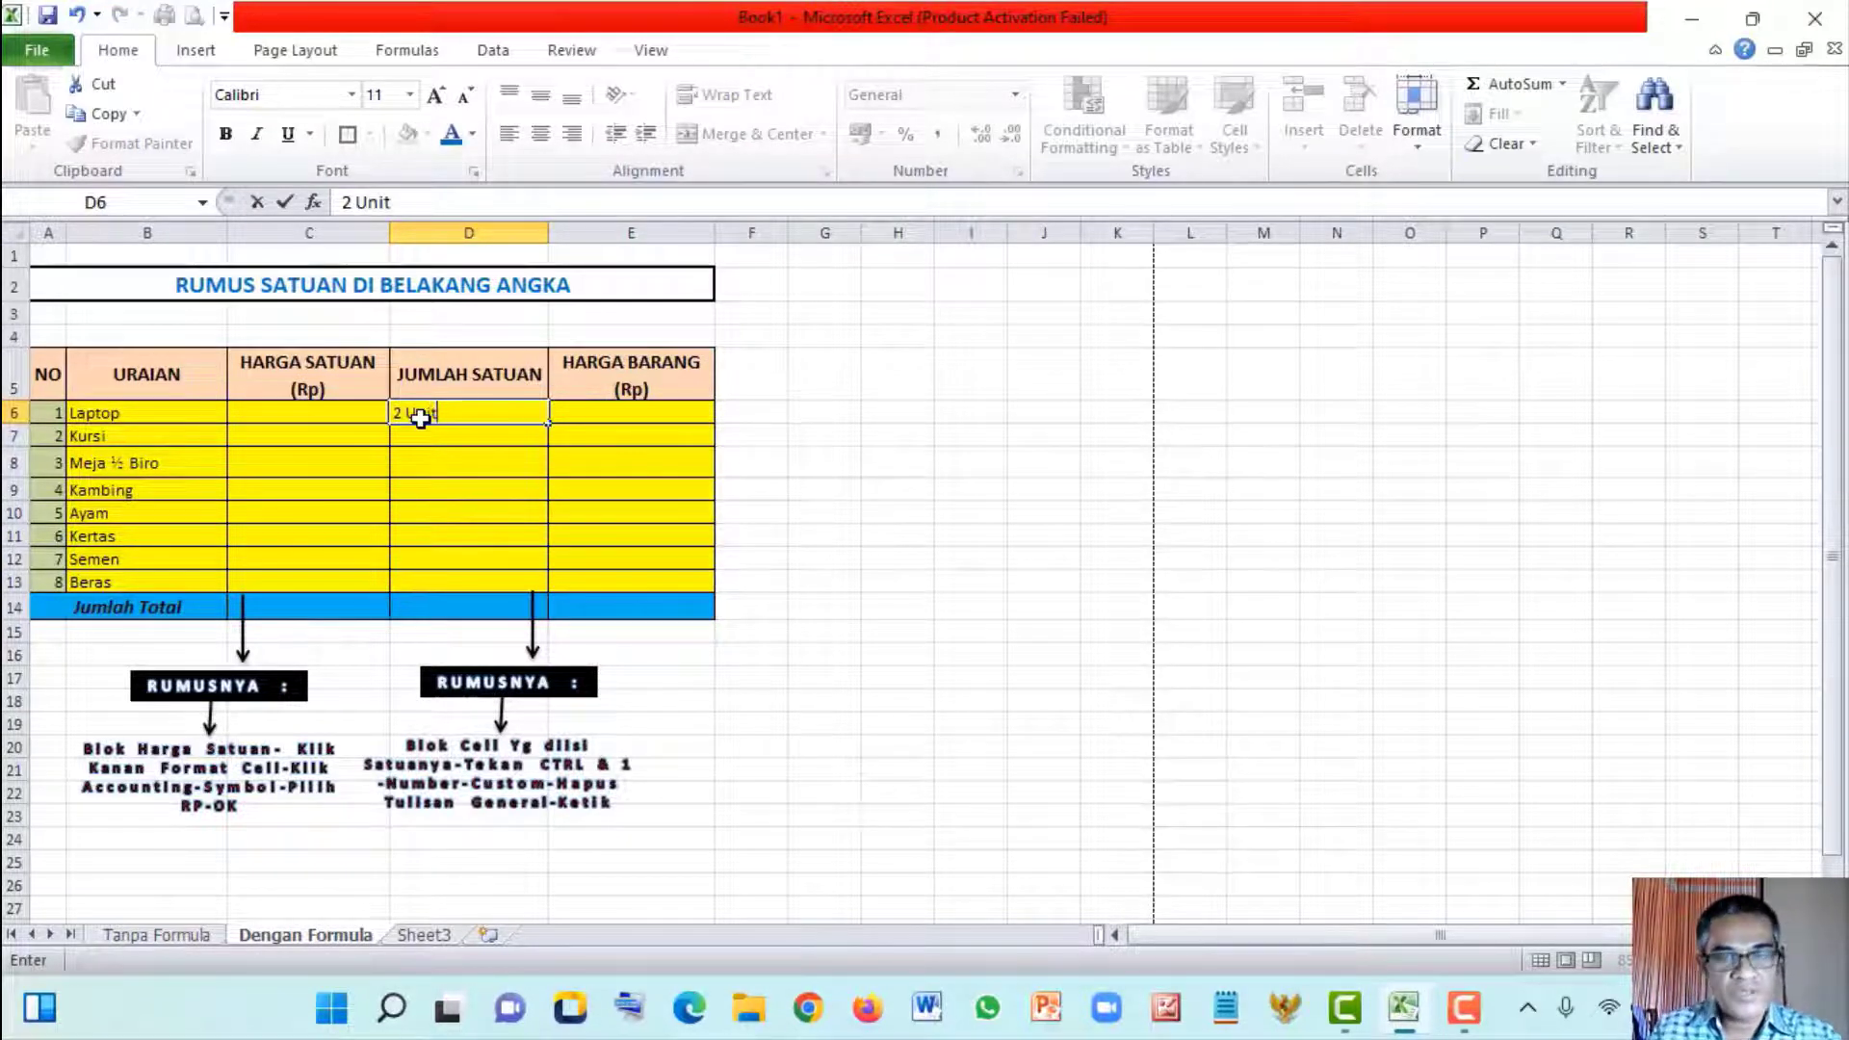
pyautogui.press('Return')
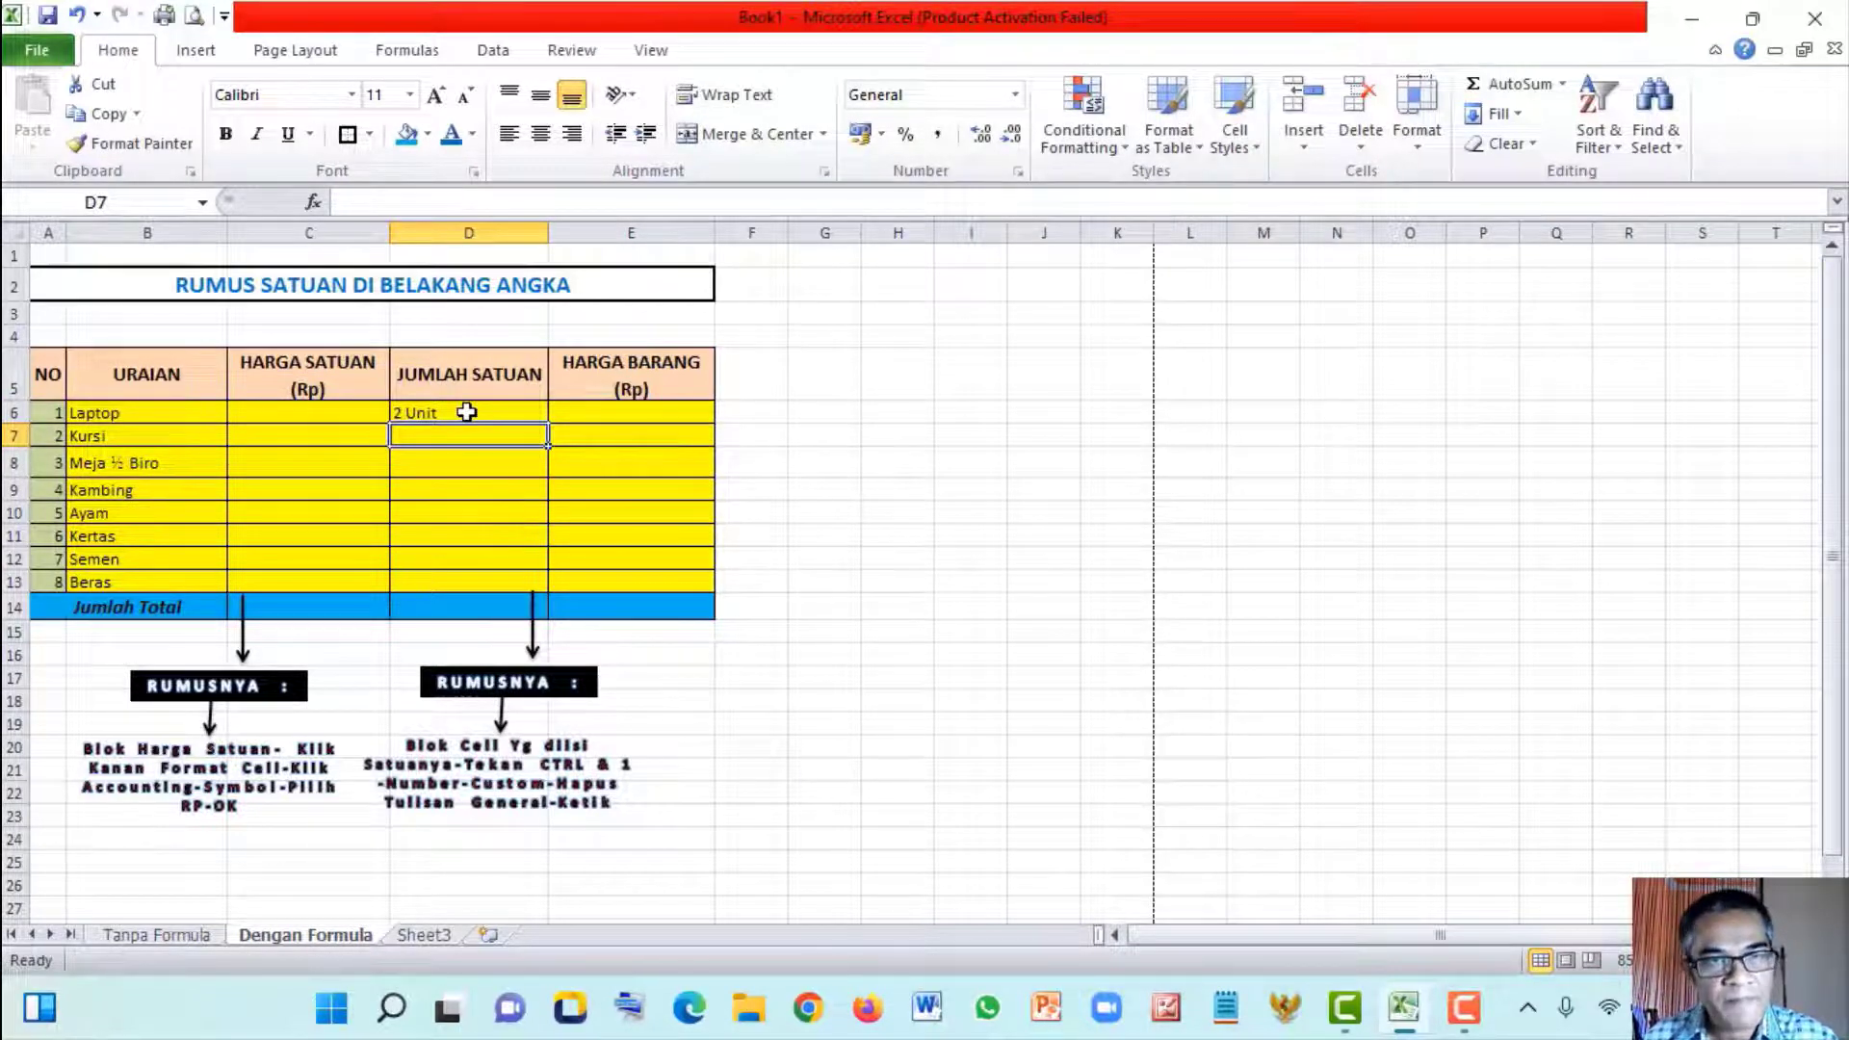
pyautogui.click(466, 413)
pyautogui.press('Delete')
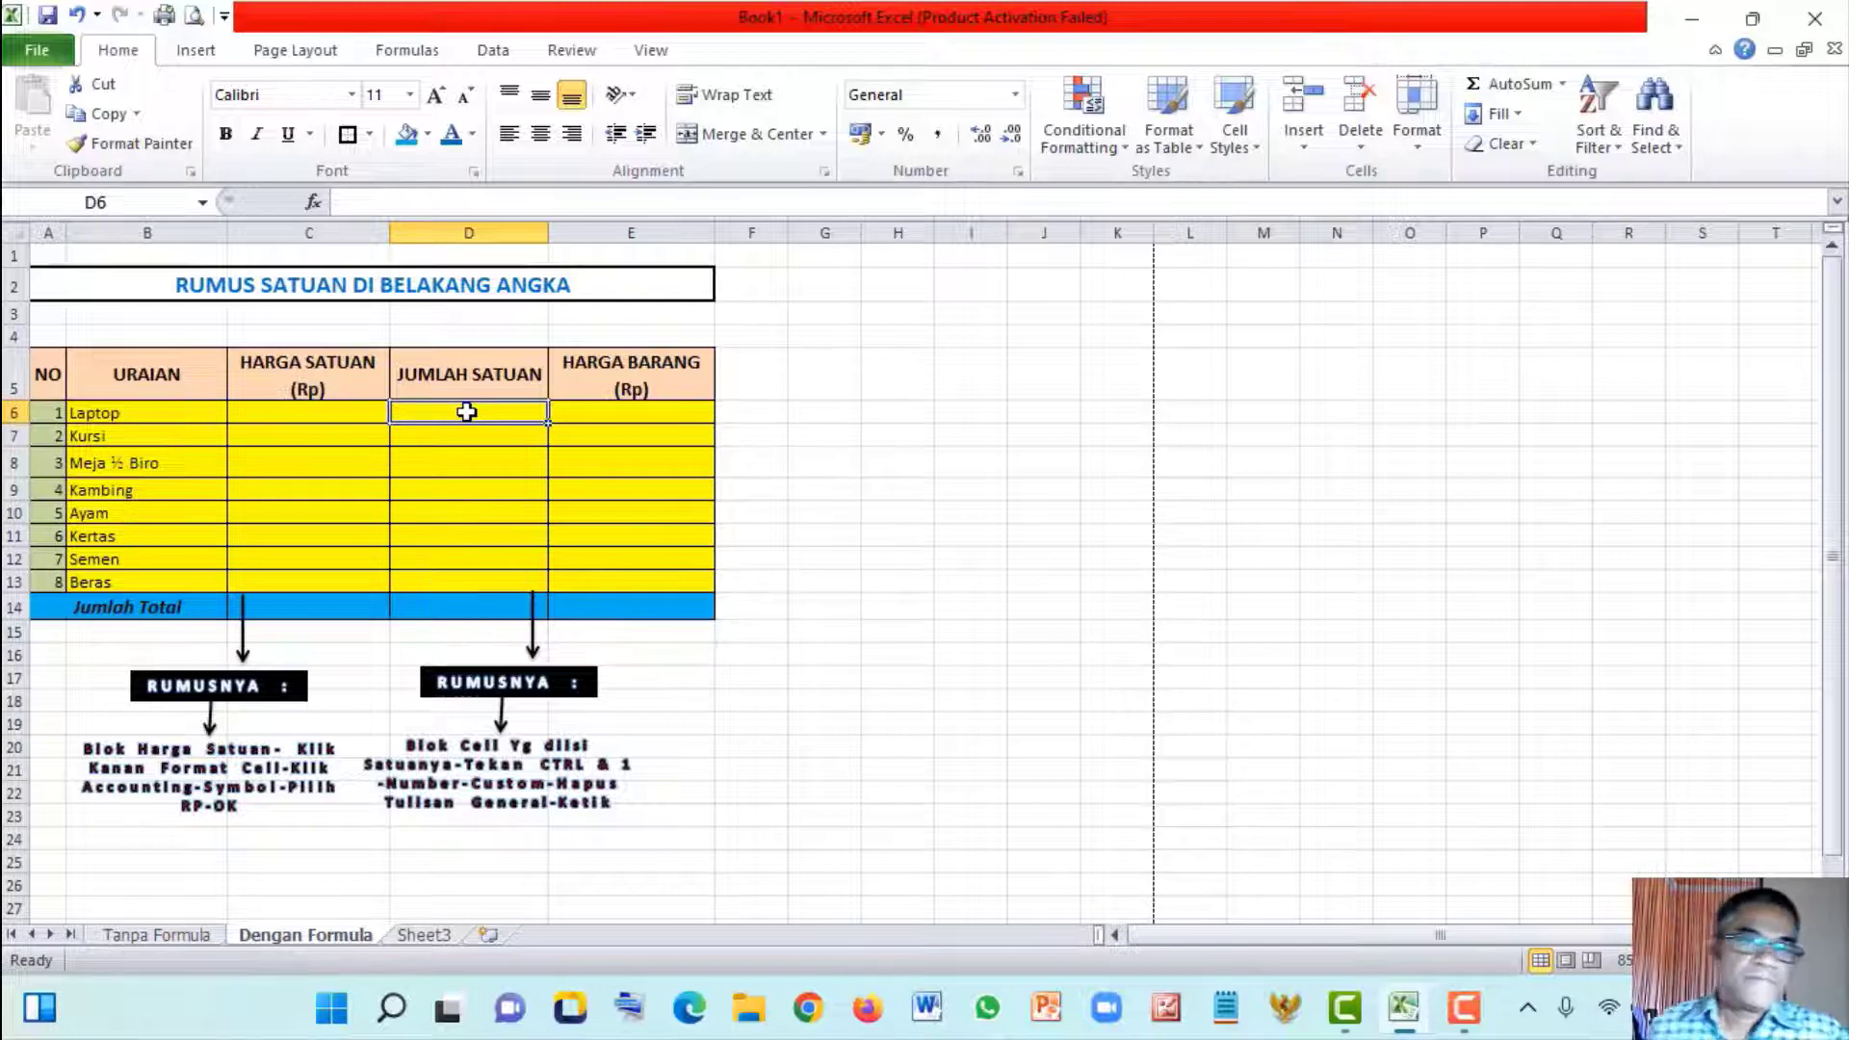
# Enter 10000000 as the HARGA SATUAN of the Laptop in C6
pyautogui.click(256, 414)
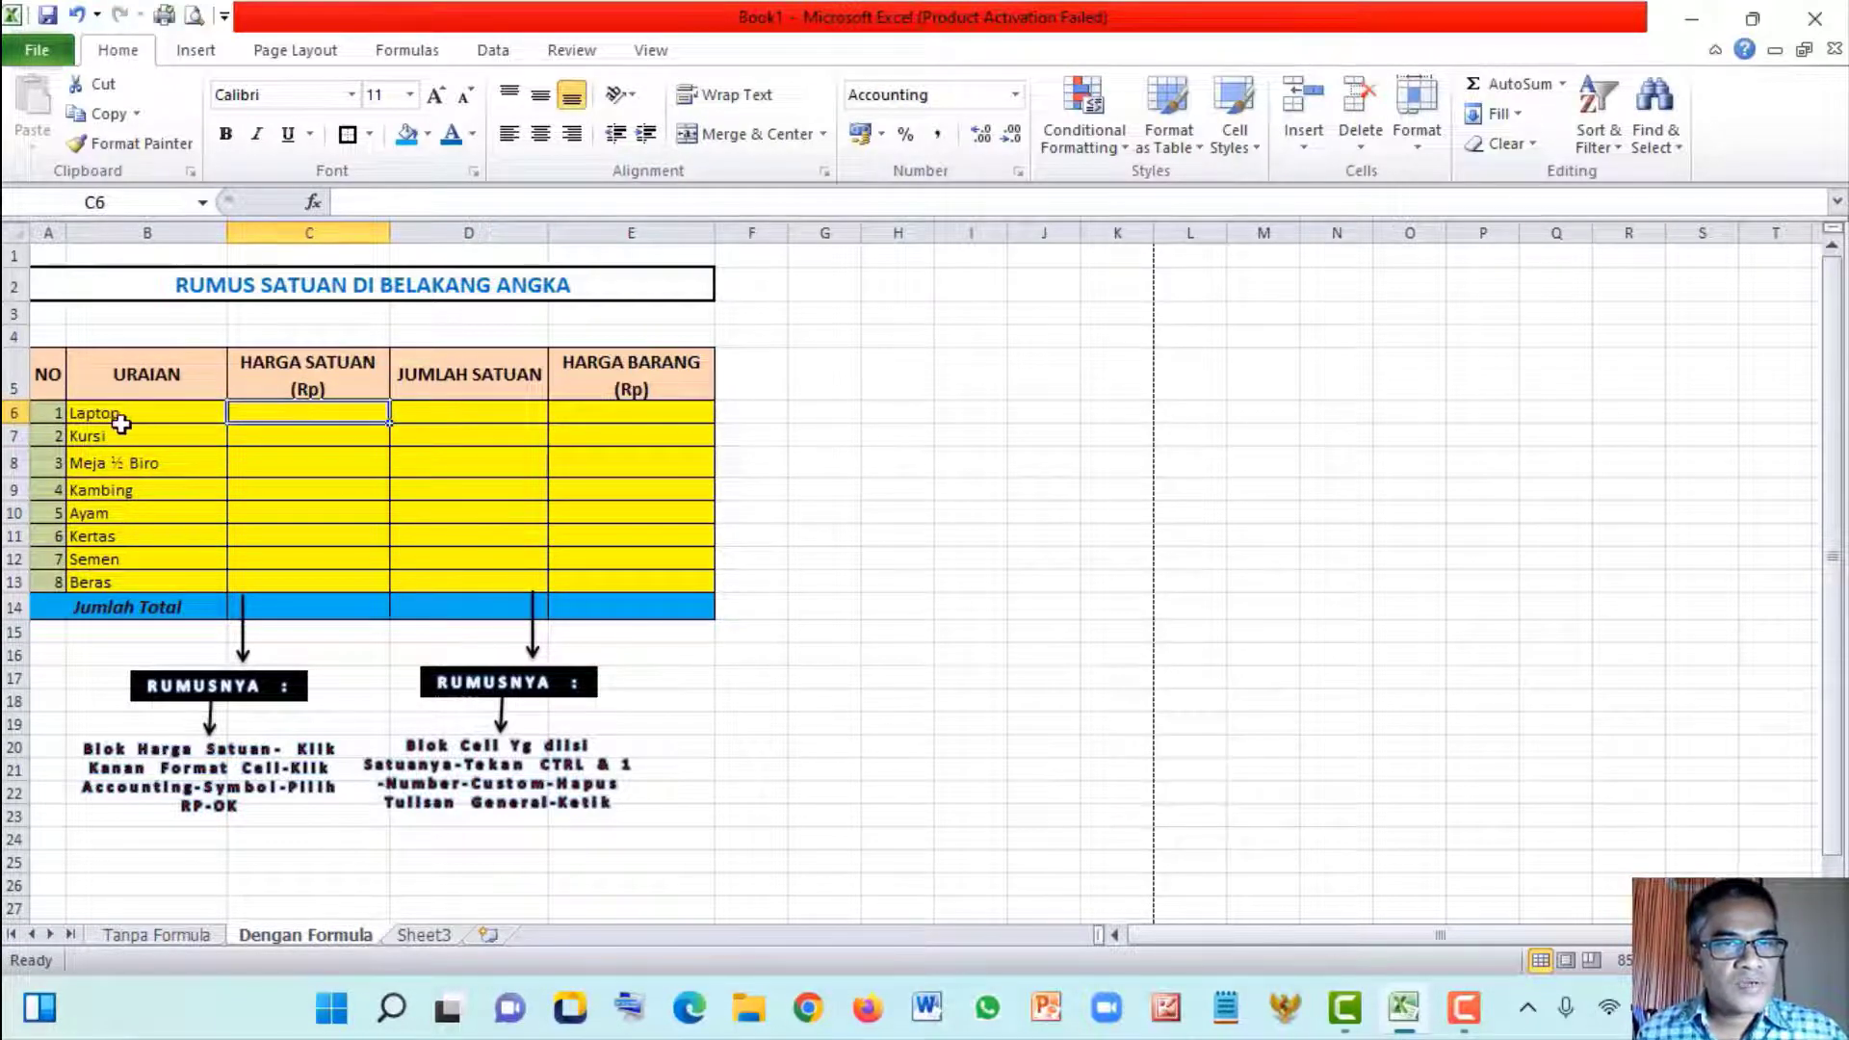
pyautogui.write('1')
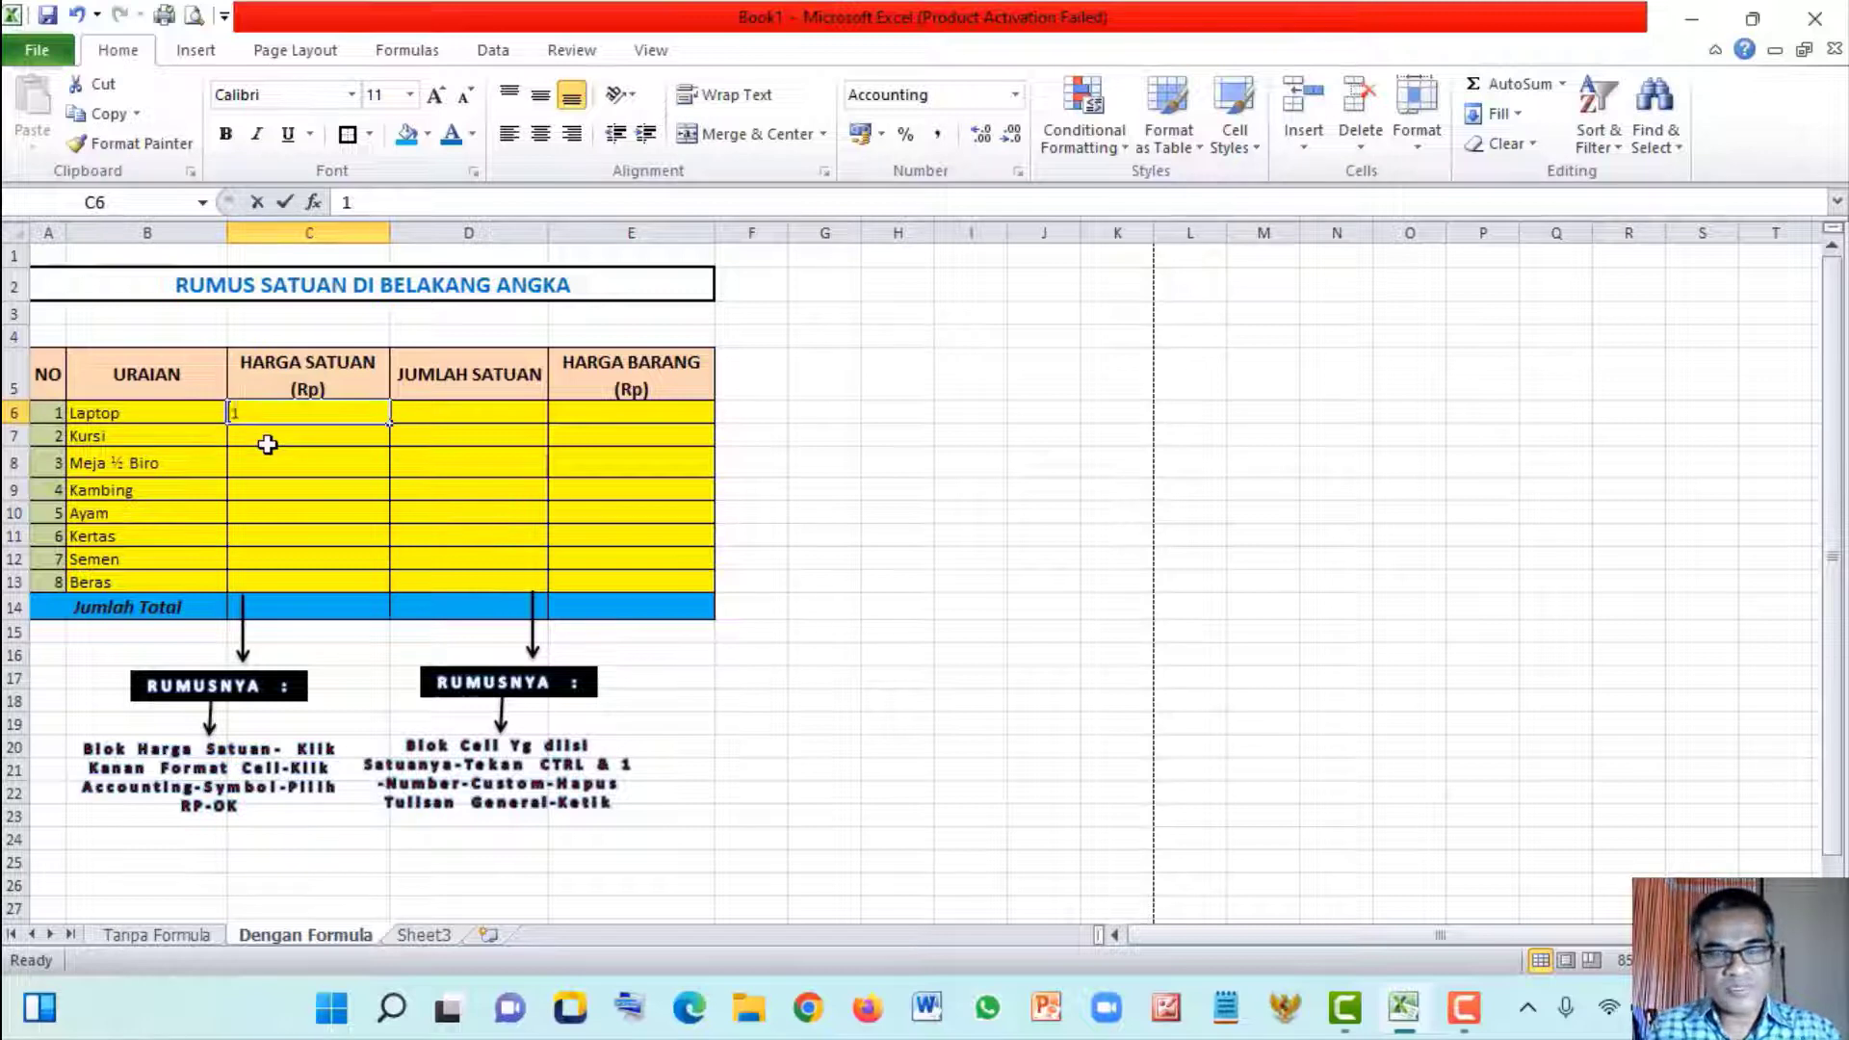
pyautogui.write('0000')
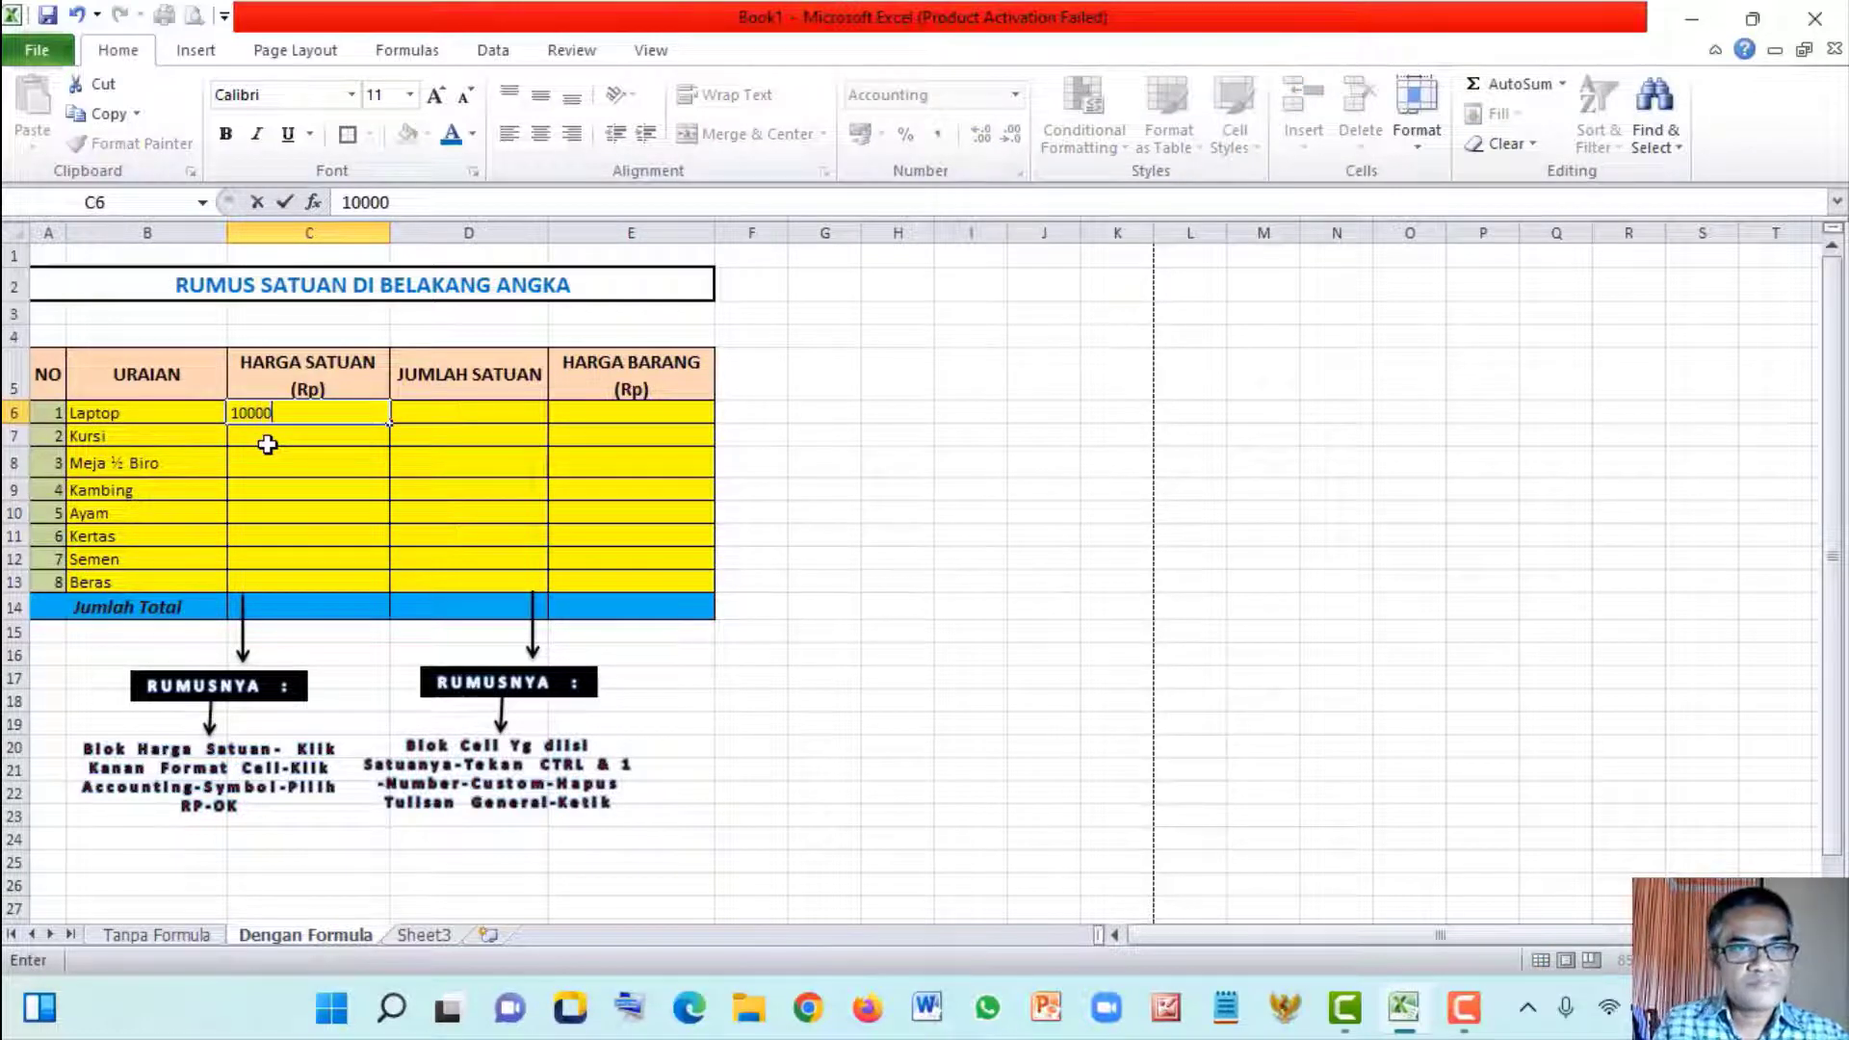
pyautogui.write('000')
pyautogui.press('Return')
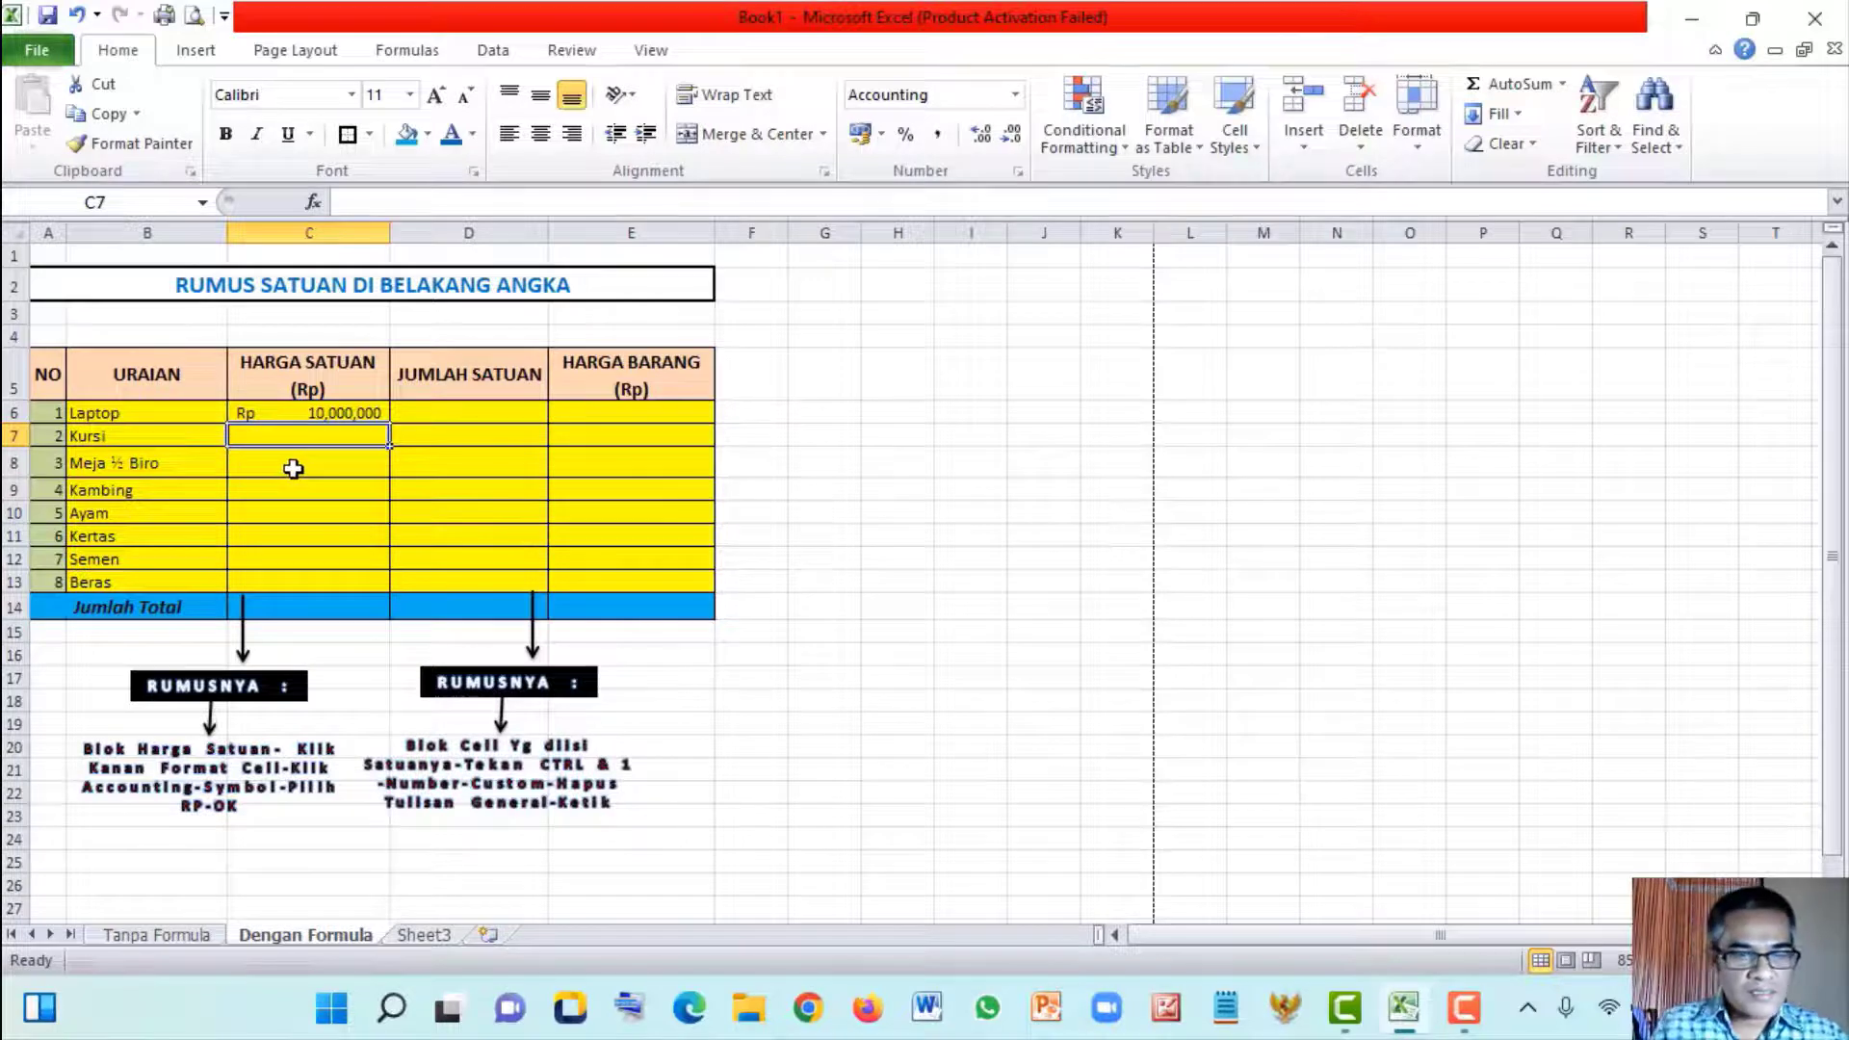
pyautogui.write('20')
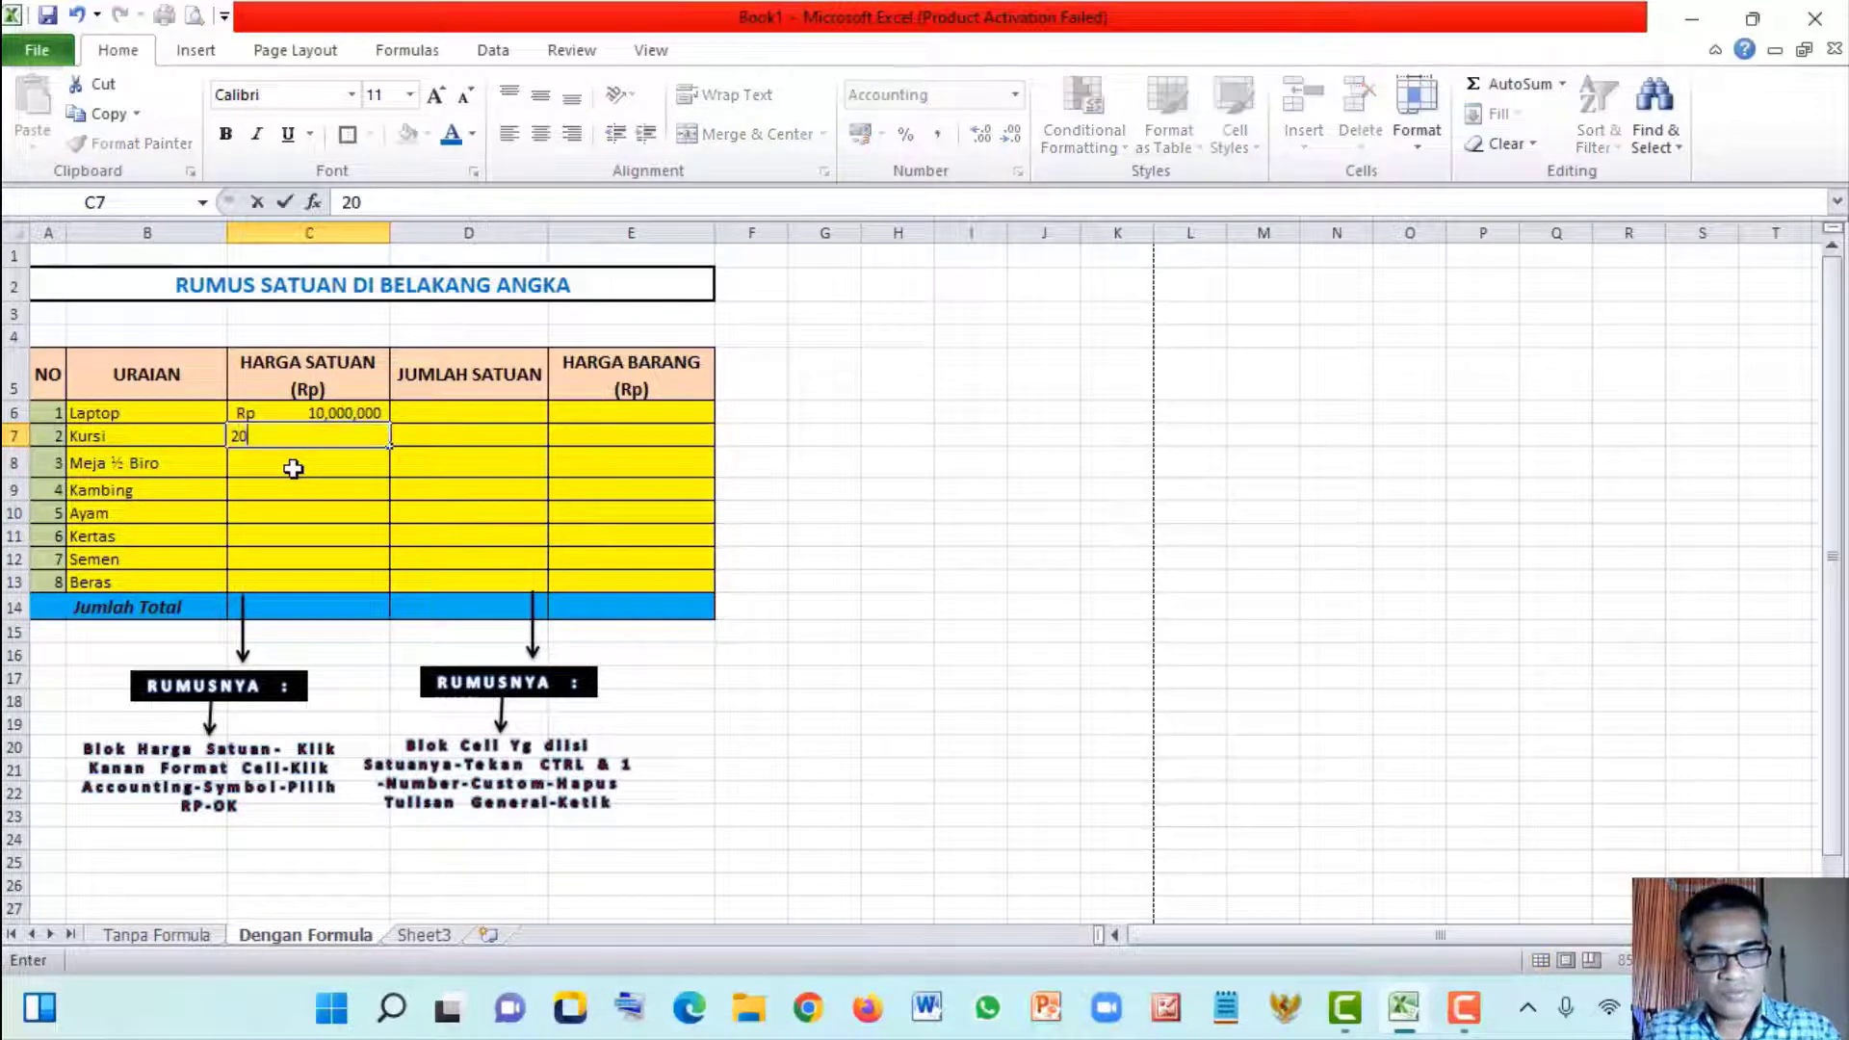
pyautogui.write('000000')
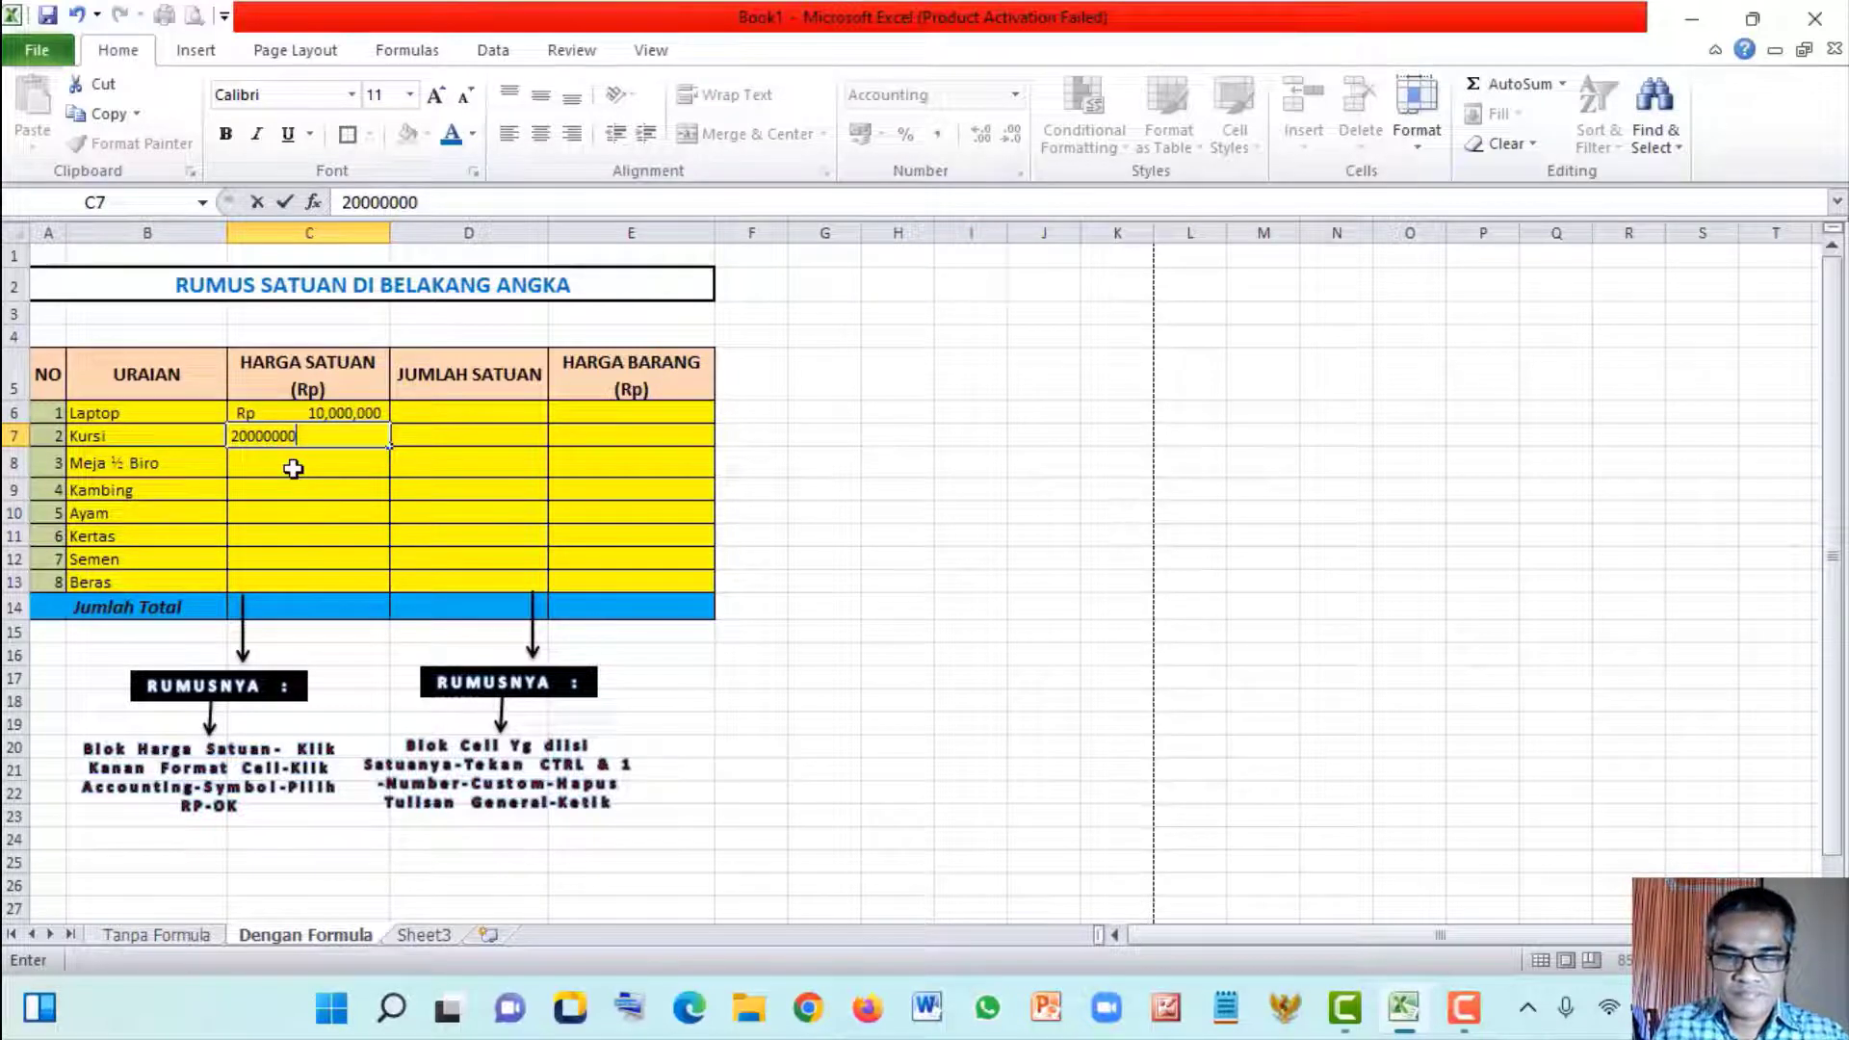
pyautogui.press('Return')
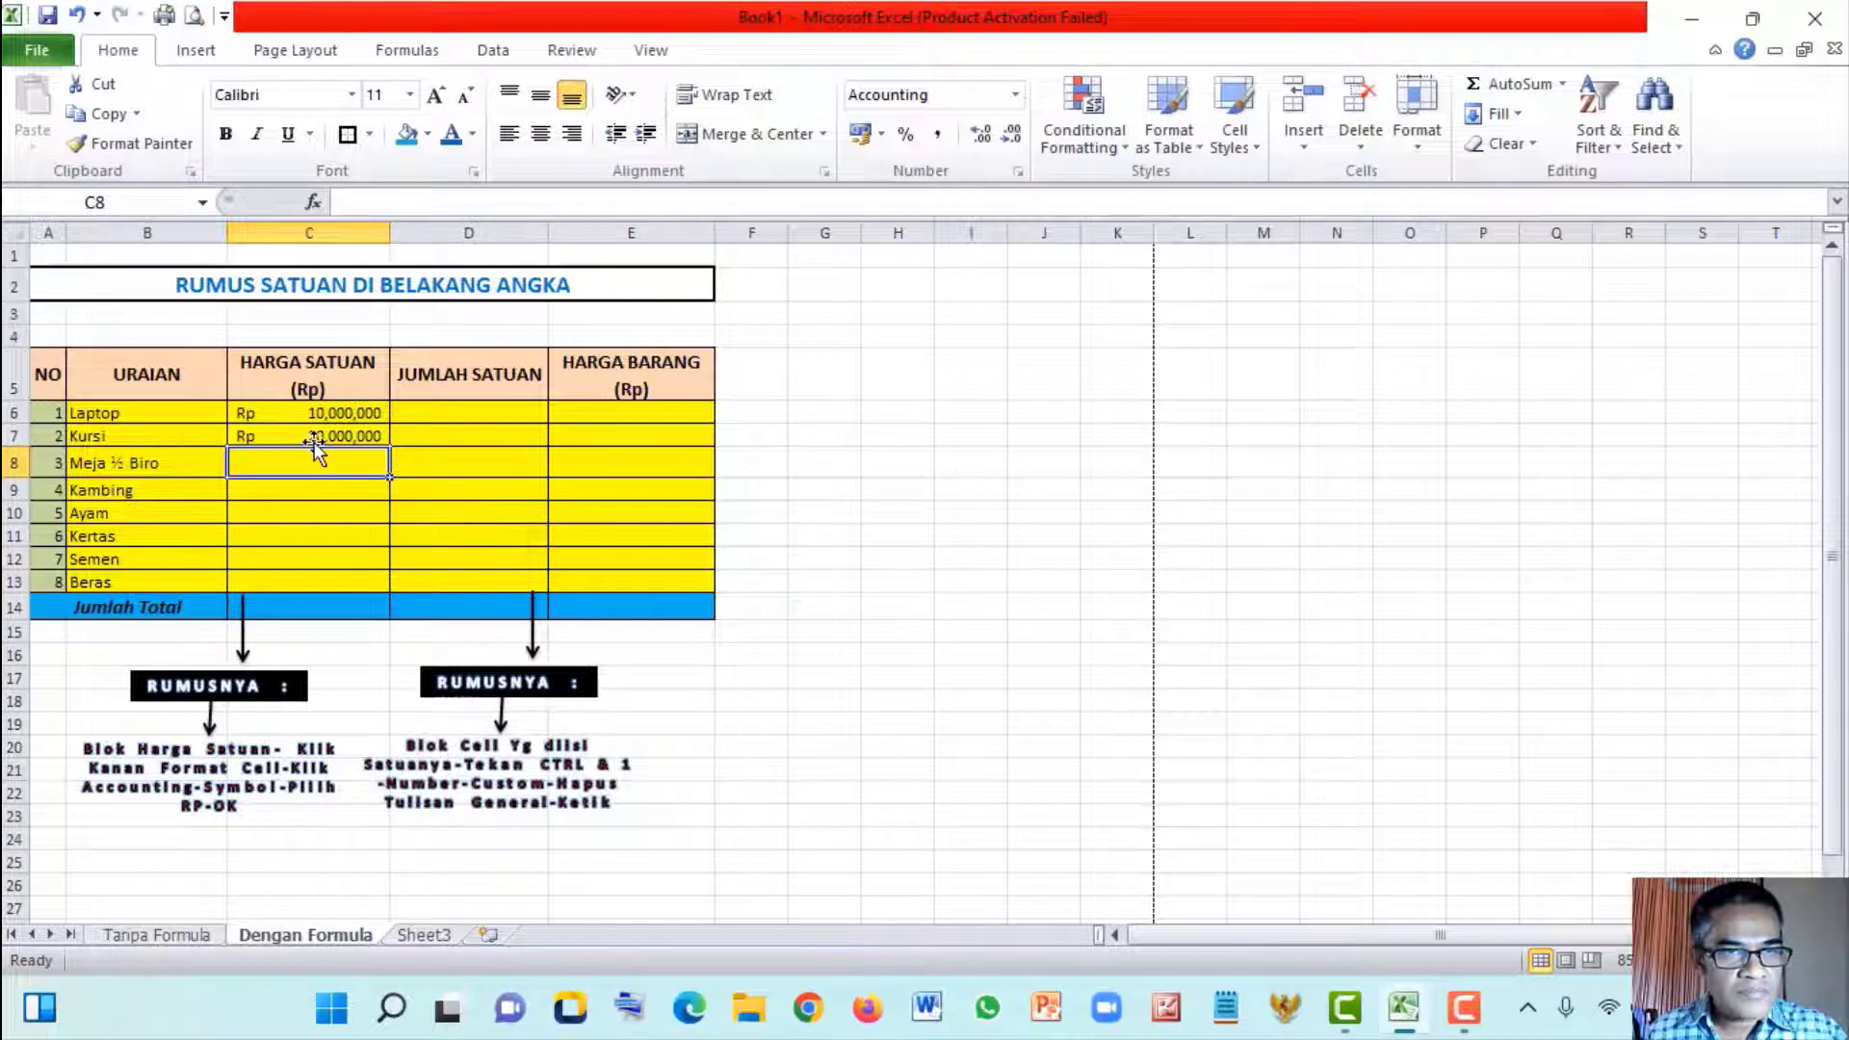
# Set the HARGA SATUAN to 200000 for Kursi in C7 and 300000 for Meja ½ Biro in C8
pyautogui.click(315, 434)
pyautogui.write('200')
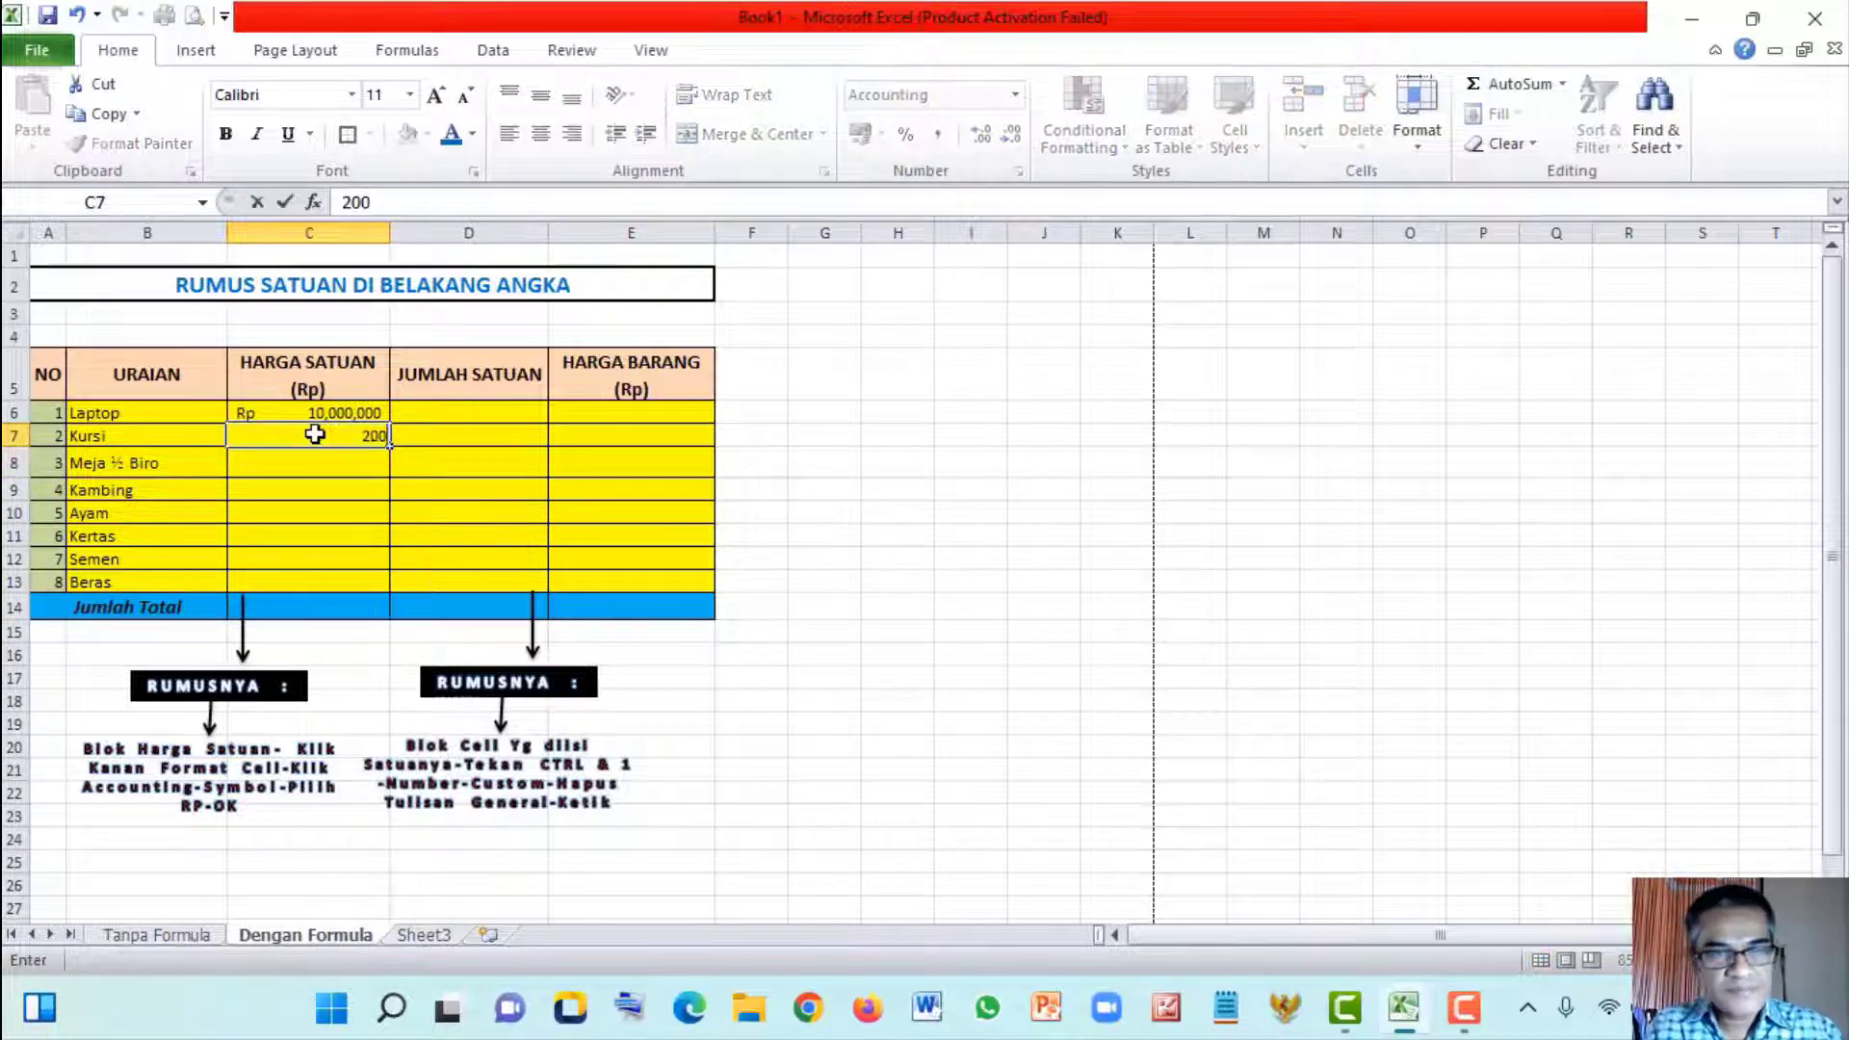
pyautogui.write(',000')
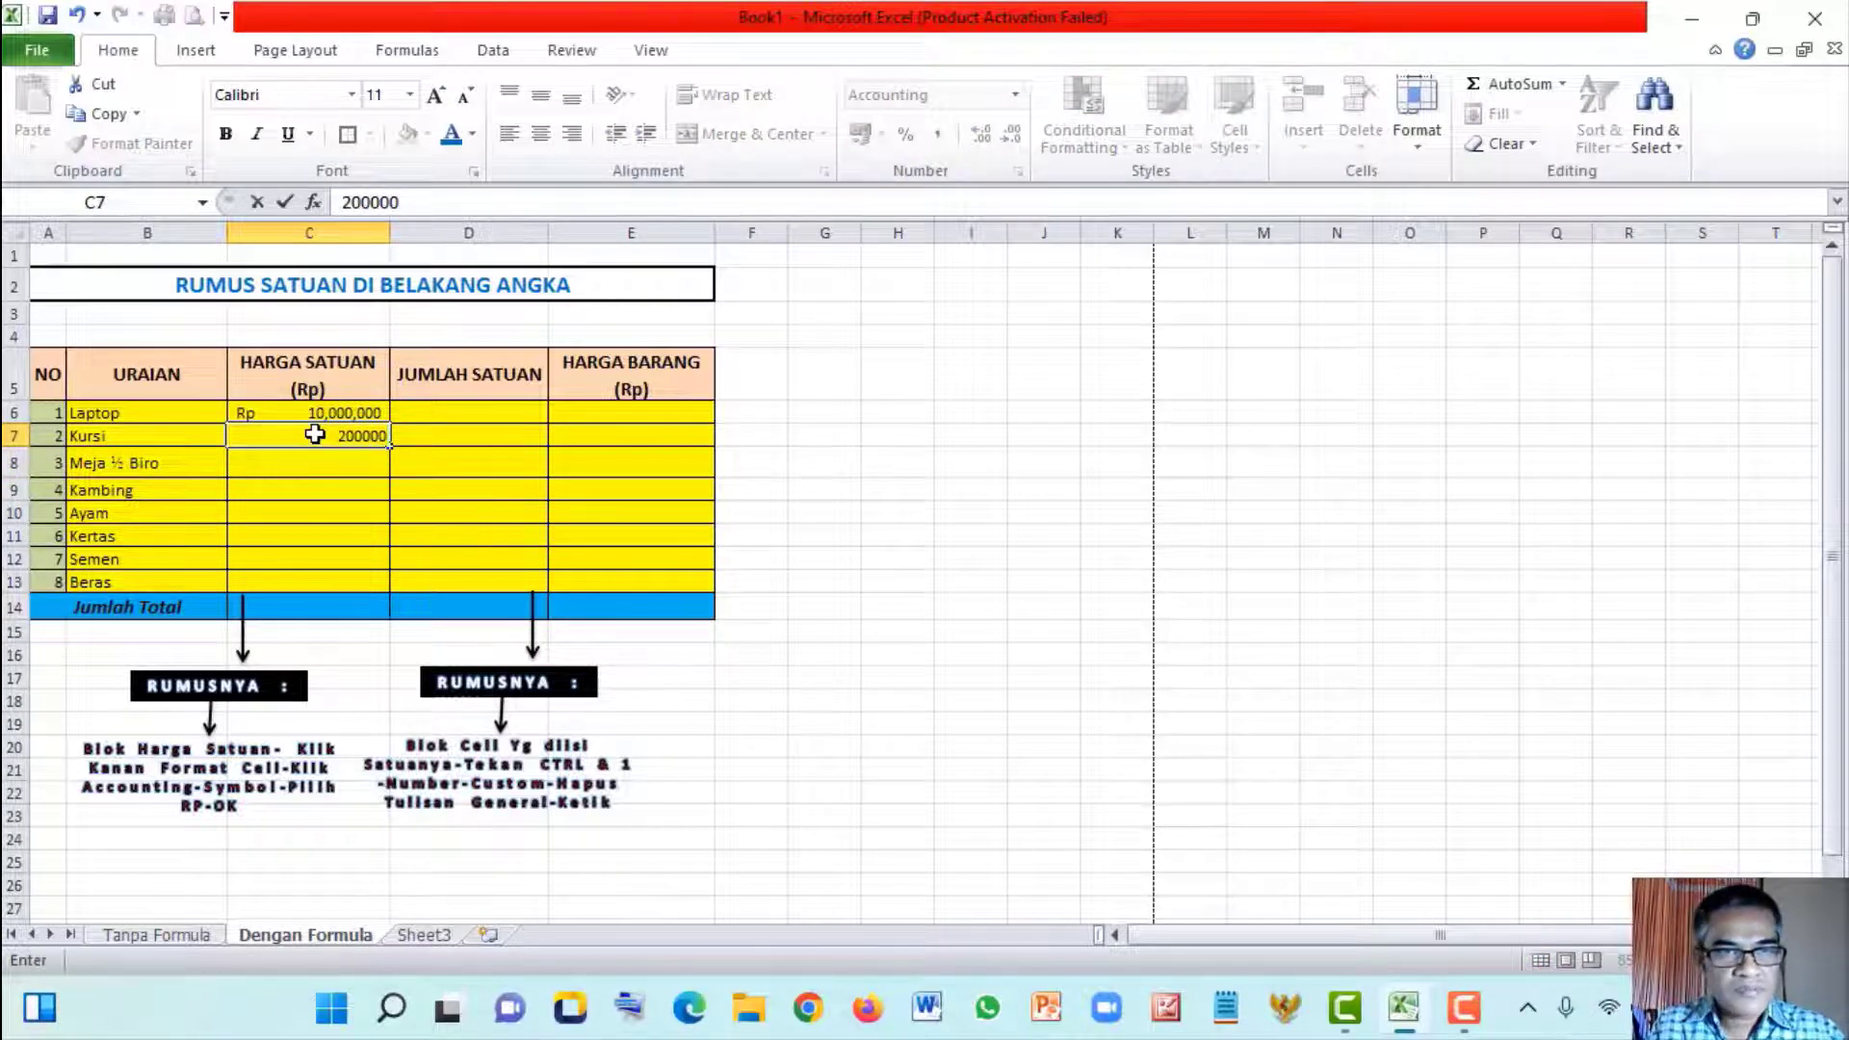
pyautogui.press('Return')
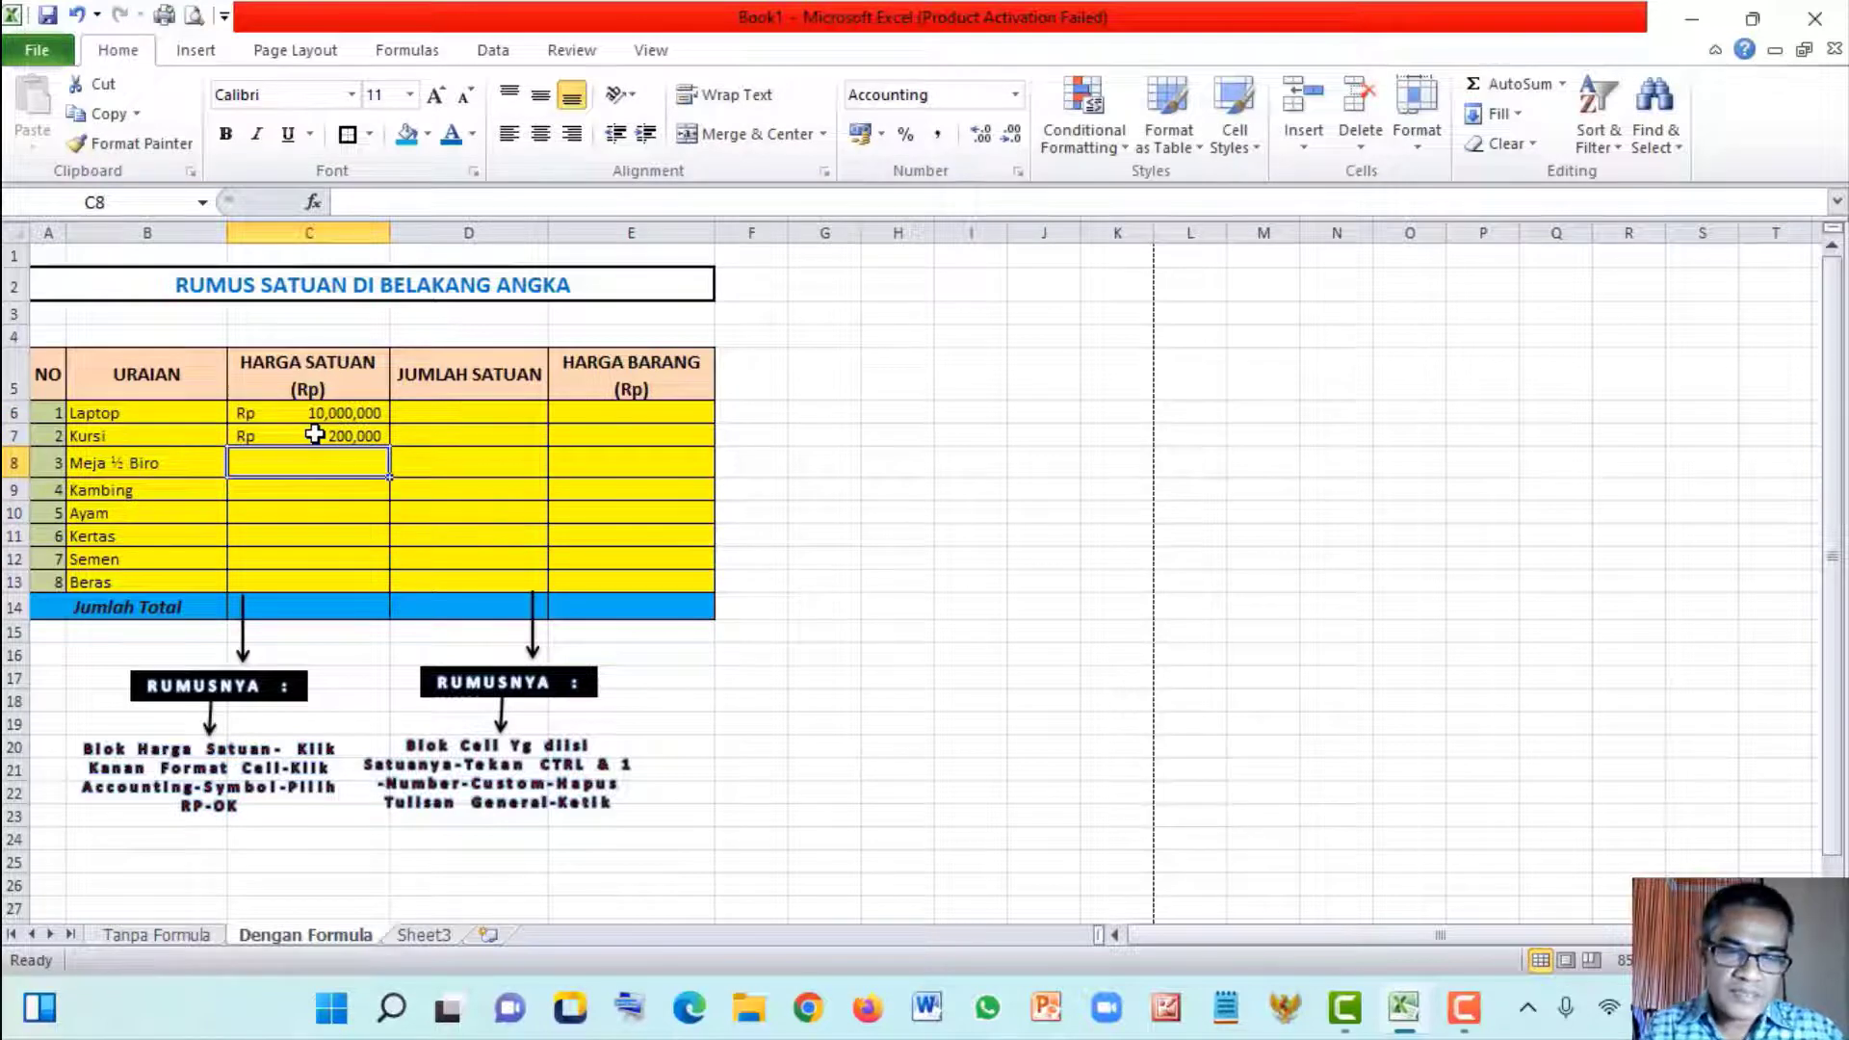
pyautogui.write('300')
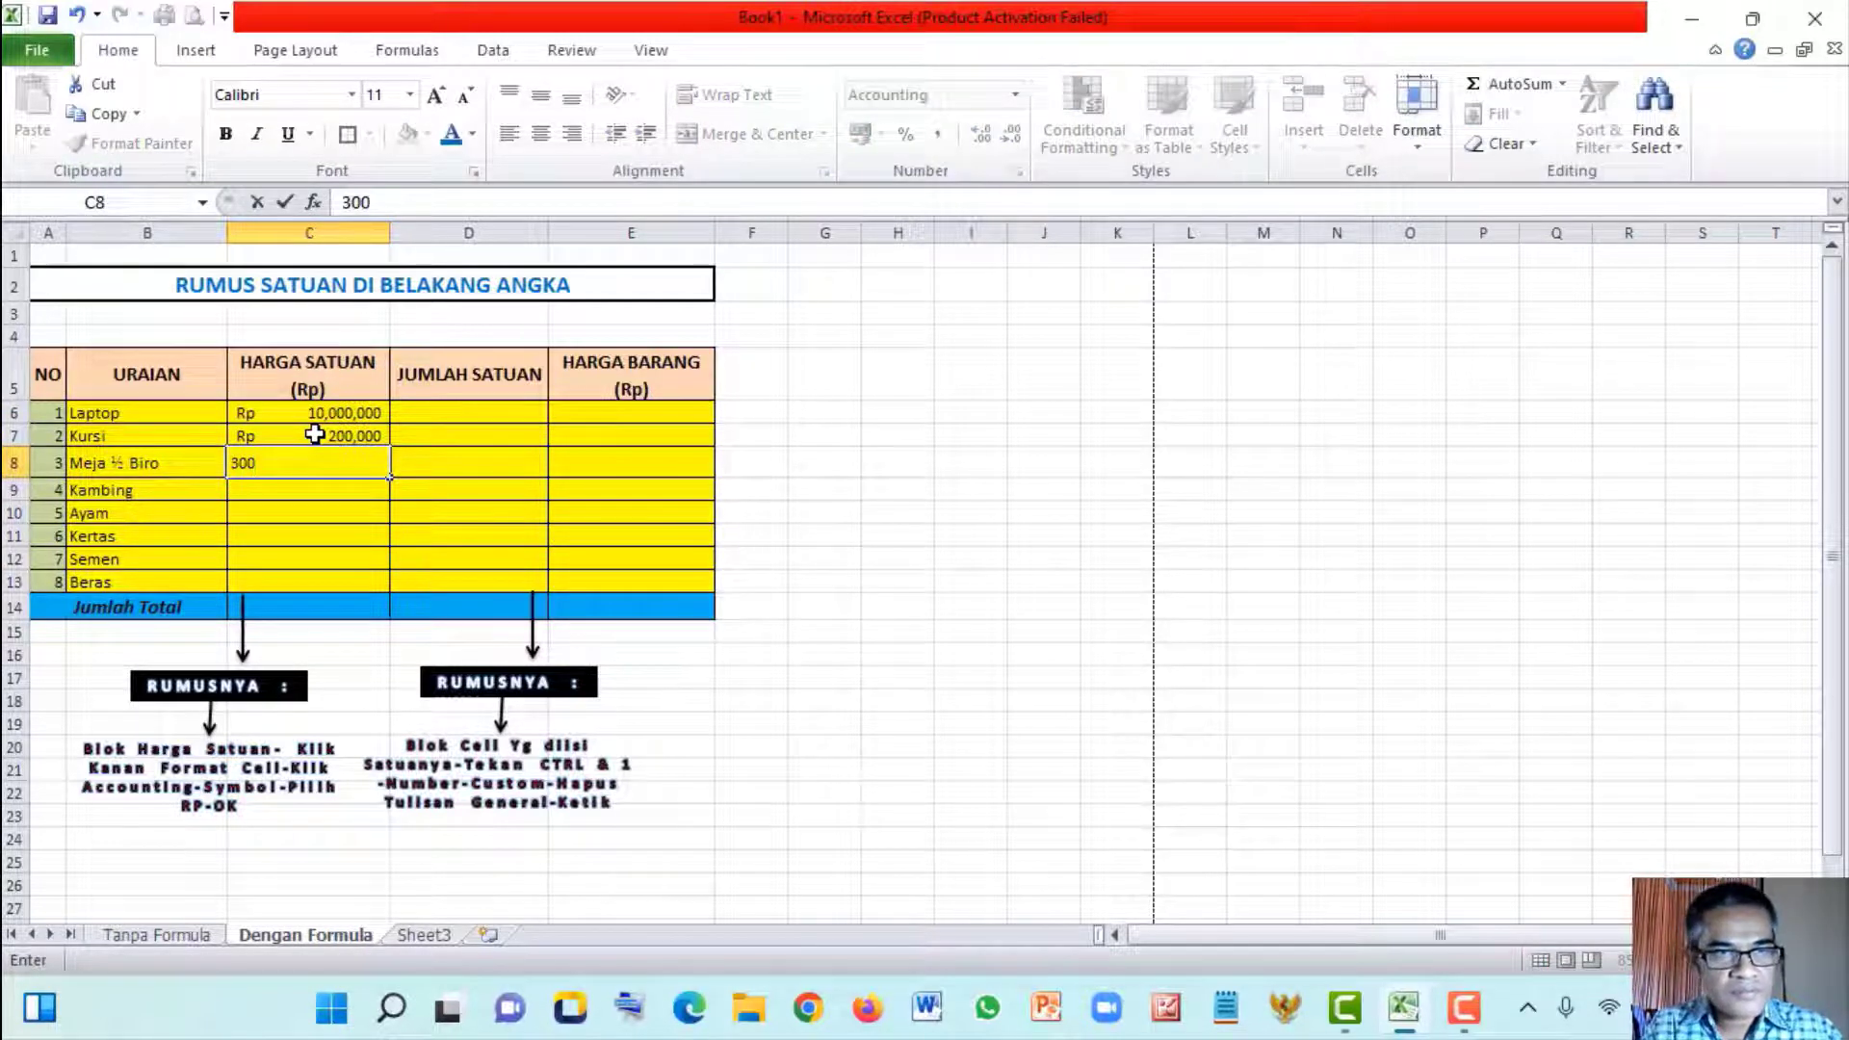
pyautogui.write(',000')
pyautogui.press('Return')
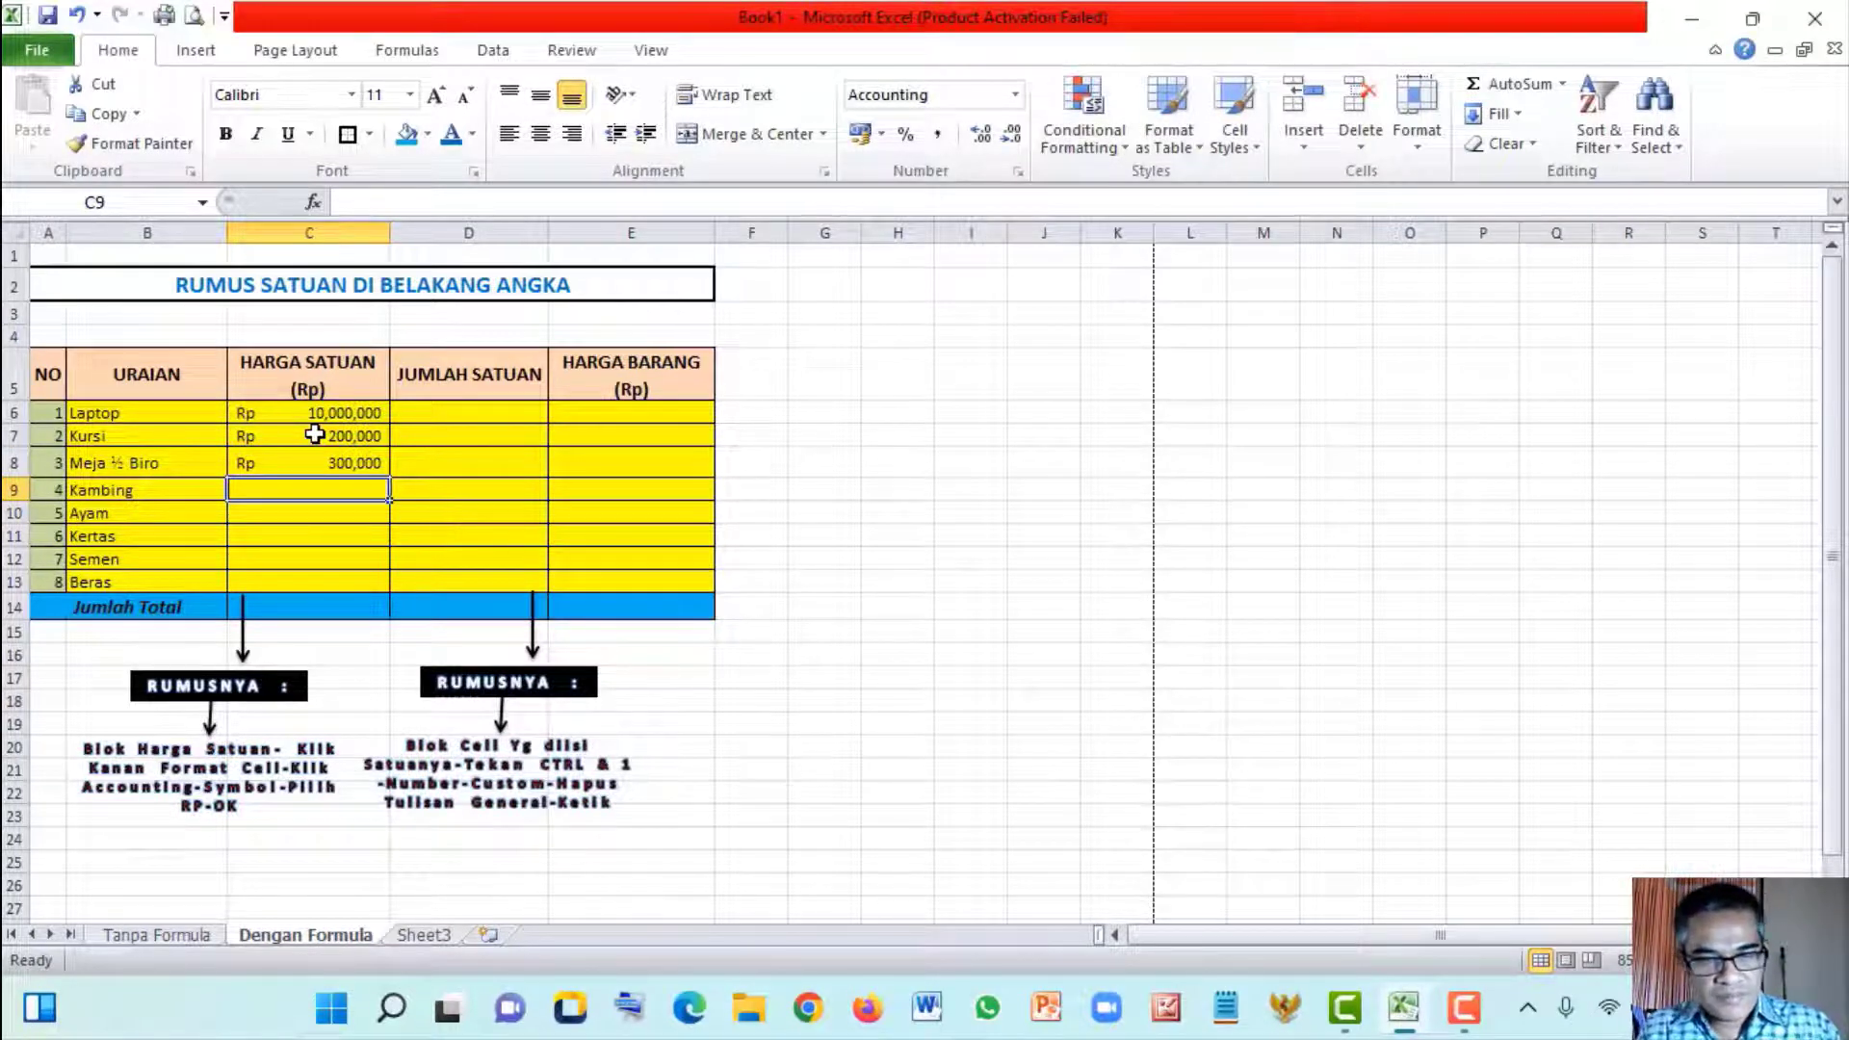
# Enter HARGA SATUAN values of 2000000 for Kambing in C9 and 150000 for Ayam in C10
pyautogui.write('2,0')
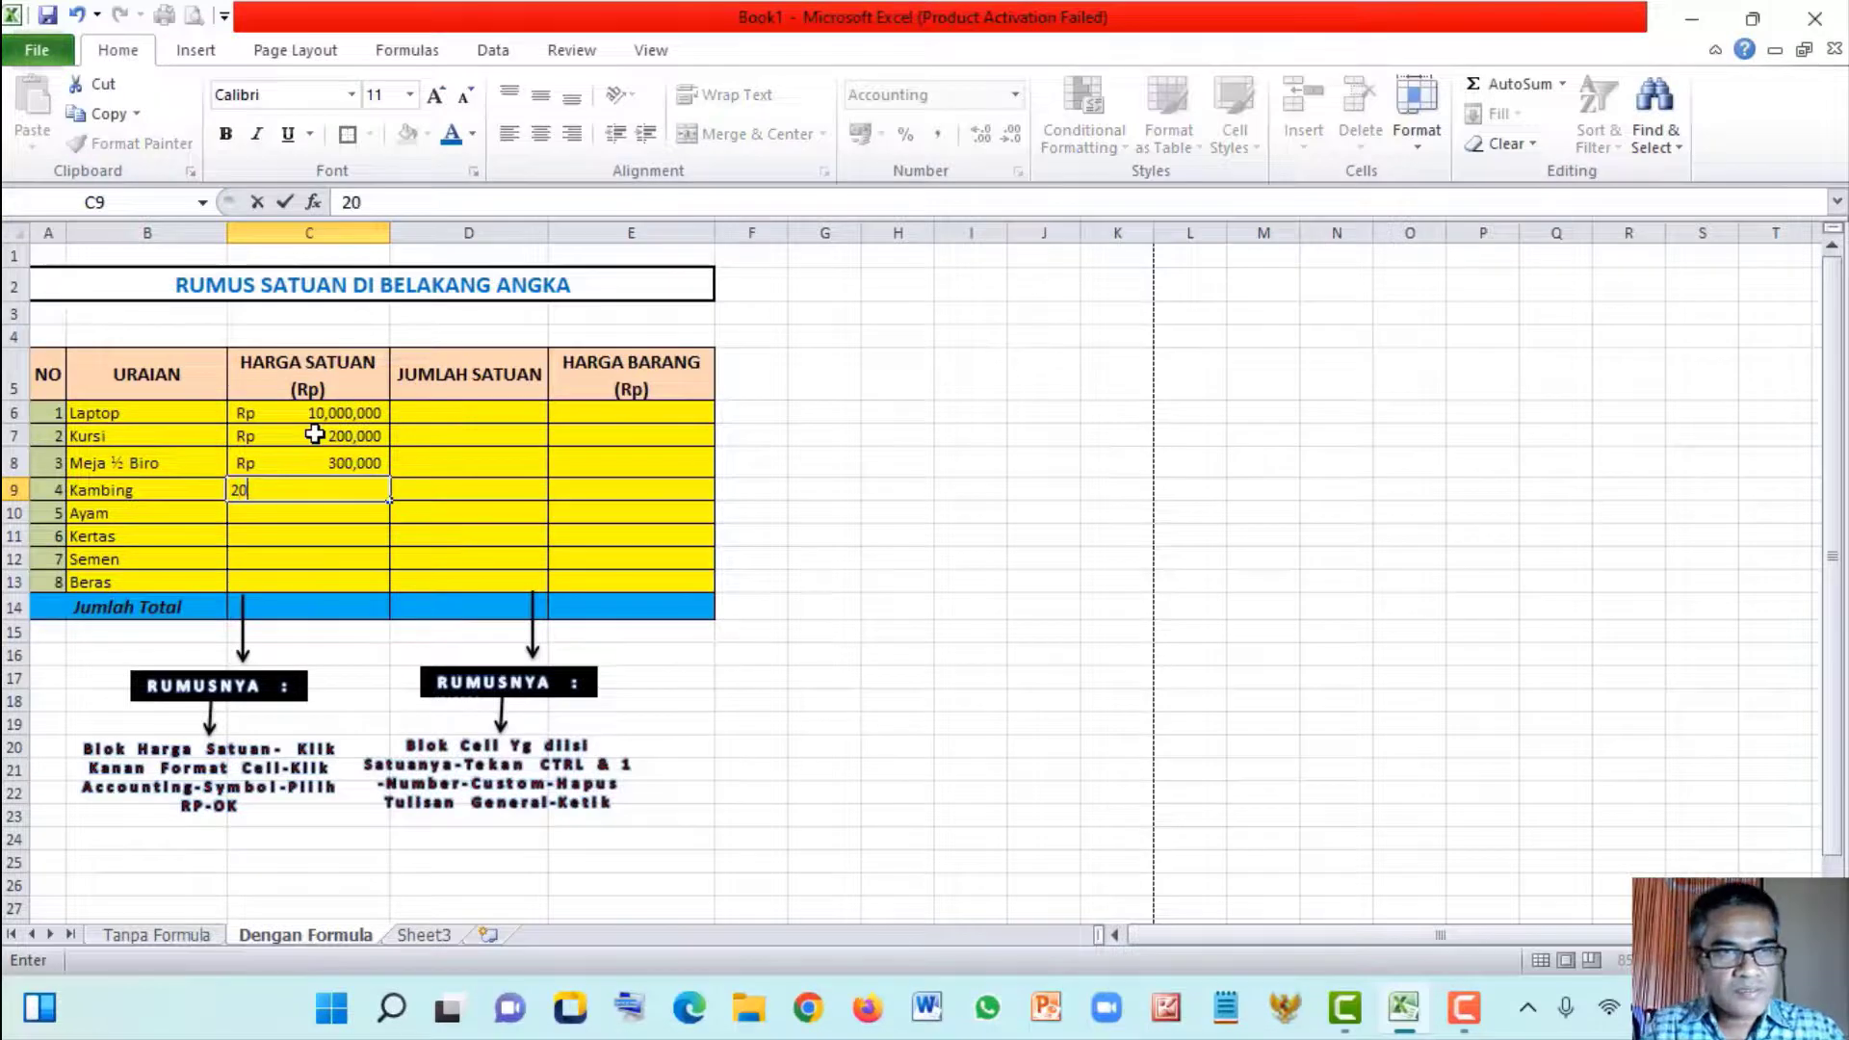
pyautogui.write('00')
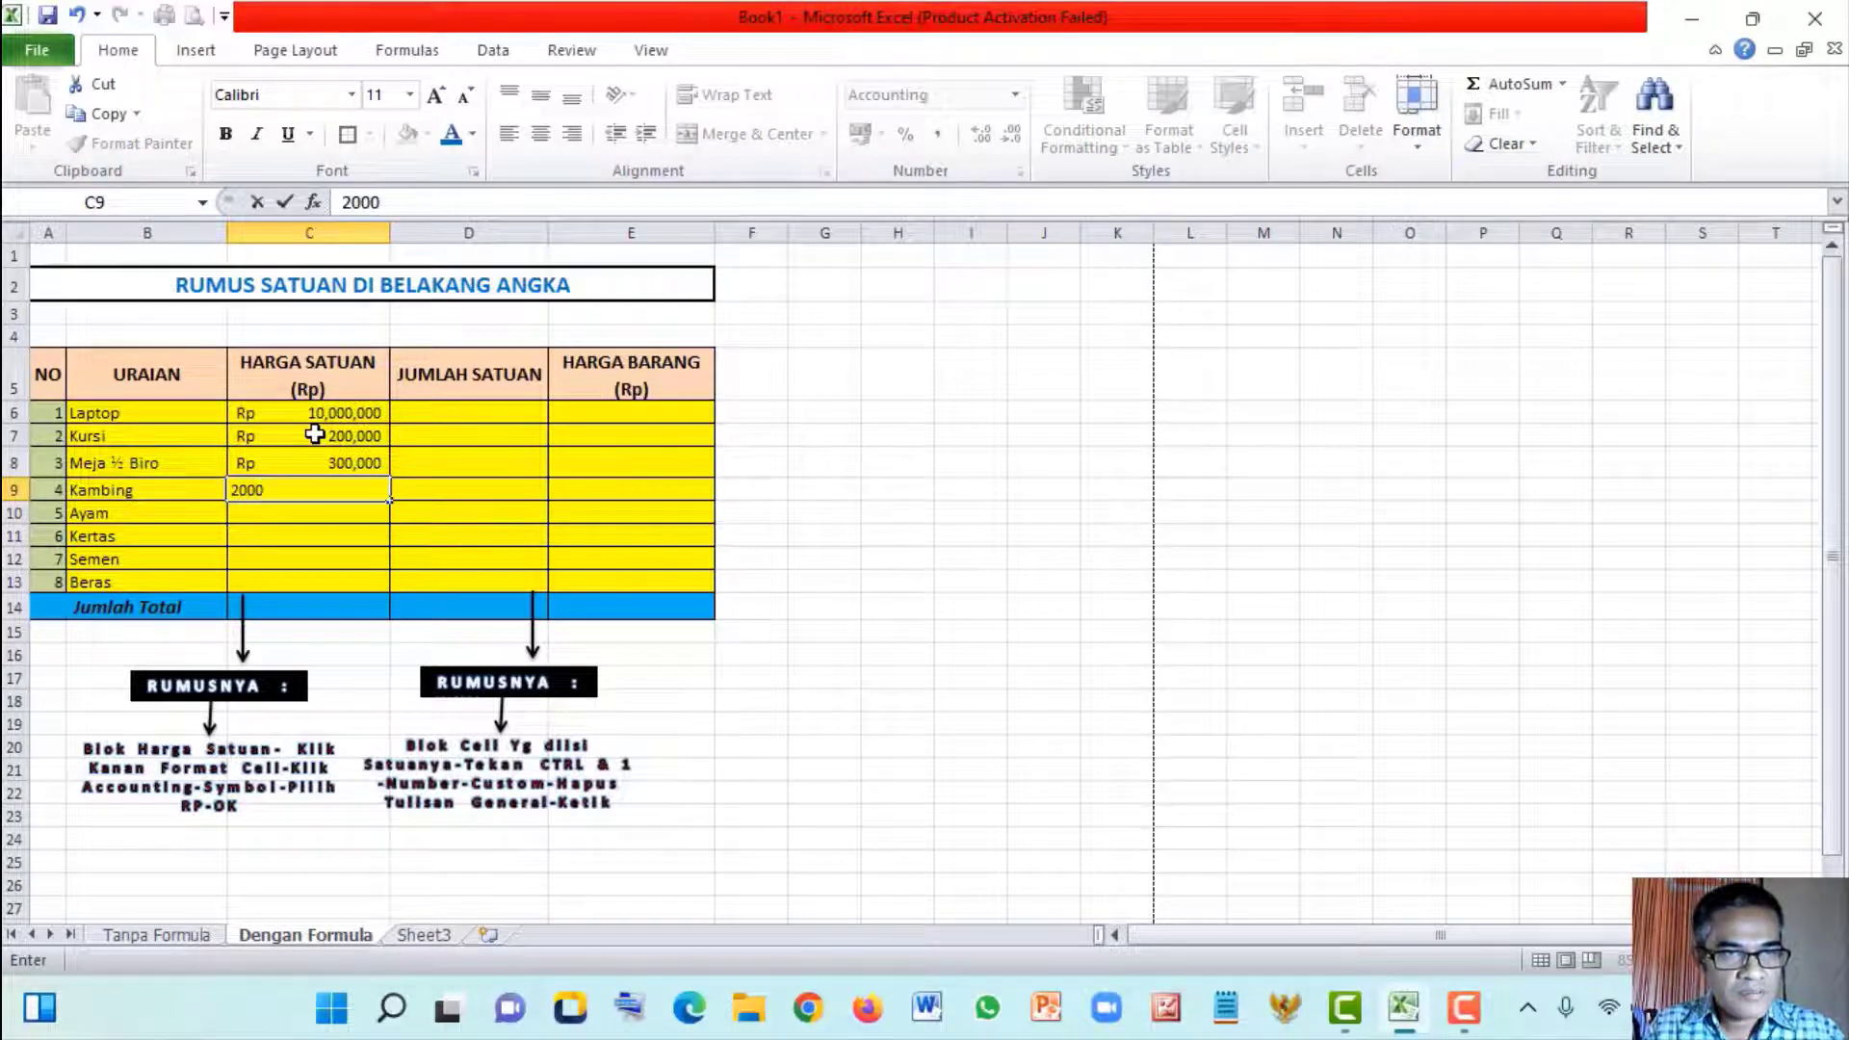
pyautogui.write(',000')
pyautogui.press('Return')
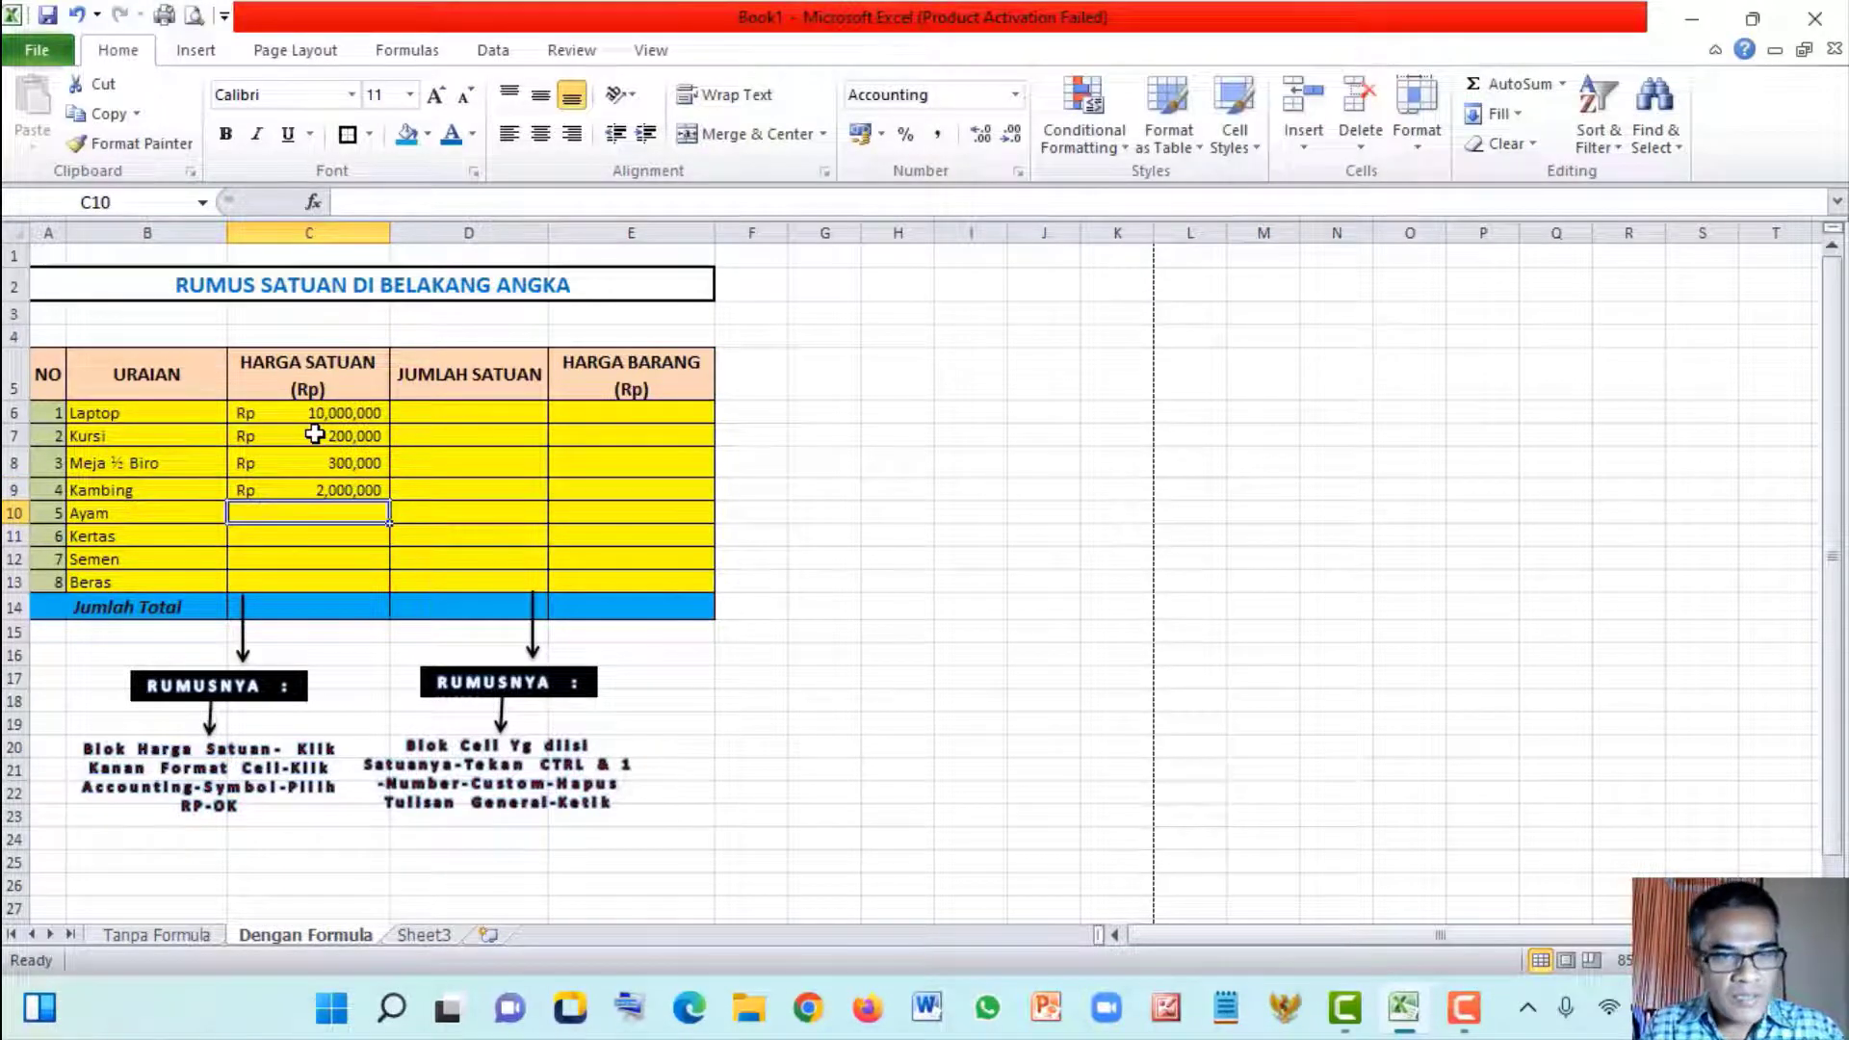
pyautogui.write('150')
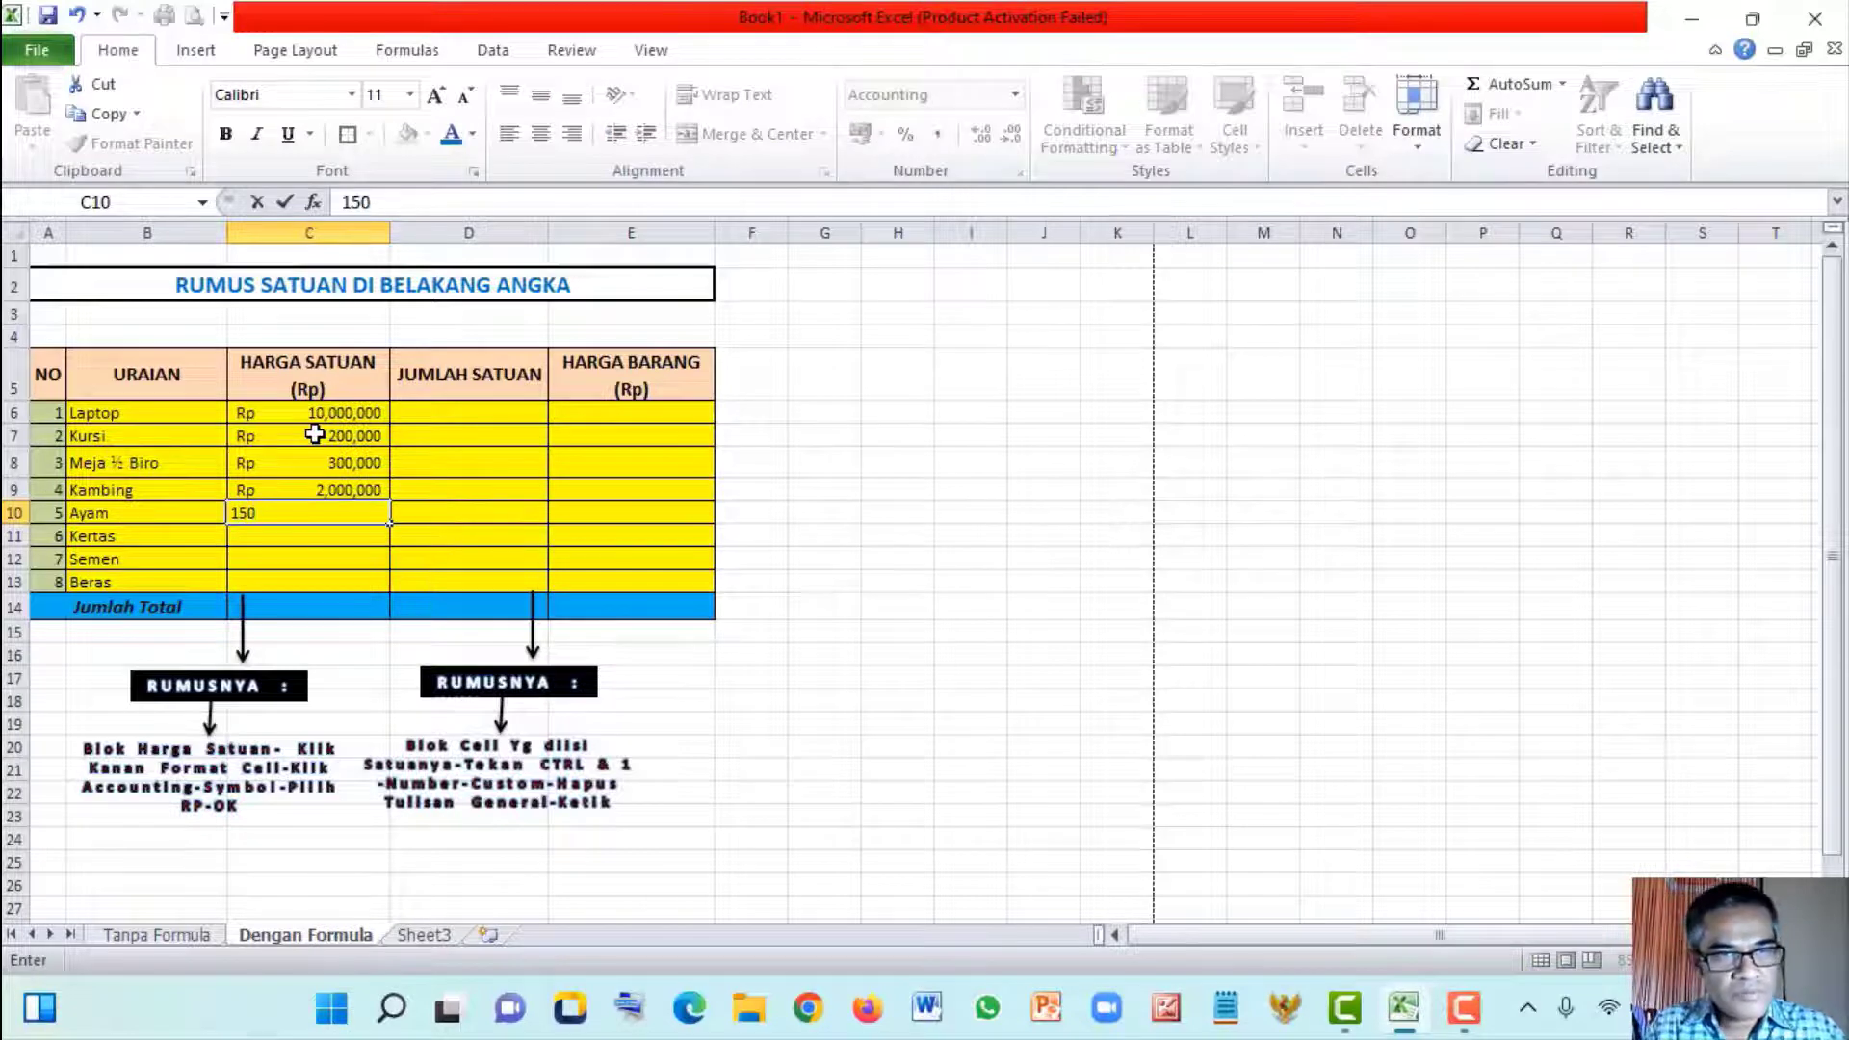
pyautogui.write('000')
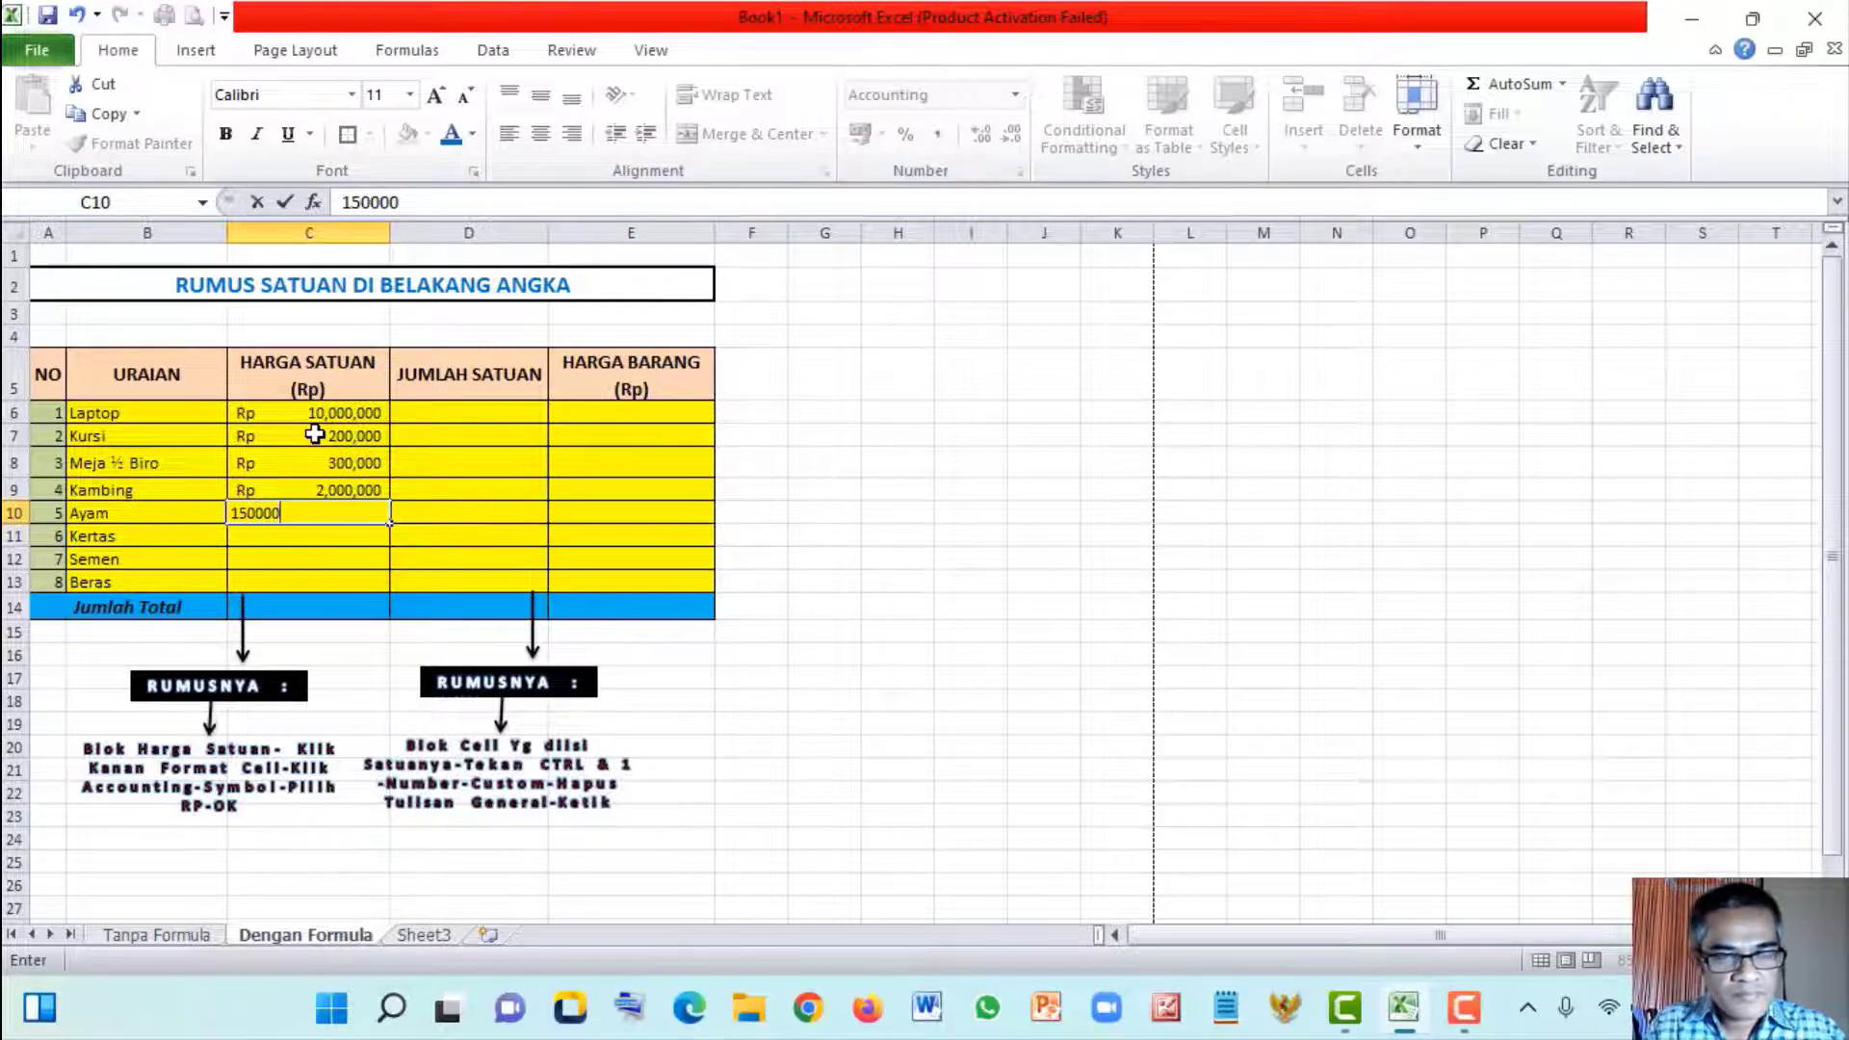
pyautogui.press('Return')
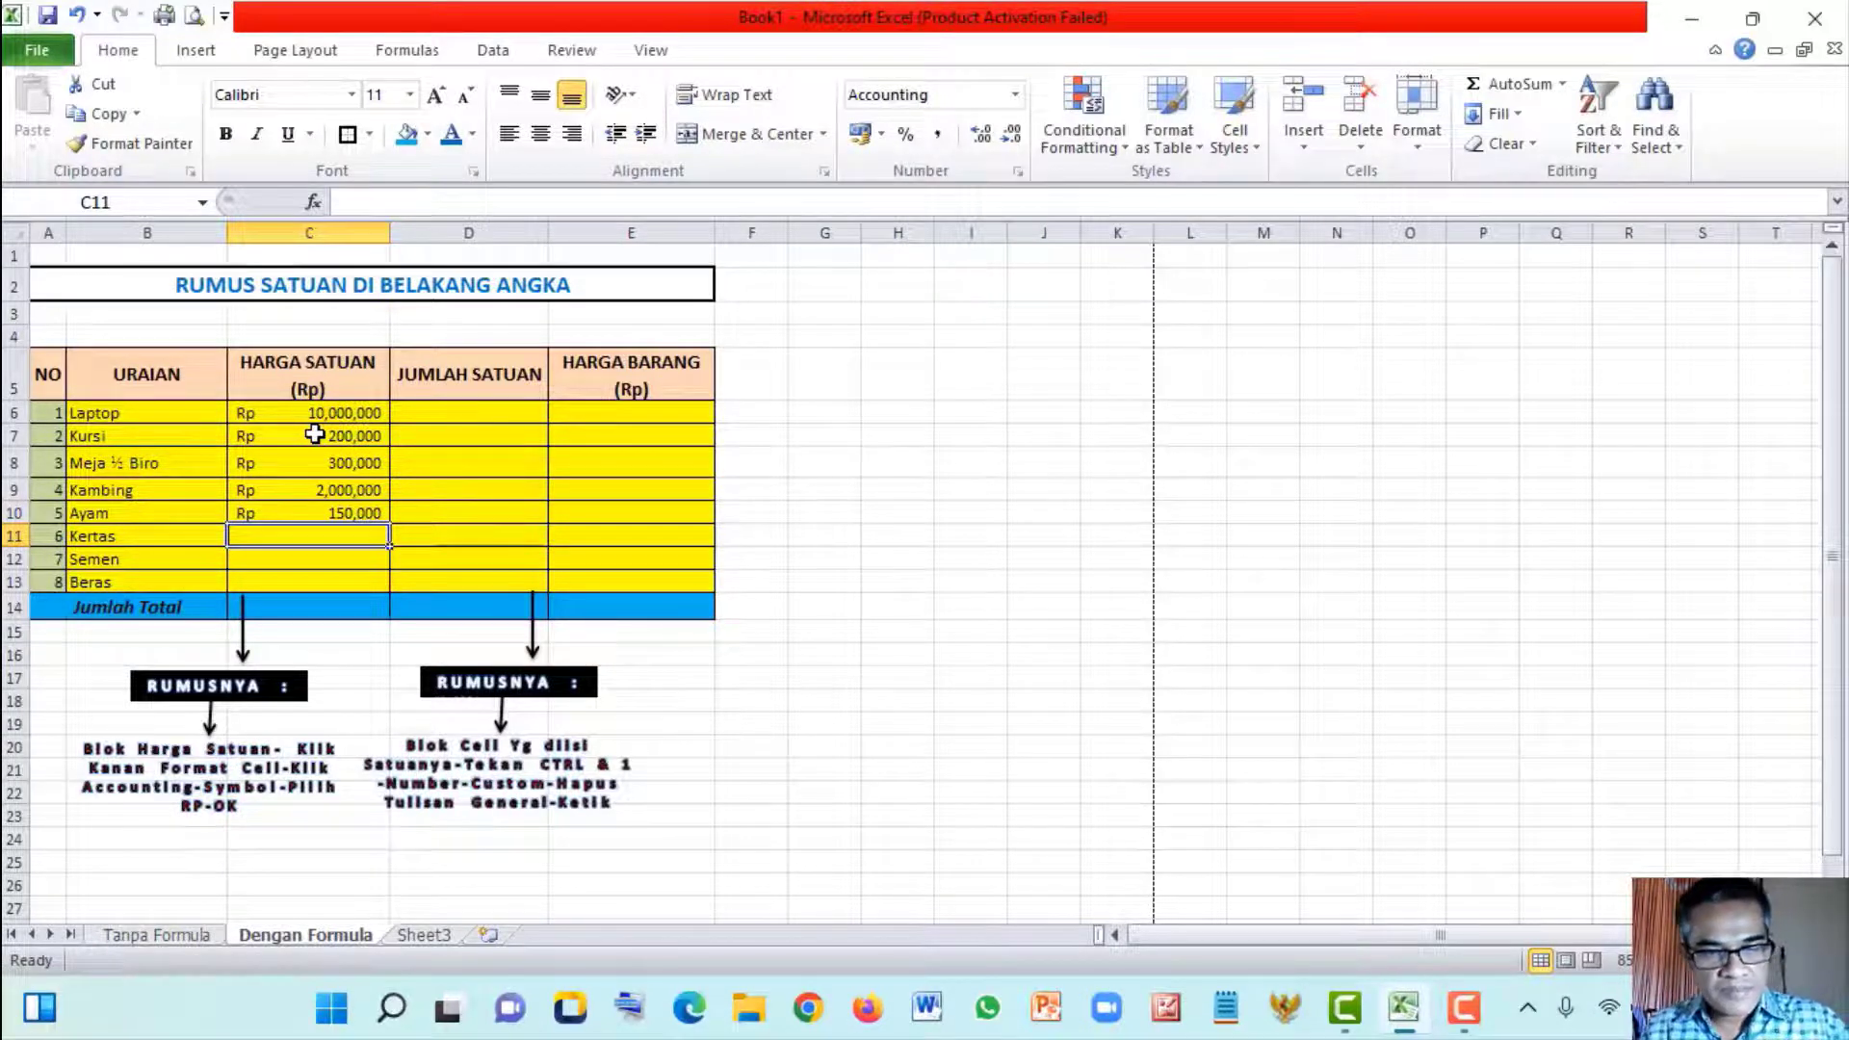
# Enter HARGA SATUAN values of 35000 for Kertas in C11 and 45000 for Semen in C12
pyautogui.write('35,0')
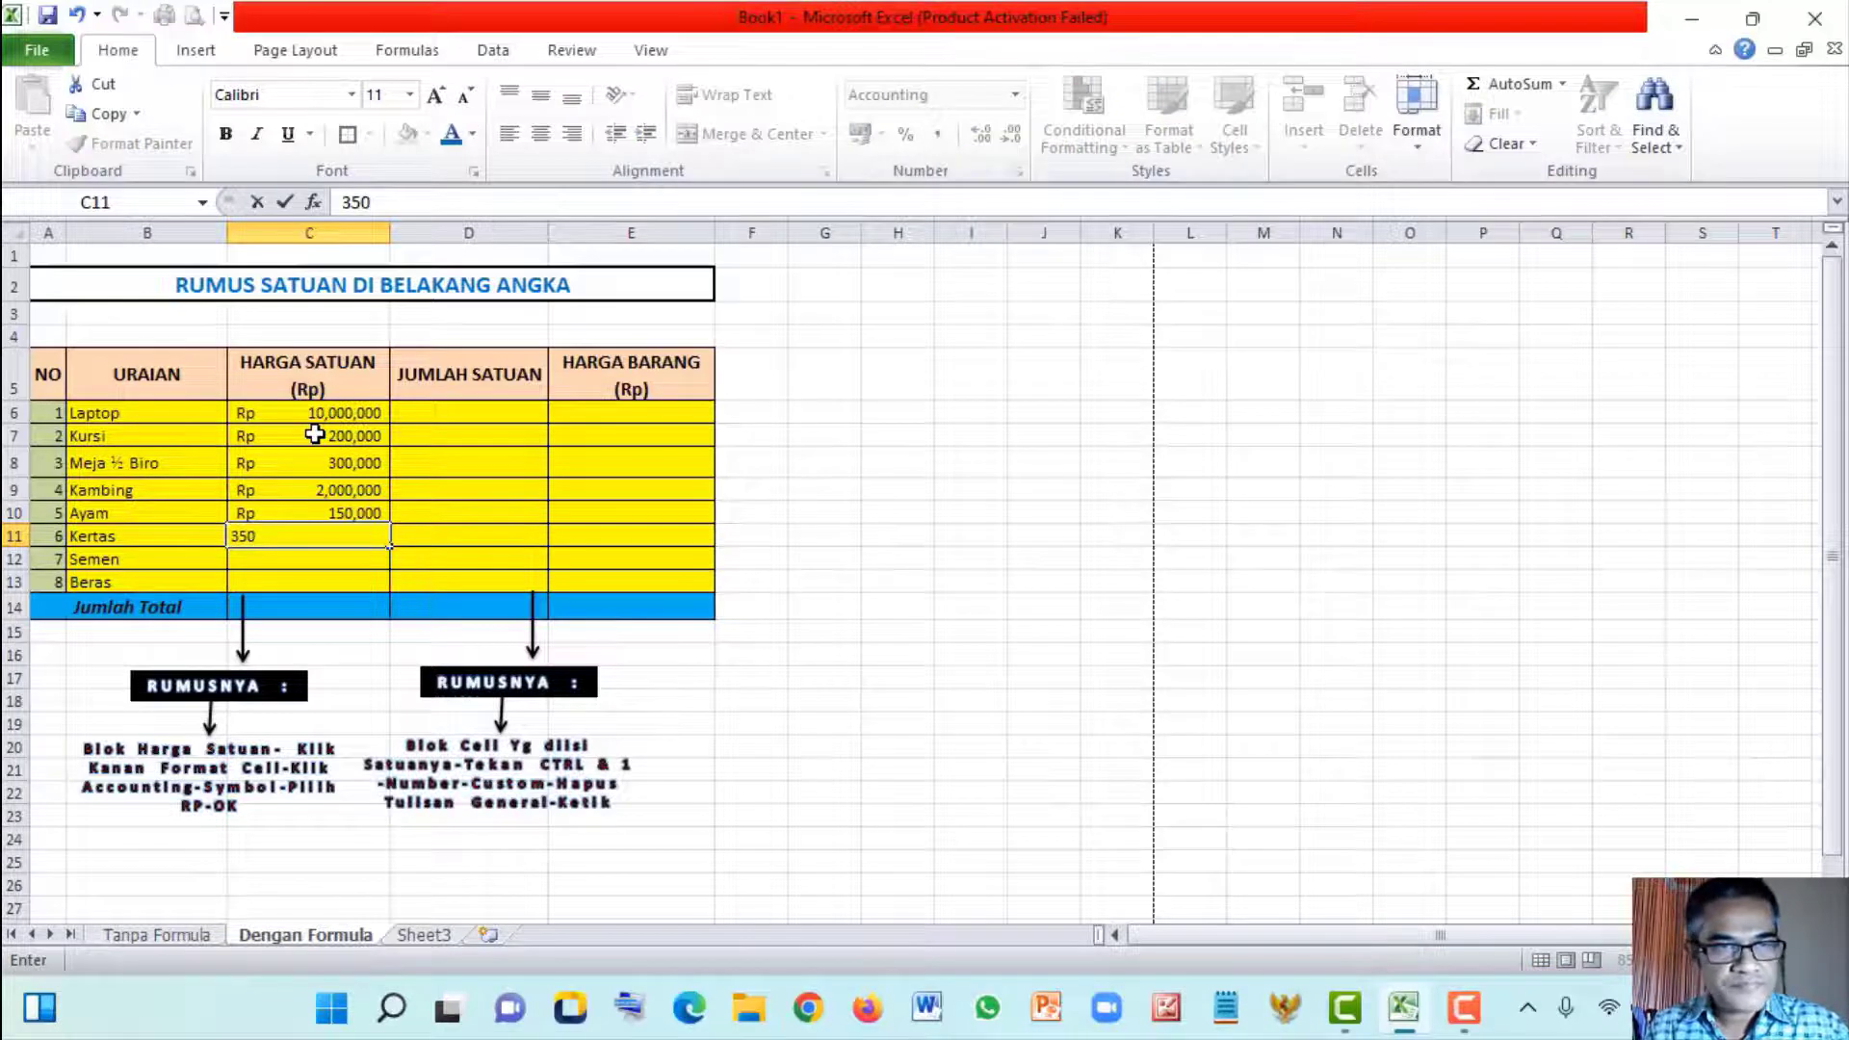
pyautogui.write('00')
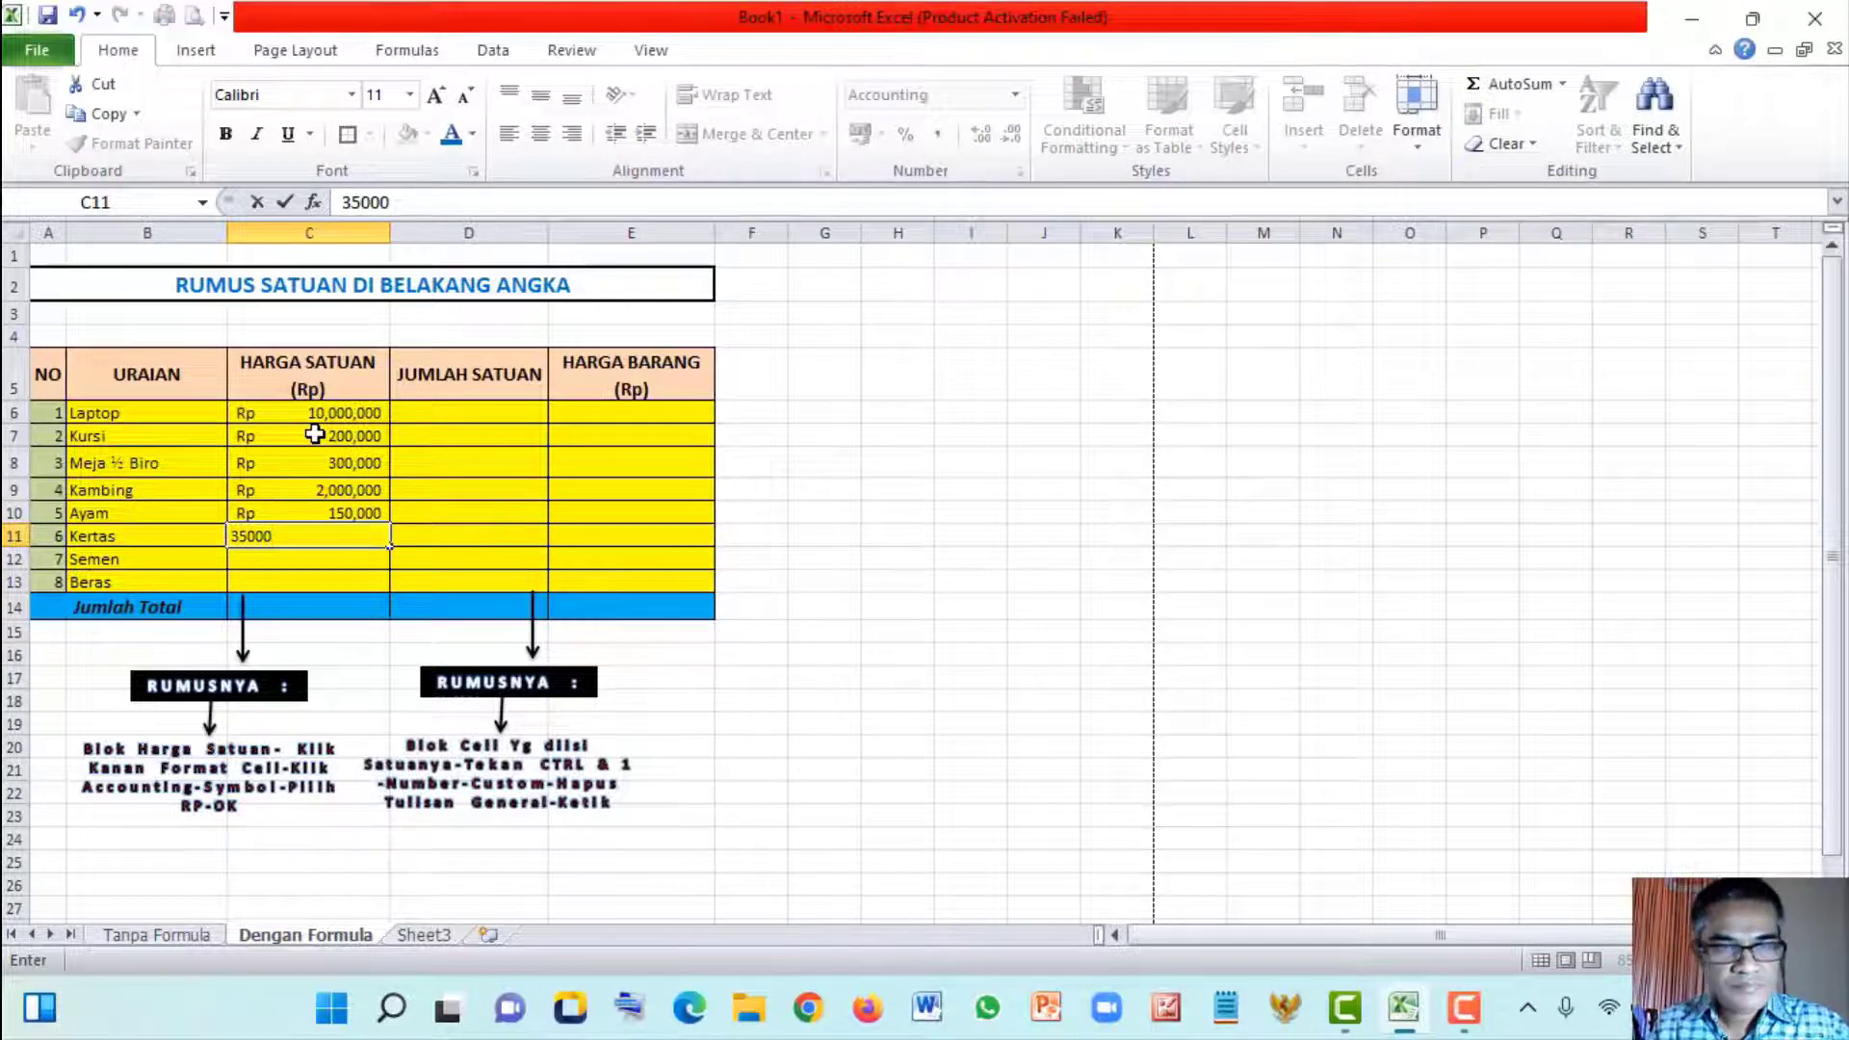
pyautogui.press('Return')
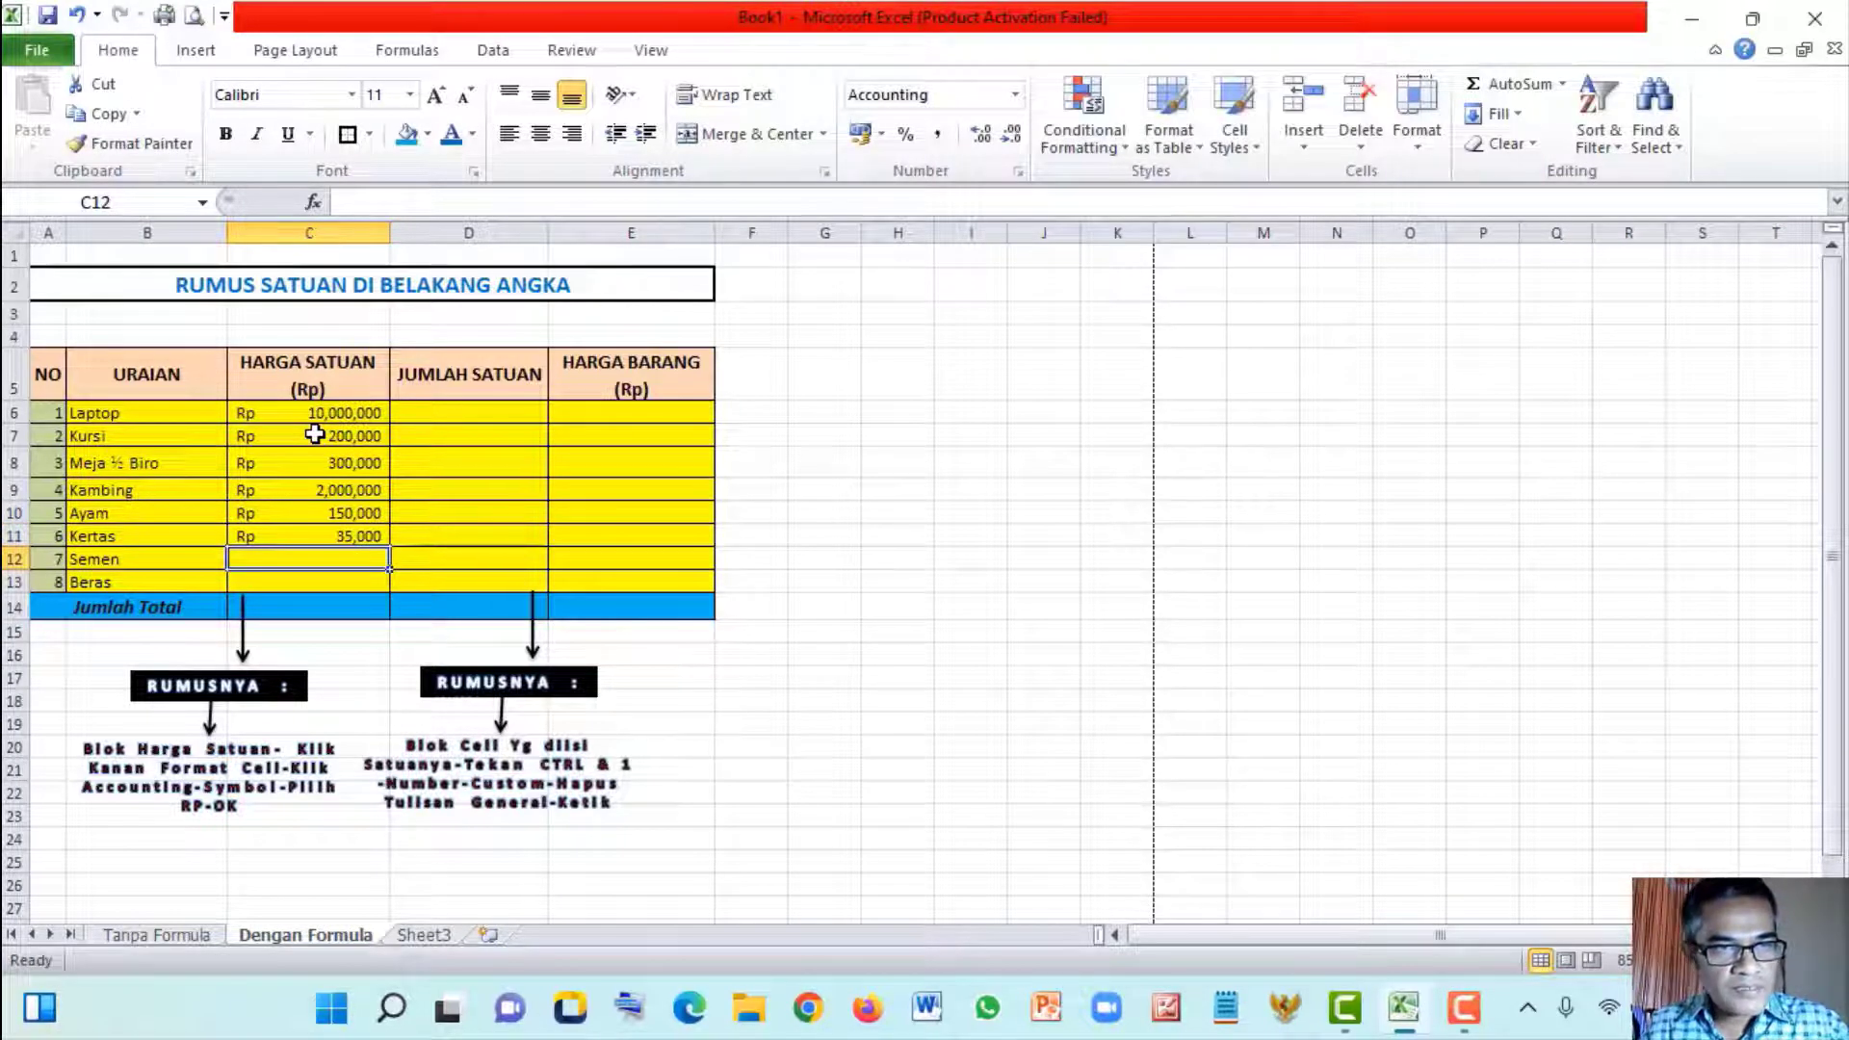
pyautogui.write('45')
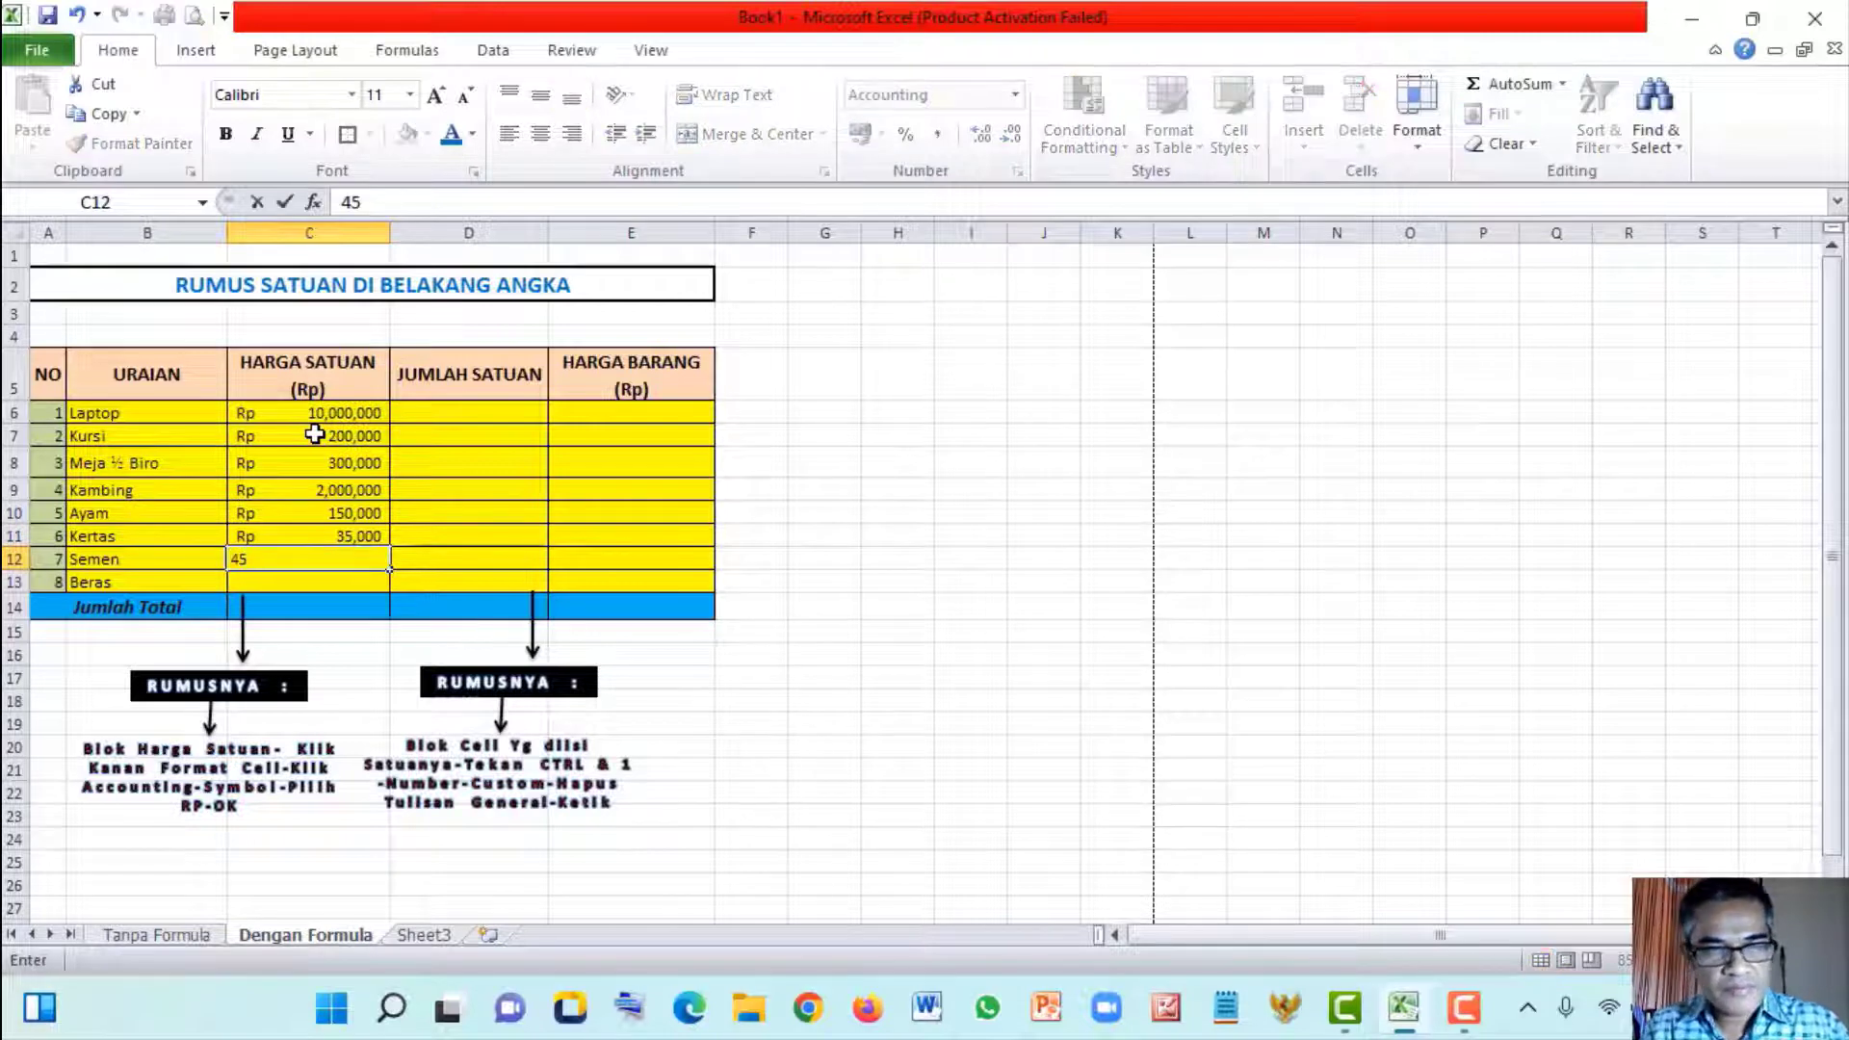
pyautogui.write(',000')
pyautogui.press('Return')
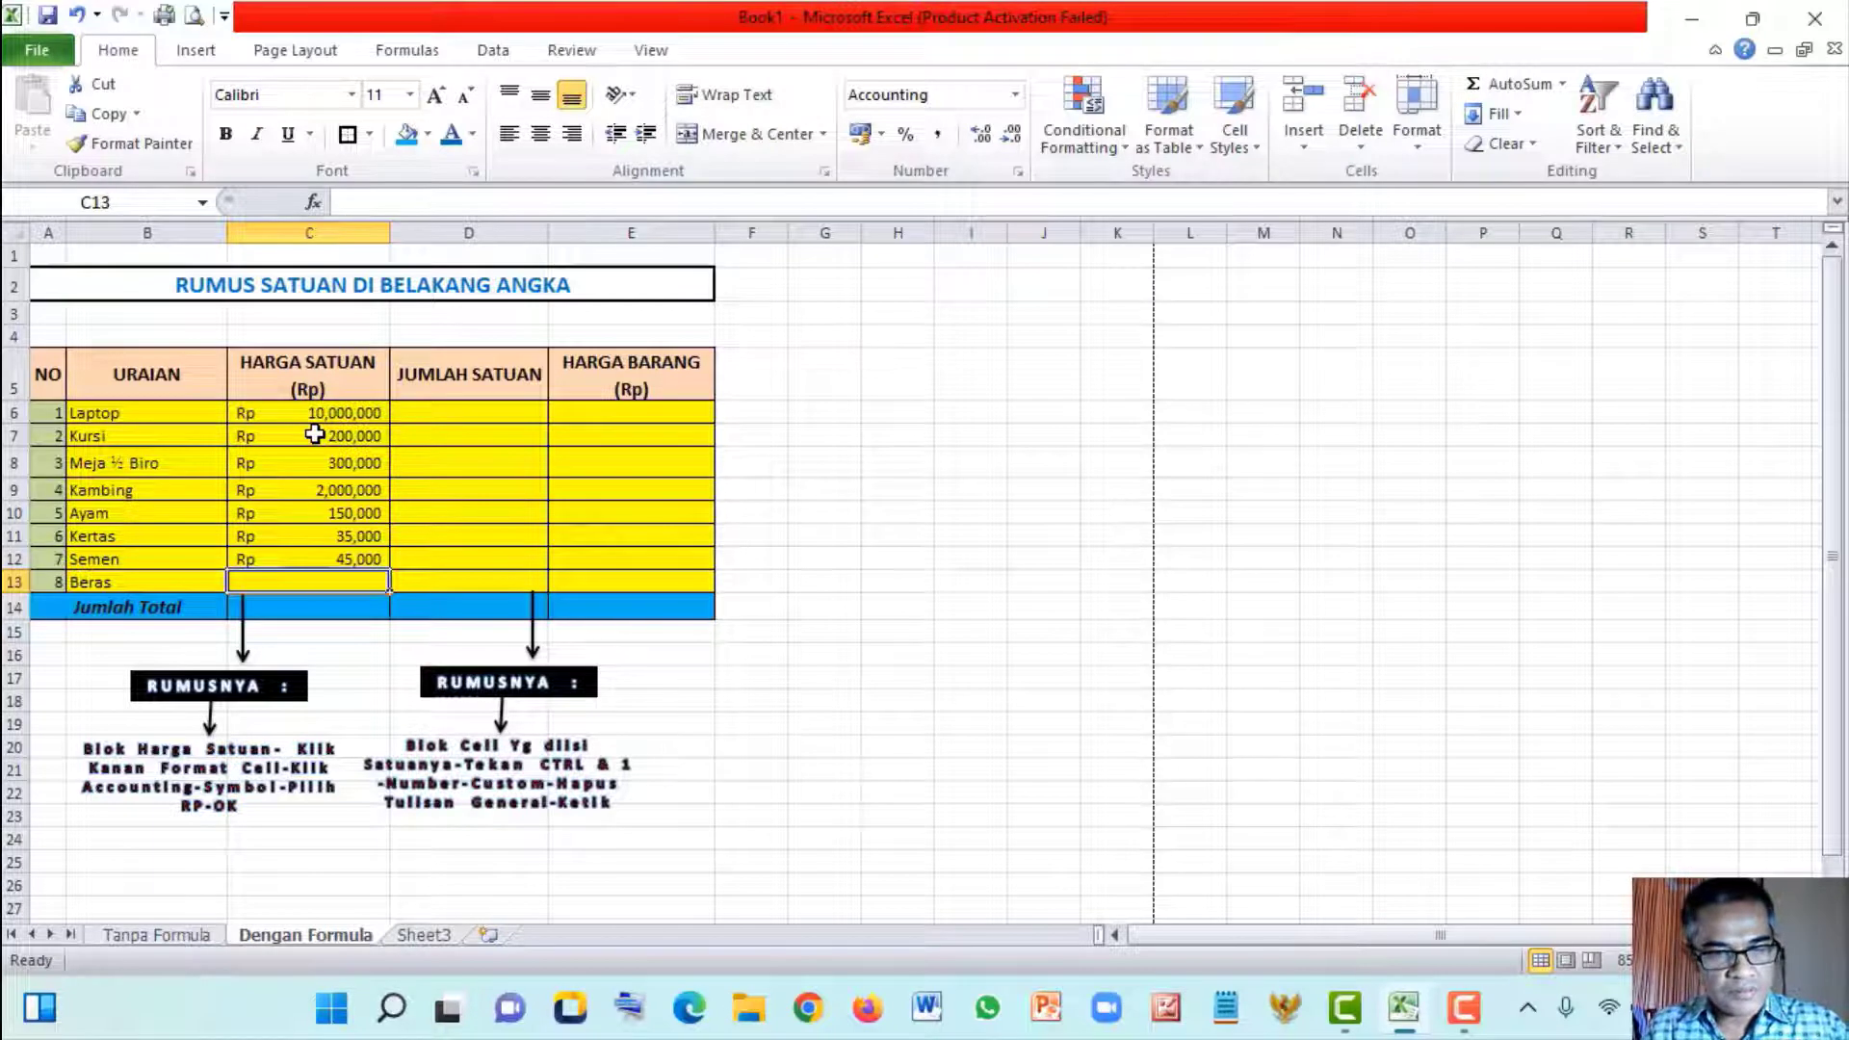
# Enter 250000 as the HARGA SATUAN of Beras in C13
pyautogui.write('2500')
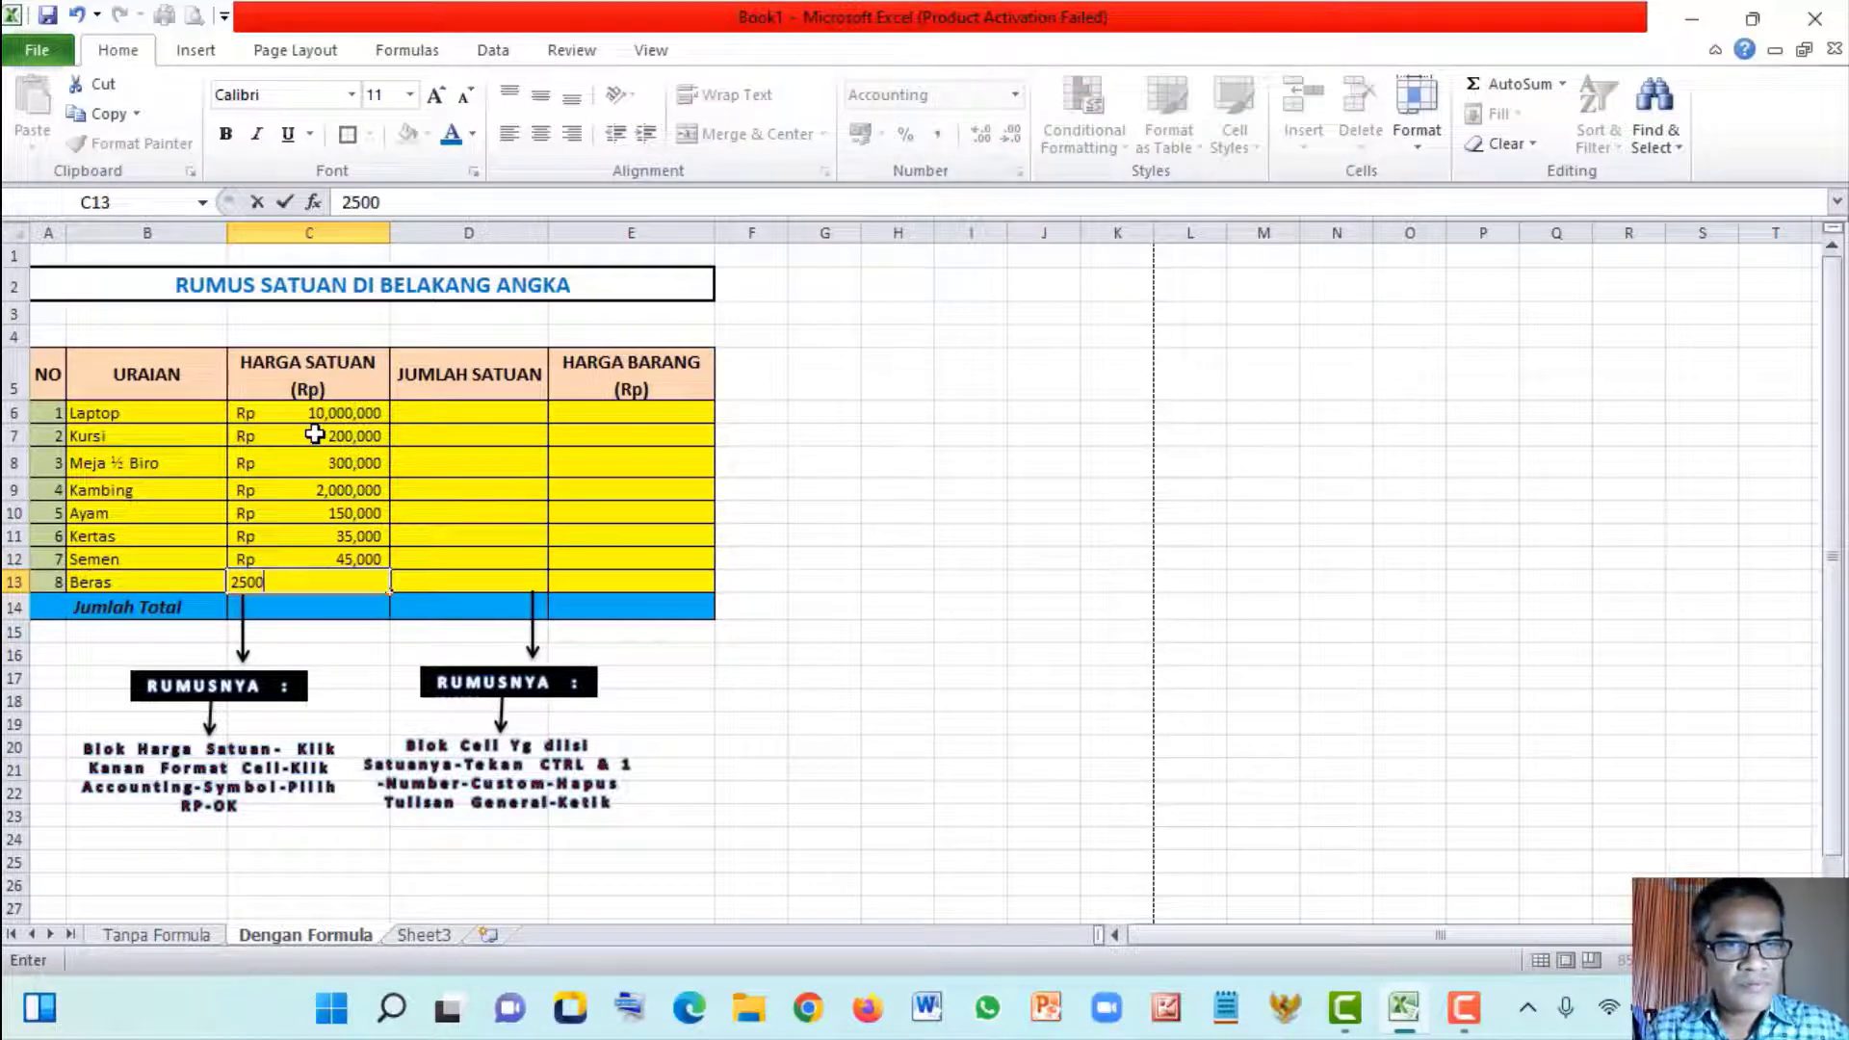
pyautogui.write(',000')
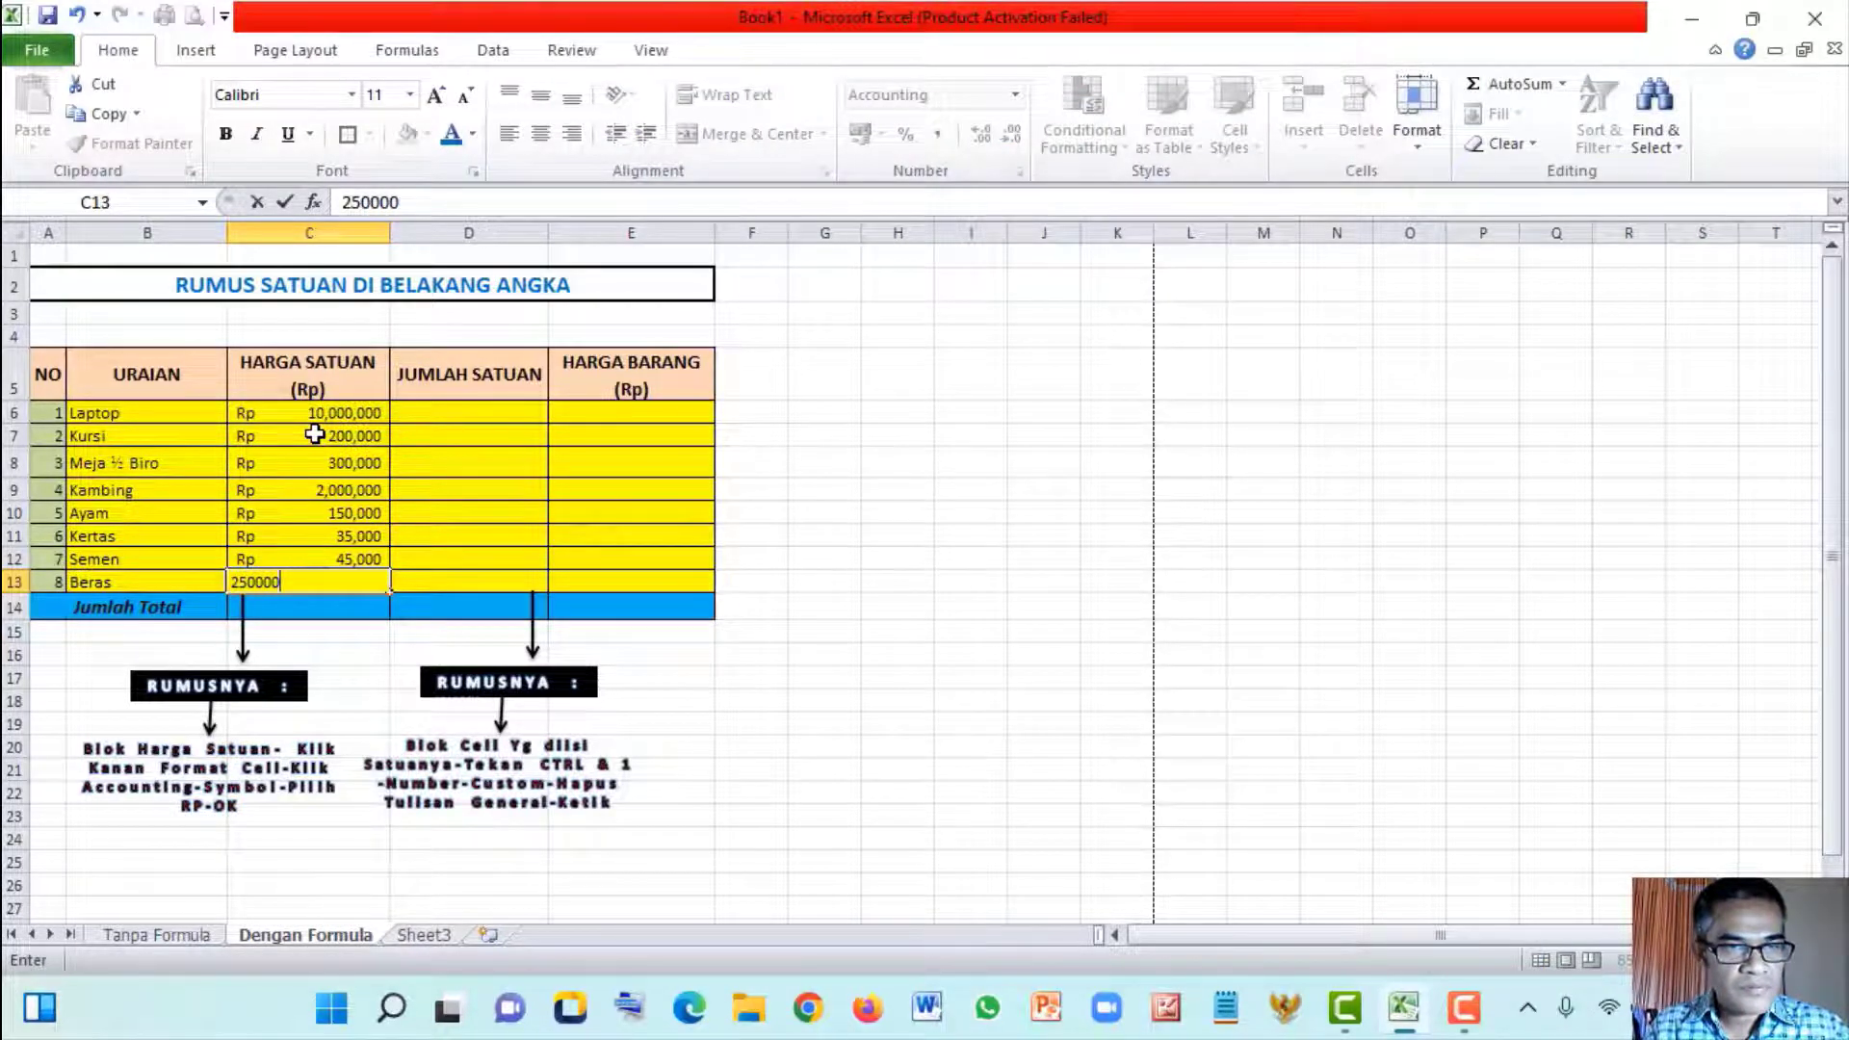
pyautogui.press('Return')
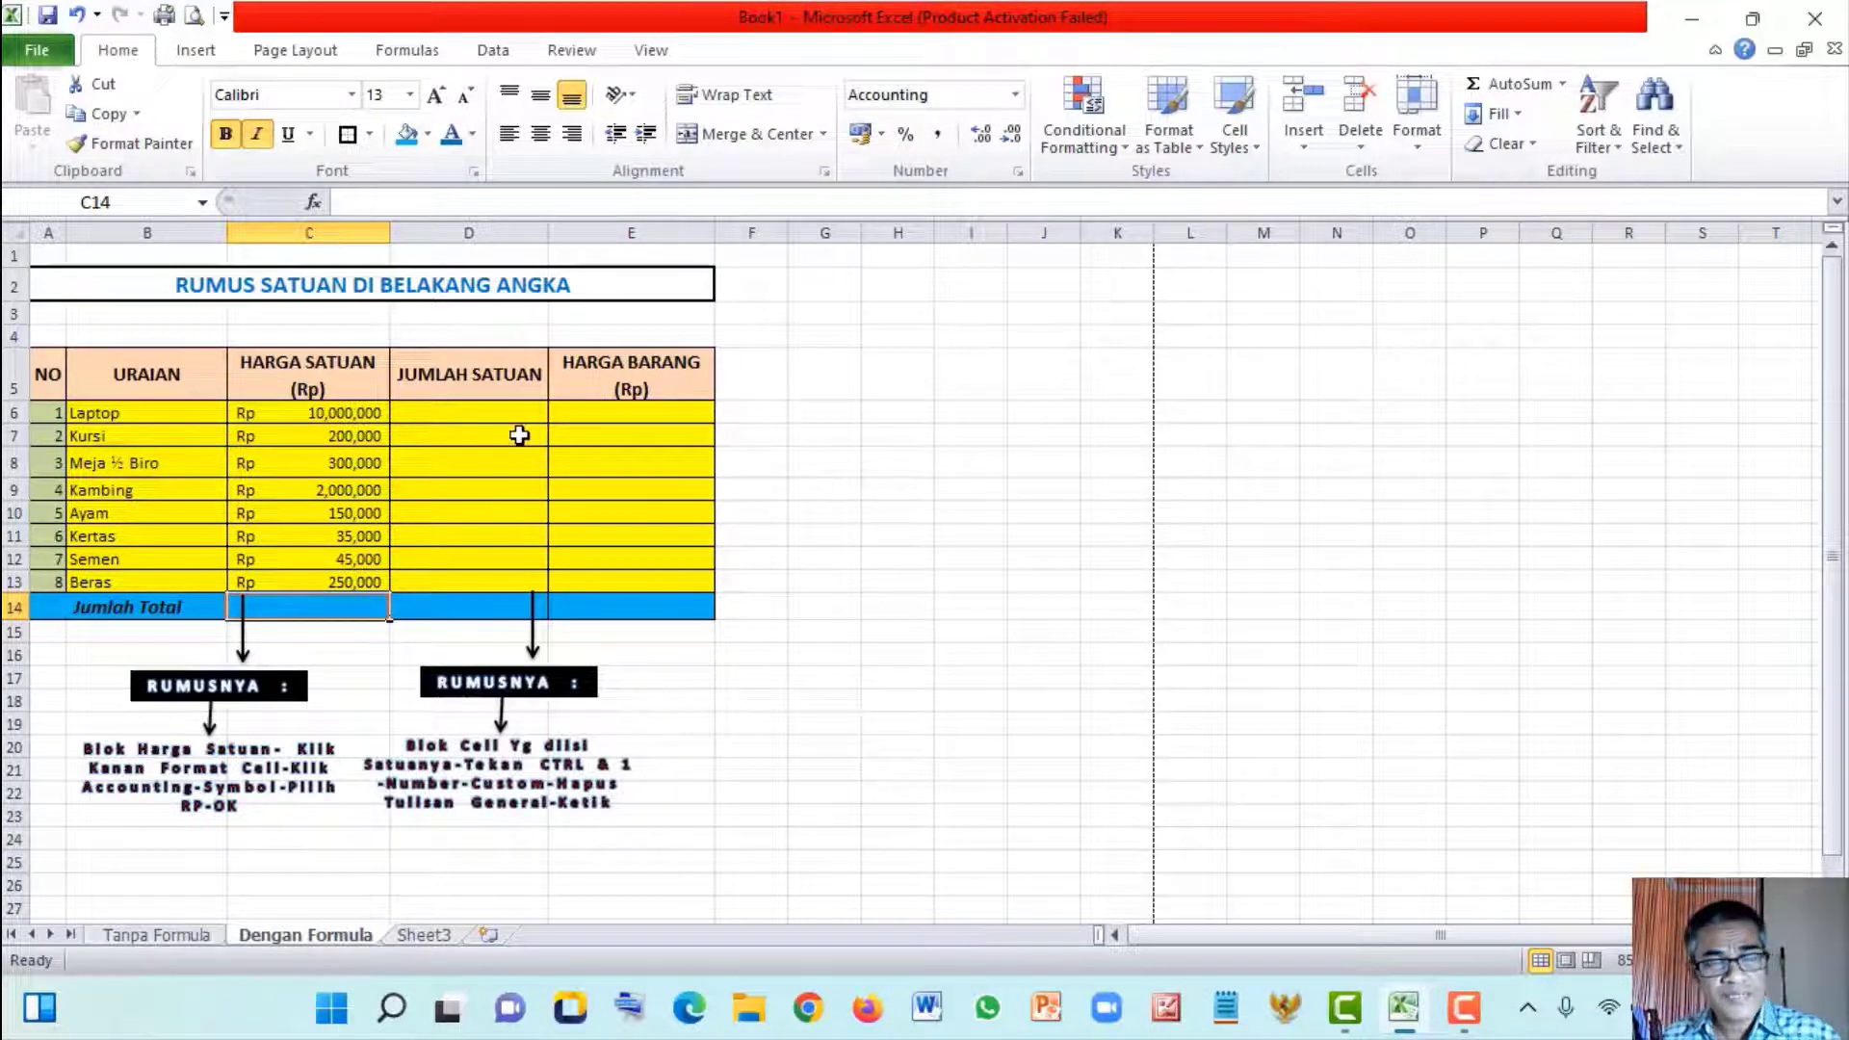
# Try entering the plain number 3 as the Laptop's JUMLAH SATUAN in D6, and clear the cell
pyautogui.click(491, 409)
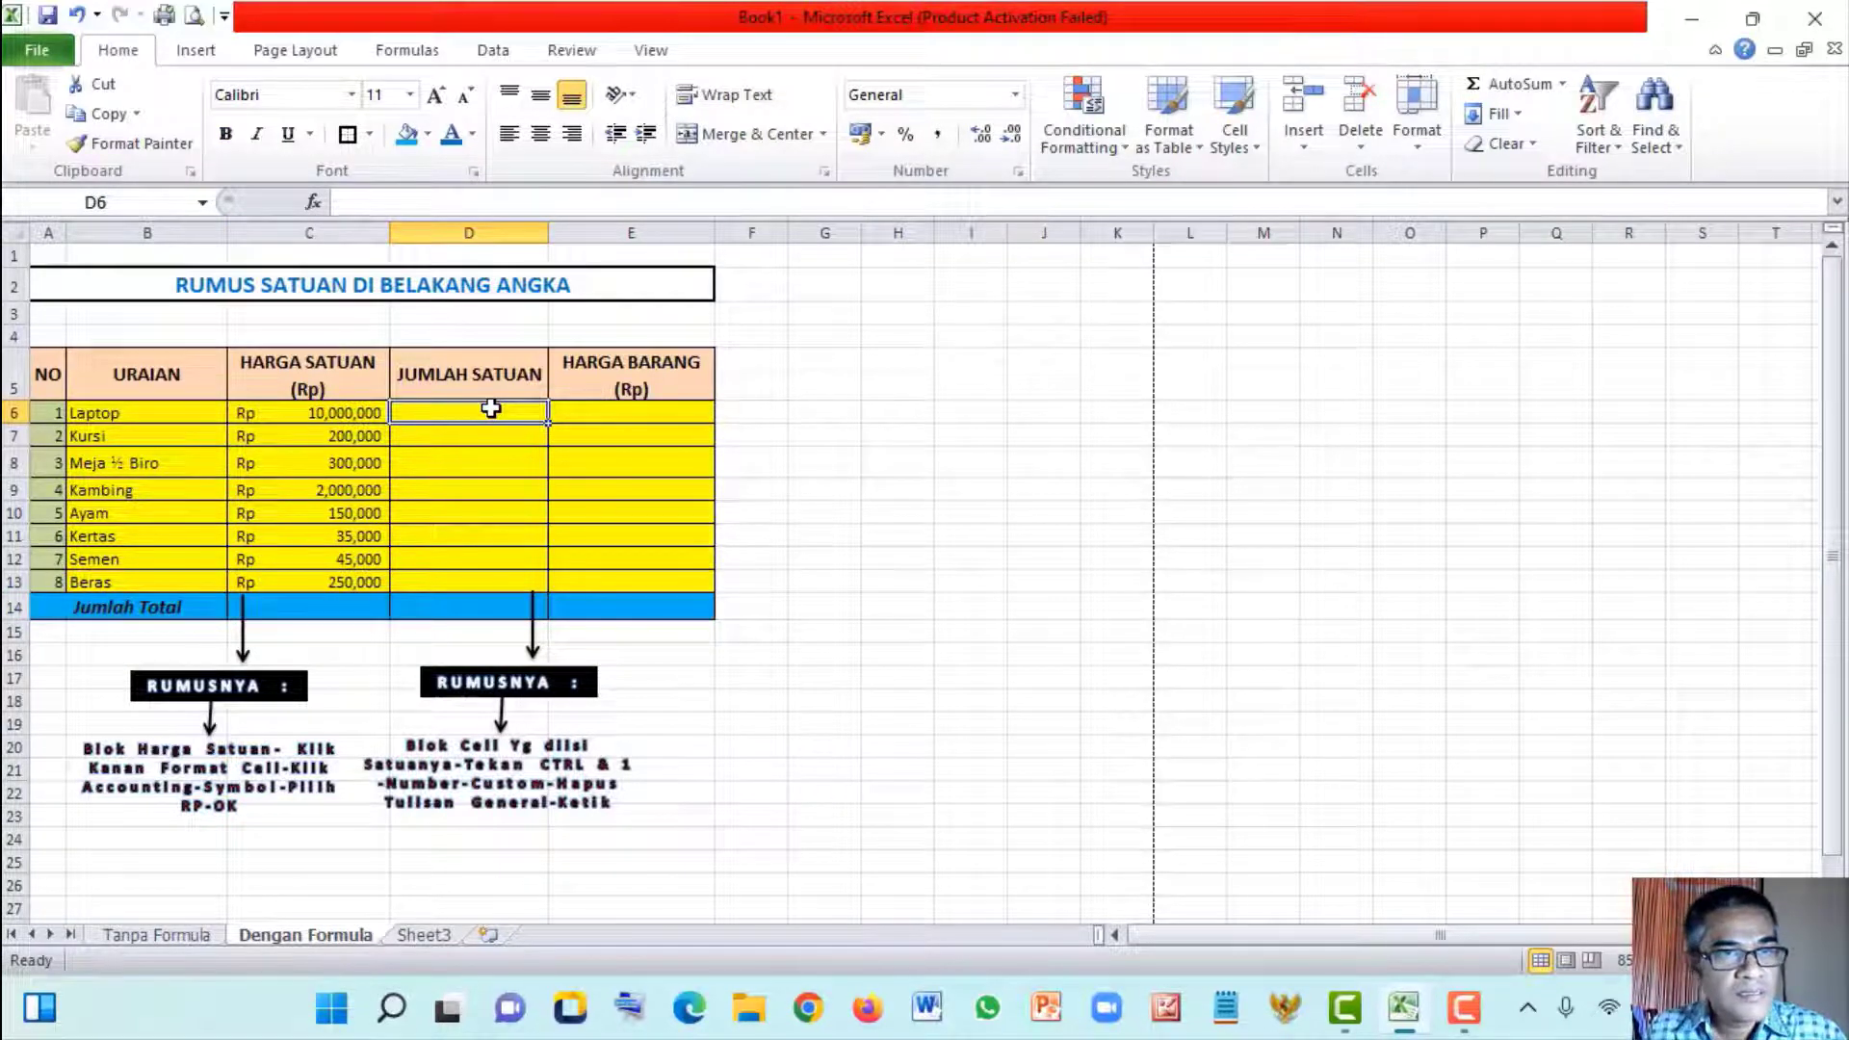
pyautogui.write('3')
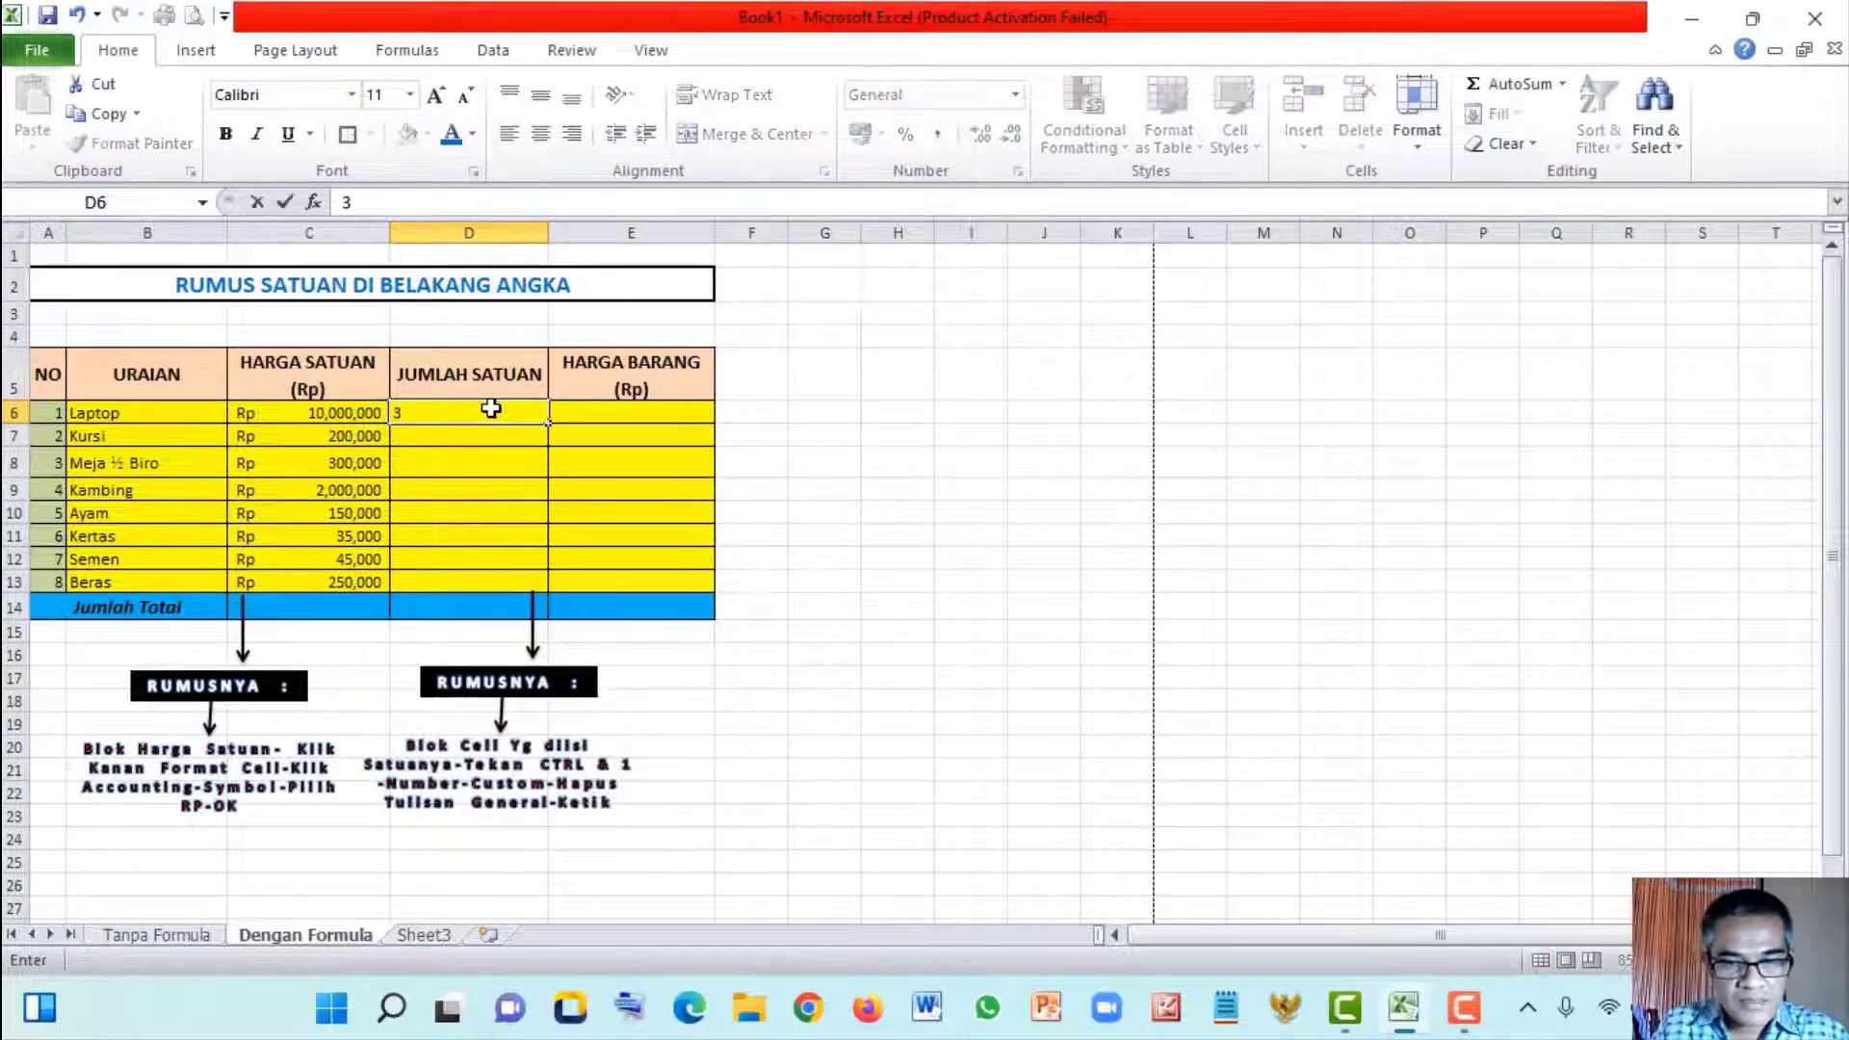
pyautogui.press('Return')
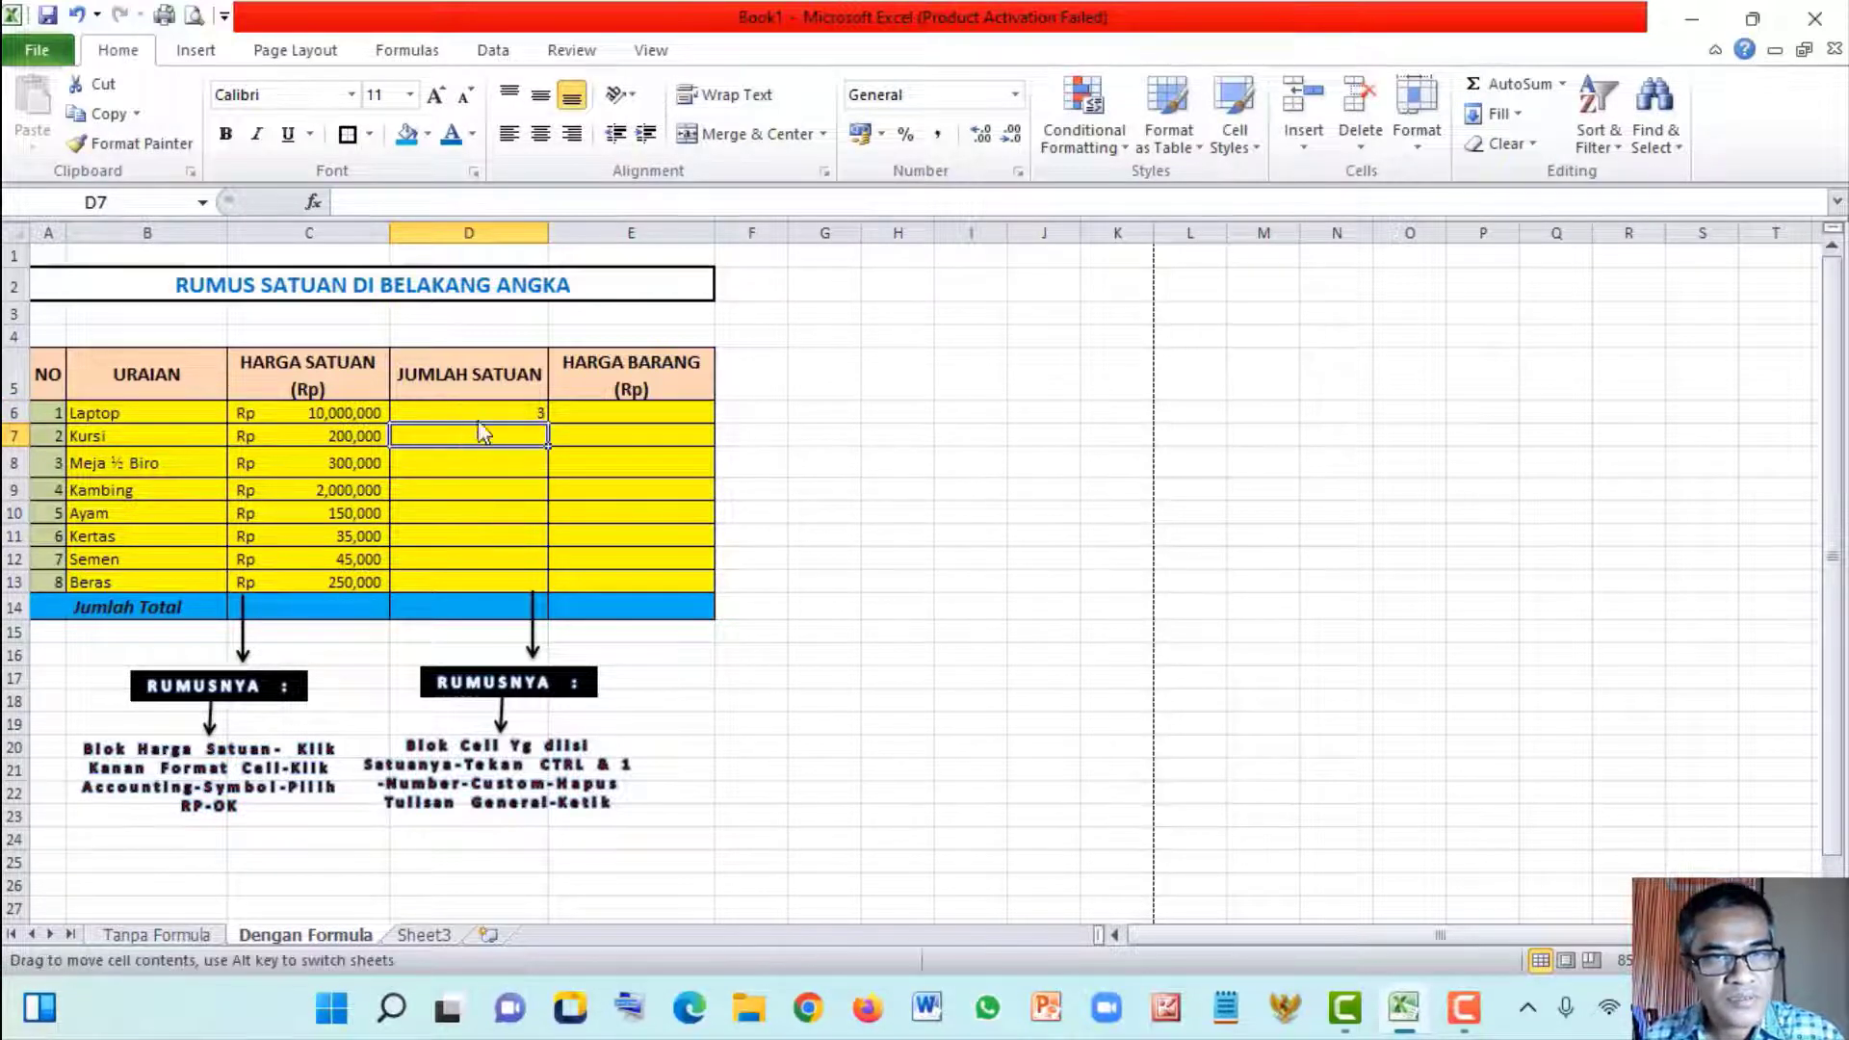
pyautogui.click(497, 469)
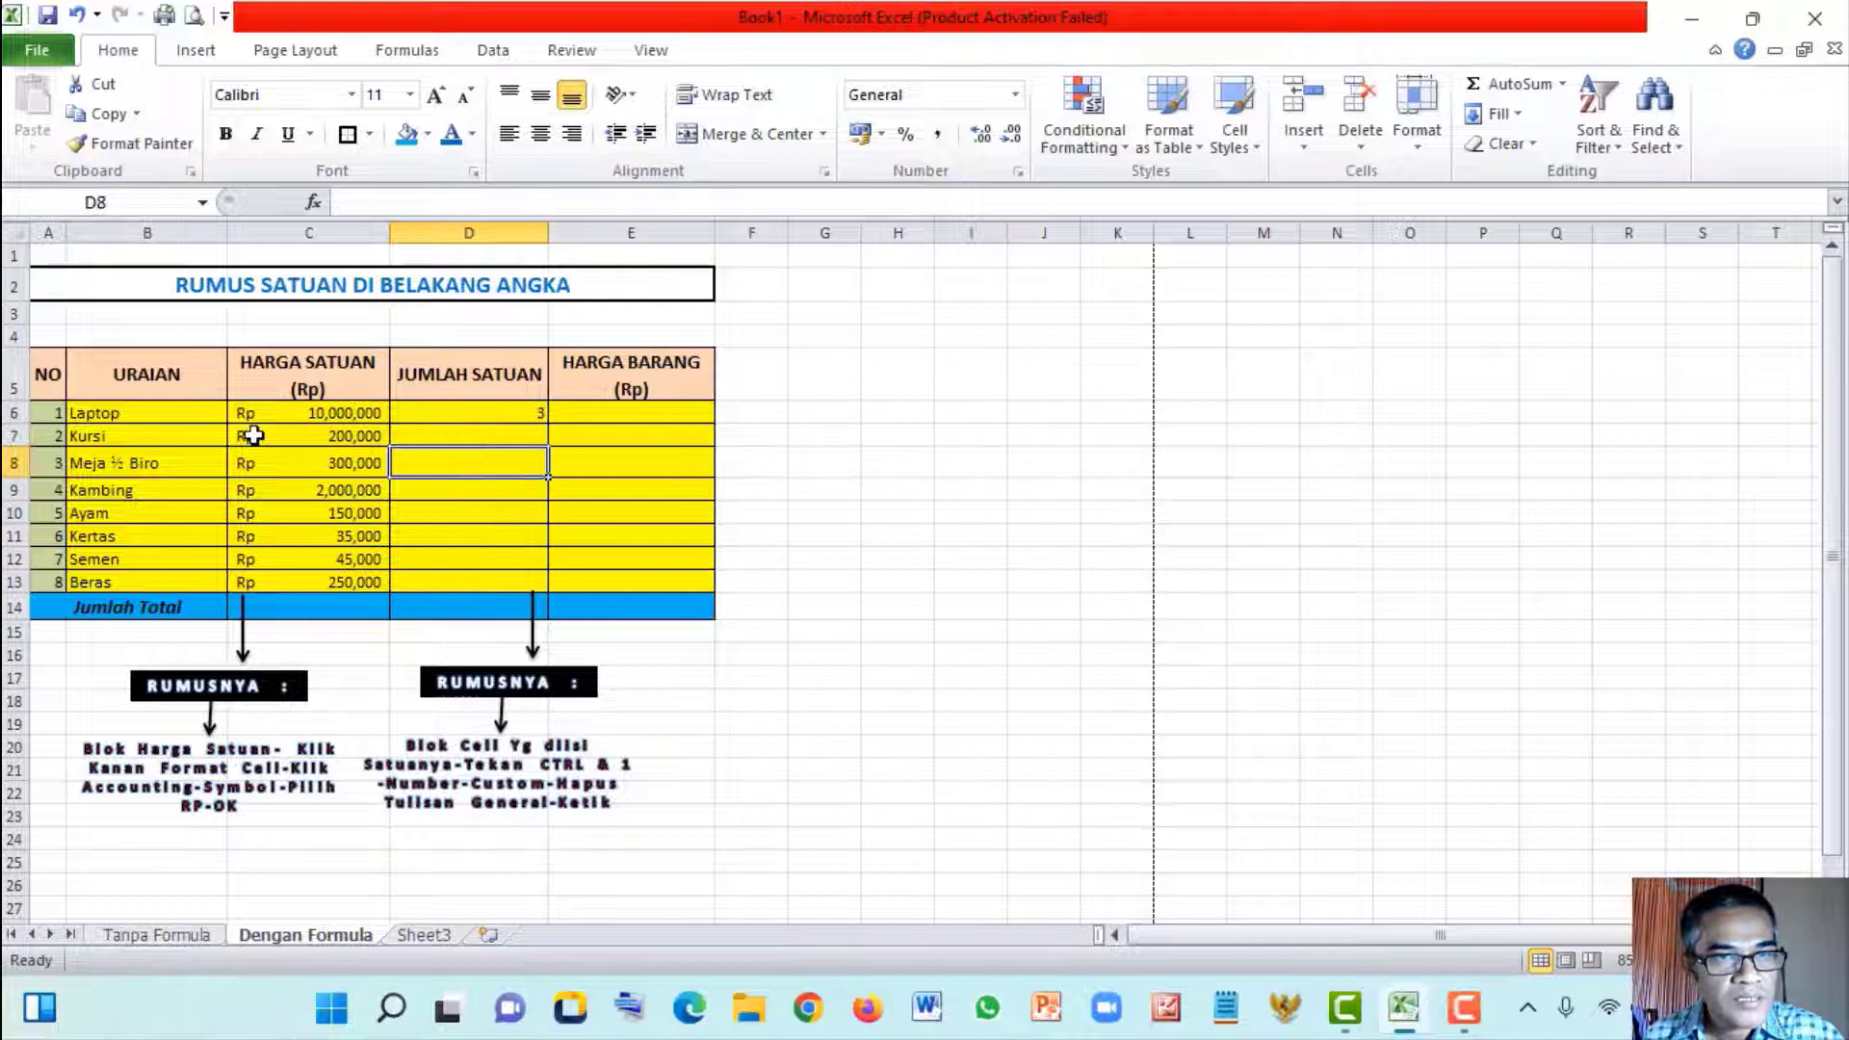
pyautogui.click(146, 419)
pyautogui.moveTo(495, 413)
pyautogui.mouseDown()
pyautogui.moveTo(497, 457)
pyautogui.moveTo(499, 433)
pyautogui.mouseUp()
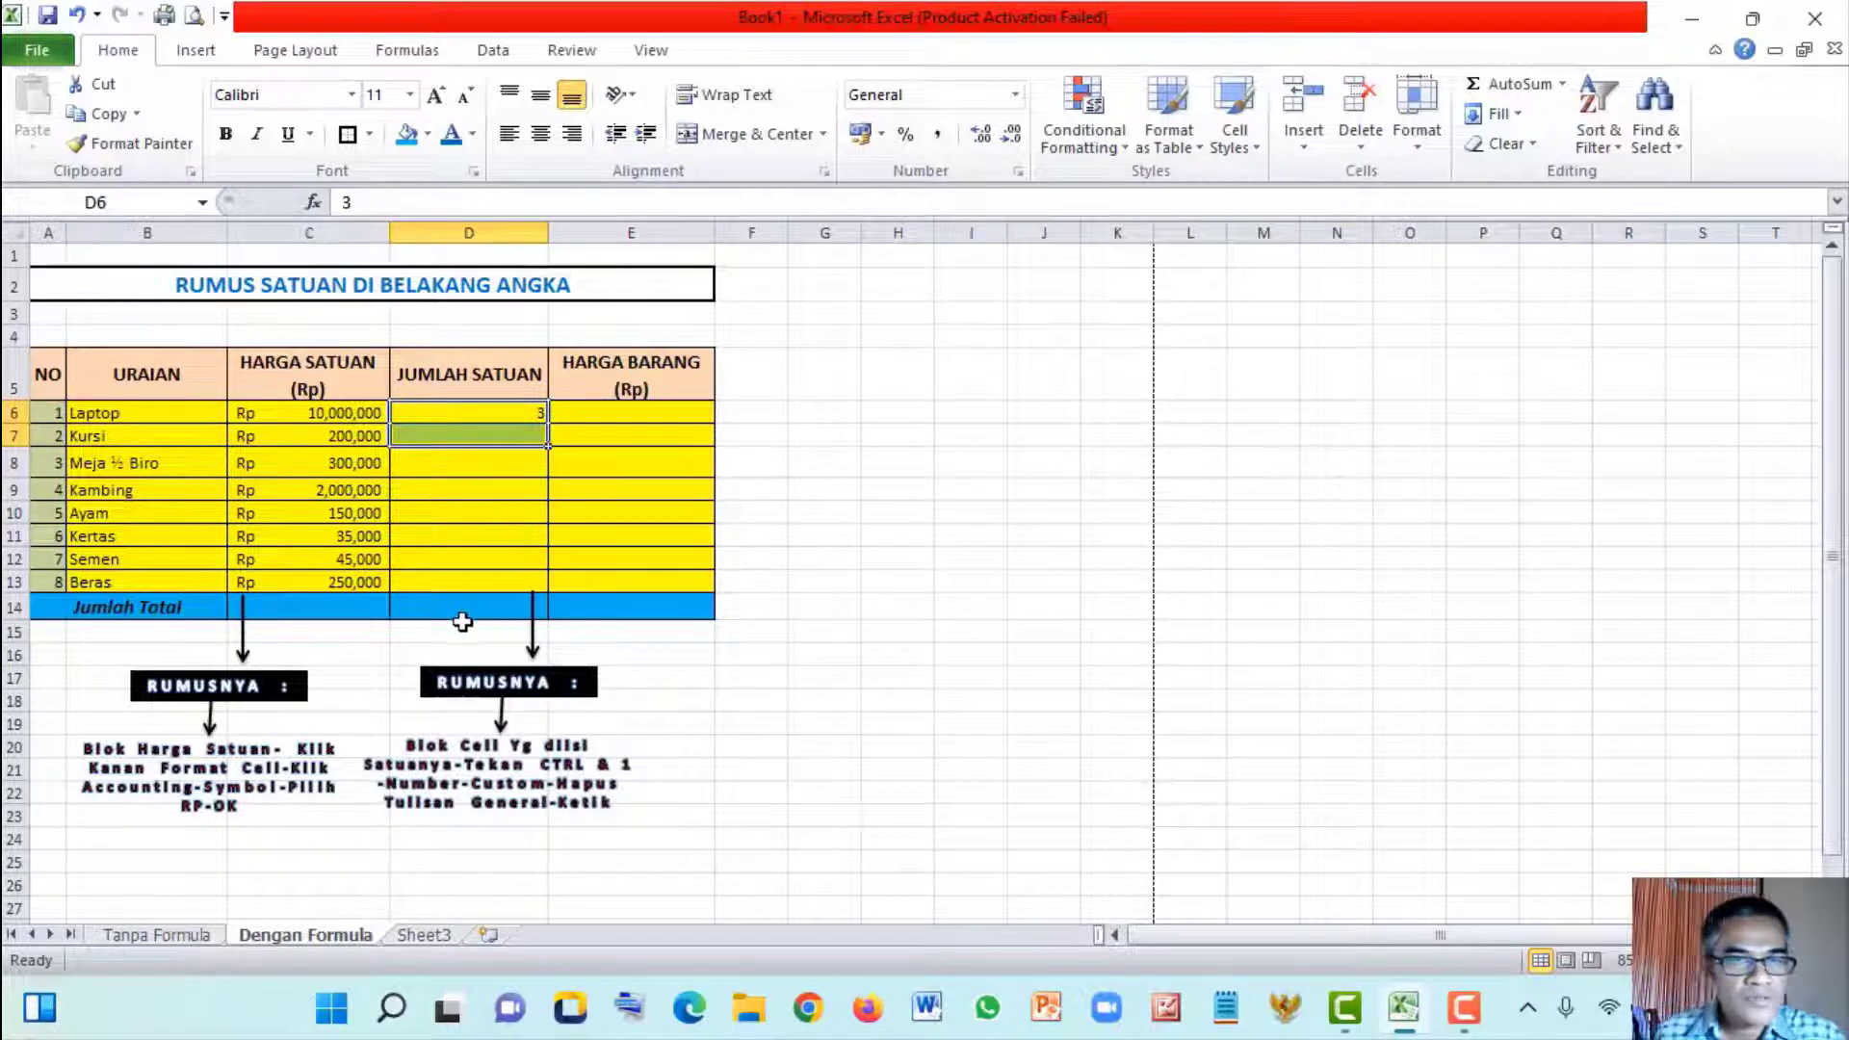
pyautogui.click(486, 457)
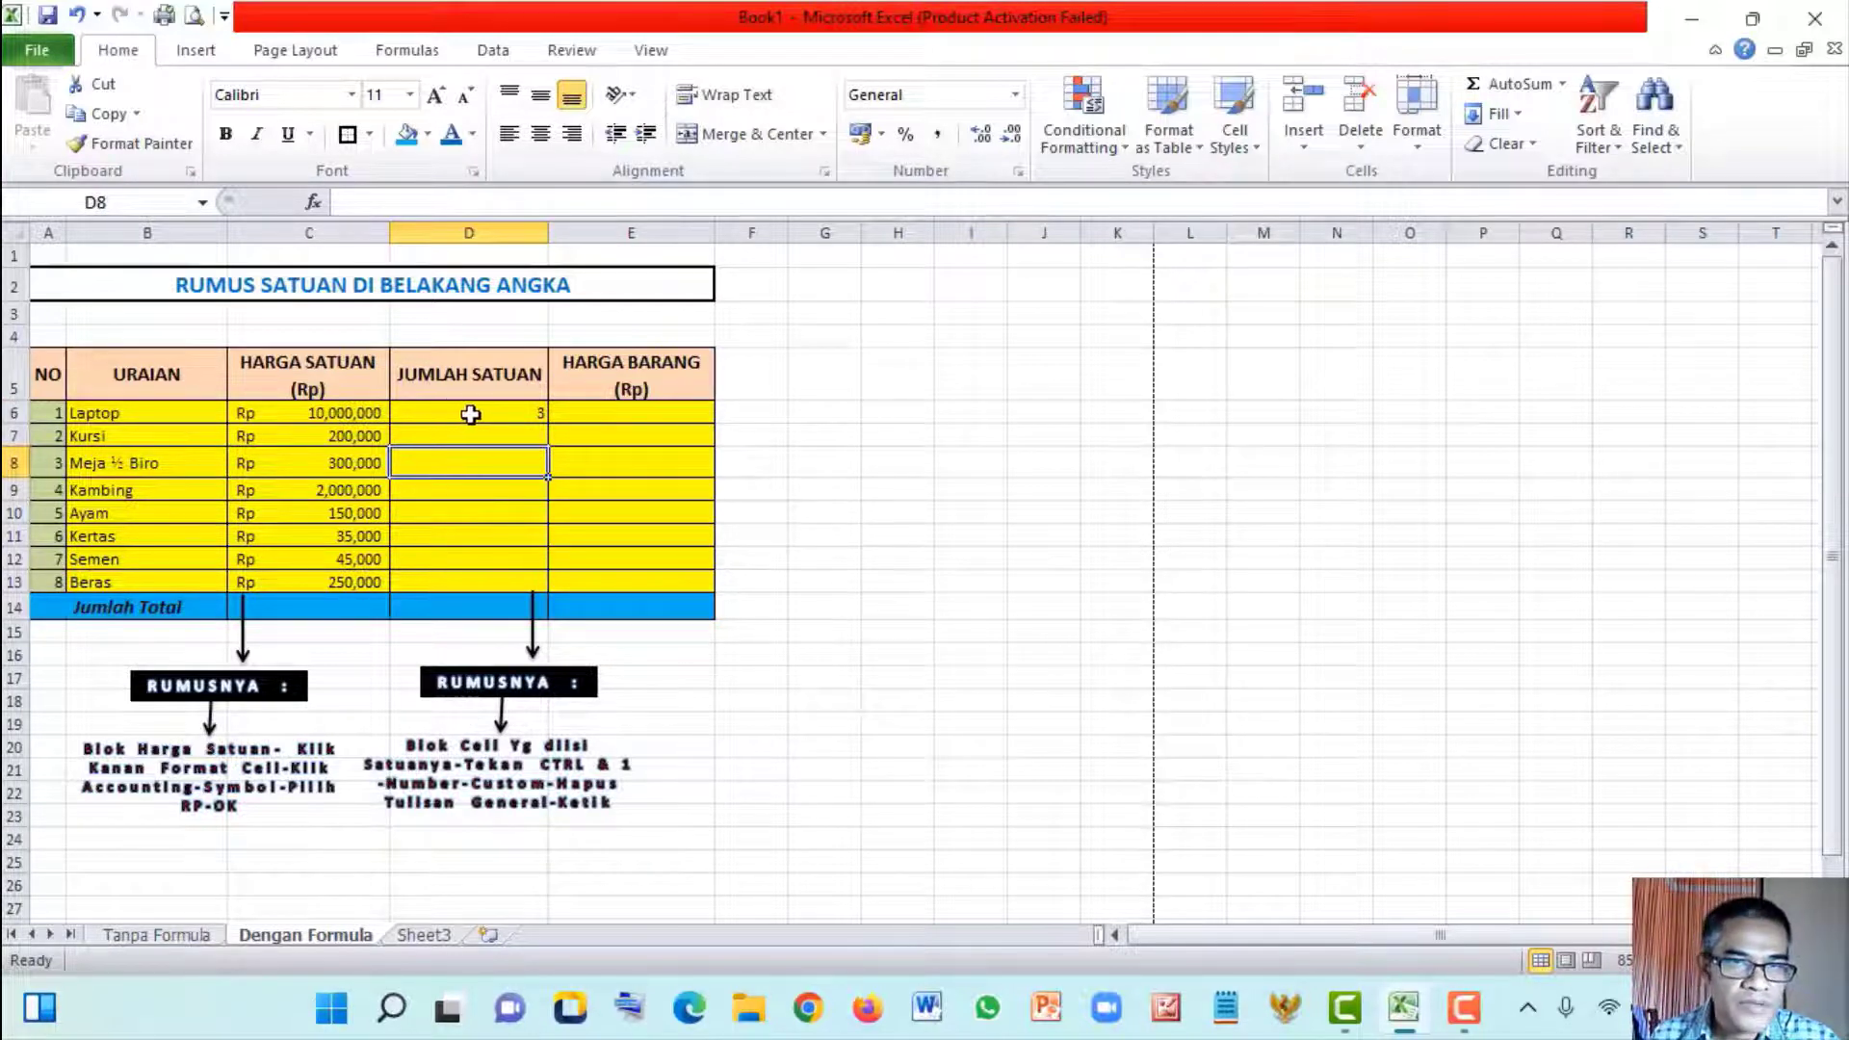
pyautogui.click(470, 413)
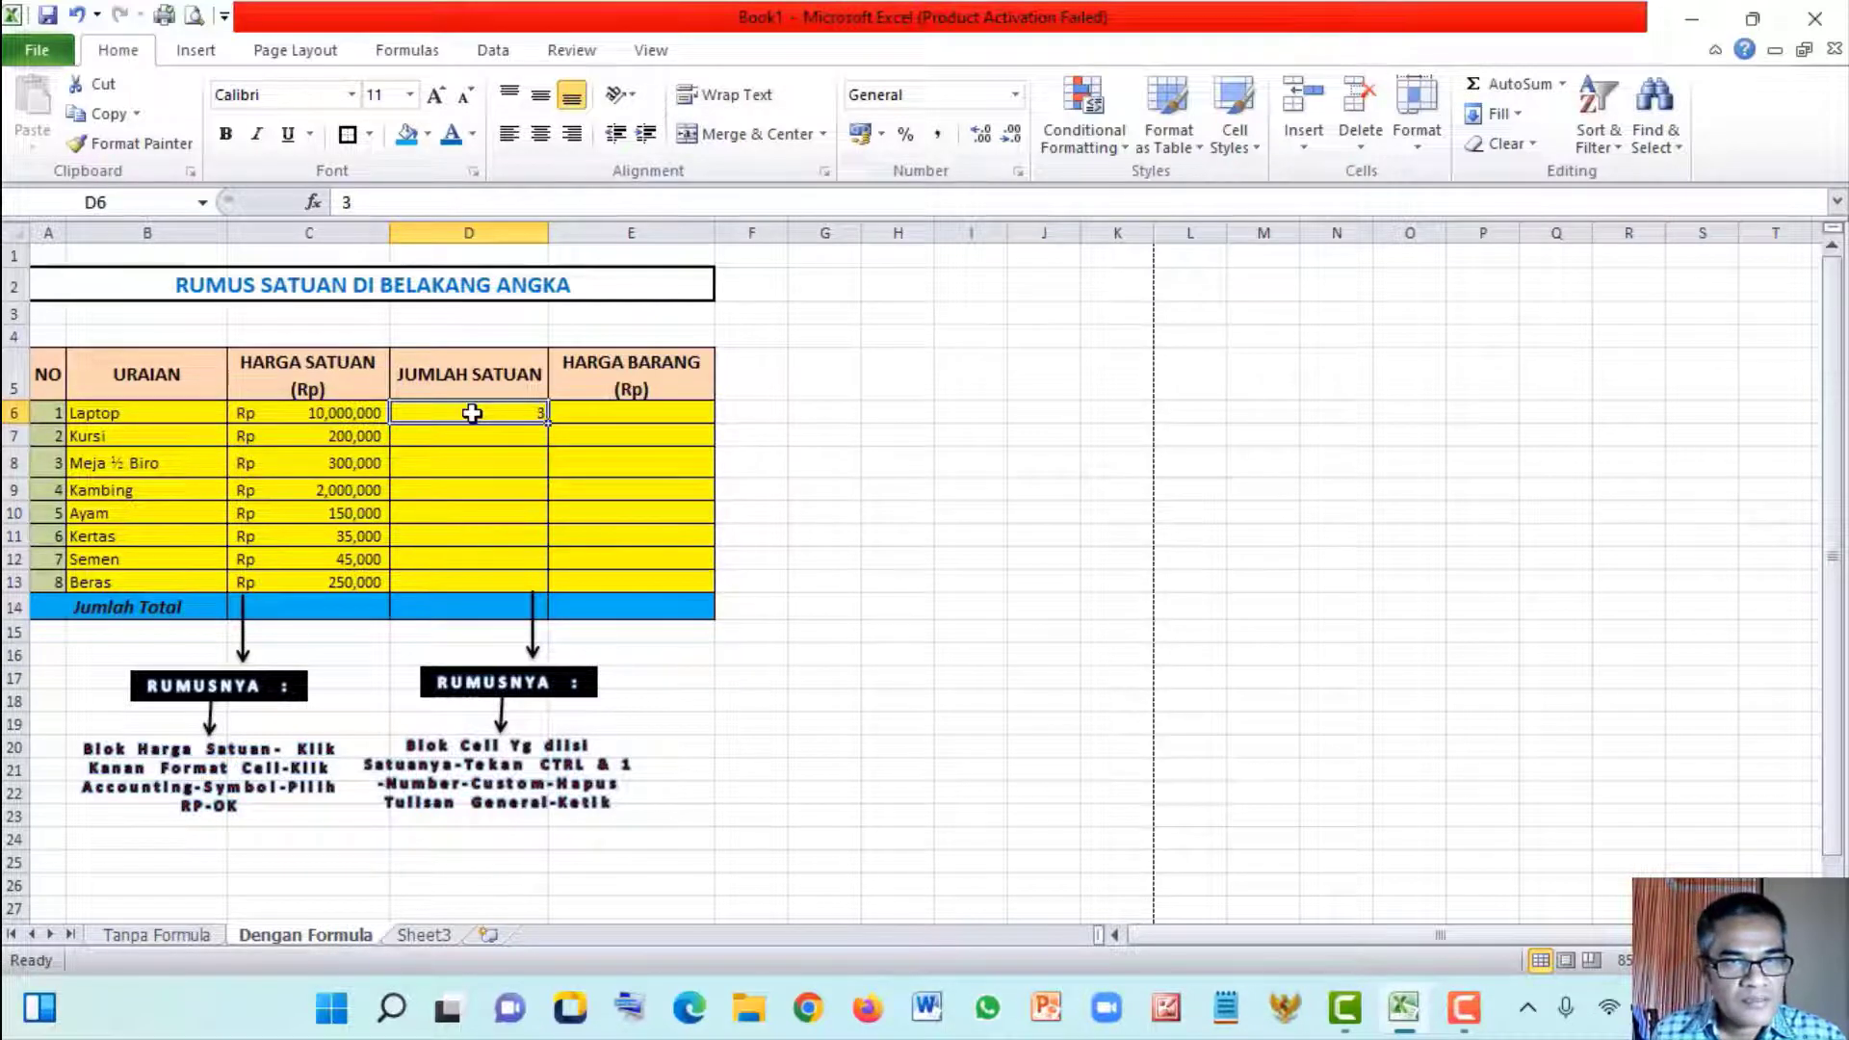
pyautogui.click(532, 429)
pyautogui.click(526, 414)
pyautogui.press('Delete')
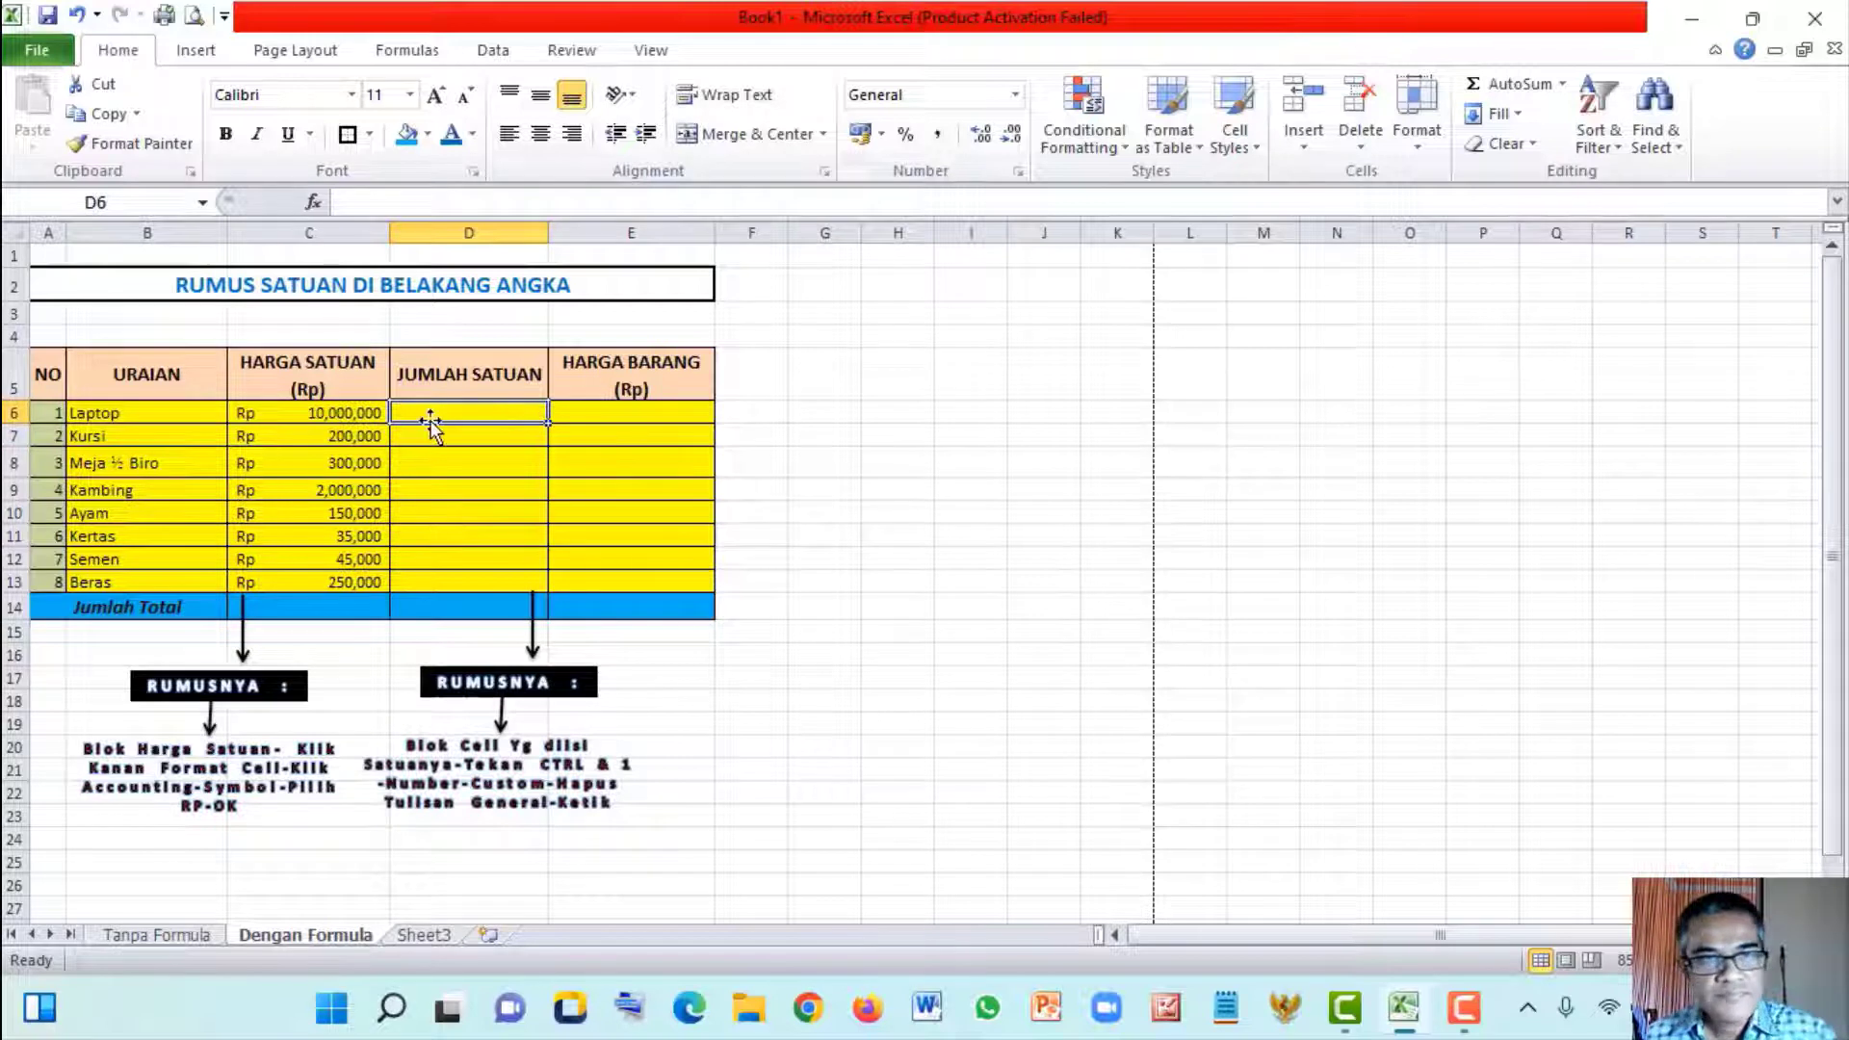
# Open the Custom number format settings for JUMLAH SATUAN cells D6:D8 and clear the General format code
pyautogui.moveTo(443, 412); pyautogui.dragTo(448, 437)
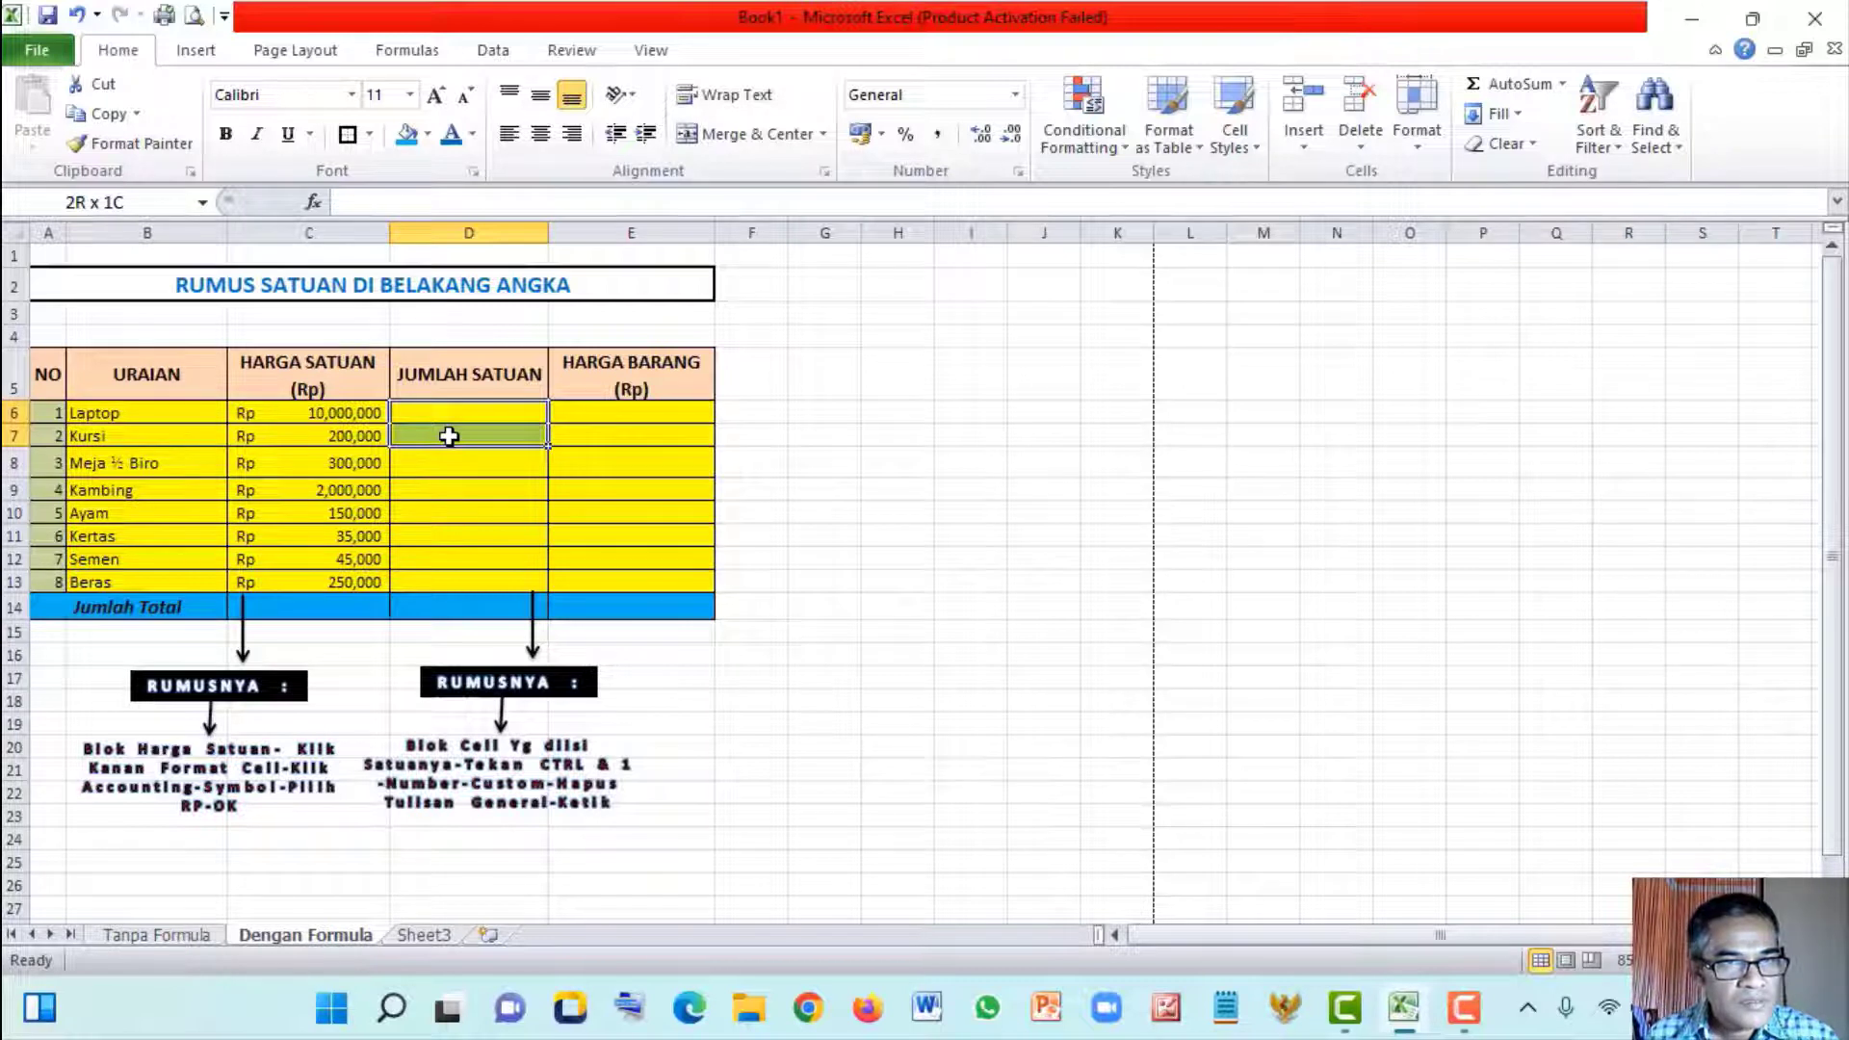
pyautogui.moveTo(448, 437); pyautogui.dragTo(489, 454)
pyautogui.click(574, 596)
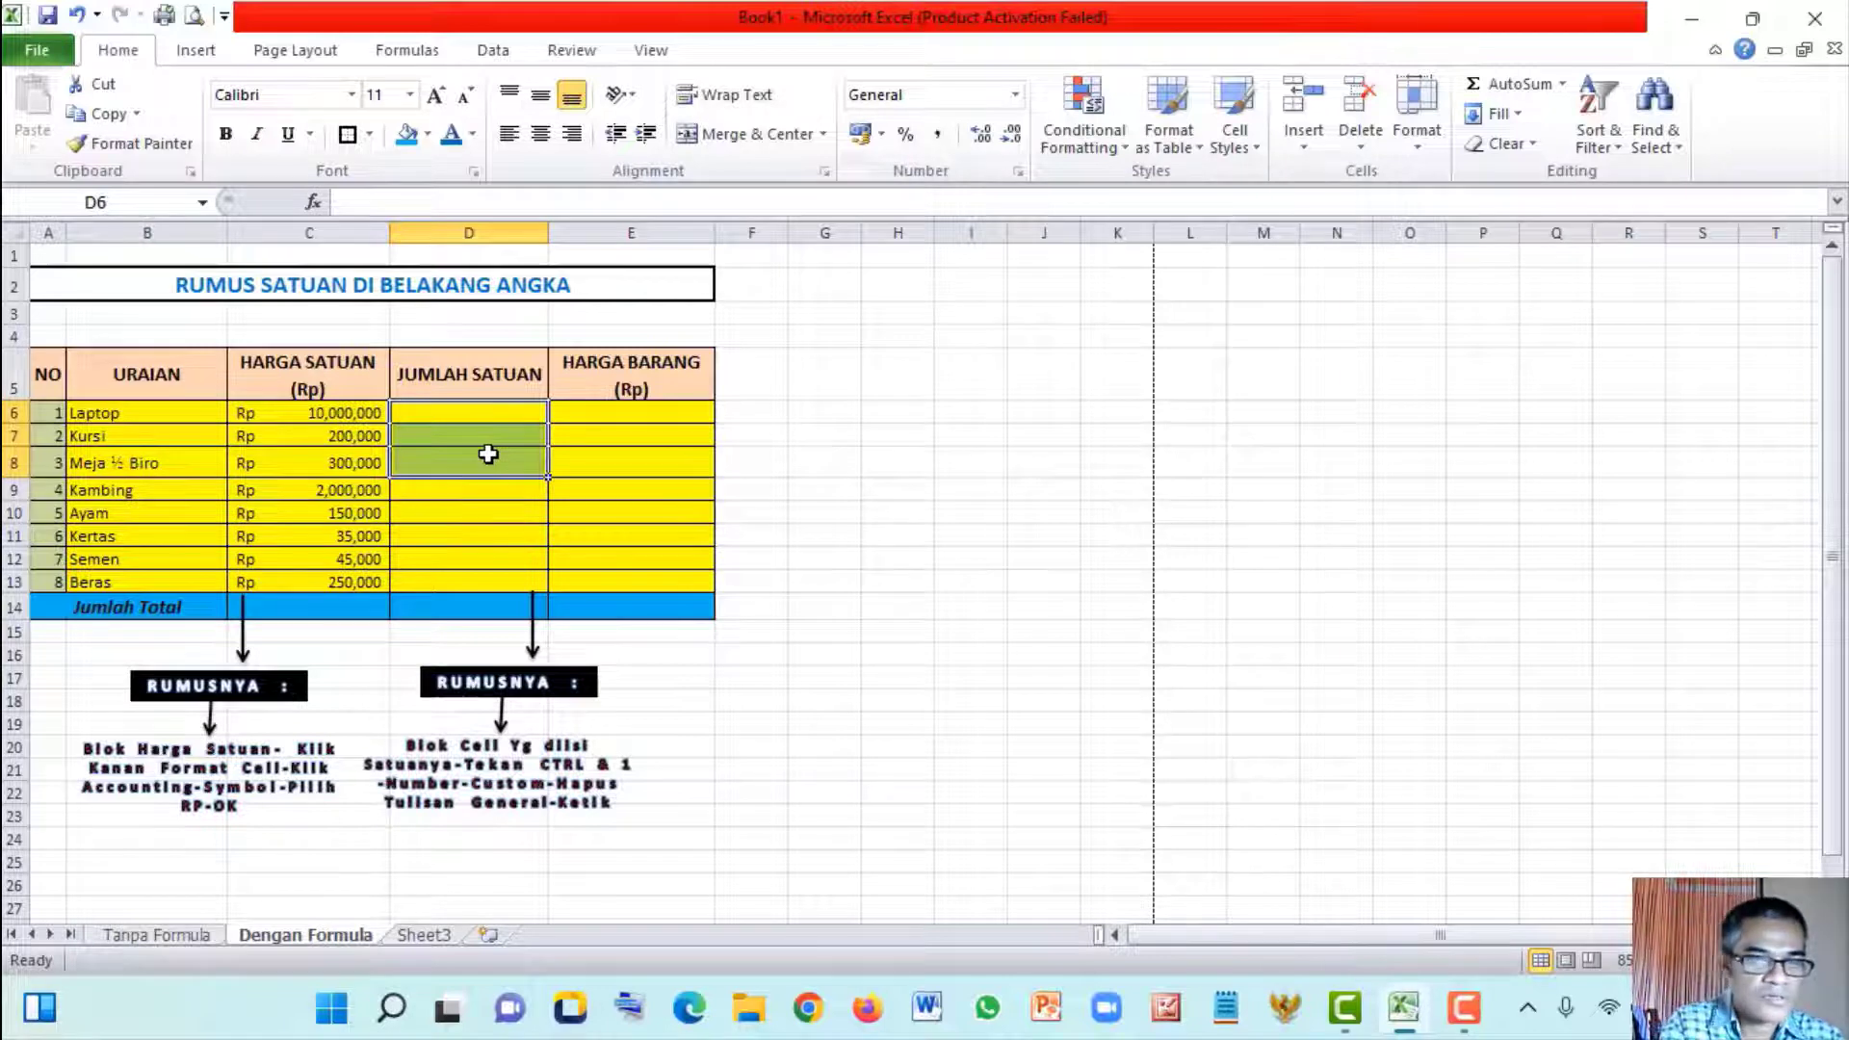
pyautogui.hotkey('ctrl', '1')
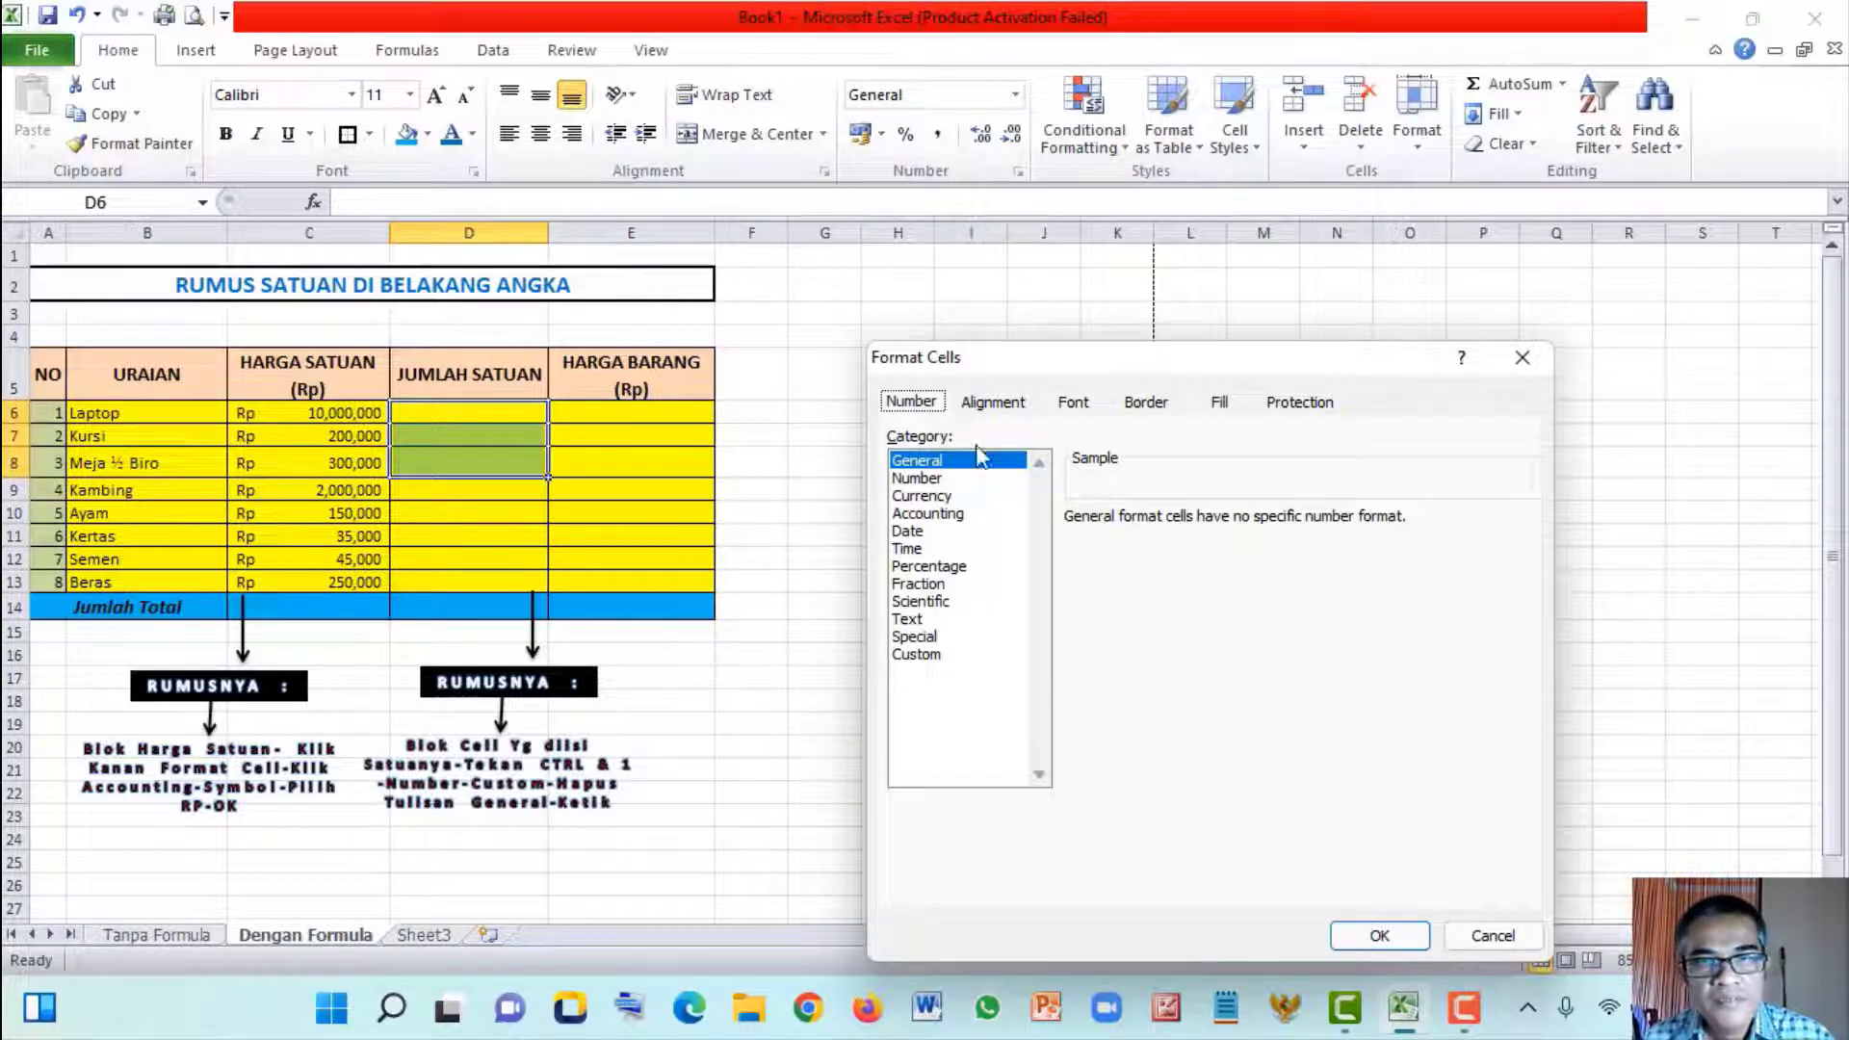
pyautogui.click(920, 659)
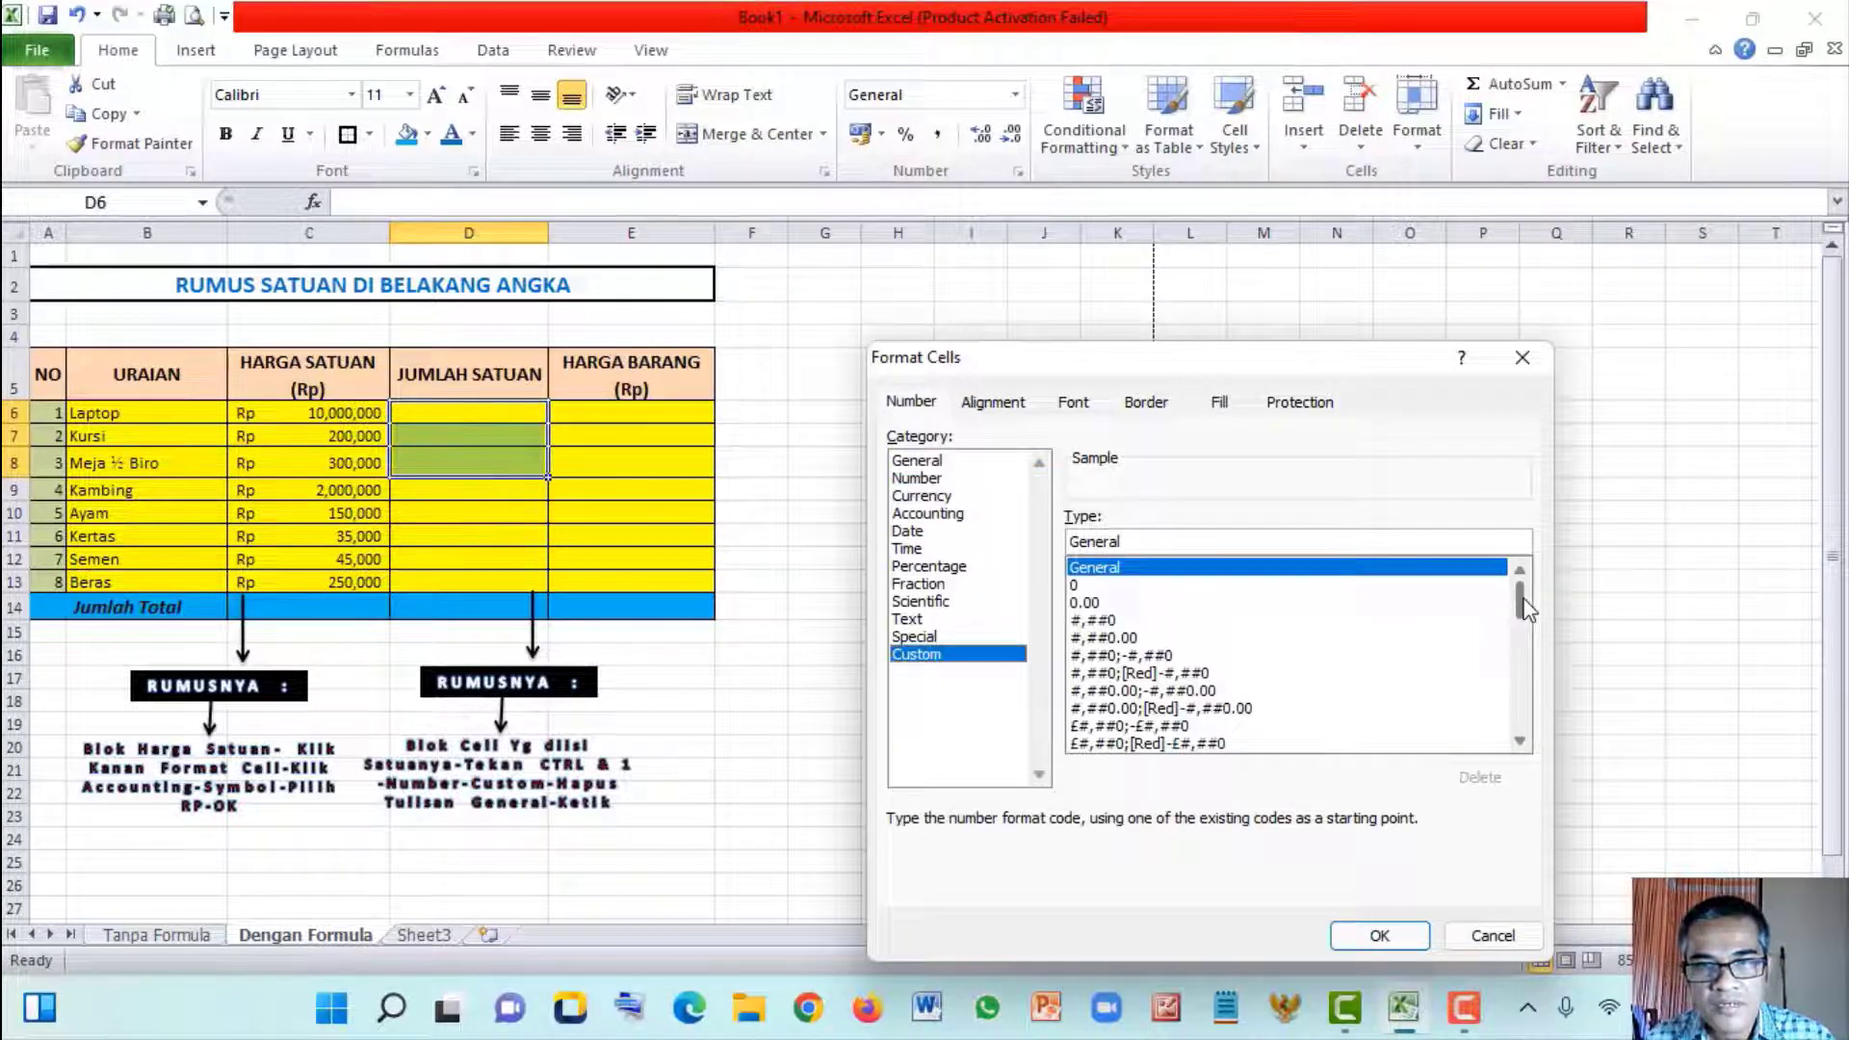
pyautogui.click(1202, 534)
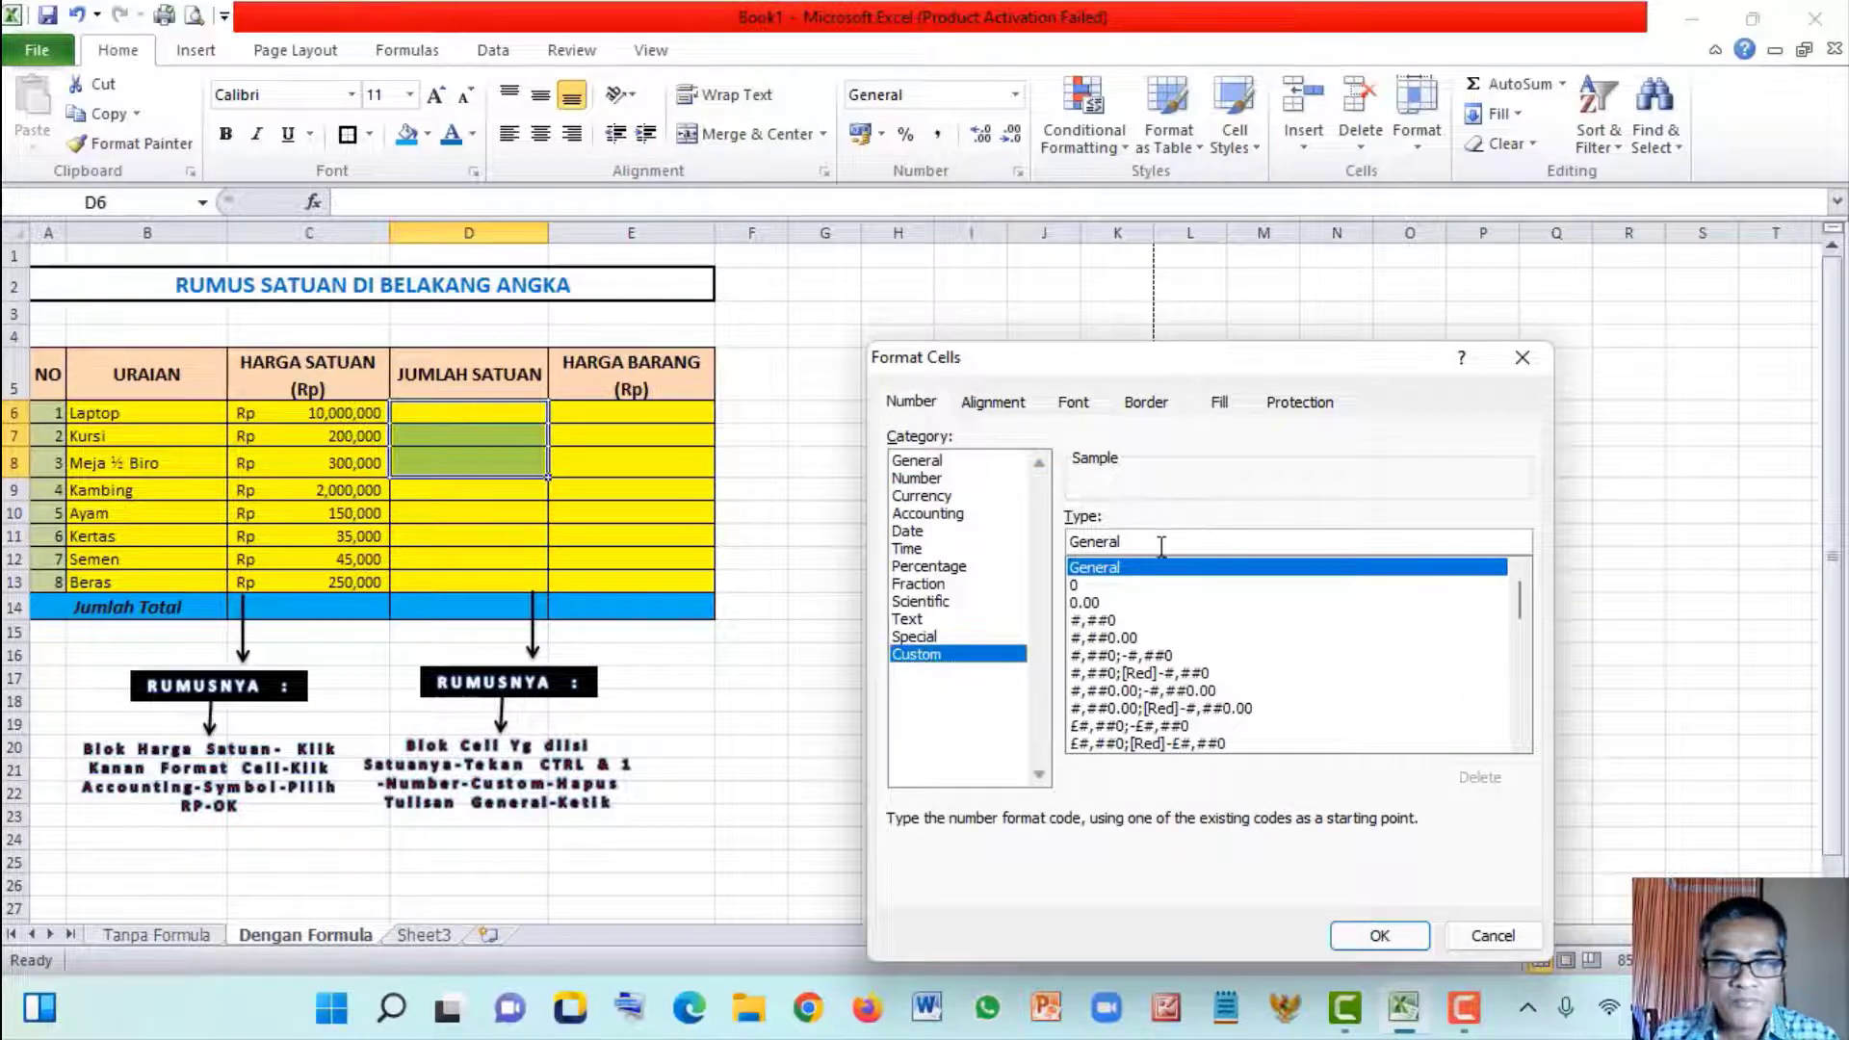
pyautogui.moveTo(1120, 541); pyautogui.dragTo(1066, 537)
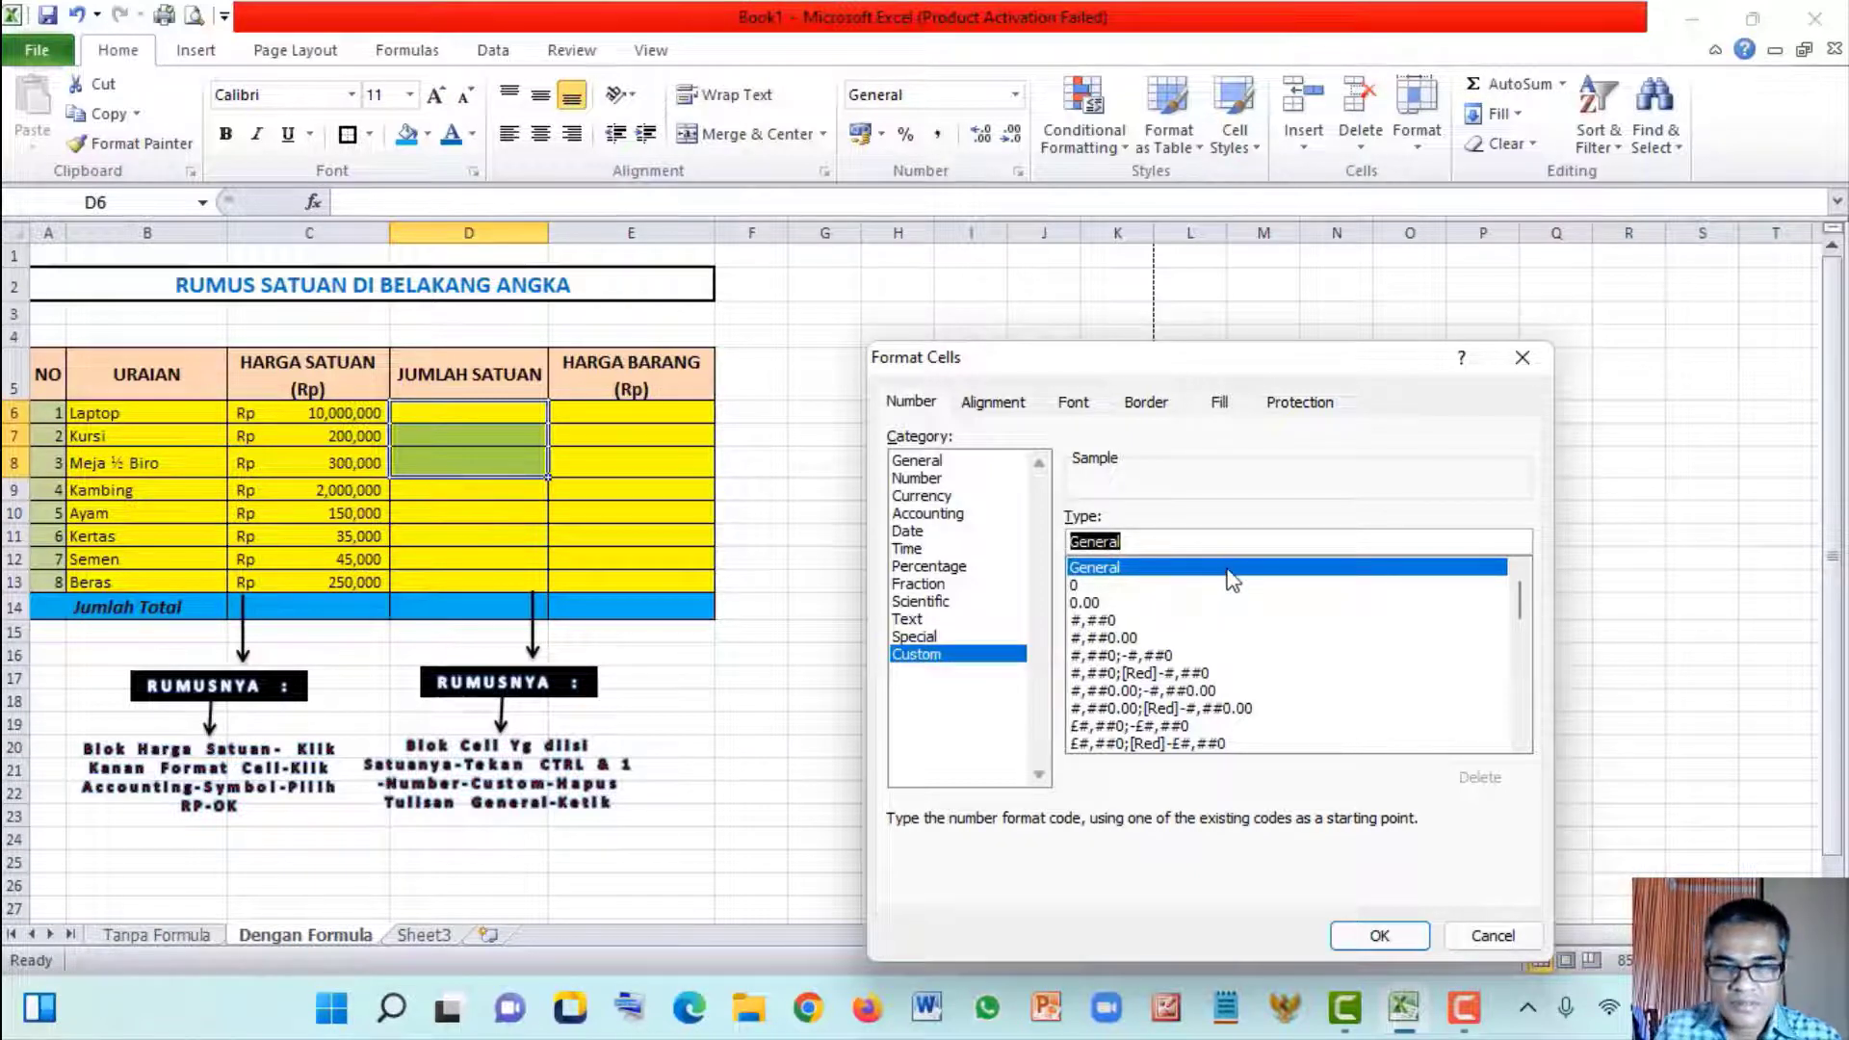
pyautogui.press('BackSpace')
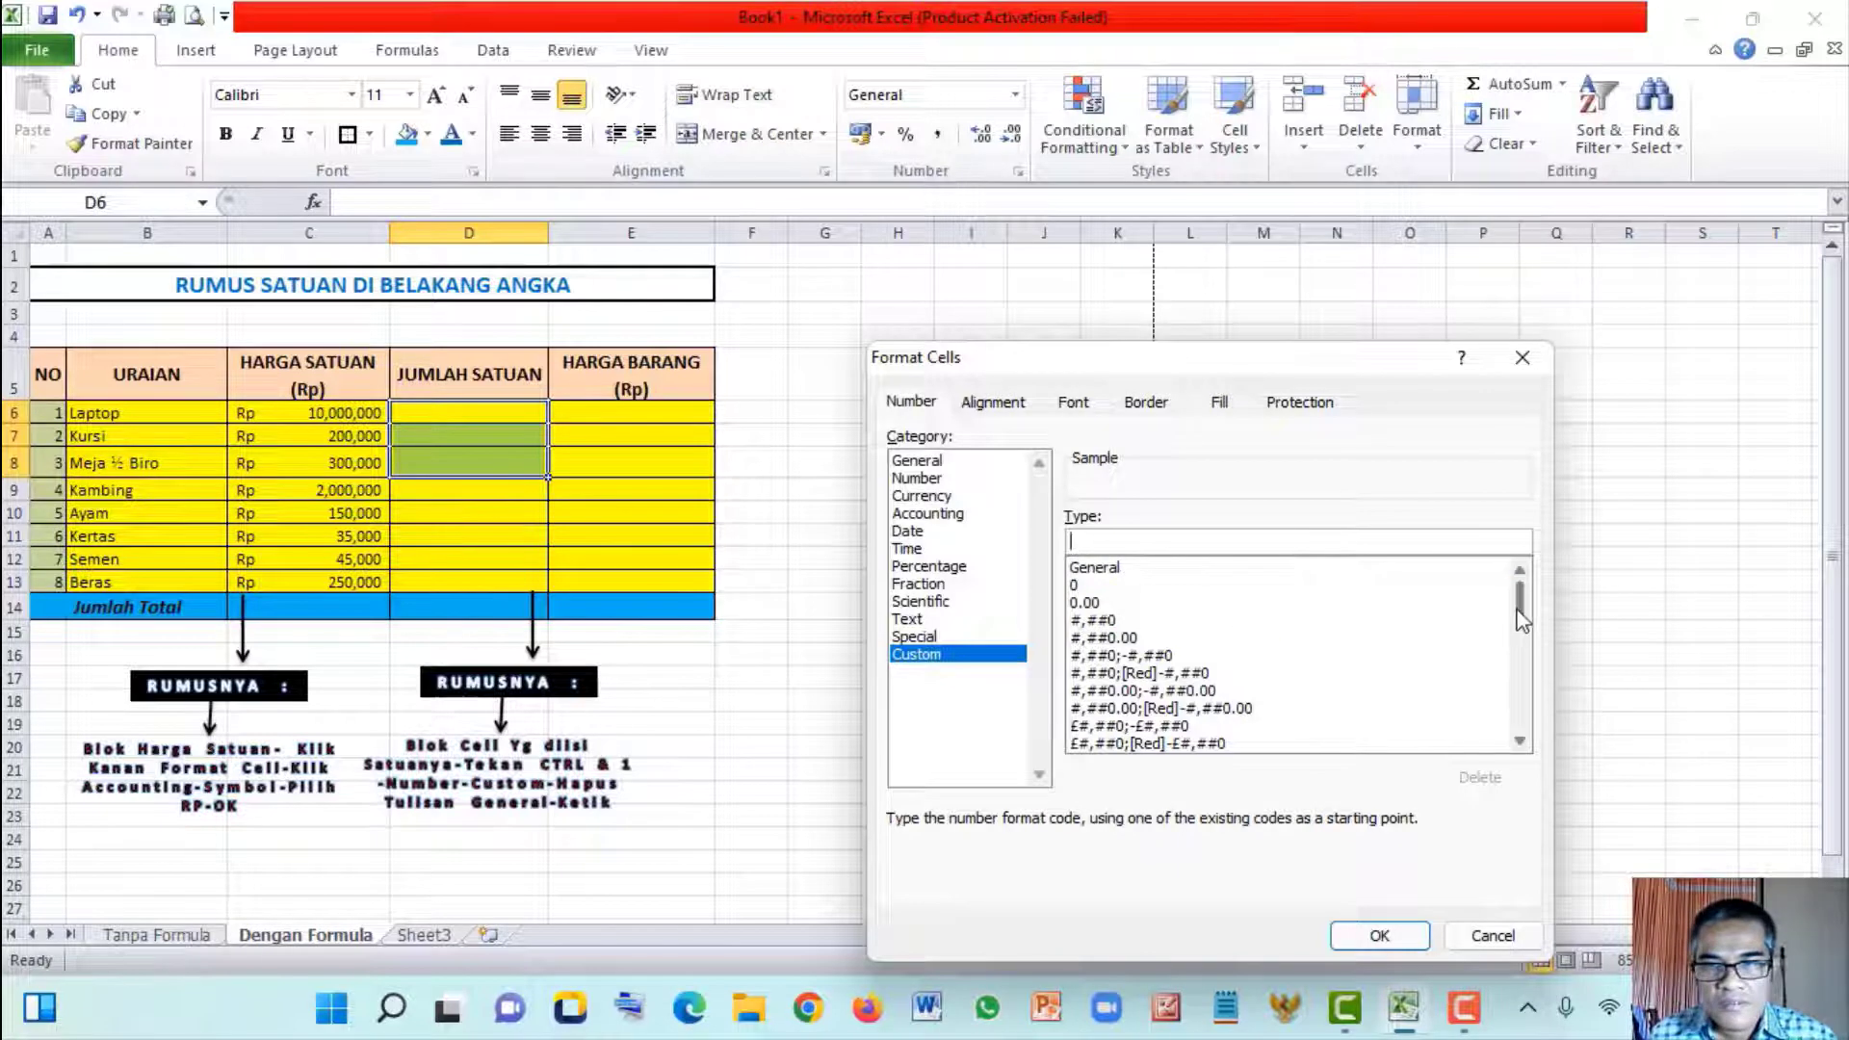
pyautogui.moveTo(1520, 599); pyautogui.dragTo(1539, 751)
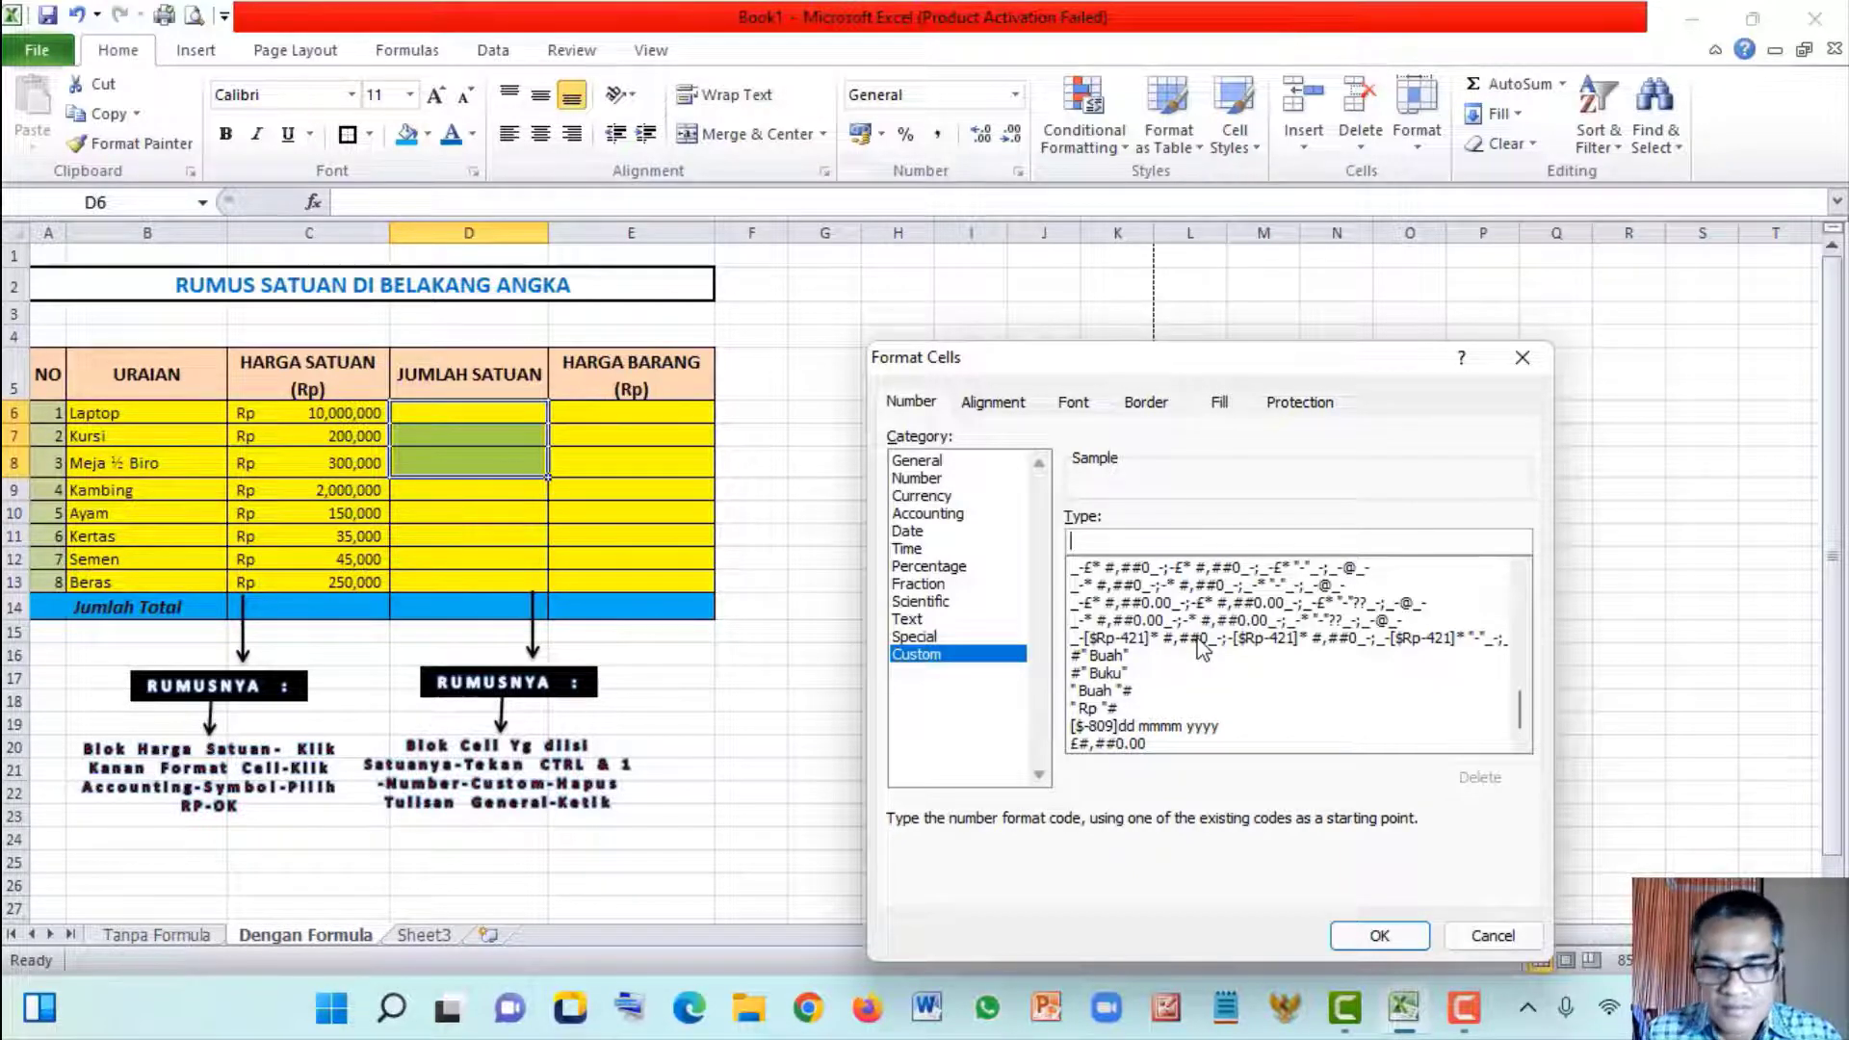
# Apply the custom number format #" Buah" to the Laptop, Kursi and Meja ½ Biro quantity cells D6:D8
pyautogui.write('#')
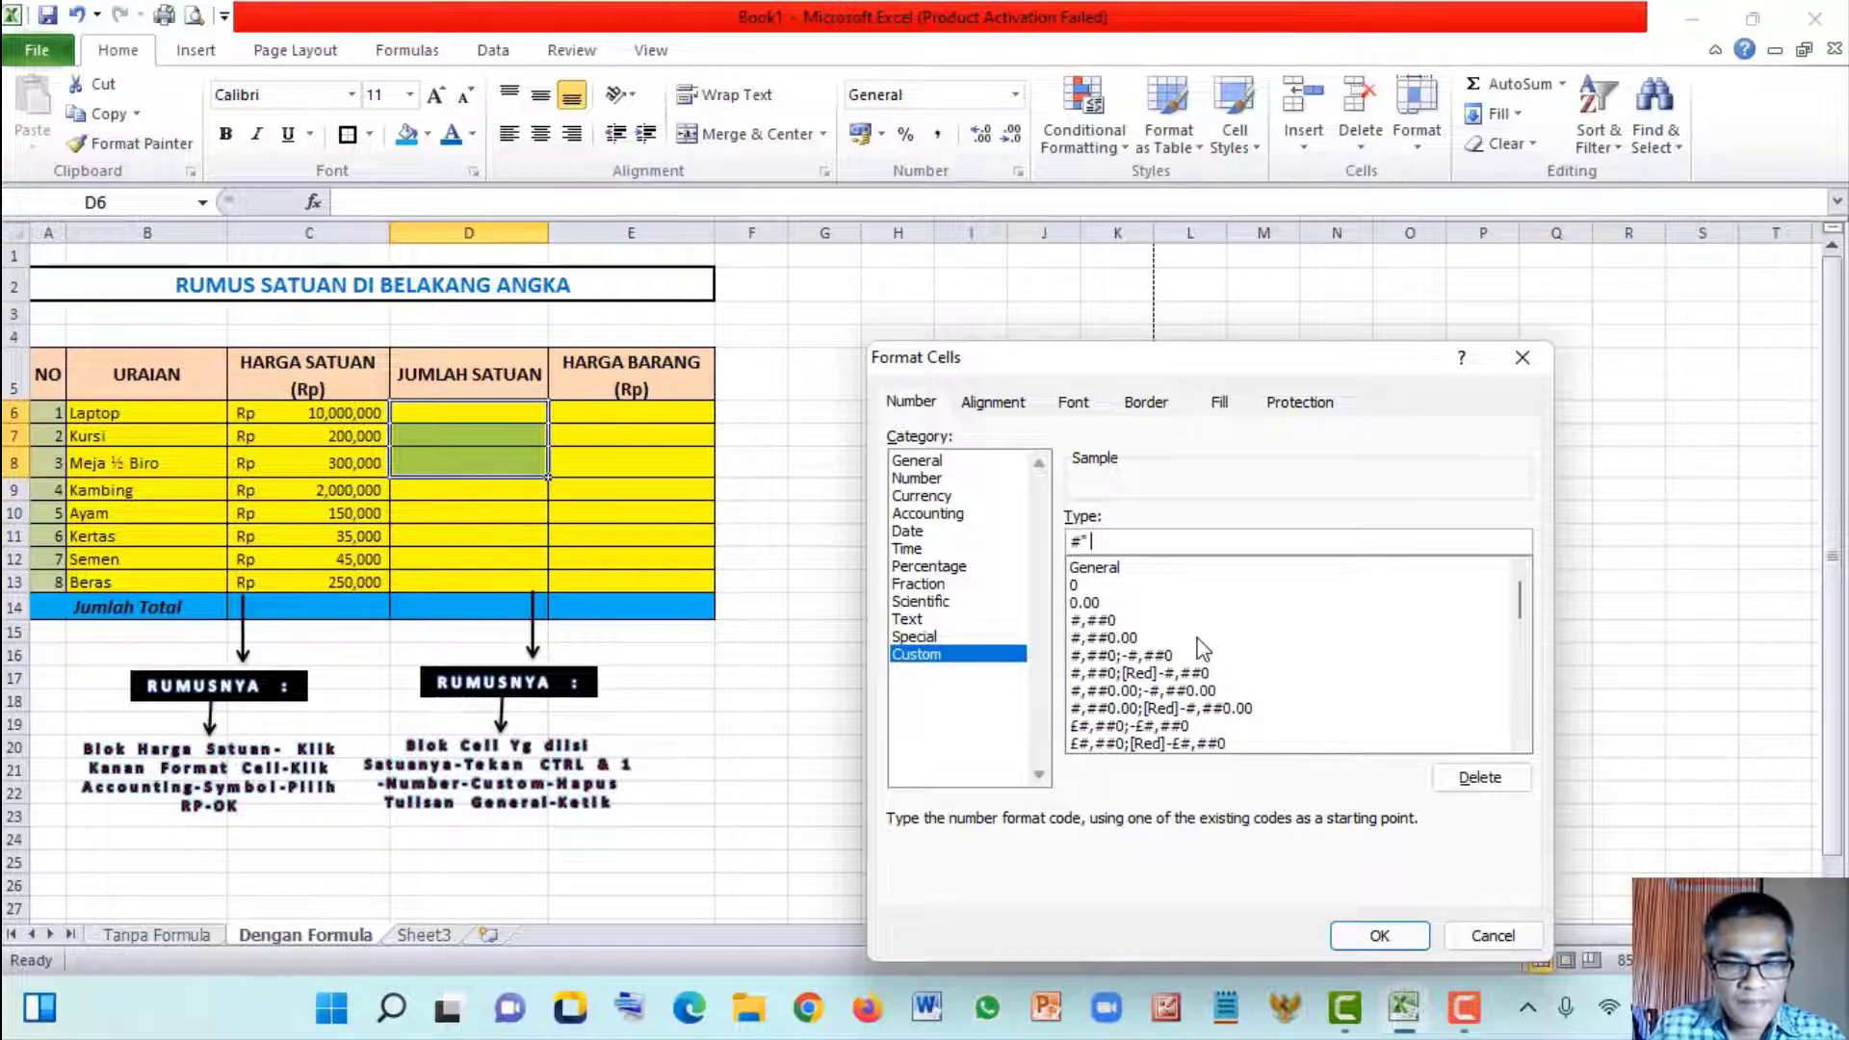
pyautogui.write('Bu')
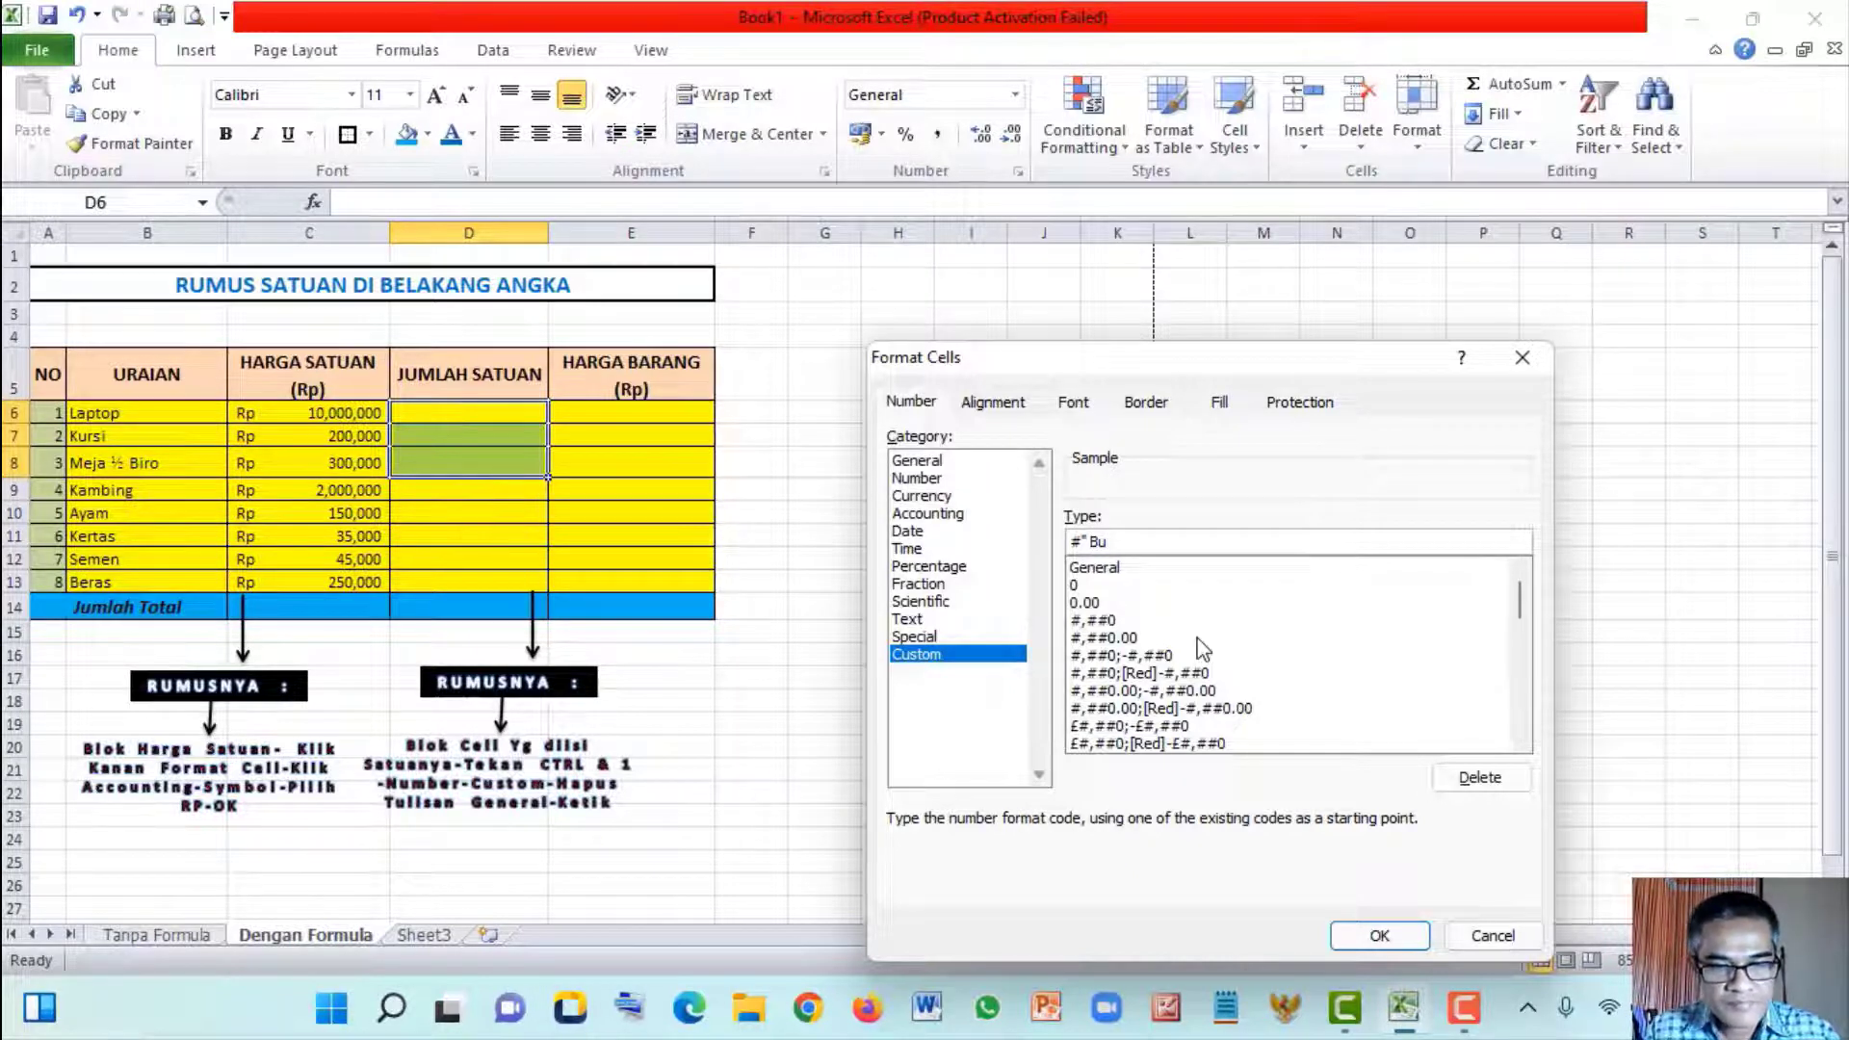
pyautogui.write('ah')
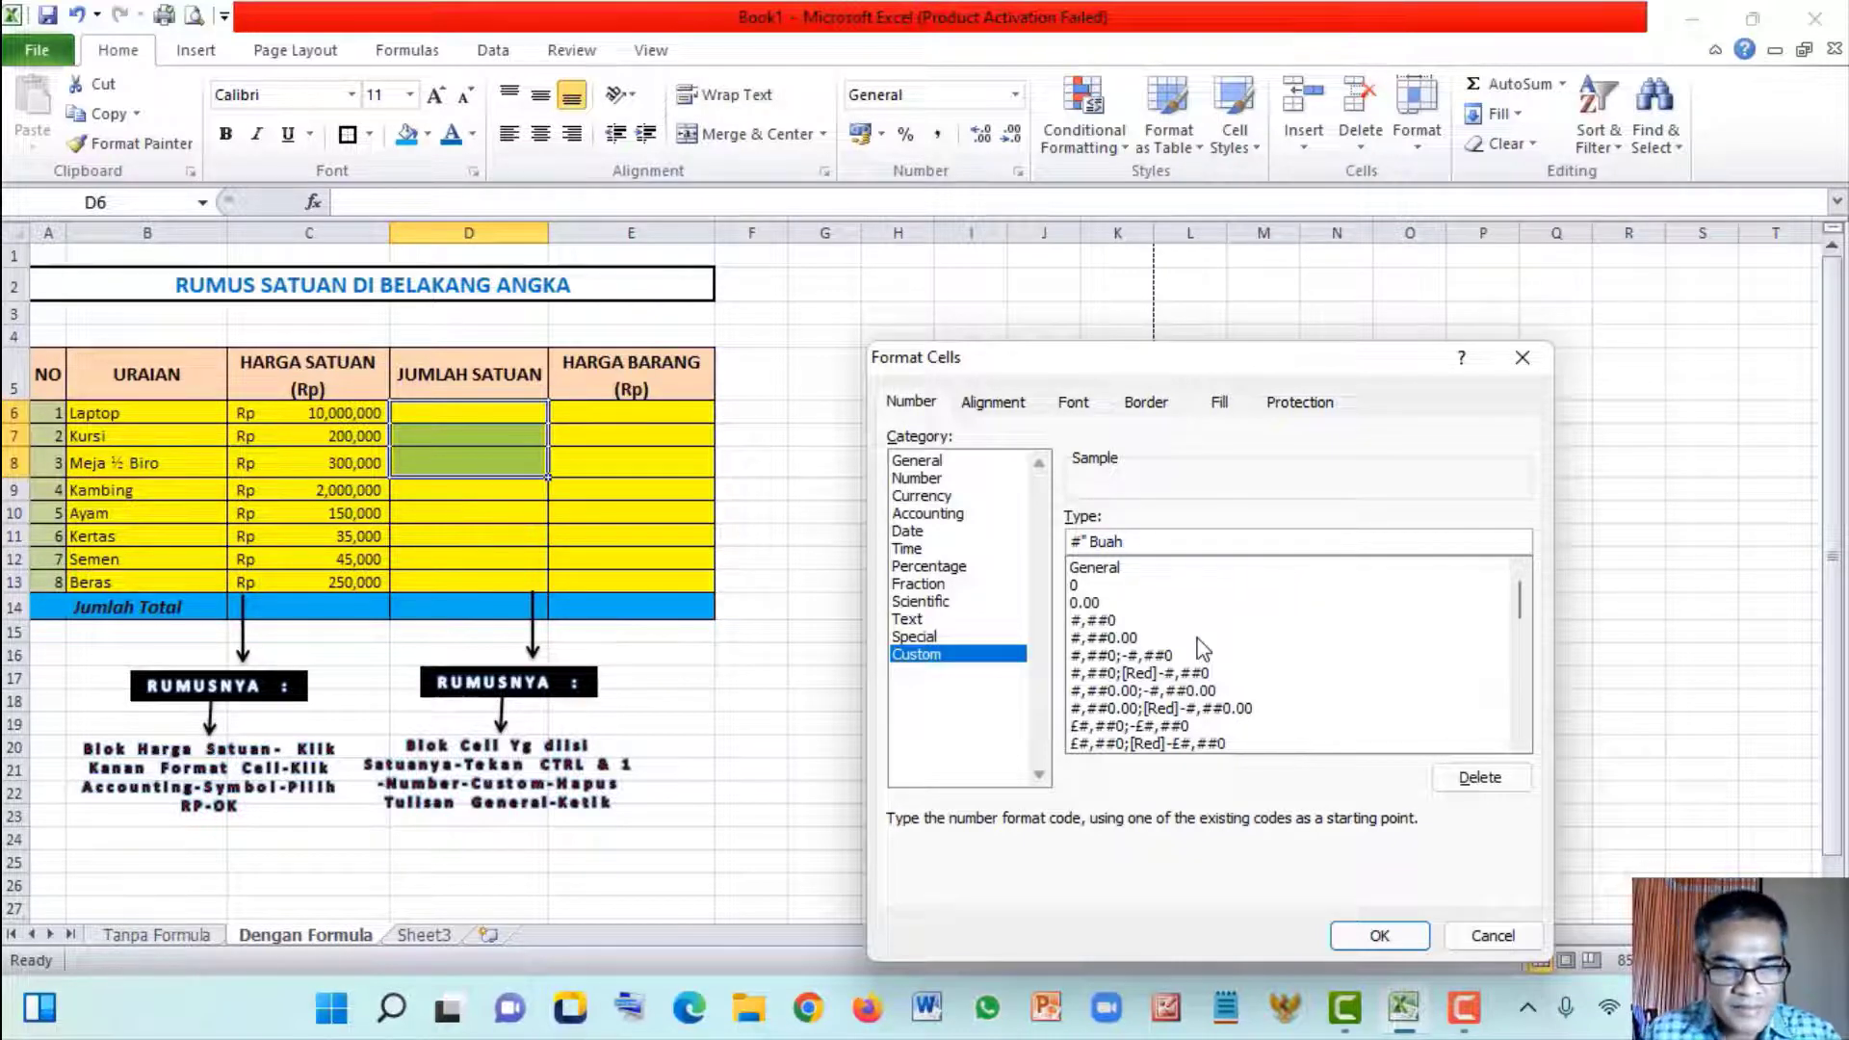
pyautogui.write('@')
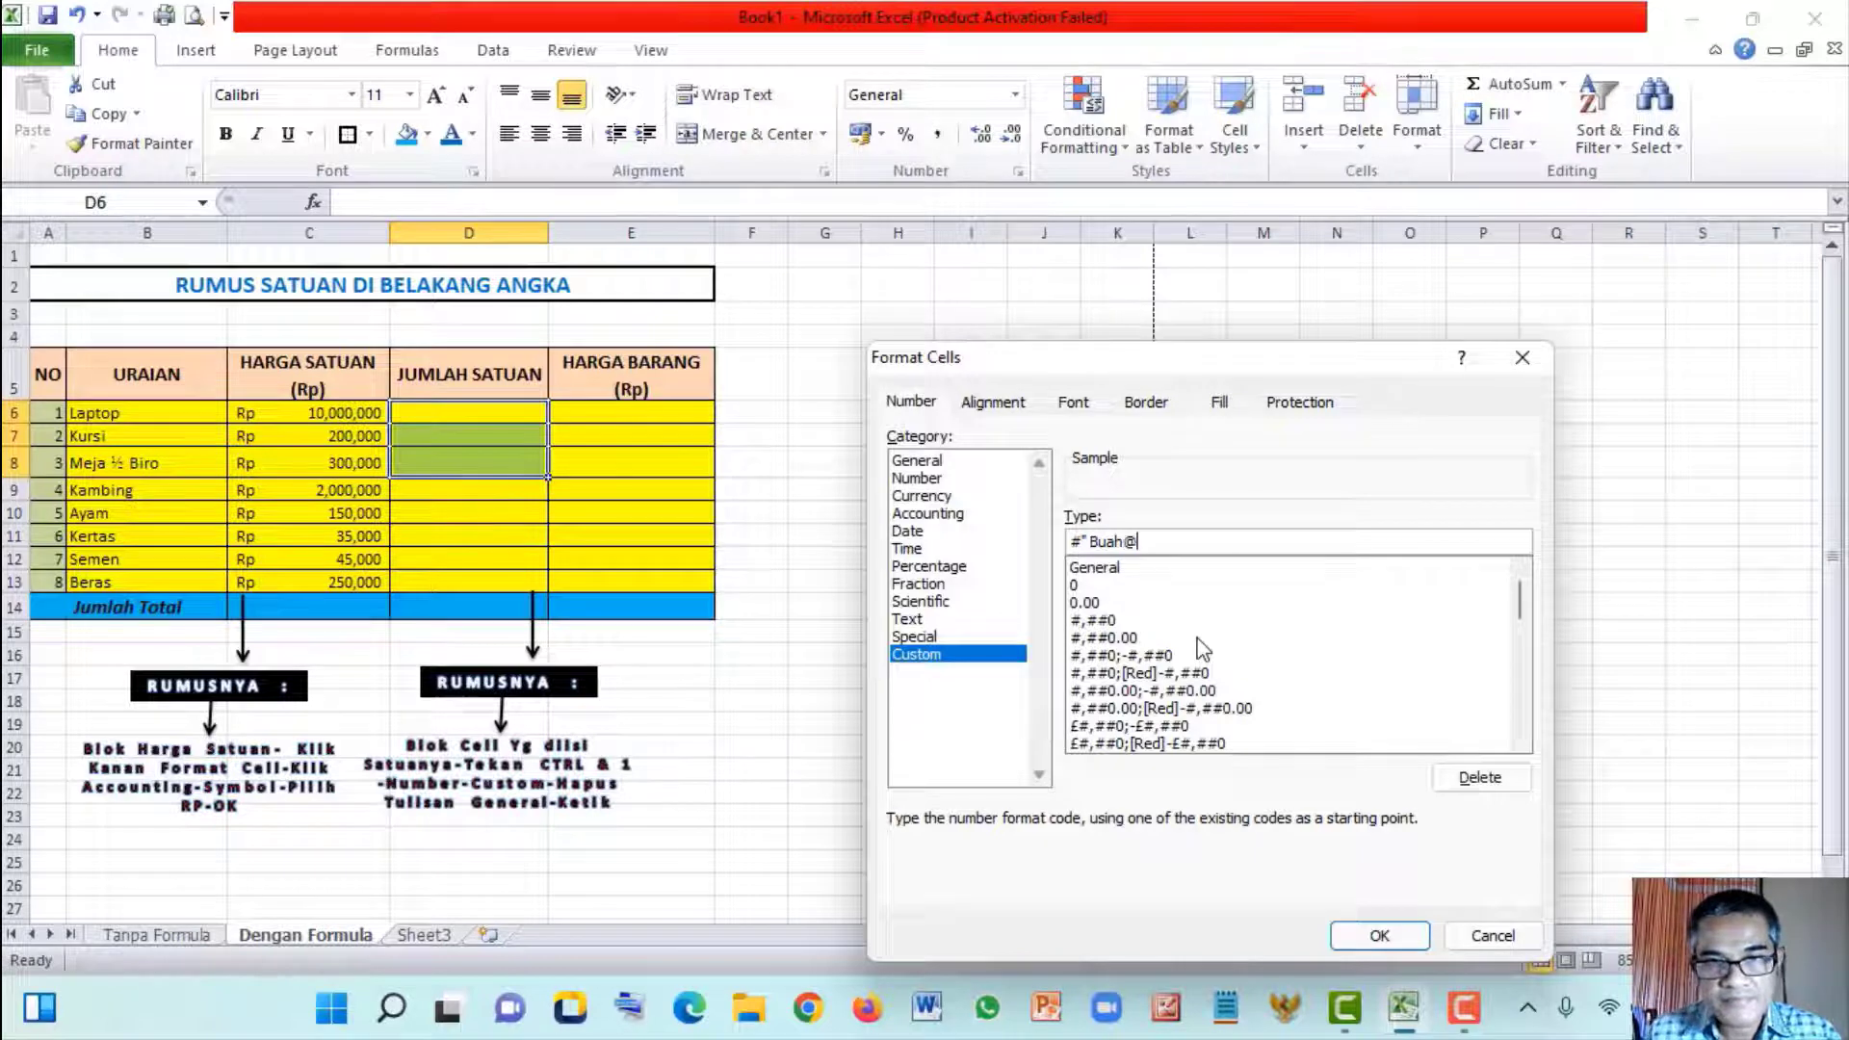
pyautogui.press('BackSpace')
pyautogui.write('"')
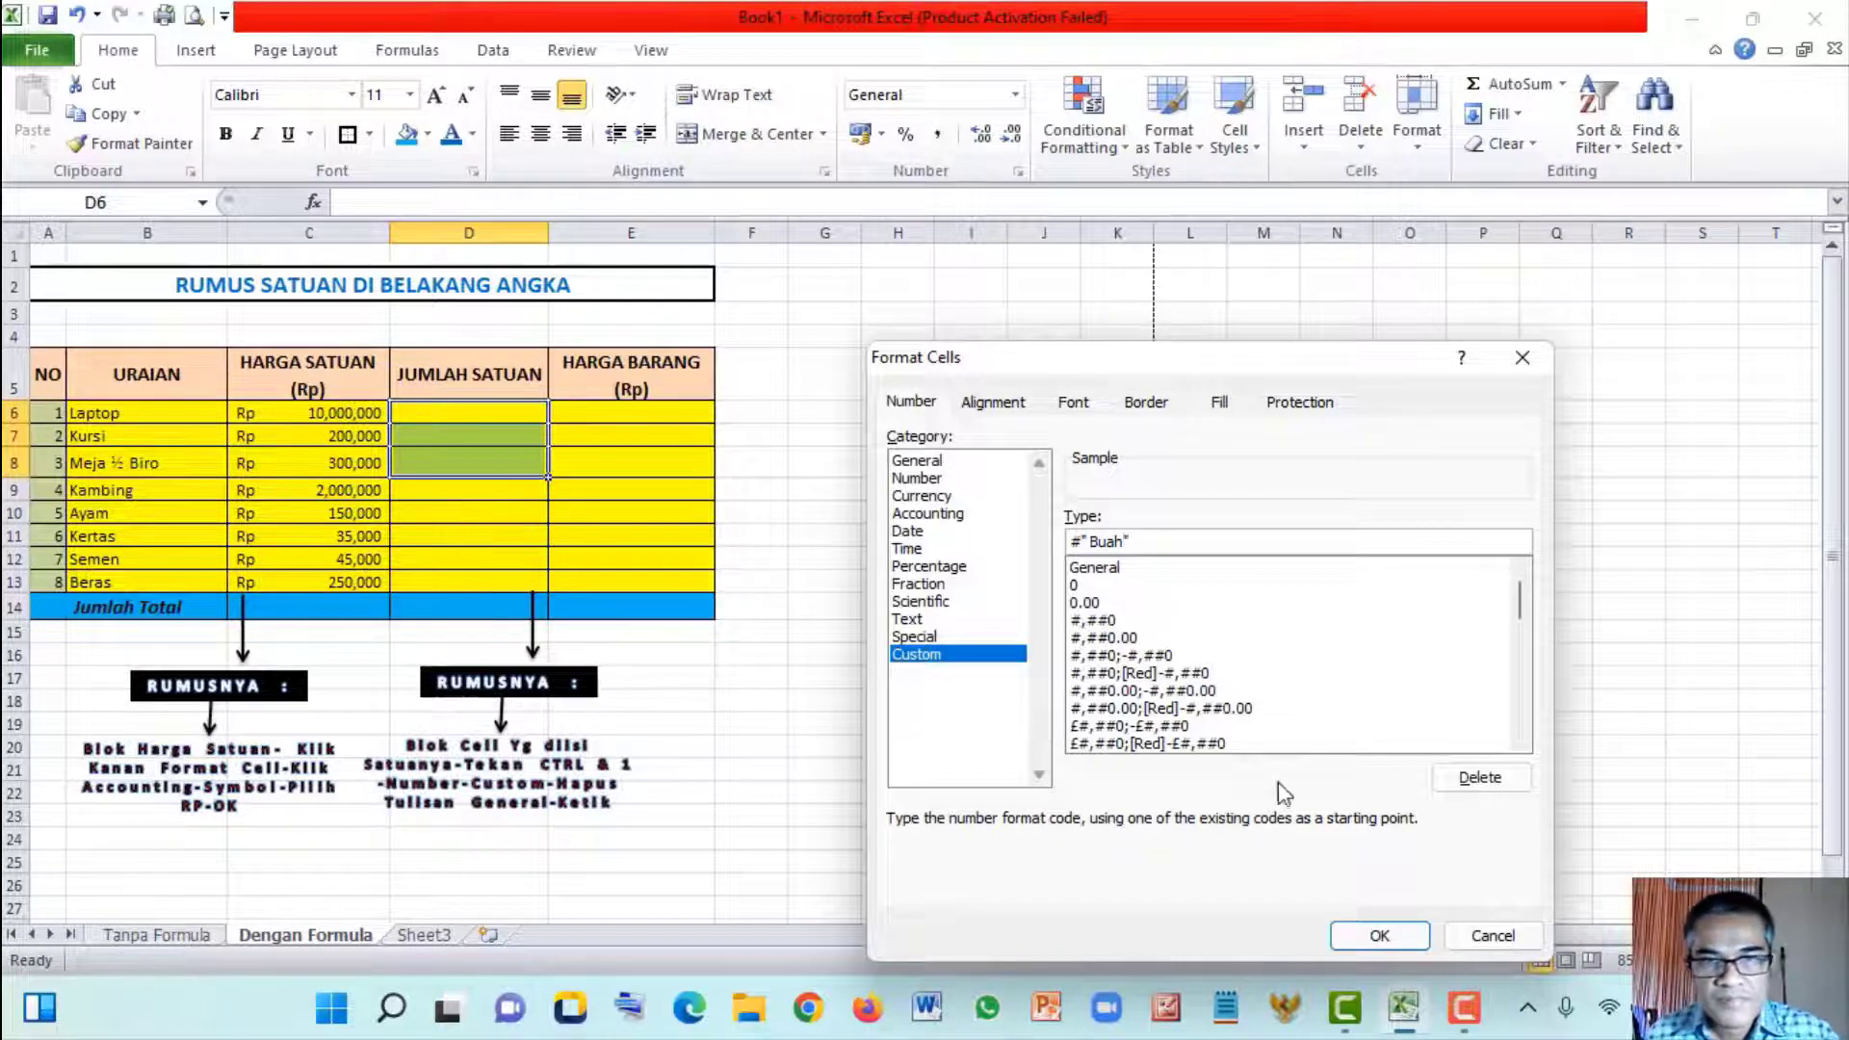
pyautogui.click(1355, 941)
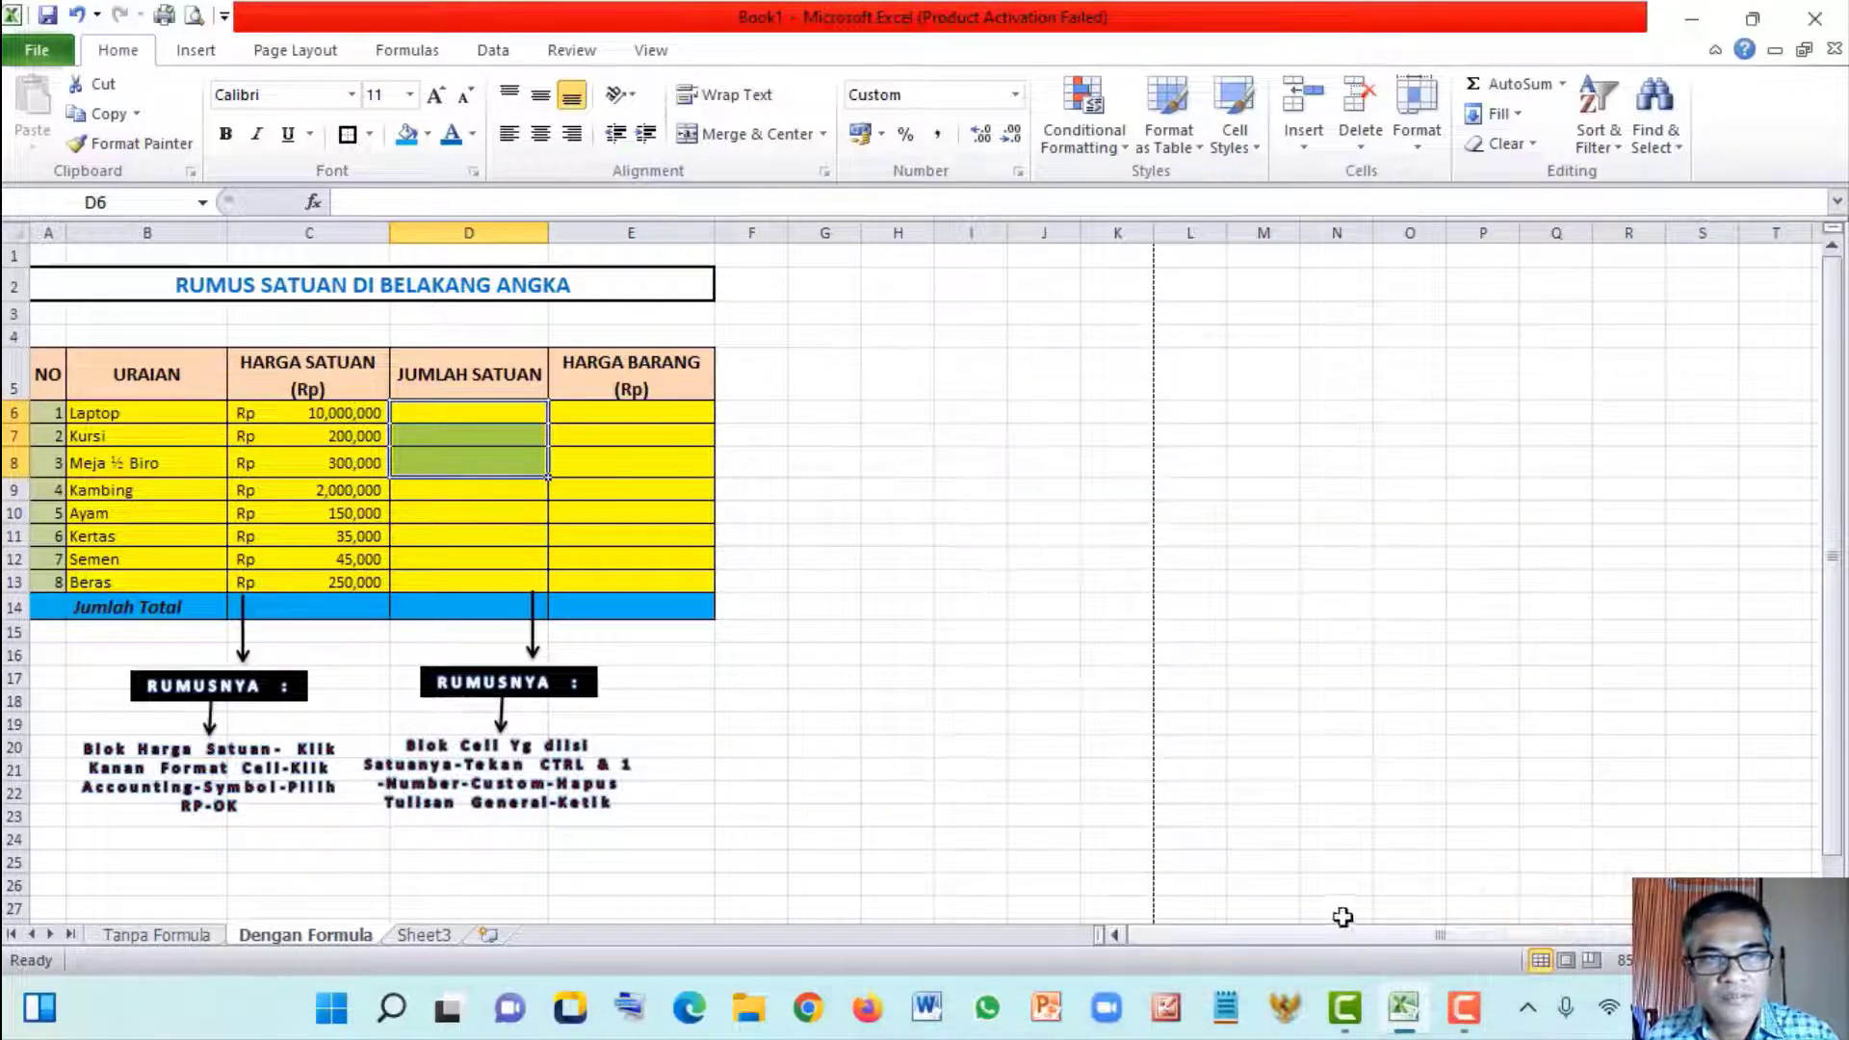
# Enter JUMLAH SATUAN quantities of 3 for Laptop, 3 for Kursi and 4 for Meja ½ Biro in D6:D8
pyautogui.click(456, 413)
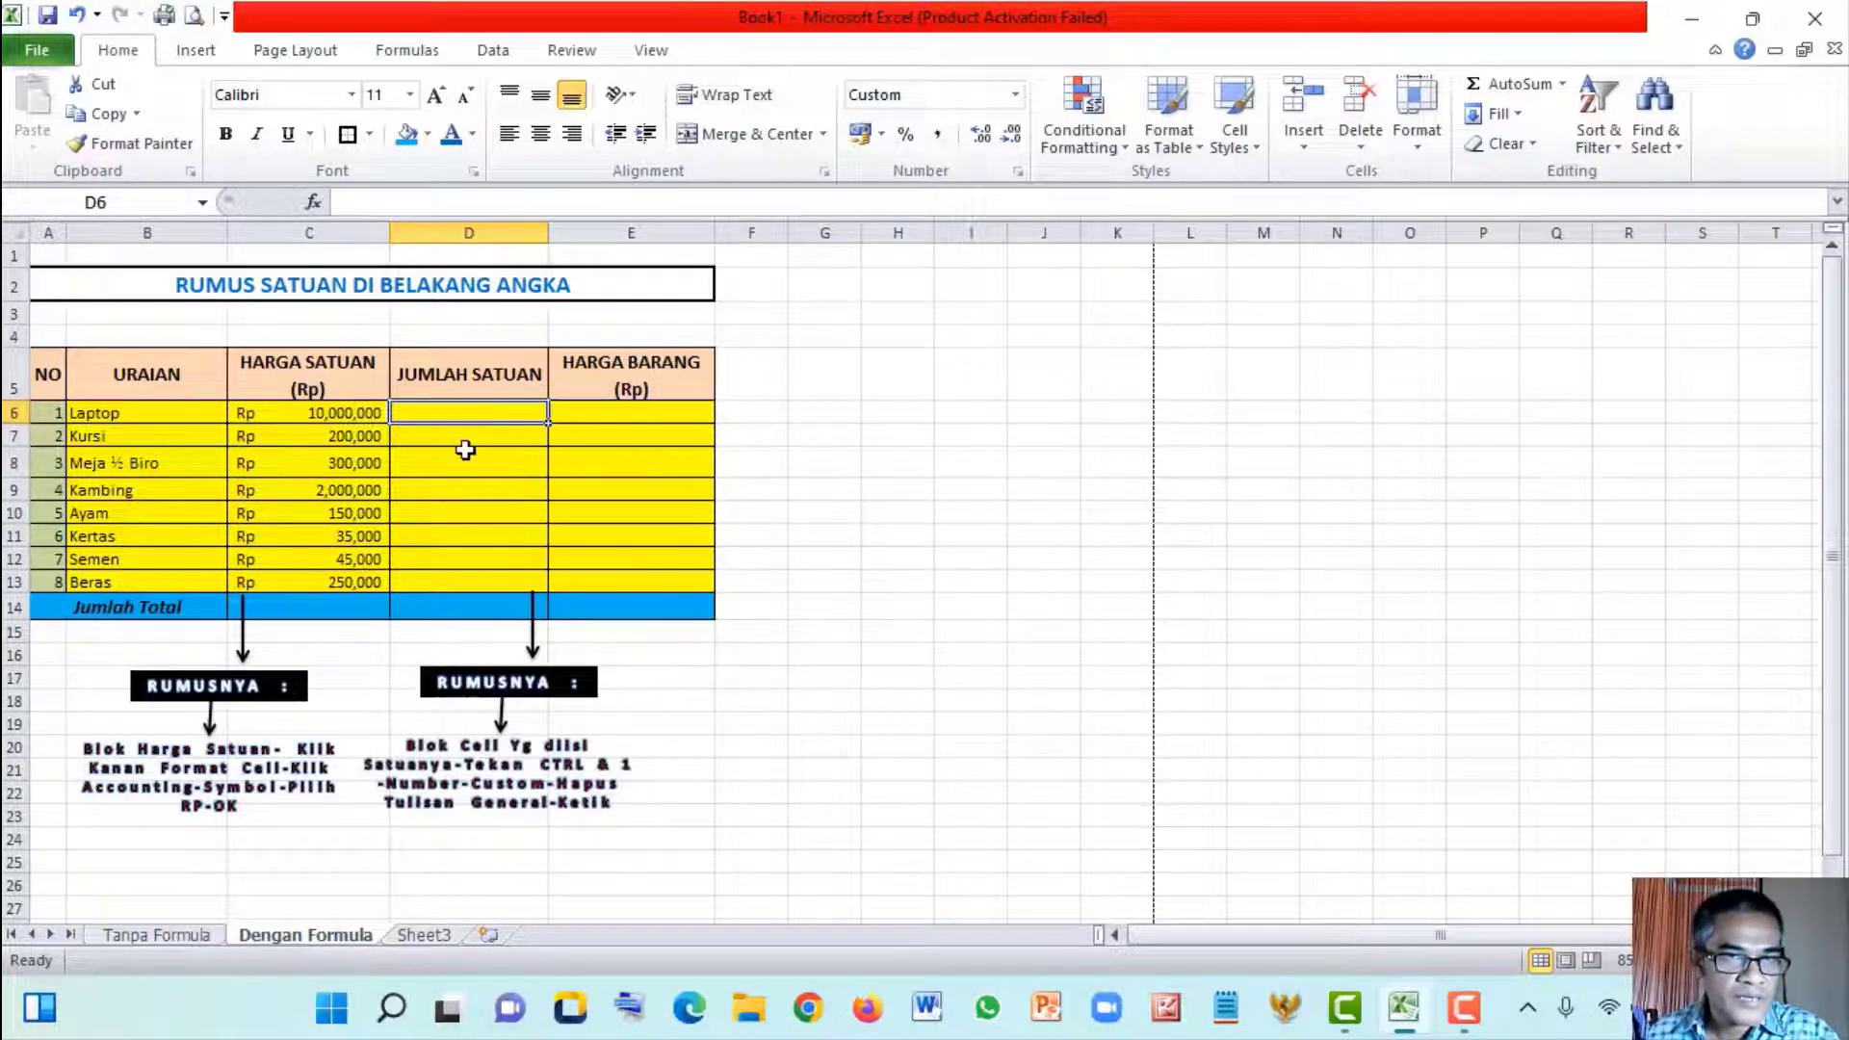
pyautogui.write('3')
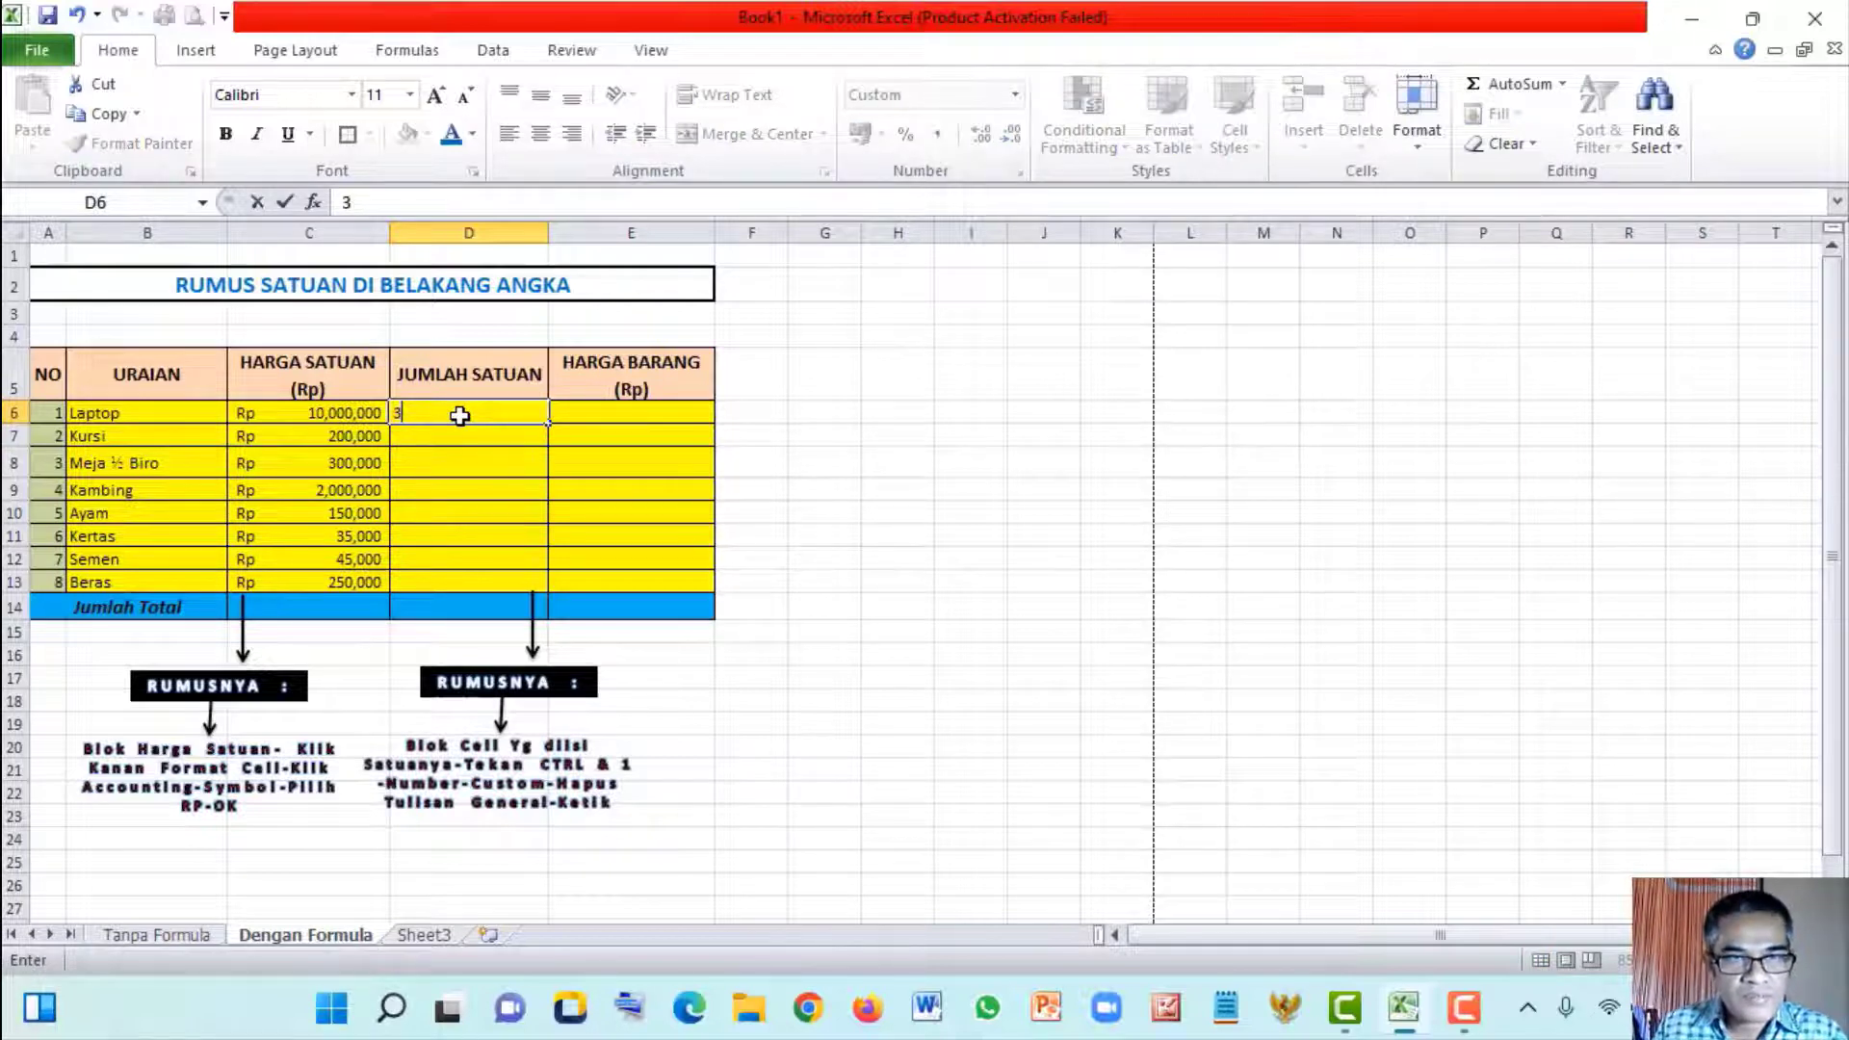
pyautogui.press('Return')
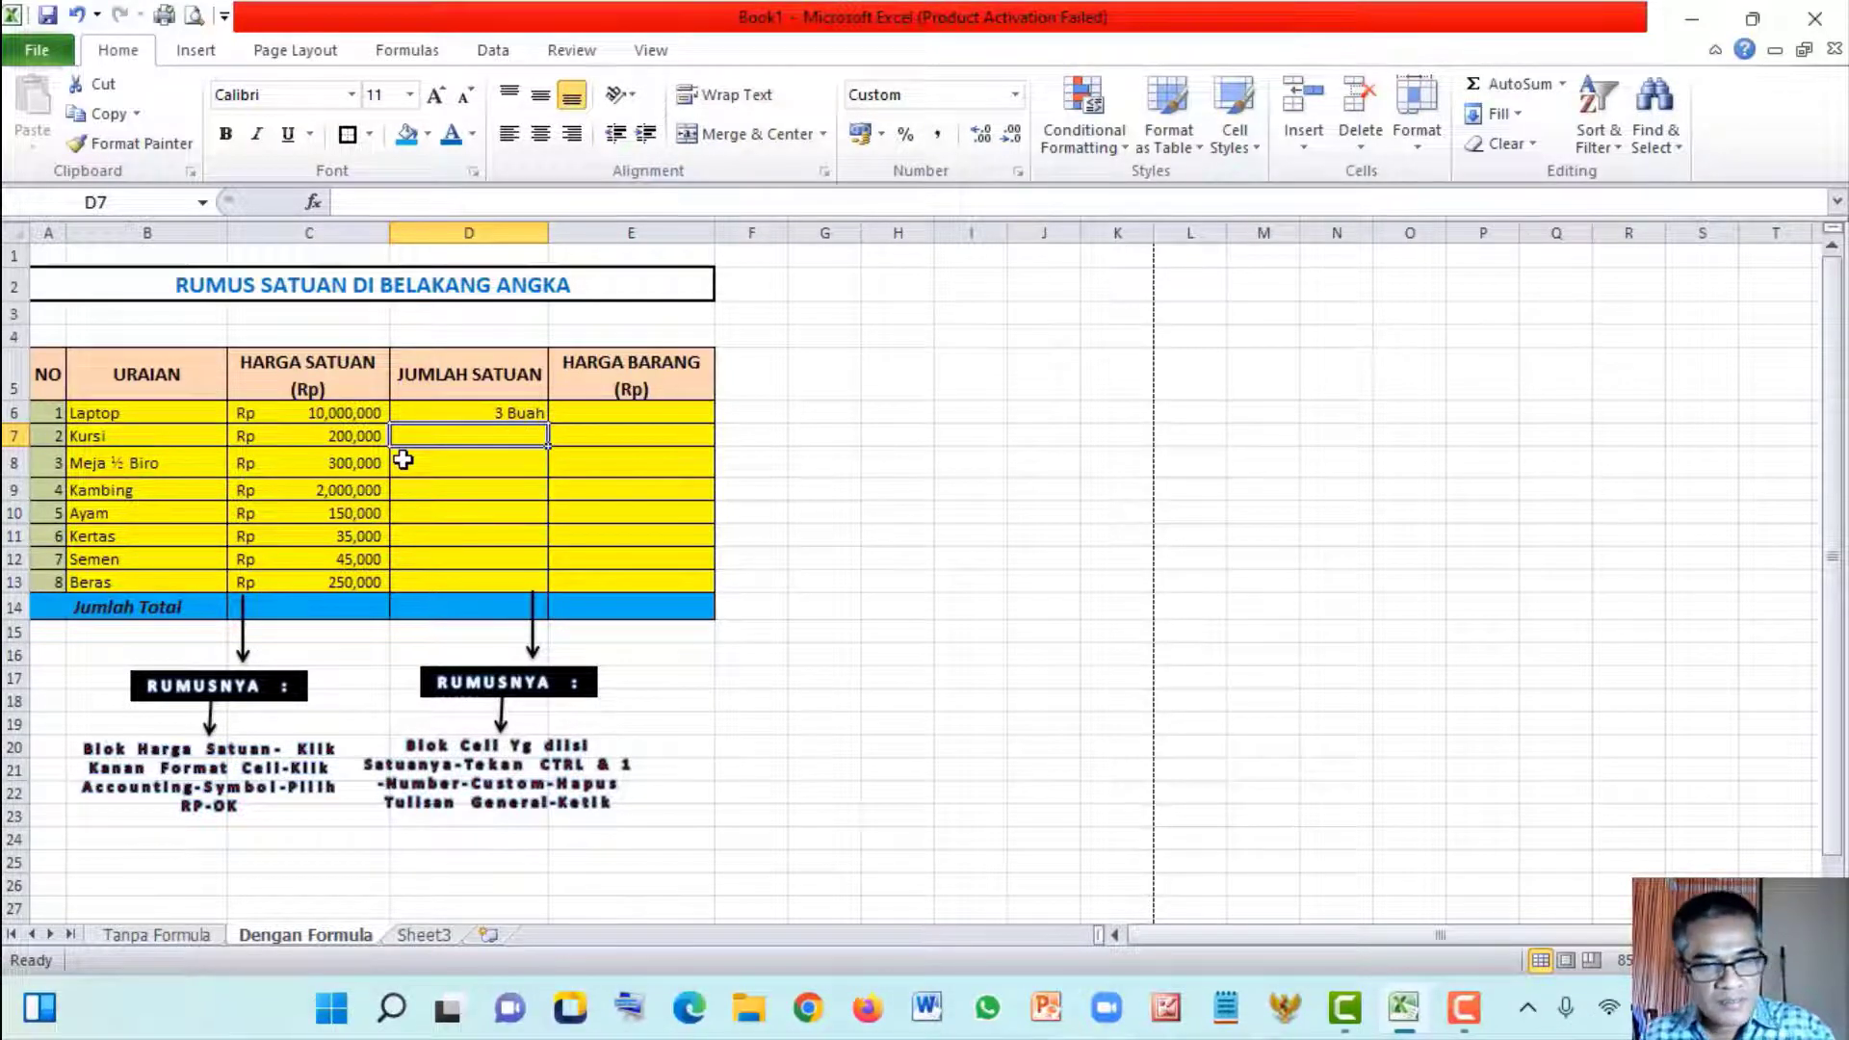
pyautogui.write('3')
pyautogui.press('Return')
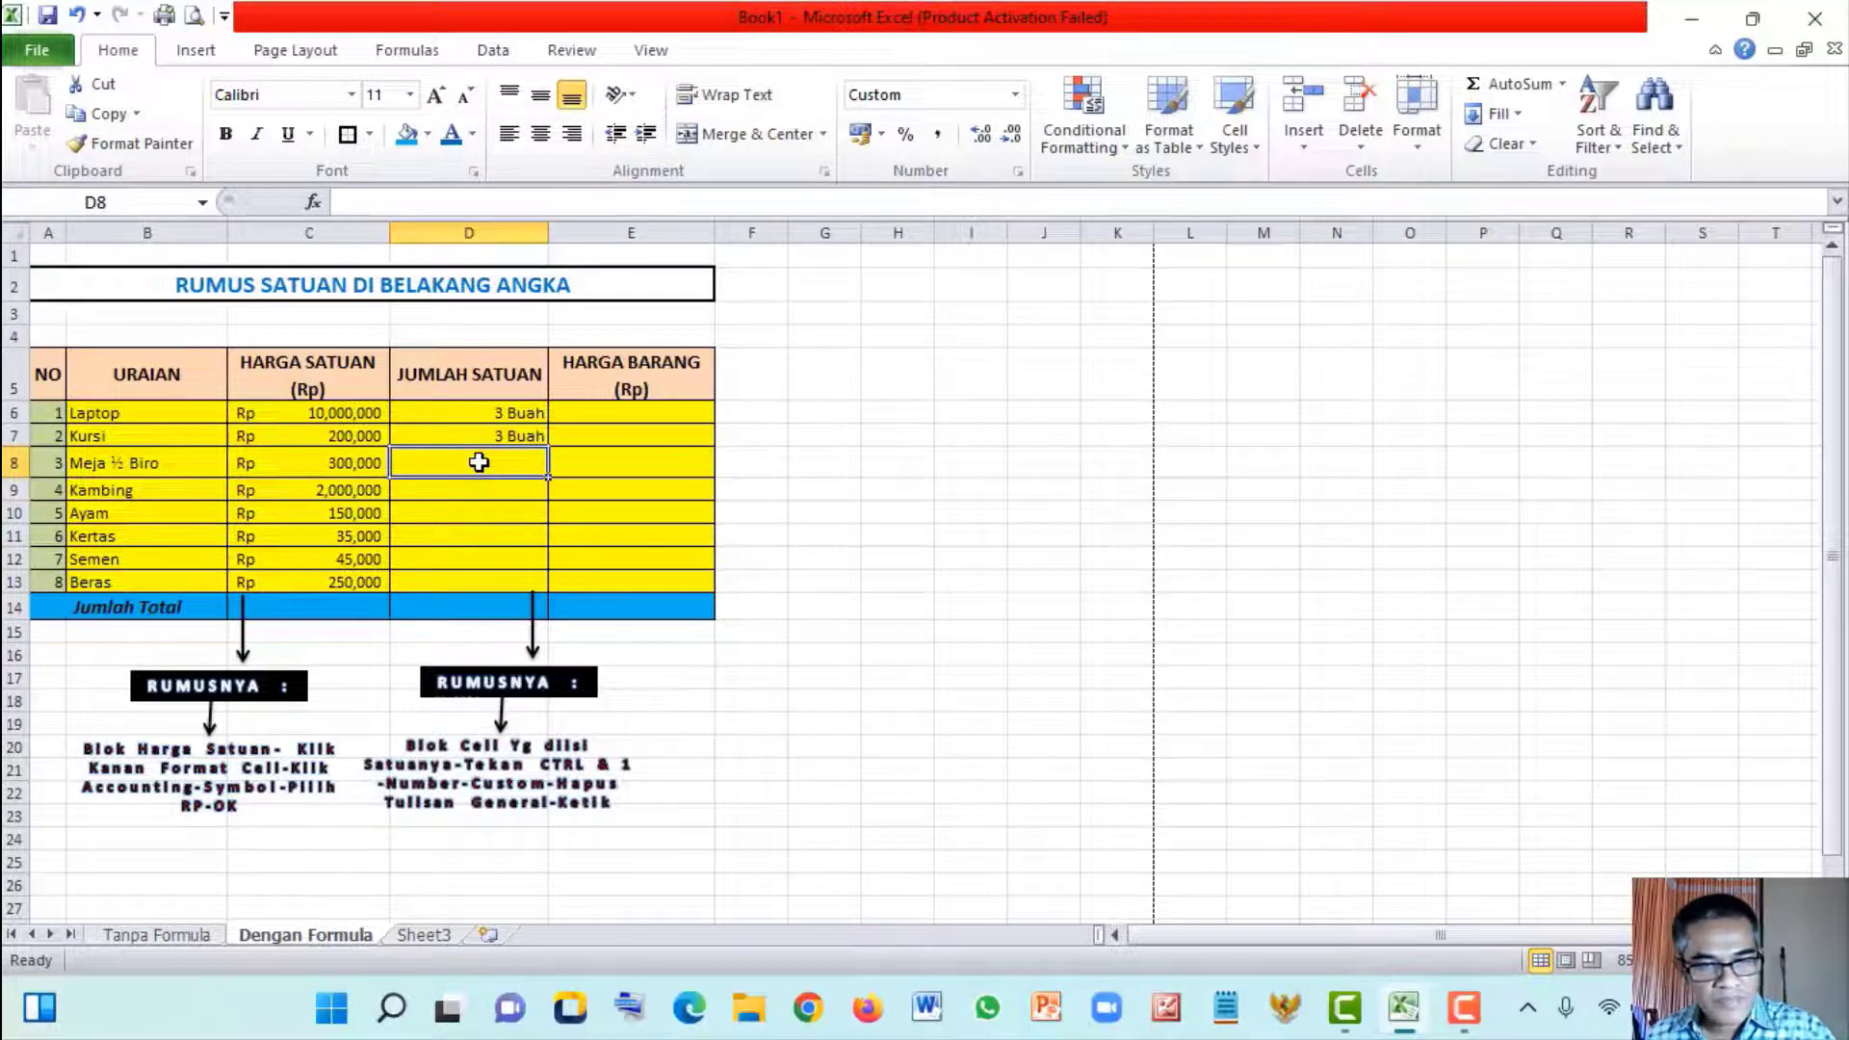
pyautogui.write('4')
pyautogui.press('Return')
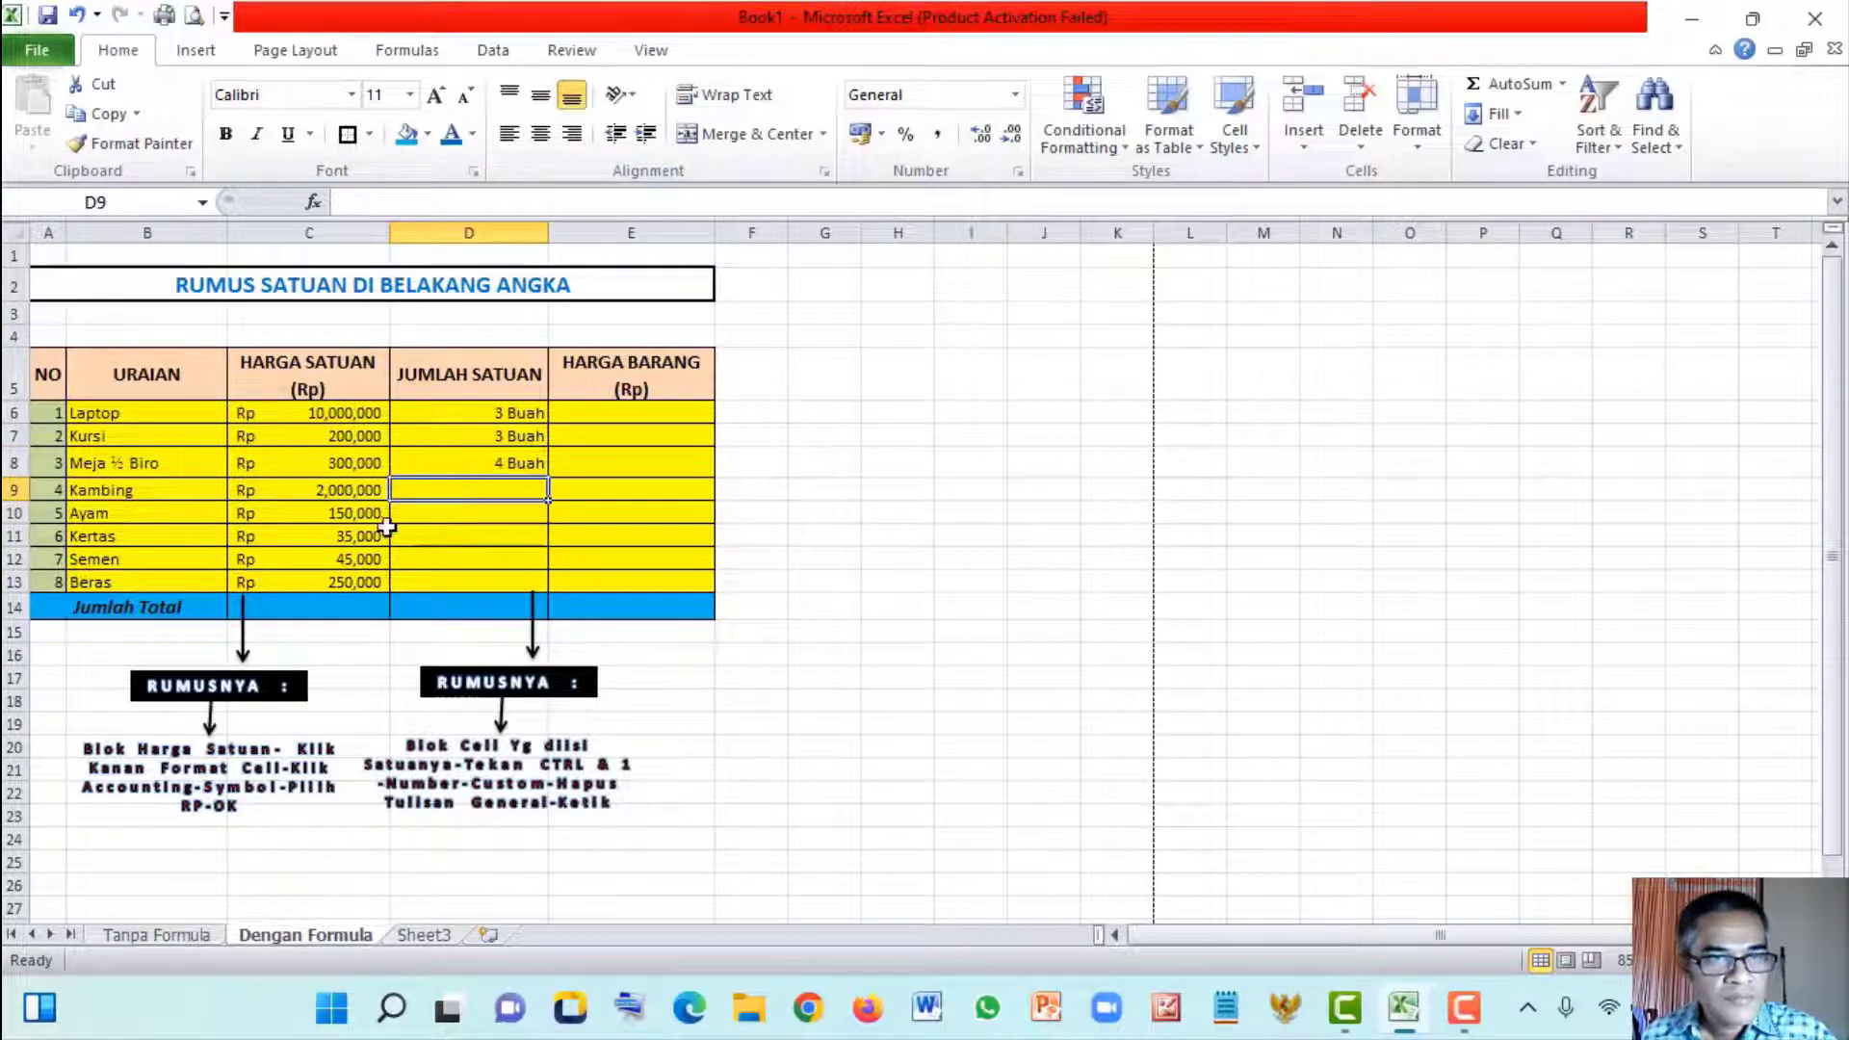
# Open the Custom number format settings for the Kambing and Ayam quantity cells D9:D10 and clear the General format code
pyautogui.click(499, 532)
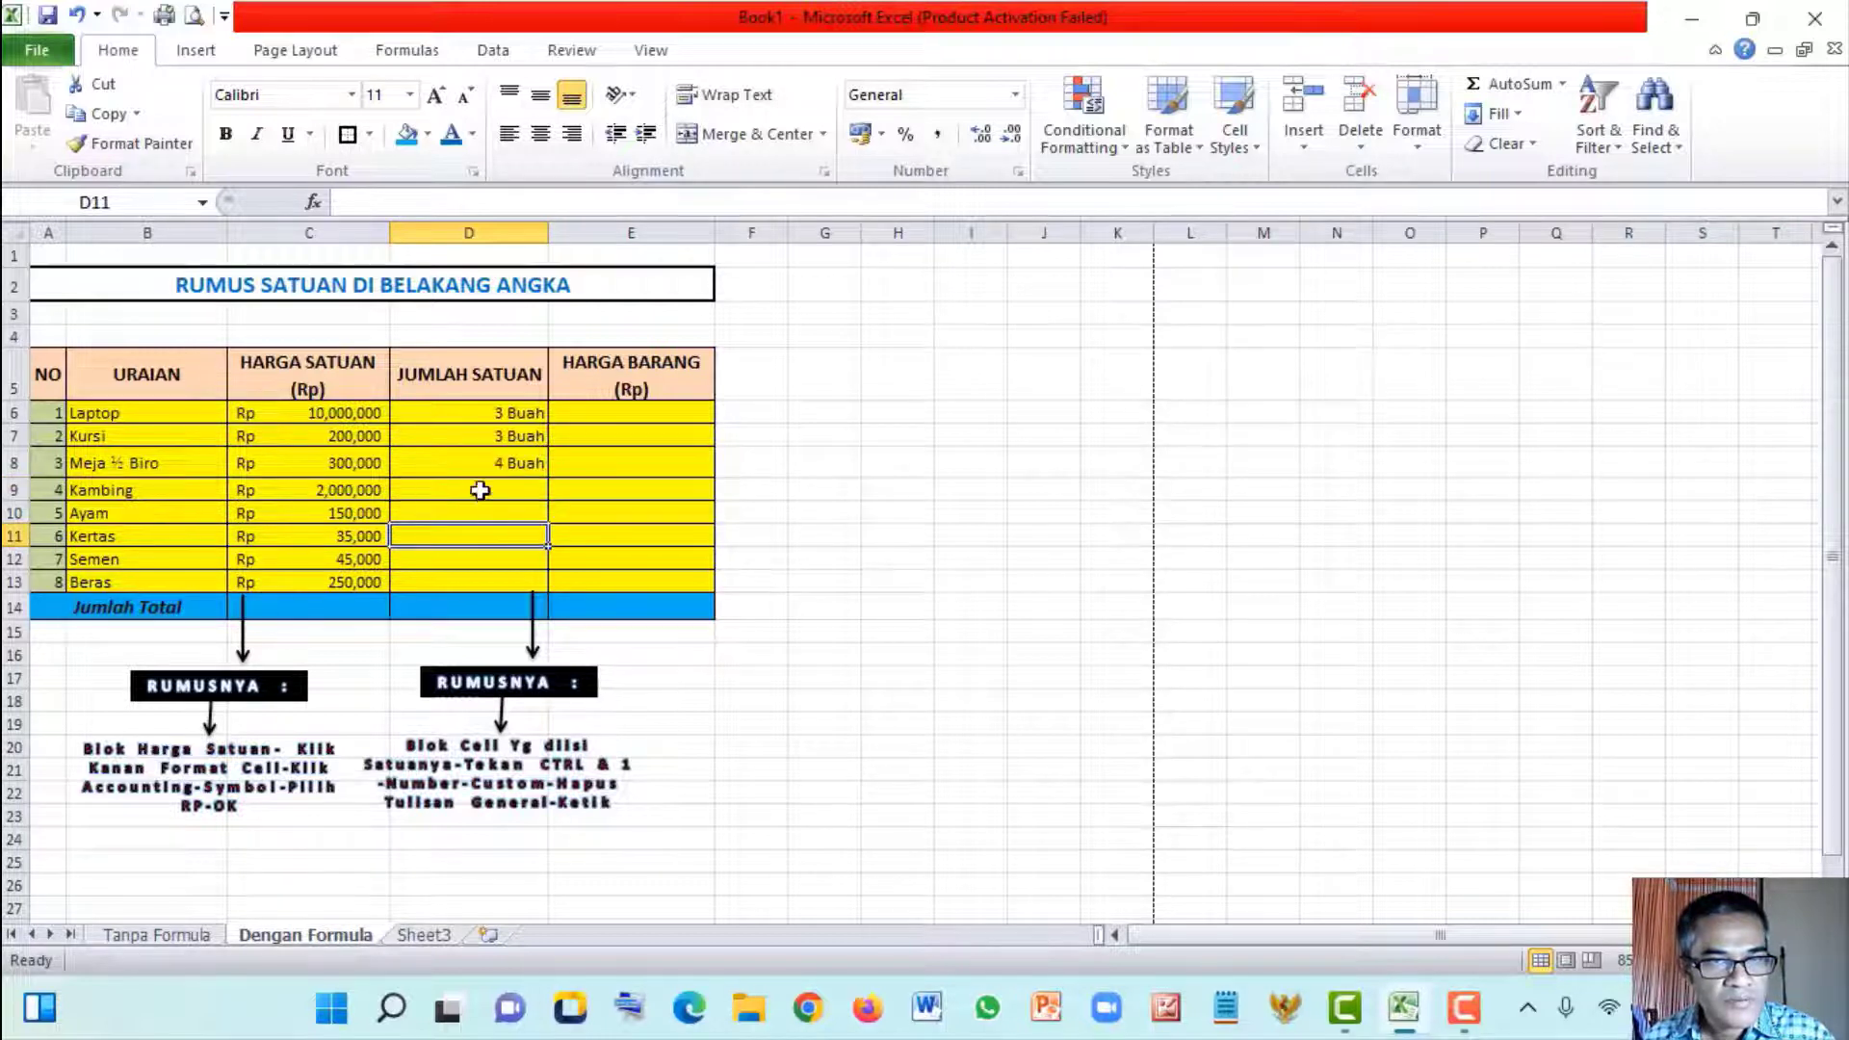
pyautogui.moveTo(480, 490); pyautogui.dragTo(483, 506)
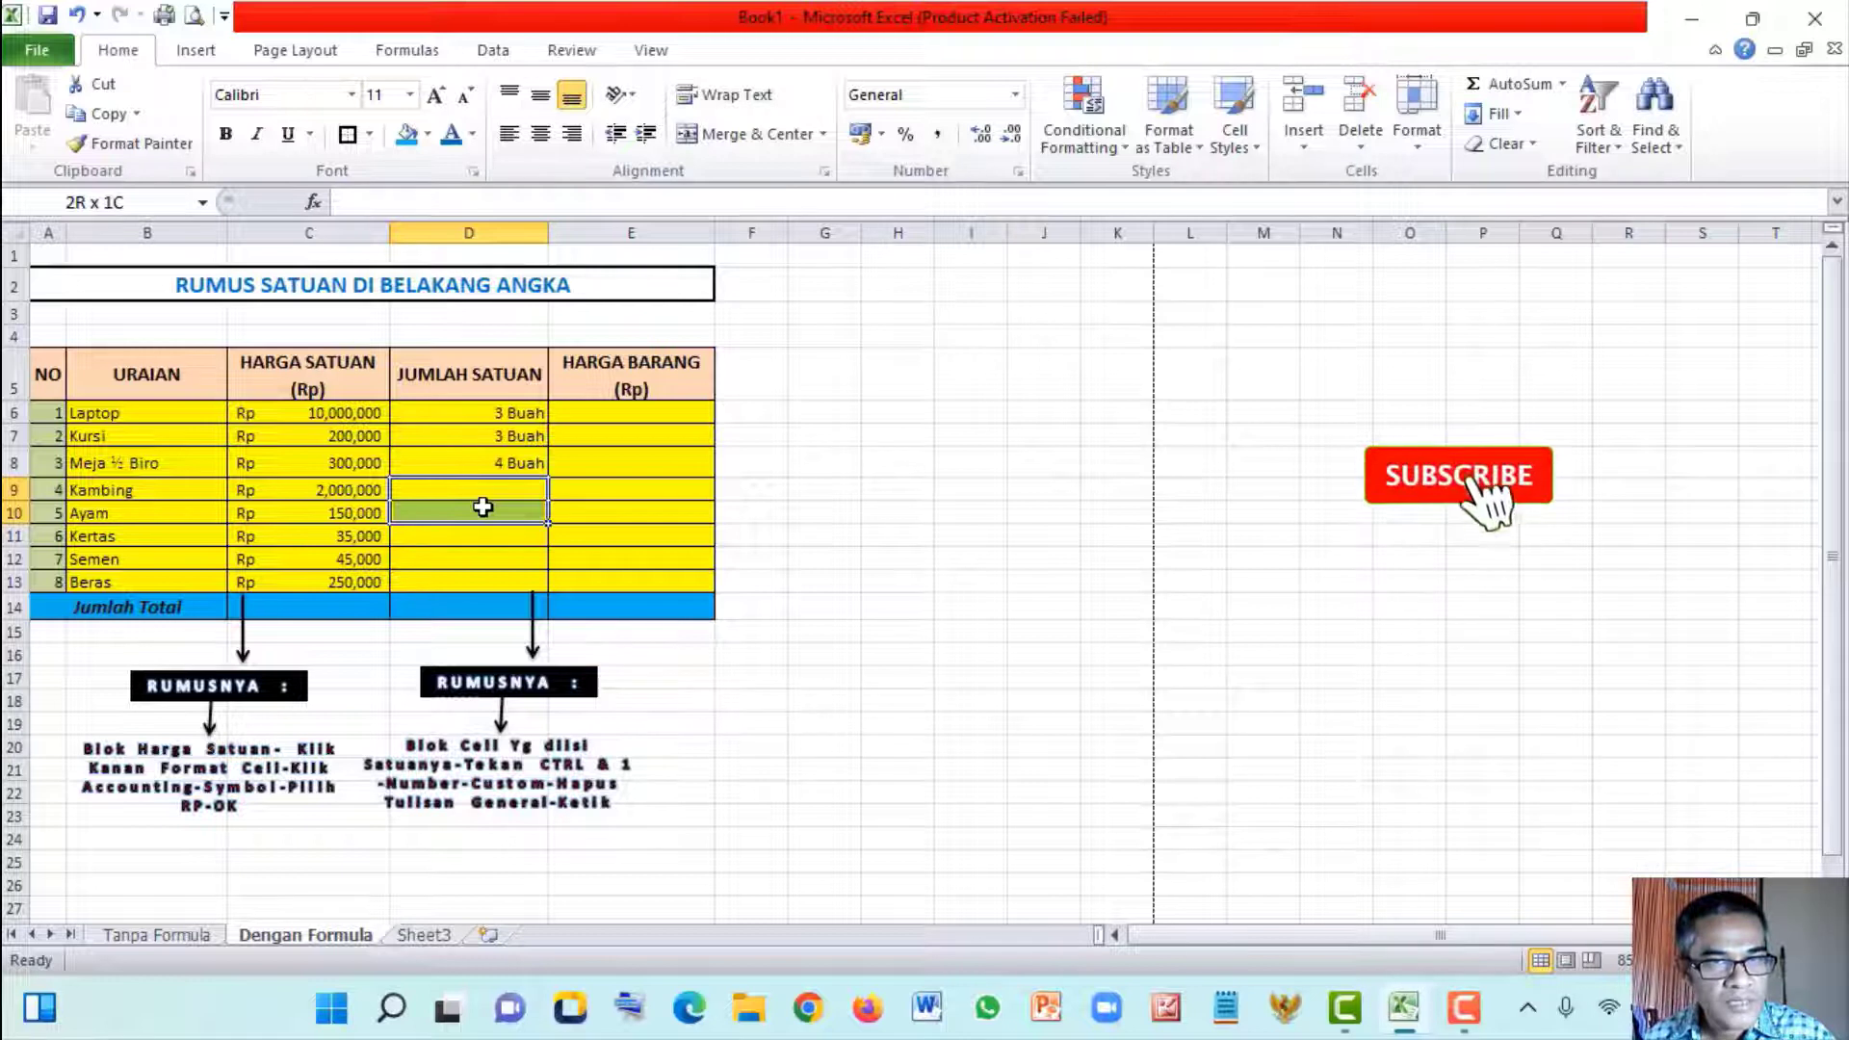
pyautogui.moveTo(483, 506); pyautogui.dragTo(484, 506)
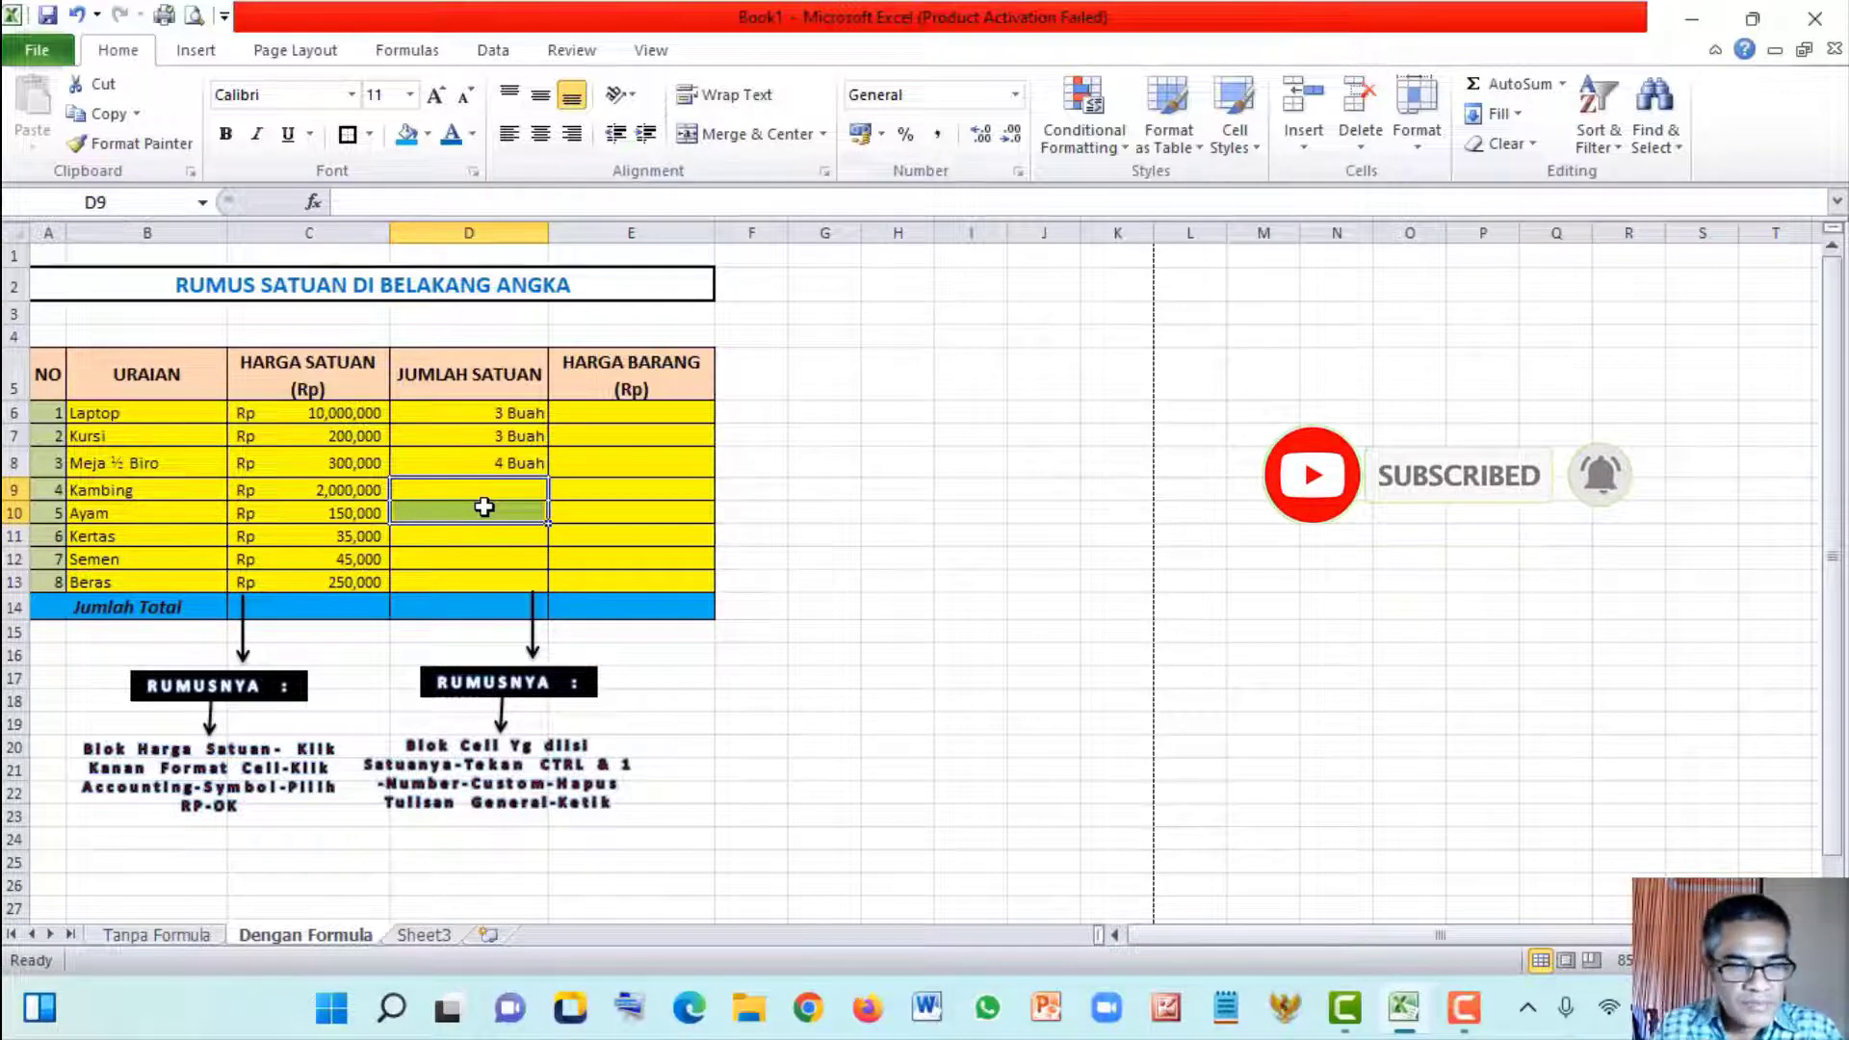
pyautogui.hotkey('ctrl', '1')
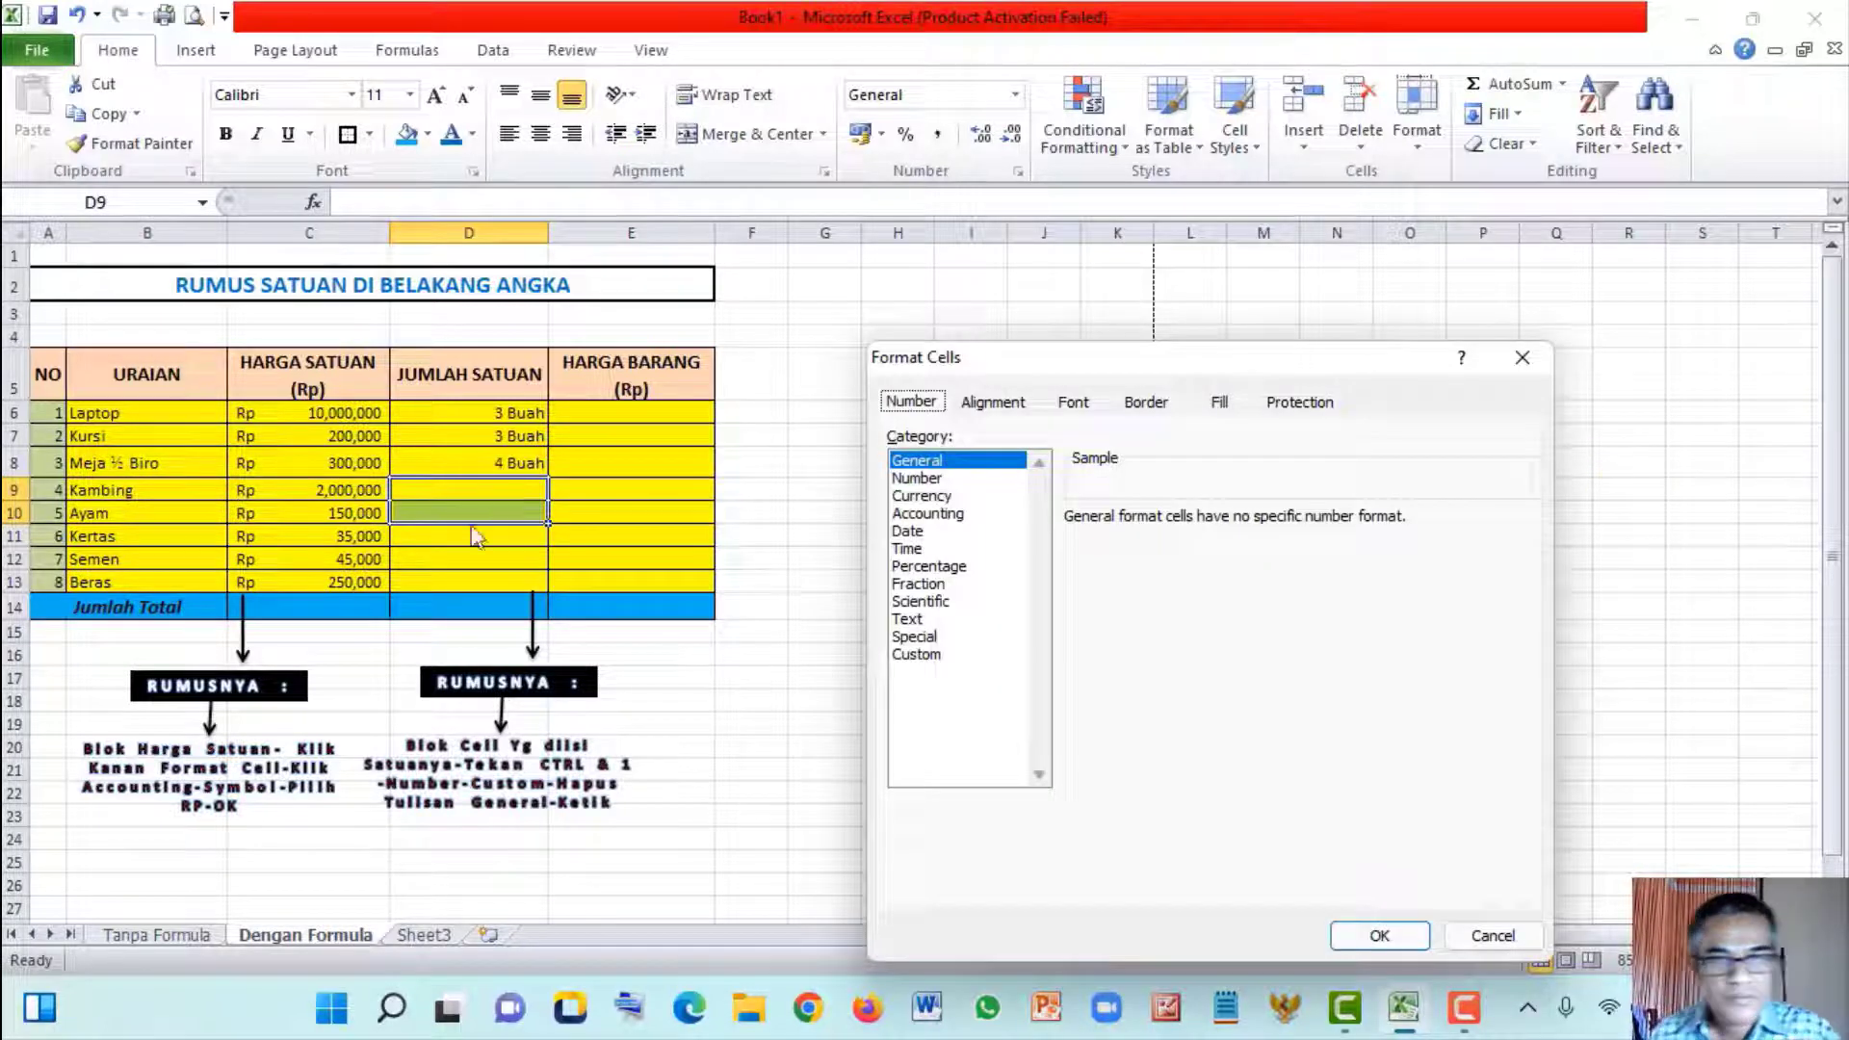
pyautogui.click(910, 656)
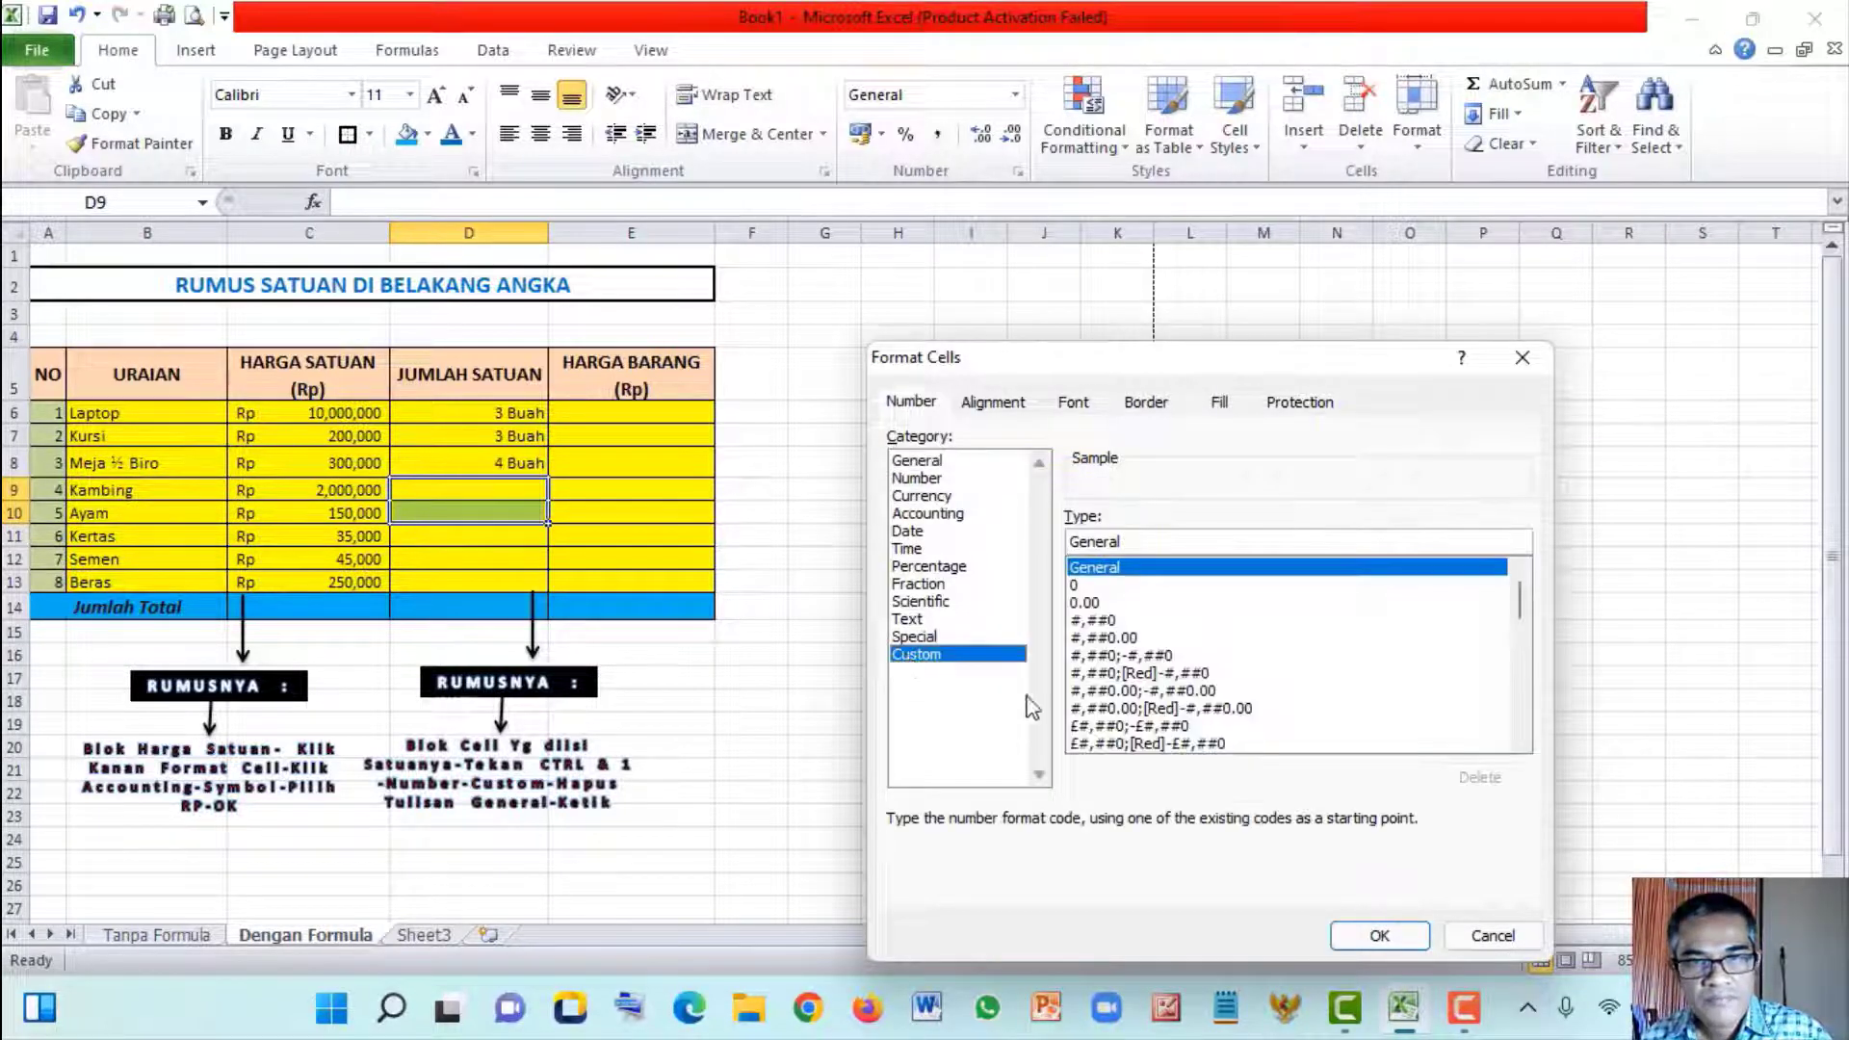
pyautogui.click(1193, 540)
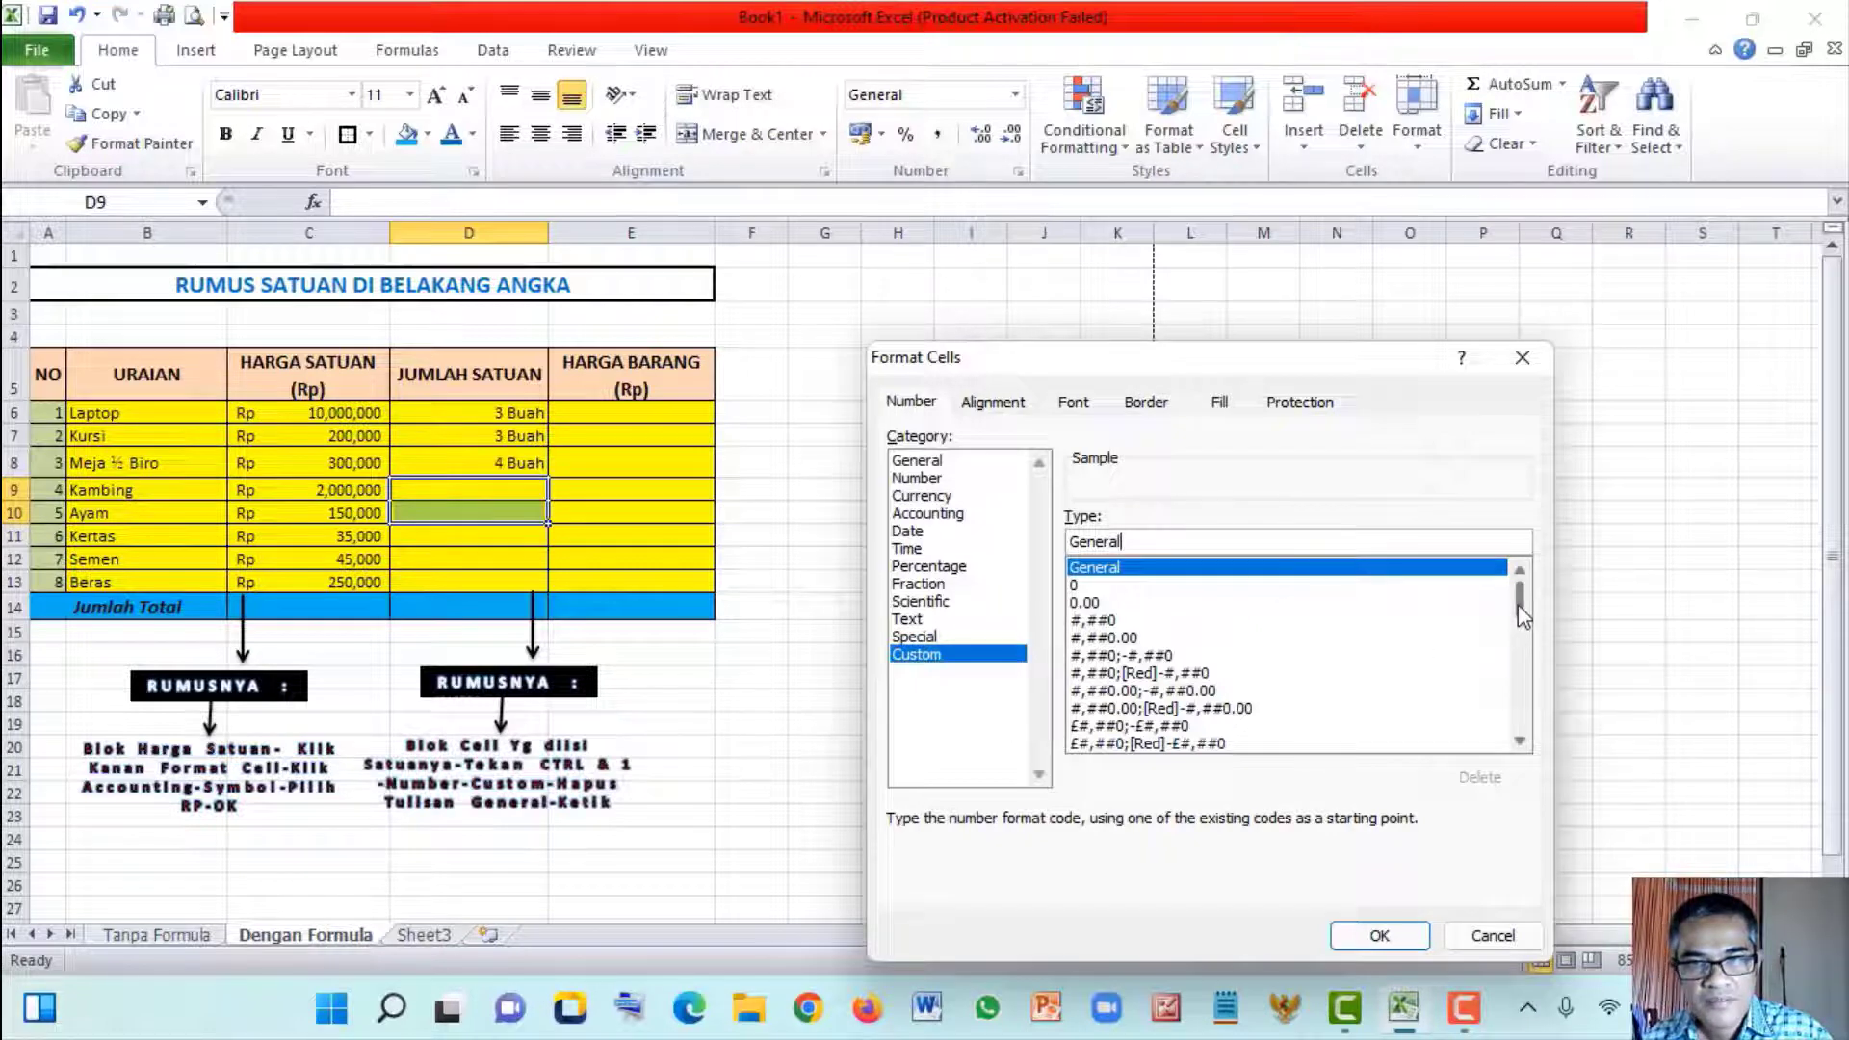
pyautogui.press('BackSpace')
pyautogui.press('BackSpace')
pyautogui.press('BackSpace')
pyautogui.press('BackSpace')
pyautogui.press('BackSpace')
pyautogui.press('BackSpace')
pyautogui.press('BackSpace')
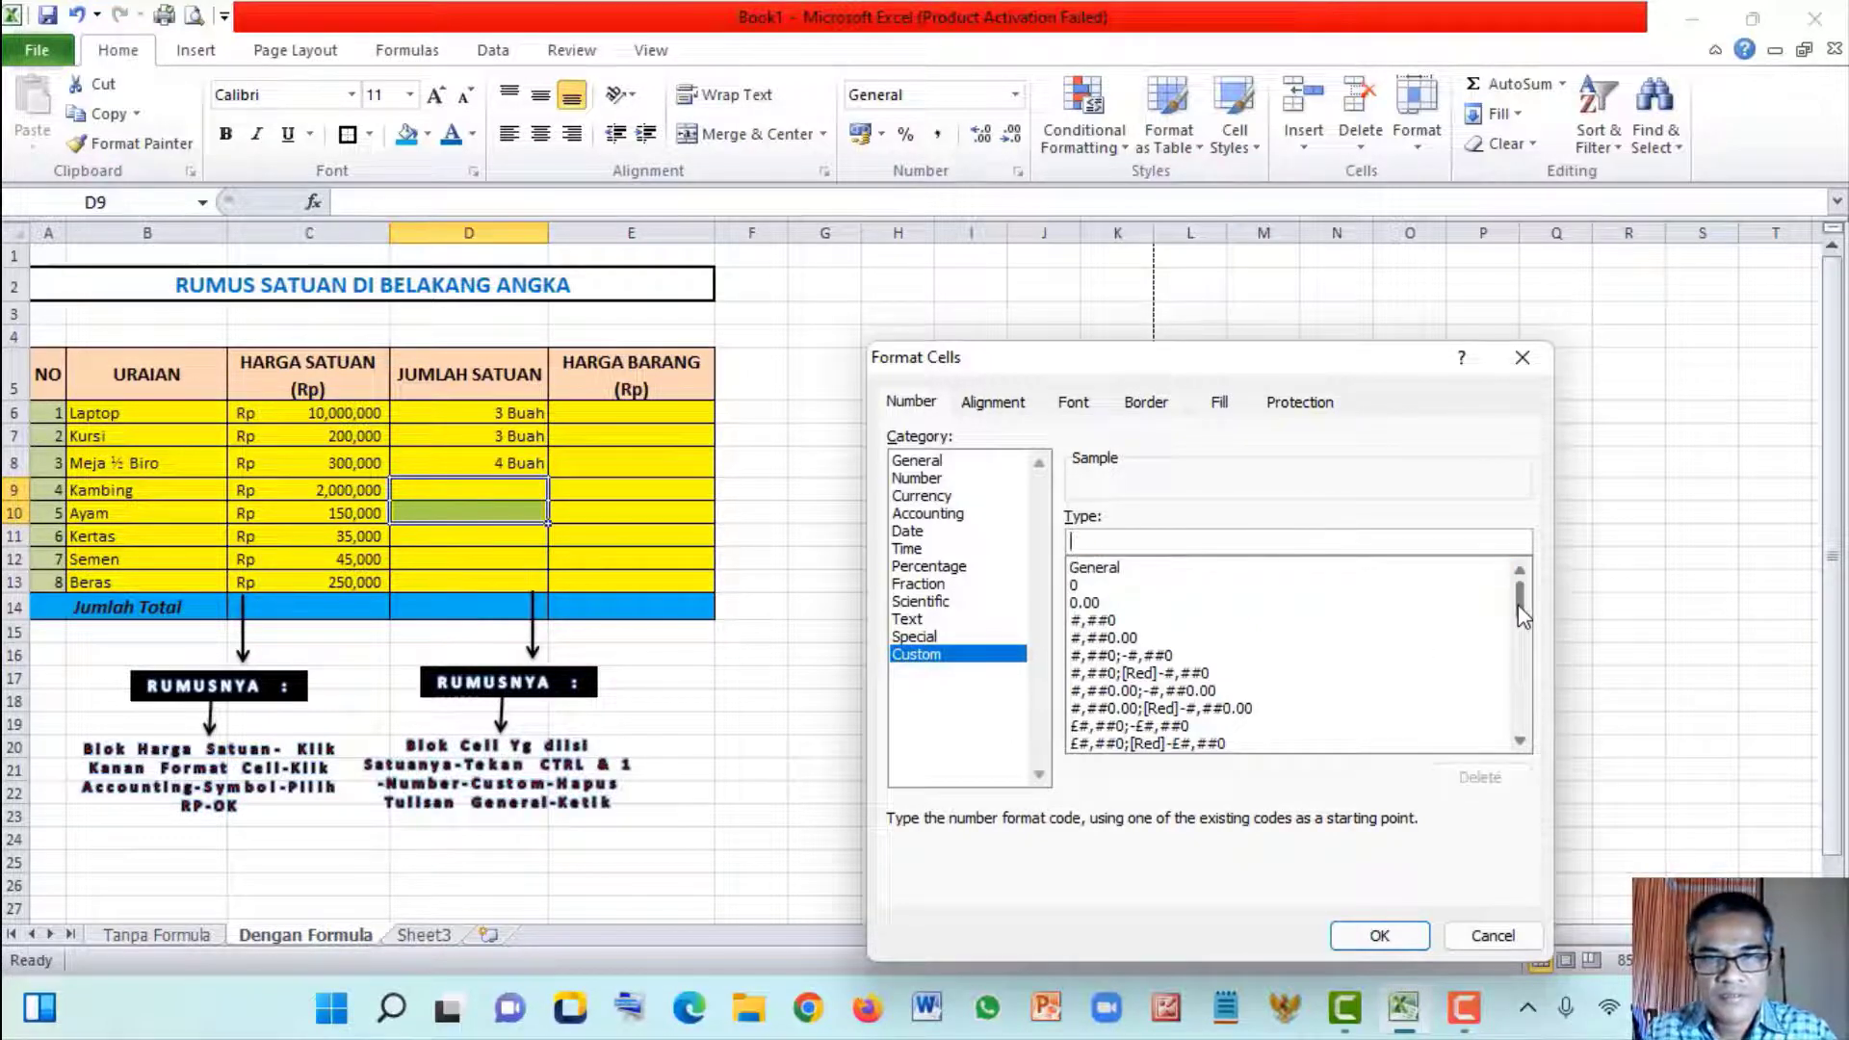
# Apply the custom number format #" Ekor" to D9:D10, adapting the existing #" Buku" code
pyautogui.scroll(-7, 1348, 646)
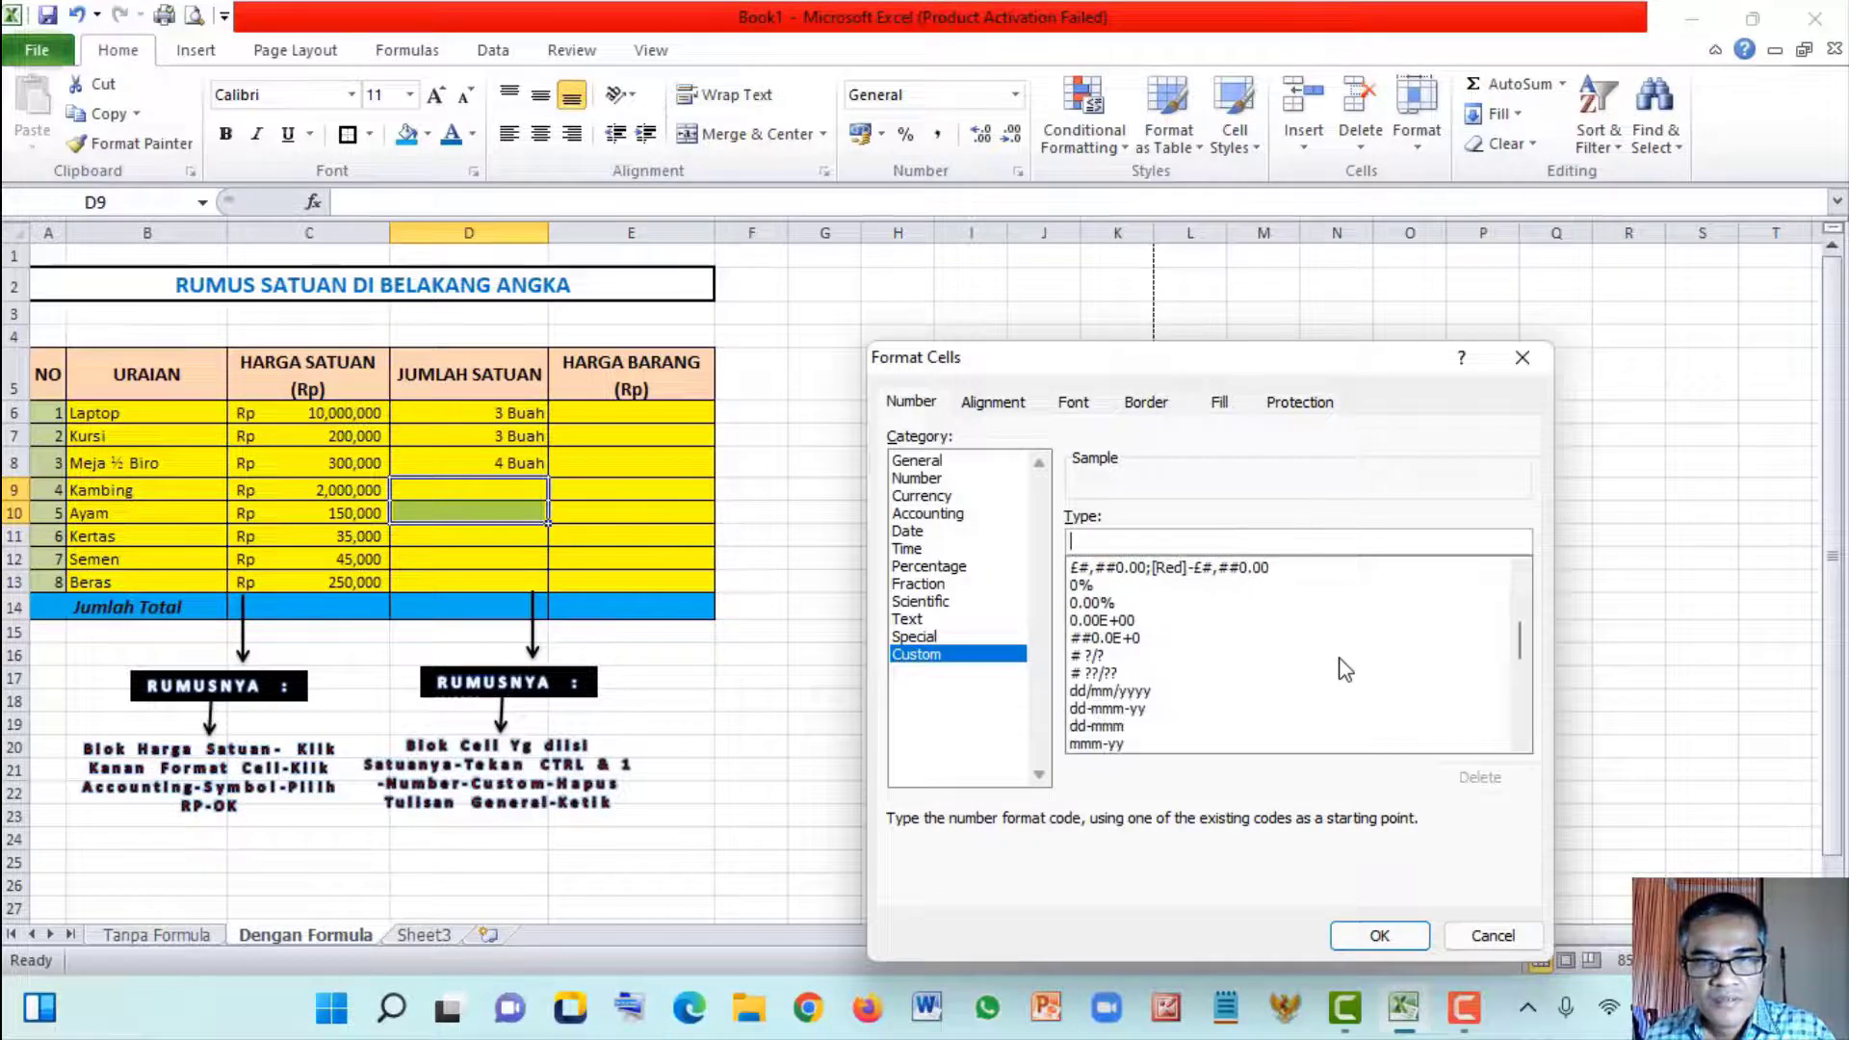
pyautogui.scroll(-10, 1345, 670)
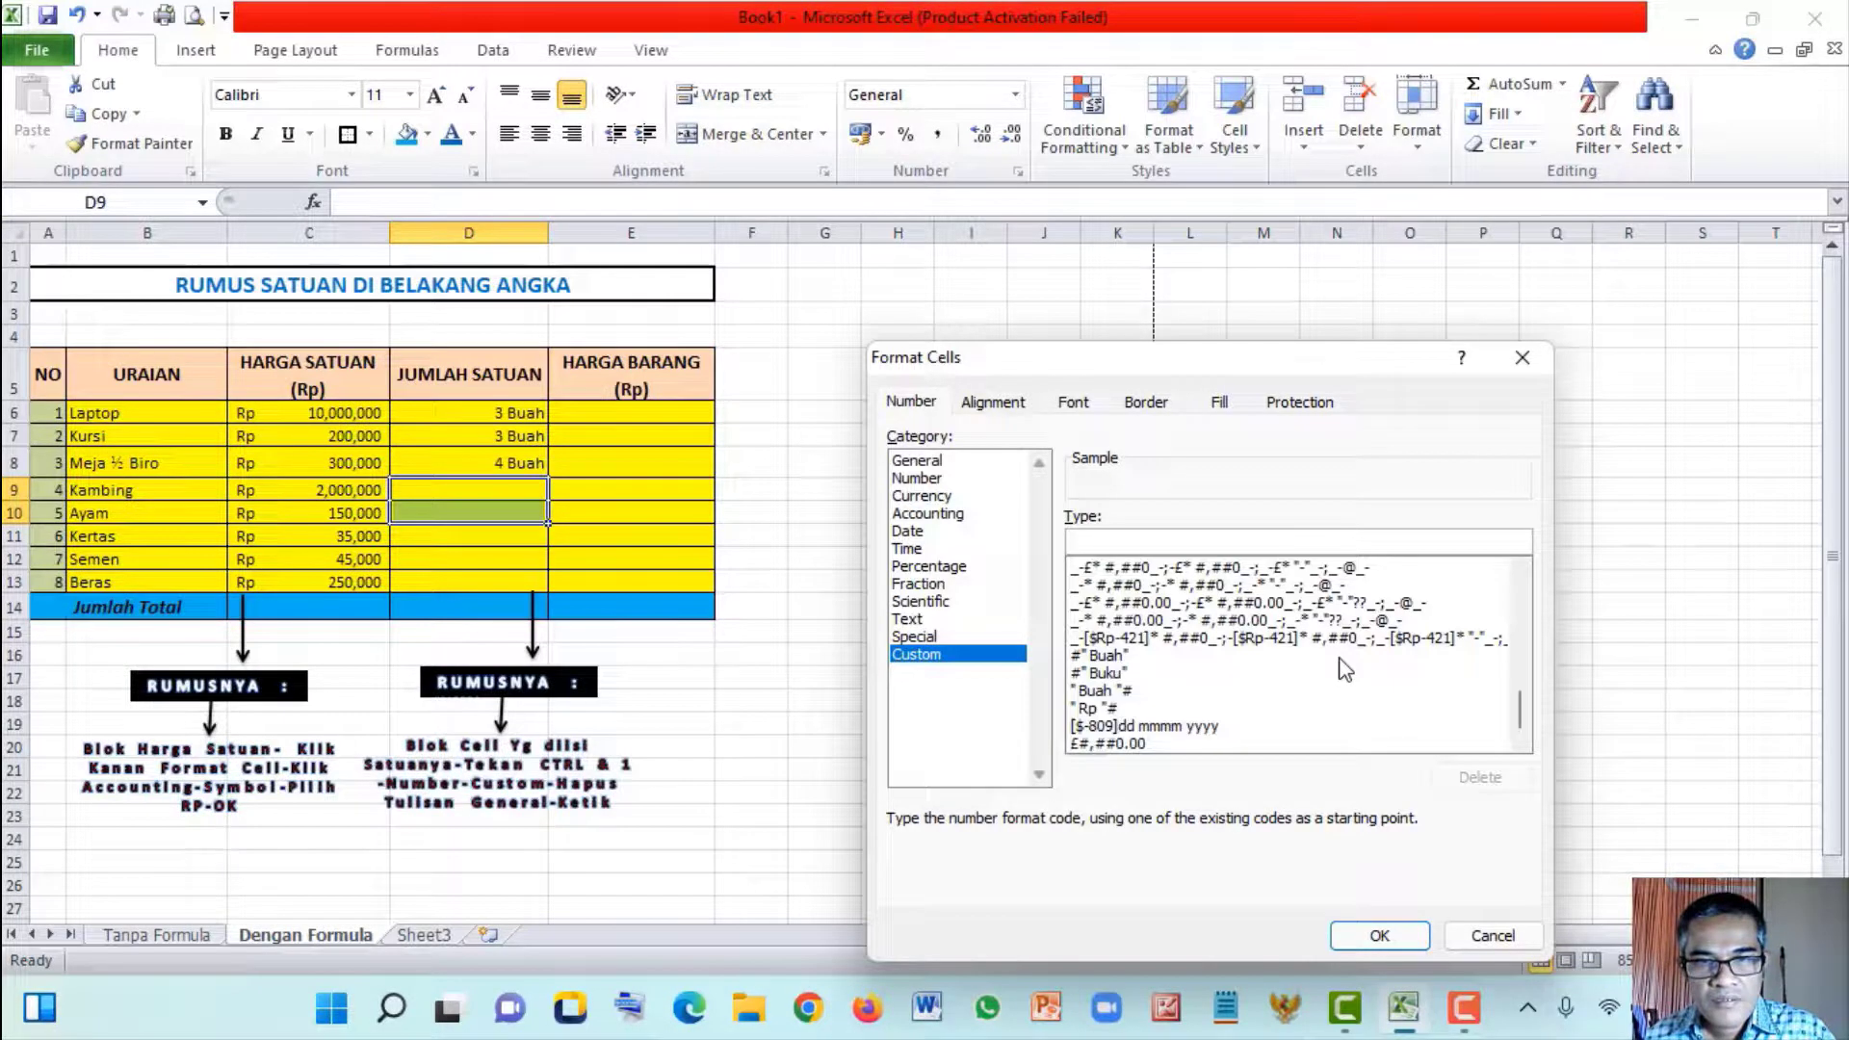
pyautogui.click(1109, 676)
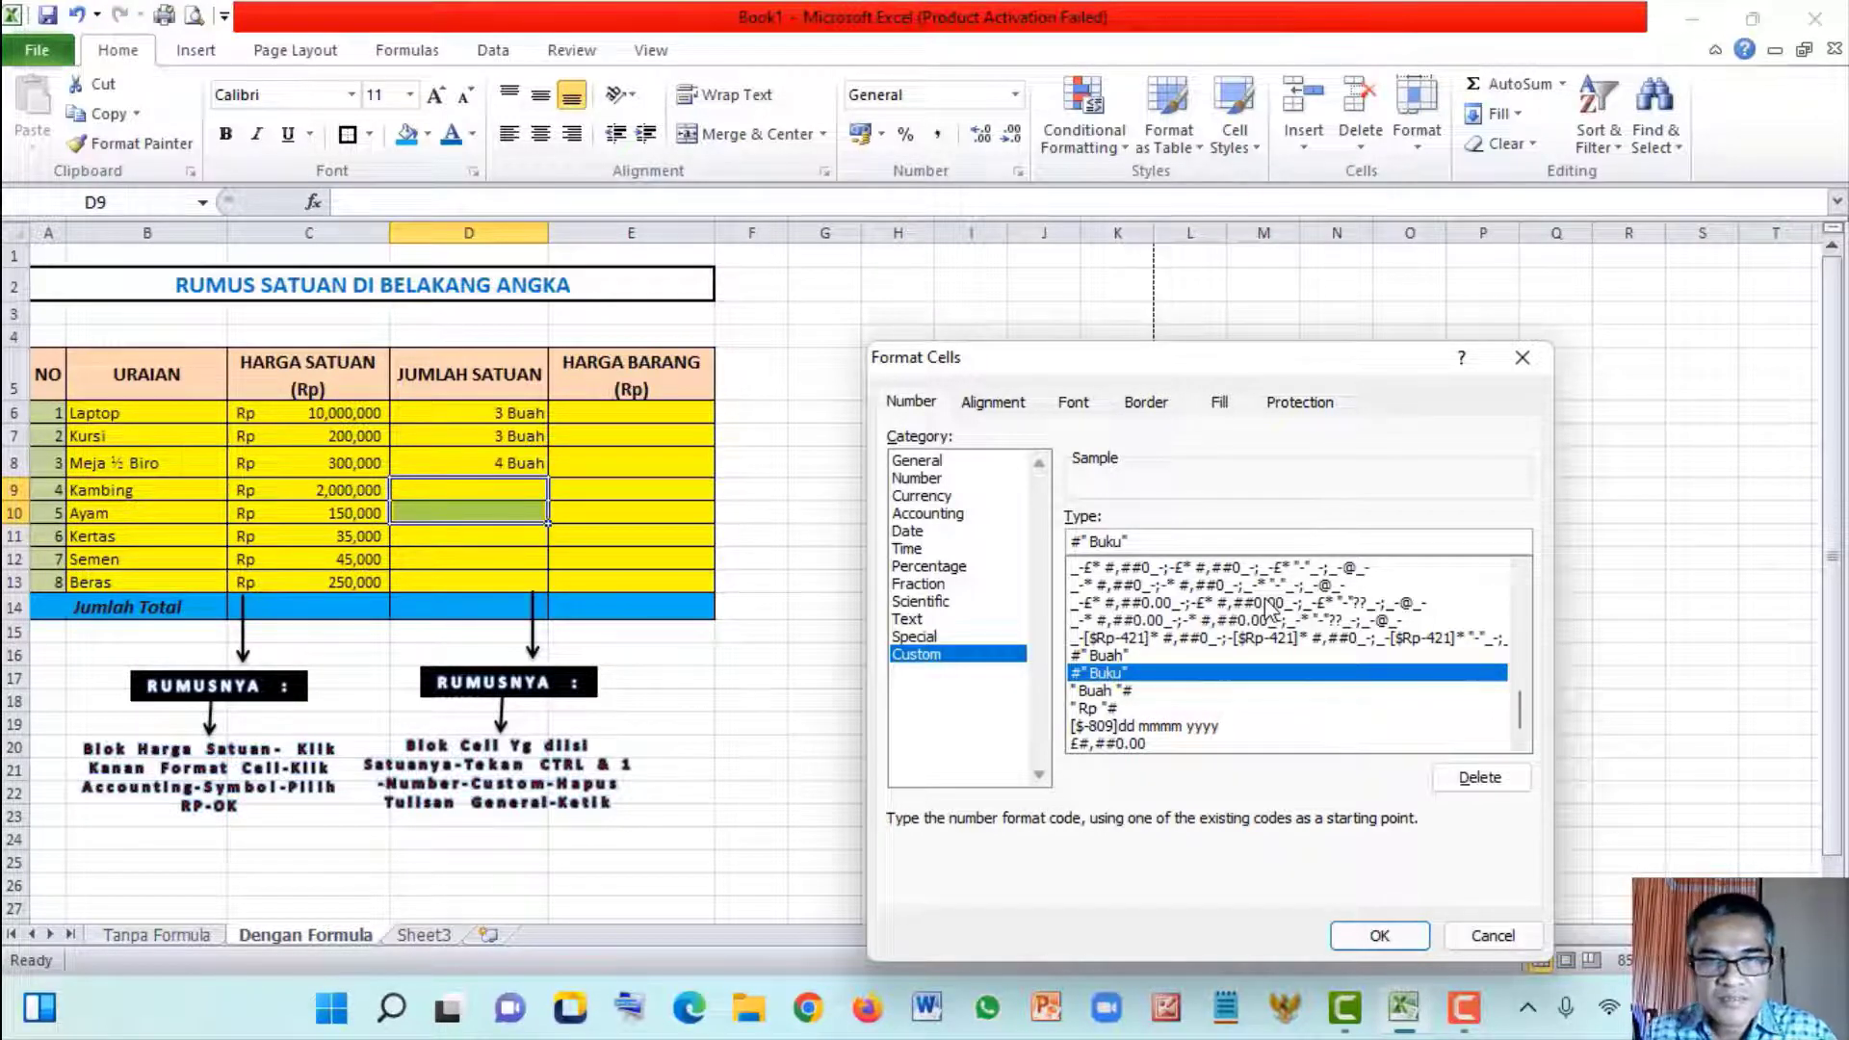
pyautogui.press('BackSpace')
pyautogui.press('BackSpace')
pyautogui.press('BackSpace')
pyautogui.press('BackSpace')
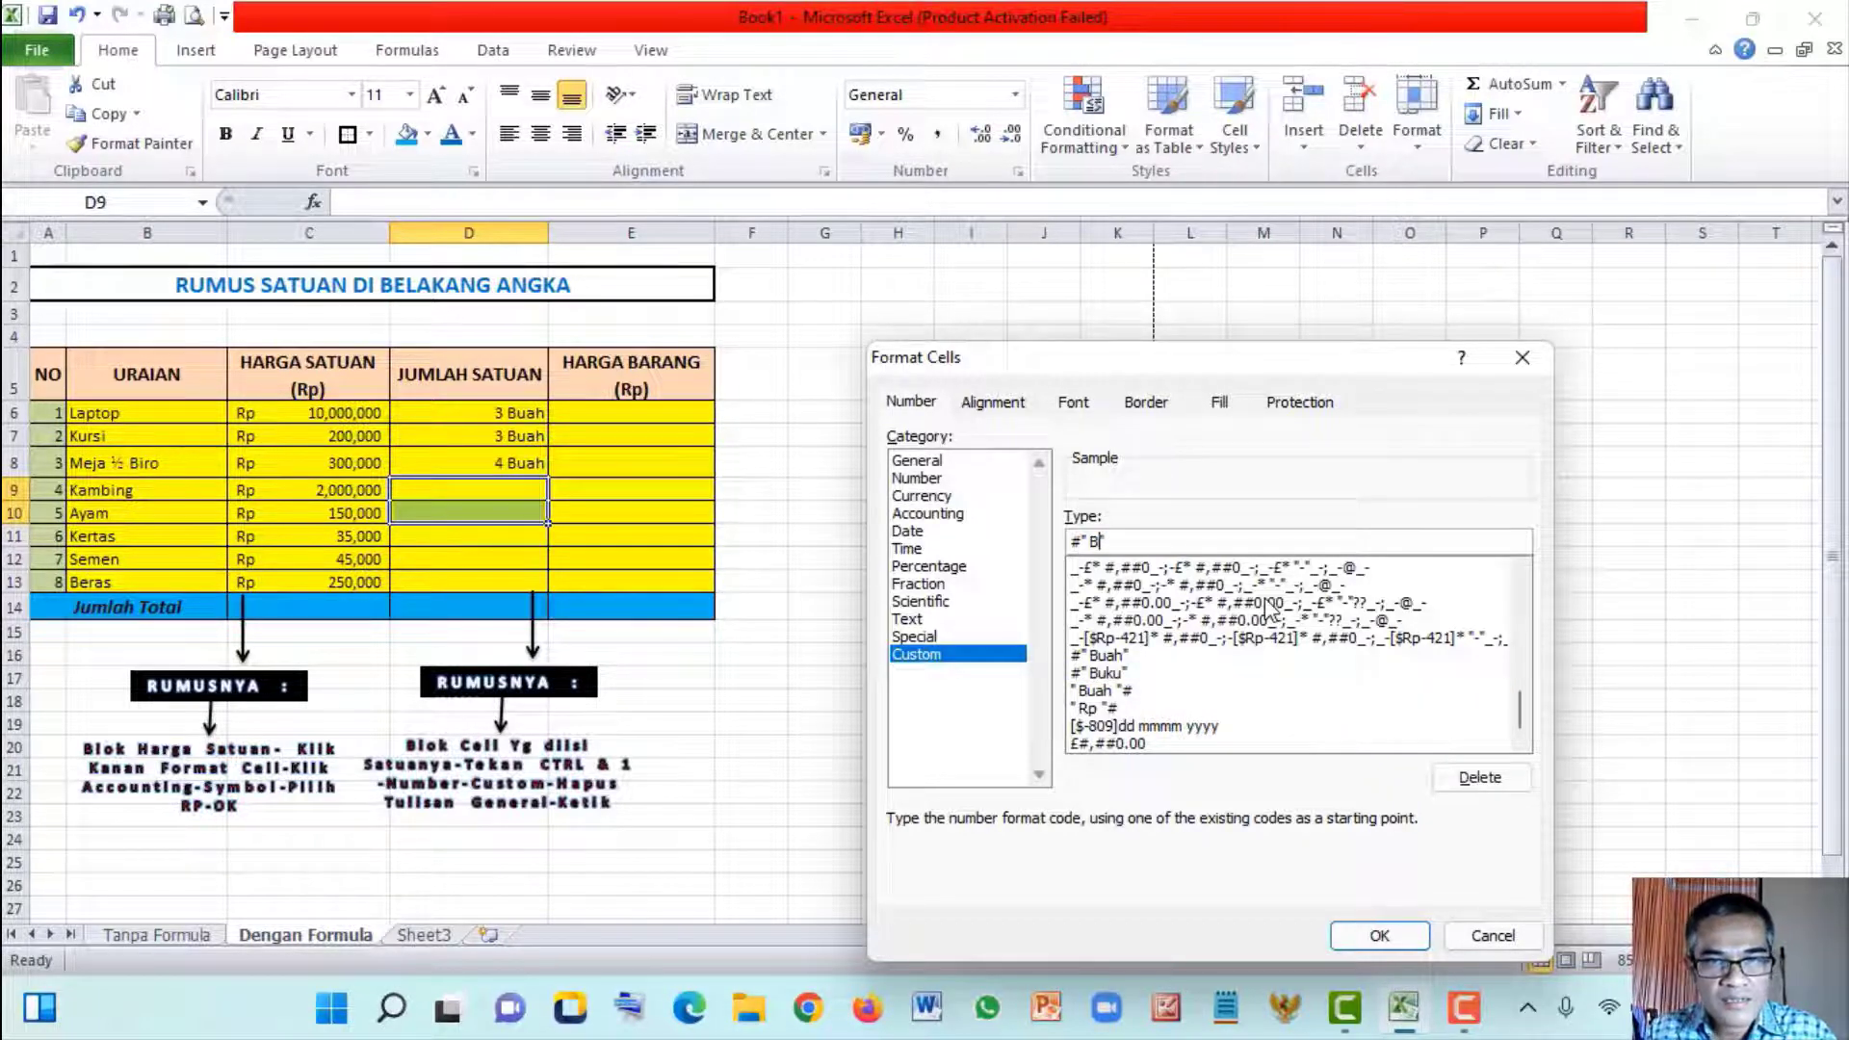
pyautogui.press('BackSpace')
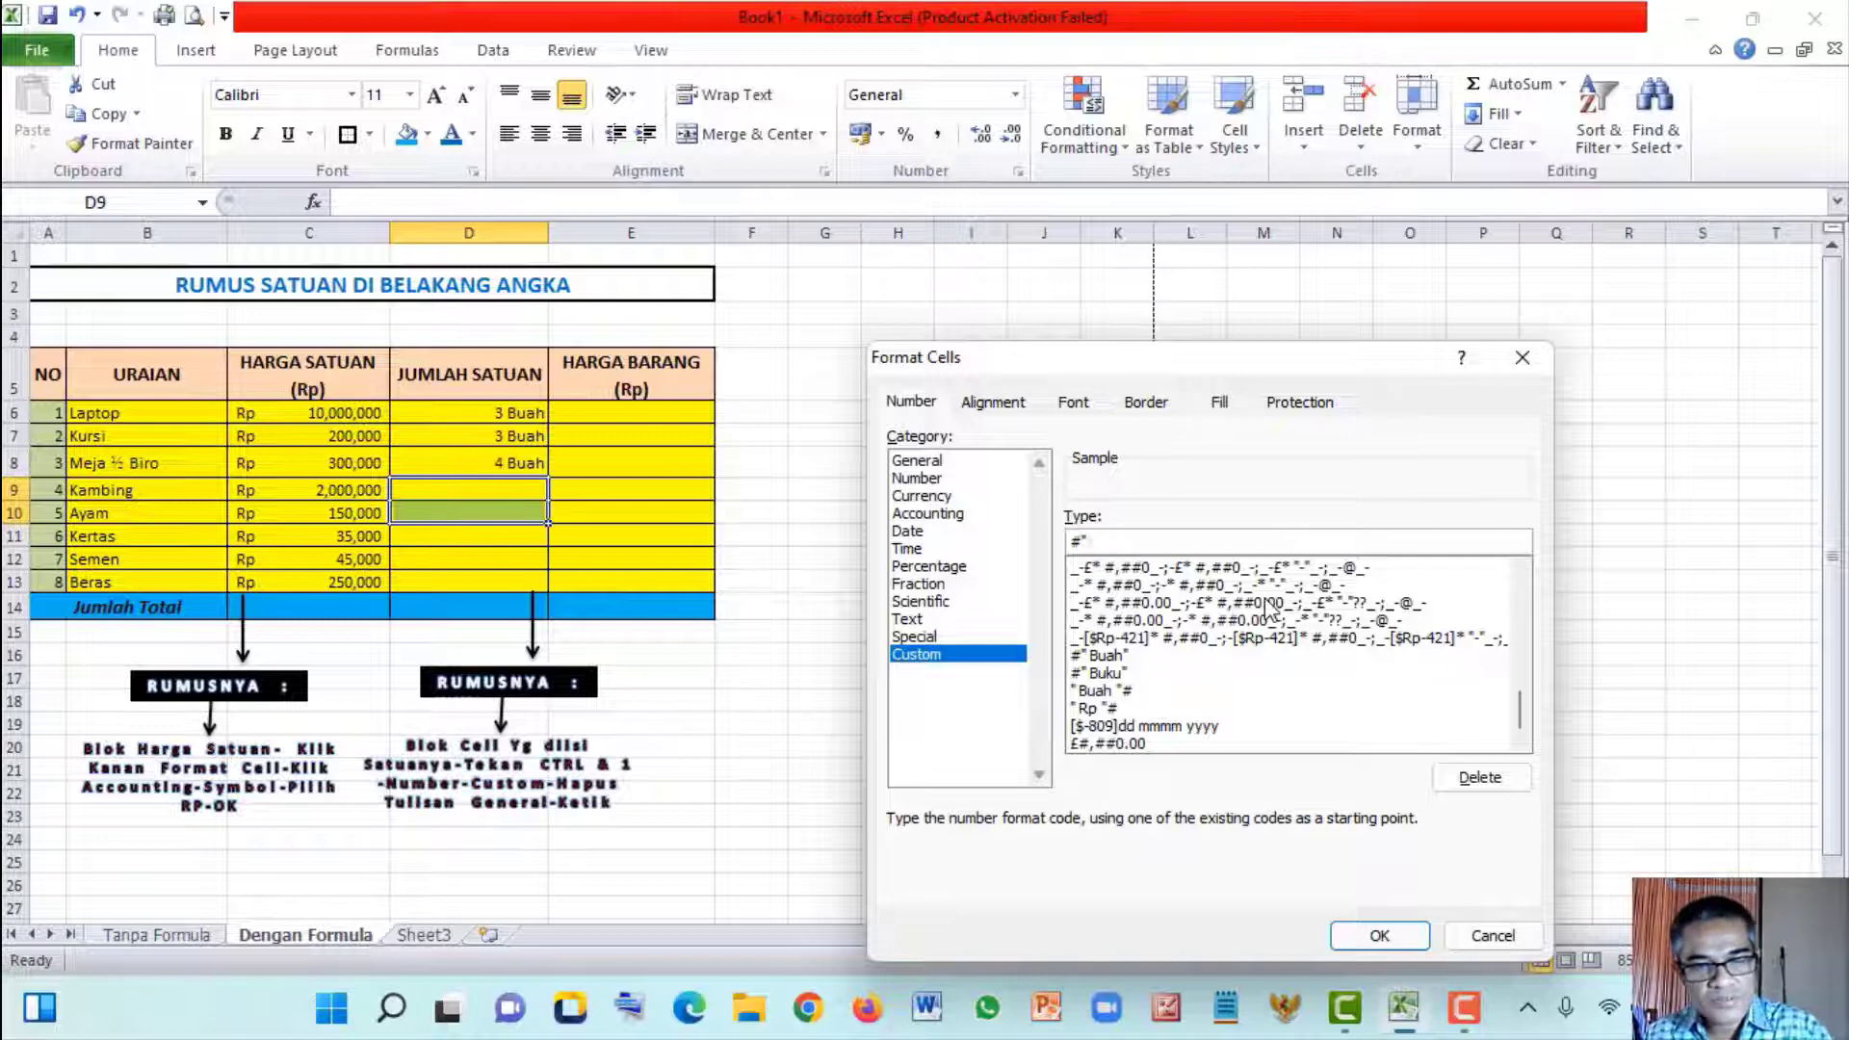
pyautogui.write('Ekor')
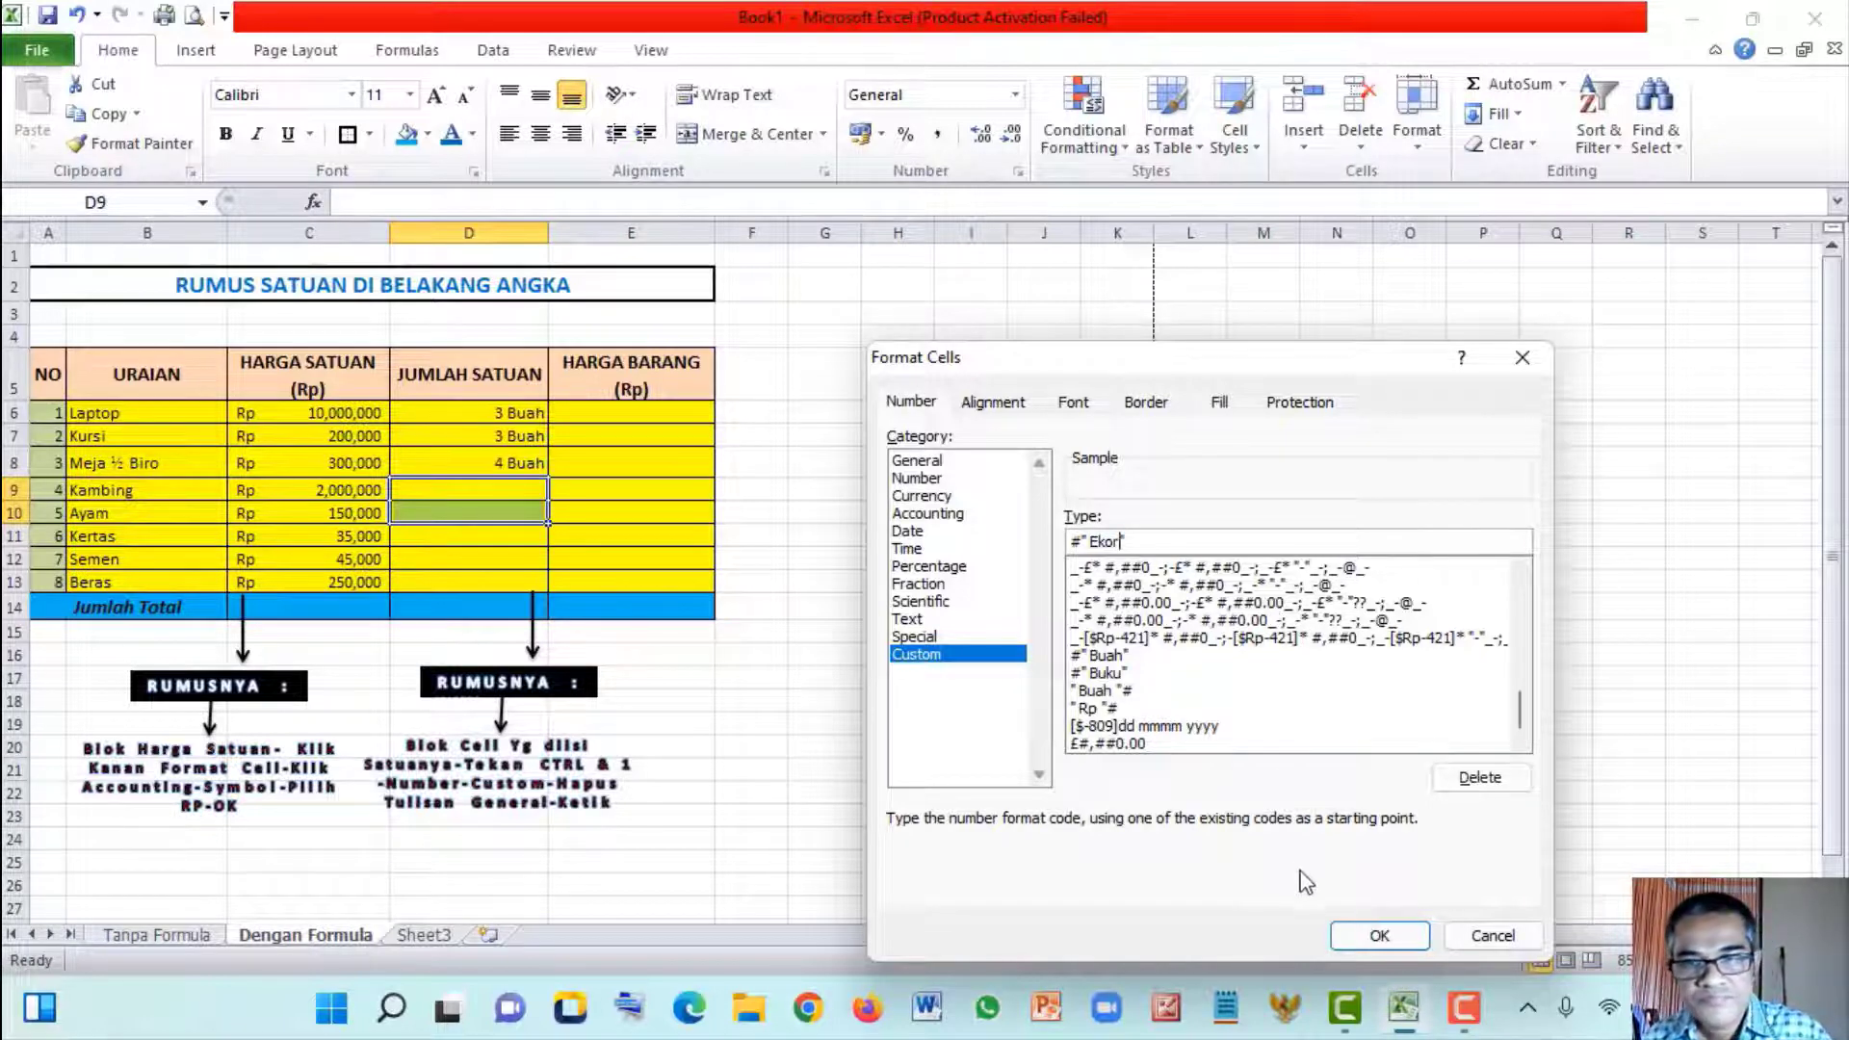
pyautogui.click(1377, 935)
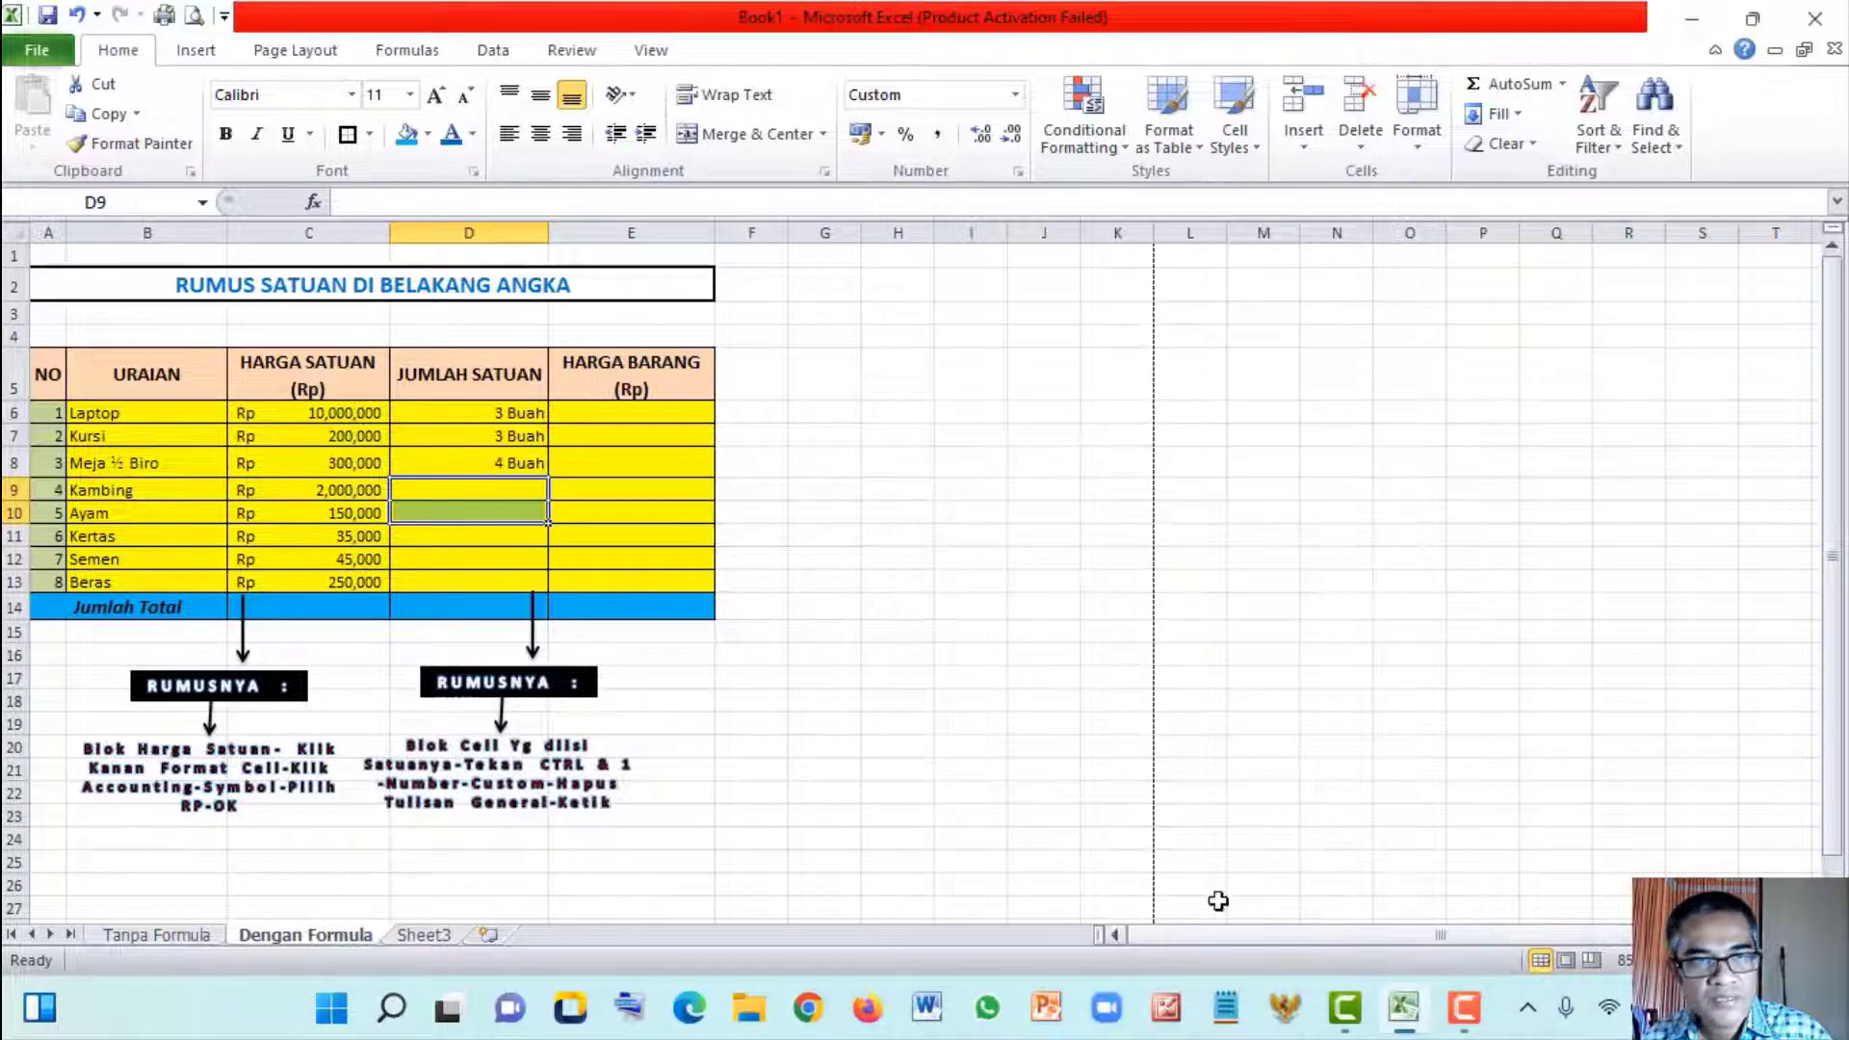
# Enter JUMLAH SATUAN quantities of 4 for Kambing and 5 for Ayam in D9:D10
pyautogui.click(468, 491)
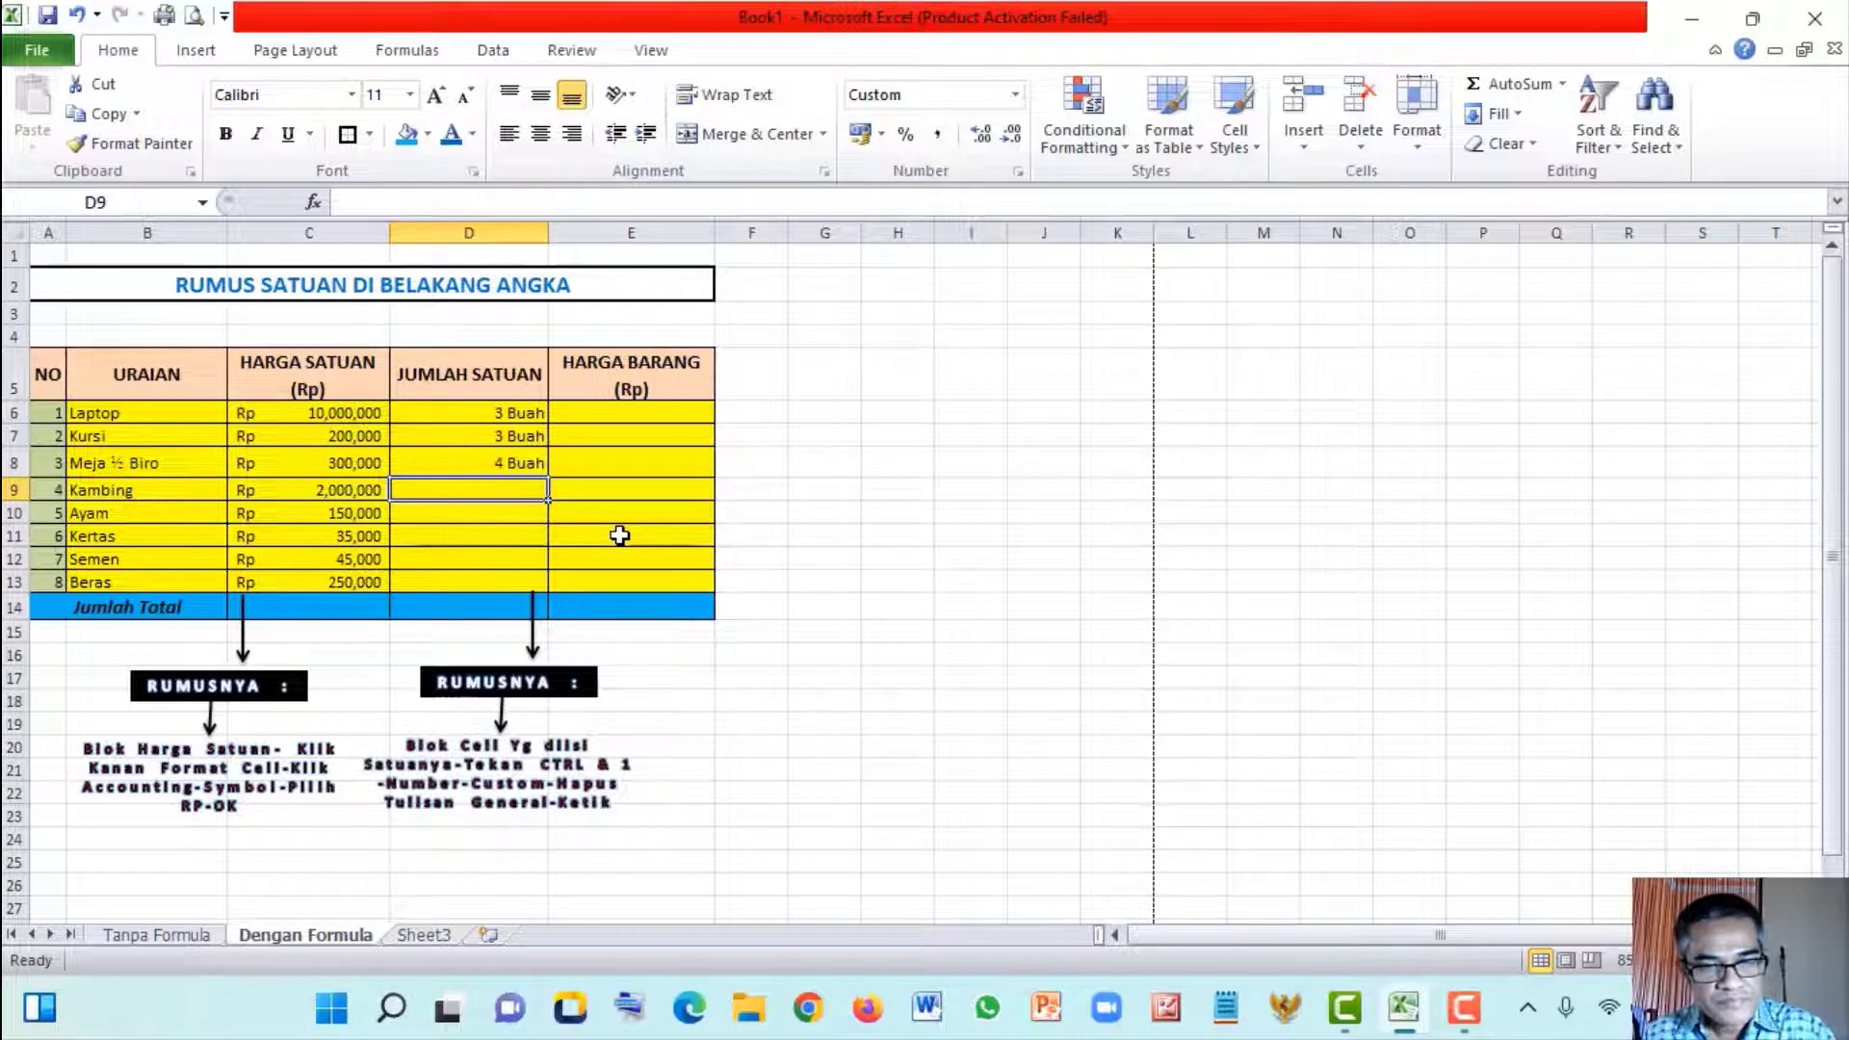
pyautogui.write('4')
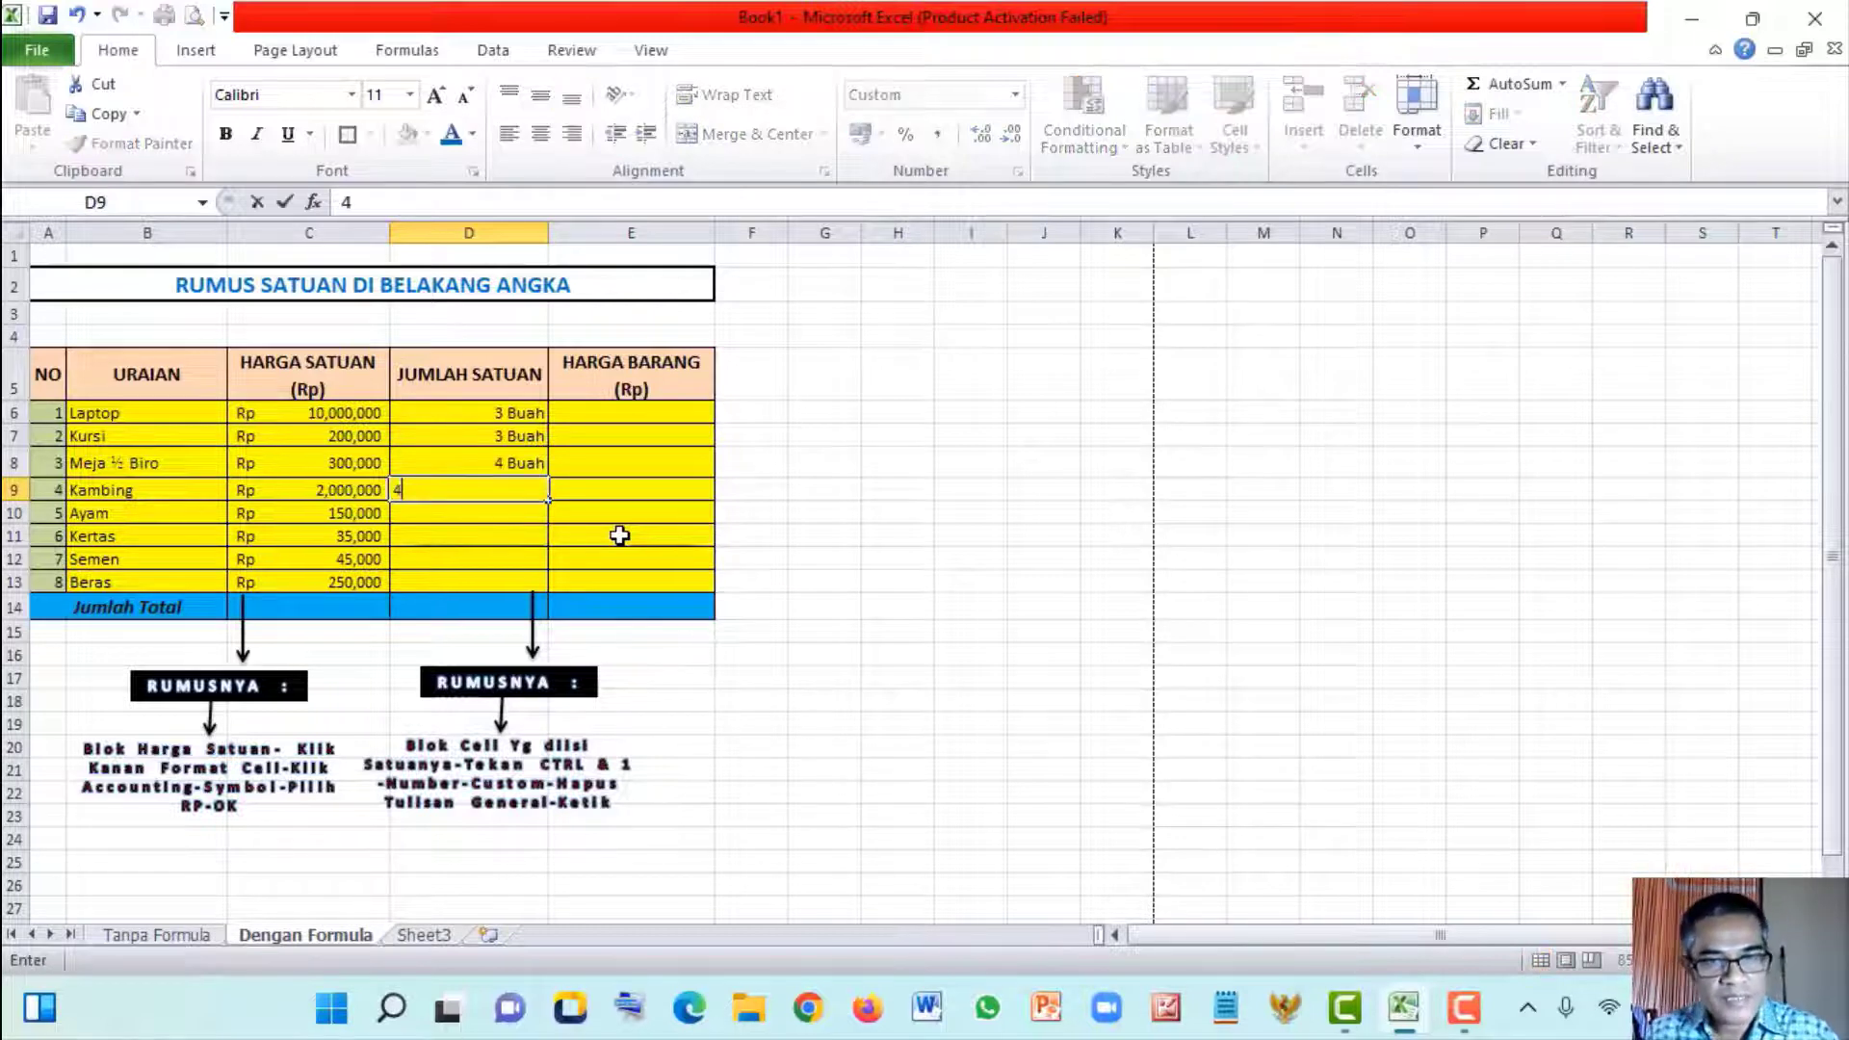
pyautogui.press('Return')
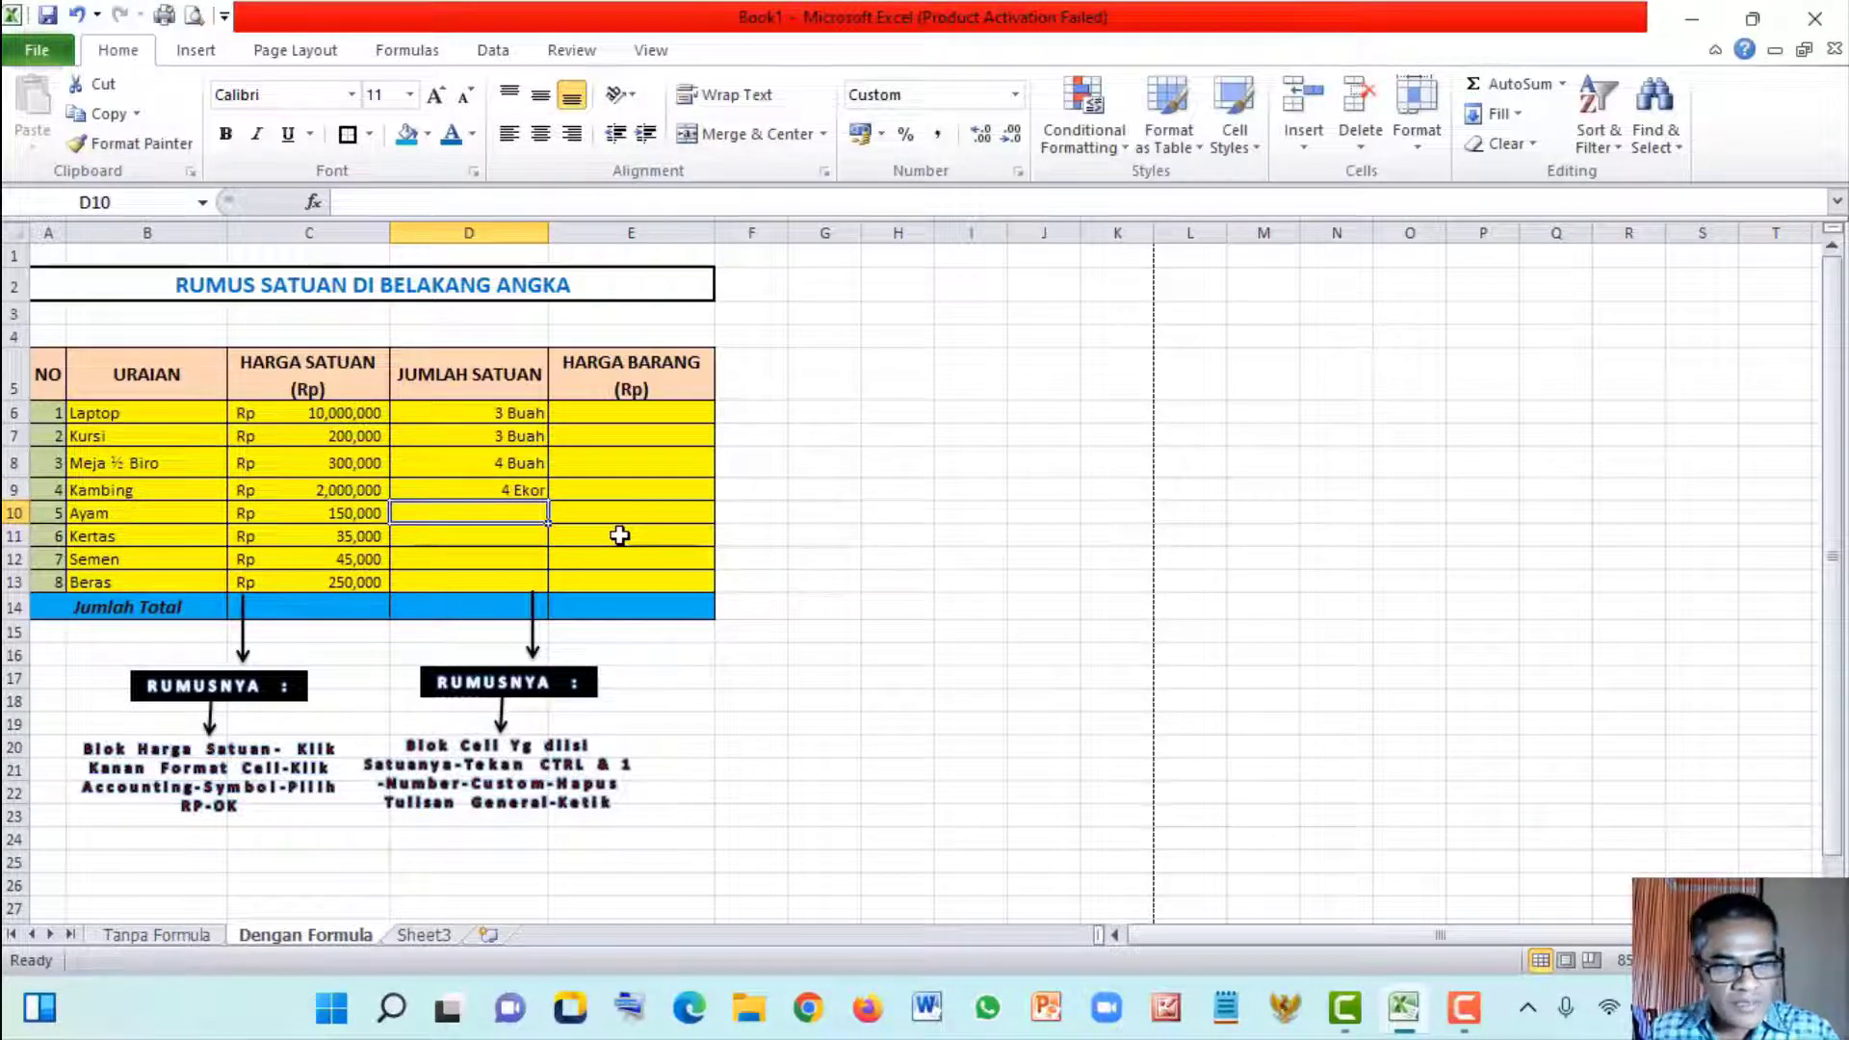
pyautogui.write('5')
pyautogui.press('Return')
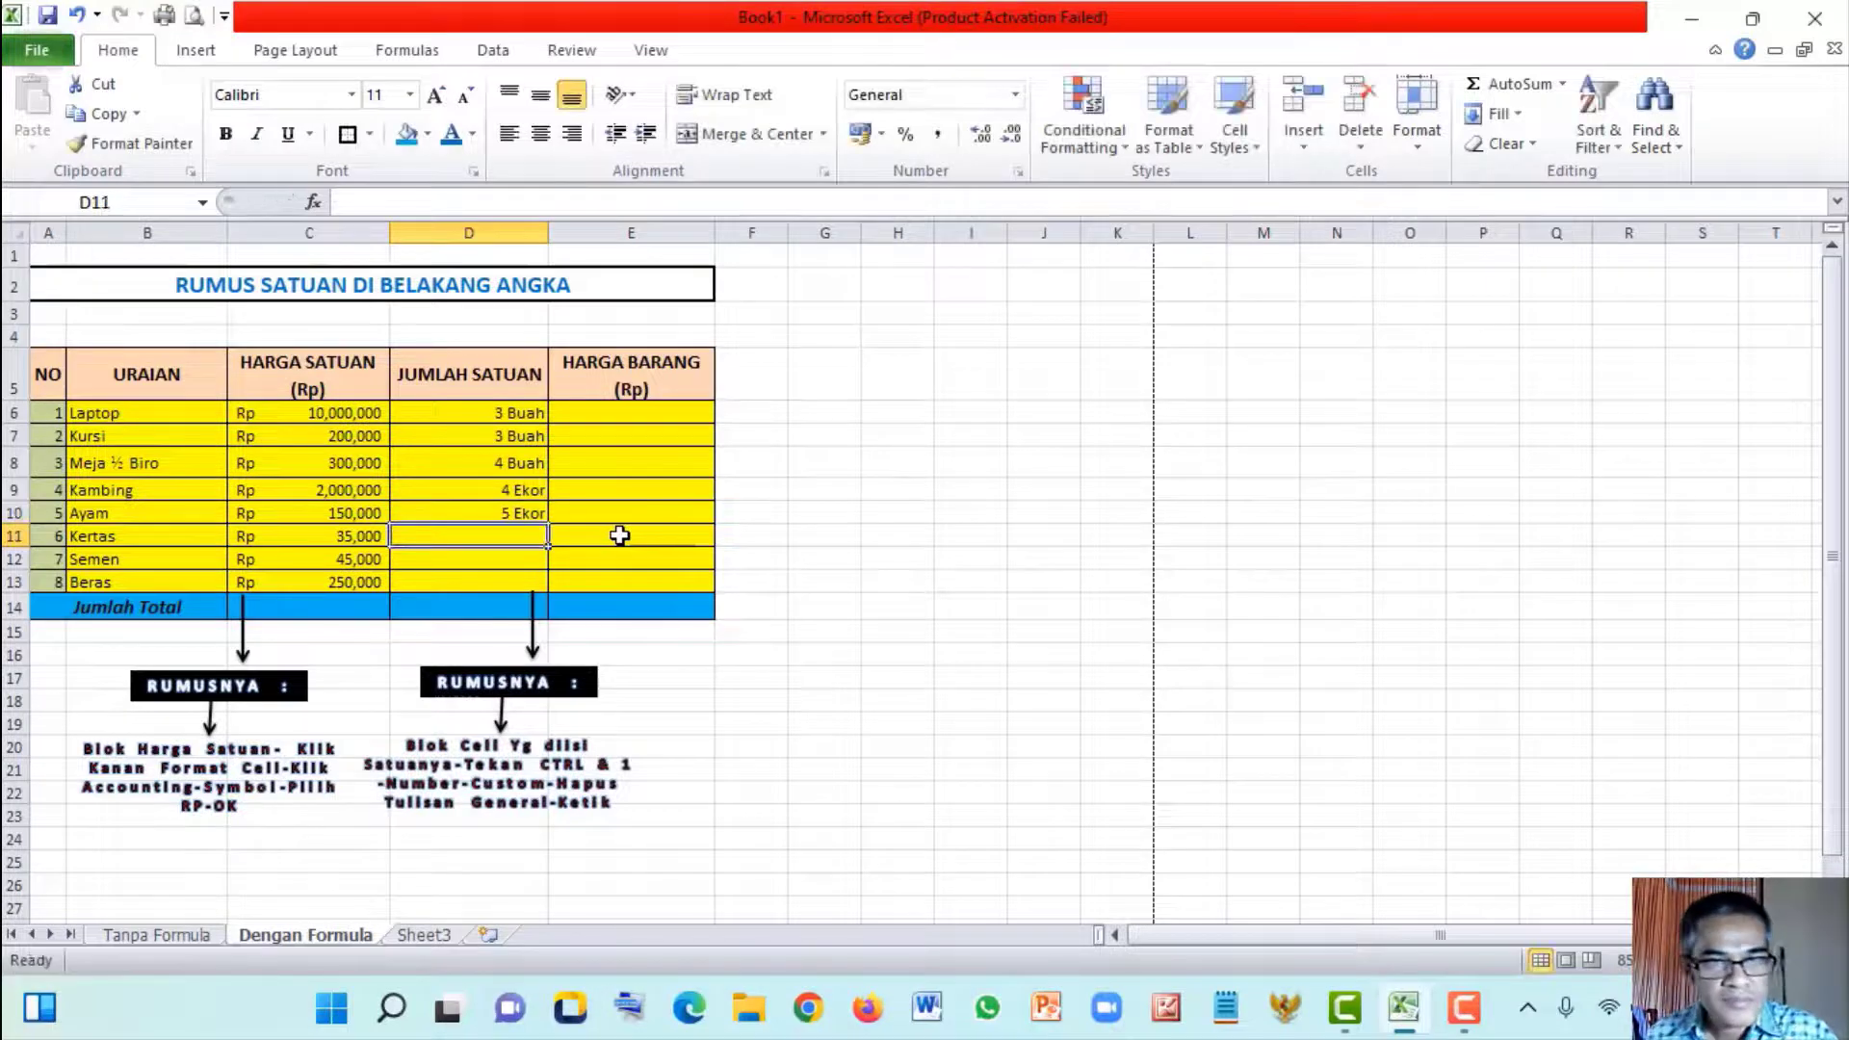
# Open the Custom number format settings for the Kertas quantity cell D11 and clear the General format code
pyautogui.click(118, 540)
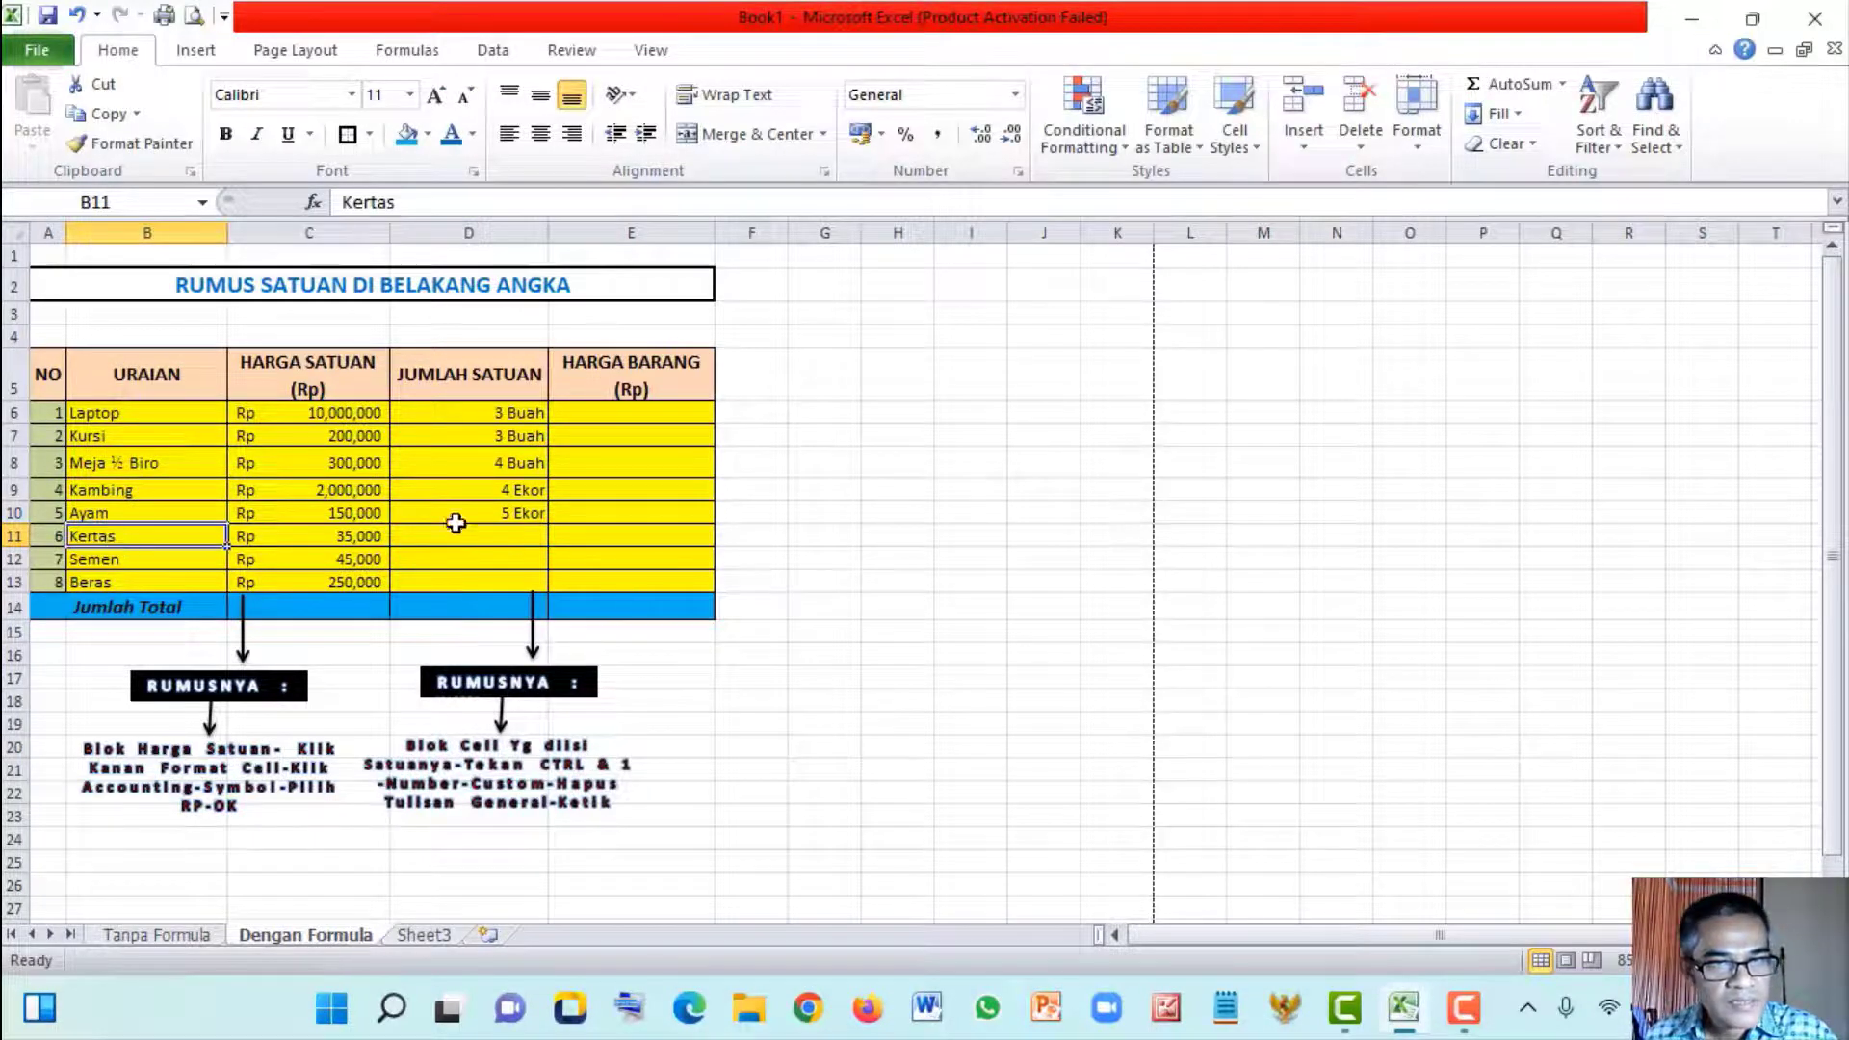
pyautogui.click(500, 540)
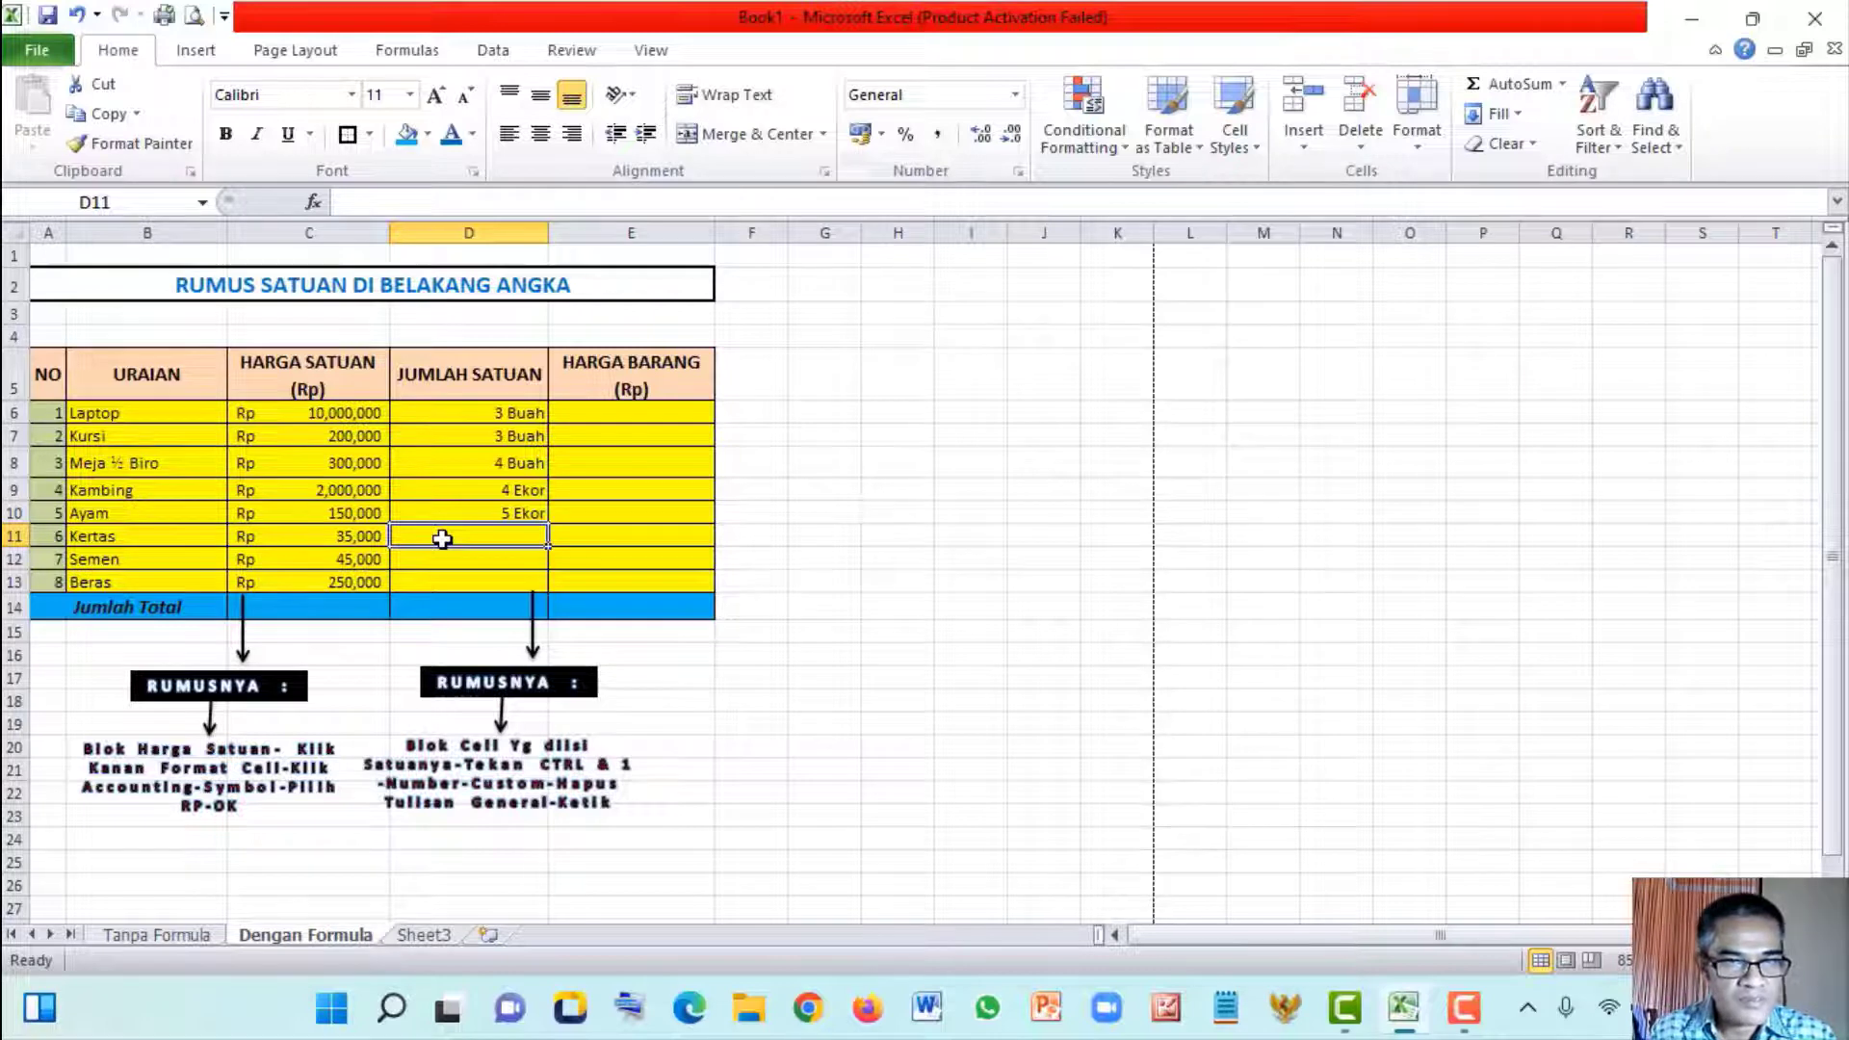
pyautogui.hotkey('ctrl', '1')
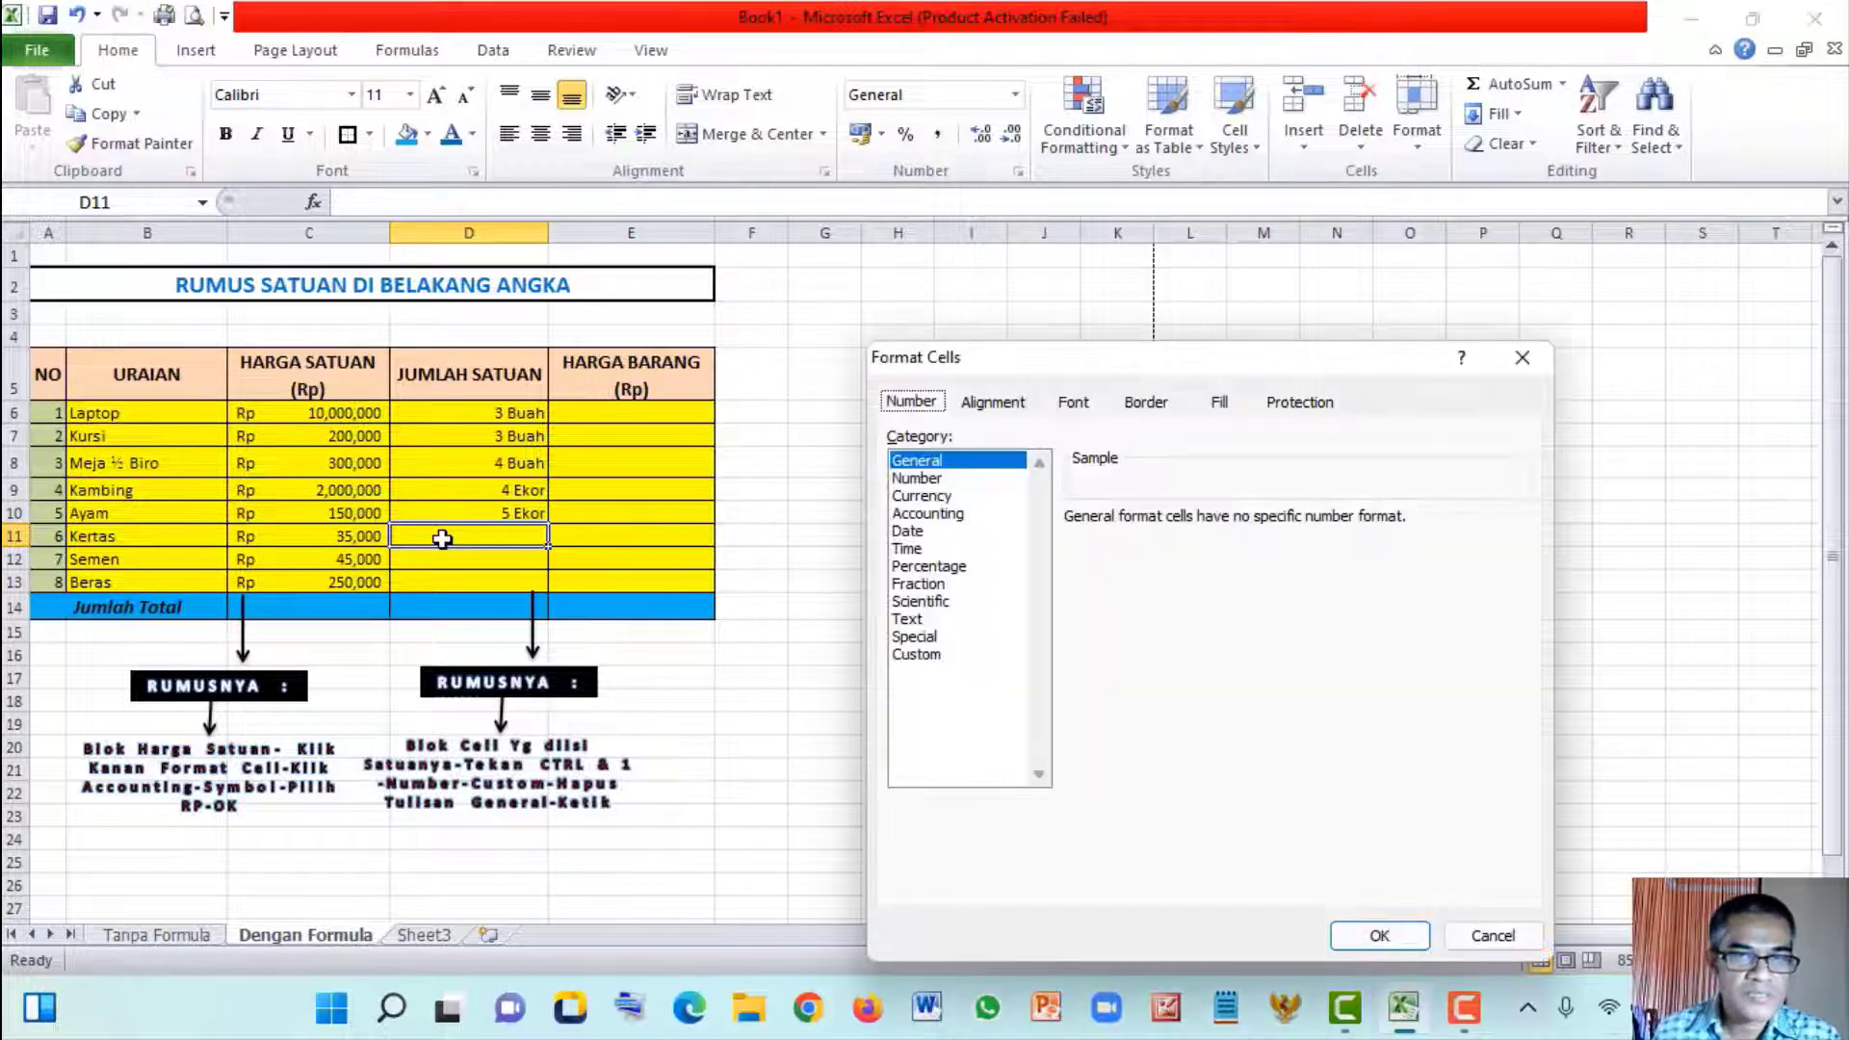
pyautogui.click(923, 656)
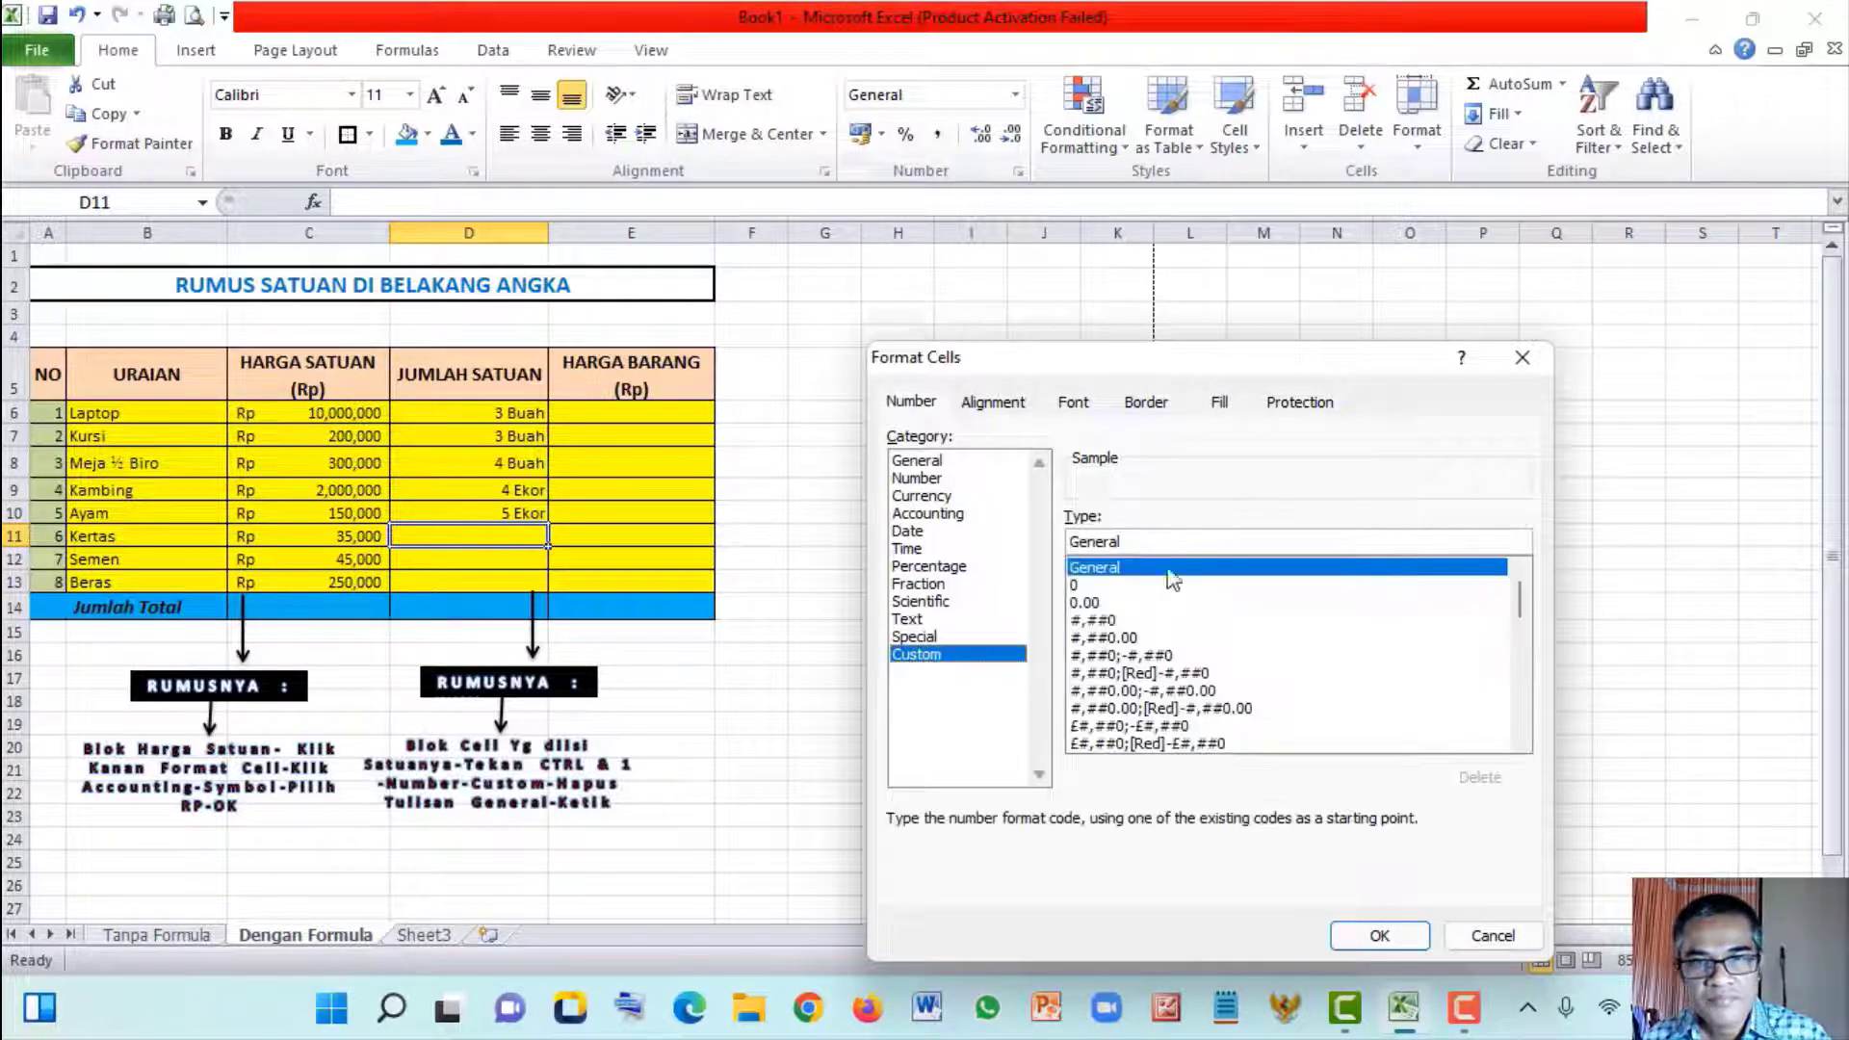
pyautogui.click(1181, 540)
pyautogui.press('BackSpace')
pyautogui.press('BackSpace')
pyautogui.press('BackSpace')
pyautogui.press('BackSpace')
pyautogui.press('BackSpace')
pyautogui.press('BackSpace')
pyautogui.press('BackSpace')
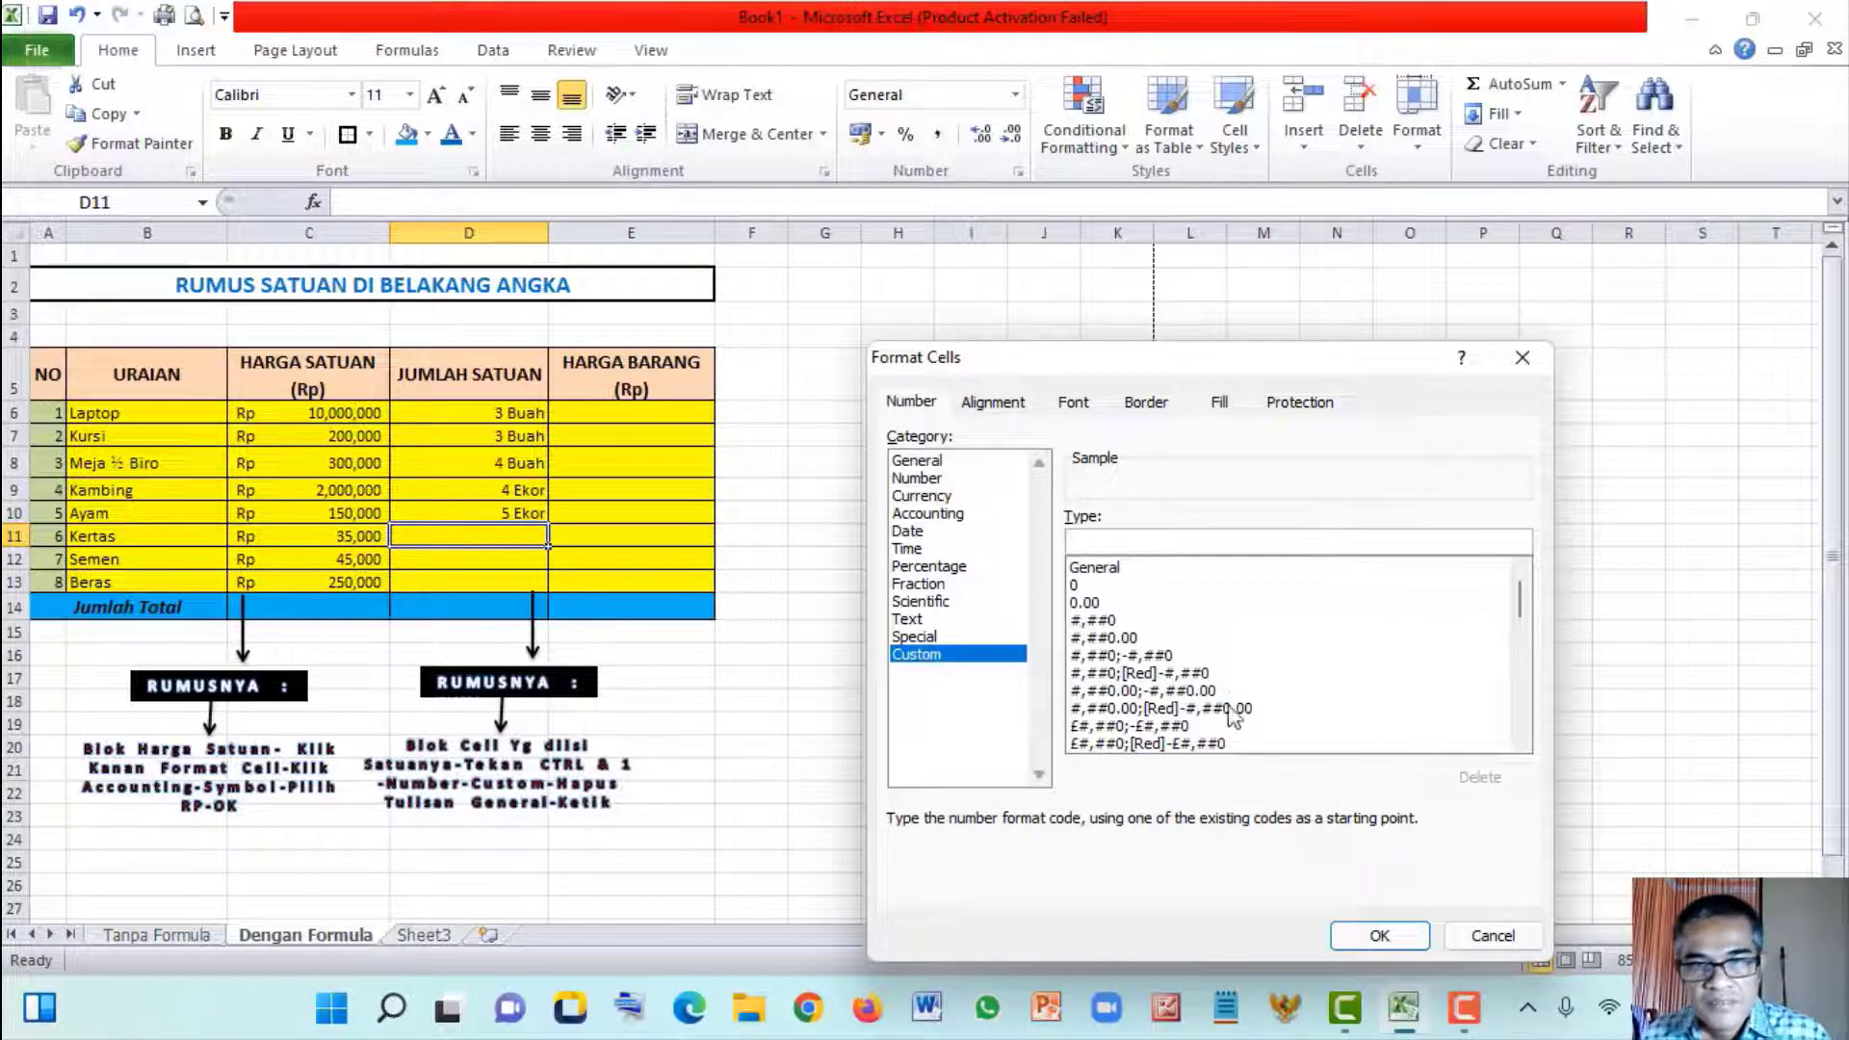
# Adapt the #" Buku" code into the custom format #" Rim" for Kertas cell D11, and enter a quantity of 15
pyautogui.scroll(-10, 1207, 679)
pyautogui.scroll(-1, 1206, 679)
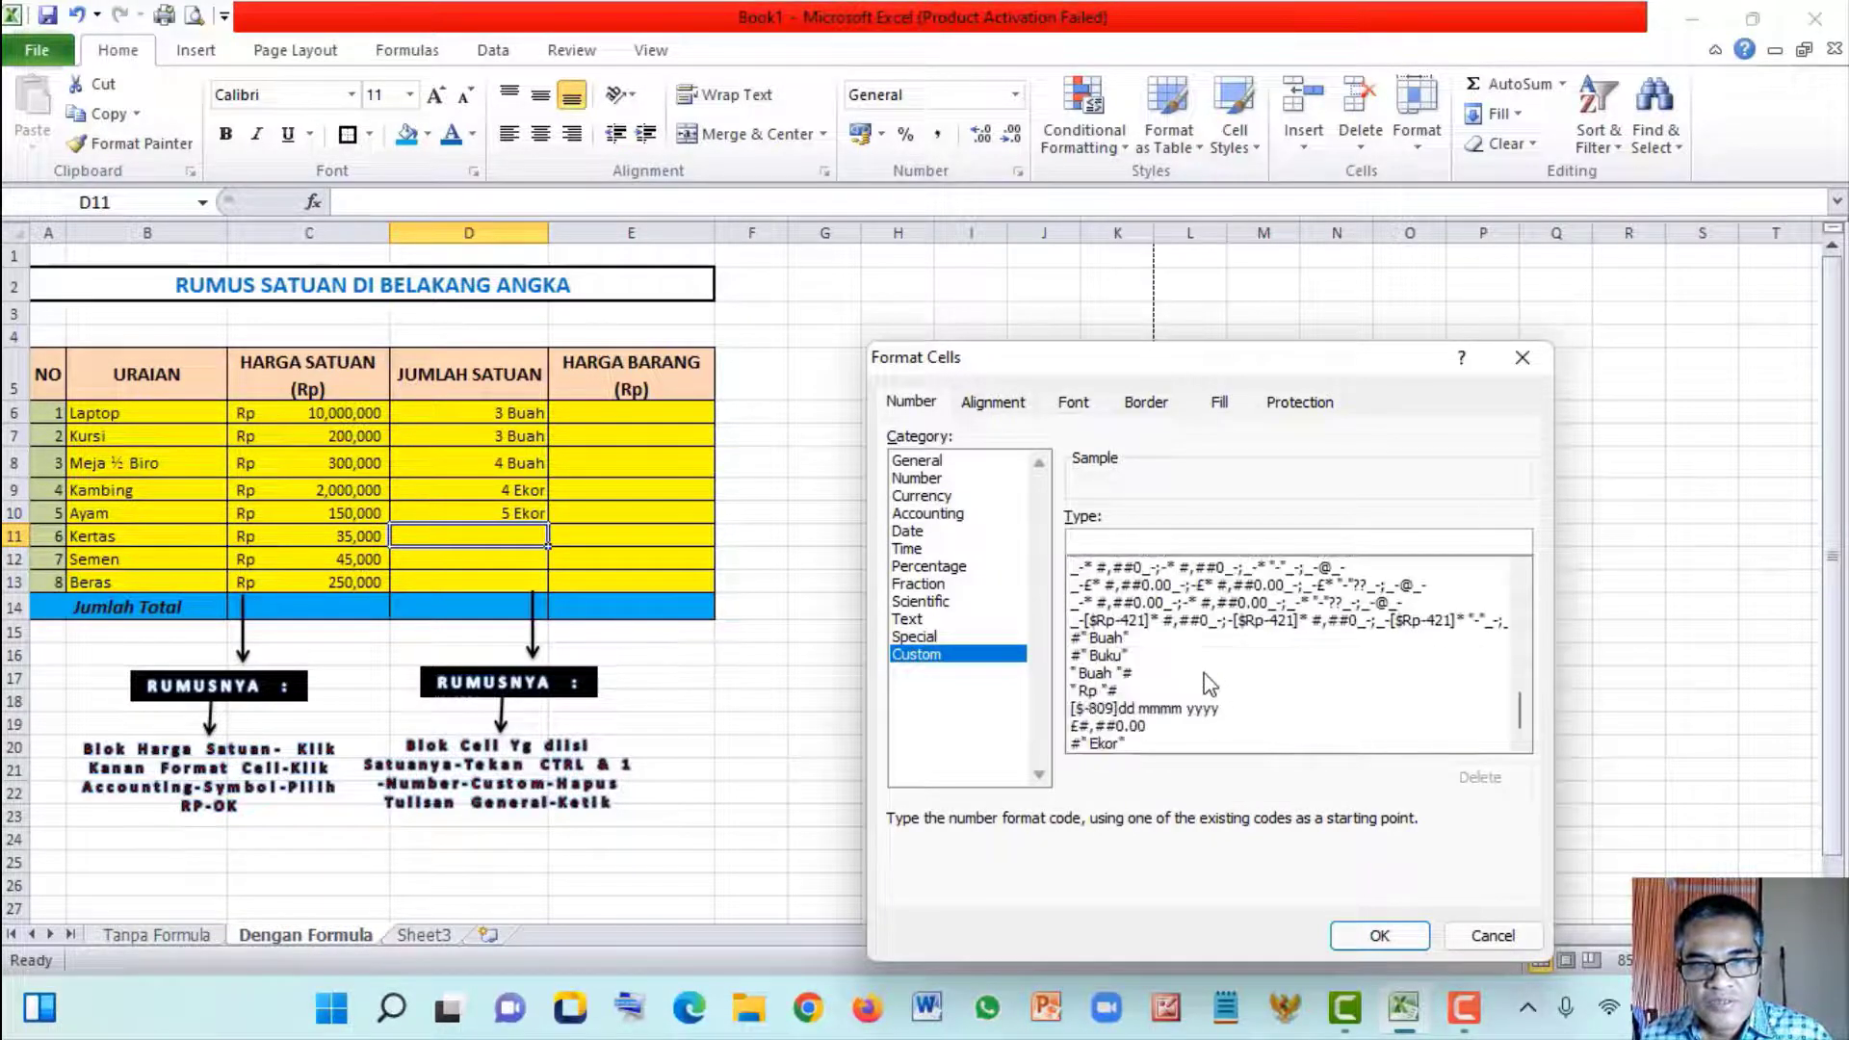
pyautogui.click(1105, 655)
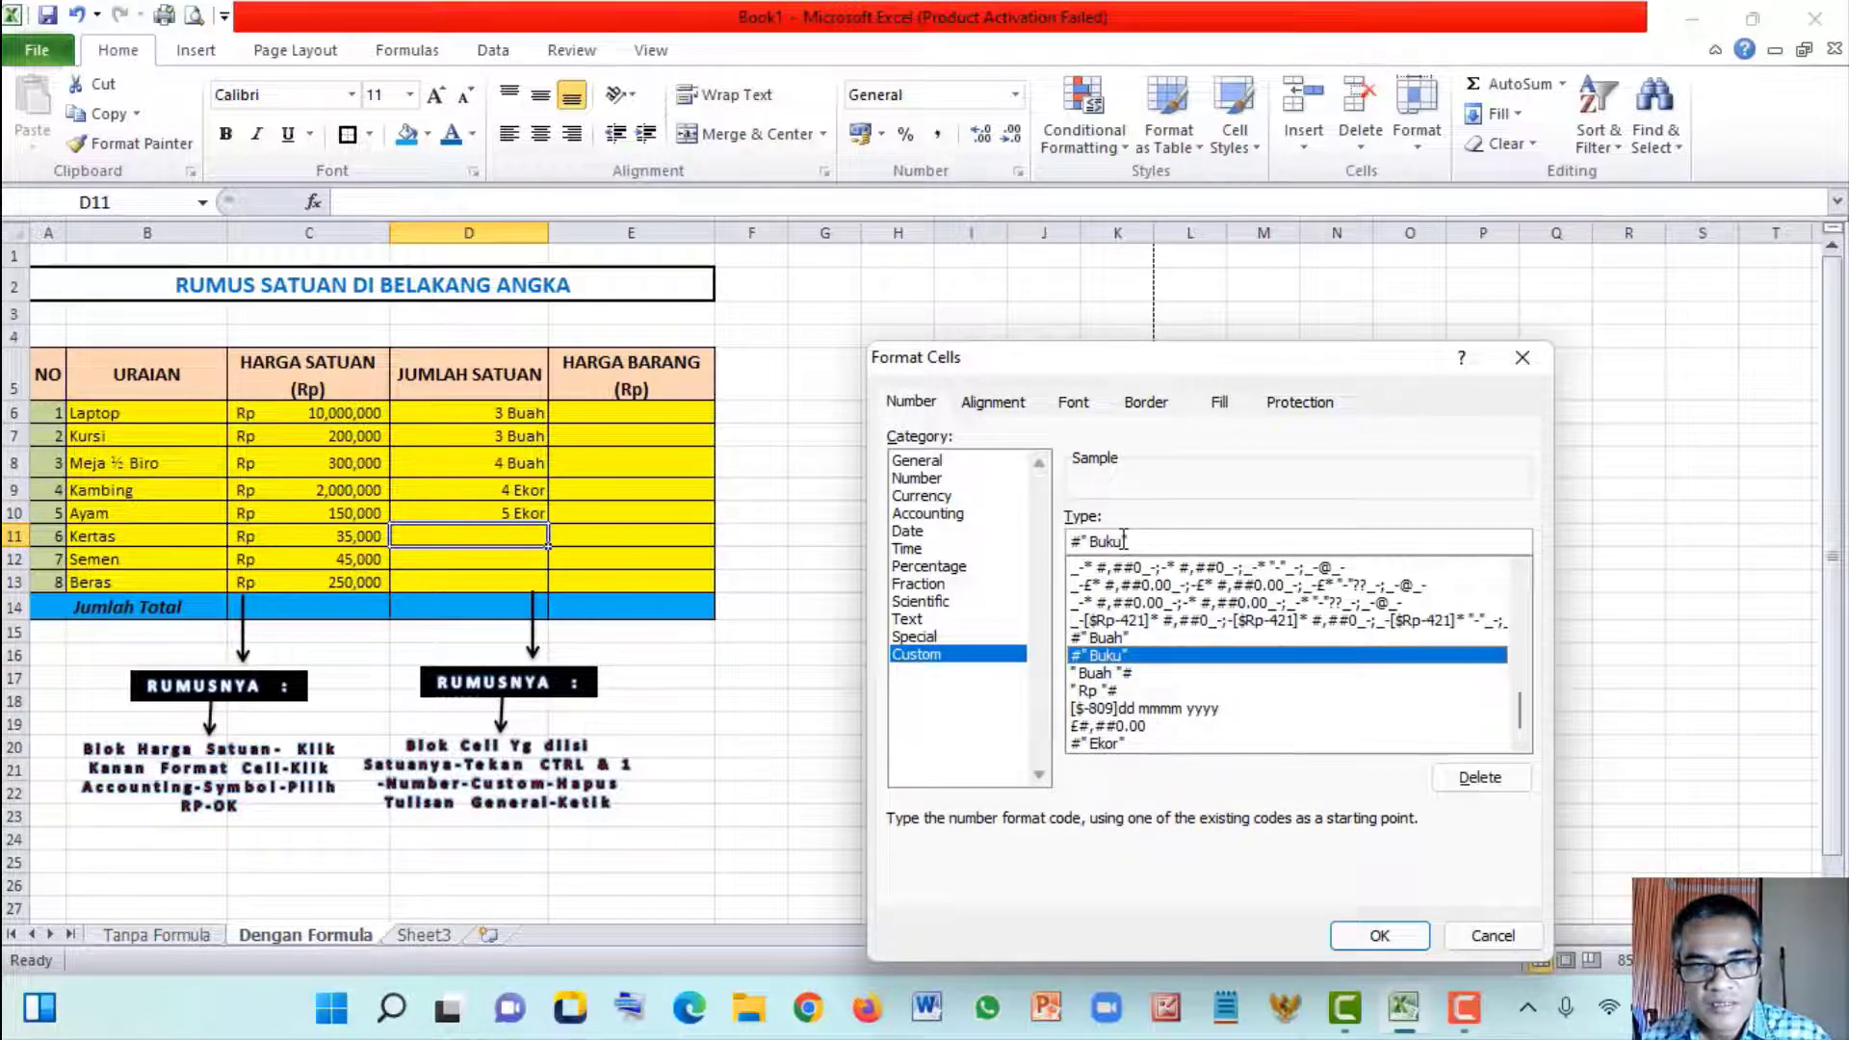
pyautogui.press('BackSpace')
pyautogui.press('BackSpace')
pyautogui.press('BackSpace')
pyautogui.press('BackSpace')
pyautogui.press('BackSpace')
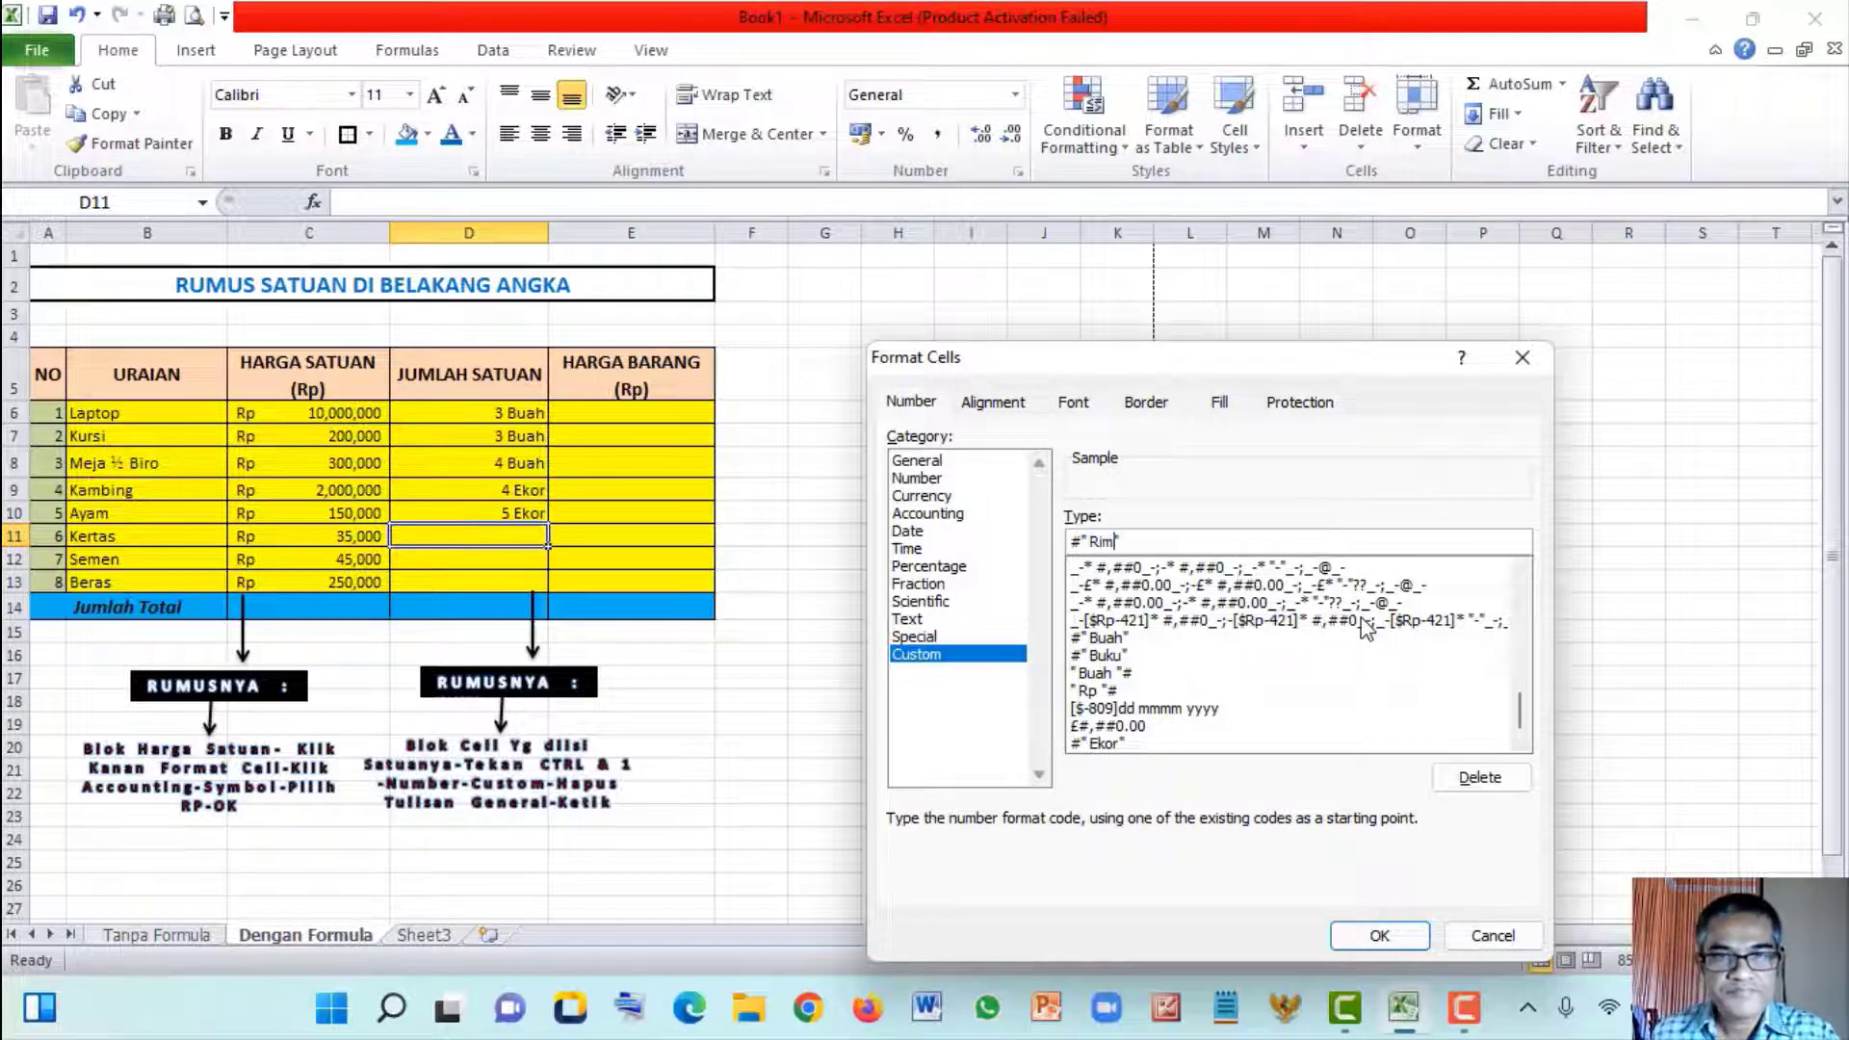
pyautogui.click(1380, 940)
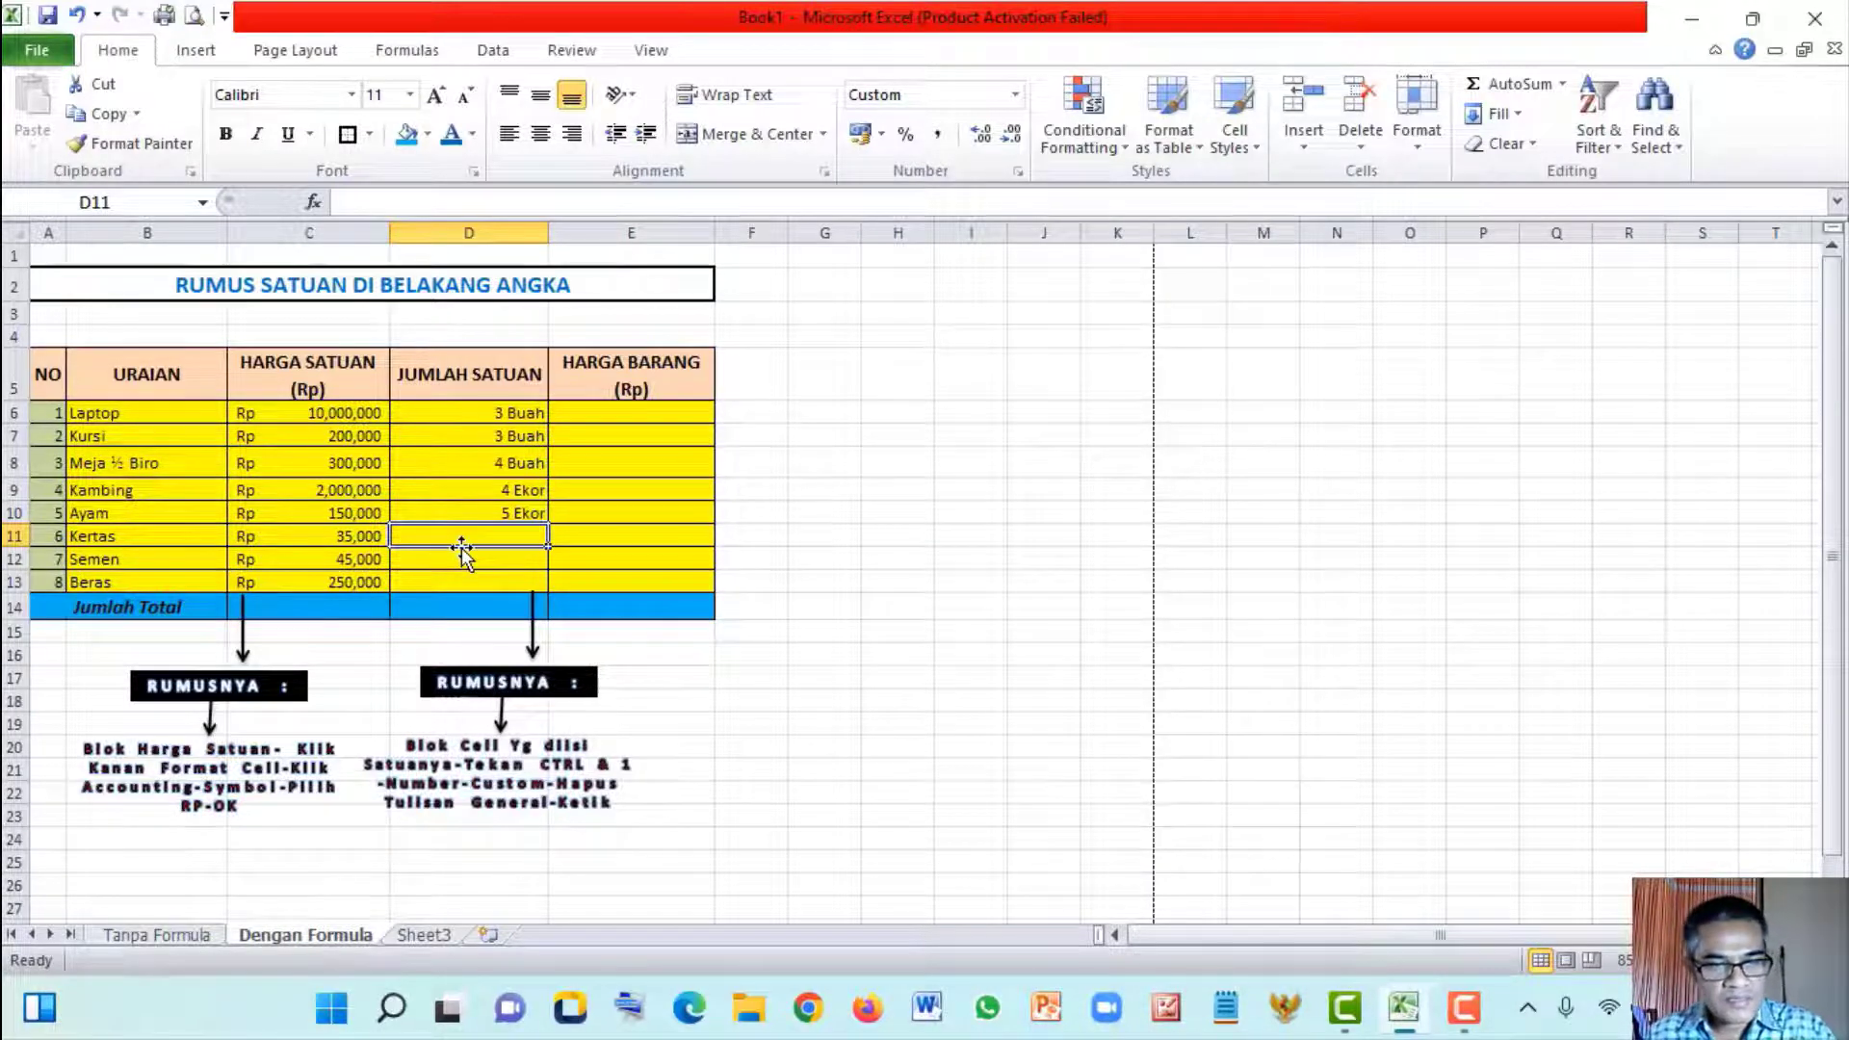
pyautogui.write('15')
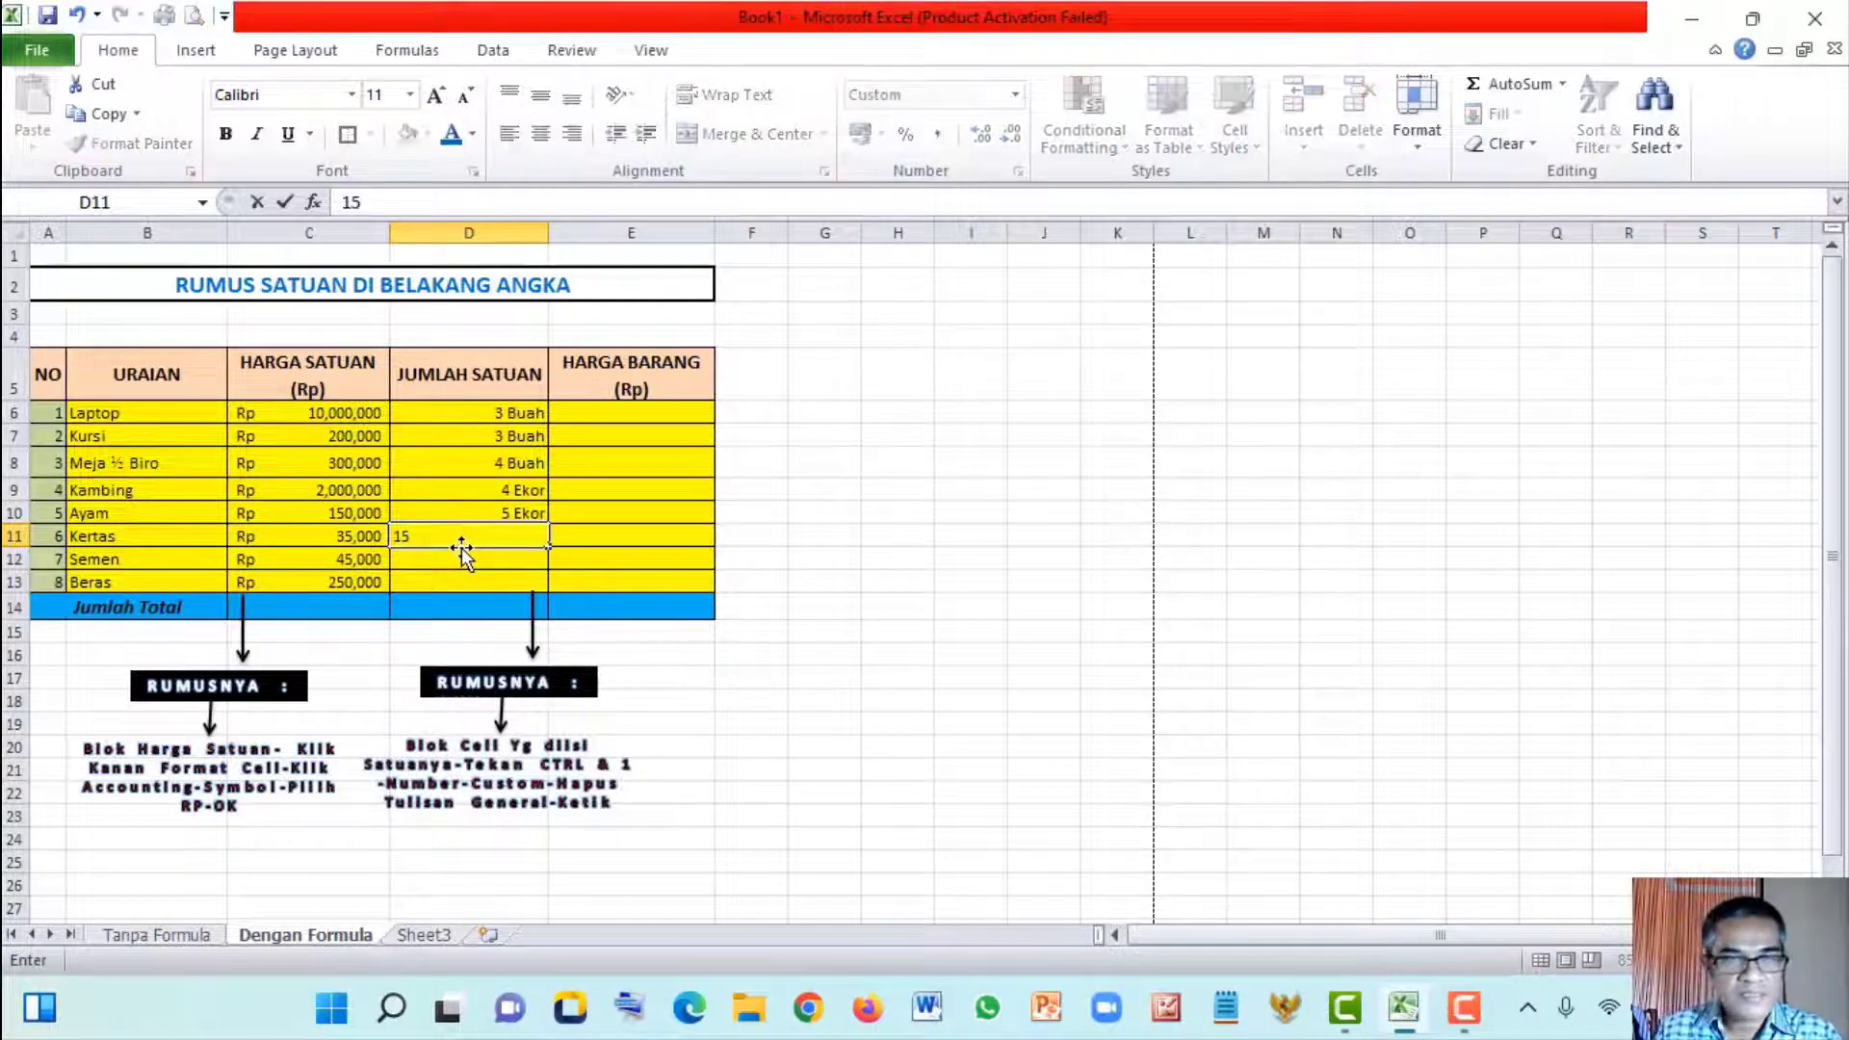
pyautogui.press('Return')
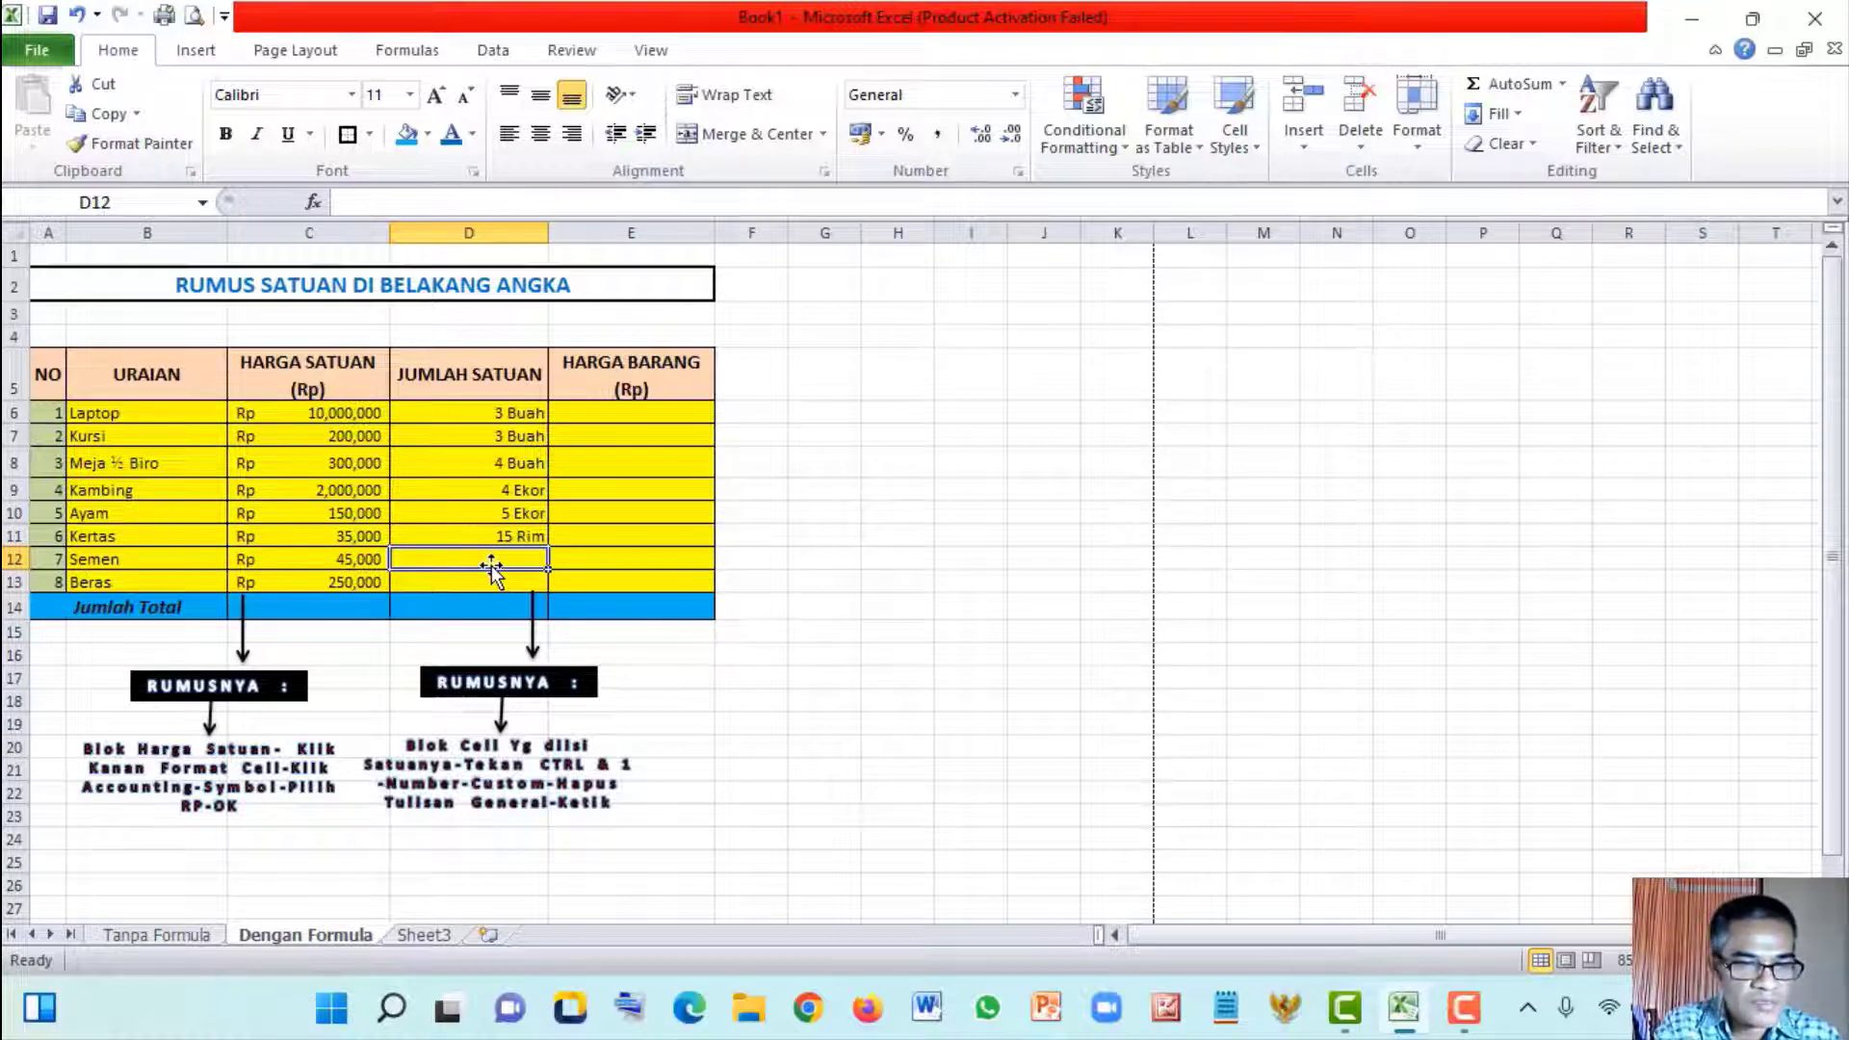
# Open the Custom number format settings for the Semen quantity cell D12 and clear the General format code
pyautogui.hotkey('ctrl', '1')
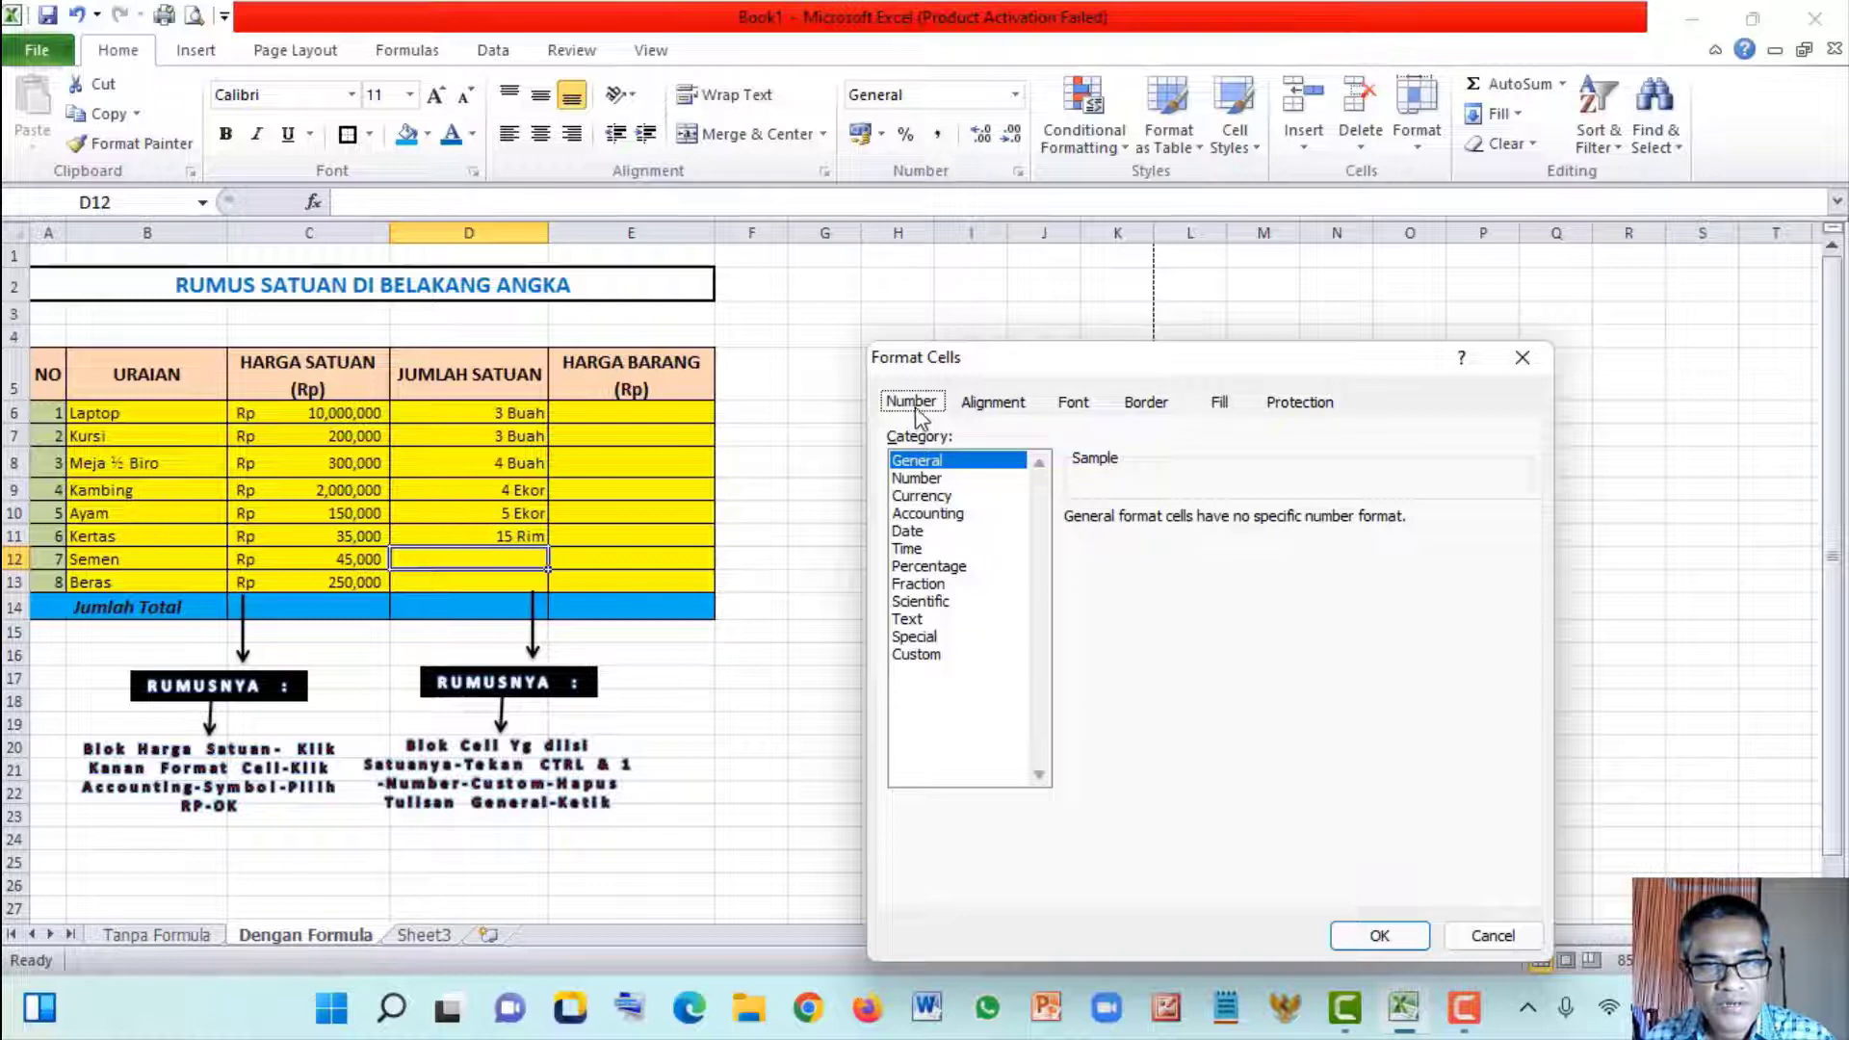
pyautogui.click(995, 410)
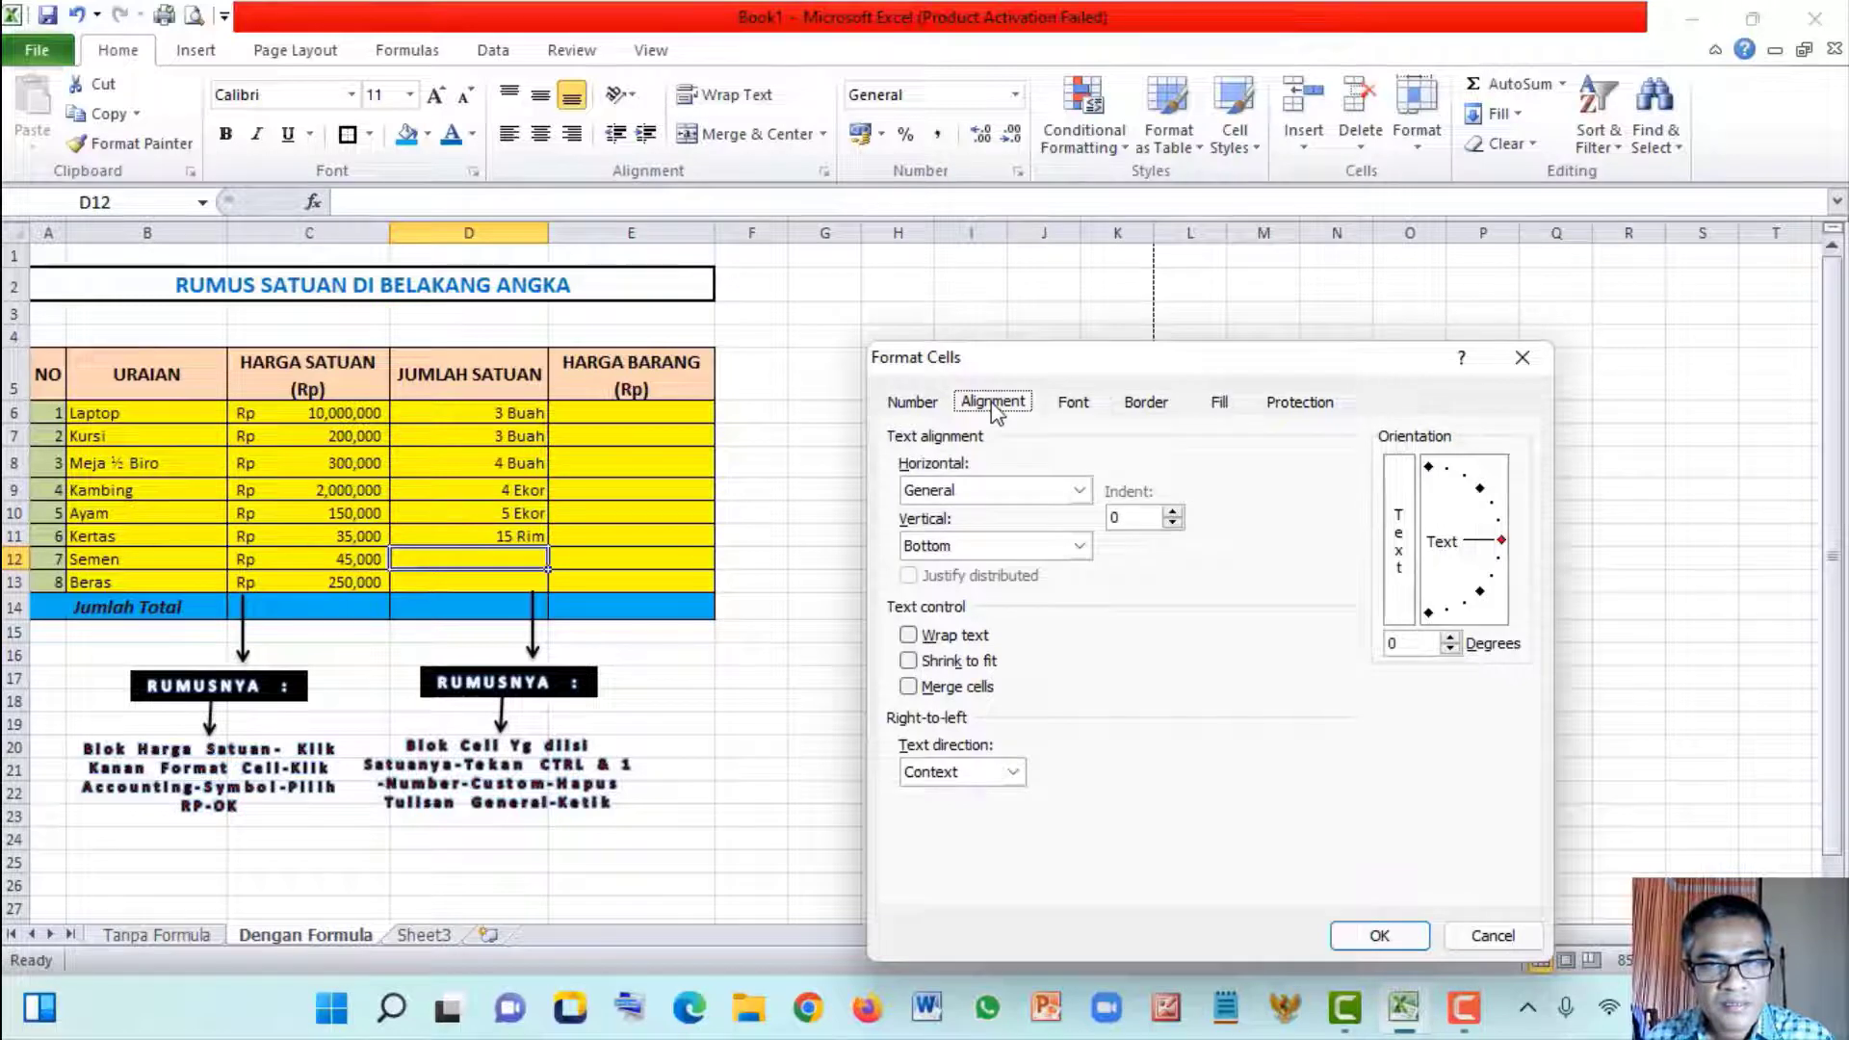
pyautogui.click(912, 404)
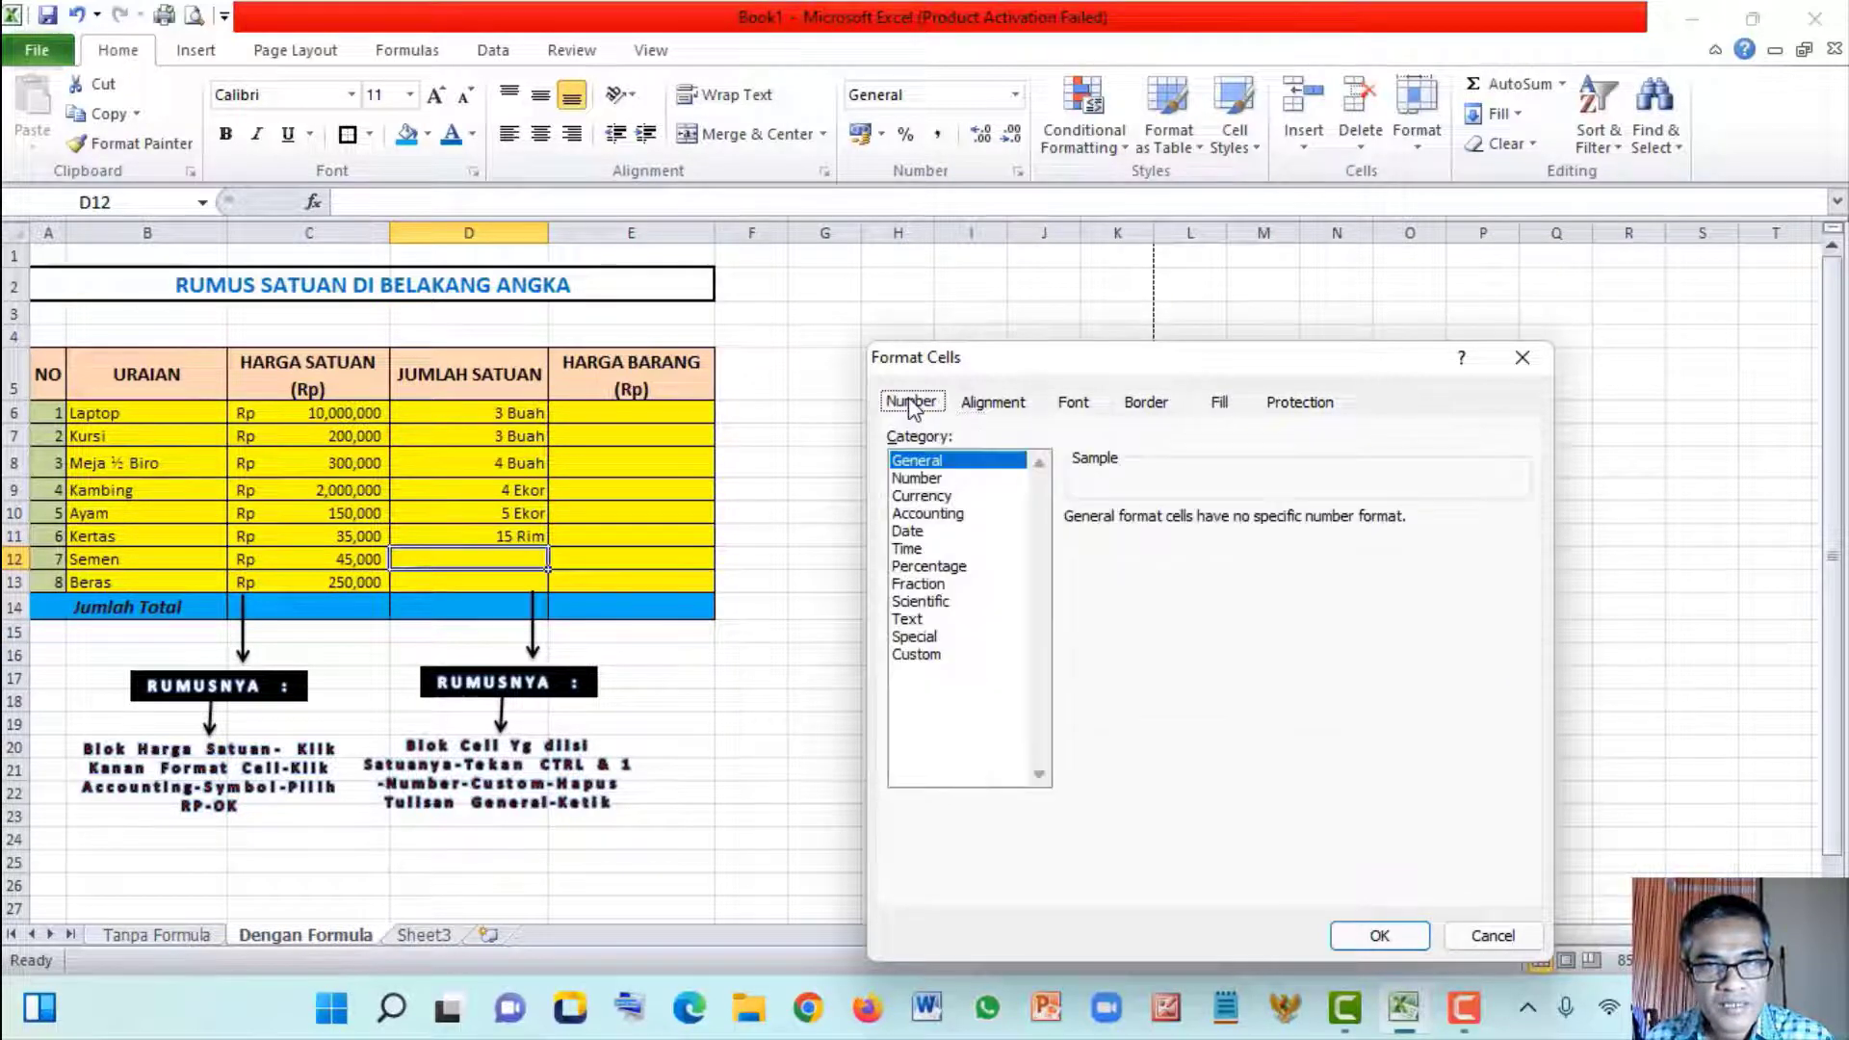
pyautogui.click(920, 656)
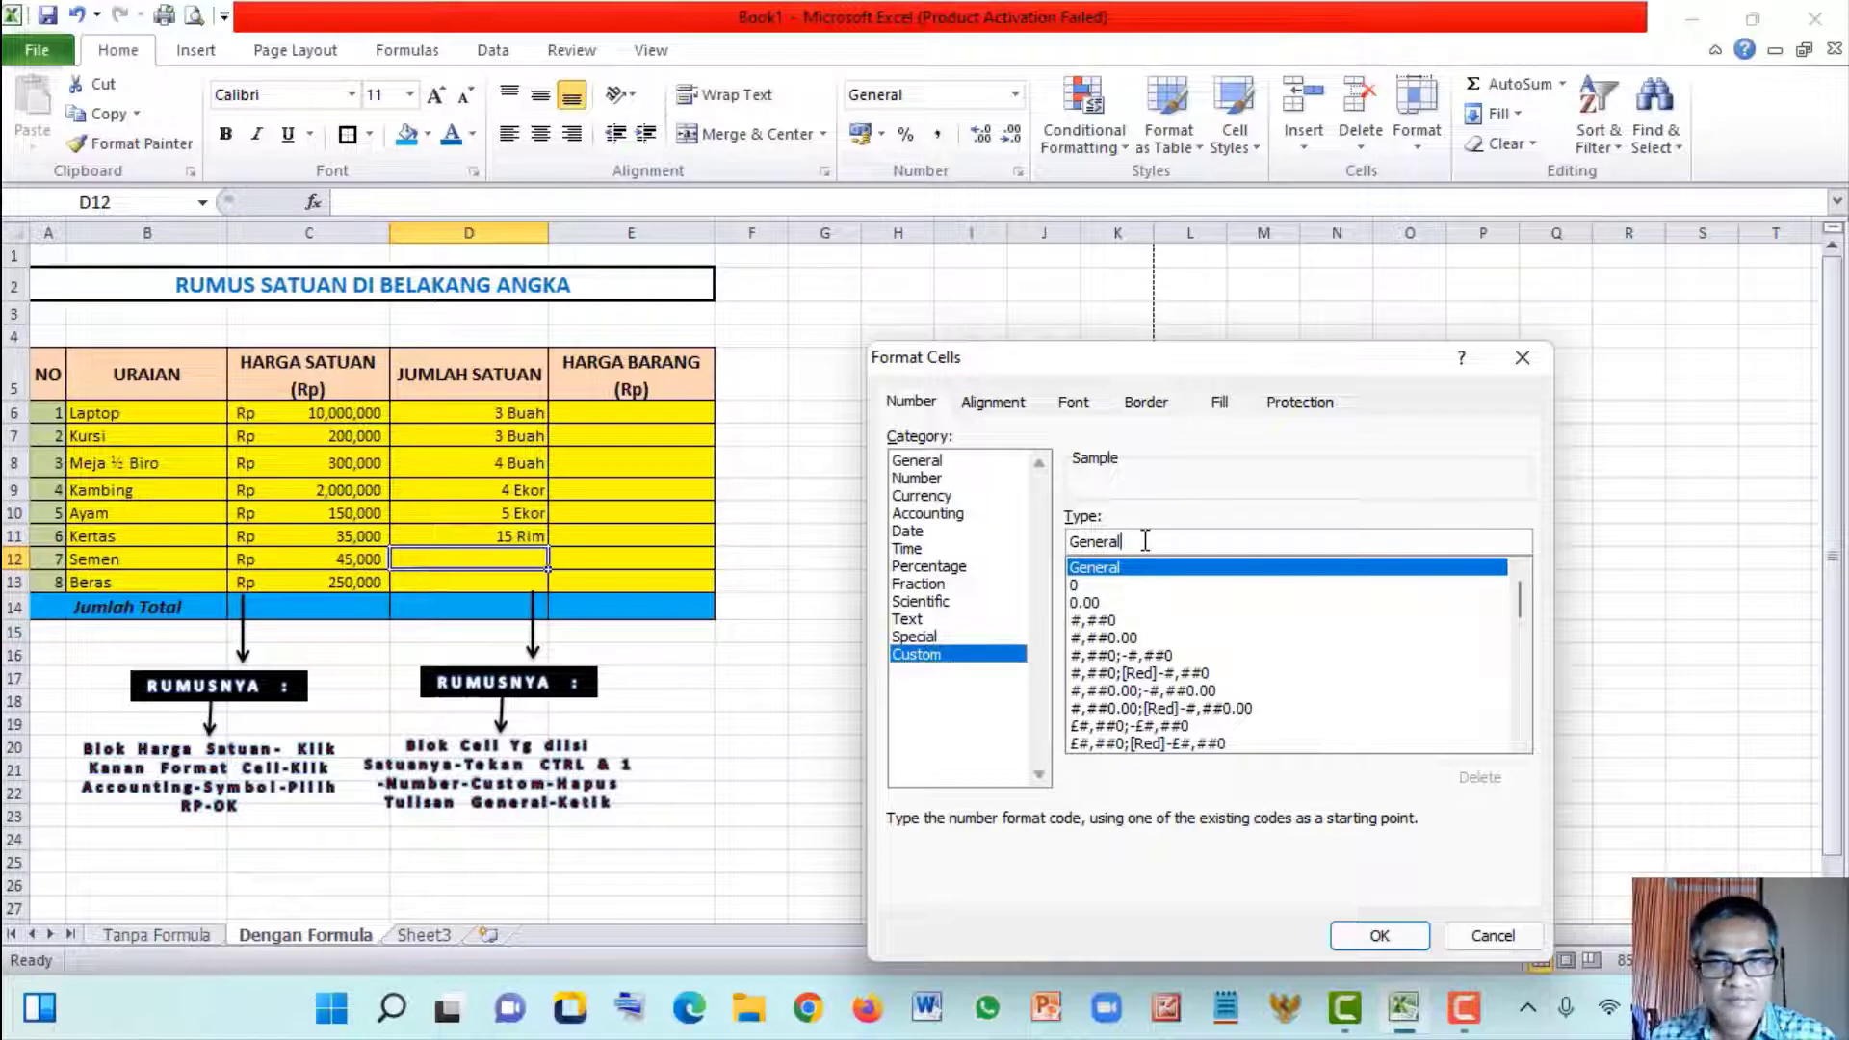
pyautogui.click(1215, 539)
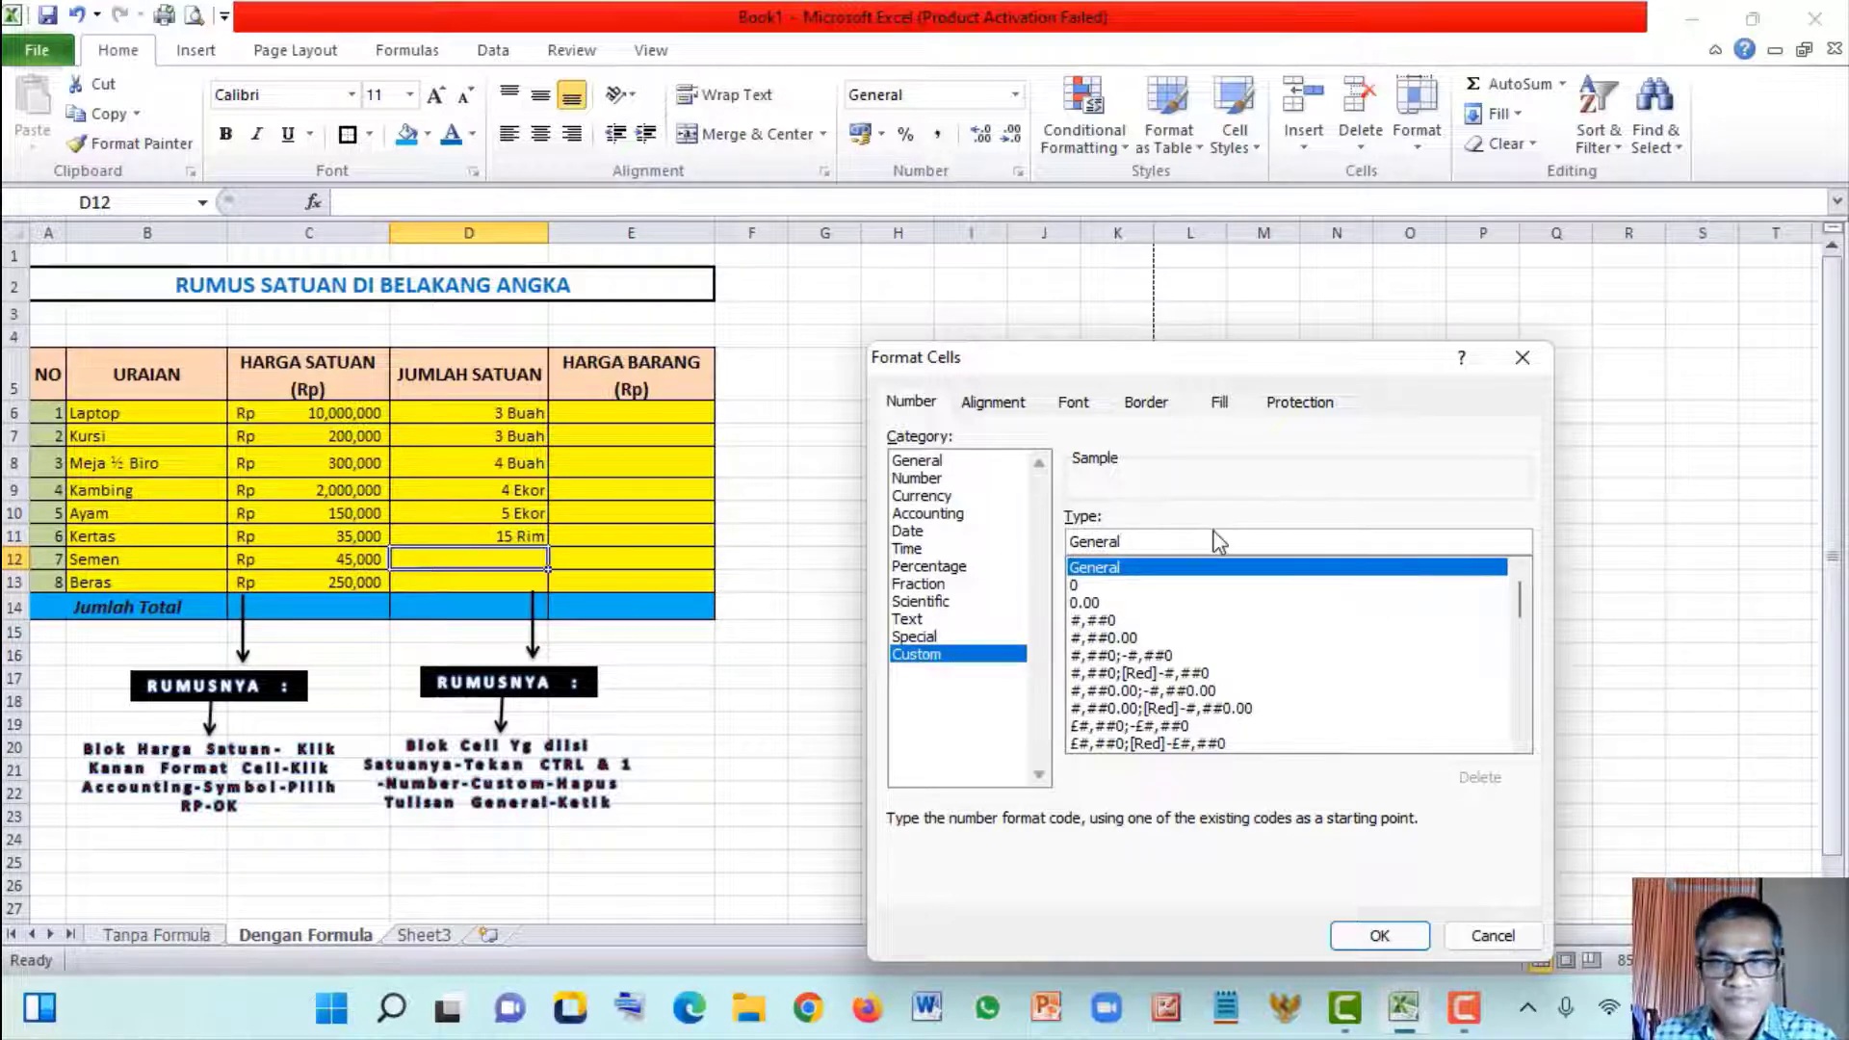
pyautogui.press('BackSpace')
pyautogui.press('BackSpace')
pyautogui.press('BackSpace')
pyautogui.press('BackSpace')
pyautogui.press('BackSpace')
pyautogui.press('BackSpace')
pyautogui.press('BackSpace')
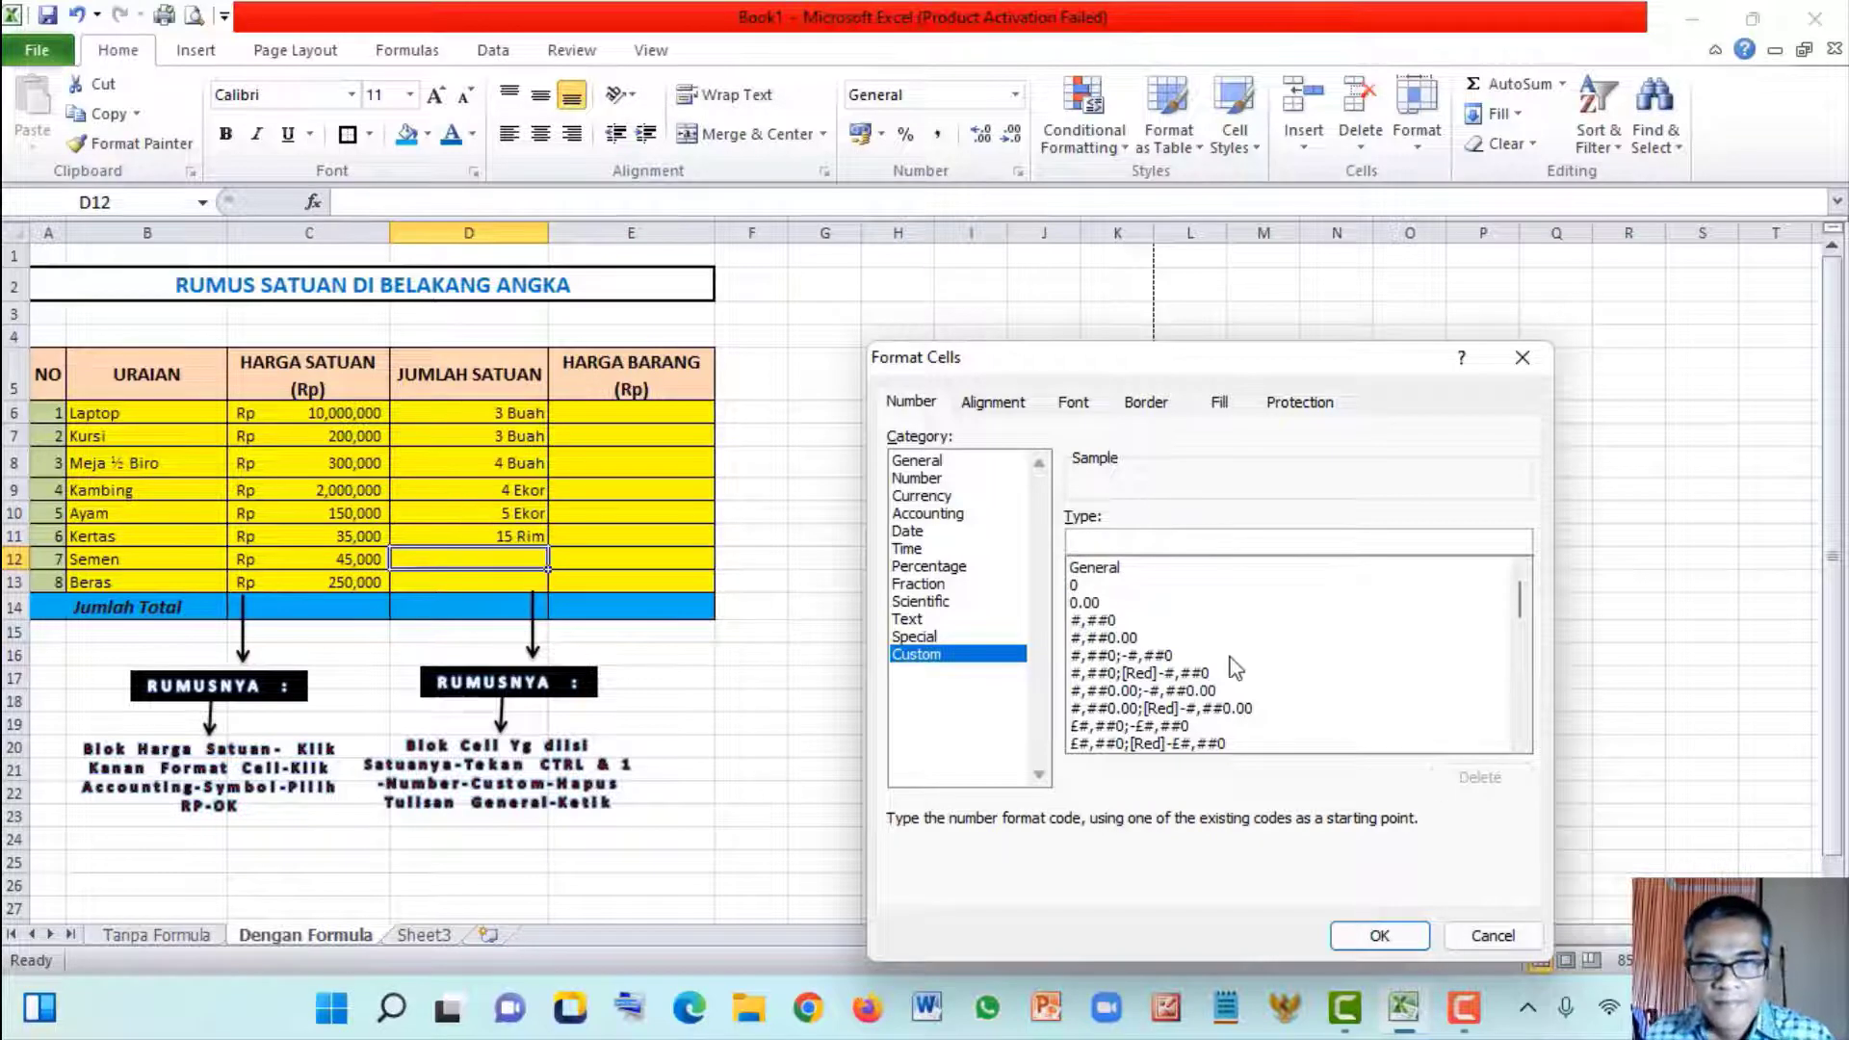
# Adapt the #" Buku" code into the custom format #" Sak" for Semen cell D12, and enter a quantity of 20
pyautogui.scroll(-10, 1241, 674)
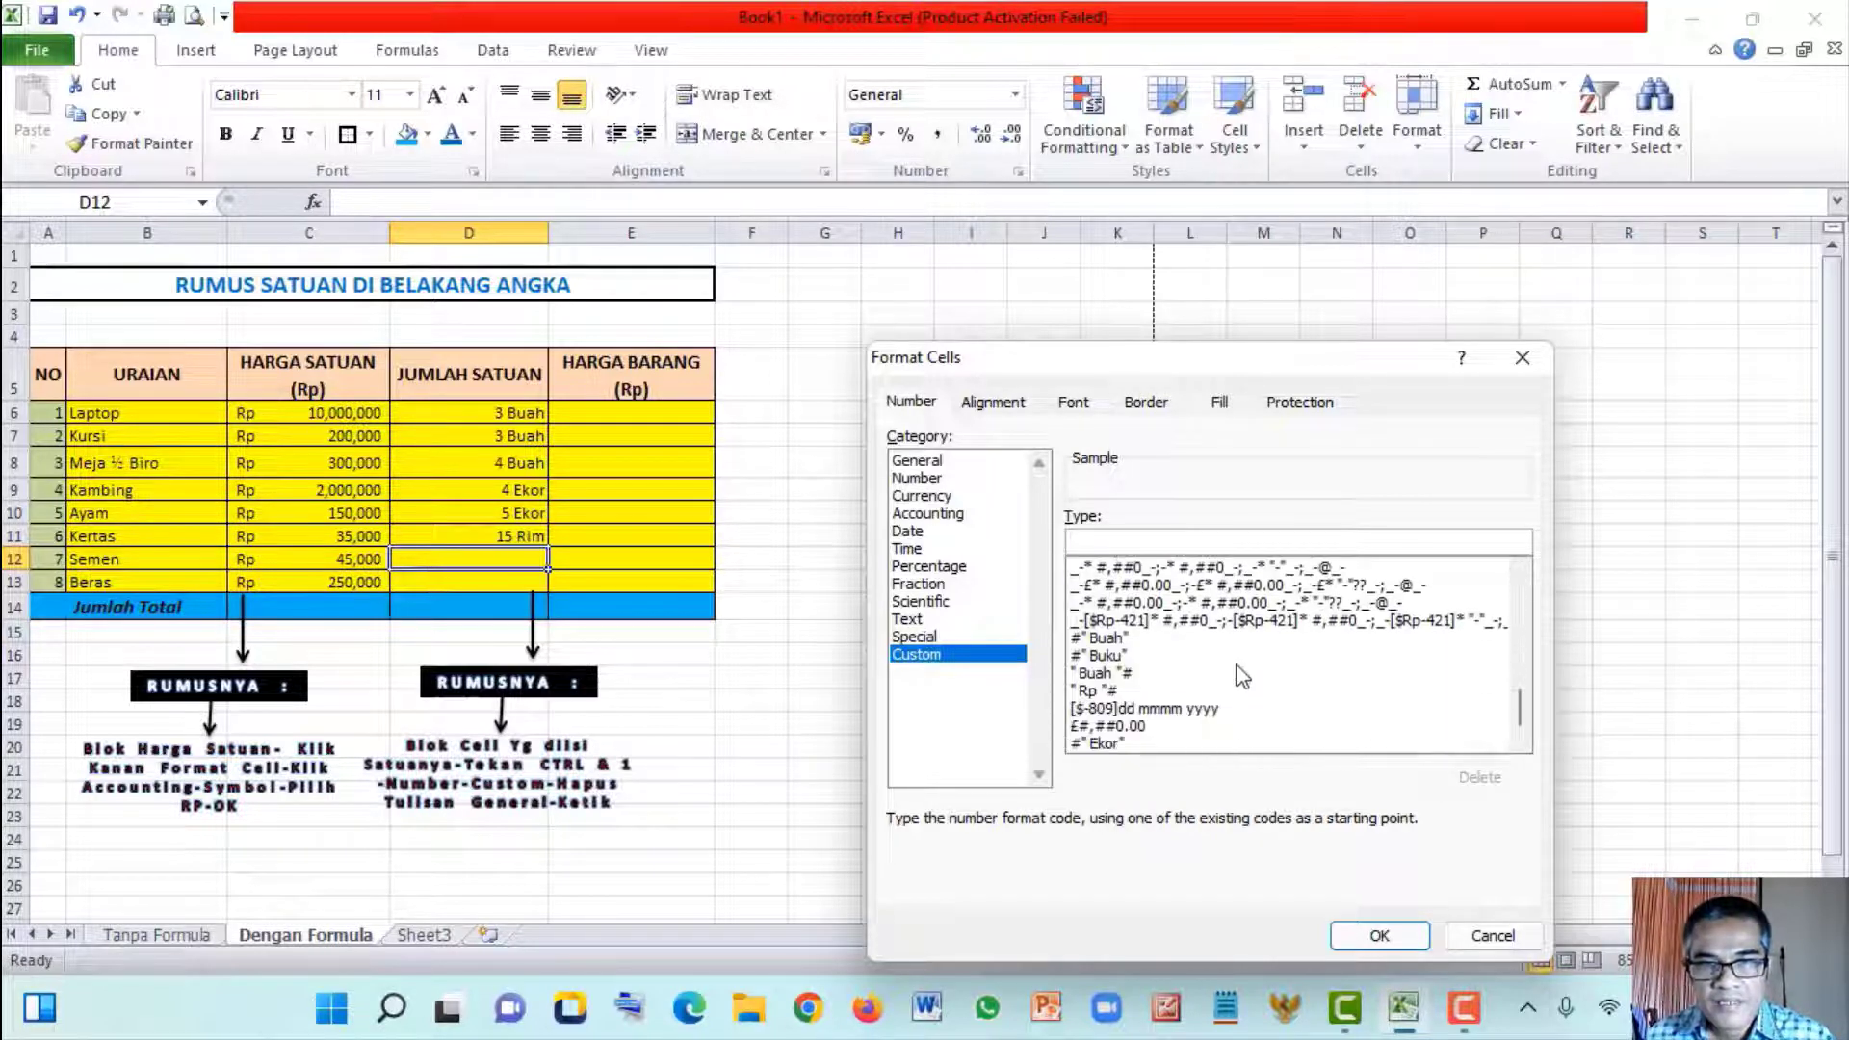
pyautogui.click(1103, 657)
pyautogui.click(1125, 542)
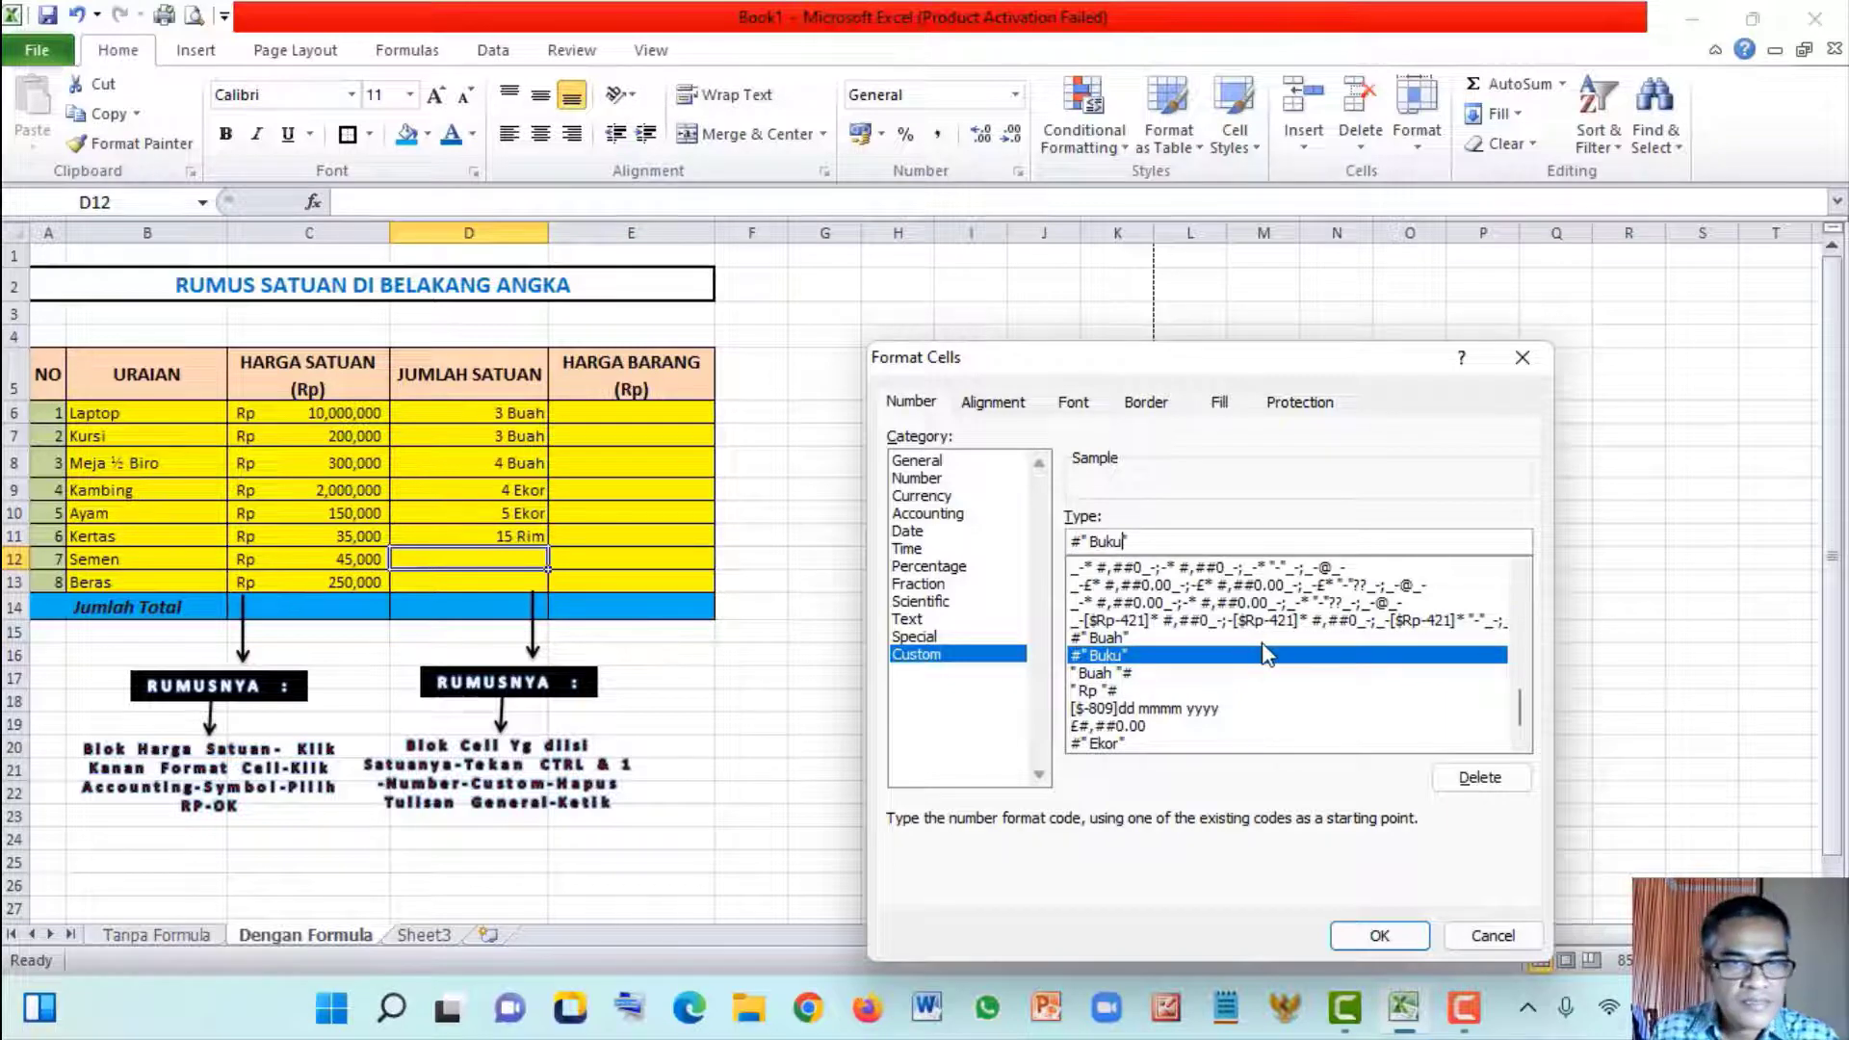
pyautogui.press('BackSpace')
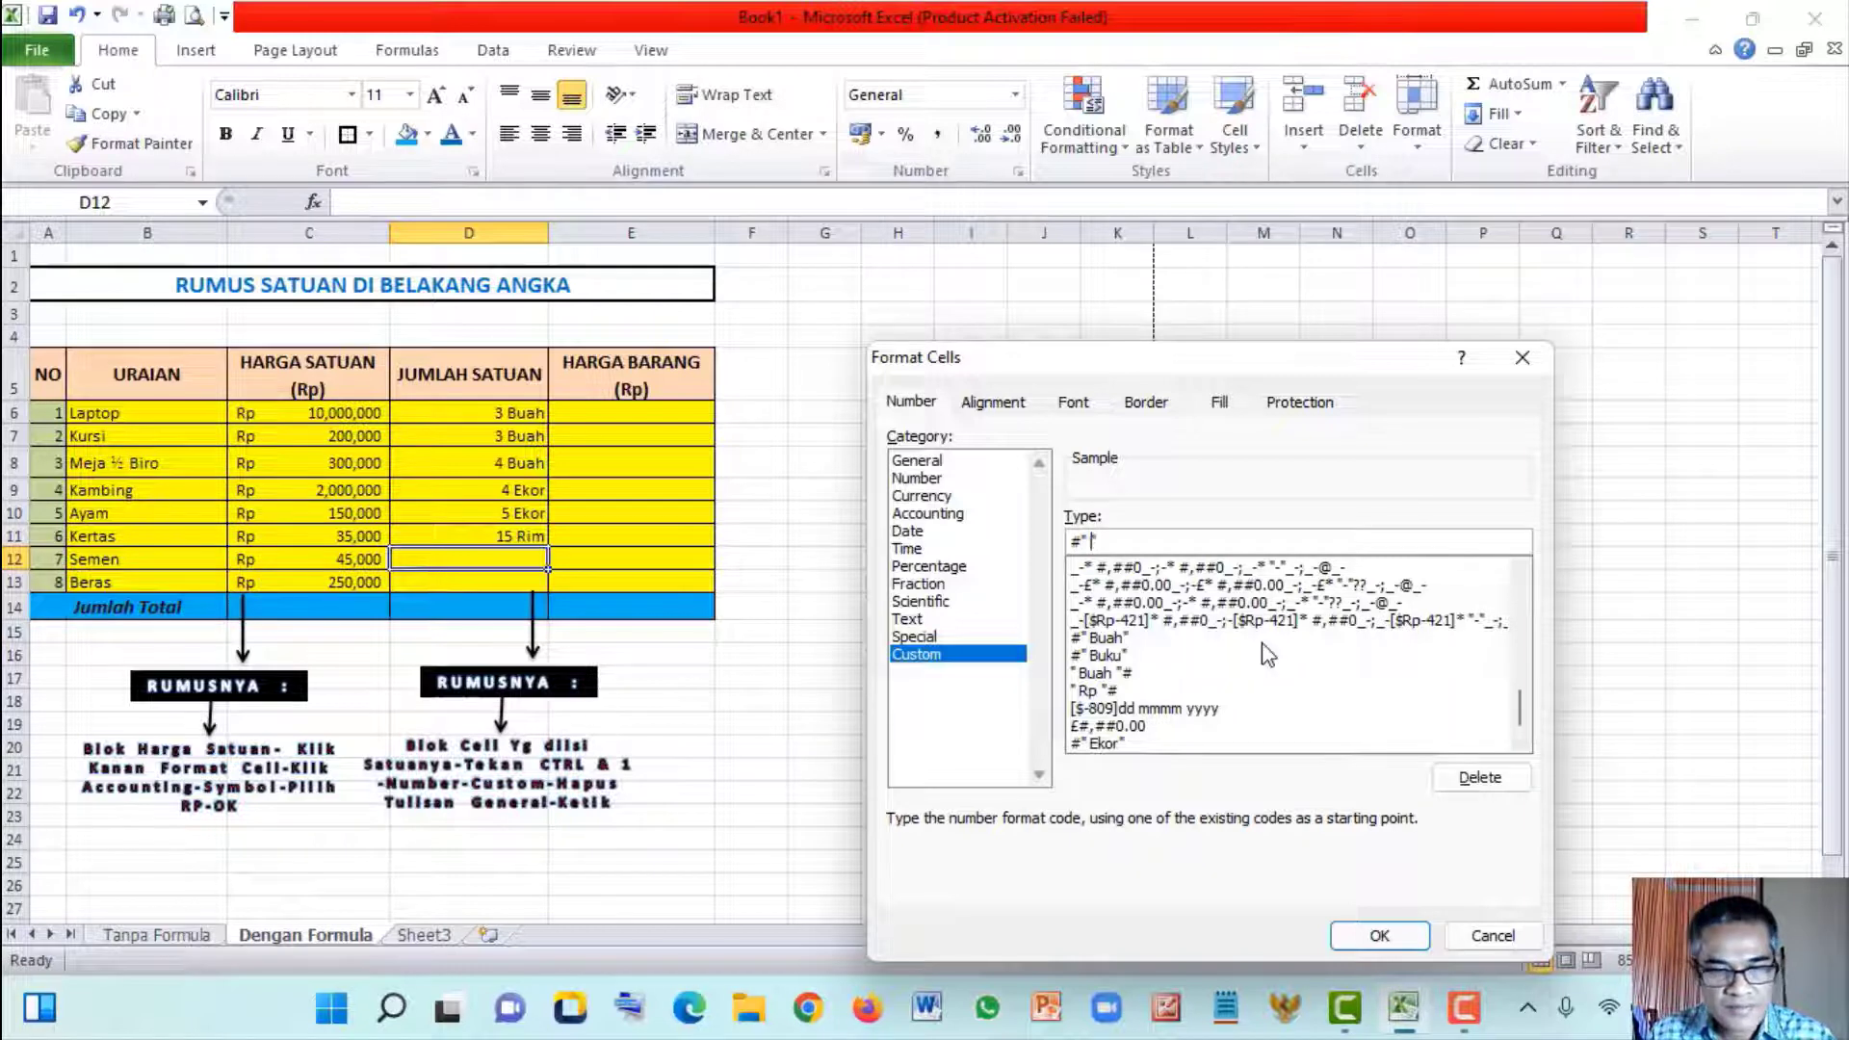
pyautogui.write('Sak')
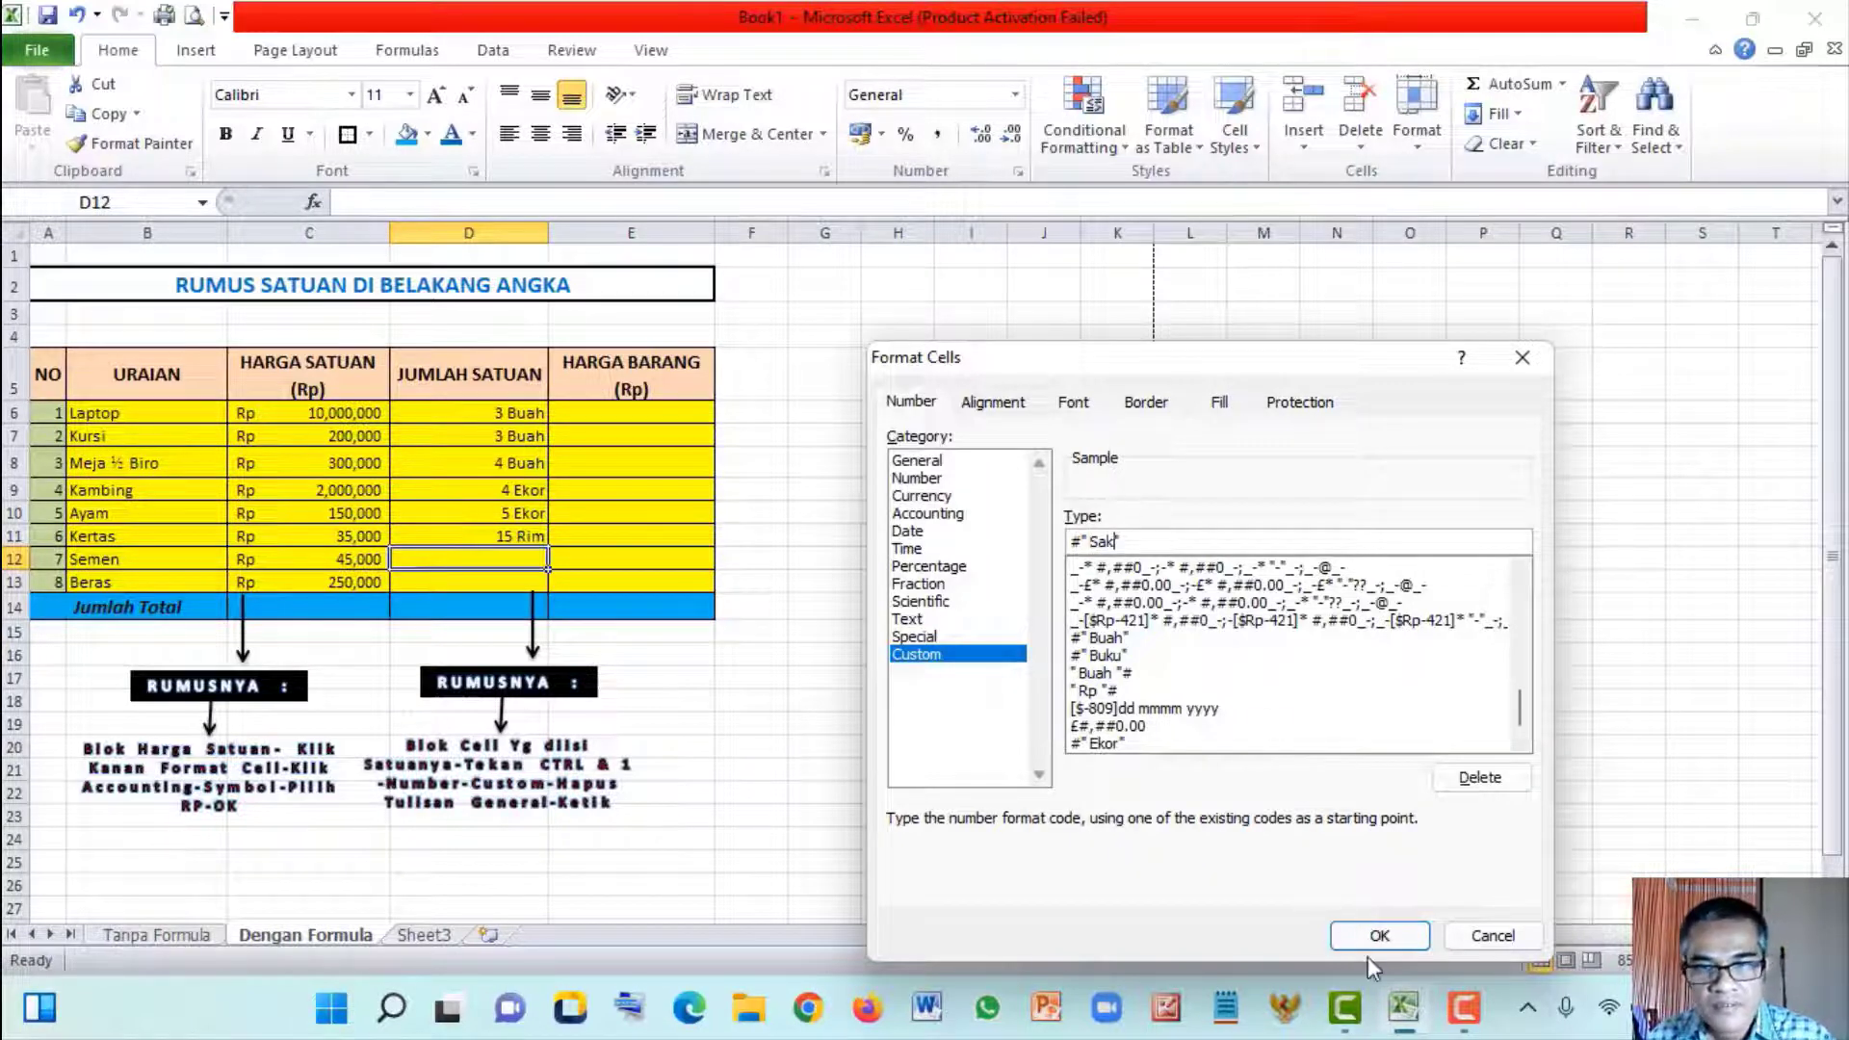
pyautogui.click(1379, 935)
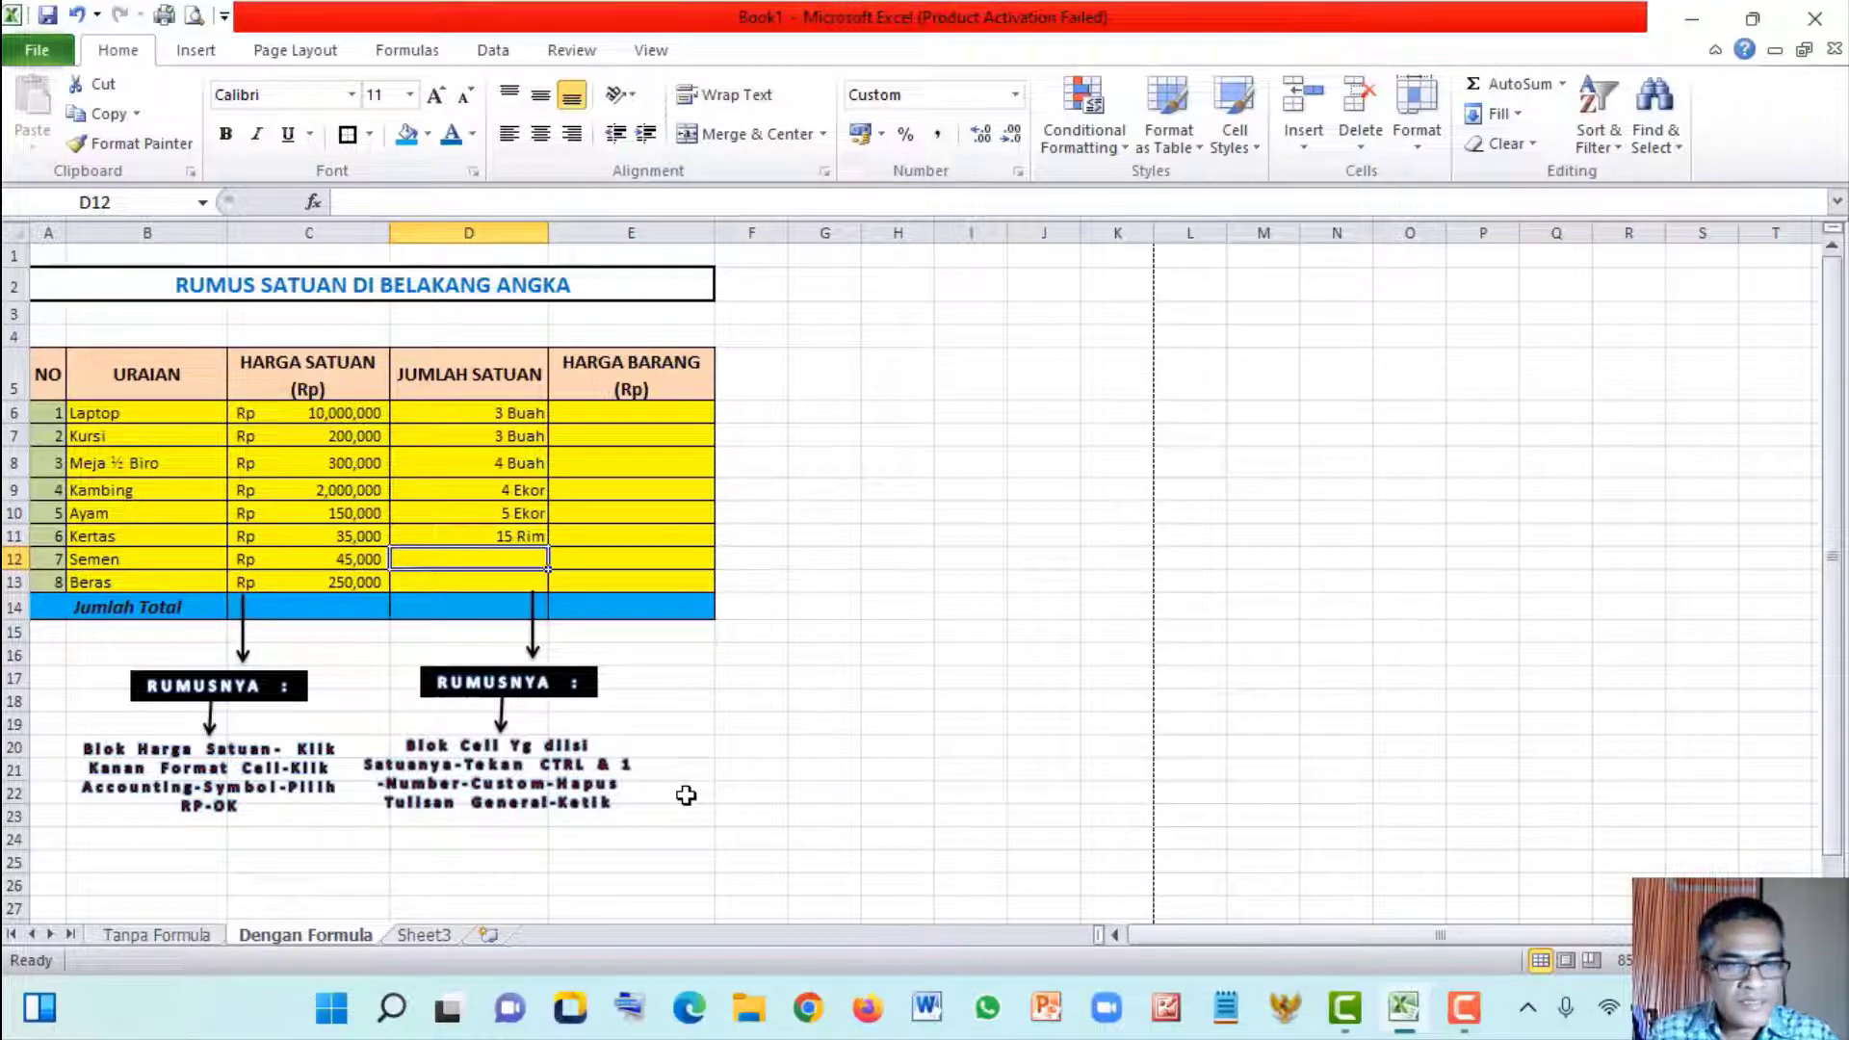
pyautogui.write('20')
pyautogui.press('Return')
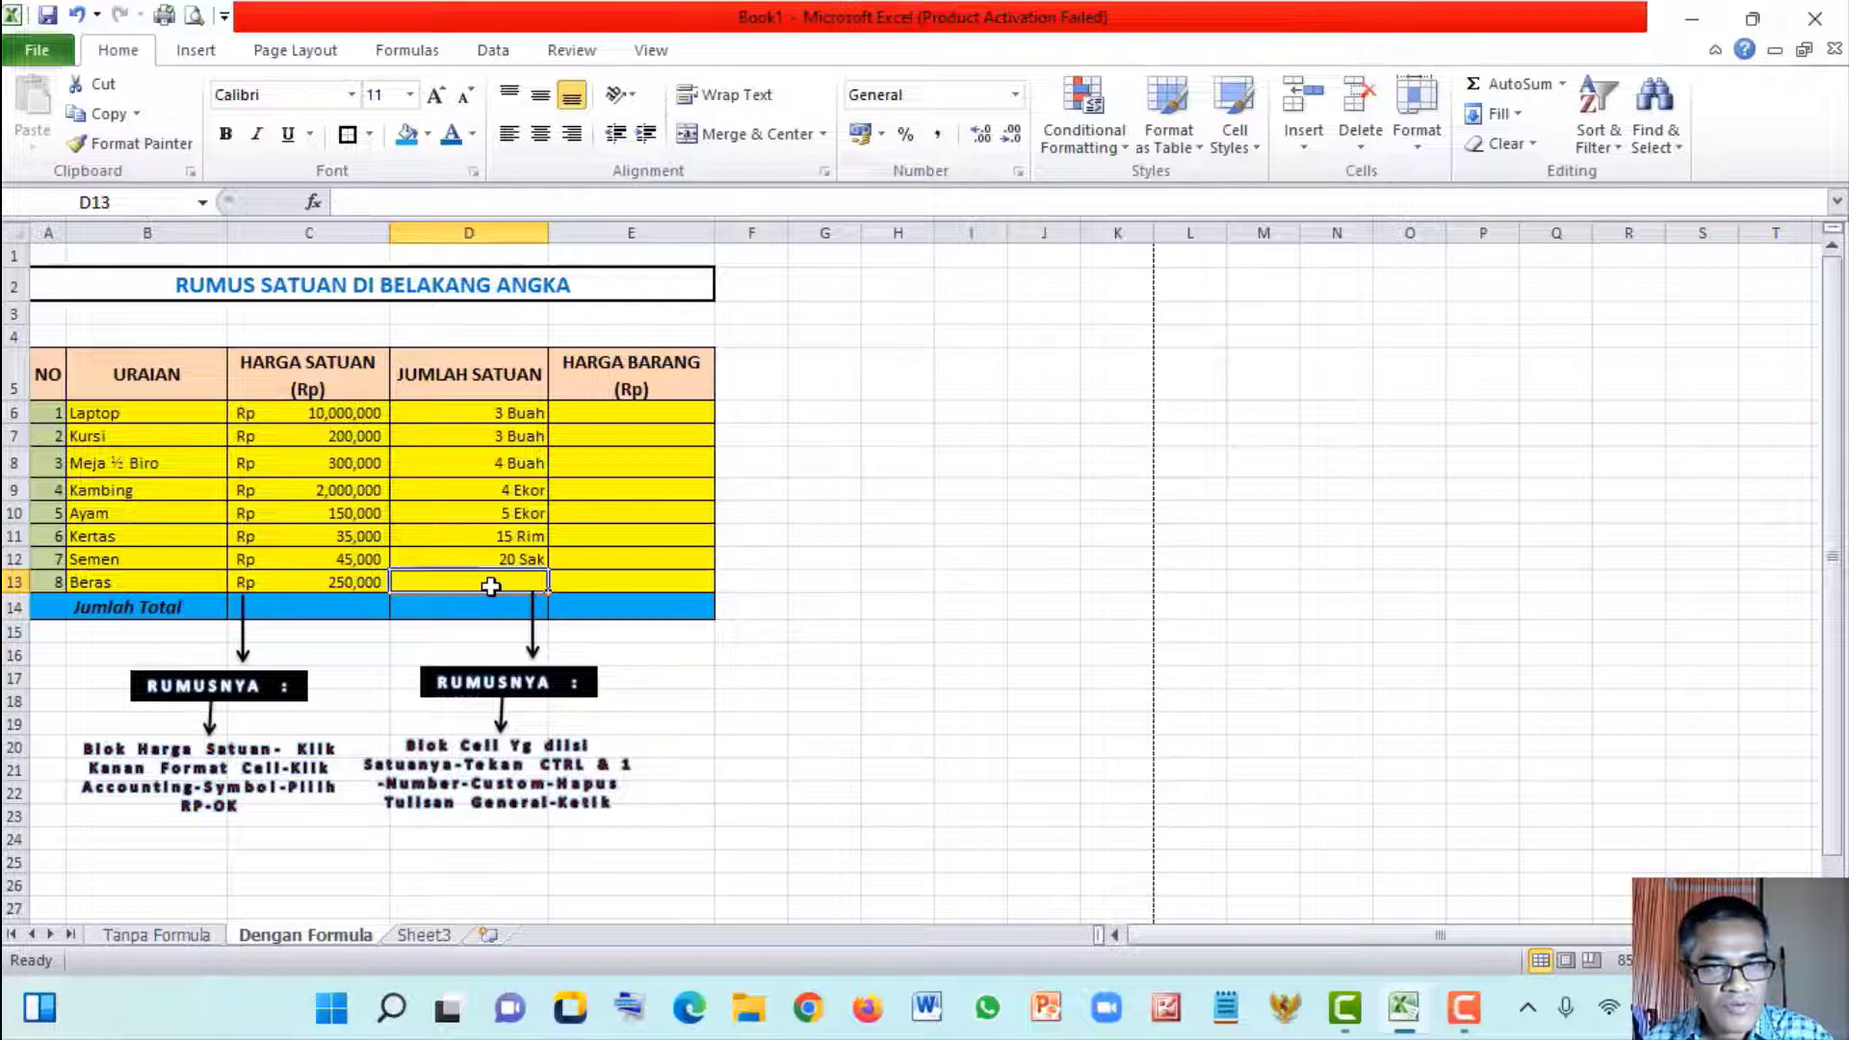
# Open the Custom number format settings for the Beras quantity cell D13 and clear the General format code
pyautogui.hotkey('ctrl', '1')
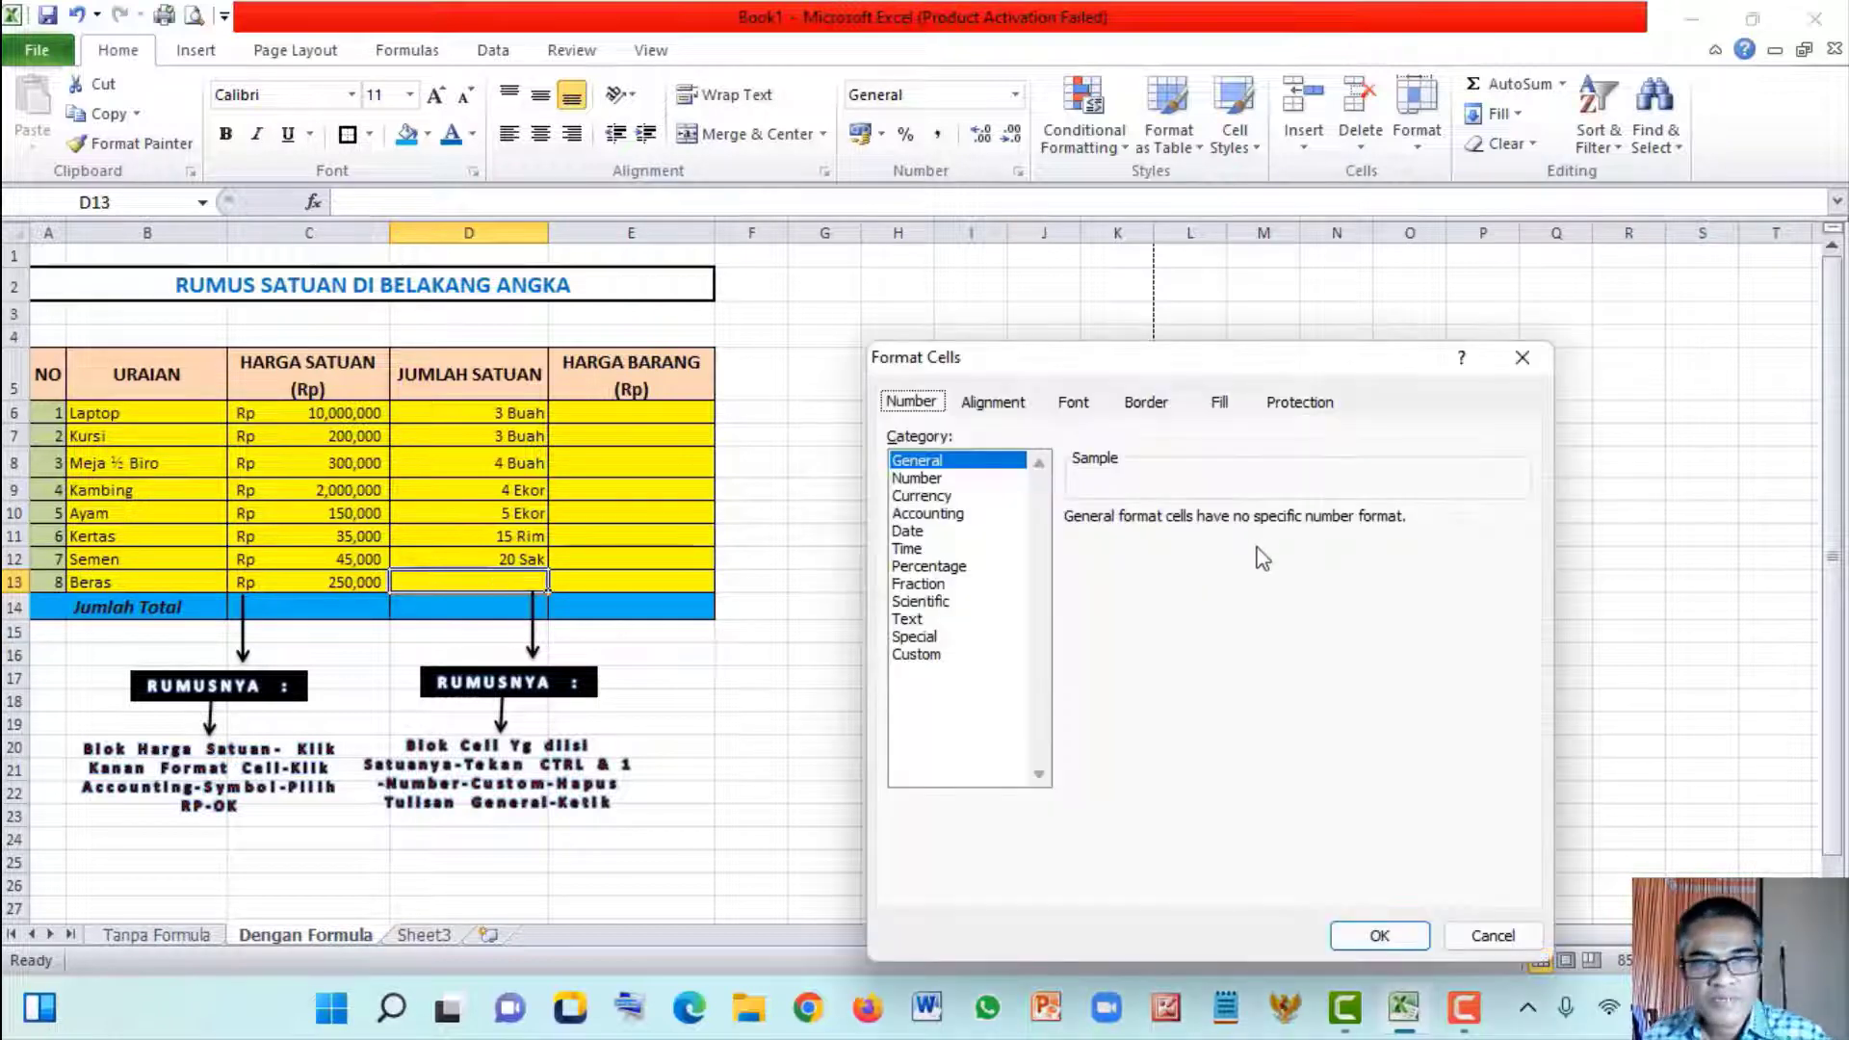
pyautogui.click(916, 656)
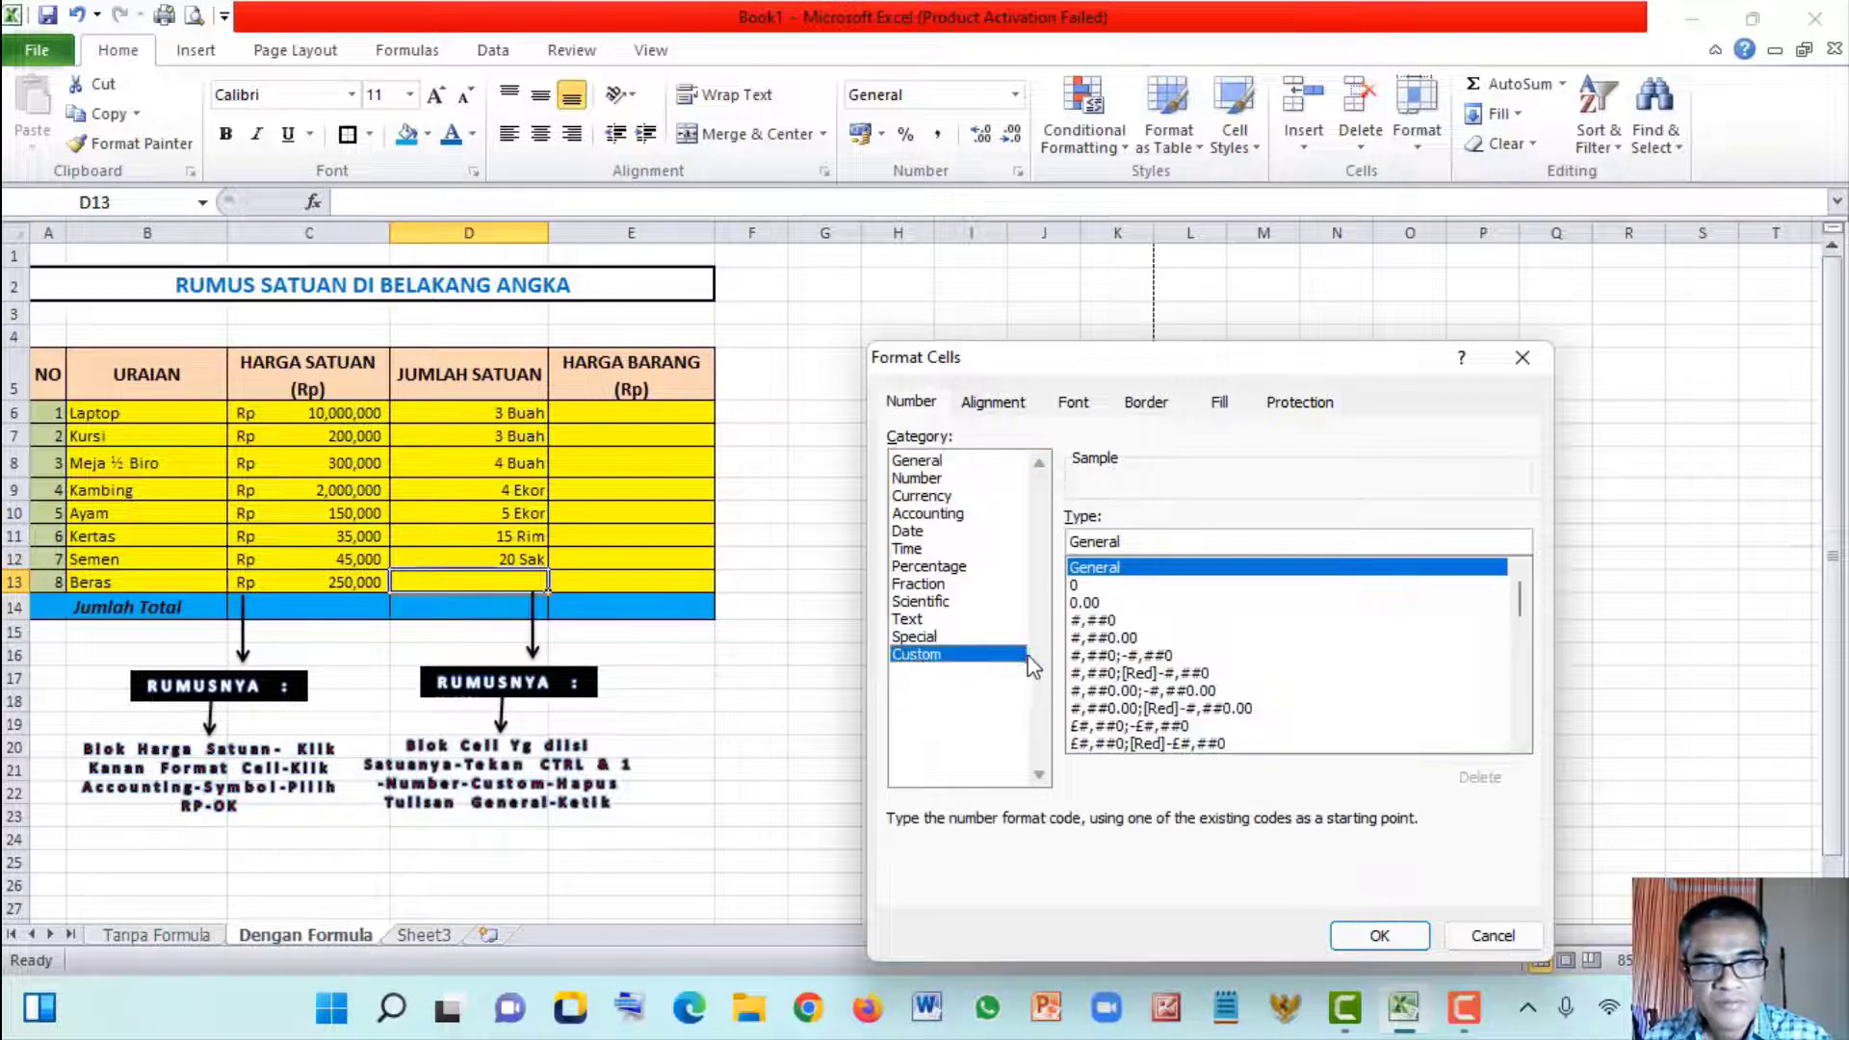
pyautogui.click(1166, 545)
pyautogui.press('BackSpace')
pyautogui.press('BackSpace')
pyautogui.press('BackSpace')
pyautogui.press('BackSpace')
pyautogui.press('BackSpace')
pyautogui.press('BackSpace')
pyautogui.press('BackSpace')
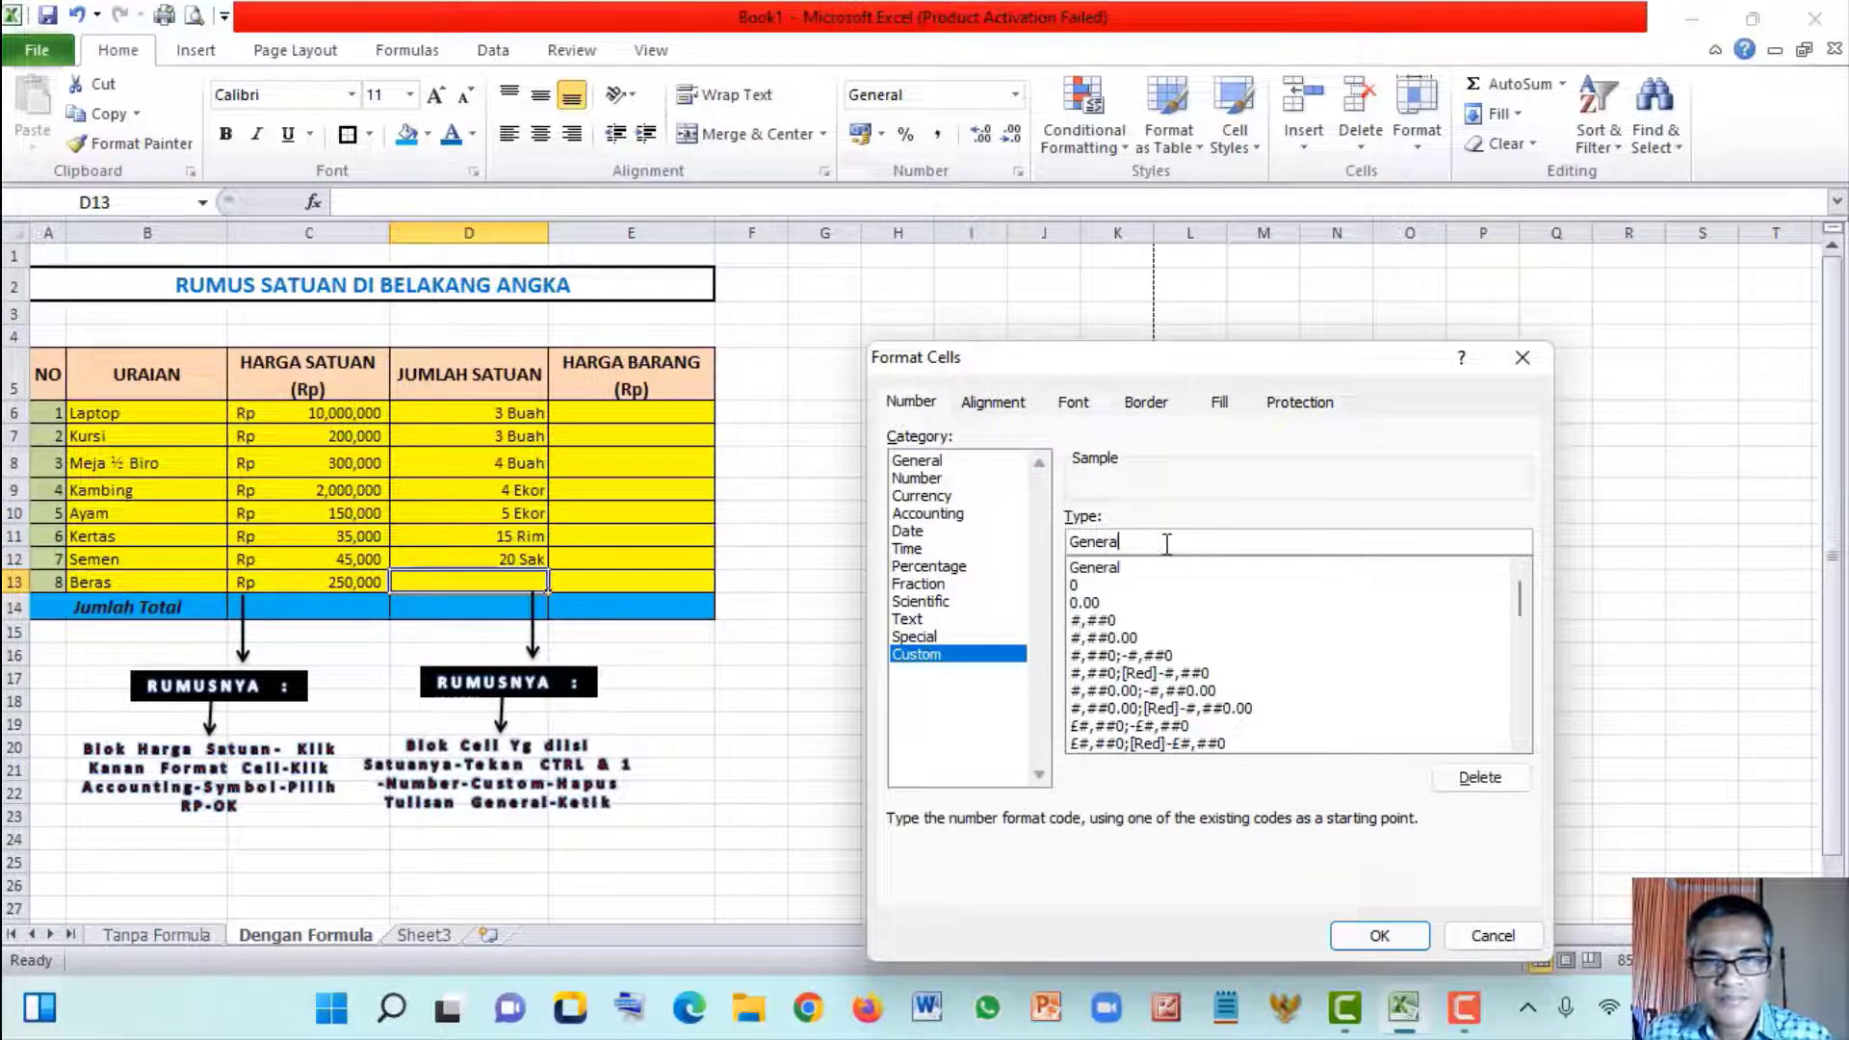
# Adapt the #" Buku" code into the custom format #" Karung" for Beras cell D13, and enter a quantity of 7
pyautogui.scroll(-6, 1165, 679)
pyautogui.scroll(-10, 1165, 679)
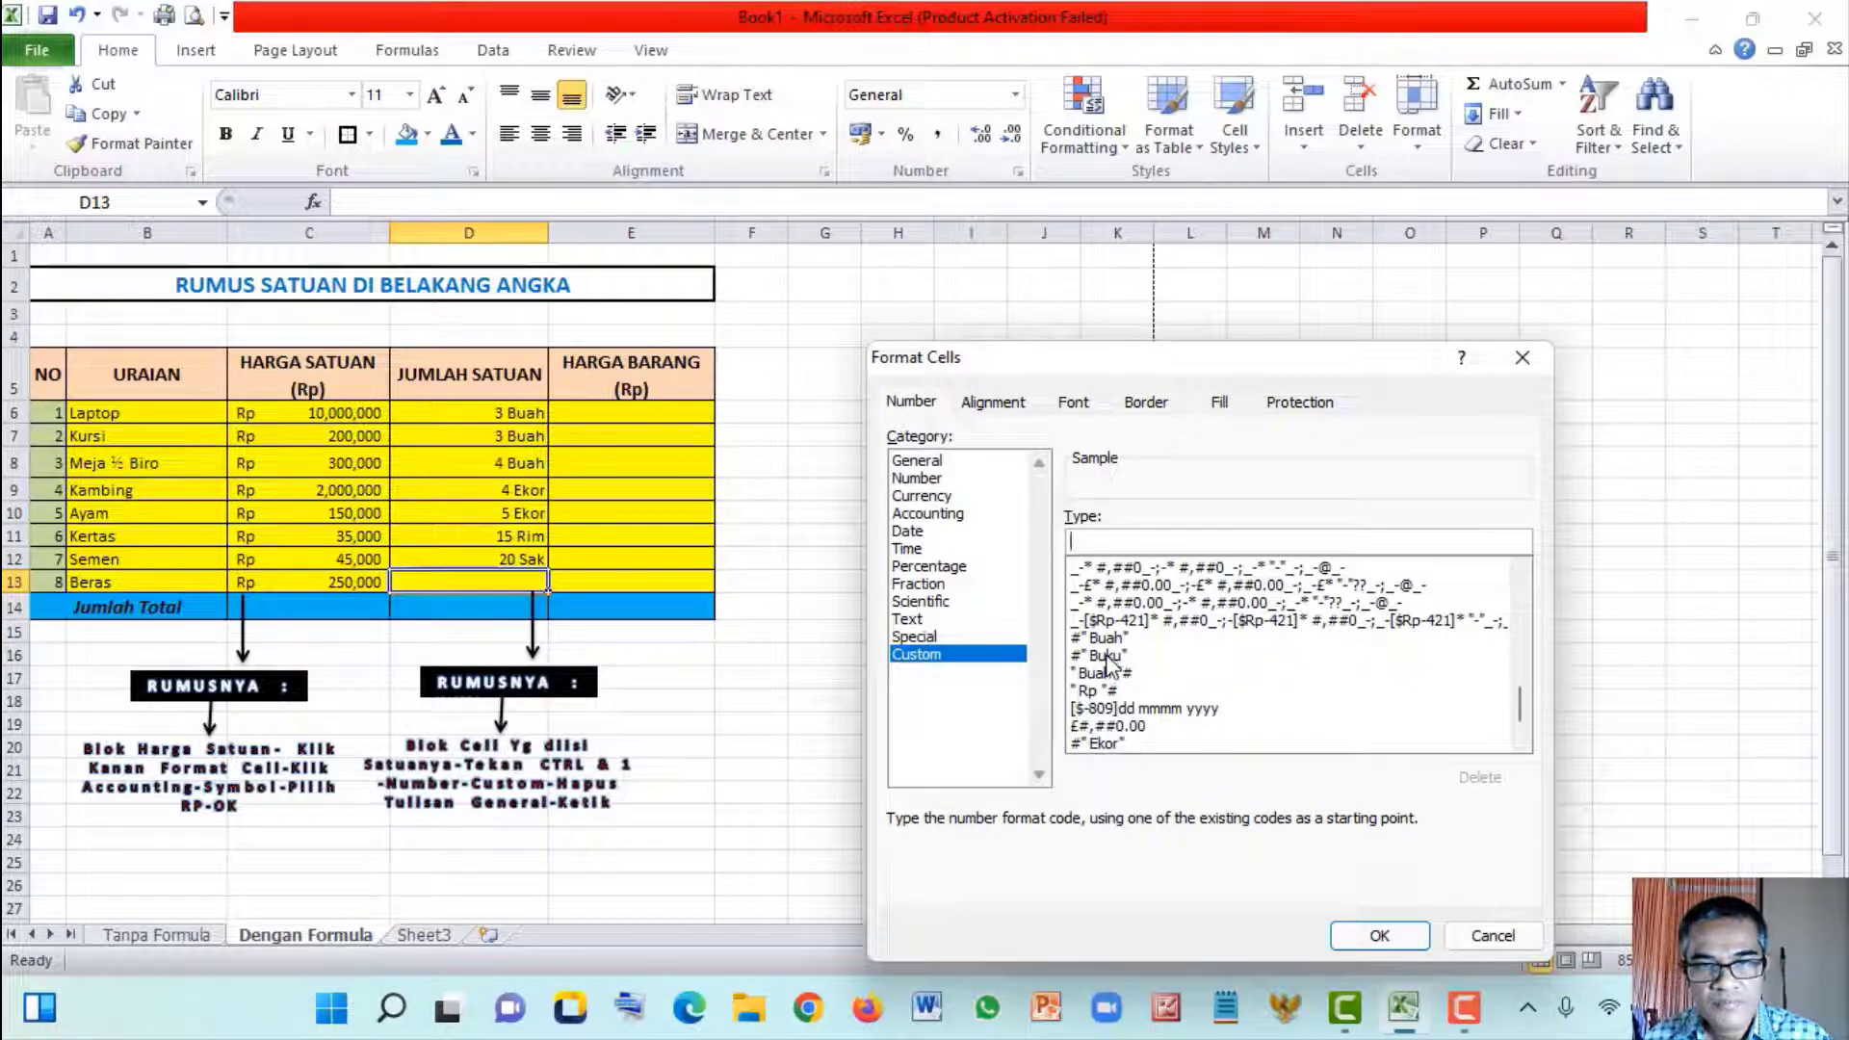
pyautogui.click(1107, 656)
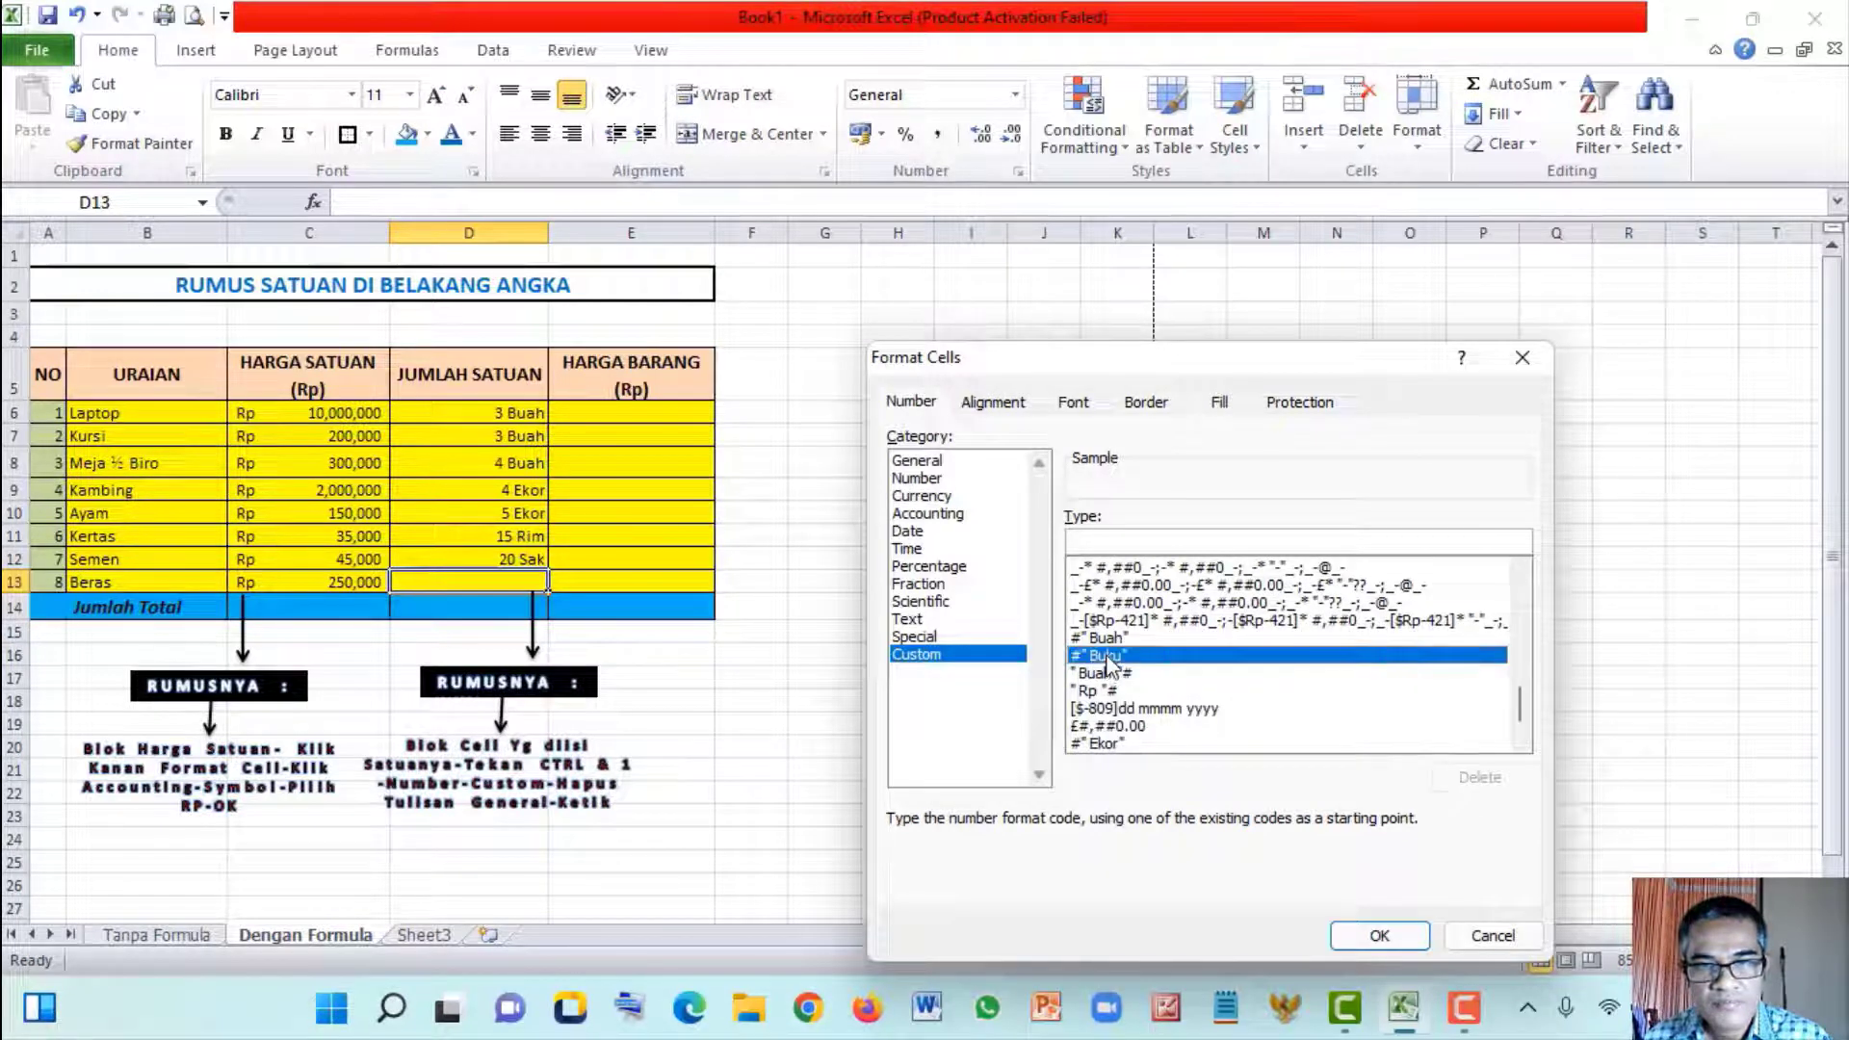
pyautogui.click(1125, 541)
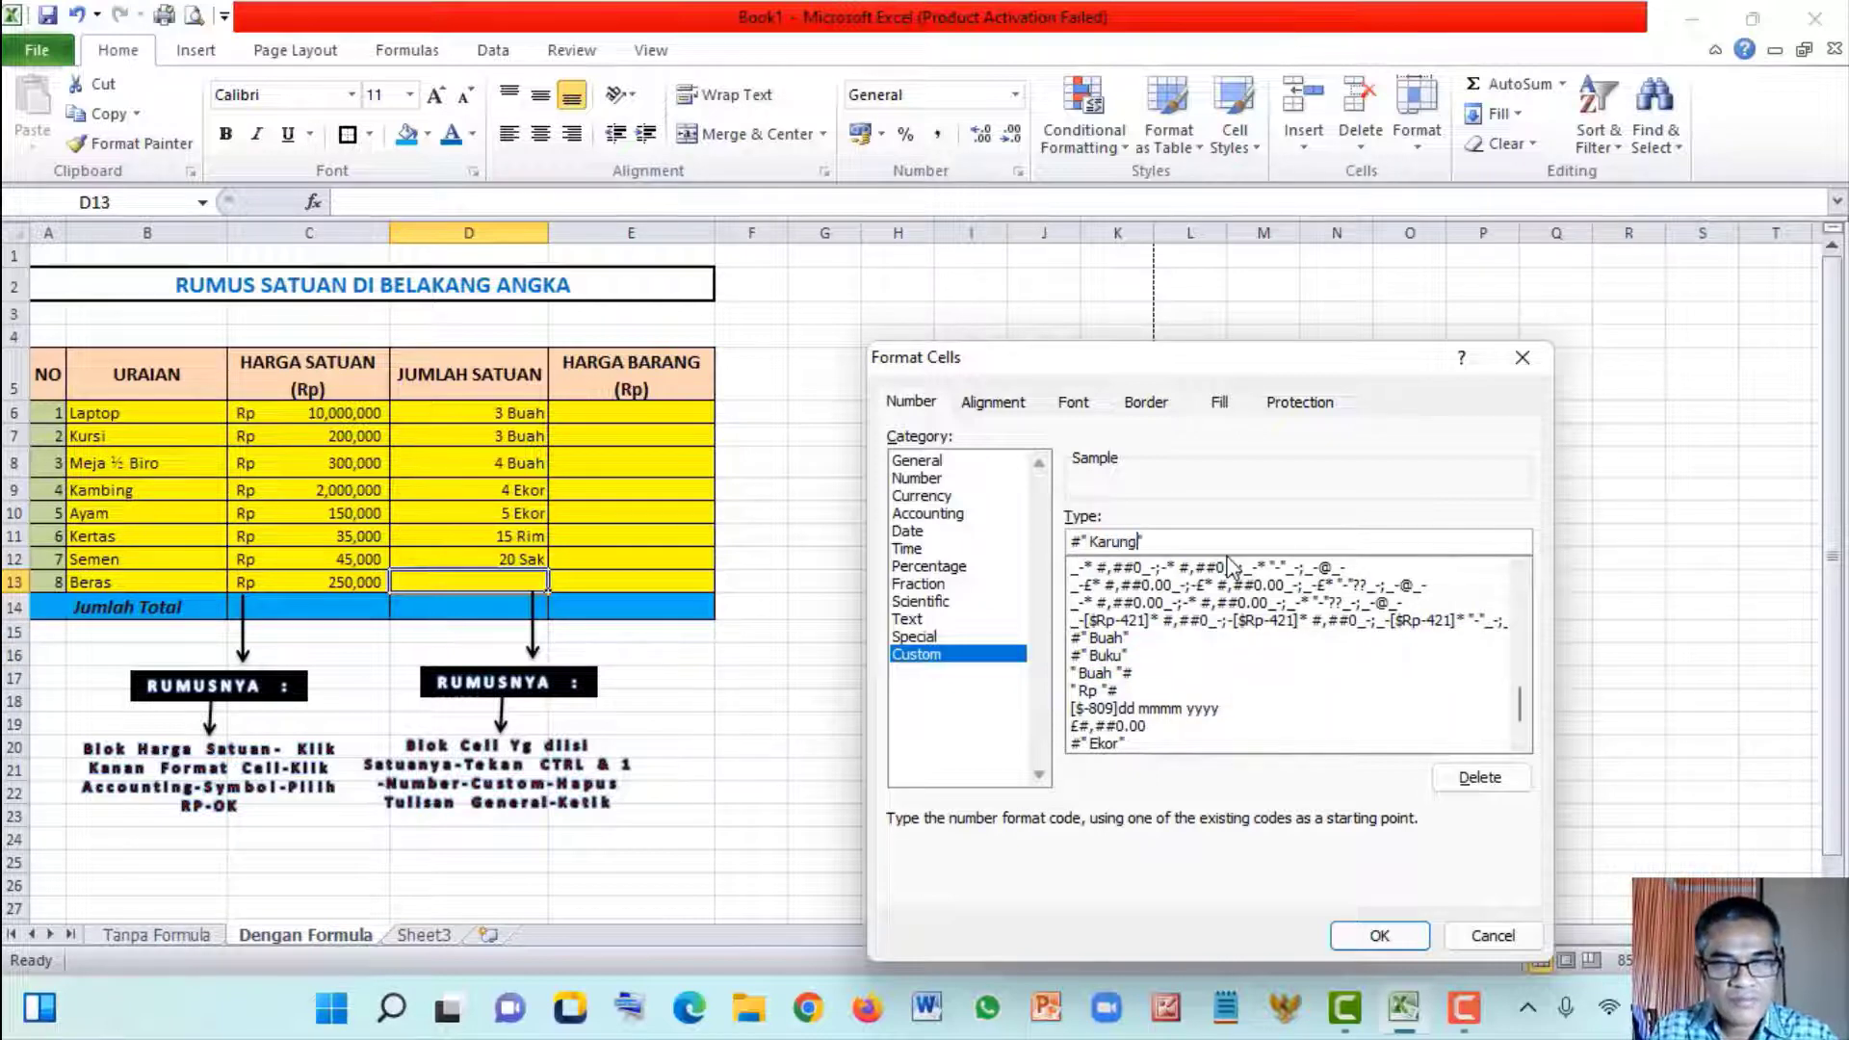
pyautogui.press('Return')
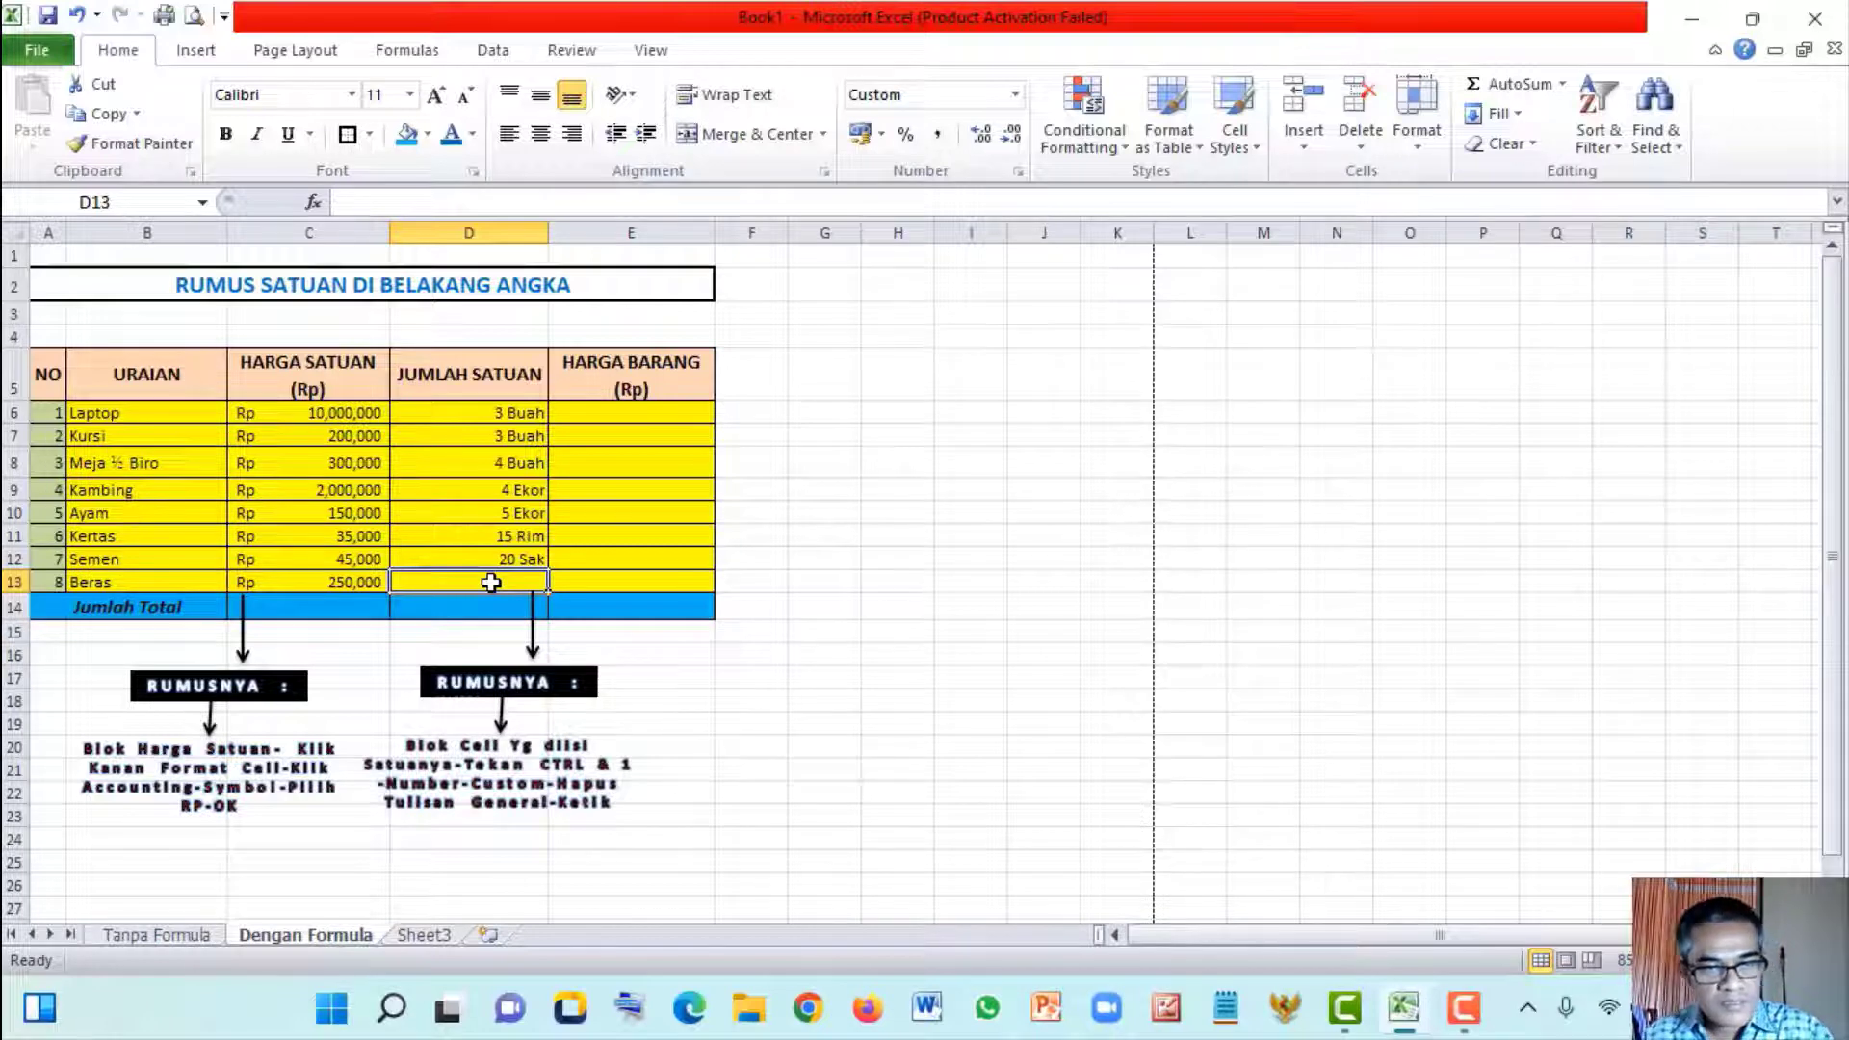
pyautogui.write('7')
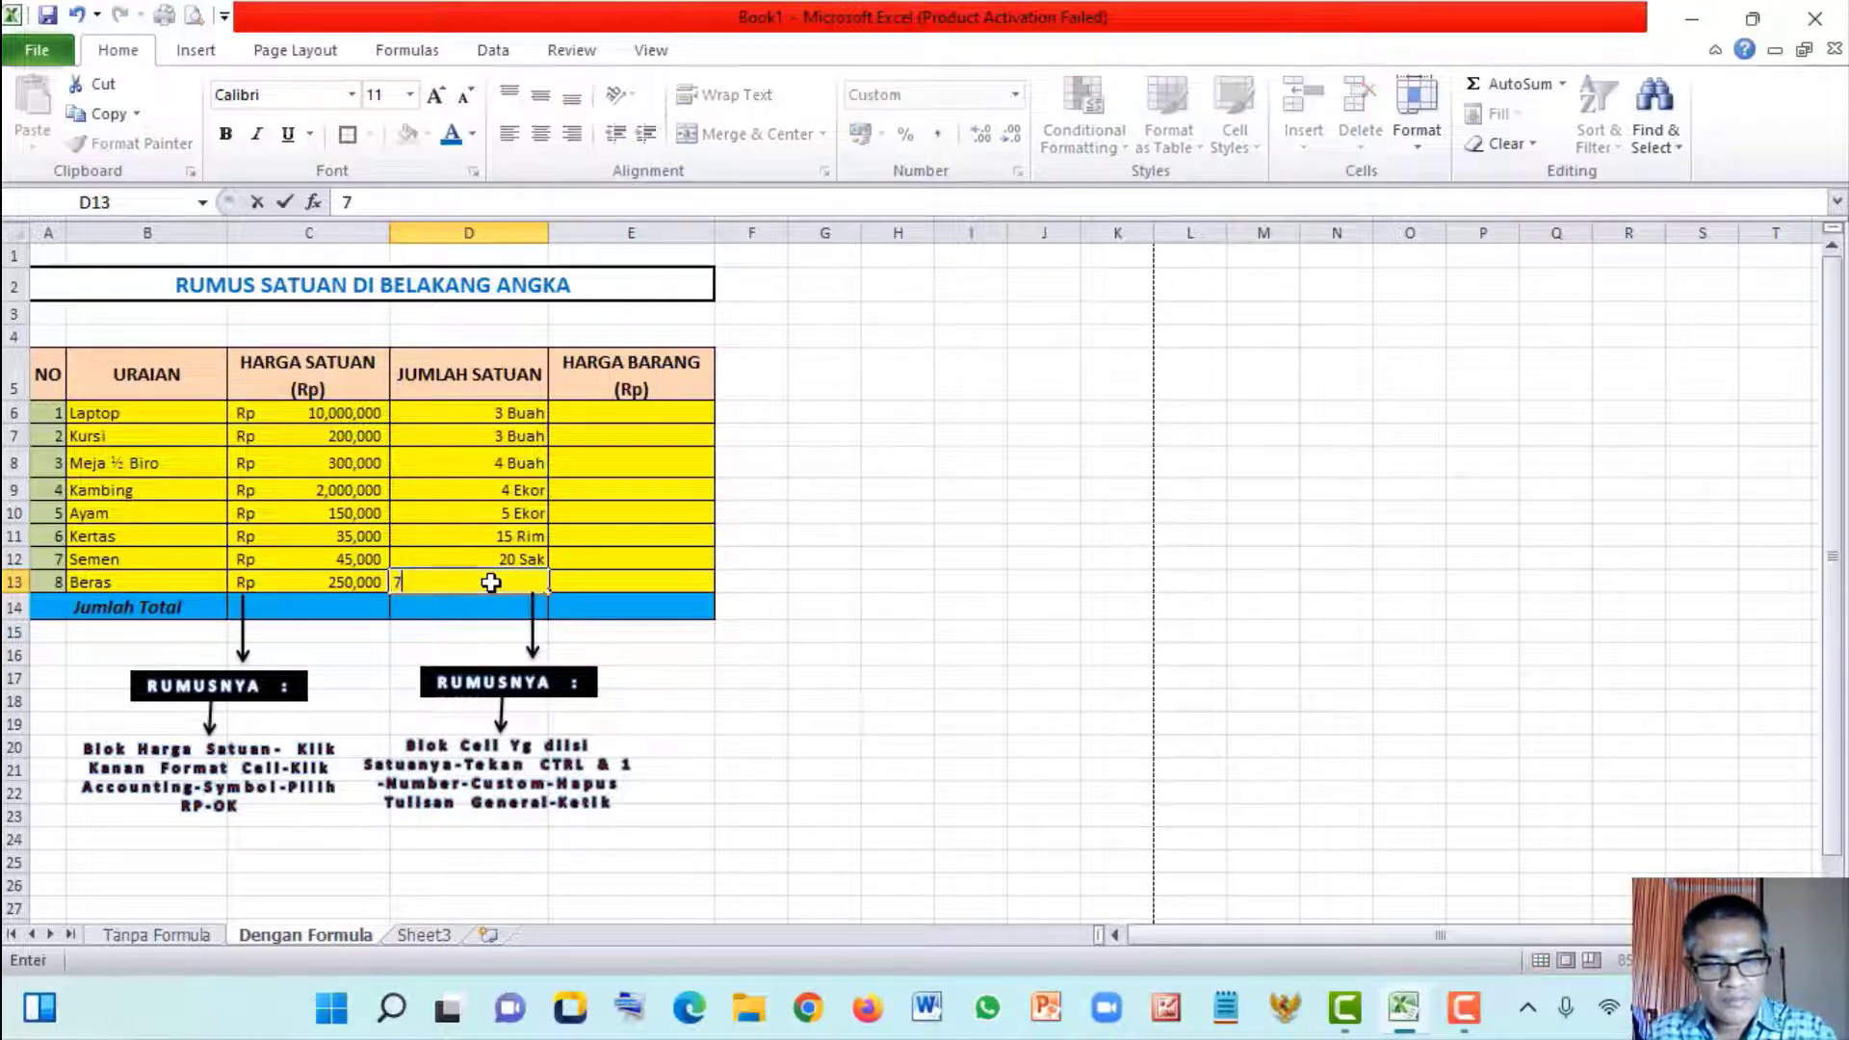
pyautogui.press('Return')
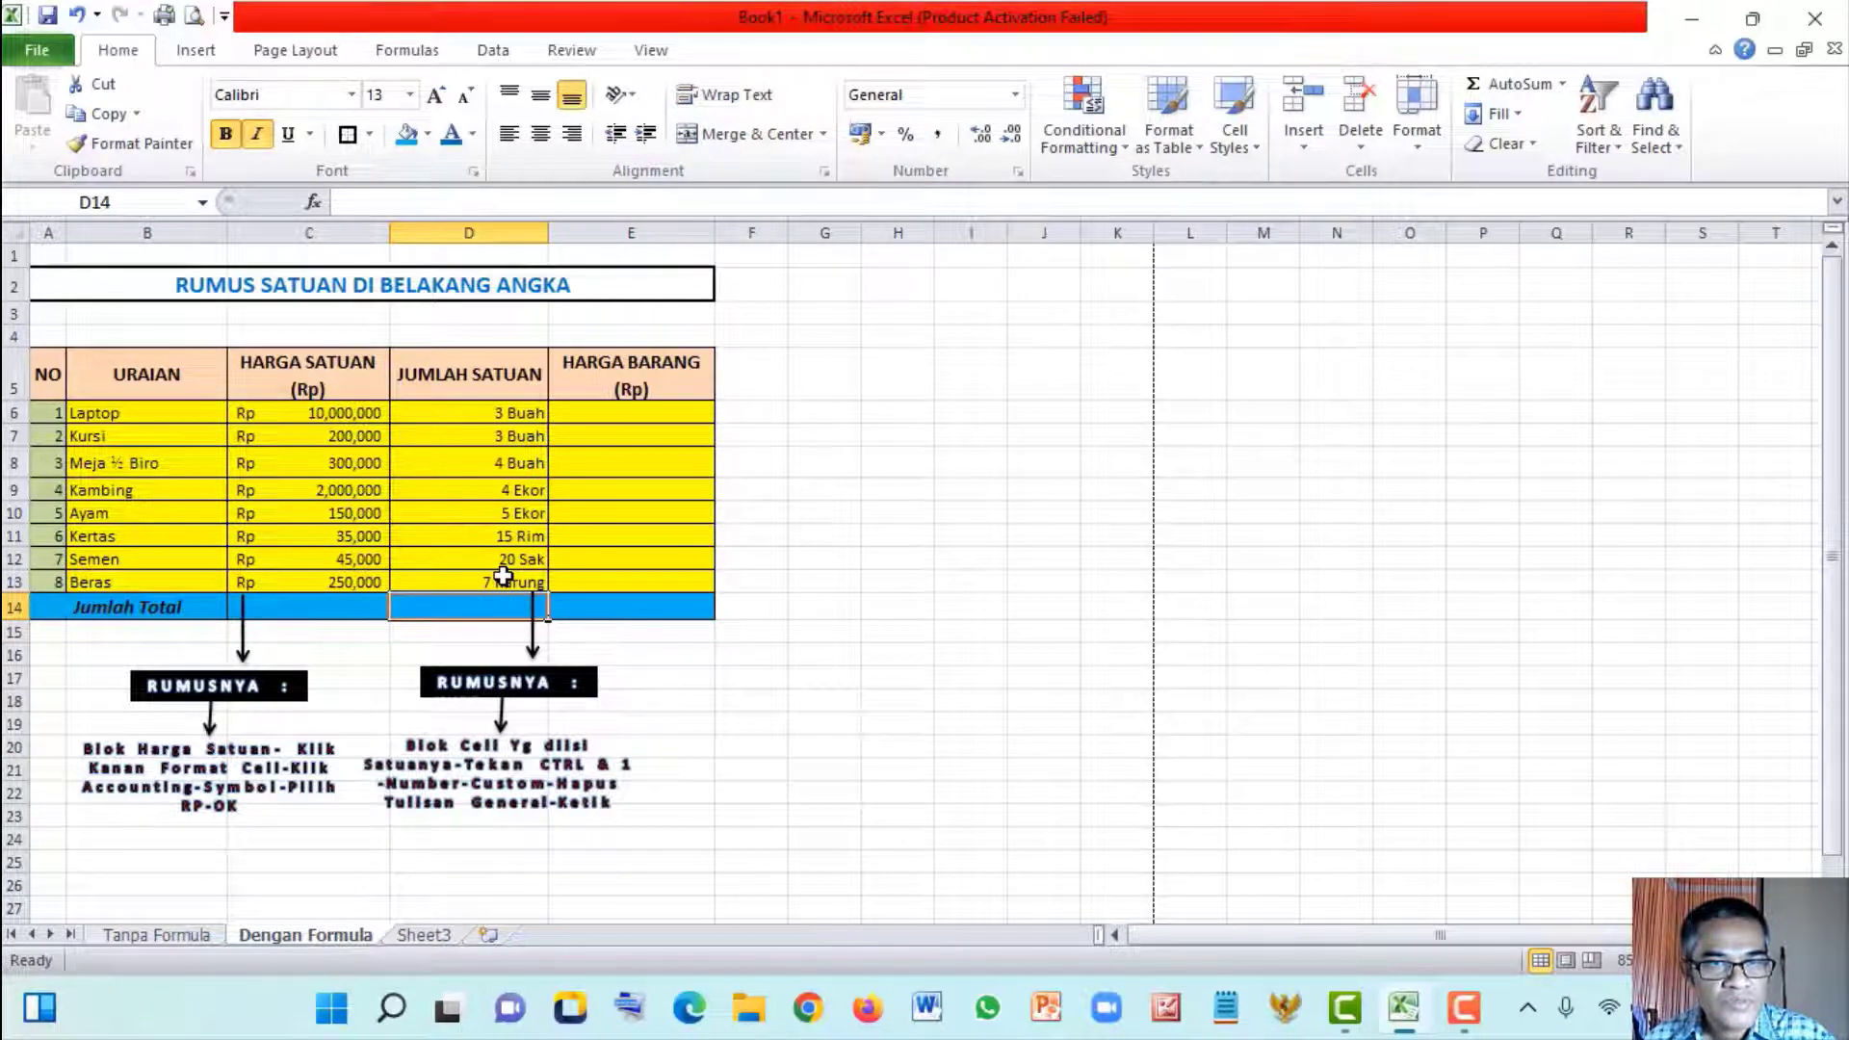
# Review the custom number format of the Laptop quantity in D6 and the unit labels throughout the JUMLAH SATUAN column
pyautogui.click(501, 412)
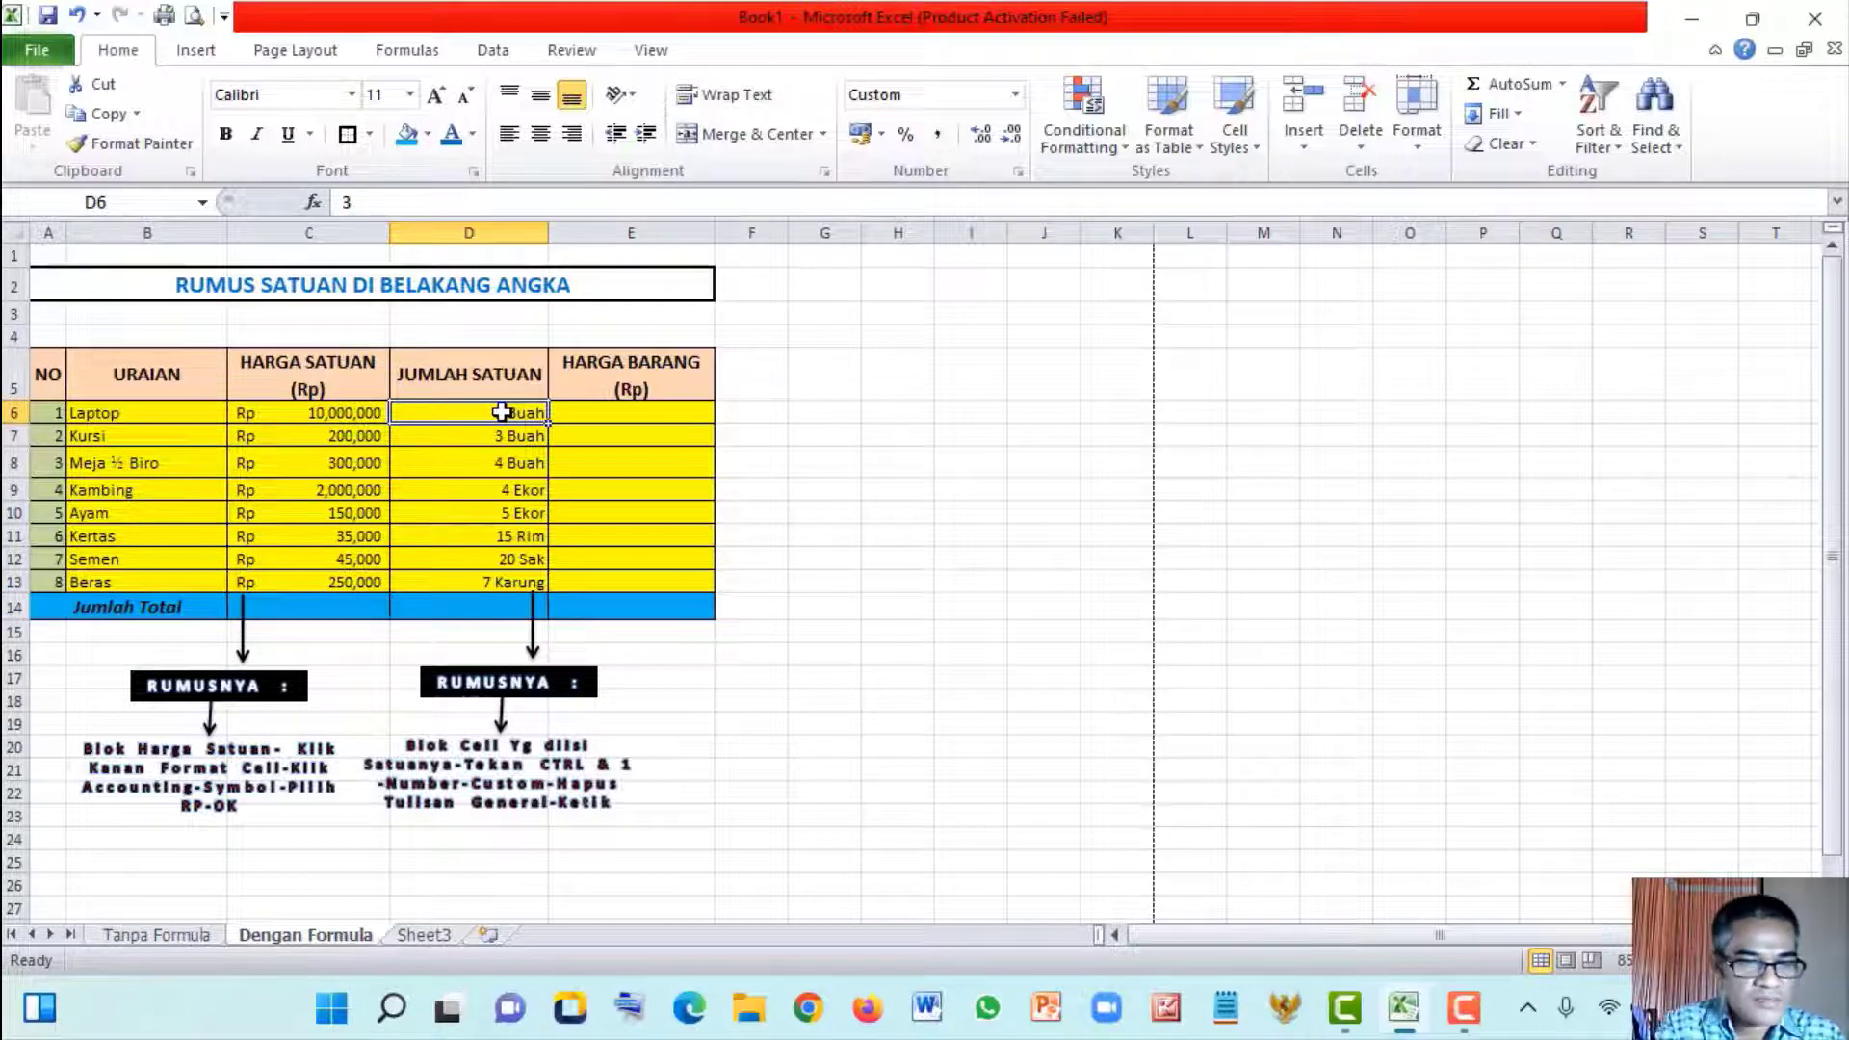
pyautogui.hotkey('ctrl', '1')
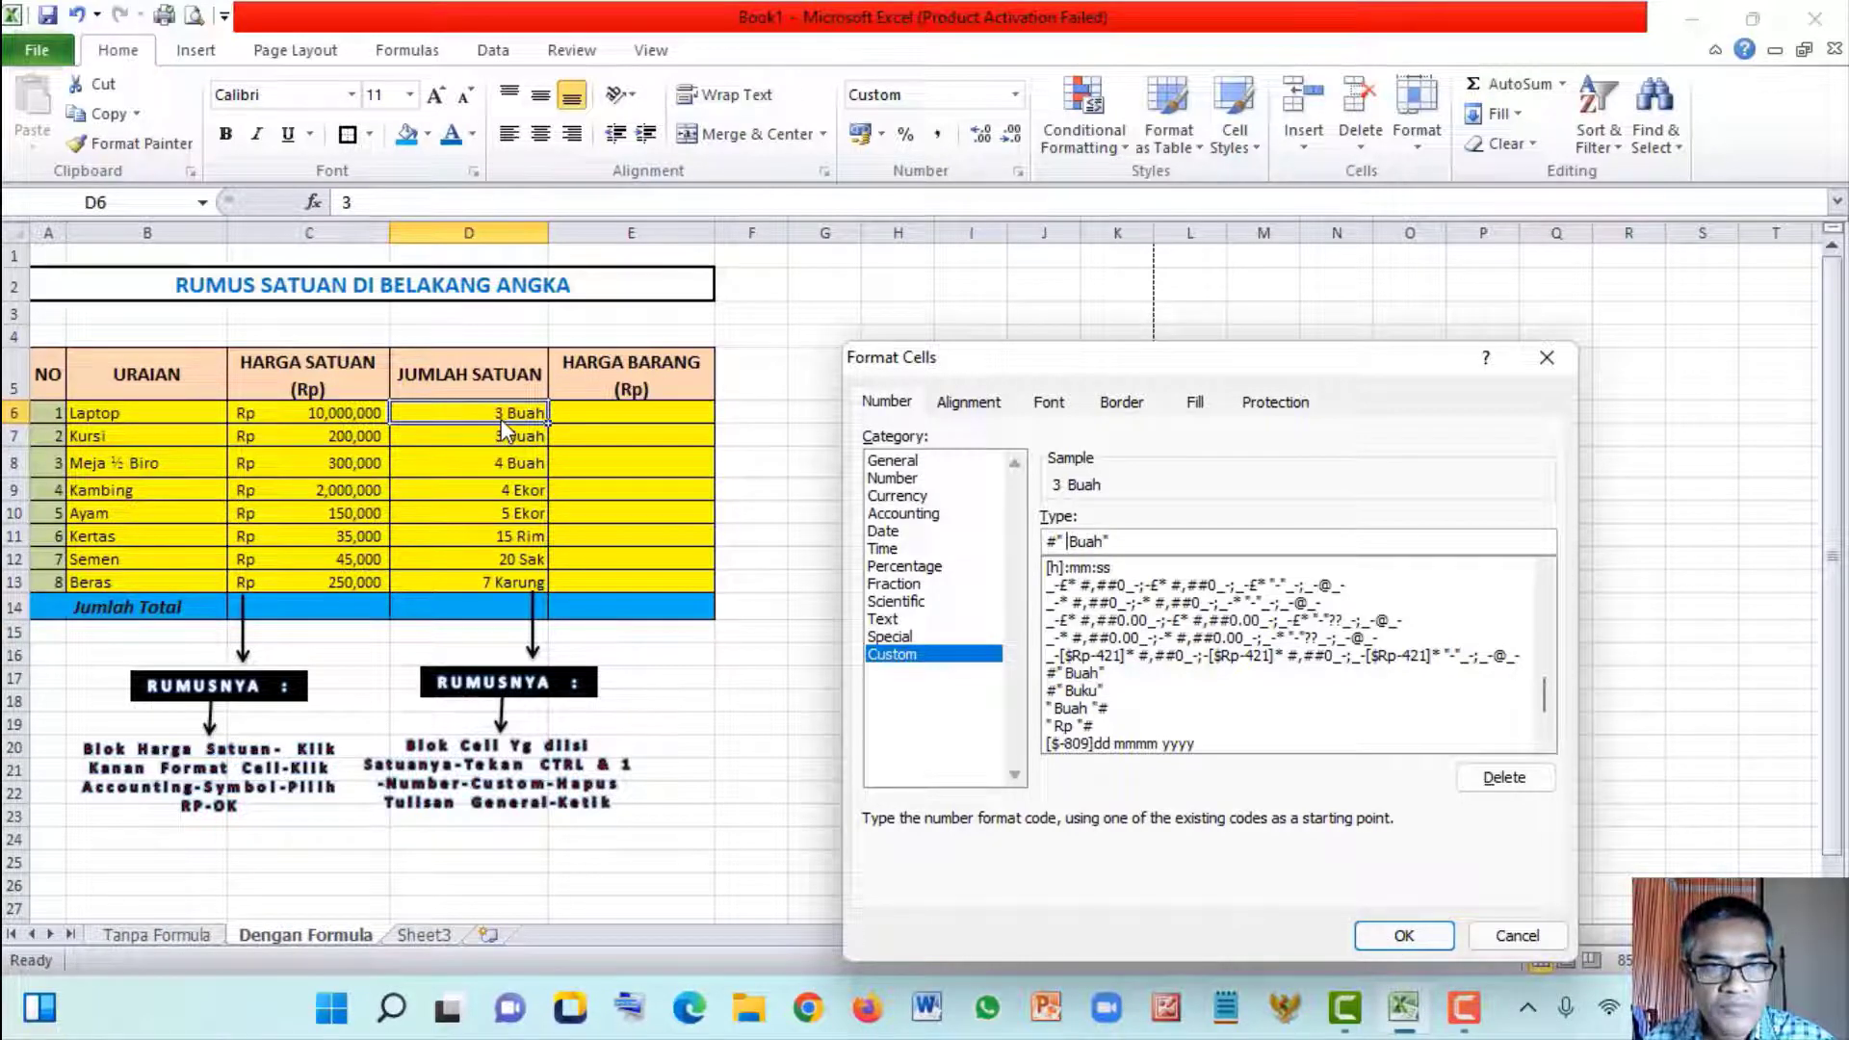
pyautogui.click(1362, 934)
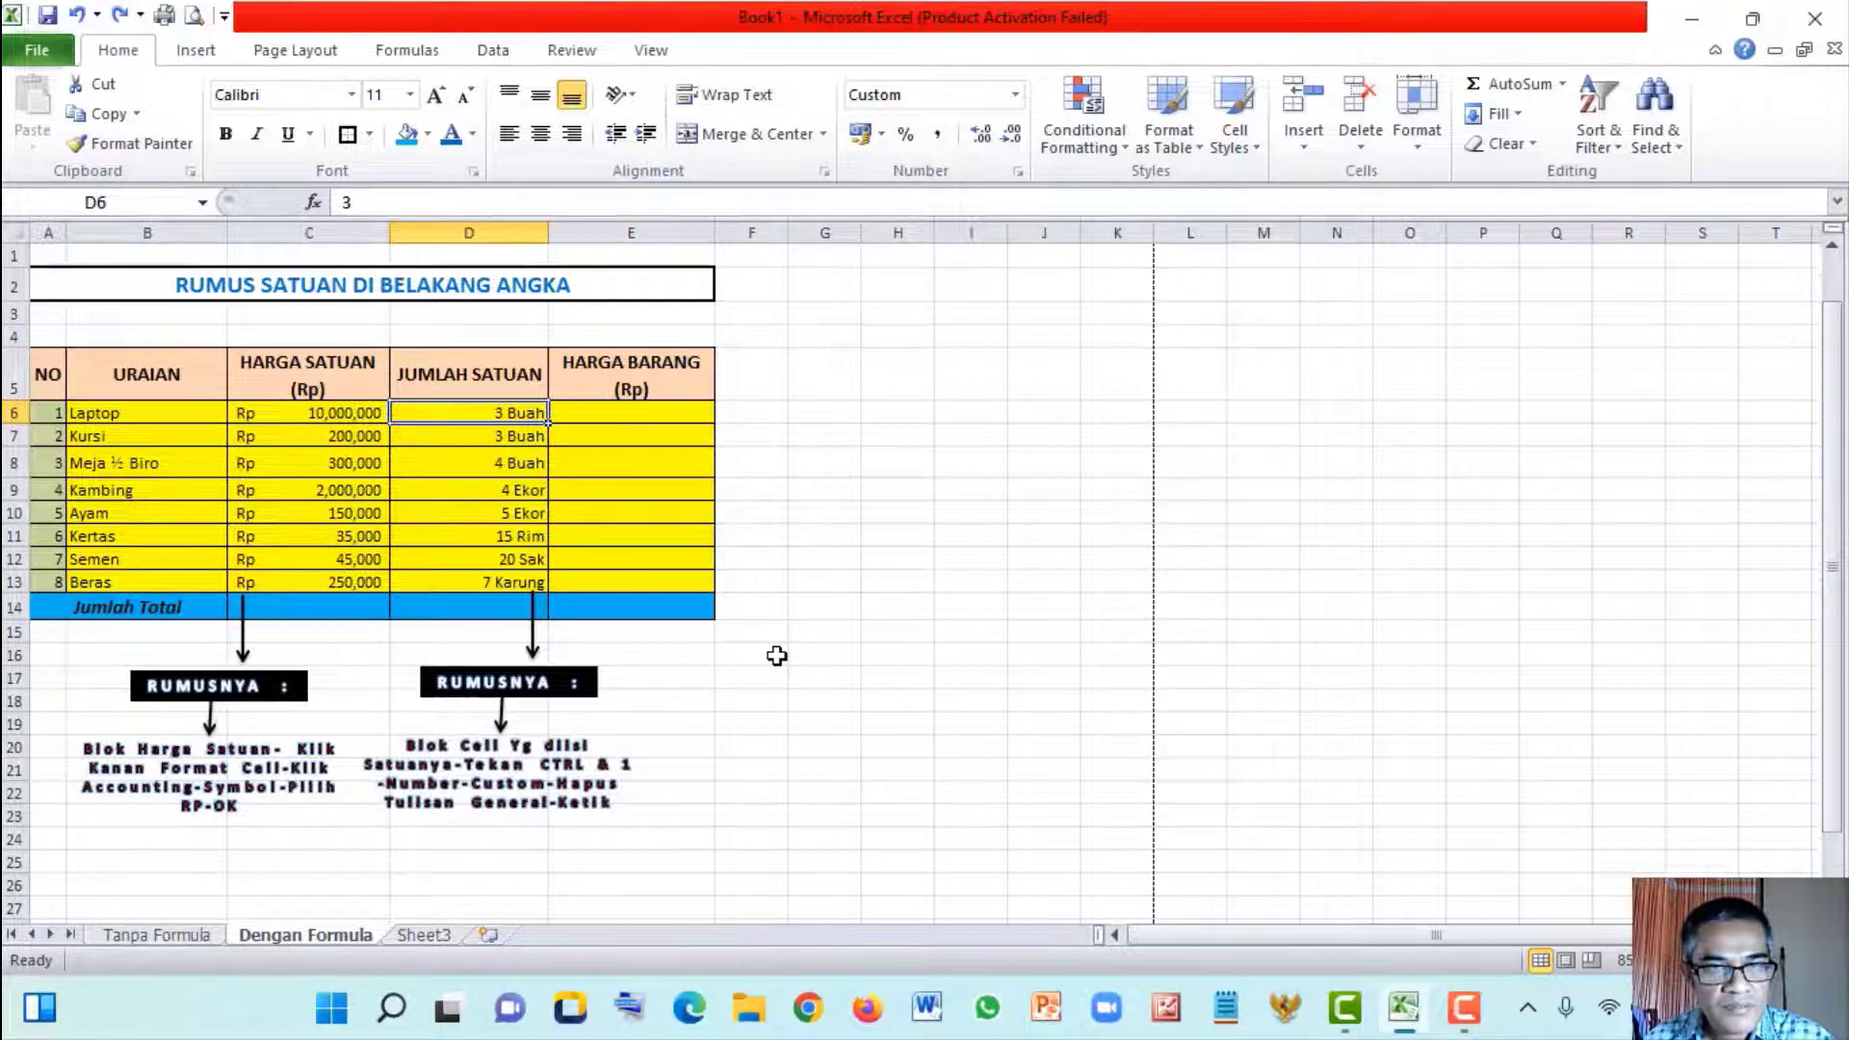
pyautogui.scroll(3, 777, 656)
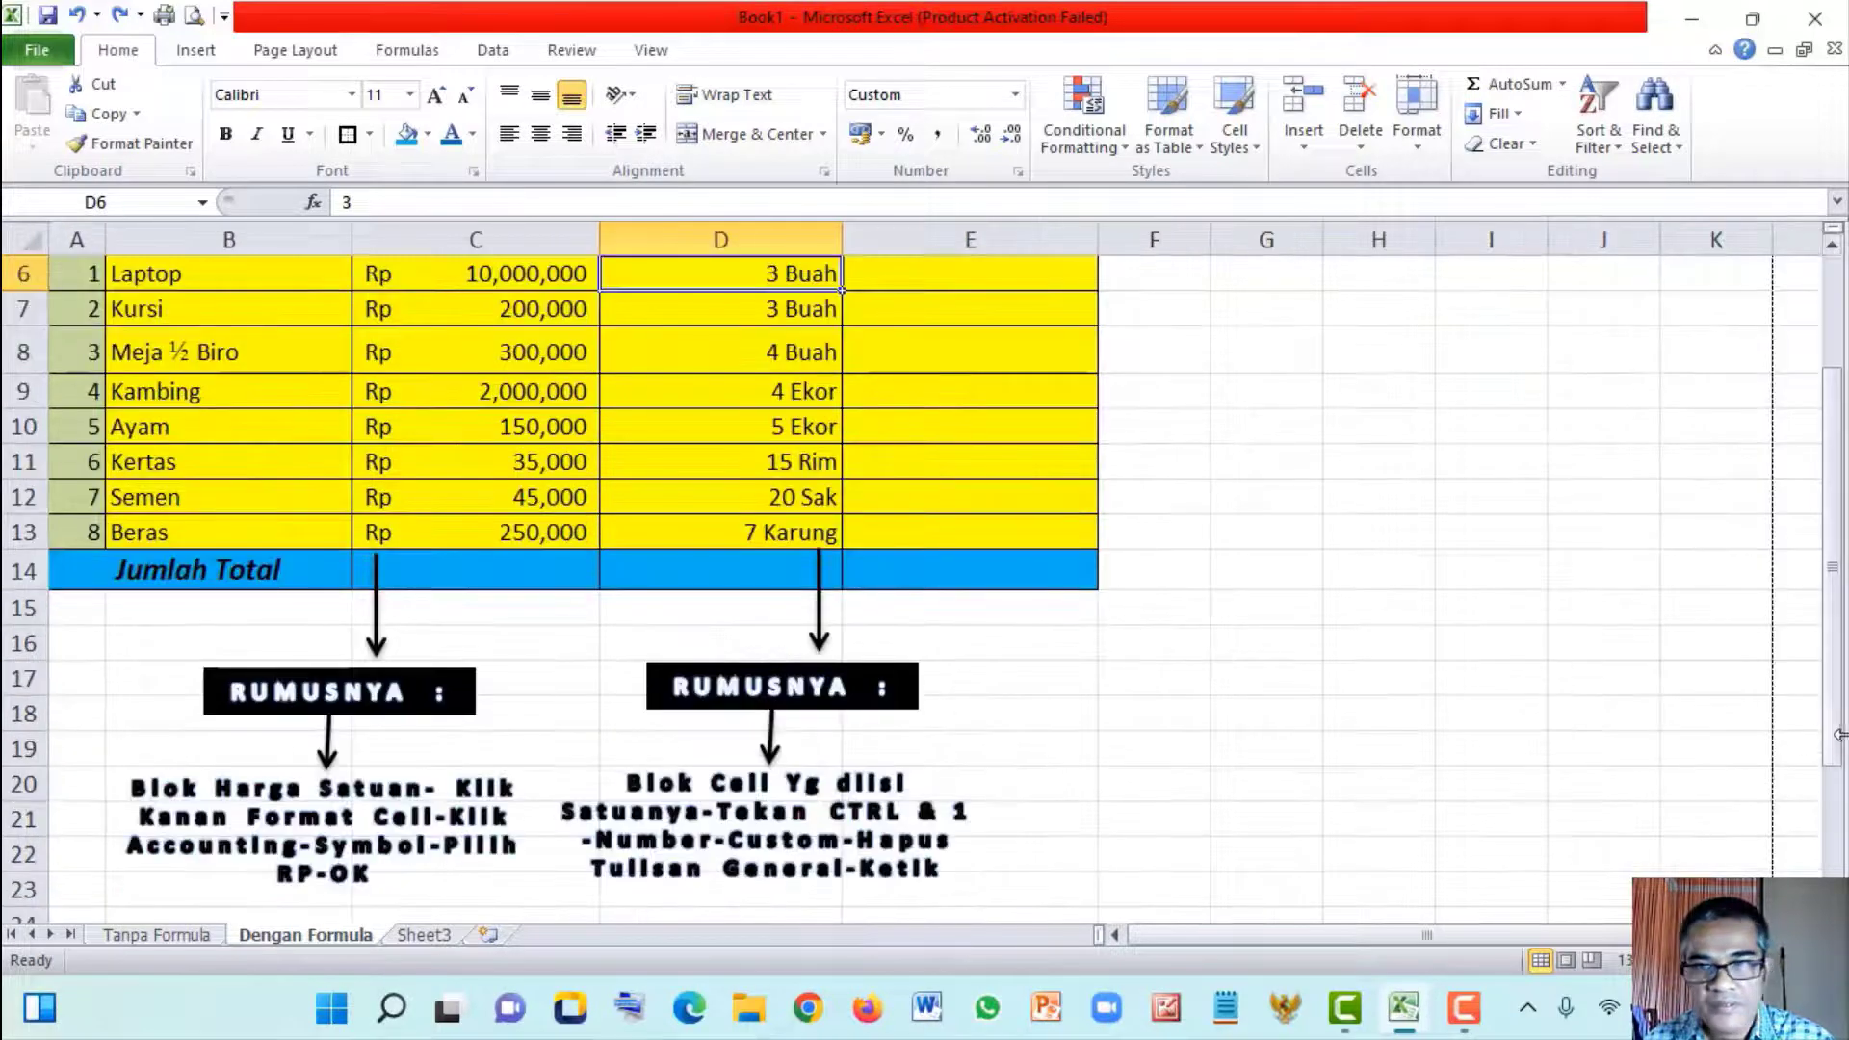
pyautogui.moveTo(1839, 734); pyautogui.dragTo(1834, 668)
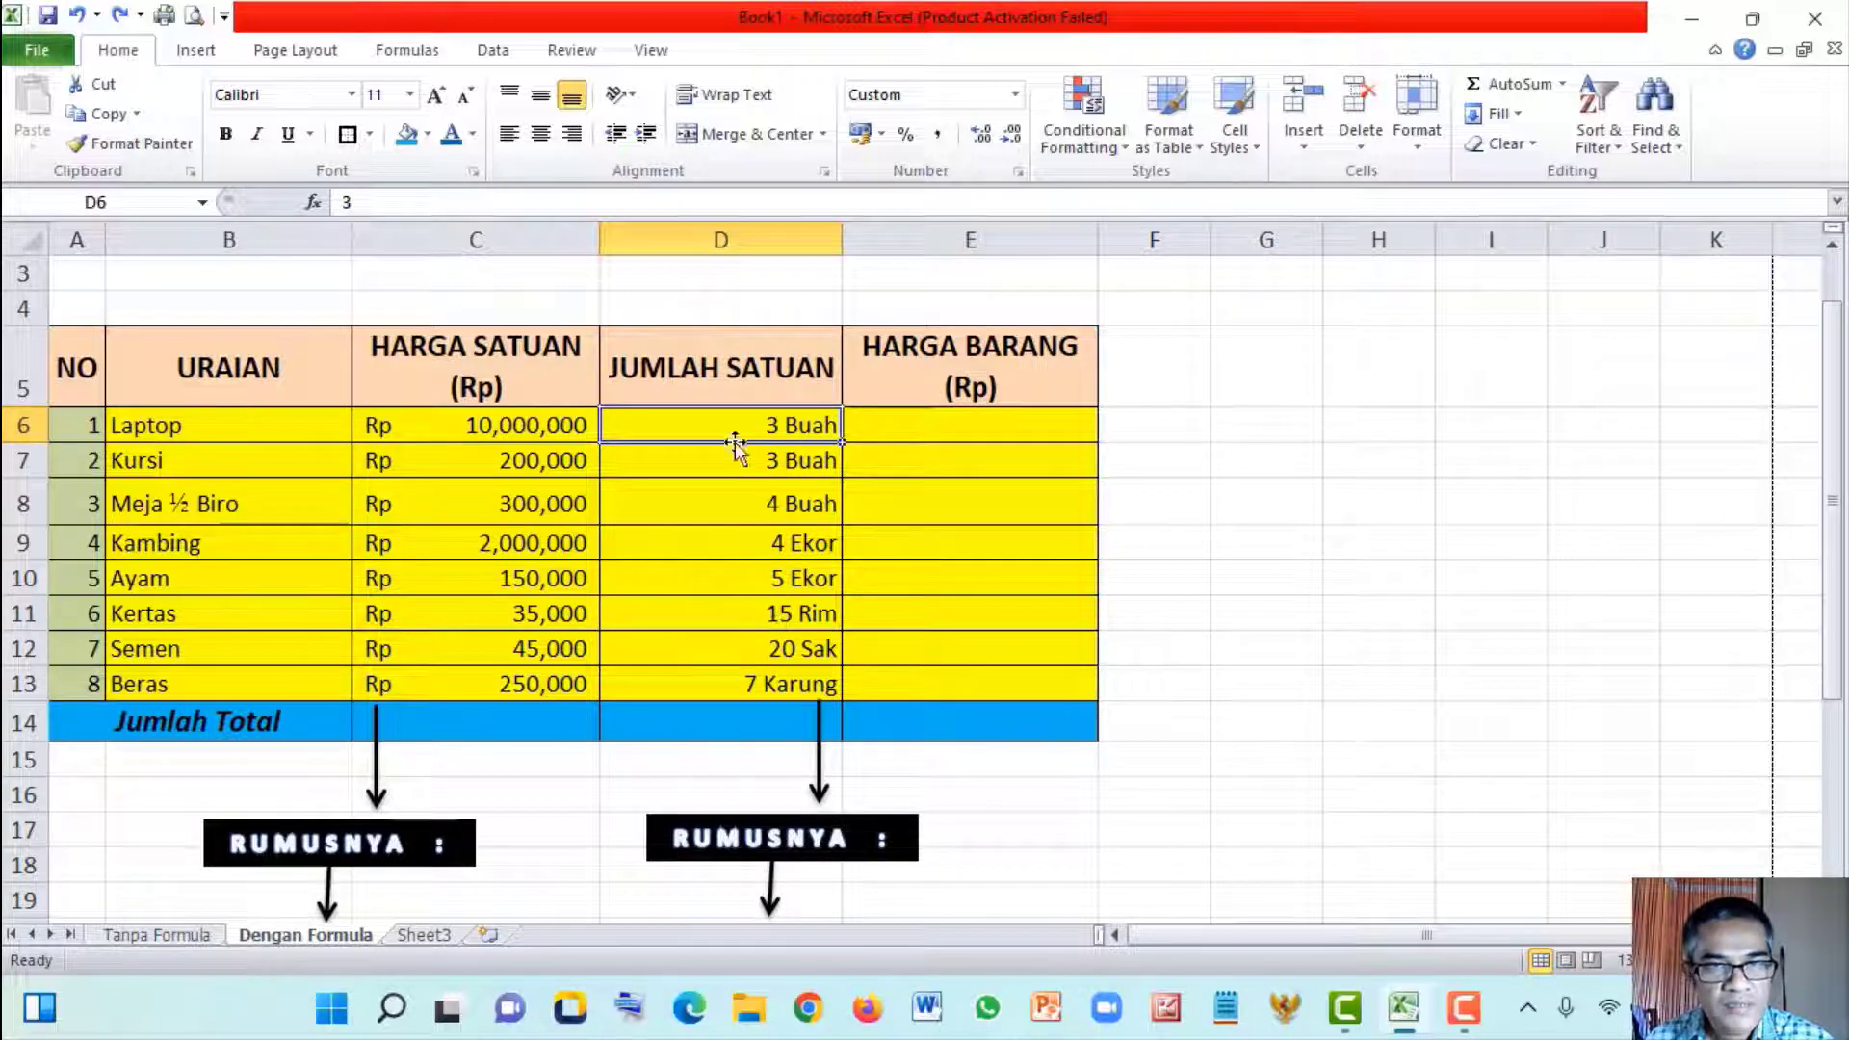
pyautogui.moveTo(771, 540); pyautogui.dragTo(838, 578)
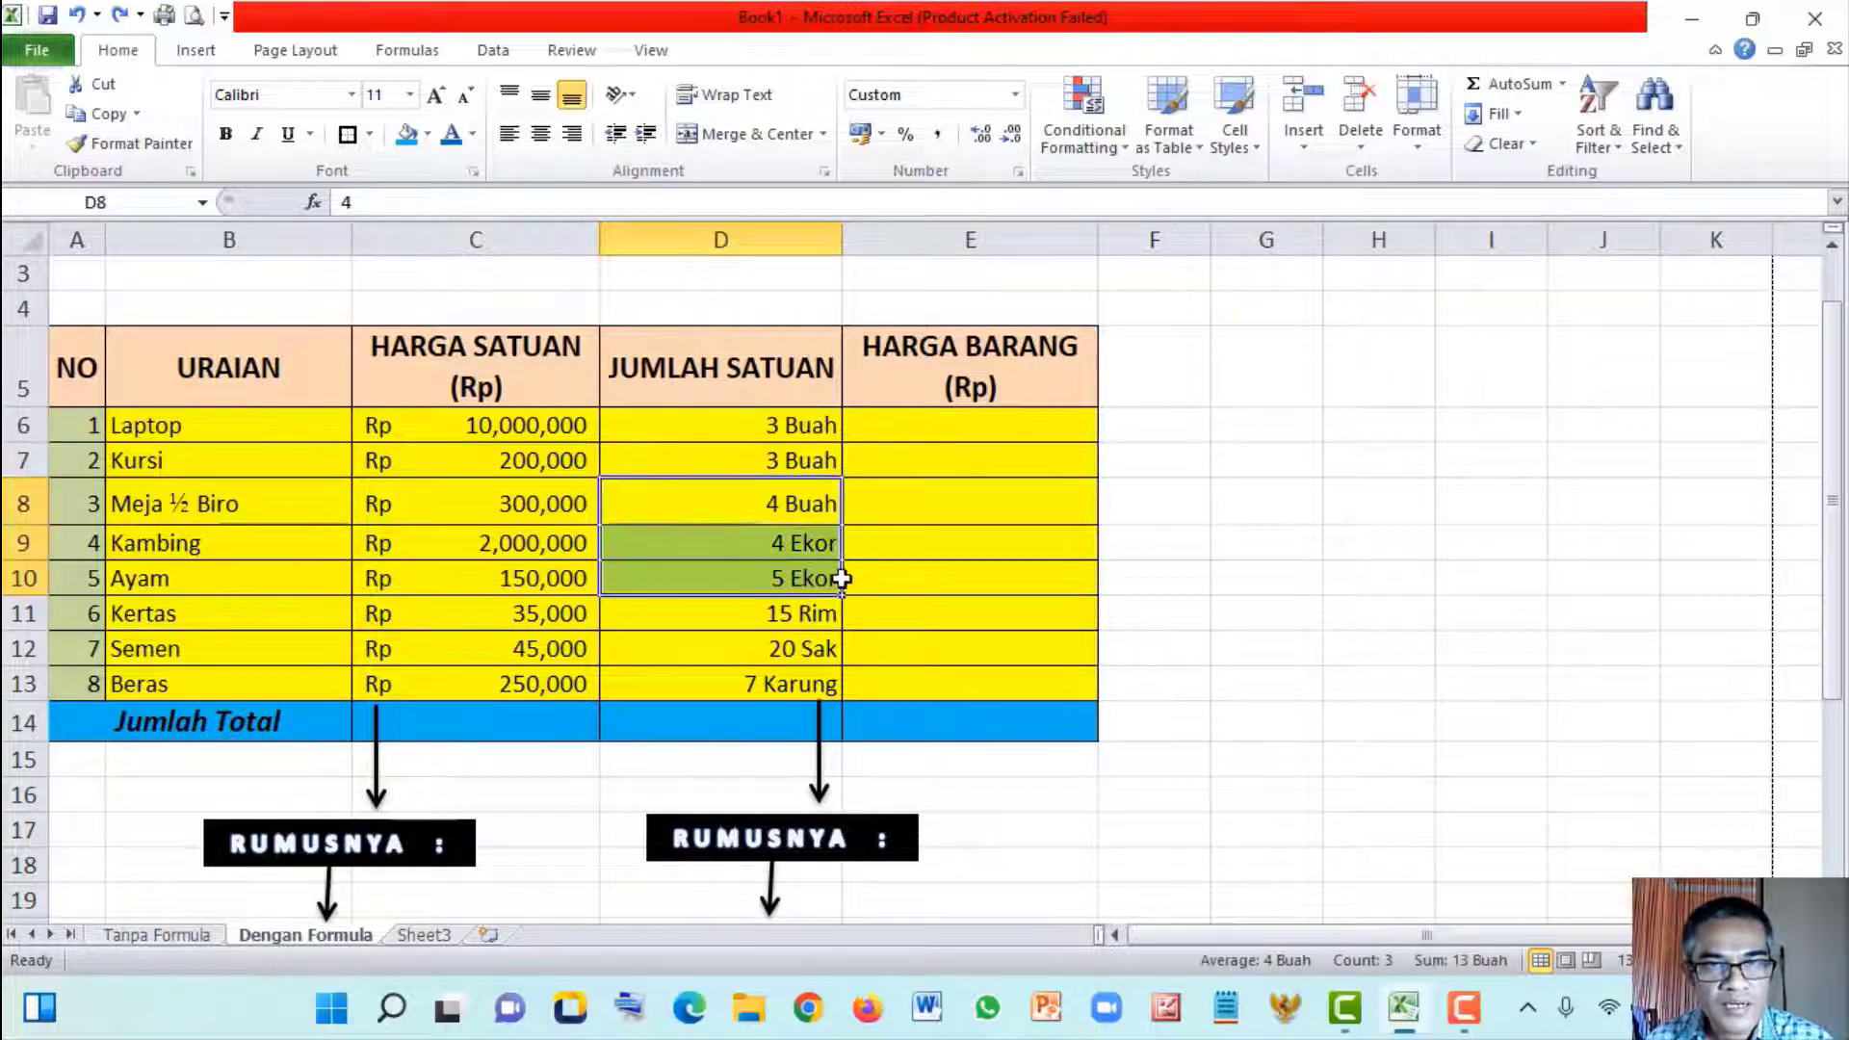
pyautogui.click(972, 532)
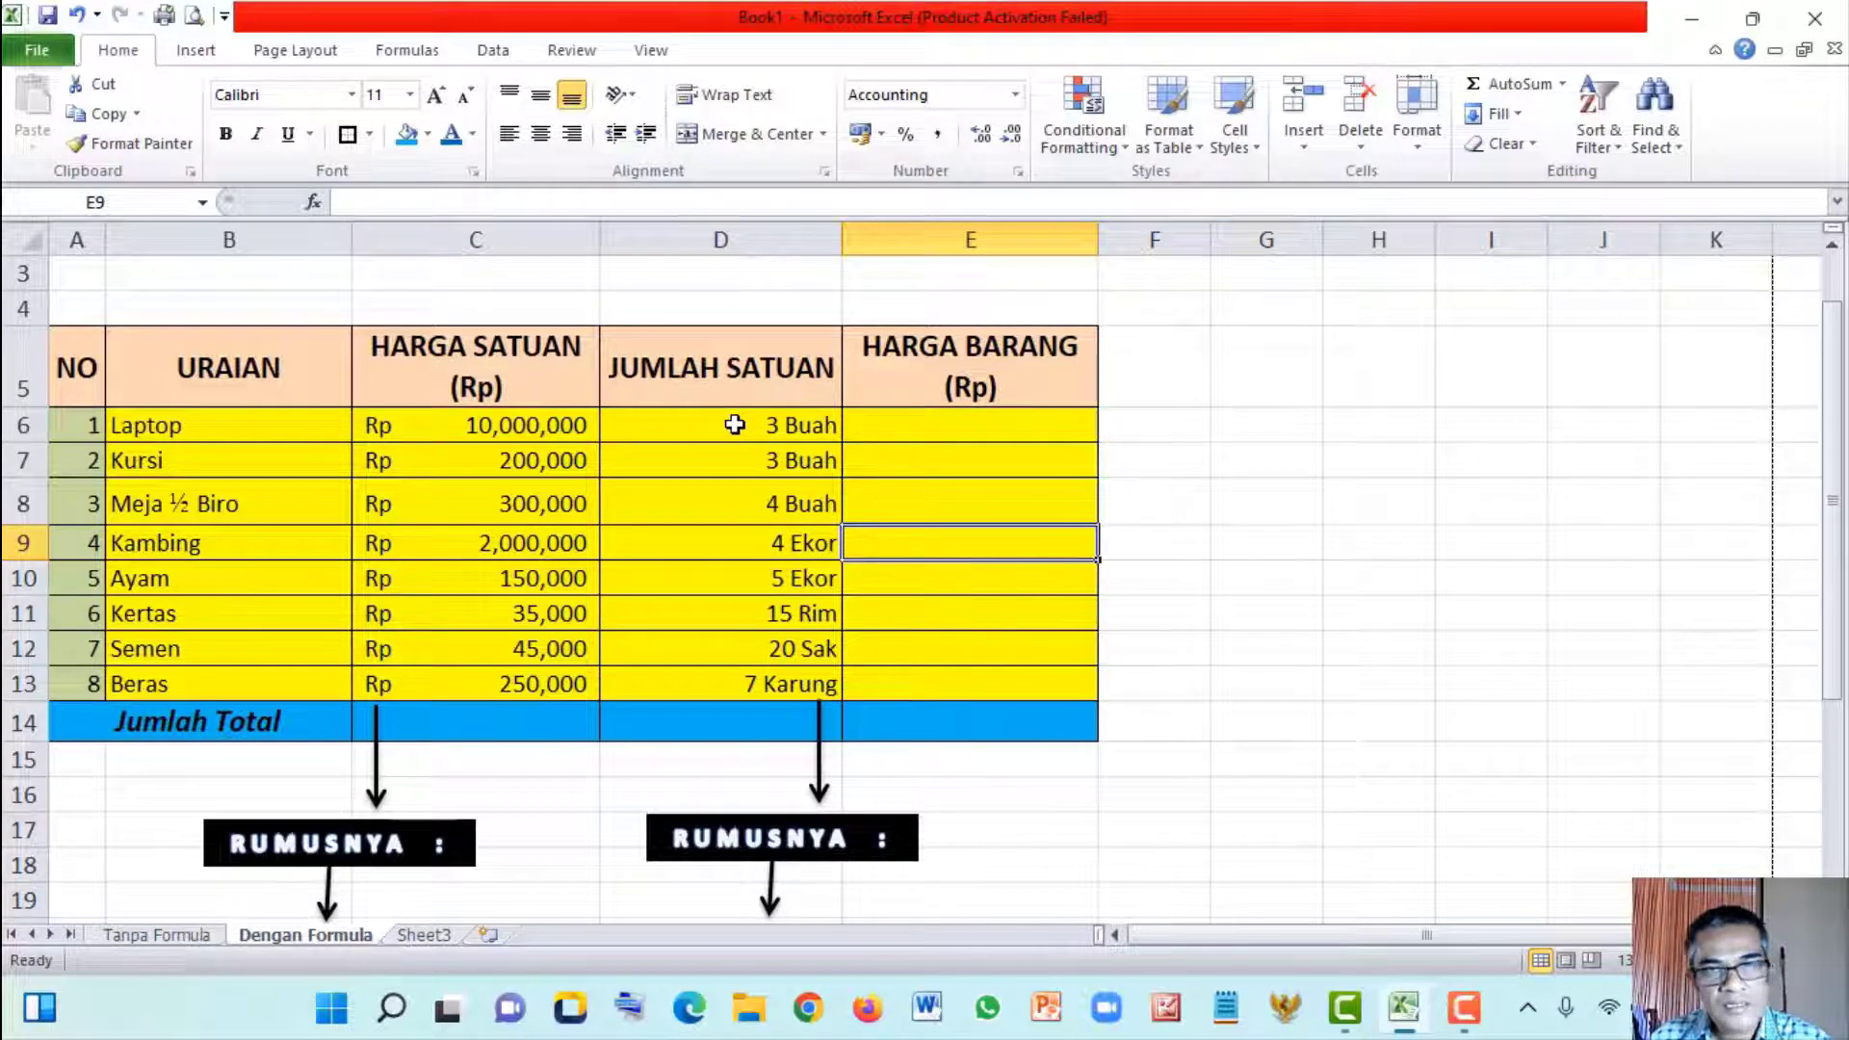
# Calculate the Laptop's HARGA BARANG in E6 by multiplying unit price by quantity with the formula =C6*D6
pyautogui.click(951, 436)
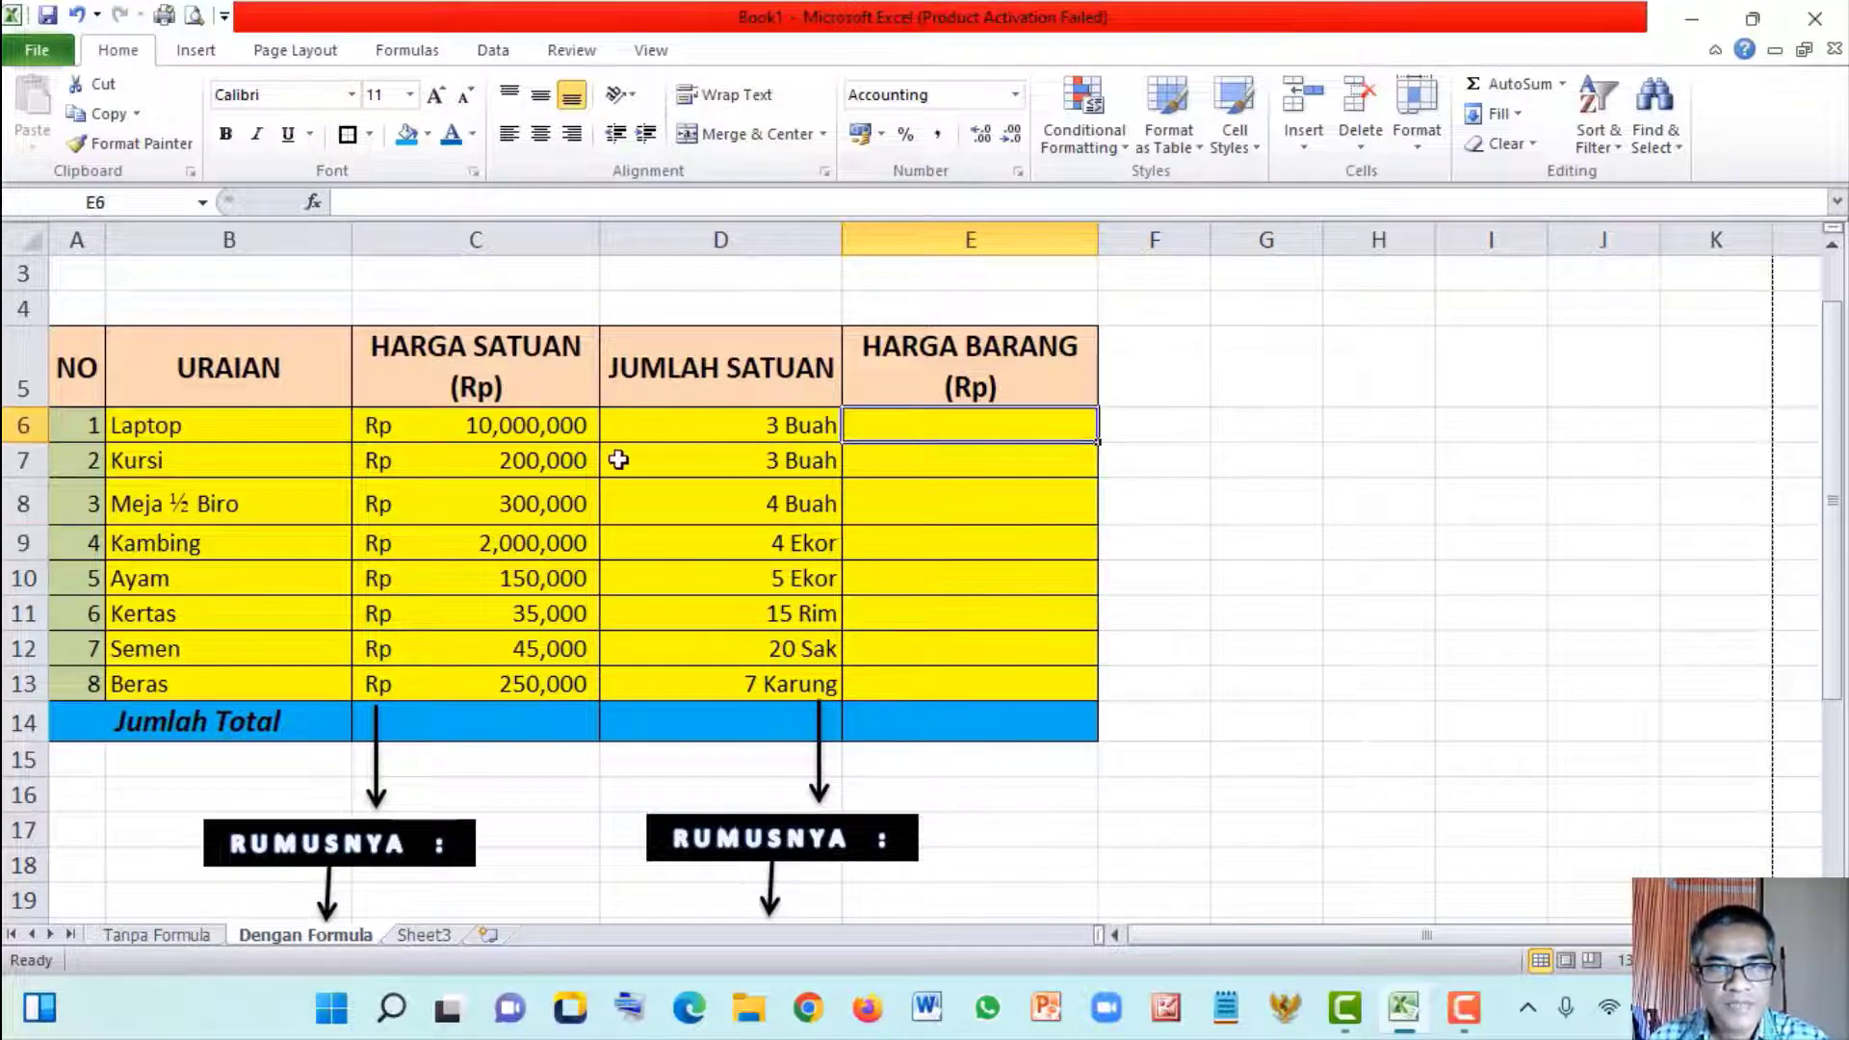
pyautogui.click(477, 421)
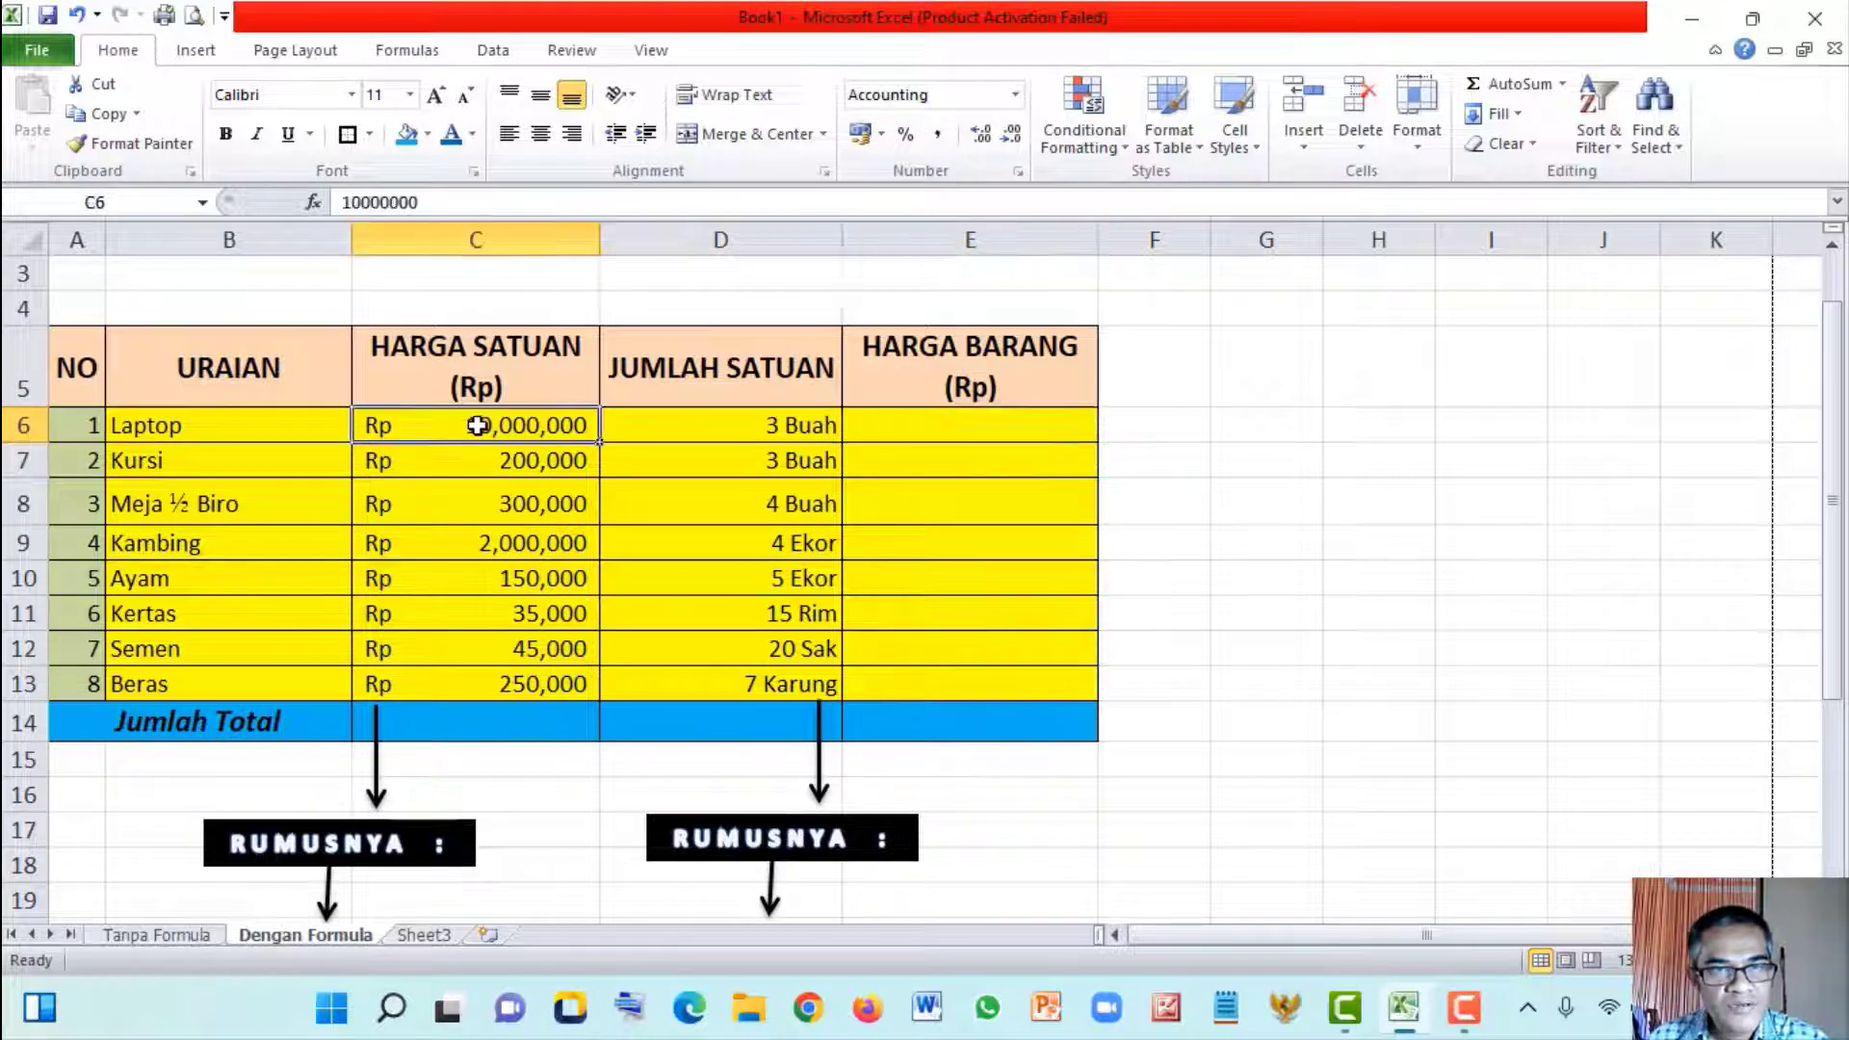
pyautogui.click(749, 433)
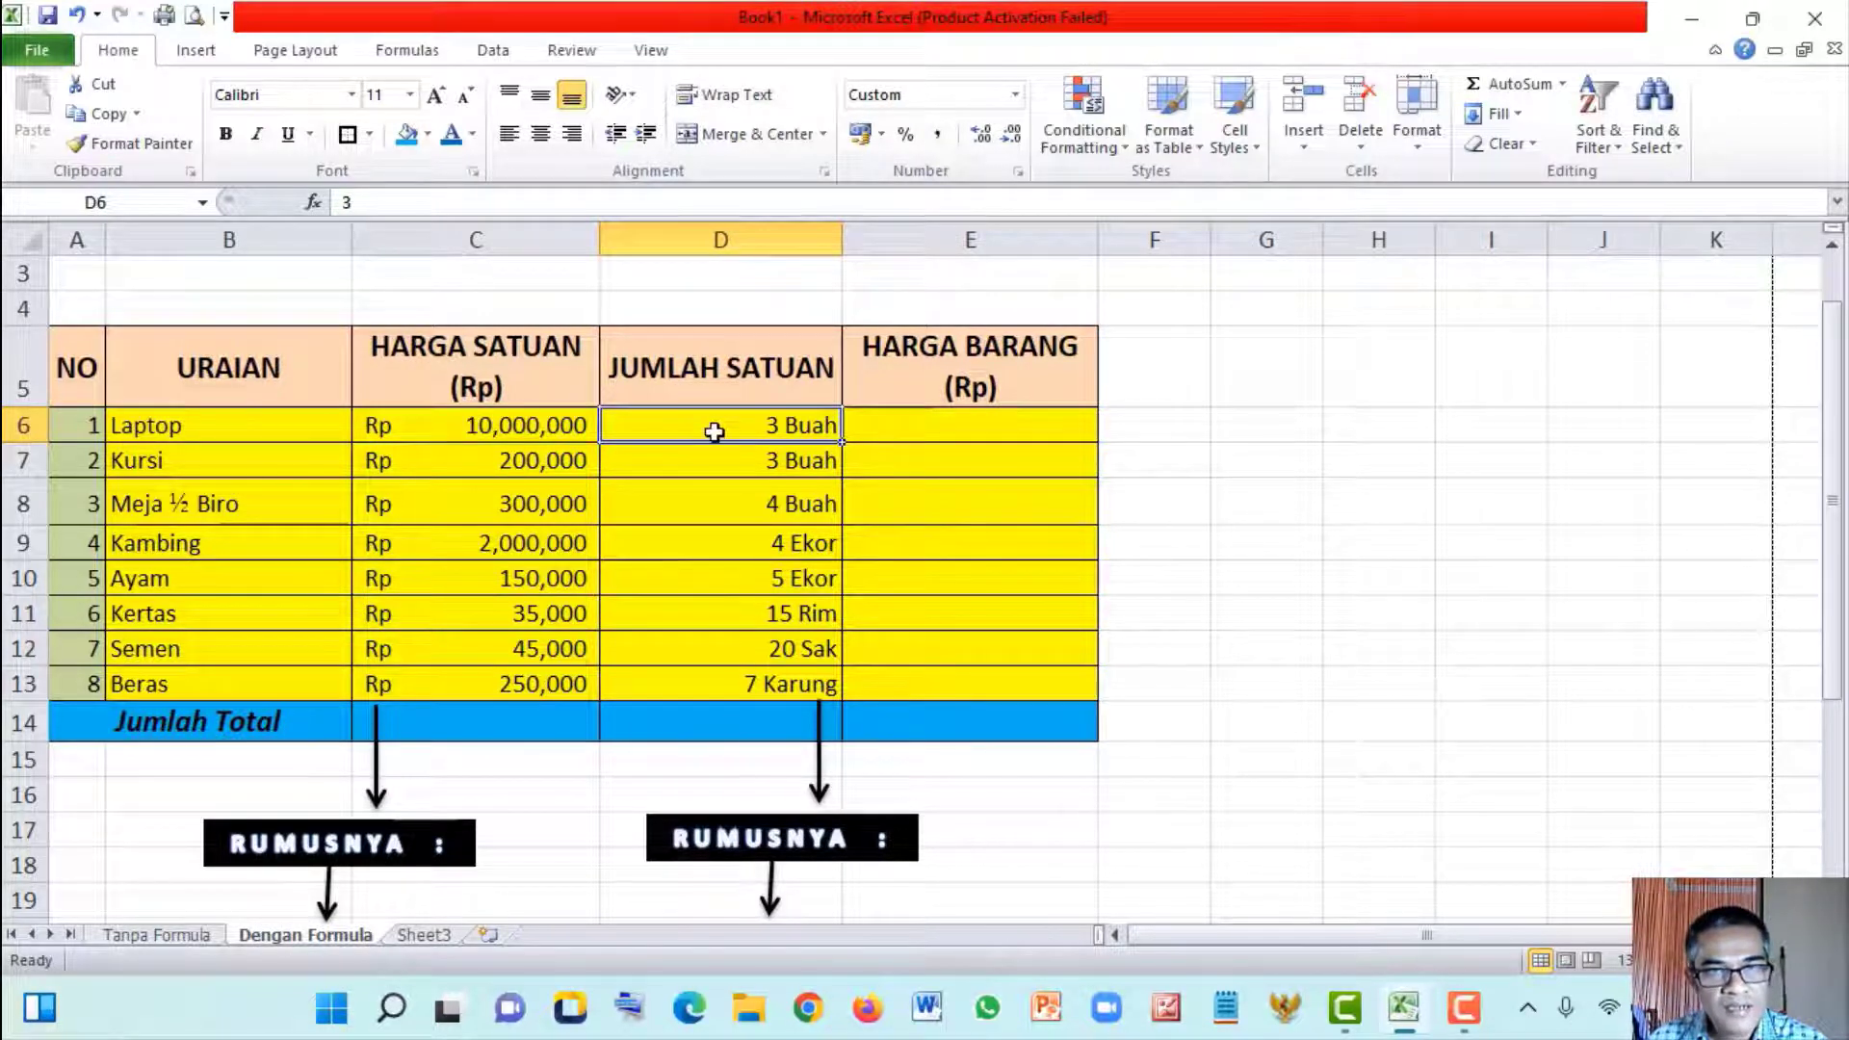
pyautogui.click(966, 419)
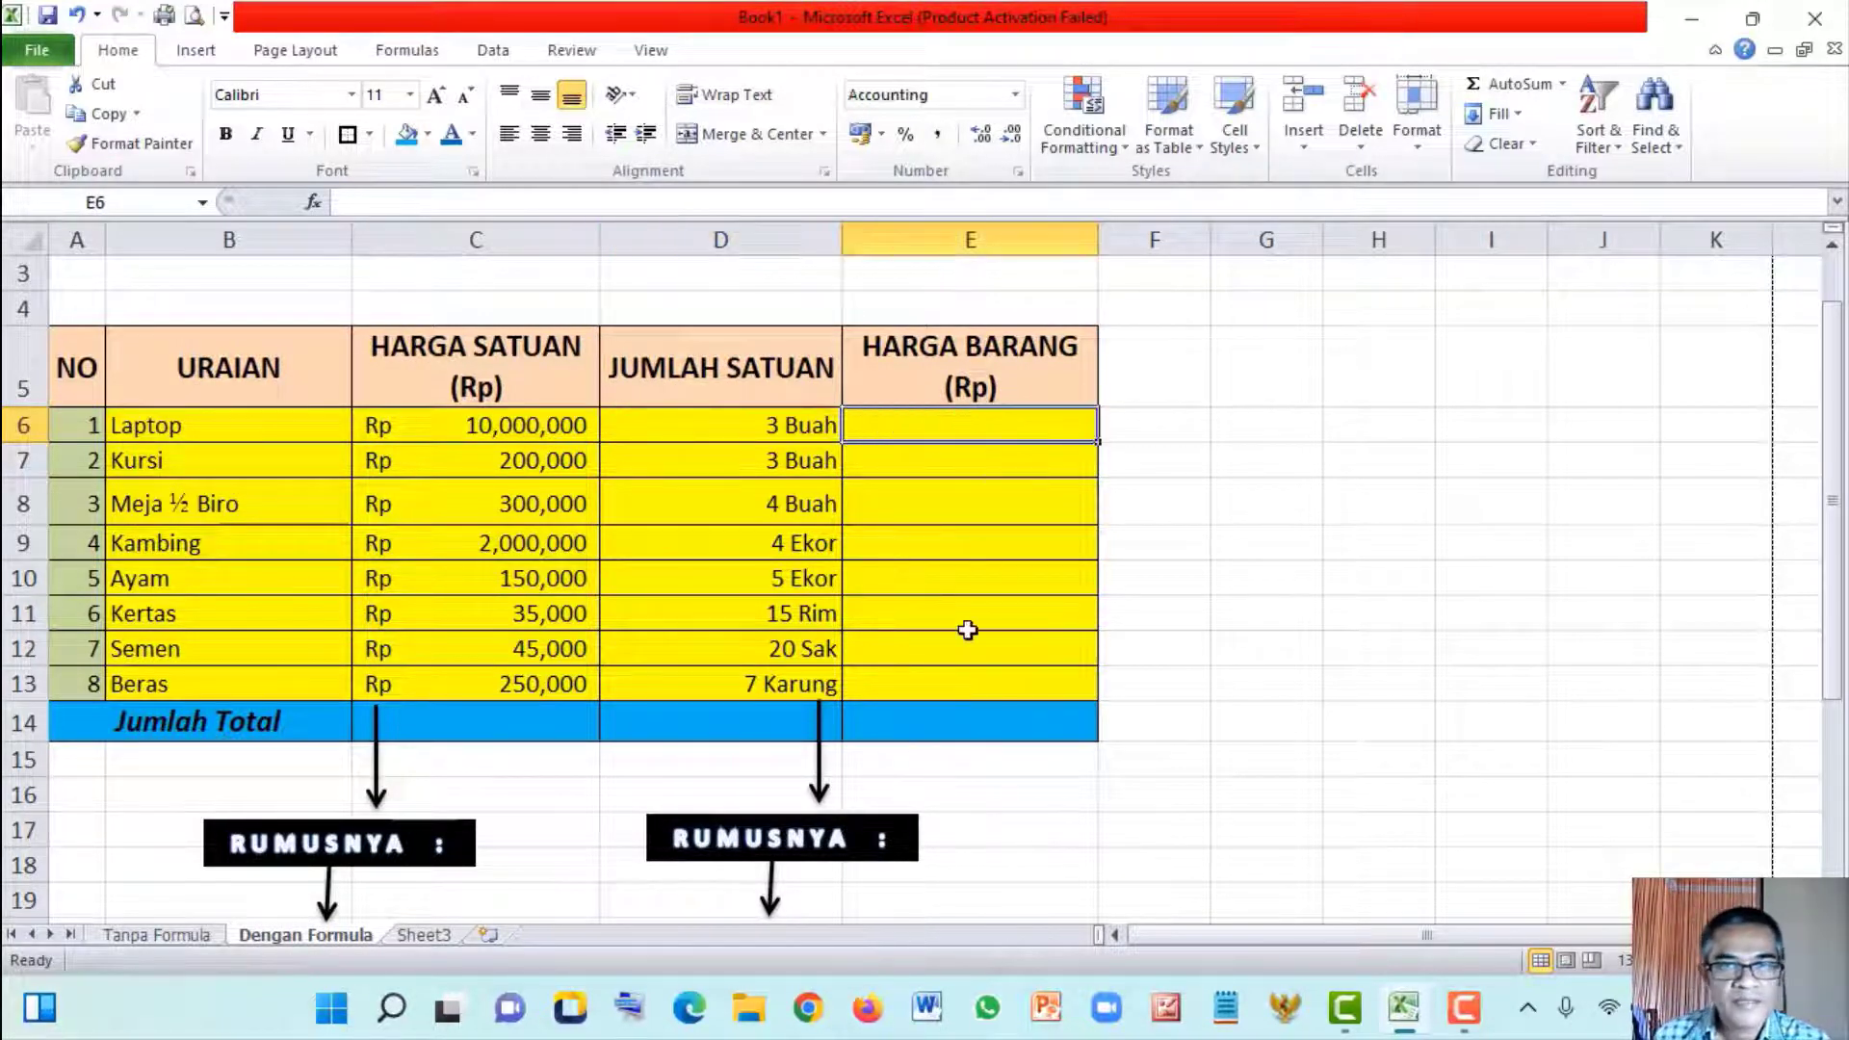
pyautogui.click(981, 569)
pyautogui.click(961, 428)
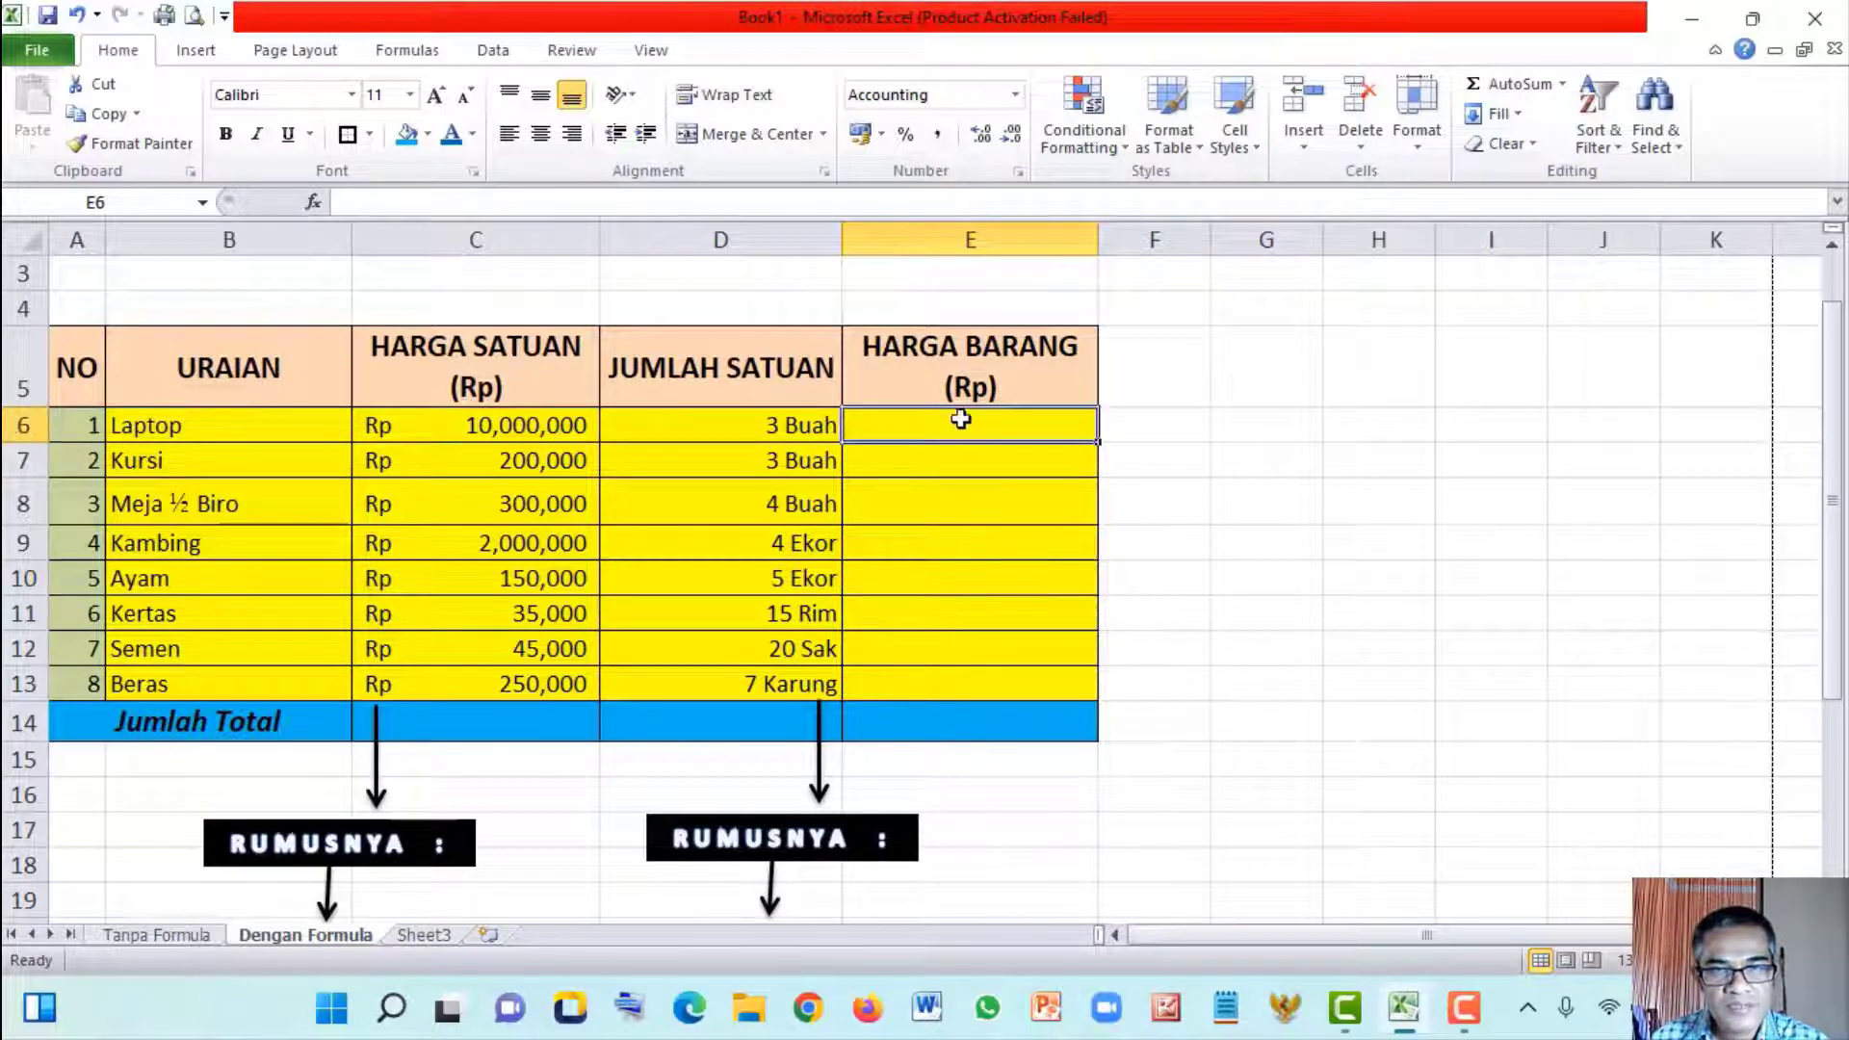
pyautogui.write('=')
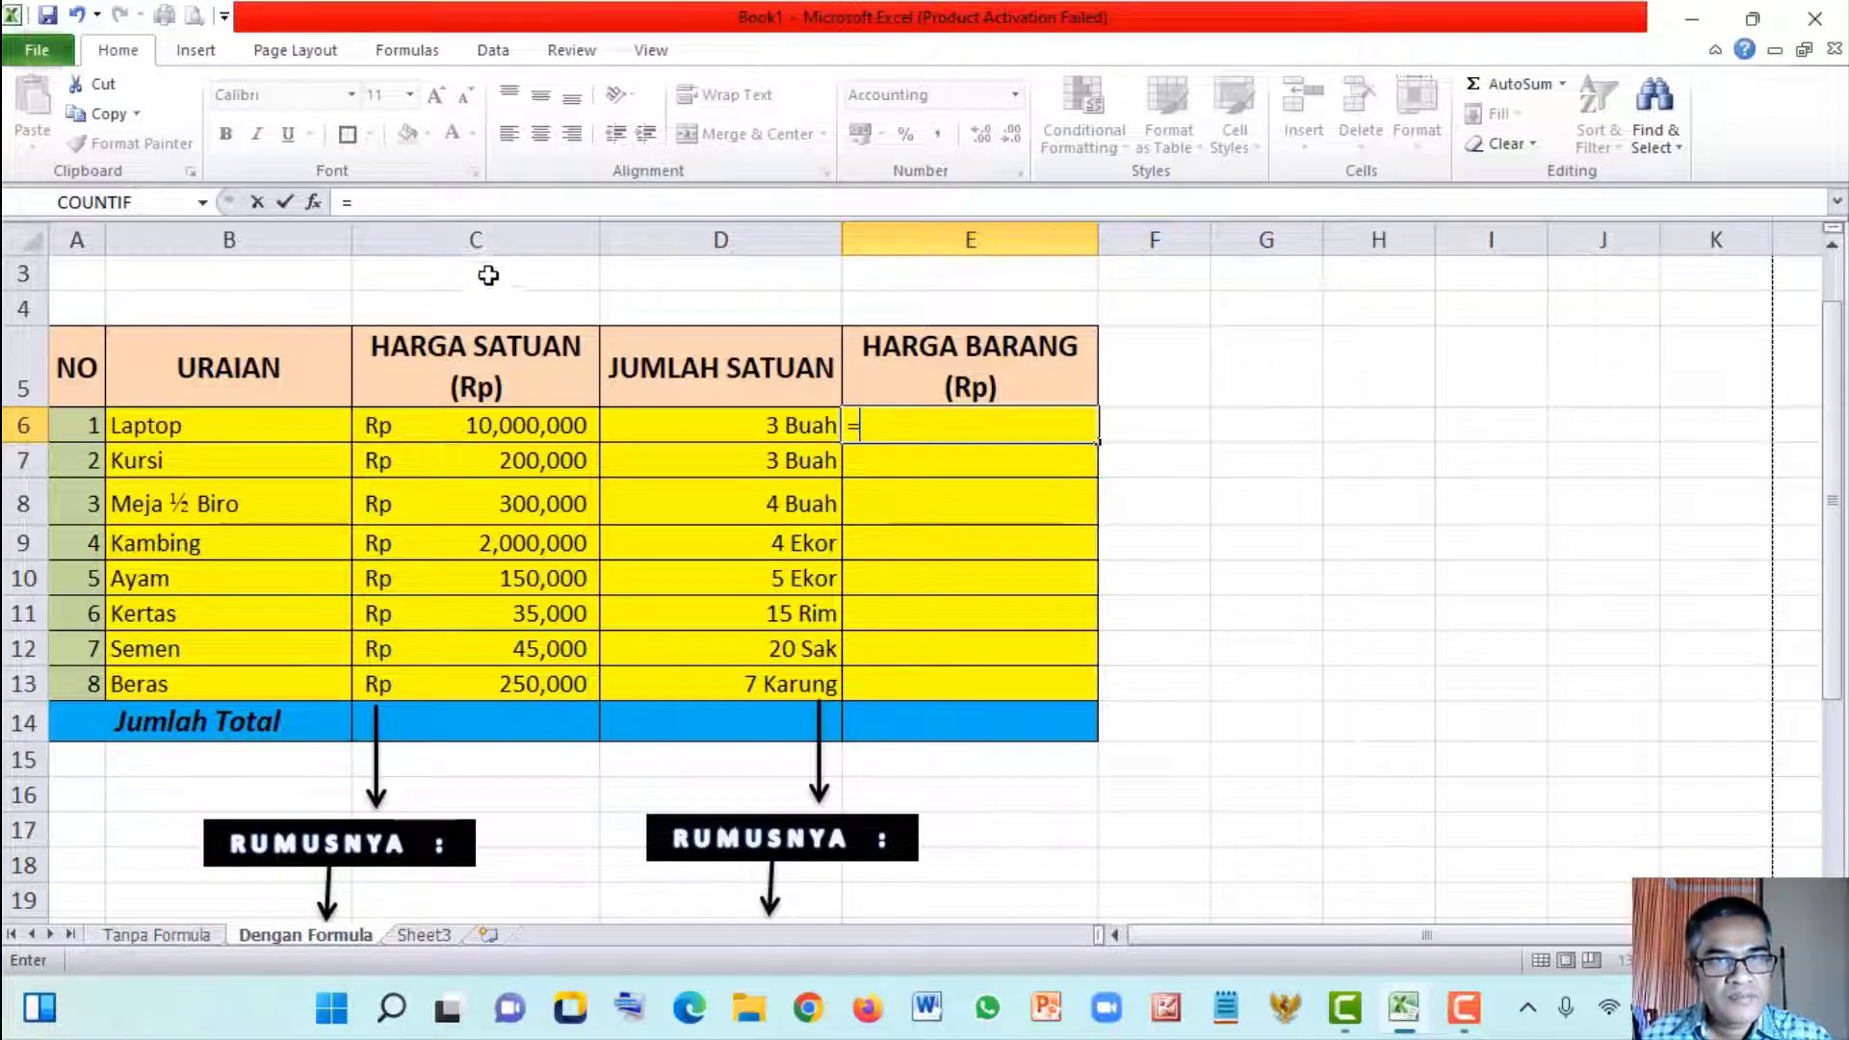
pyautogui.click(499, 425)
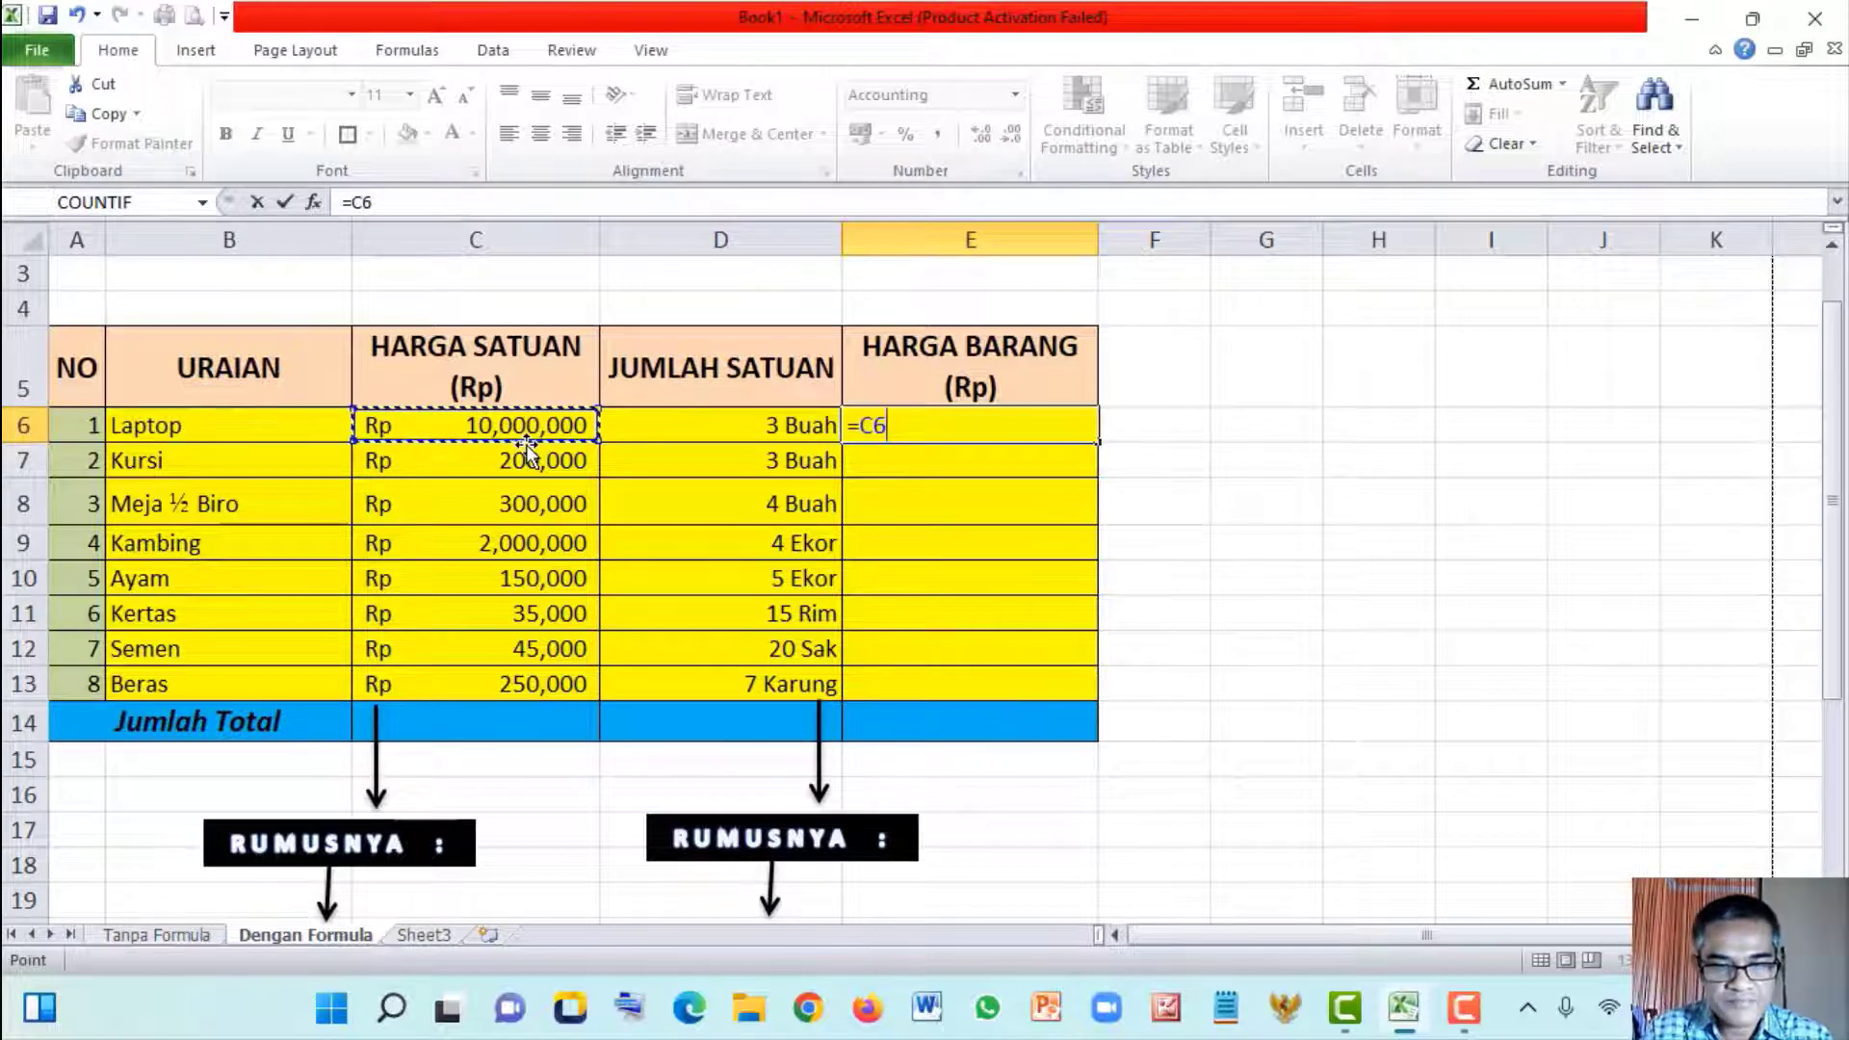
pyautogui.write('*')
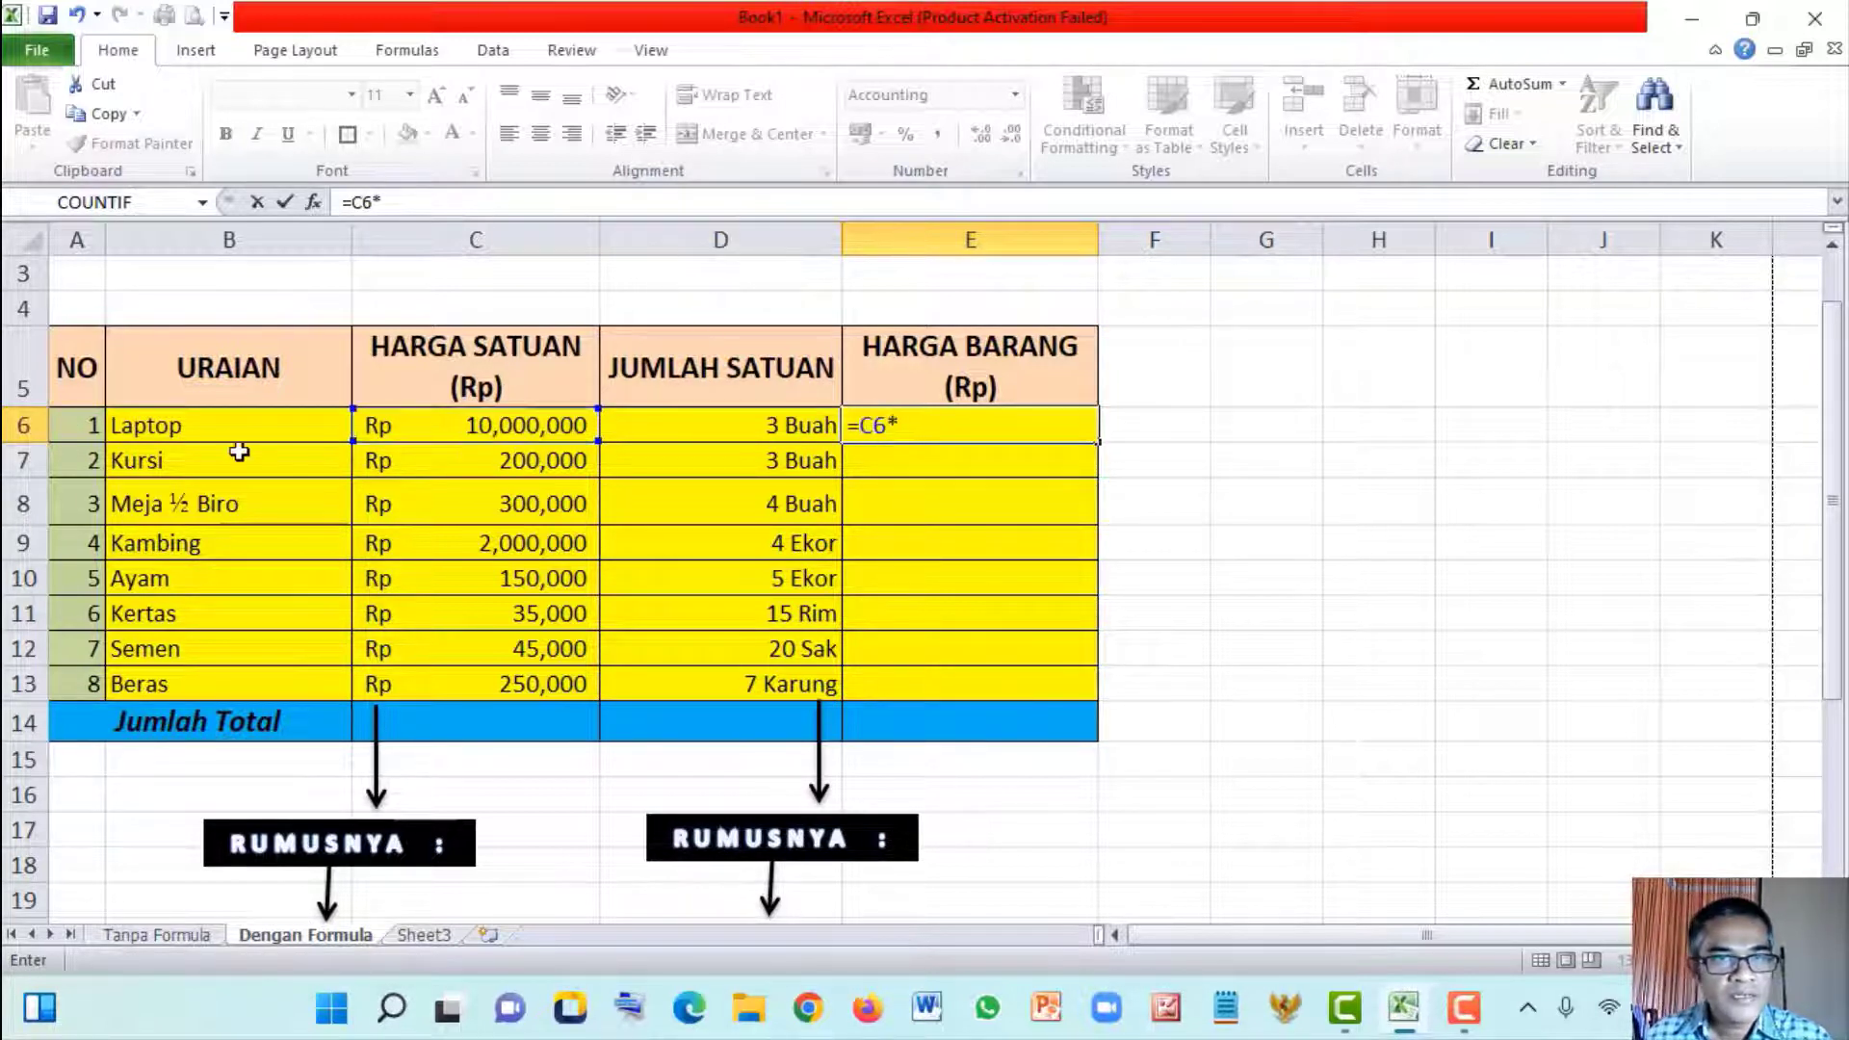
pyautogui.click(761, 421)
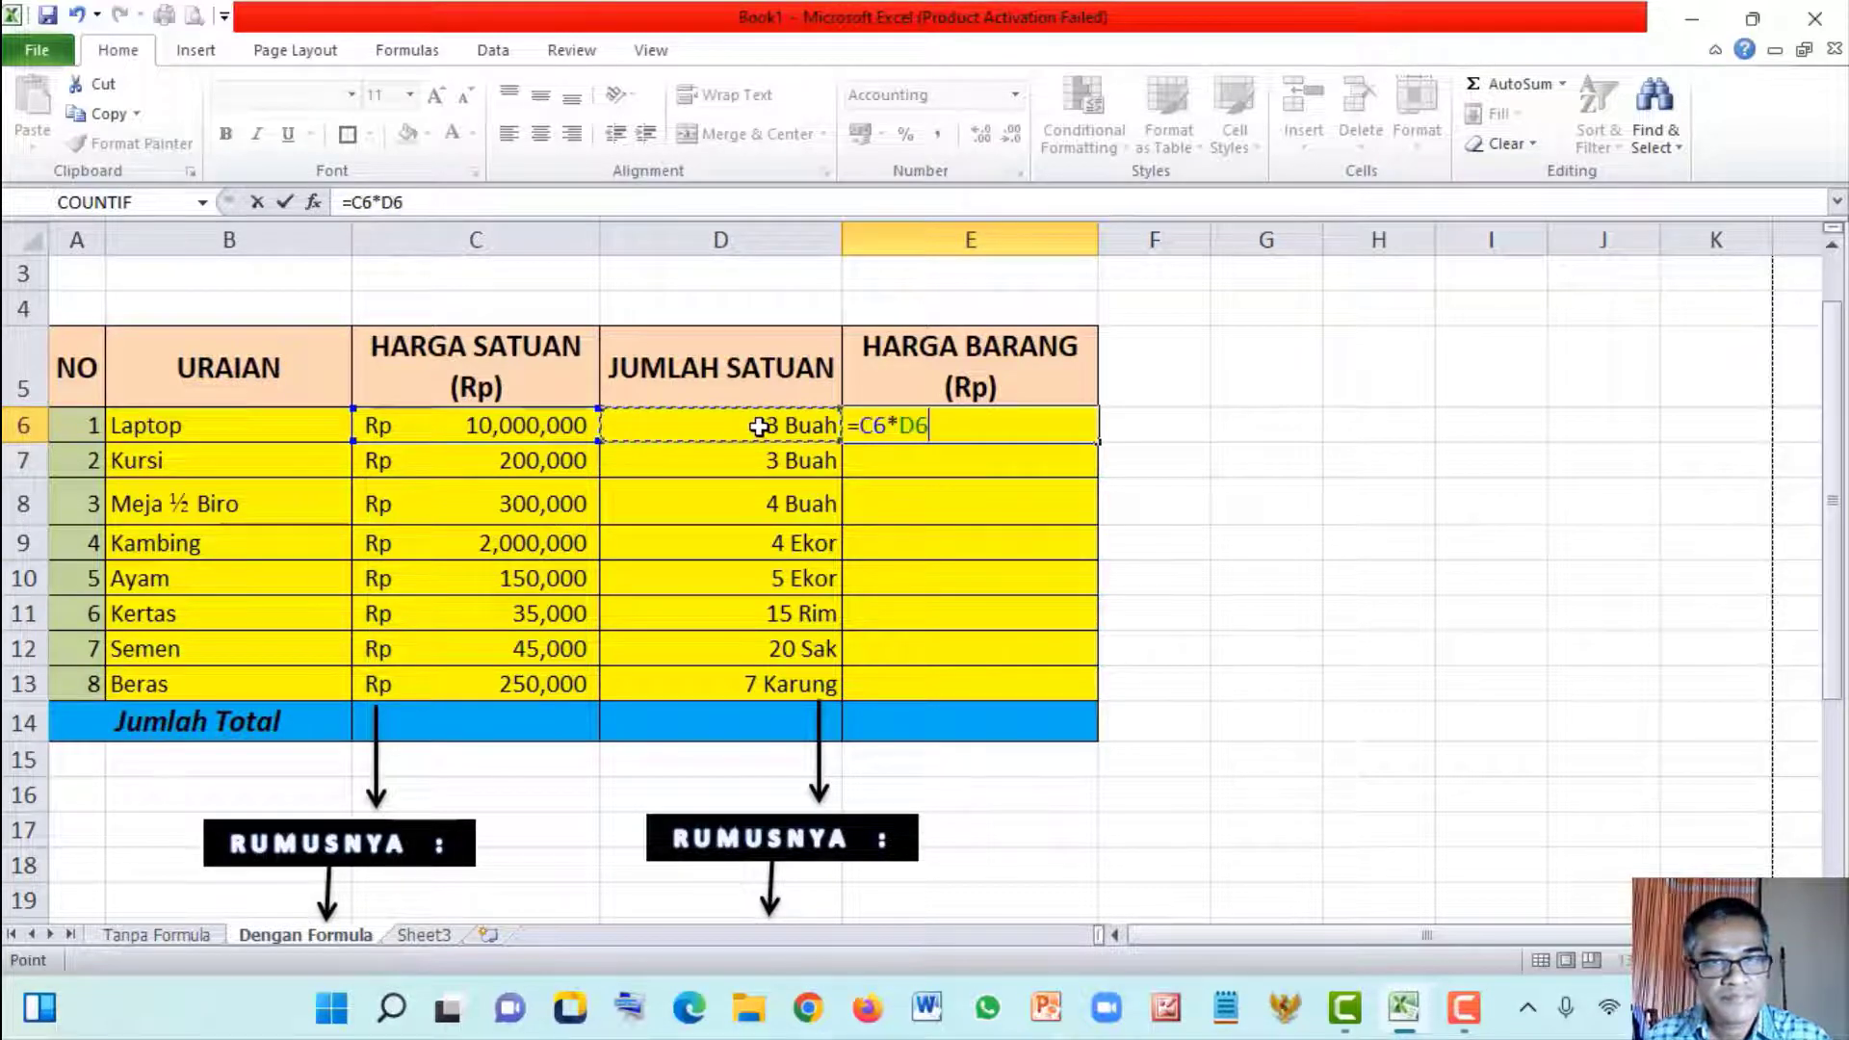
pyautogui.press('Return')
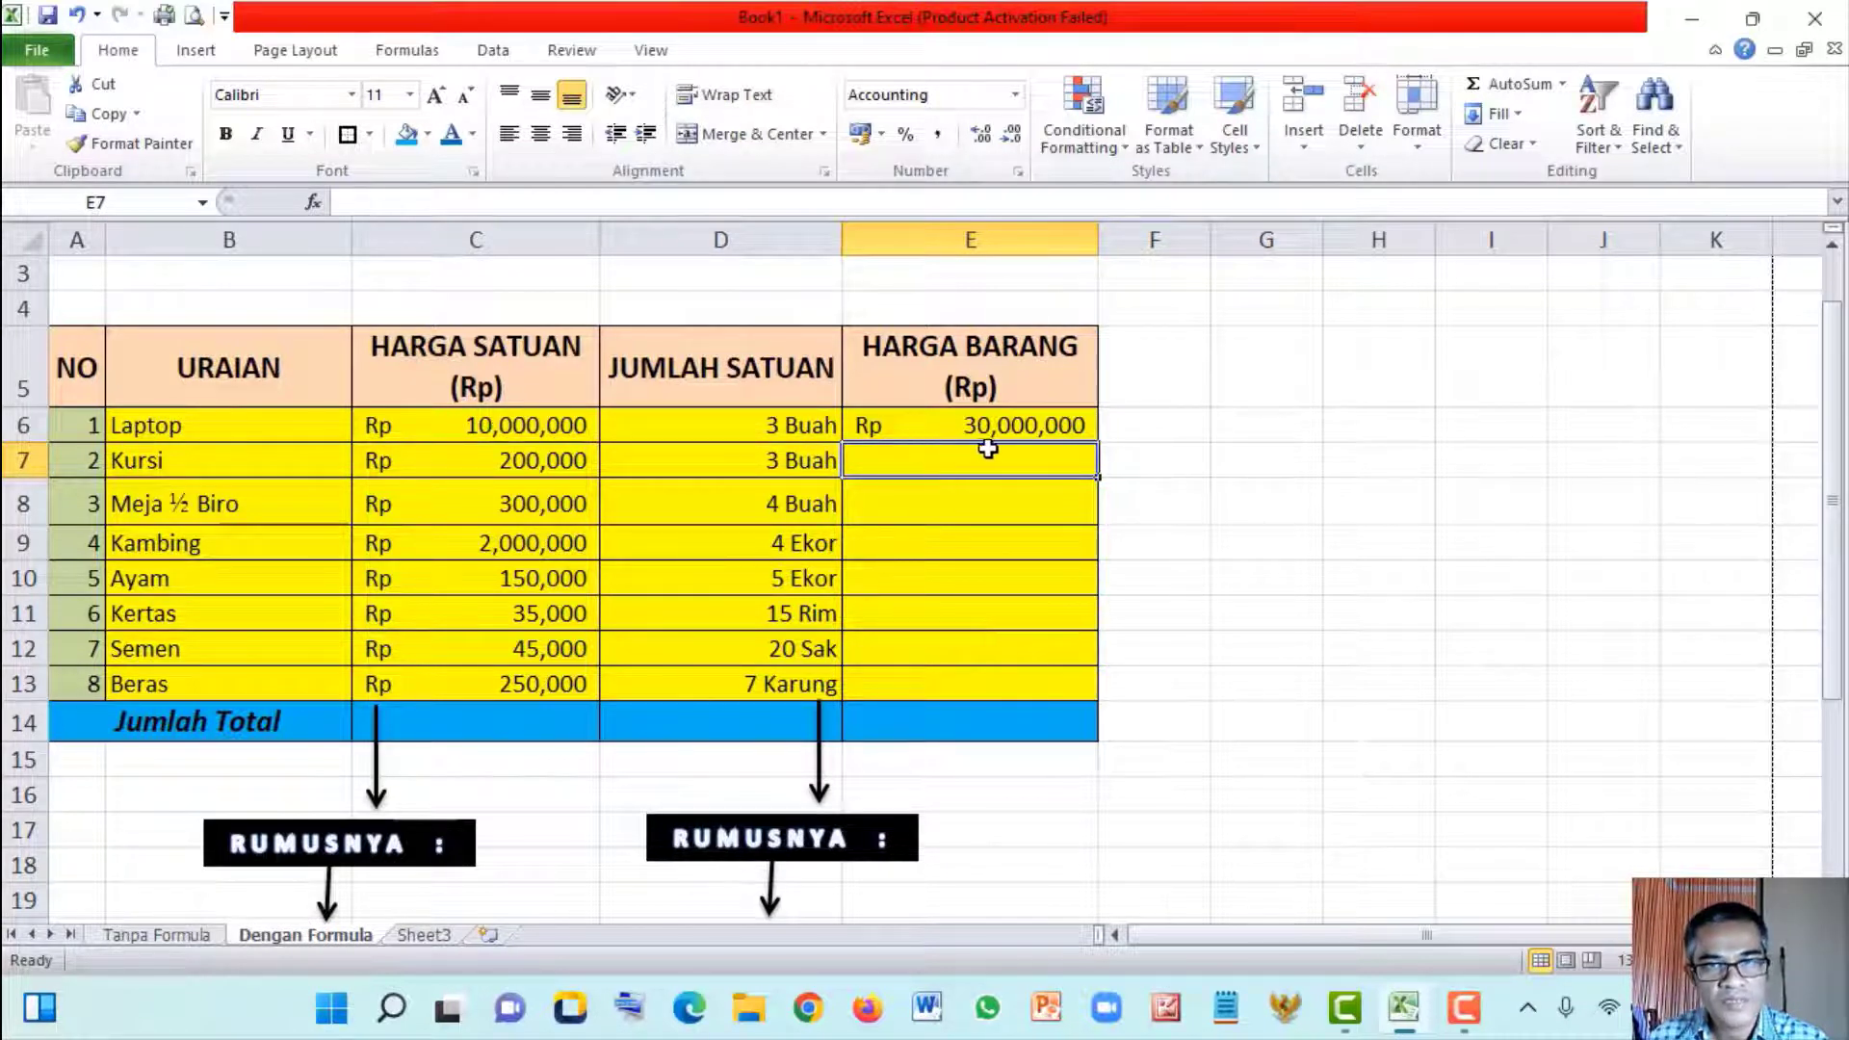
# Fill the HARGA BARANG formula from E6 down through the Jumlah Total row at E14
pyautogui.click(970, 423)
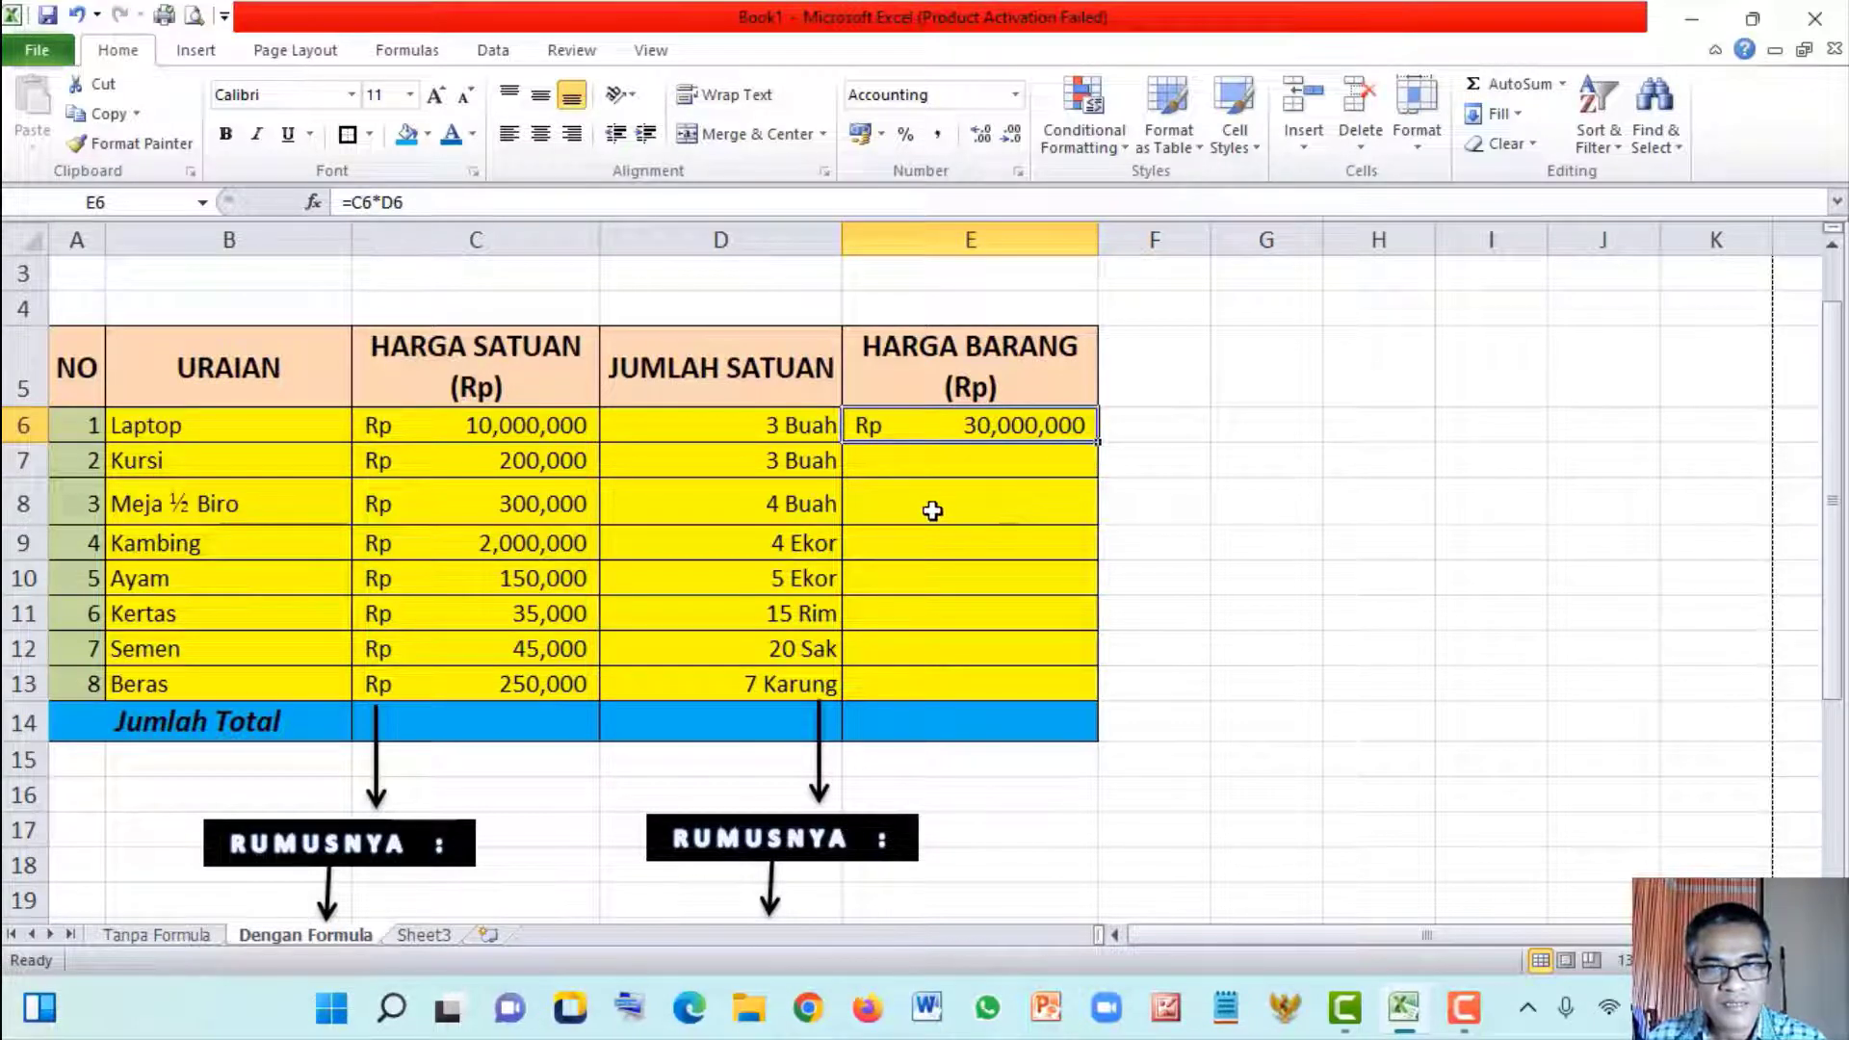
pyautogui.click(928, 509)
pyautogui.click(922, 428)
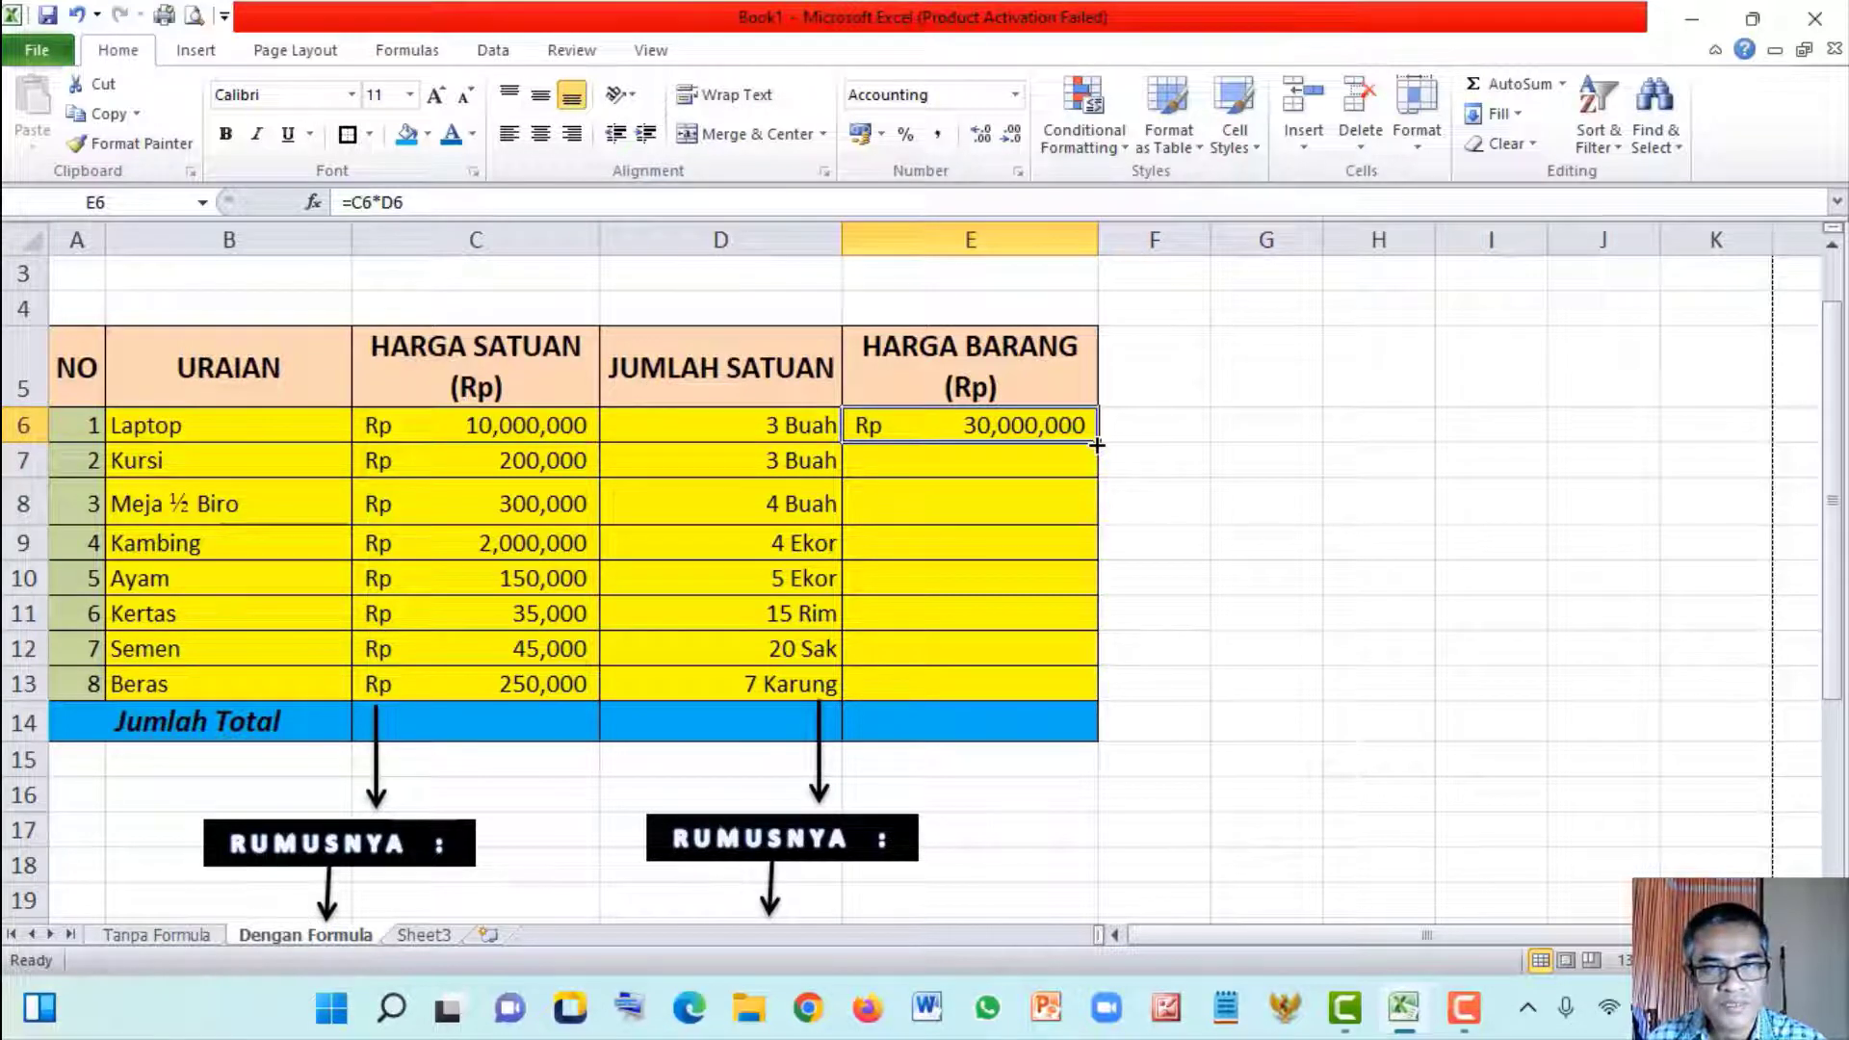
pyautogui.moveTo(1097, 444); pyautogui.dragTo(1098, 742)
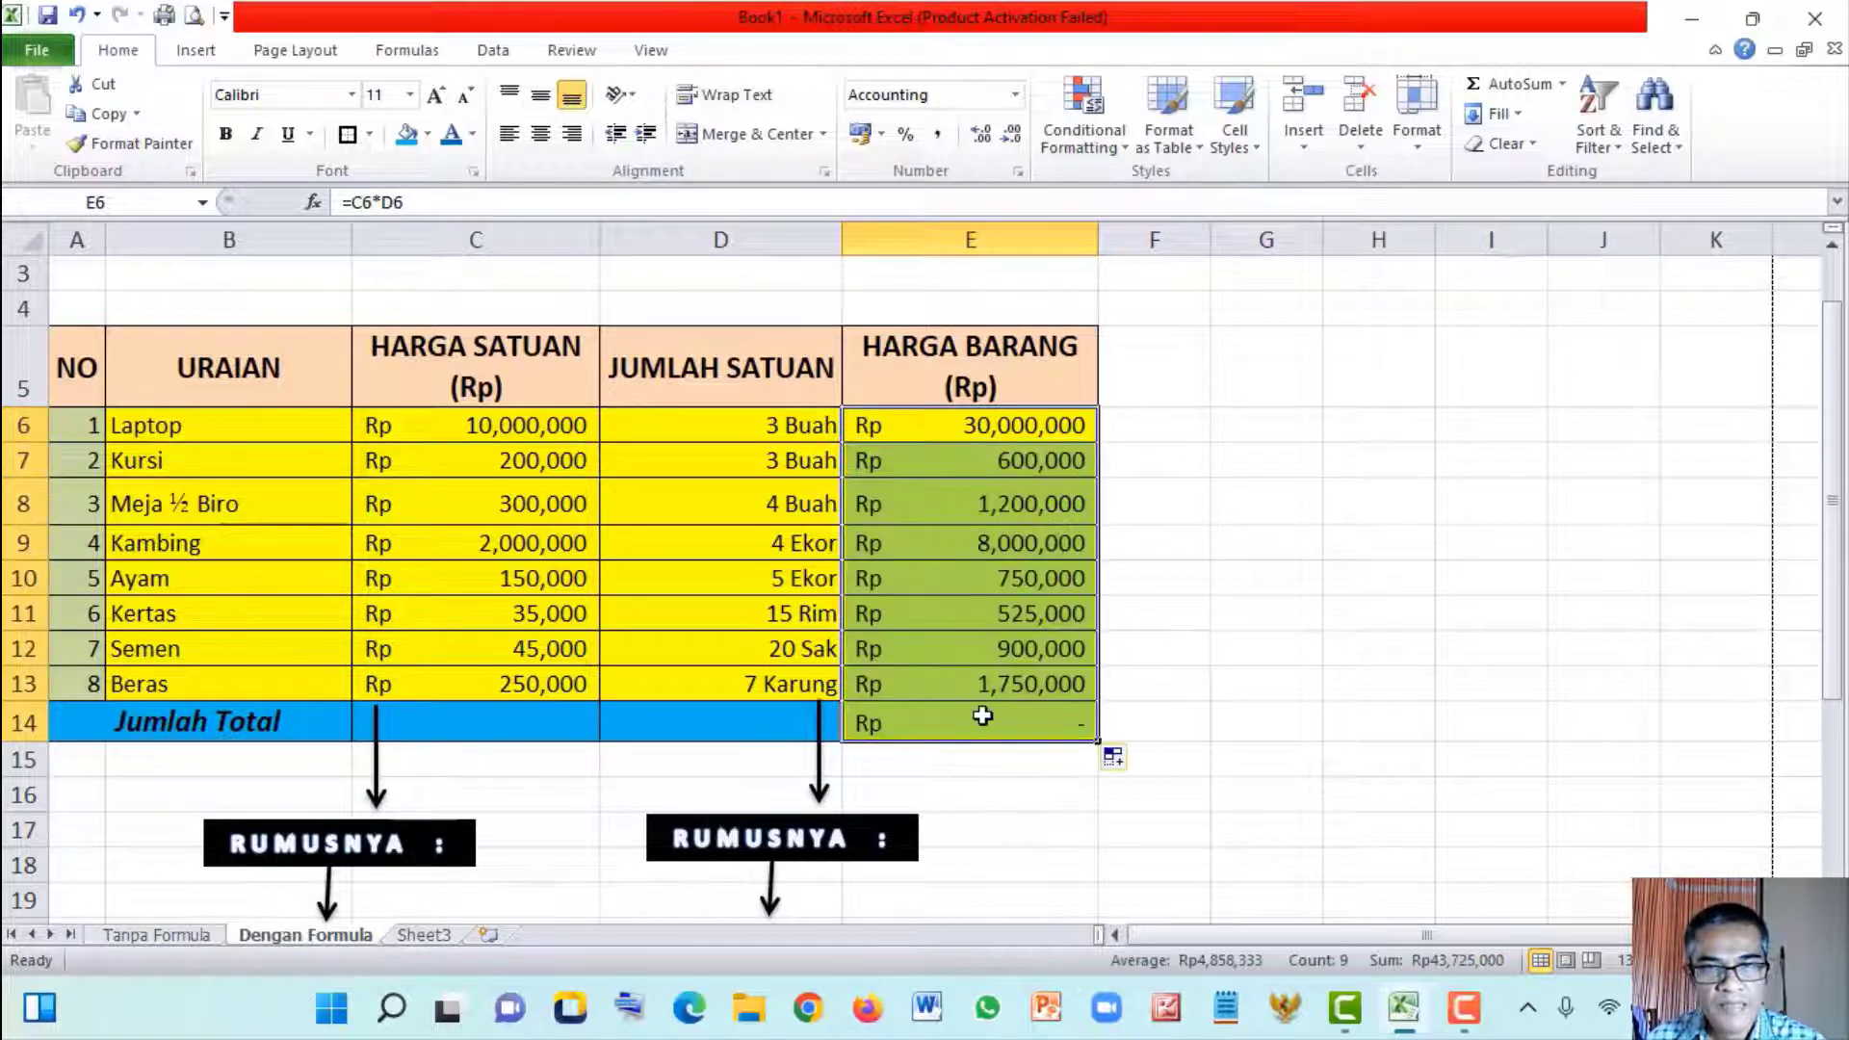
# Total the HARGA BARANG column in the Jumlah Total cell E14 with the formula =SUM(E6:E13)
pyautogui.click(982, 713)
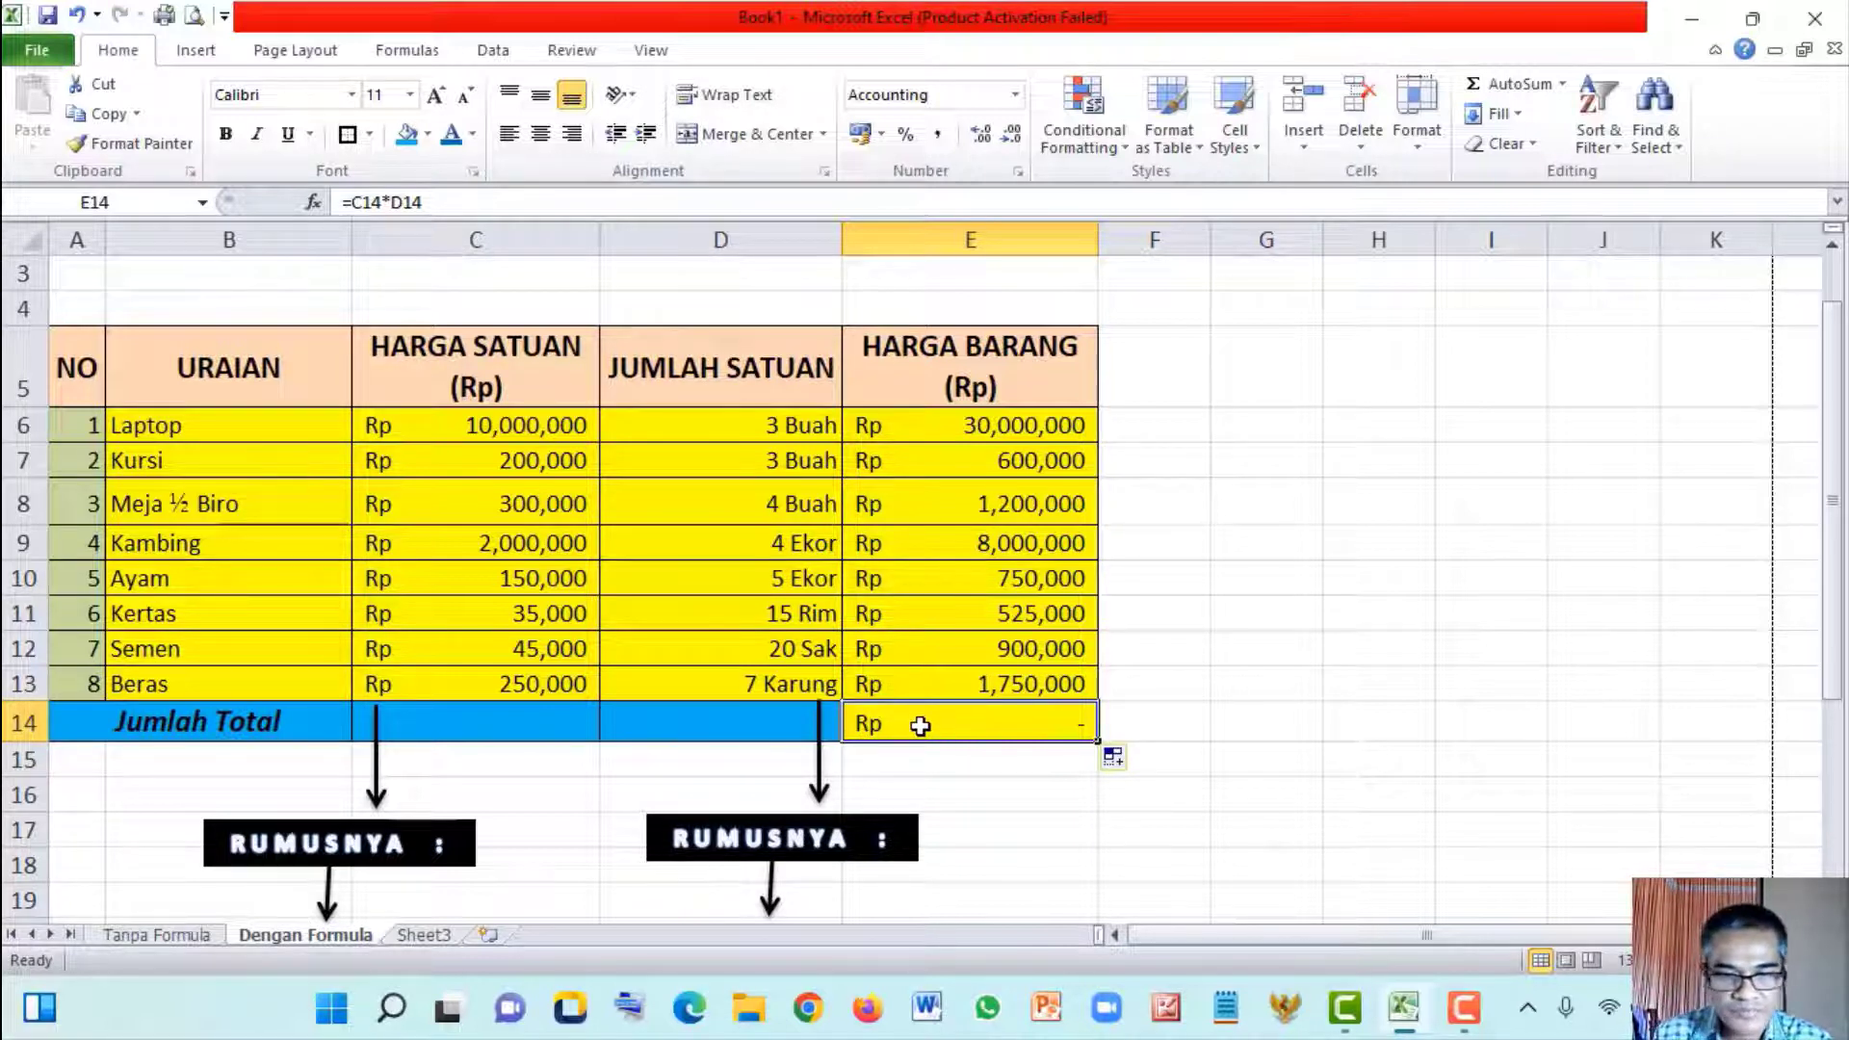
pyautogui.write('=su')
pyautogui.press('Tab')
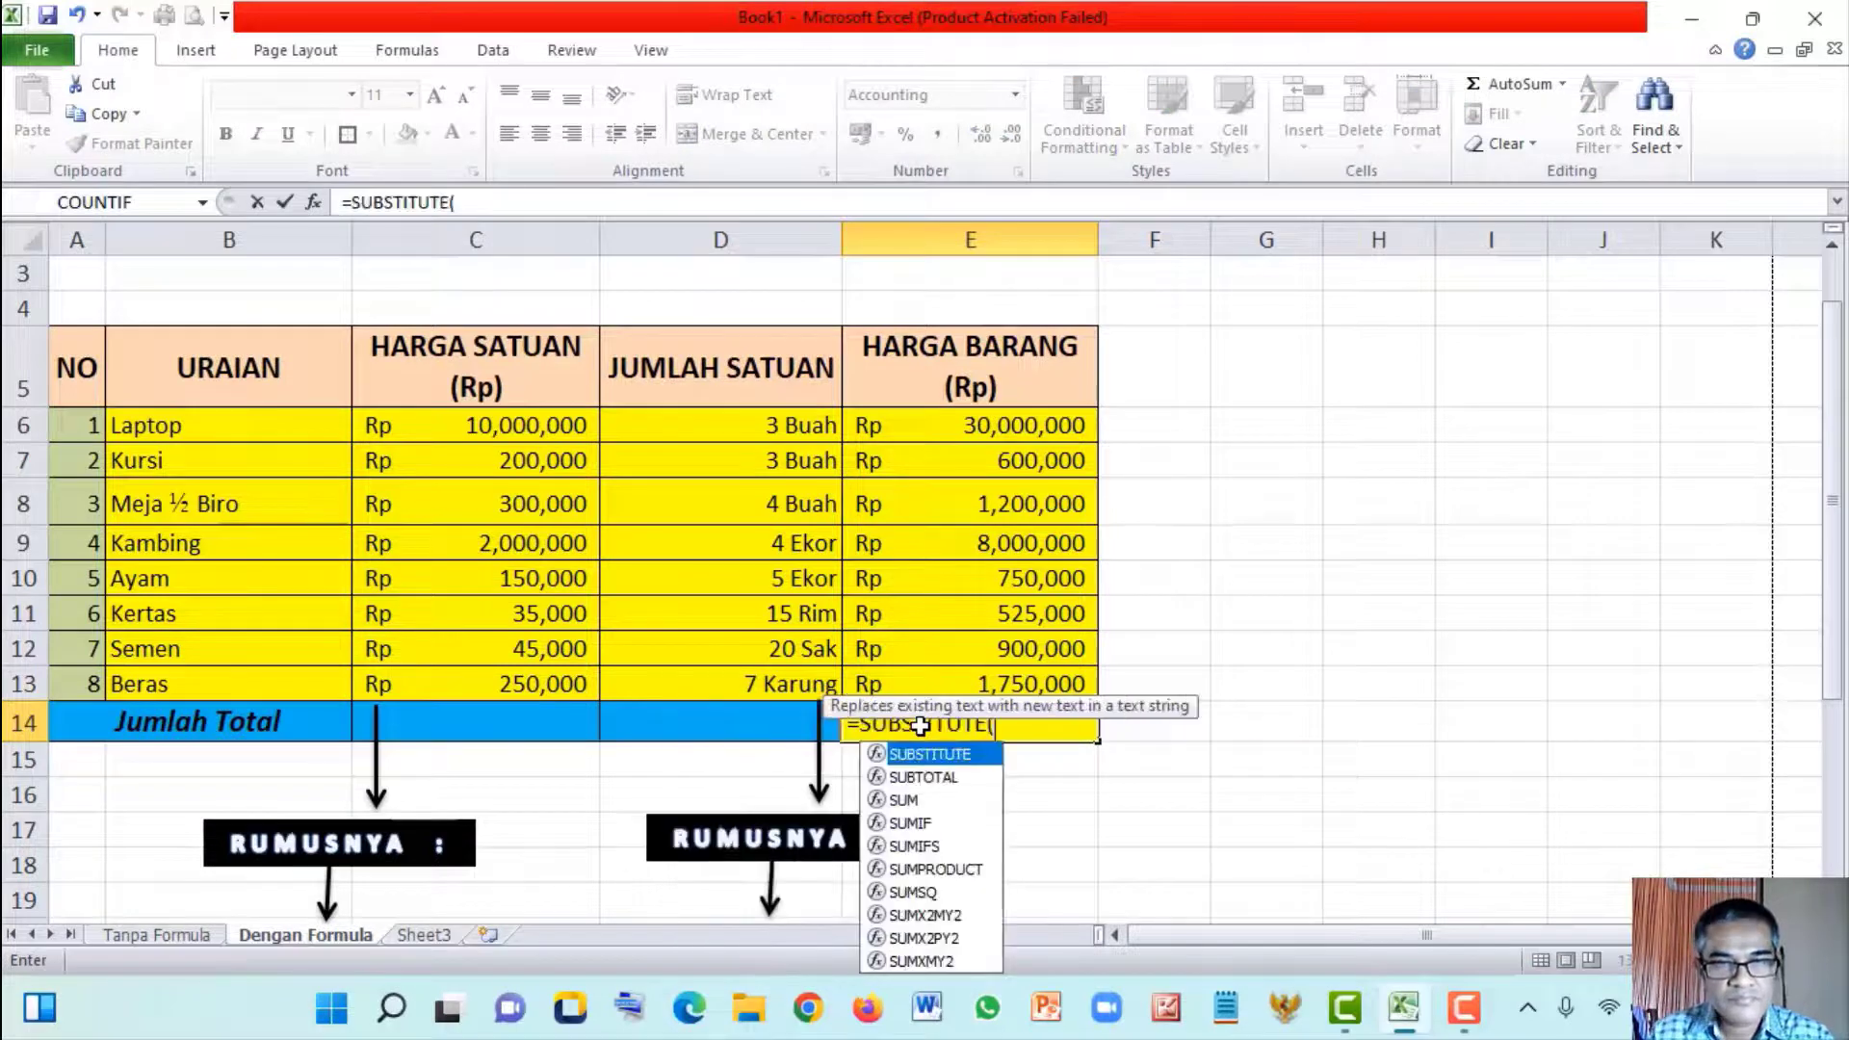
pyautogui.press('BackSpace')
pyautogui.press('BackSpace')
pyautogui.press('BackSpace')
pyautogui.press('BackSpace')
pyautogui.press('BackSpace')
pyautogui.press('BackSpace')
pyautogui.press('BackSpace')
pyautogui.press('BackSpace')
pyautogui.press('BackSpace')
pyautogui.press('BackSpace')
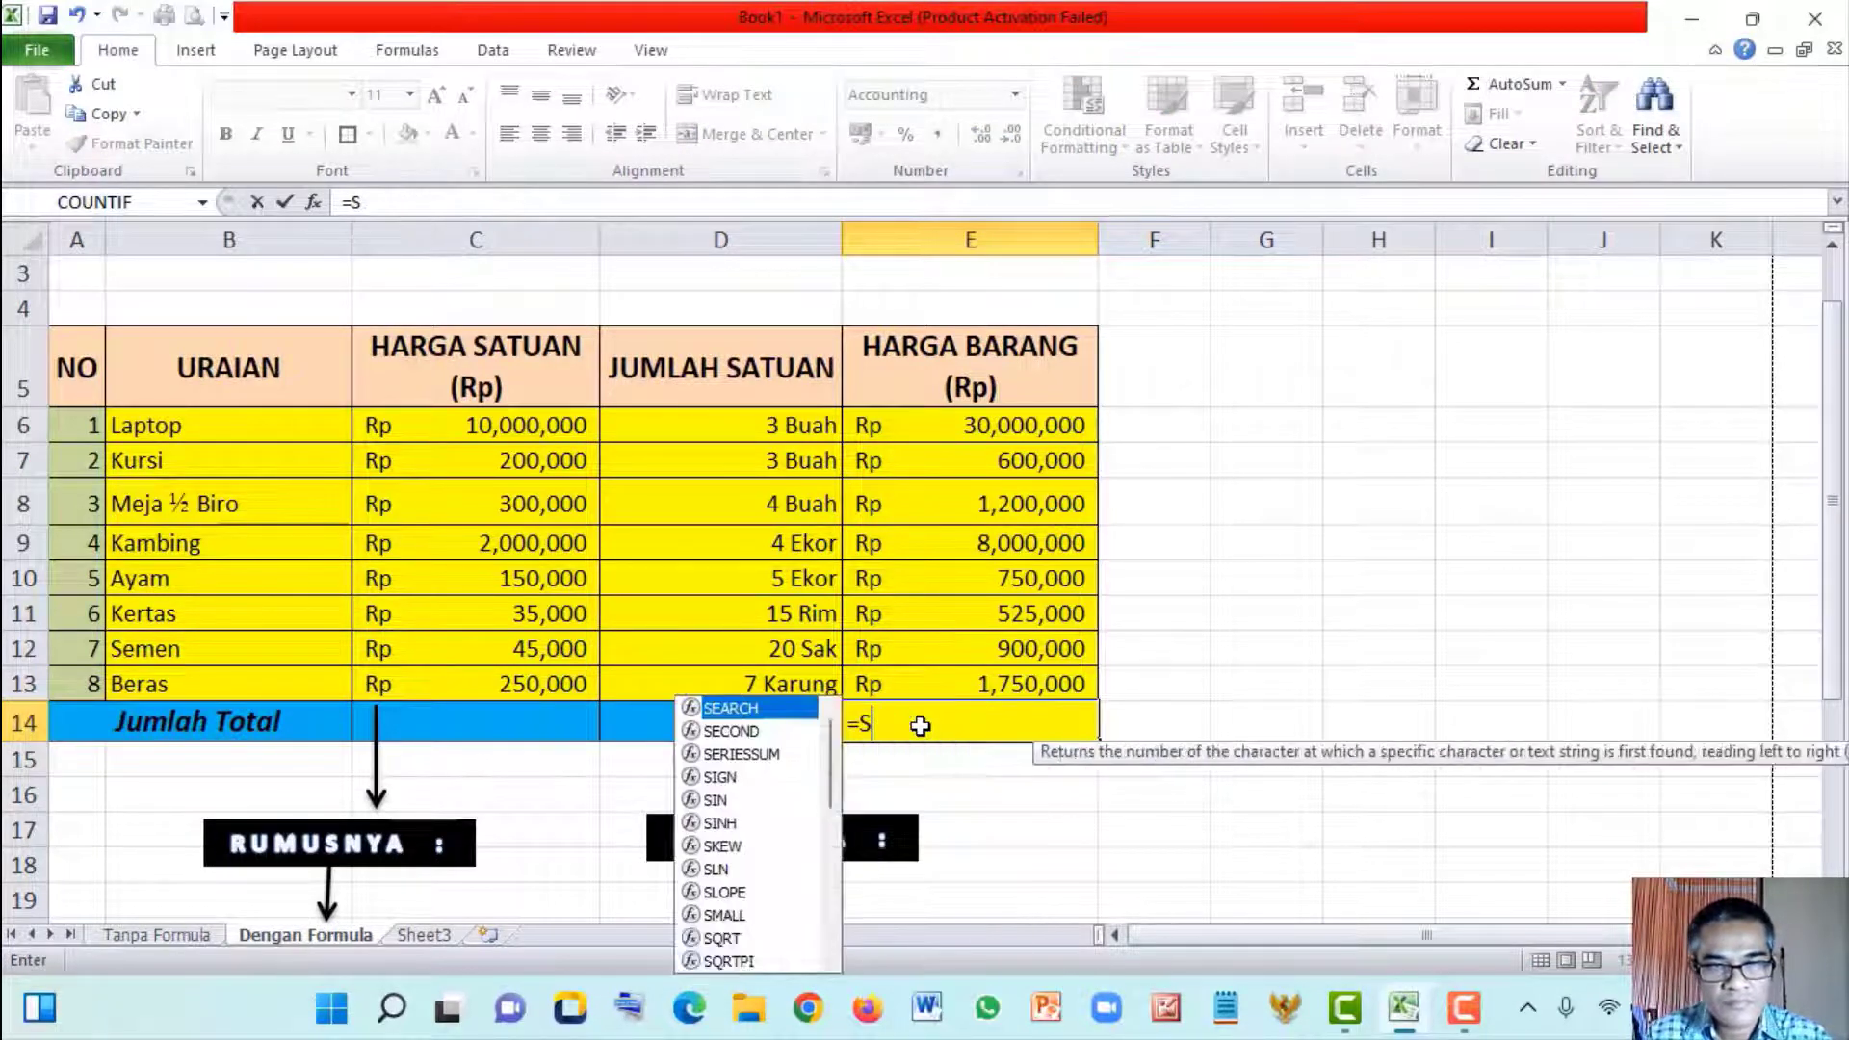
pyautogui.write('um')
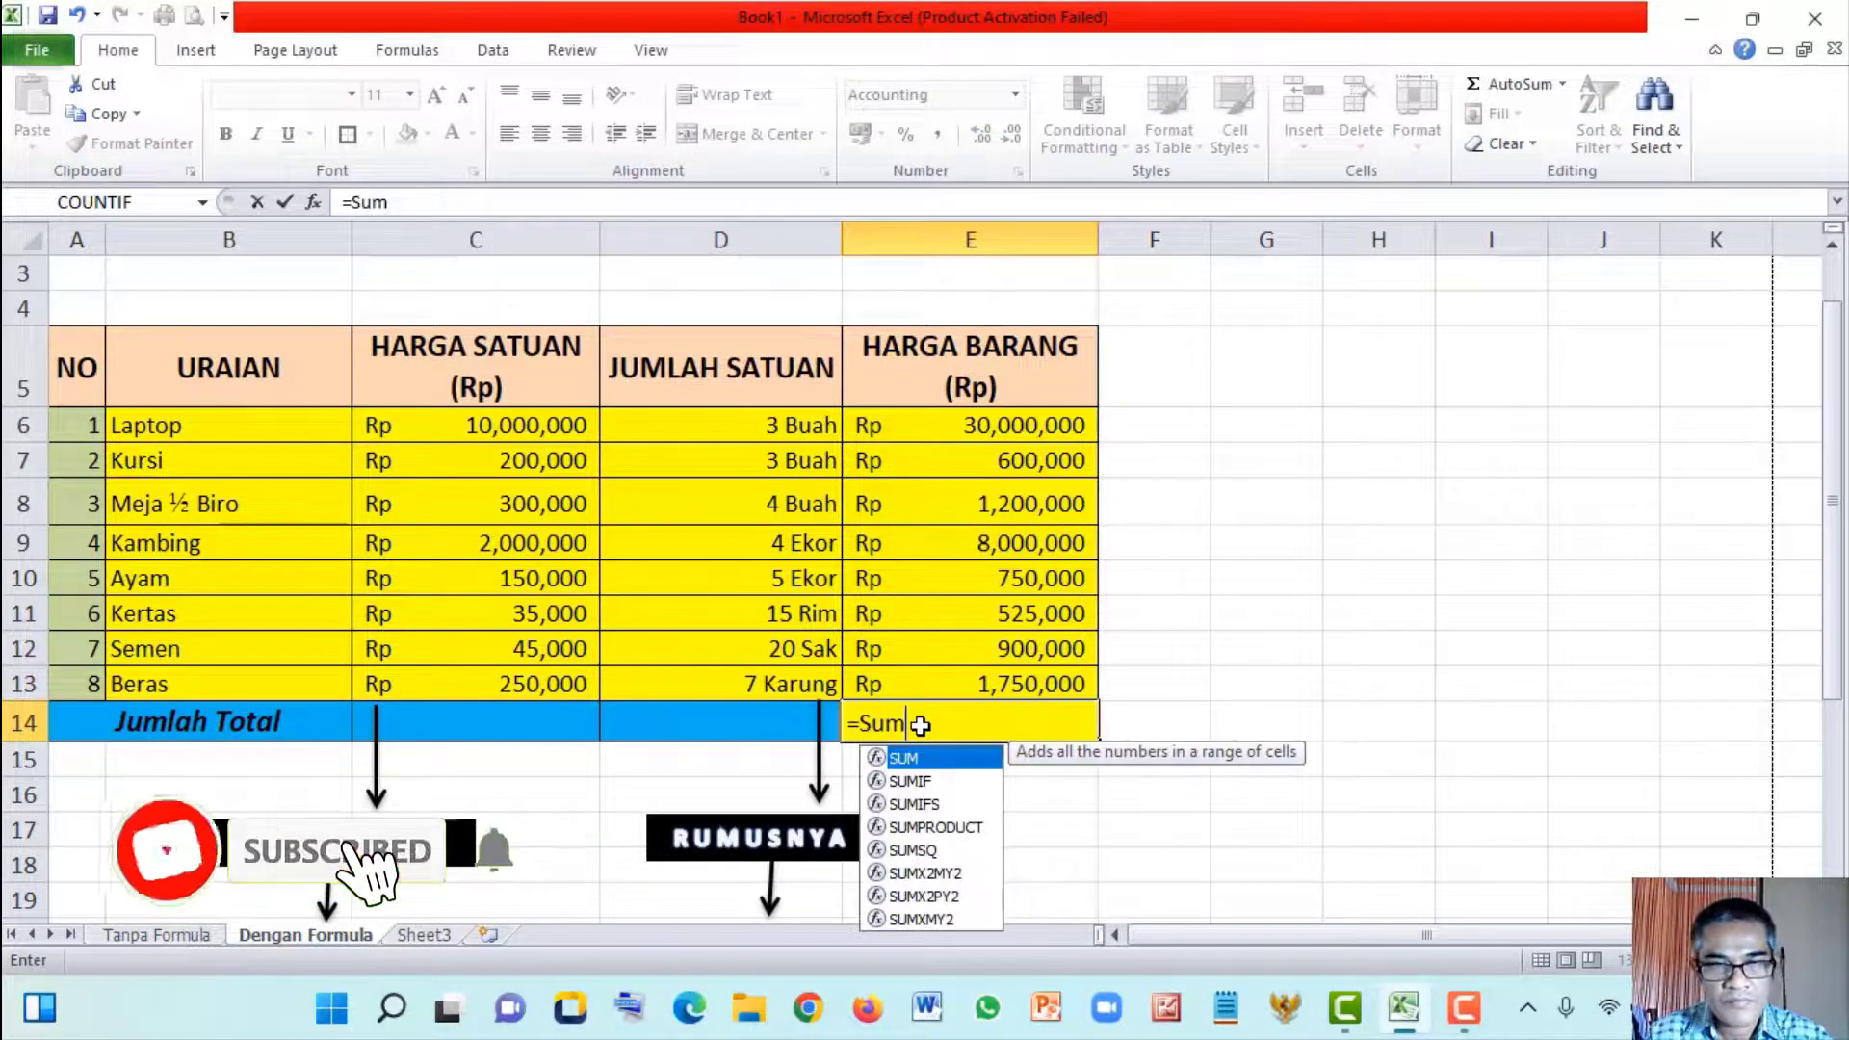
pyautogui.press('Tab')
pyautogui.press('Up')
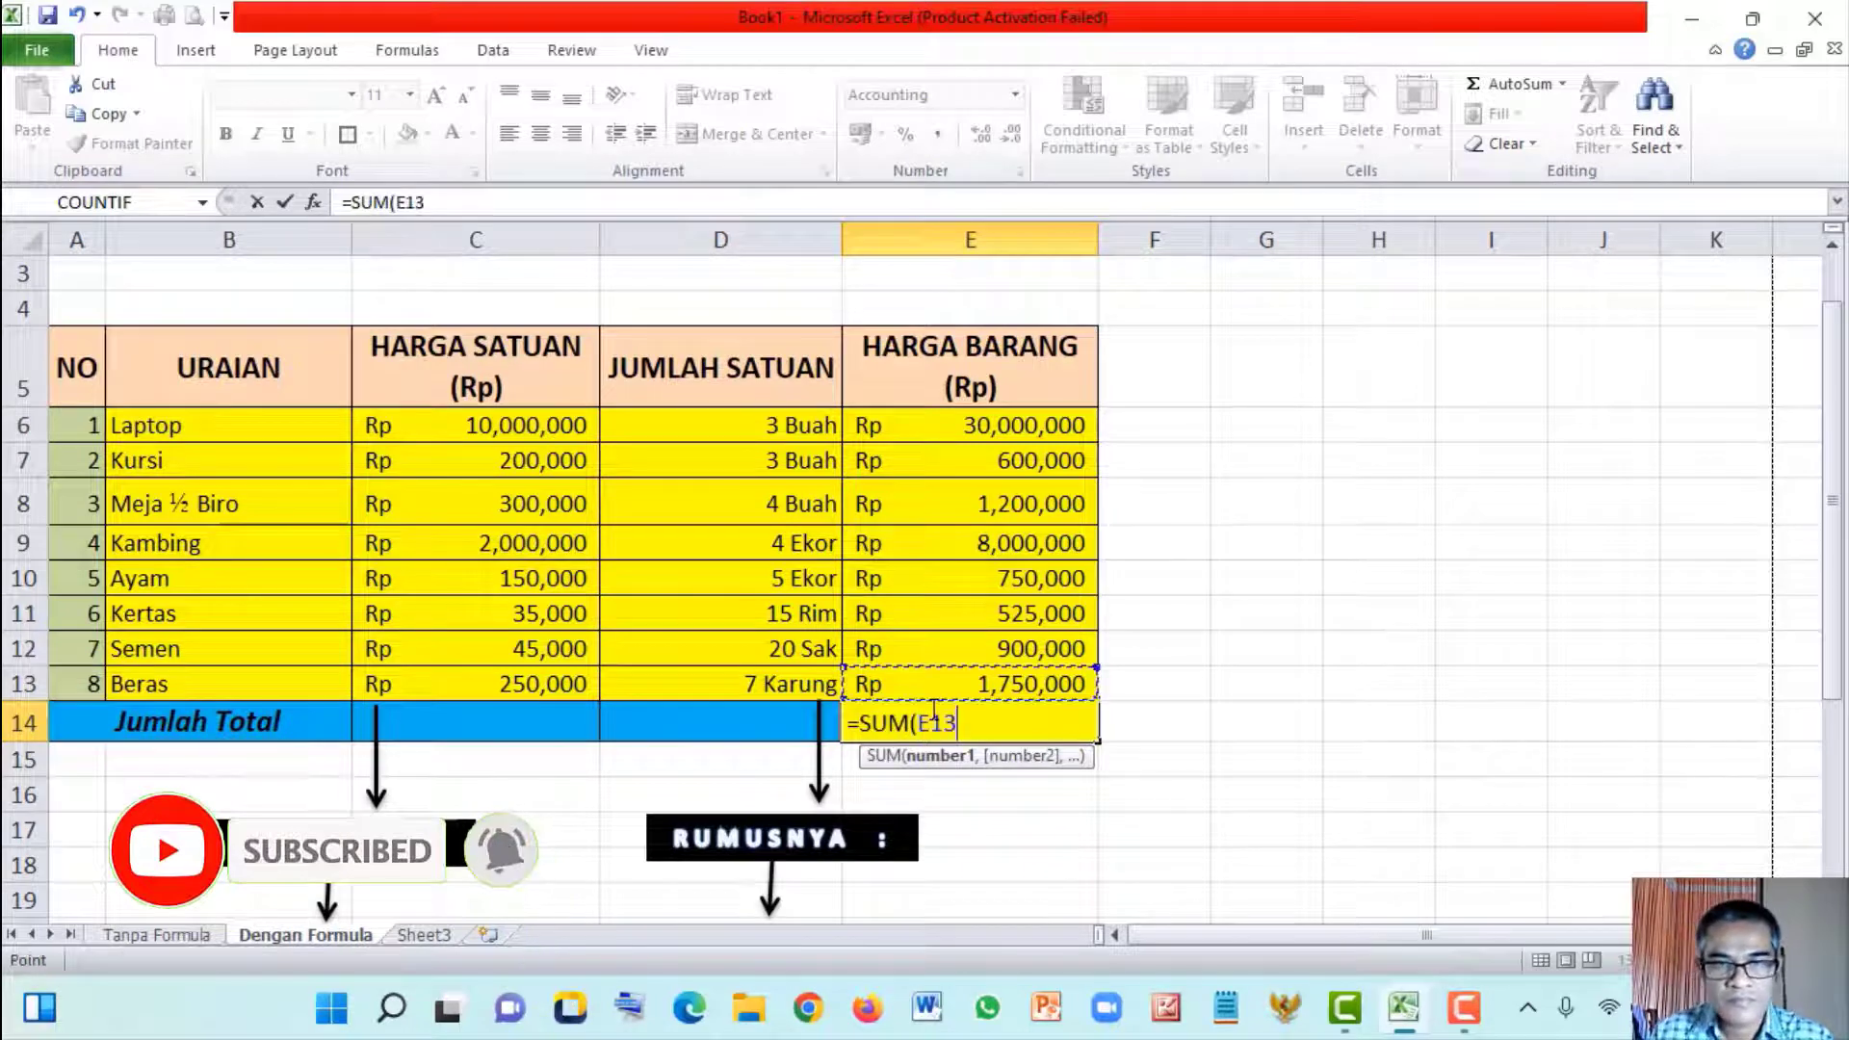
pyautogui.hotkey('shift', 'Up')
pyautogui.hotkey('shift', 'Up')
pyautogui.hotkey('shift', 'Up')
pyautogui.hotkey('shift', 'Up')
pyautogui.hotkey('shift', 'Up')
pyautogui.hotkey('shift', 'Up')
pyautogui.hotkey('shift', 'Up')
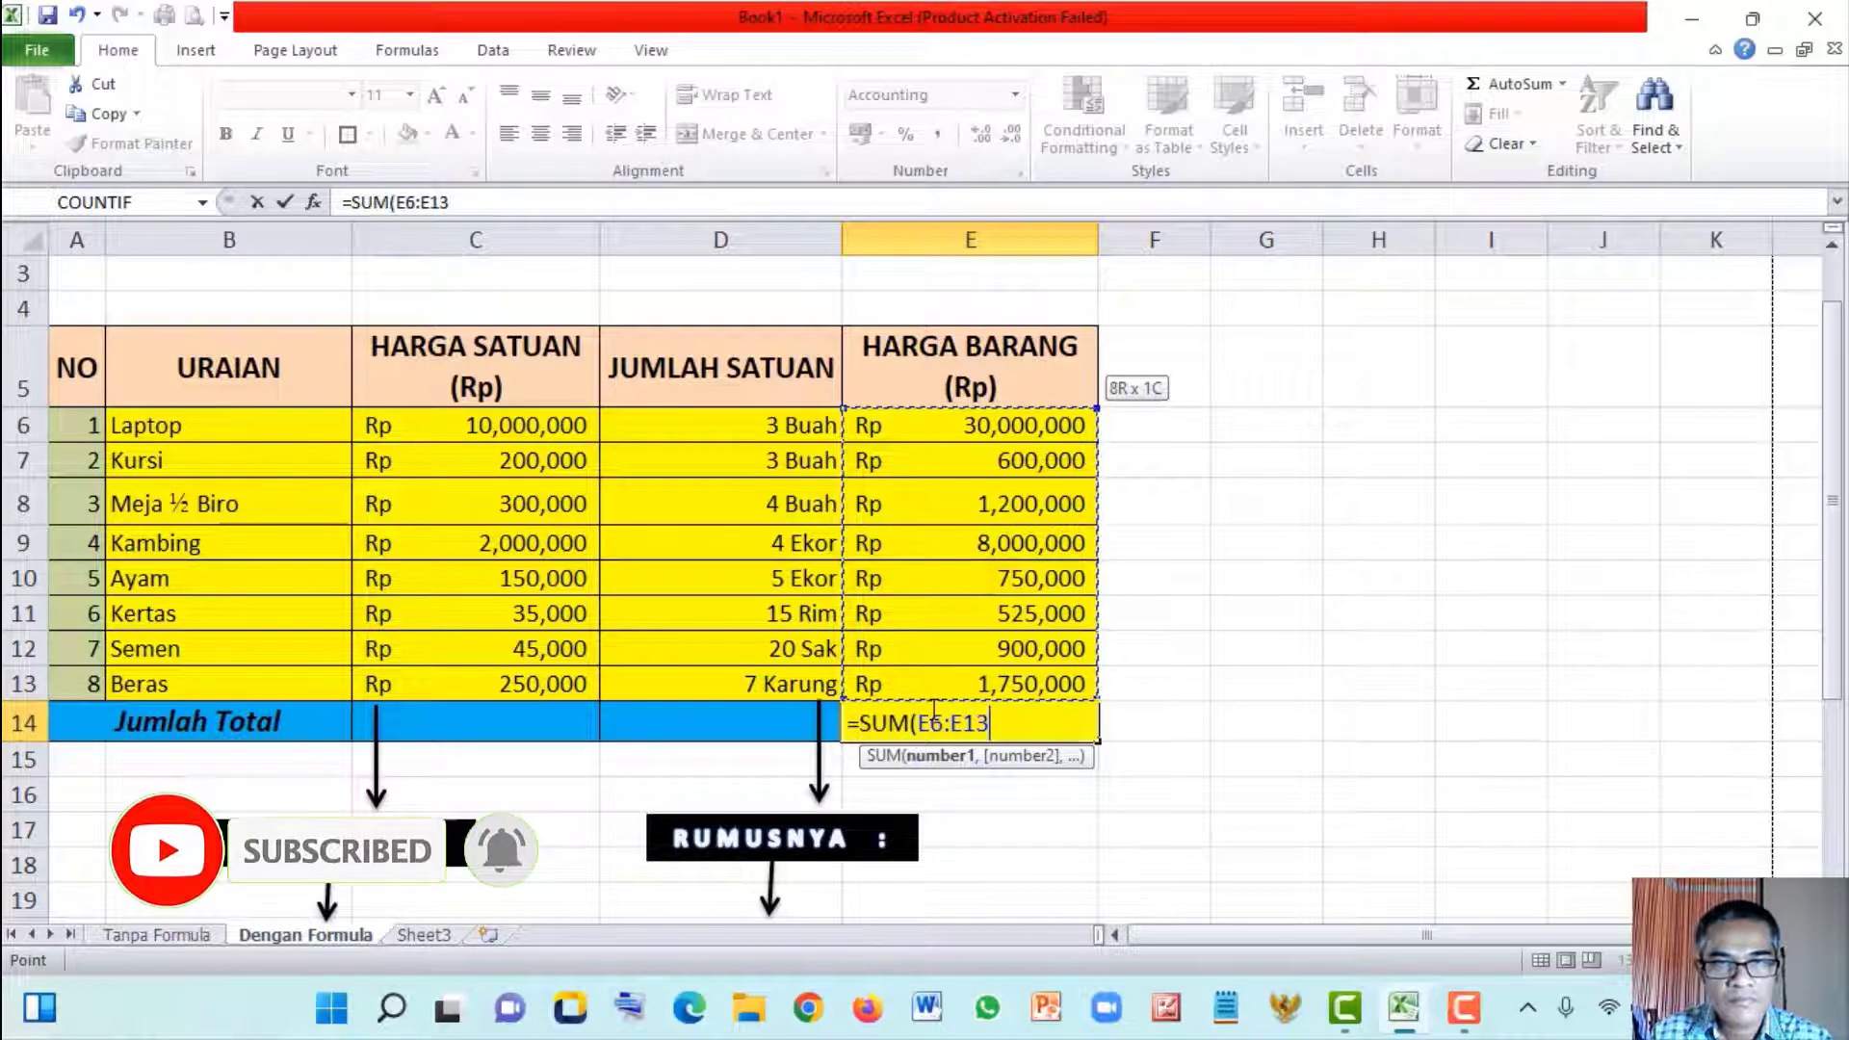
pyautogui.write(')')
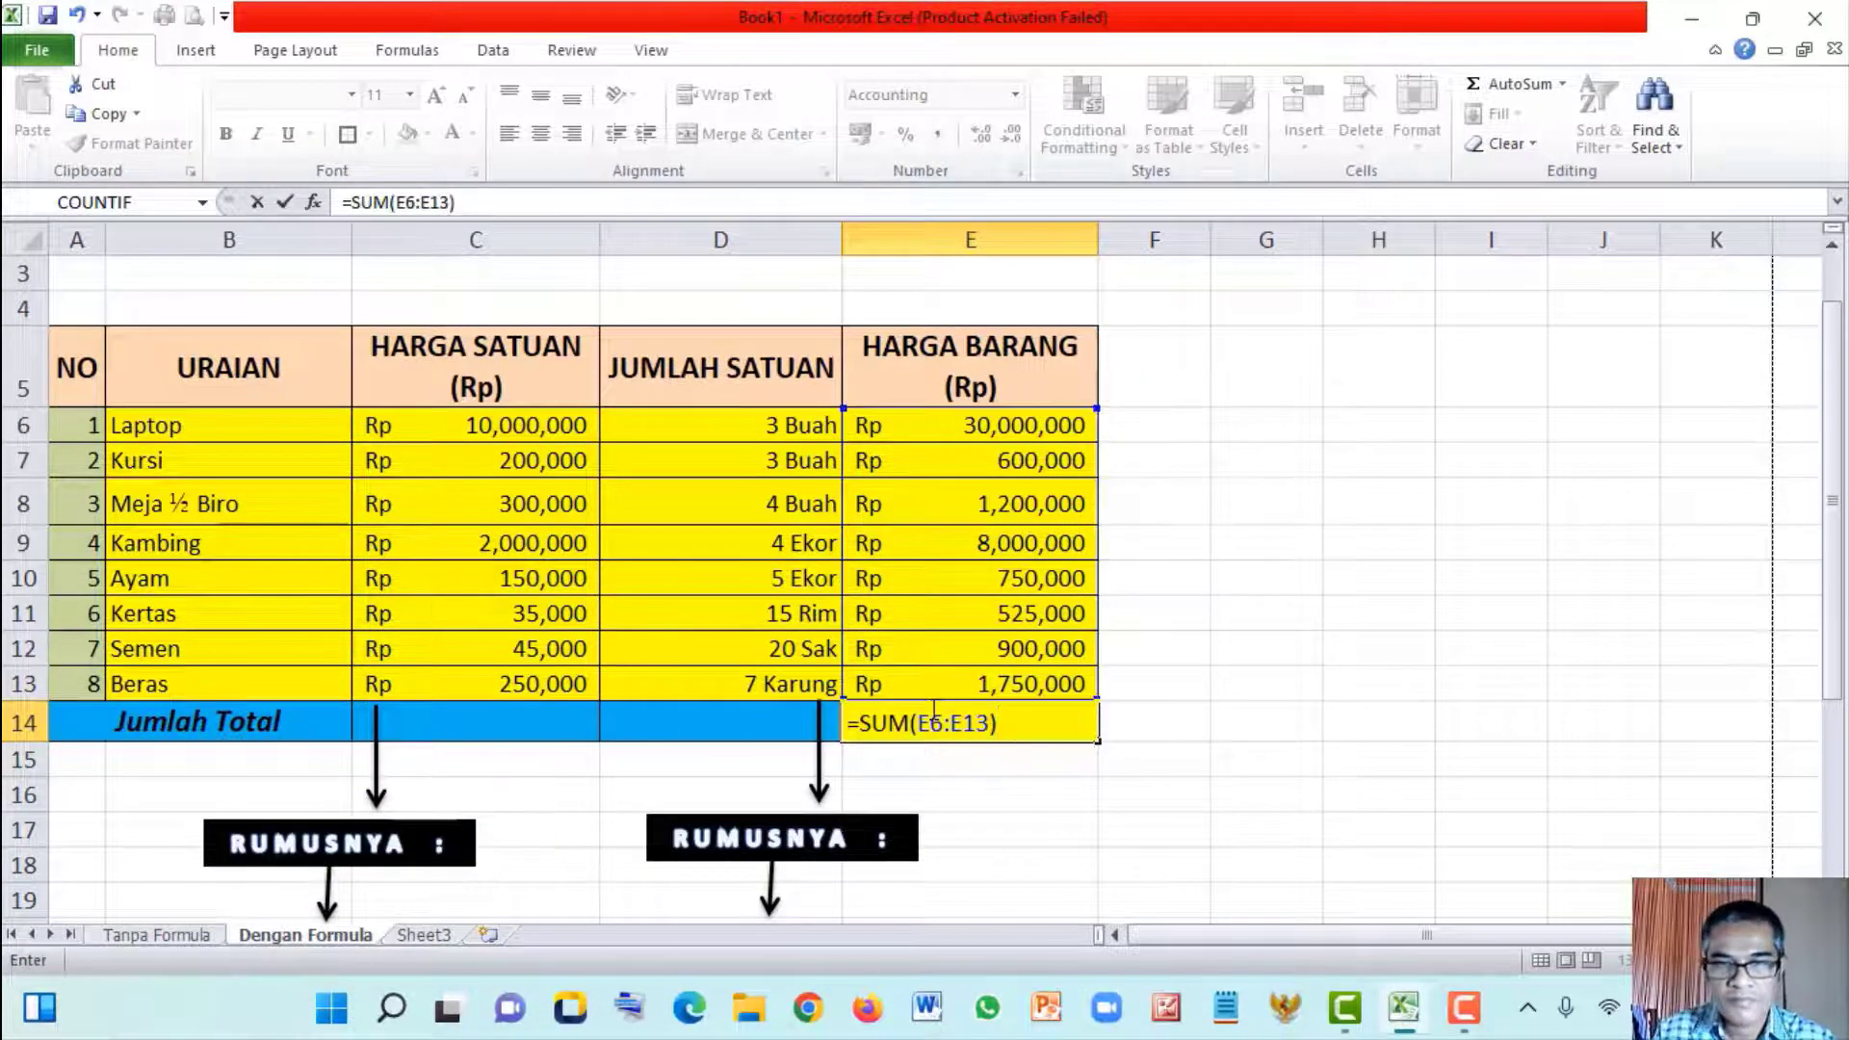
pyautogui.press('Return')
# Format the Jumlah Total amount in E14 as bold italic with the same blue fill as the rest of its row
pyautogui.click(985, 723)
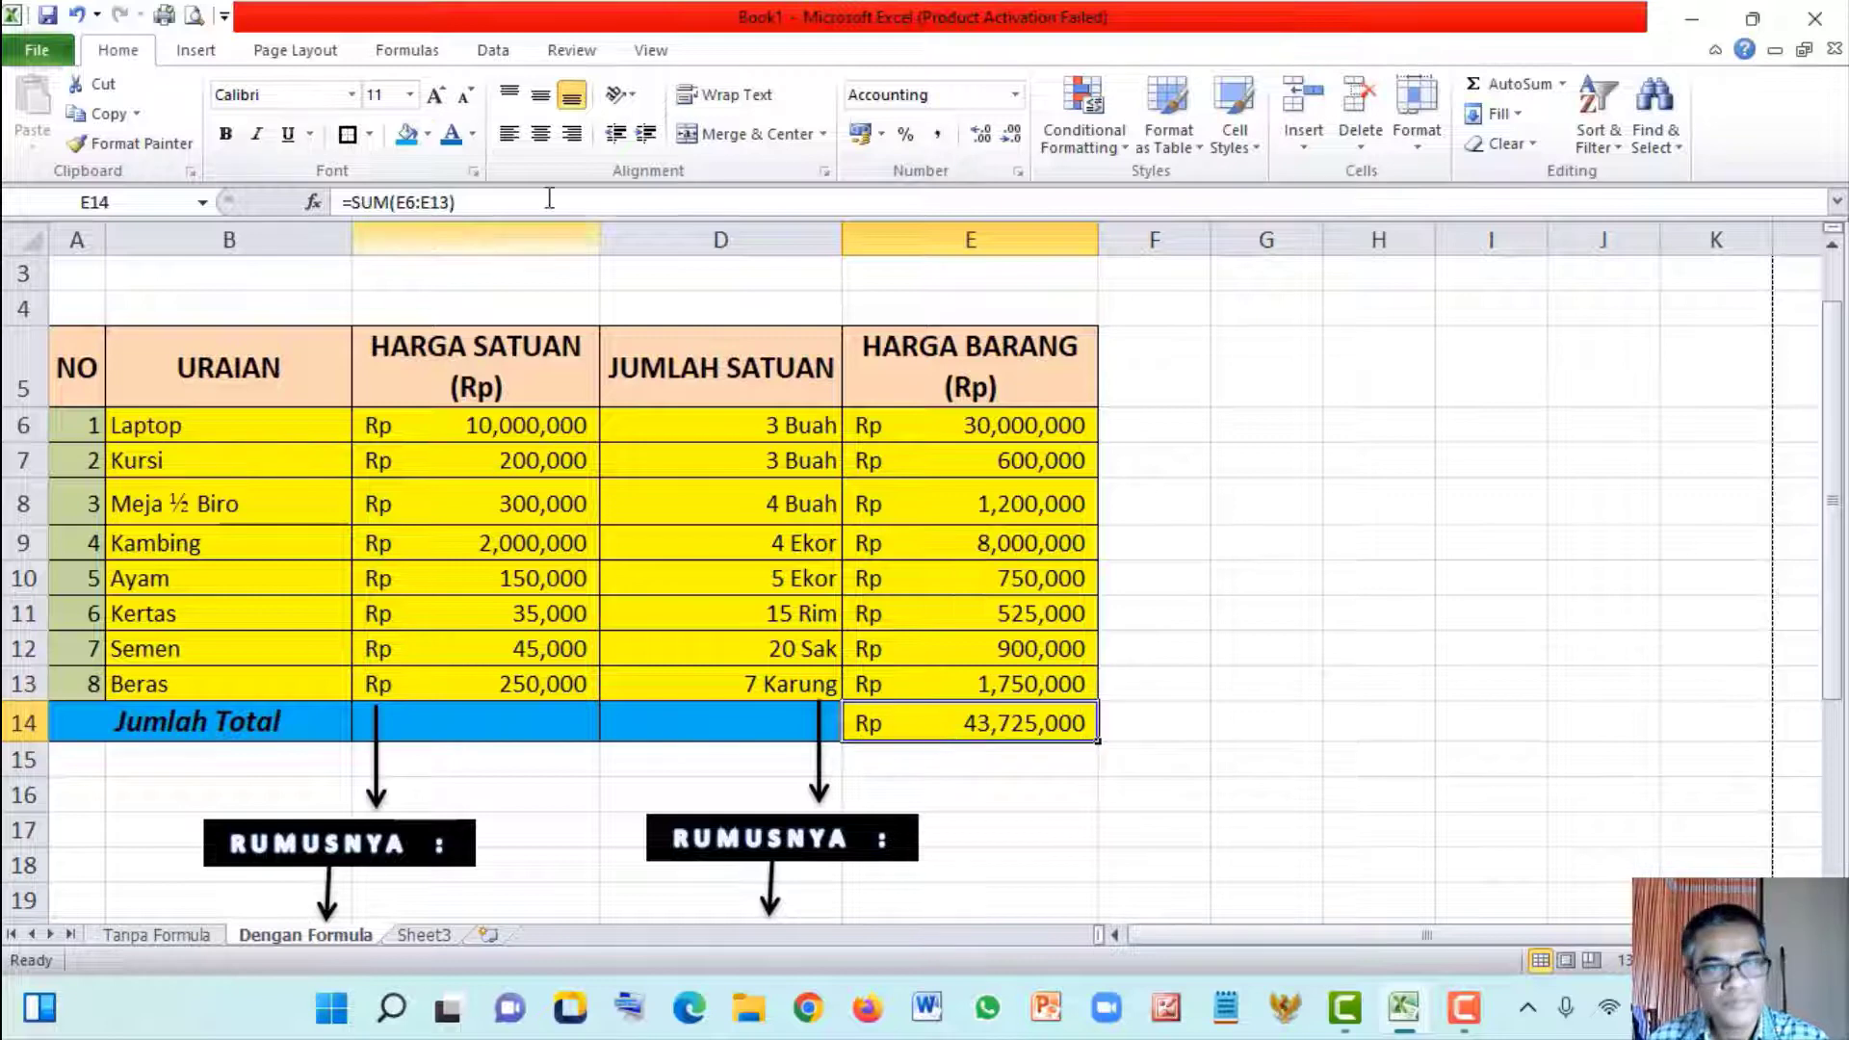
pyautogui.click(226, 135)
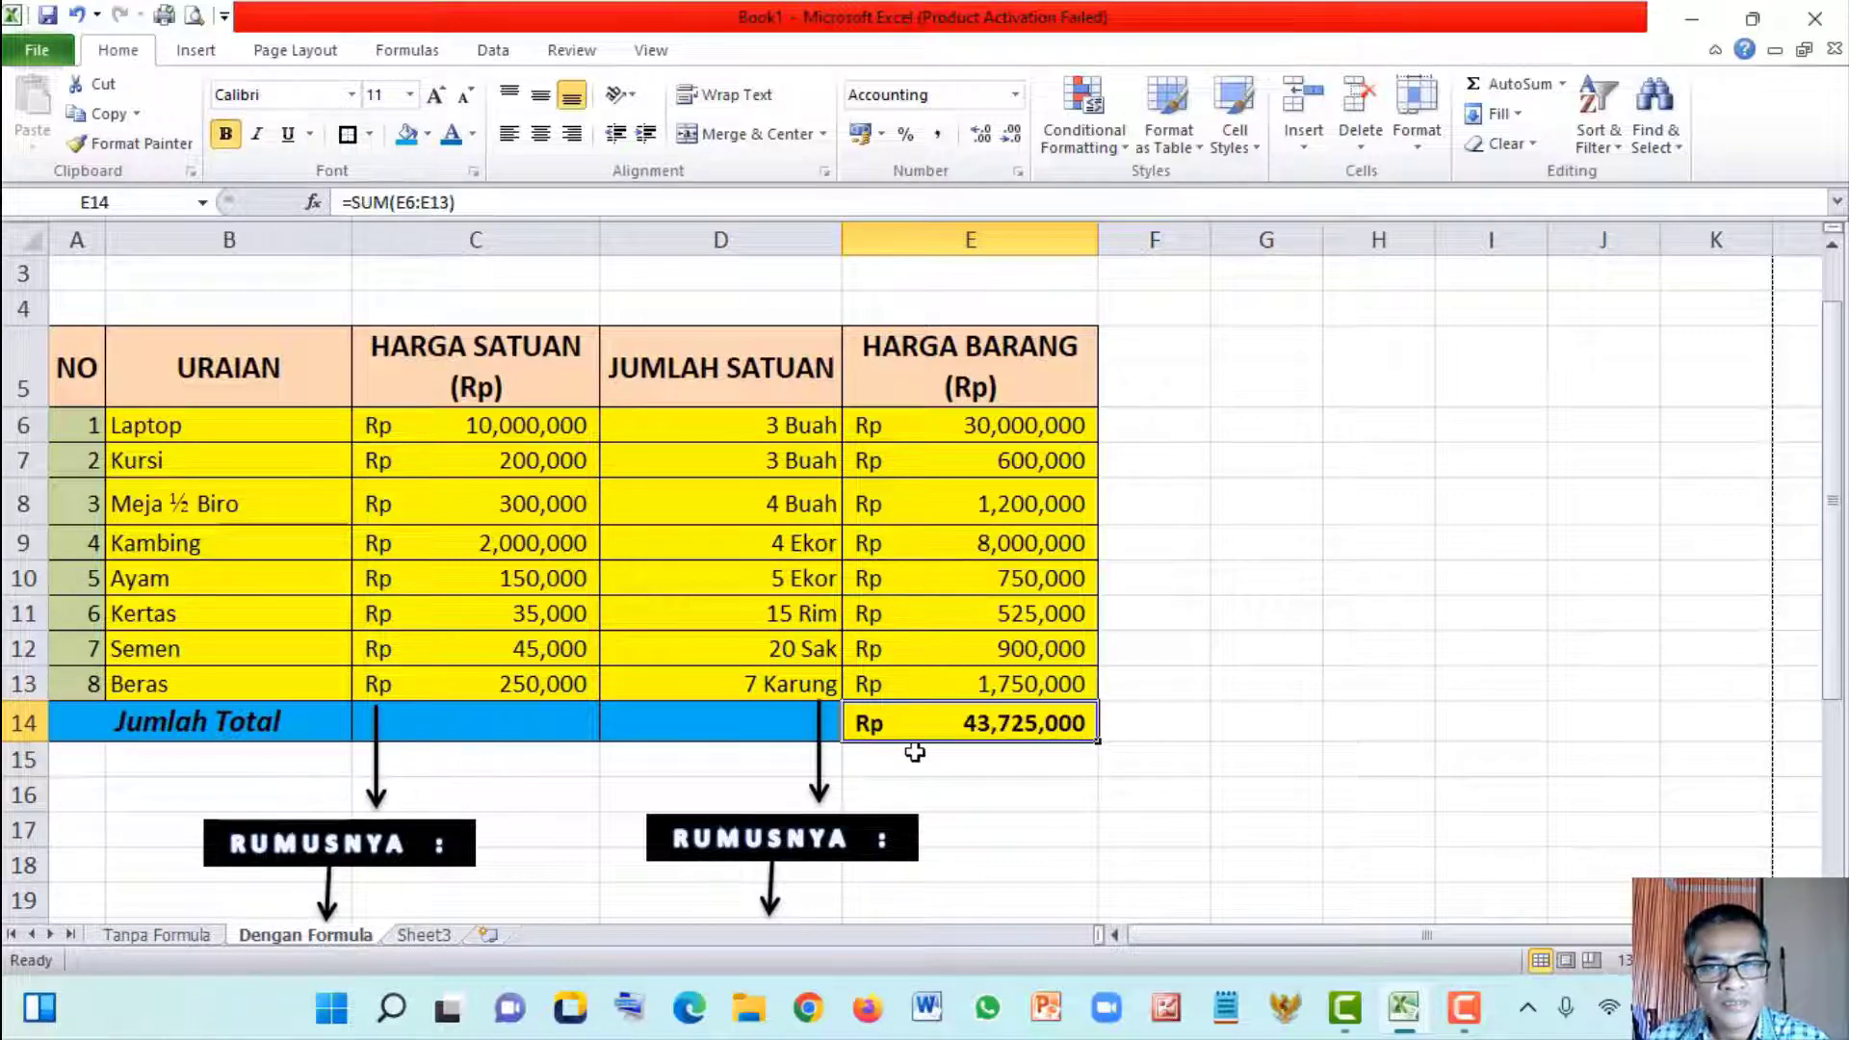
pyautogui.click(256, 134)
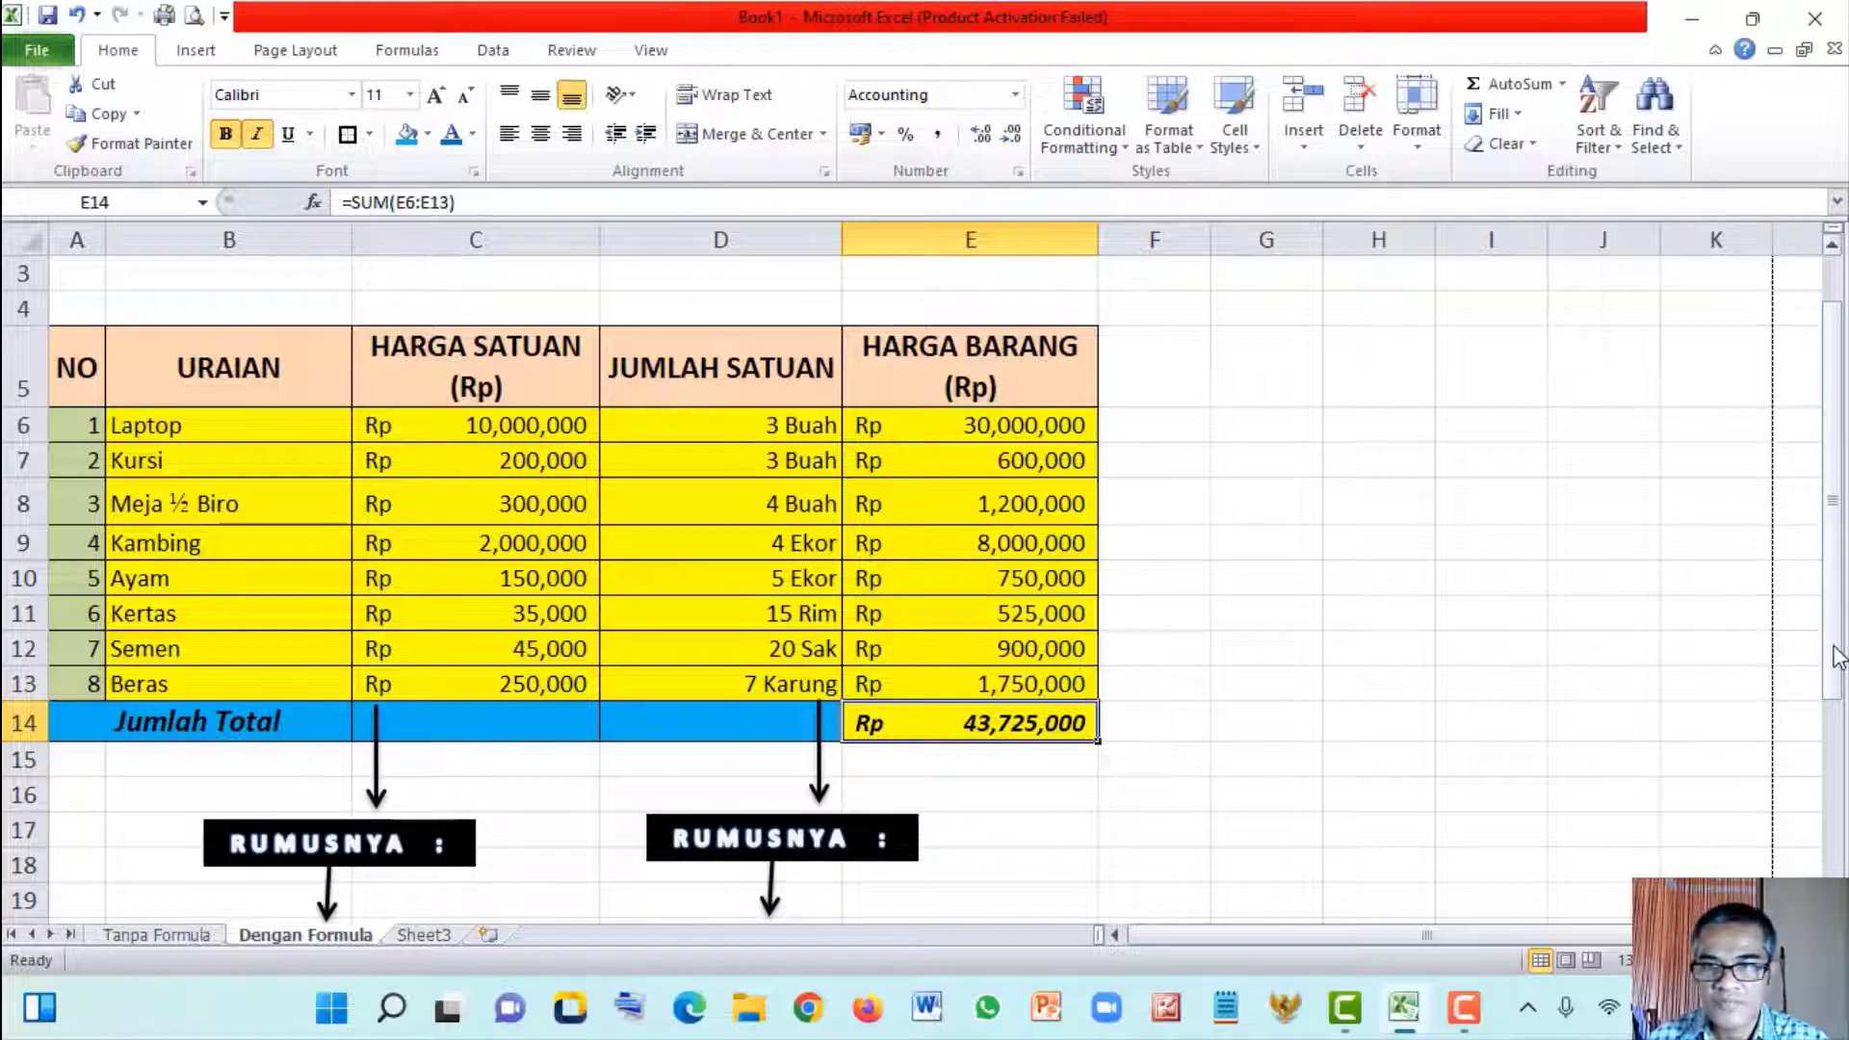
pyautogui.moveTo(1834, 650); pyautogui.dragTo(1835, 711)
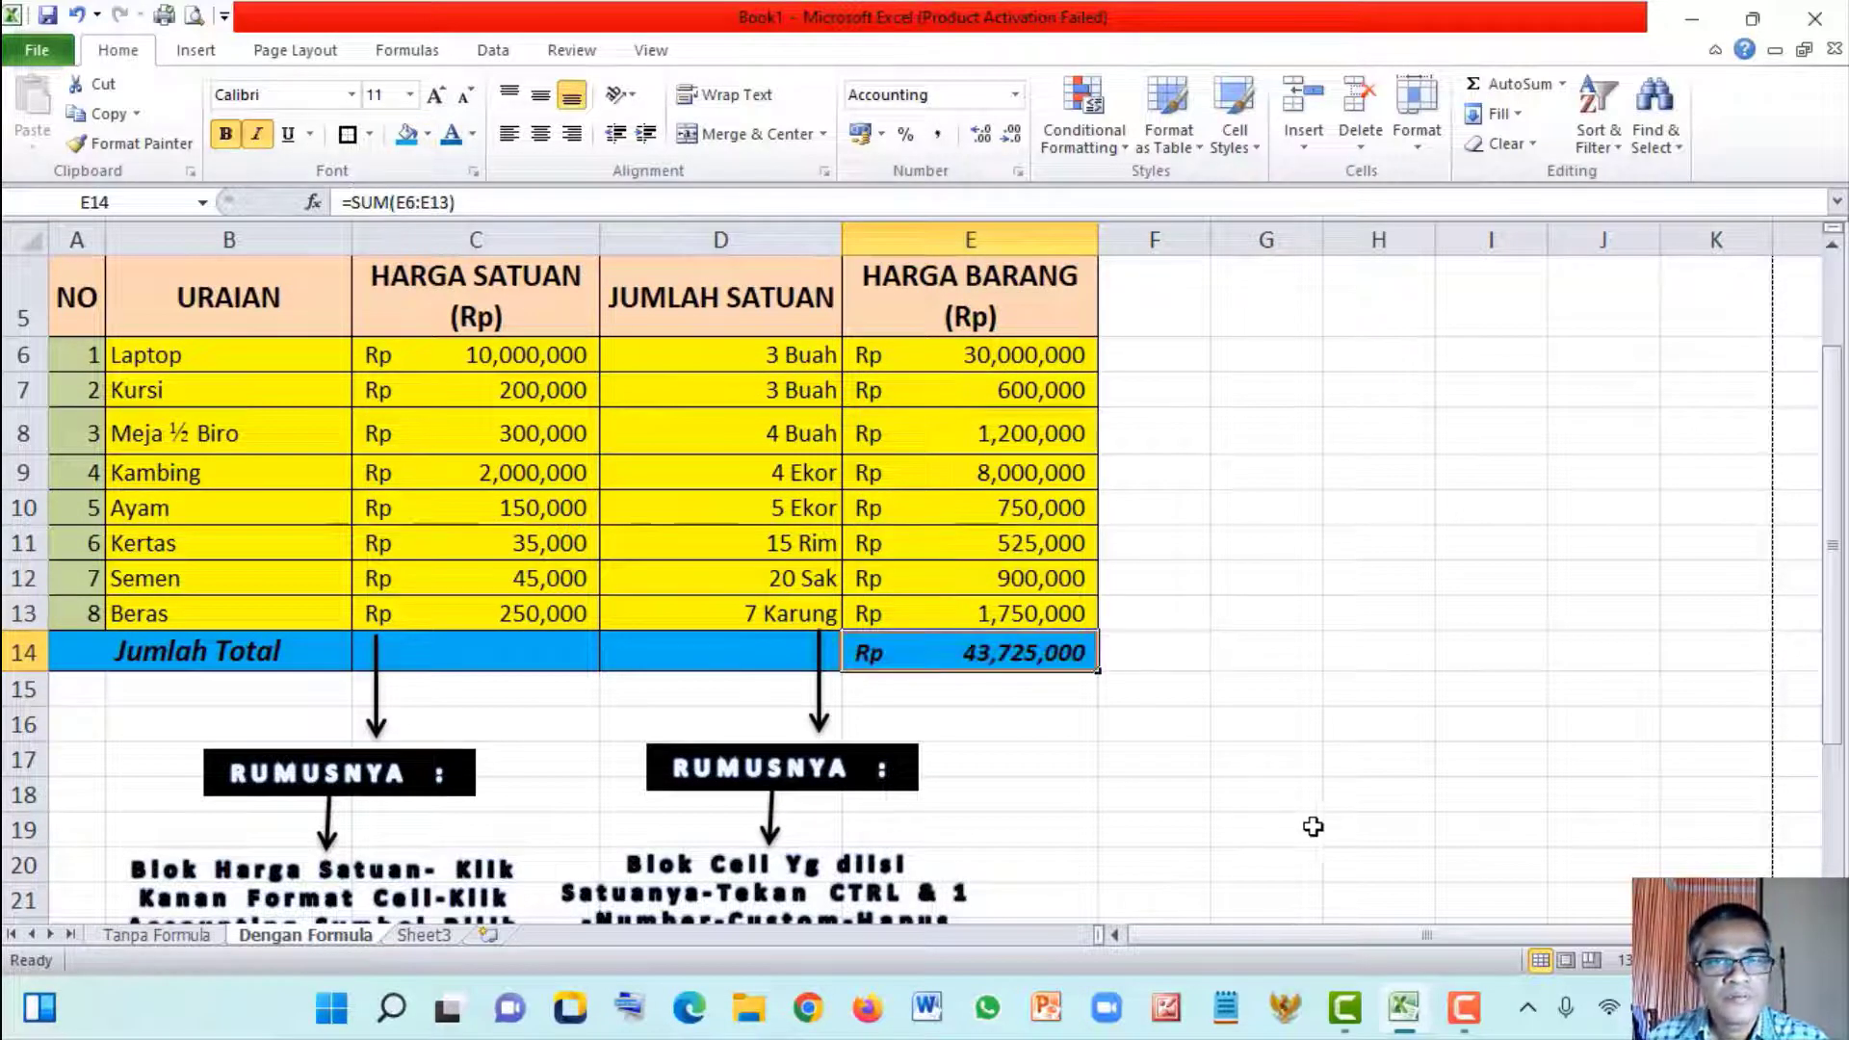
pyautogui.moveTo(1281, 761); pyautogui.dragTo(1281, 724)
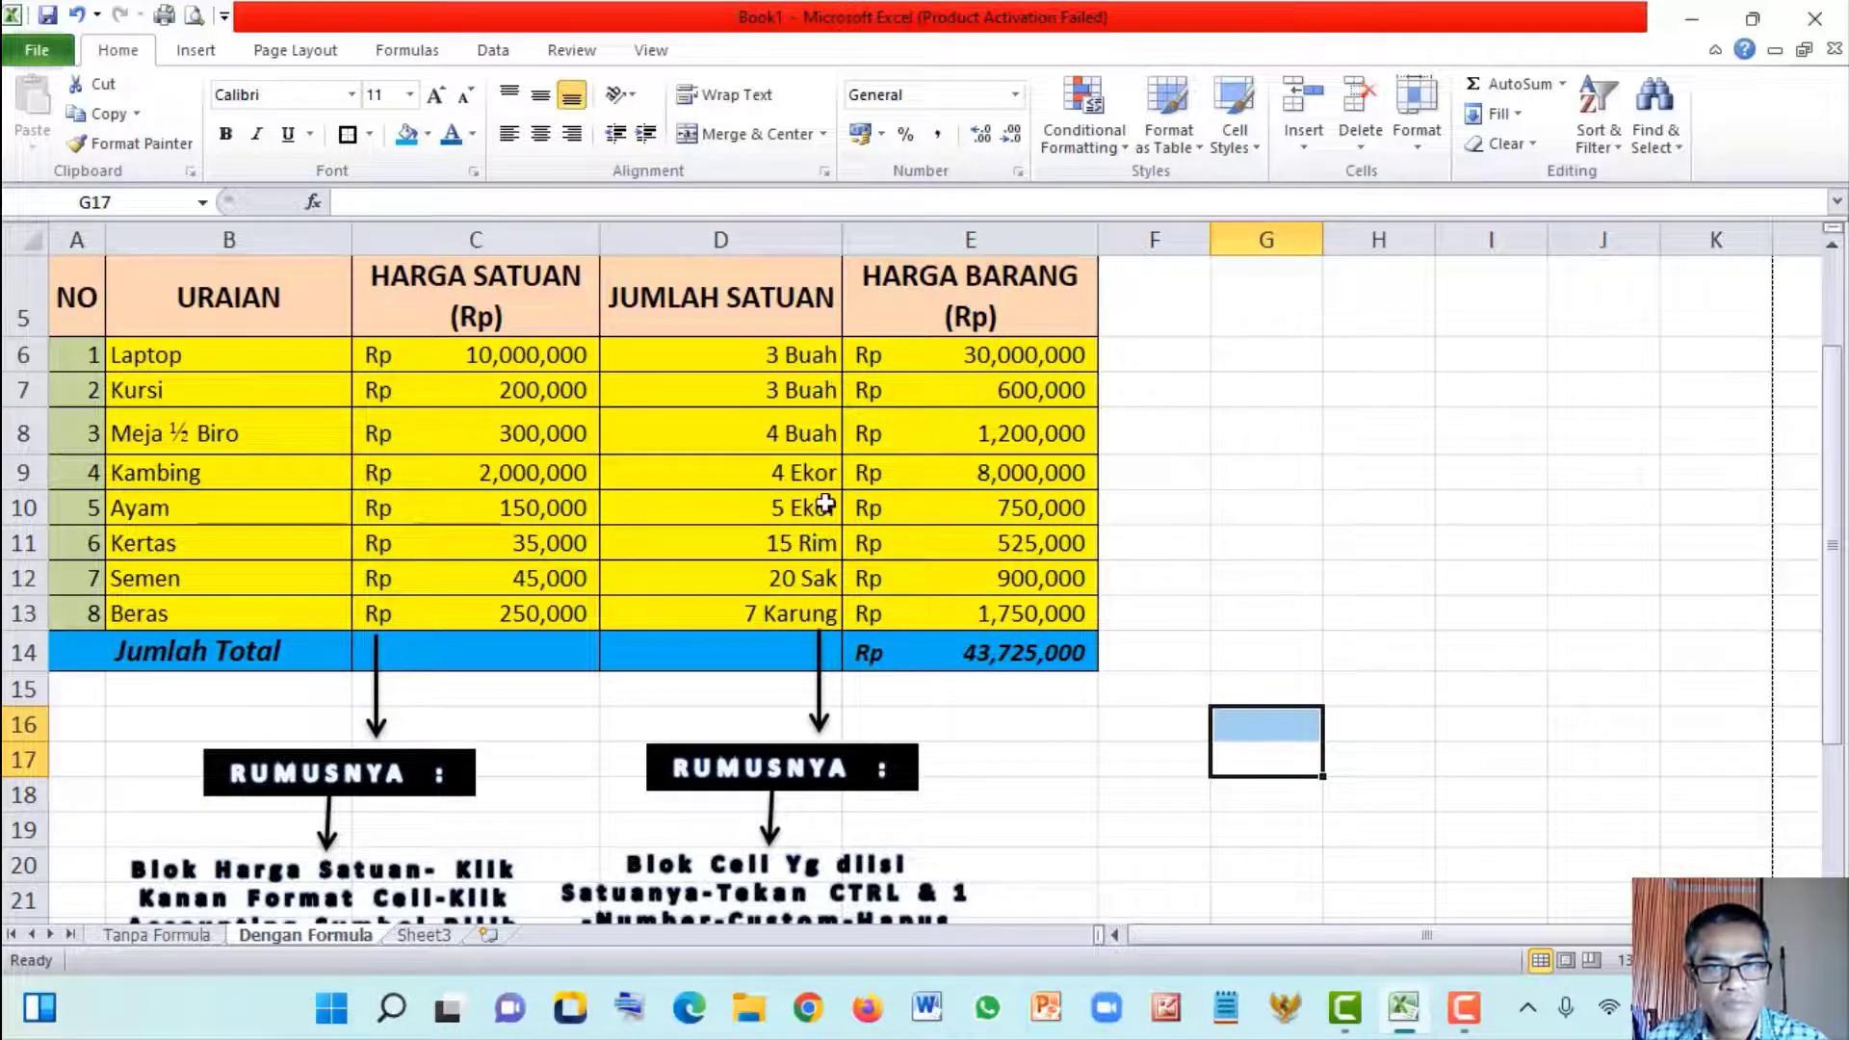
# On the Tanpa Formula sheet, replace the Laptop's JUMLAH value in D2 with the text "2 Unit"
pyautogui.scroll(-1, 725, 672)
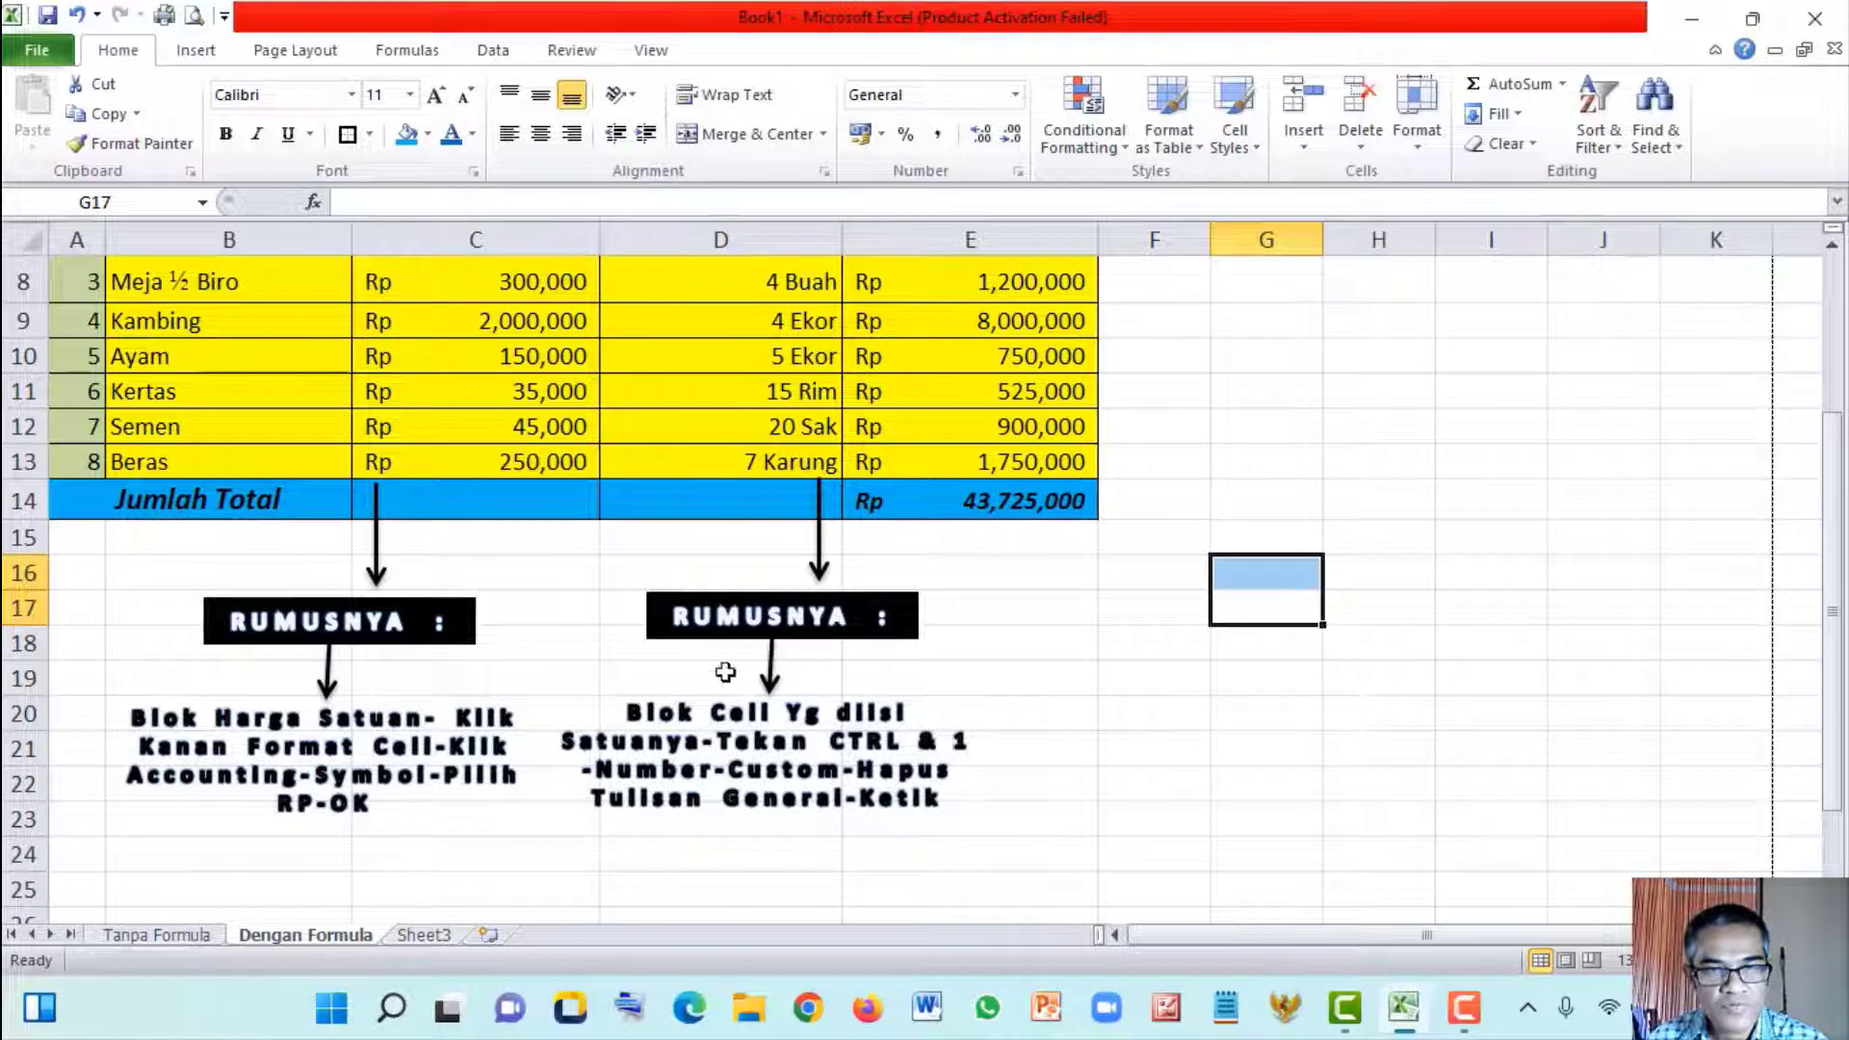
pyautogui.scroll(2, 831, 584)
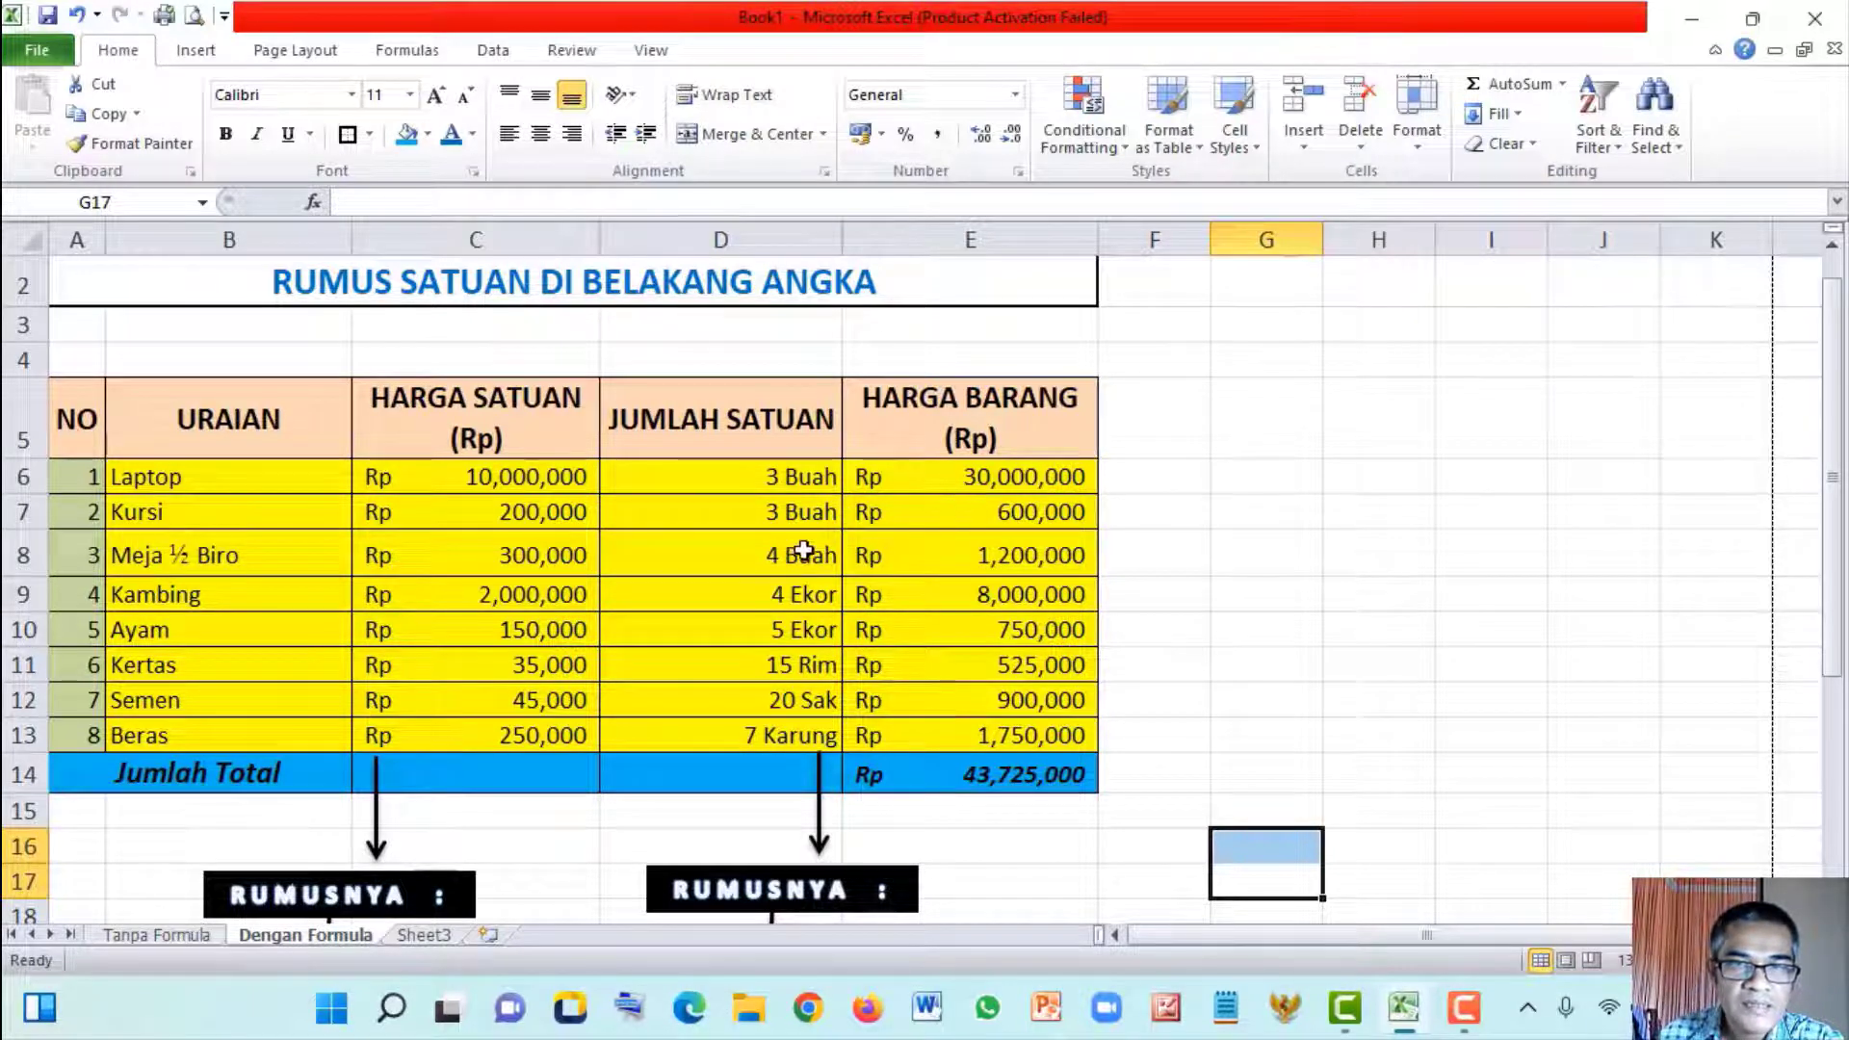
pyautogui.click(156, 934)
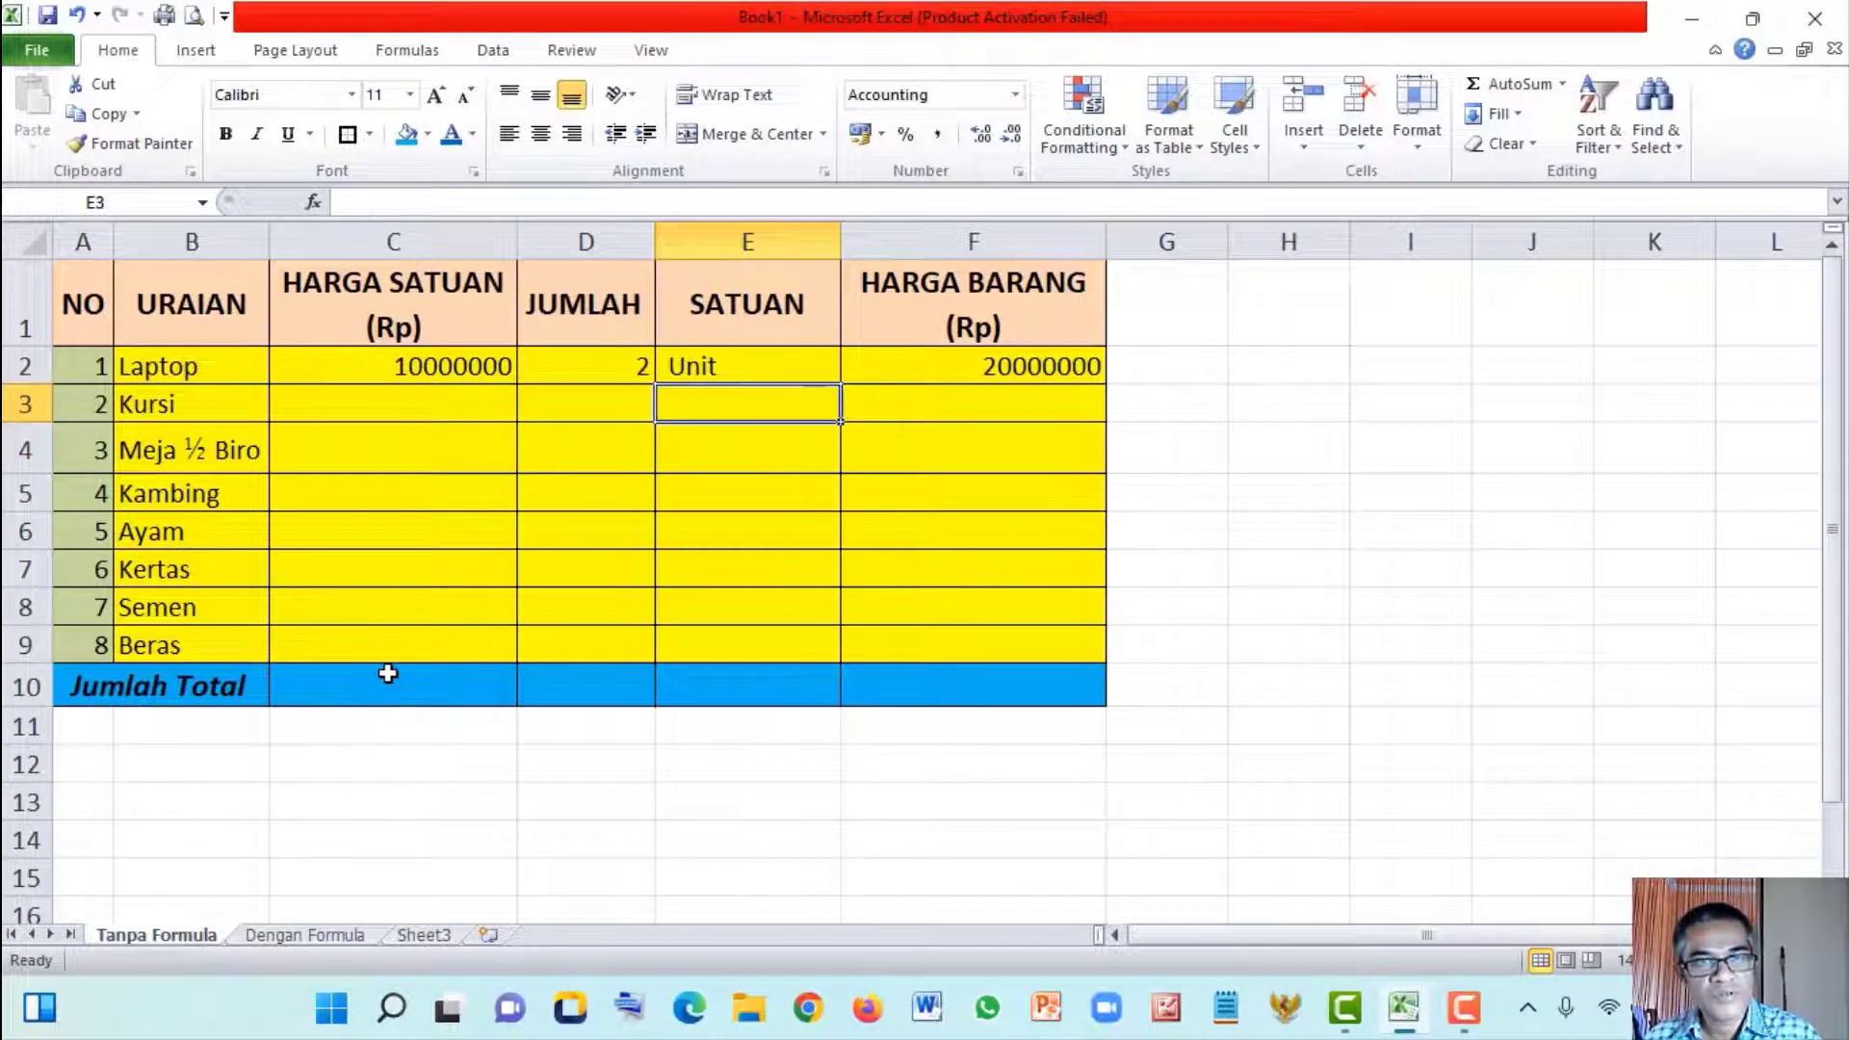
pyautogui.click(607, 447)
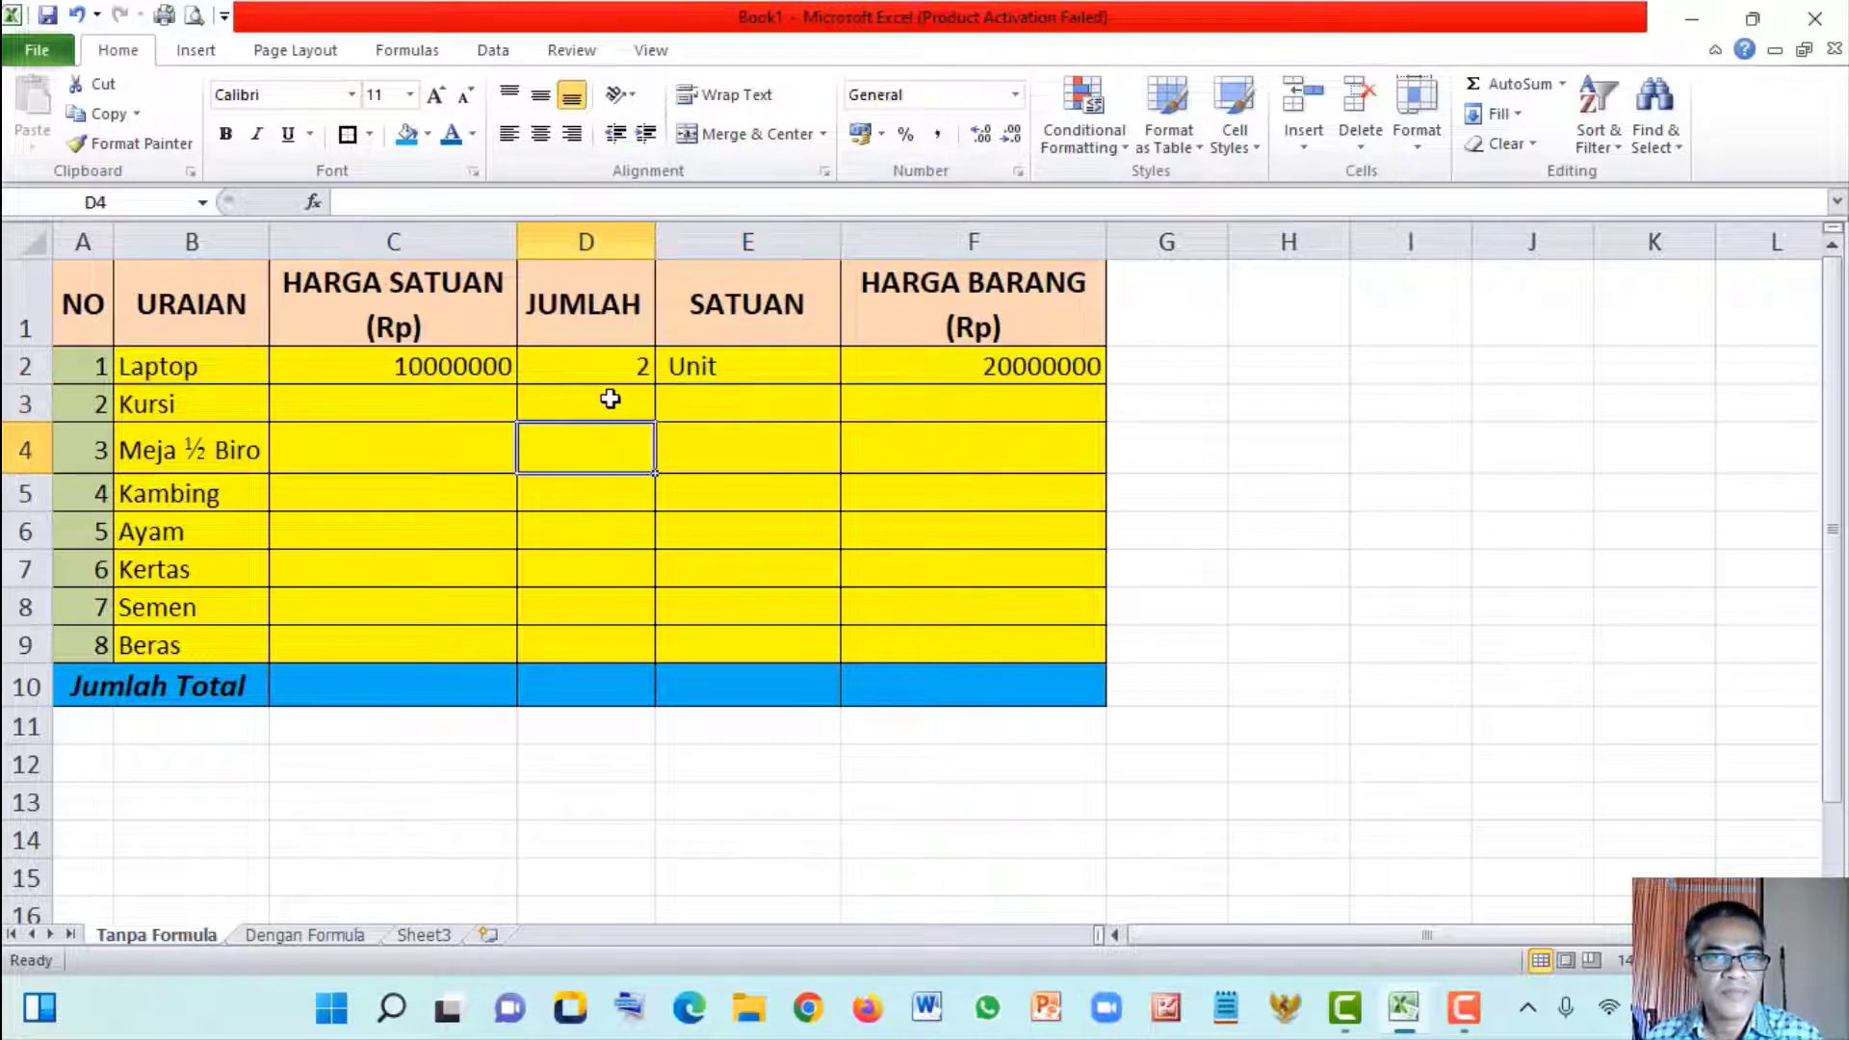
pyautogui.click(606, 401)
pyautogui.click(549, 361)
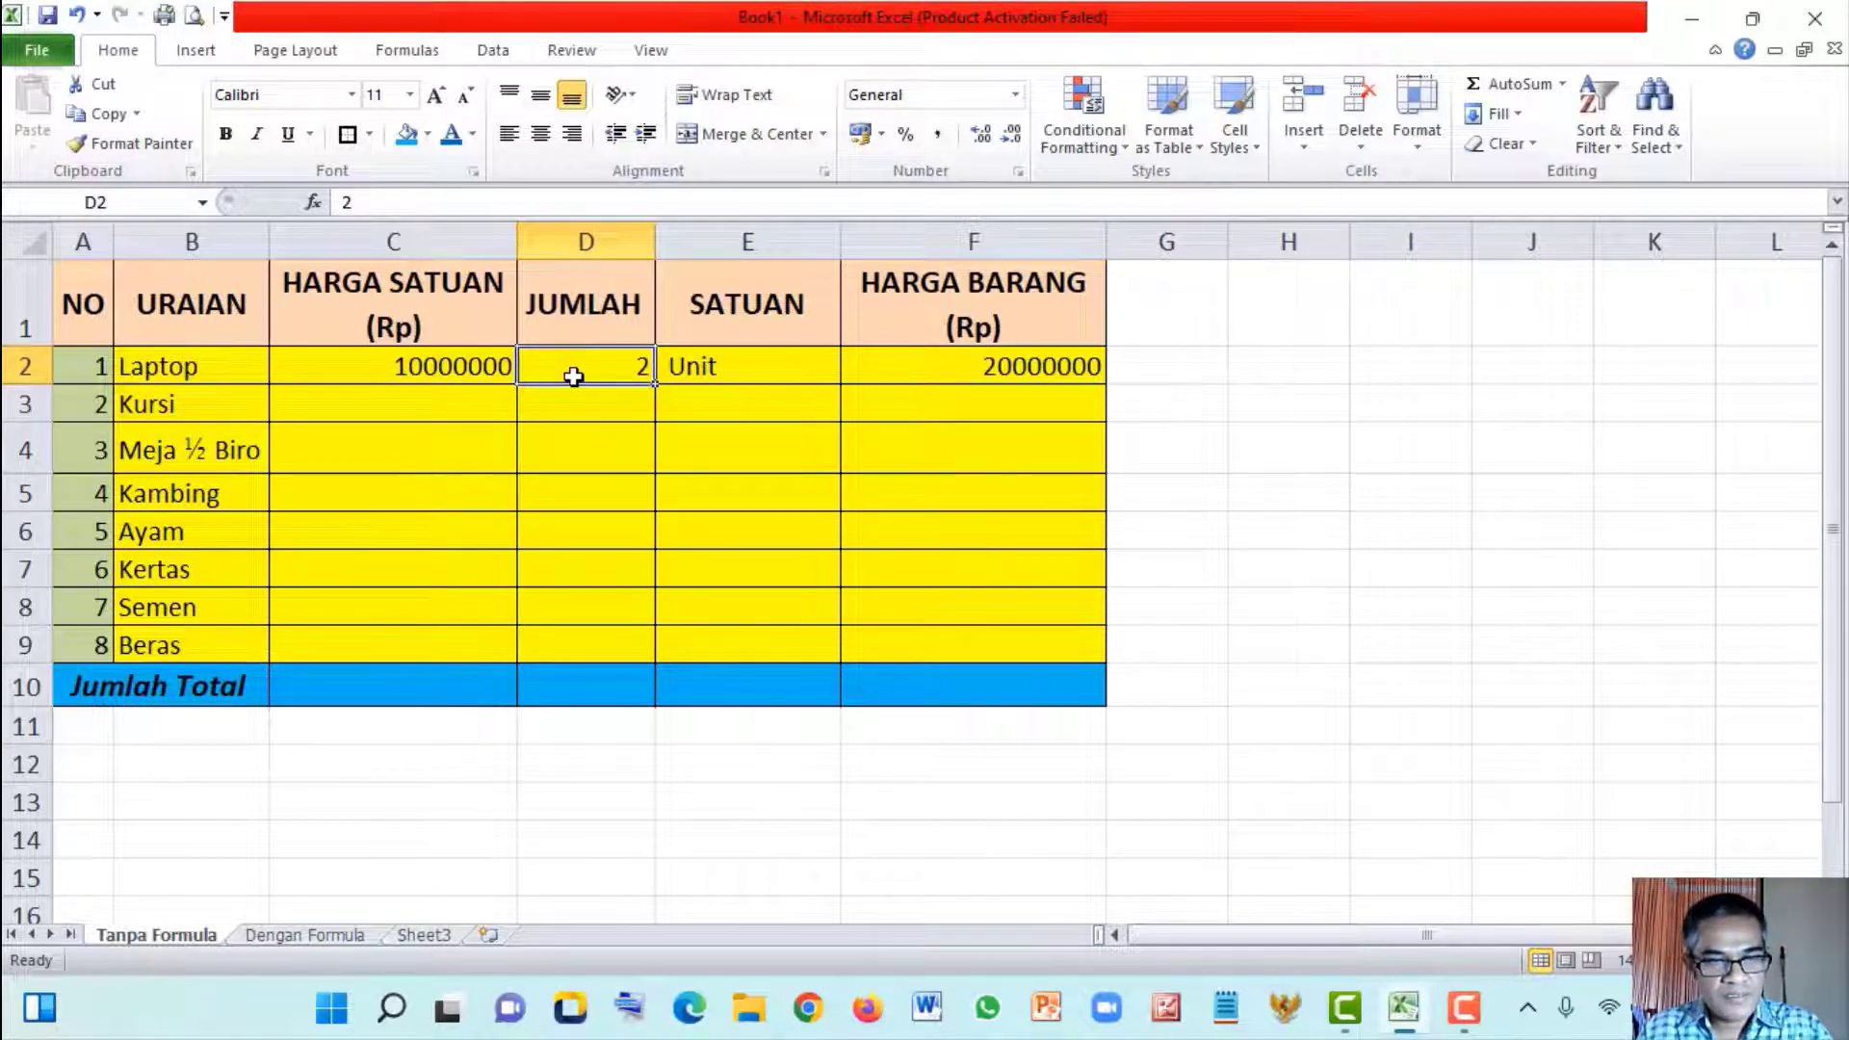
pyautogui.write('2')
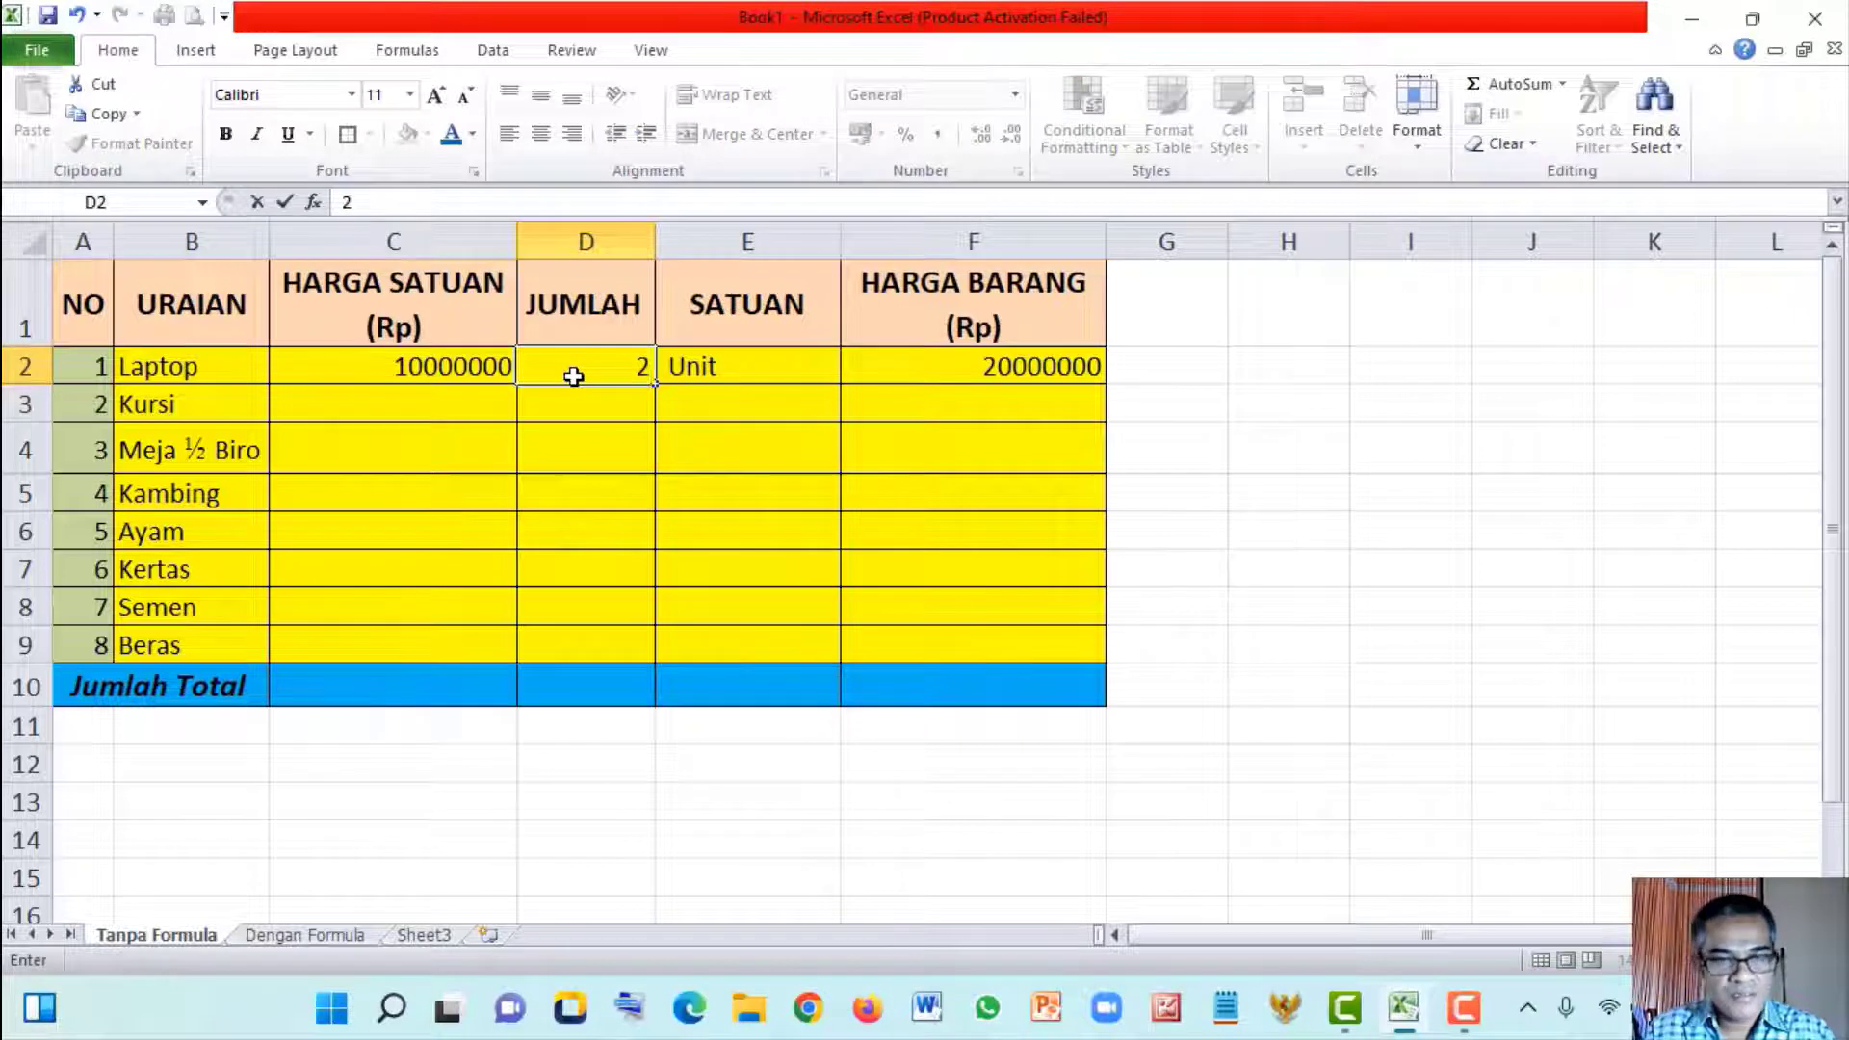
pyautogui.write(' Unit')
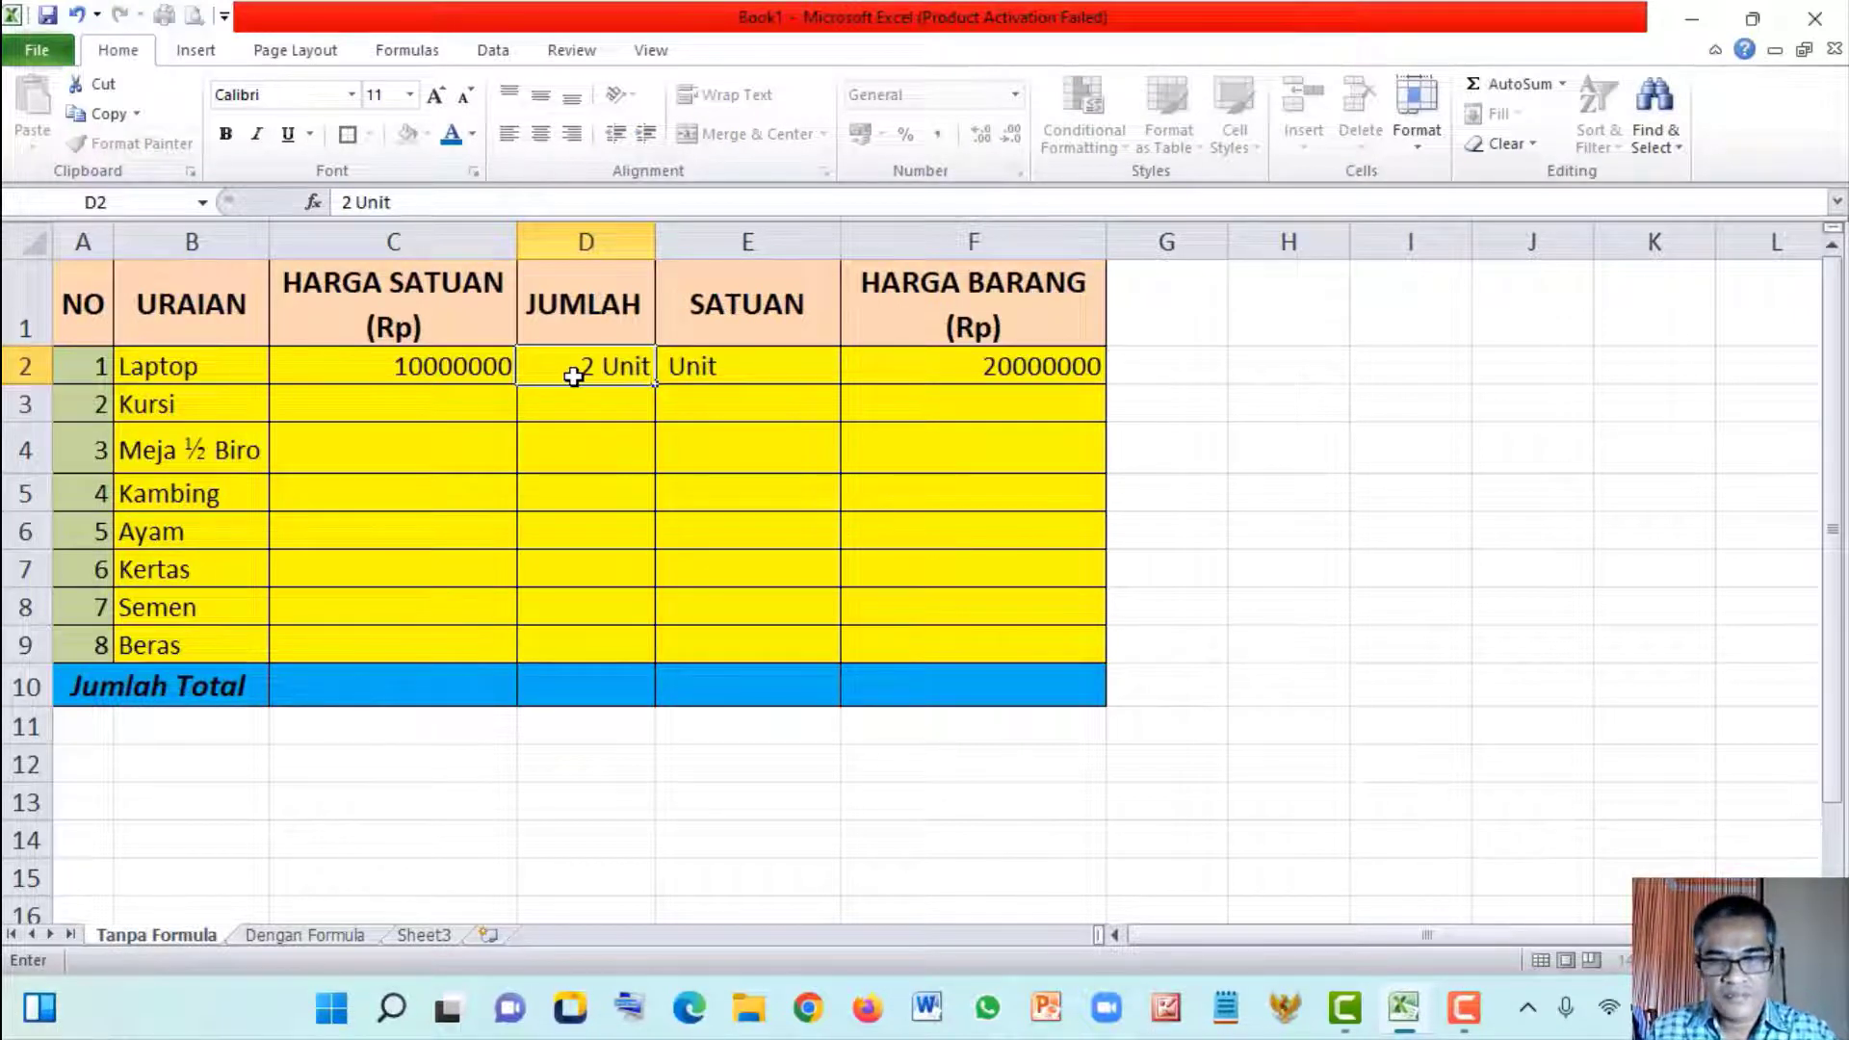
pyautogui.press('Return')
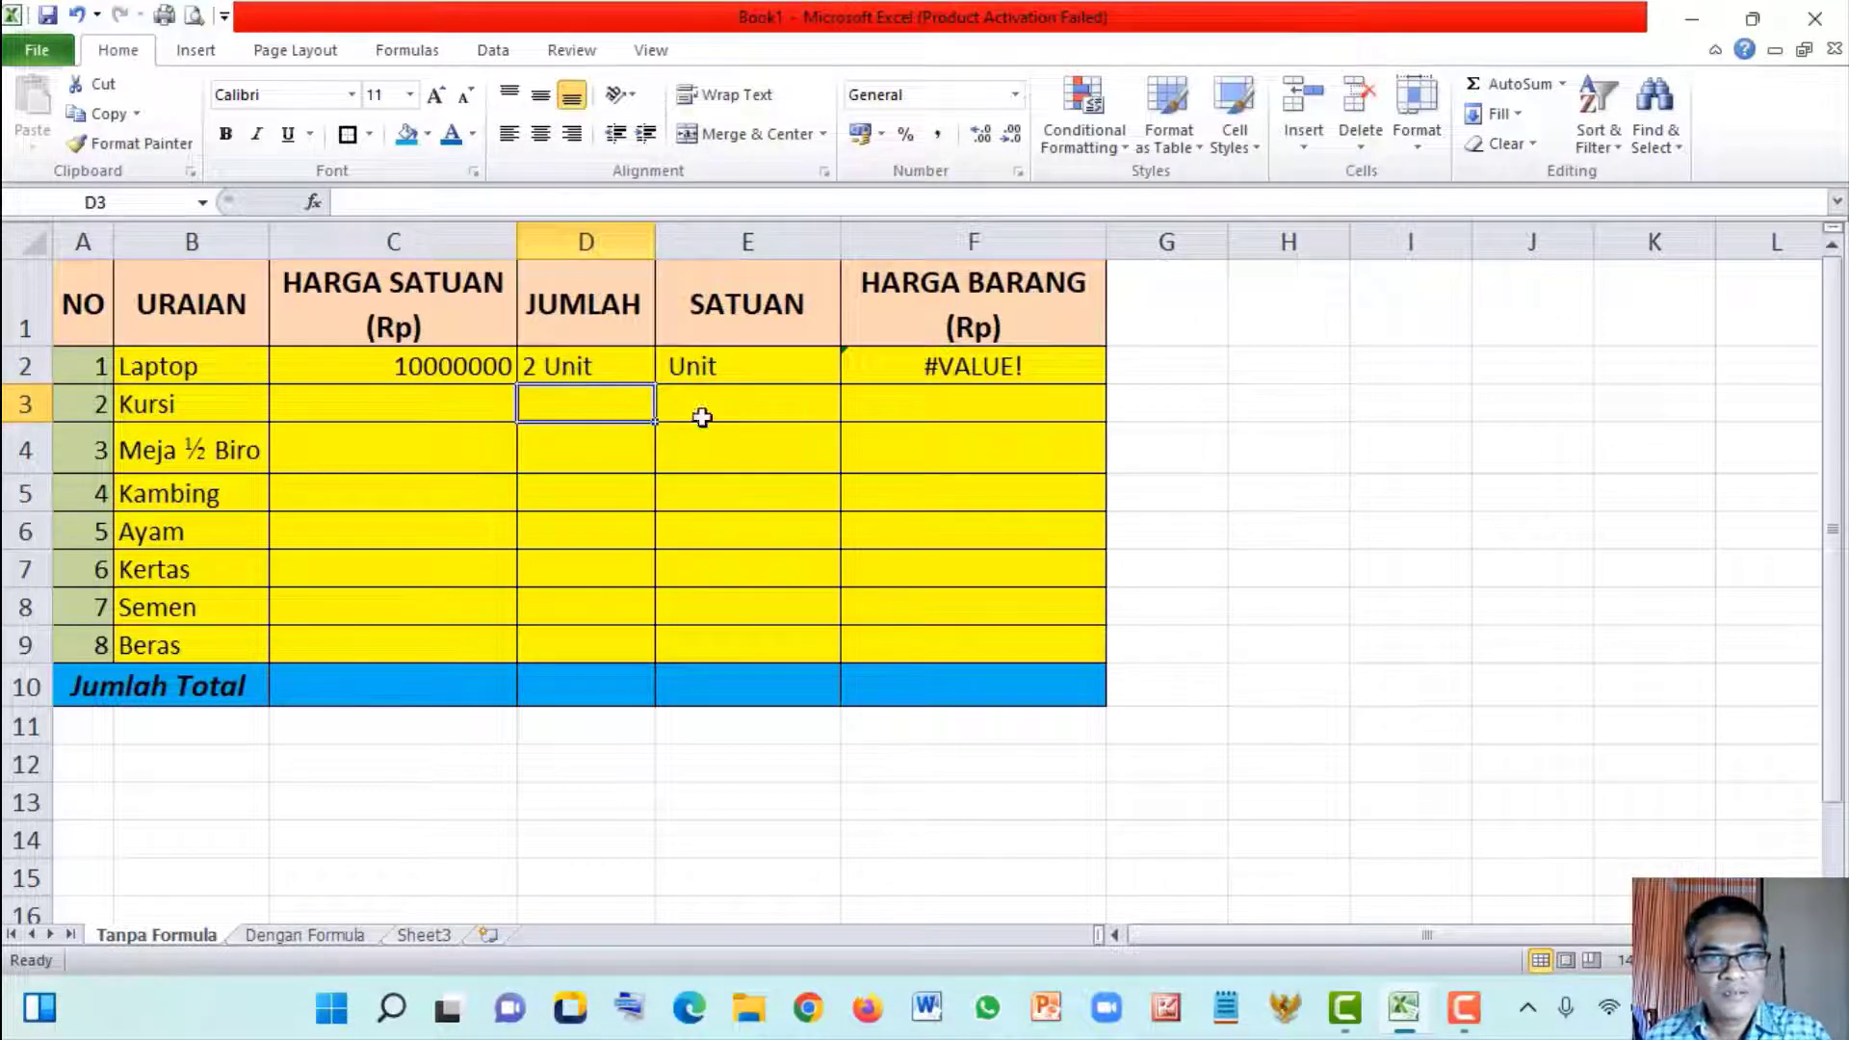
pyautogui.click(968, 365)
pyautogui.click(367, 372)
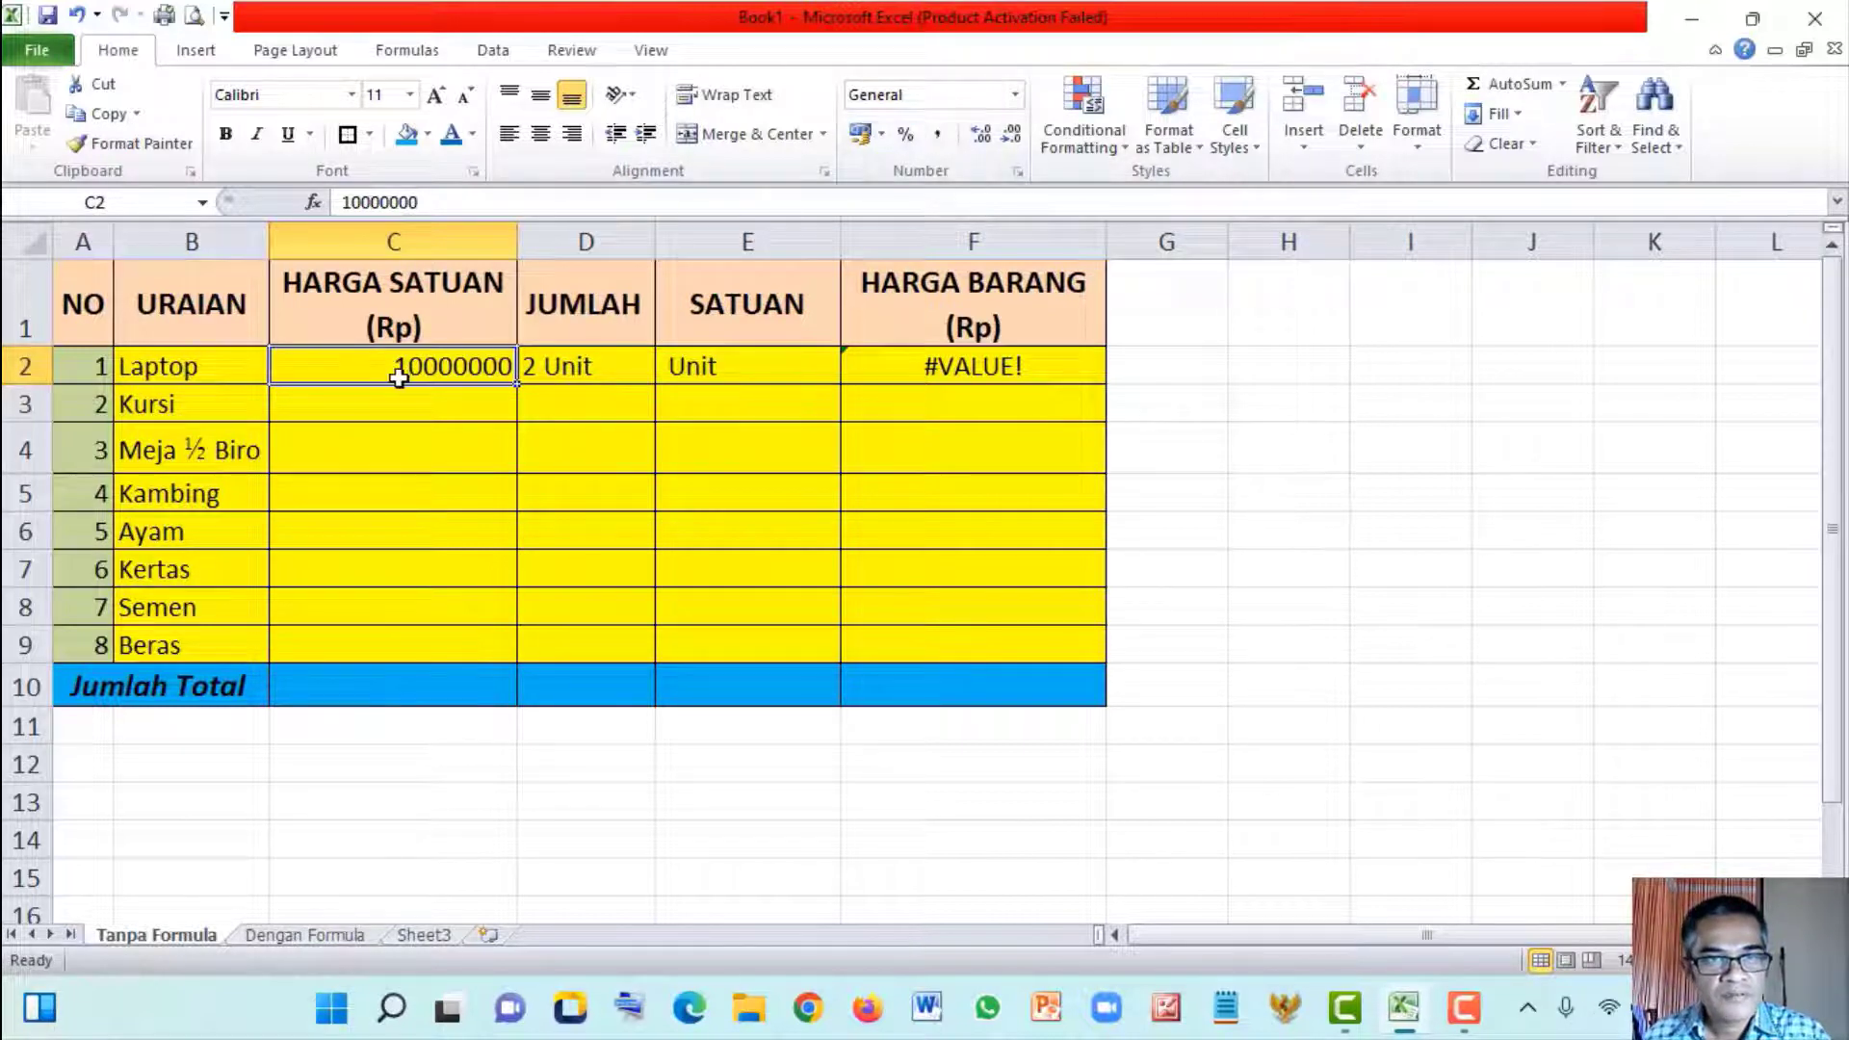
pyautogui.hotkey('ctrl', '1')
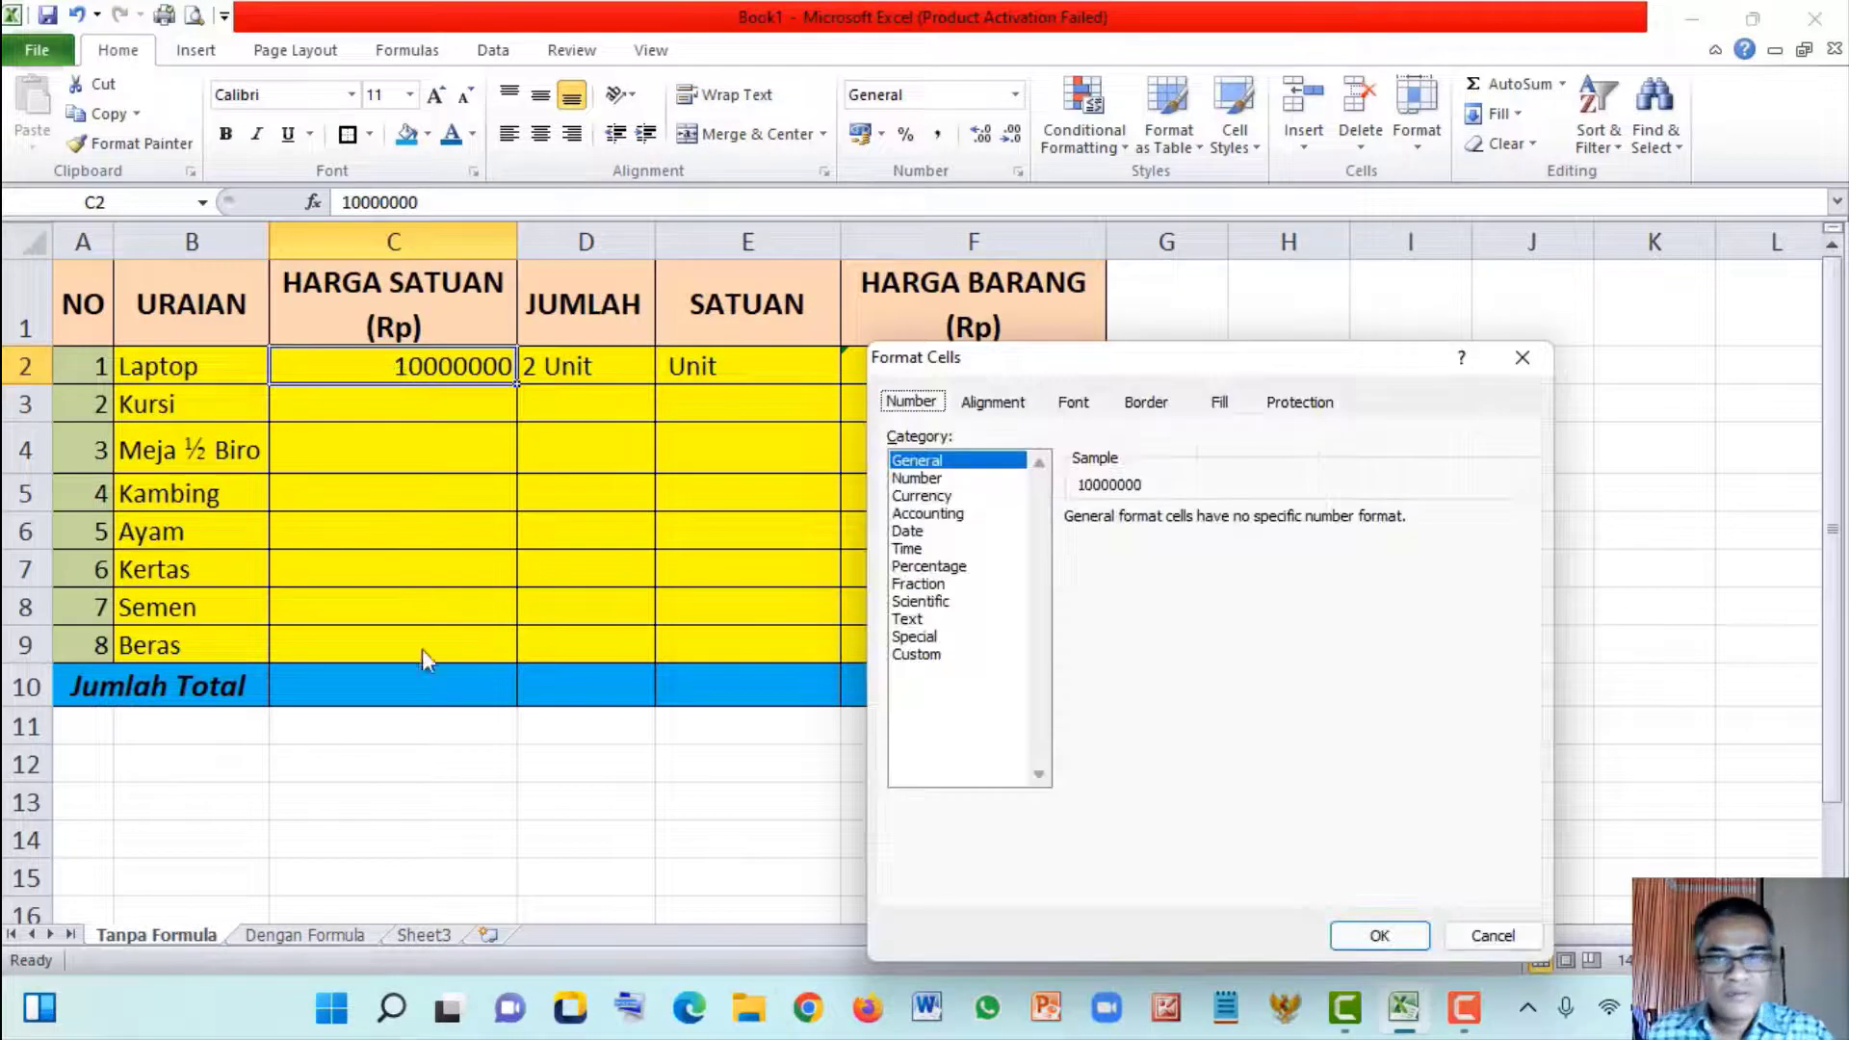
pyautogui.click(950, 515)
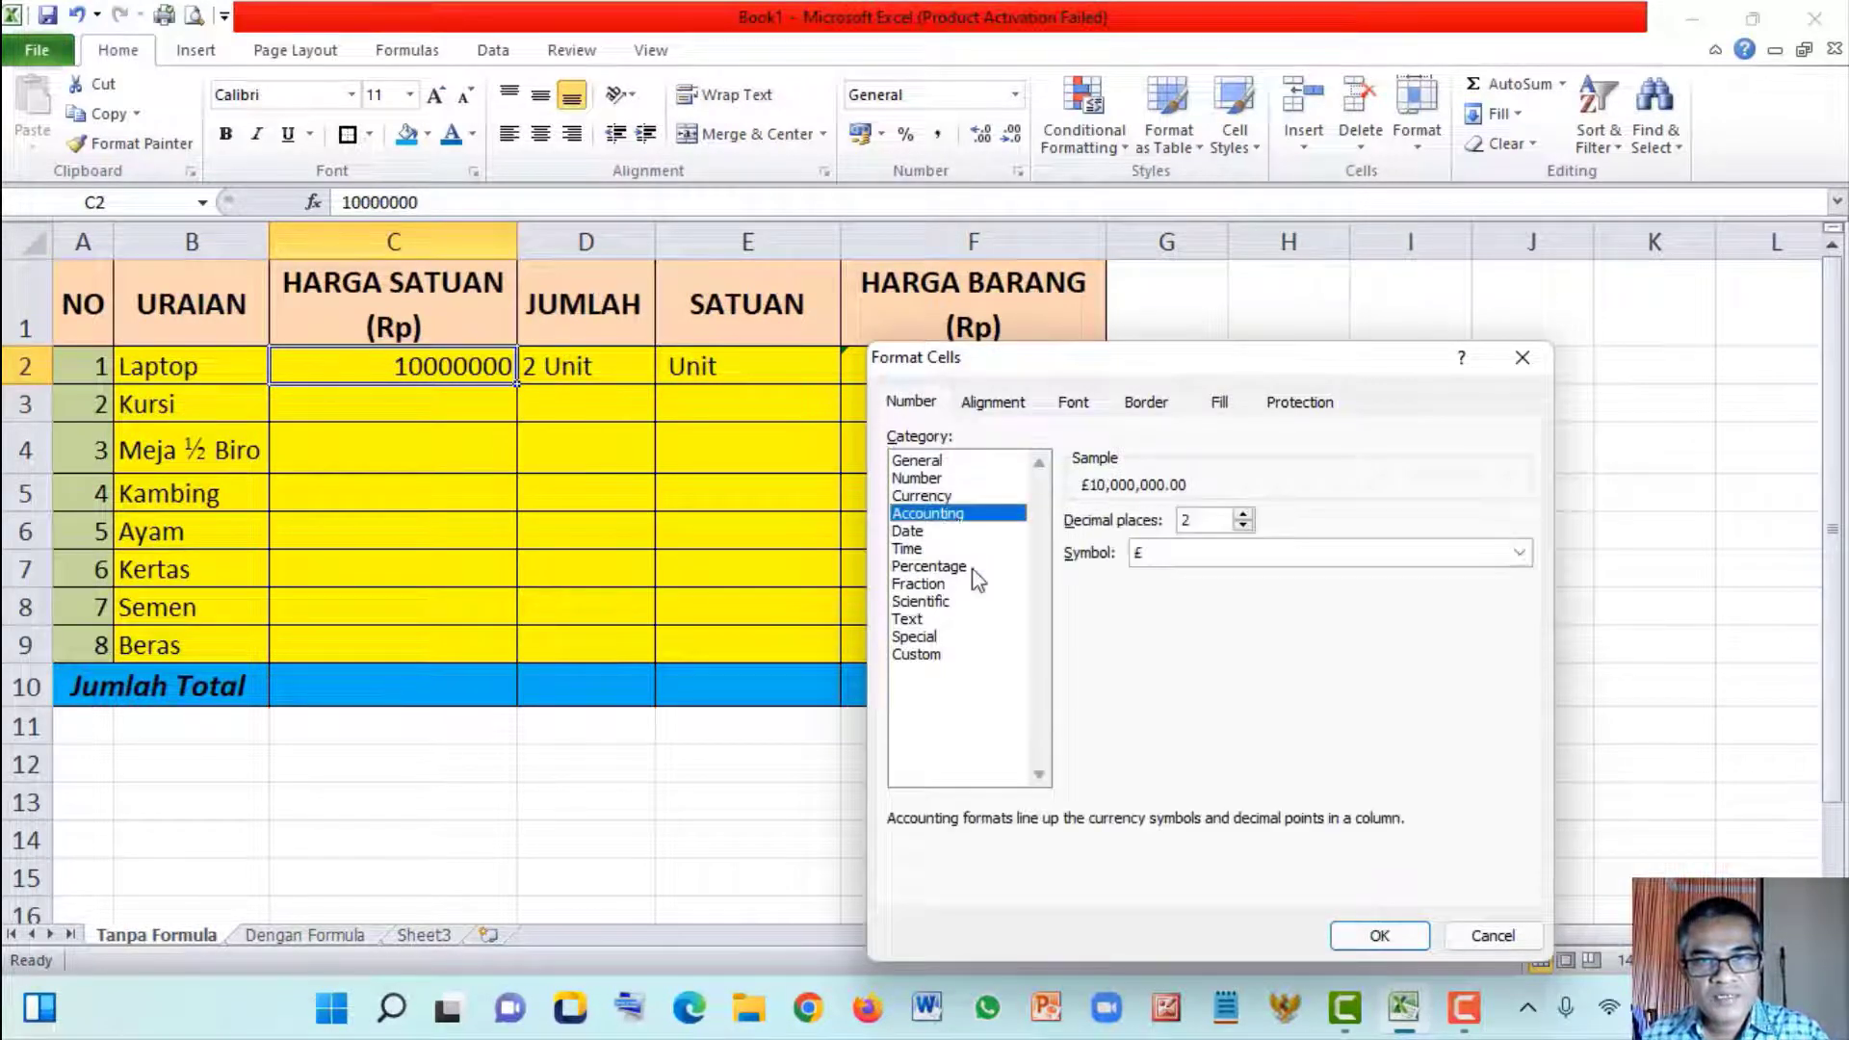
pyautogui.click(1519, 552)
pyautogui.scroll(-15, 1211, 650)
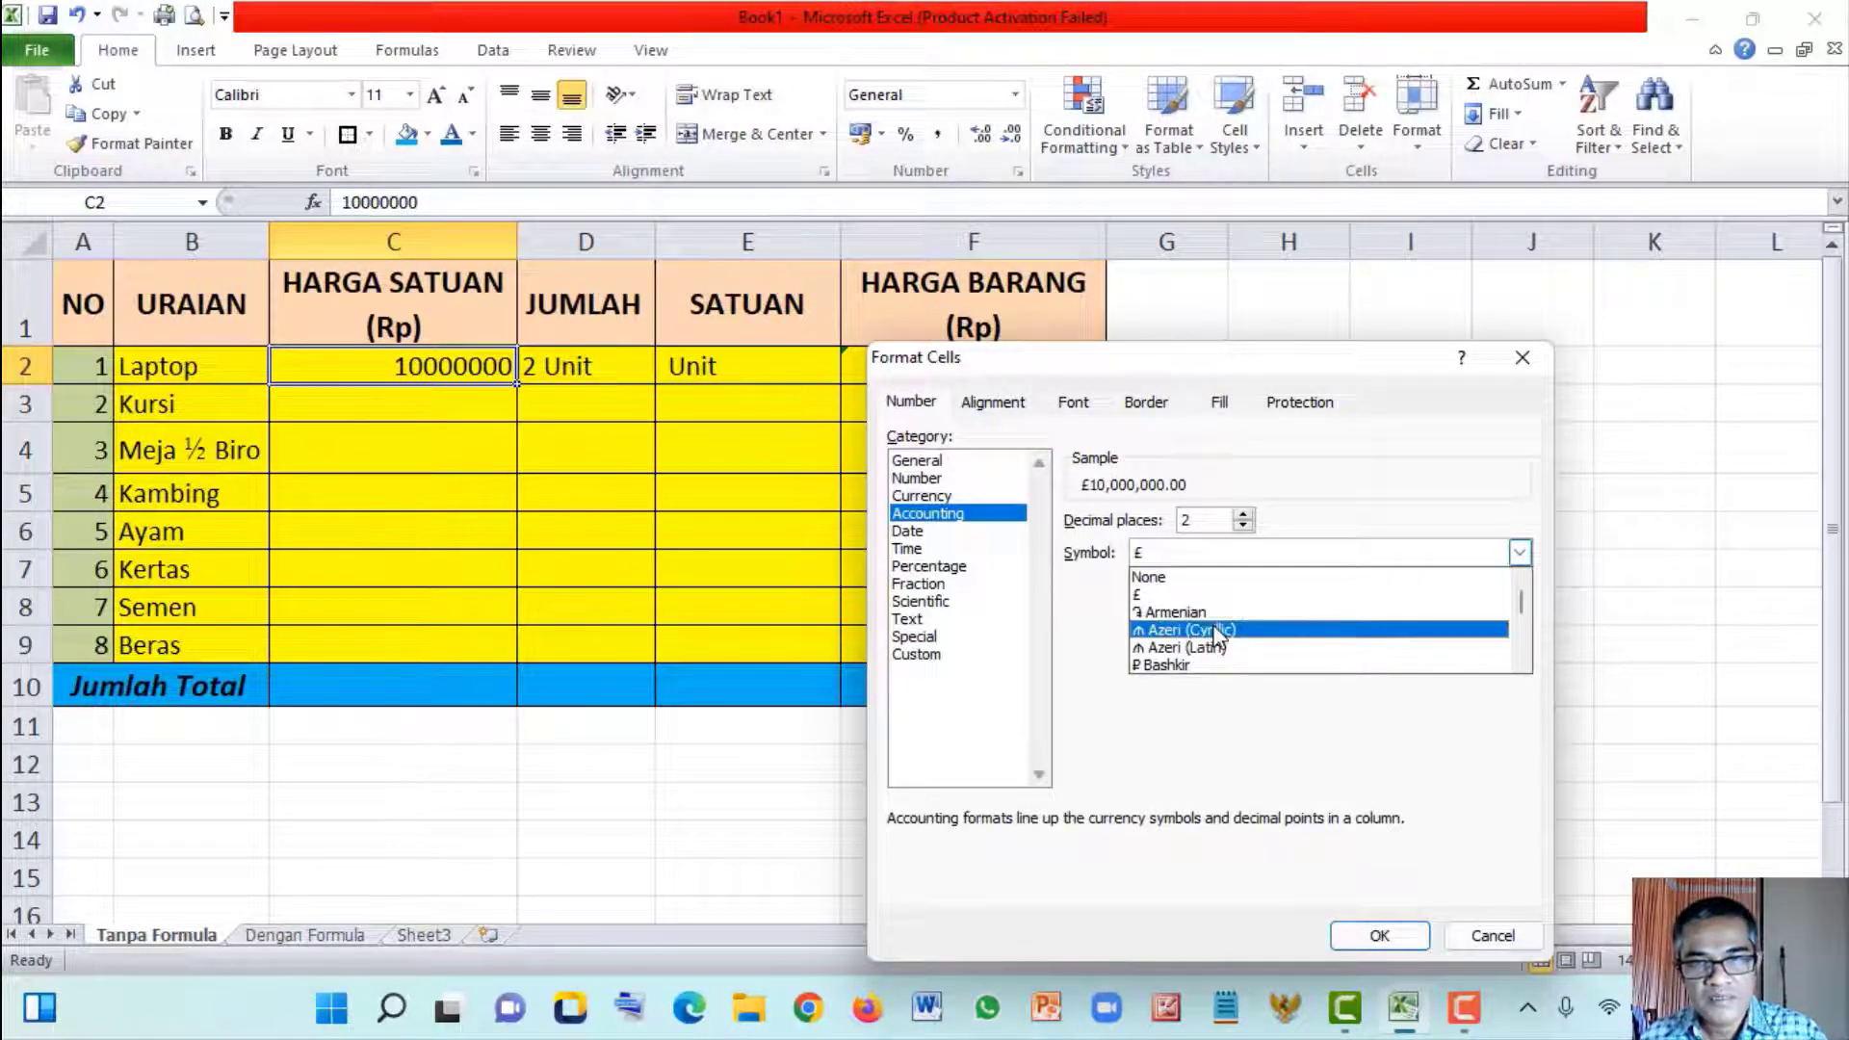
pyautogui.scroll(-15, 1228, 651)
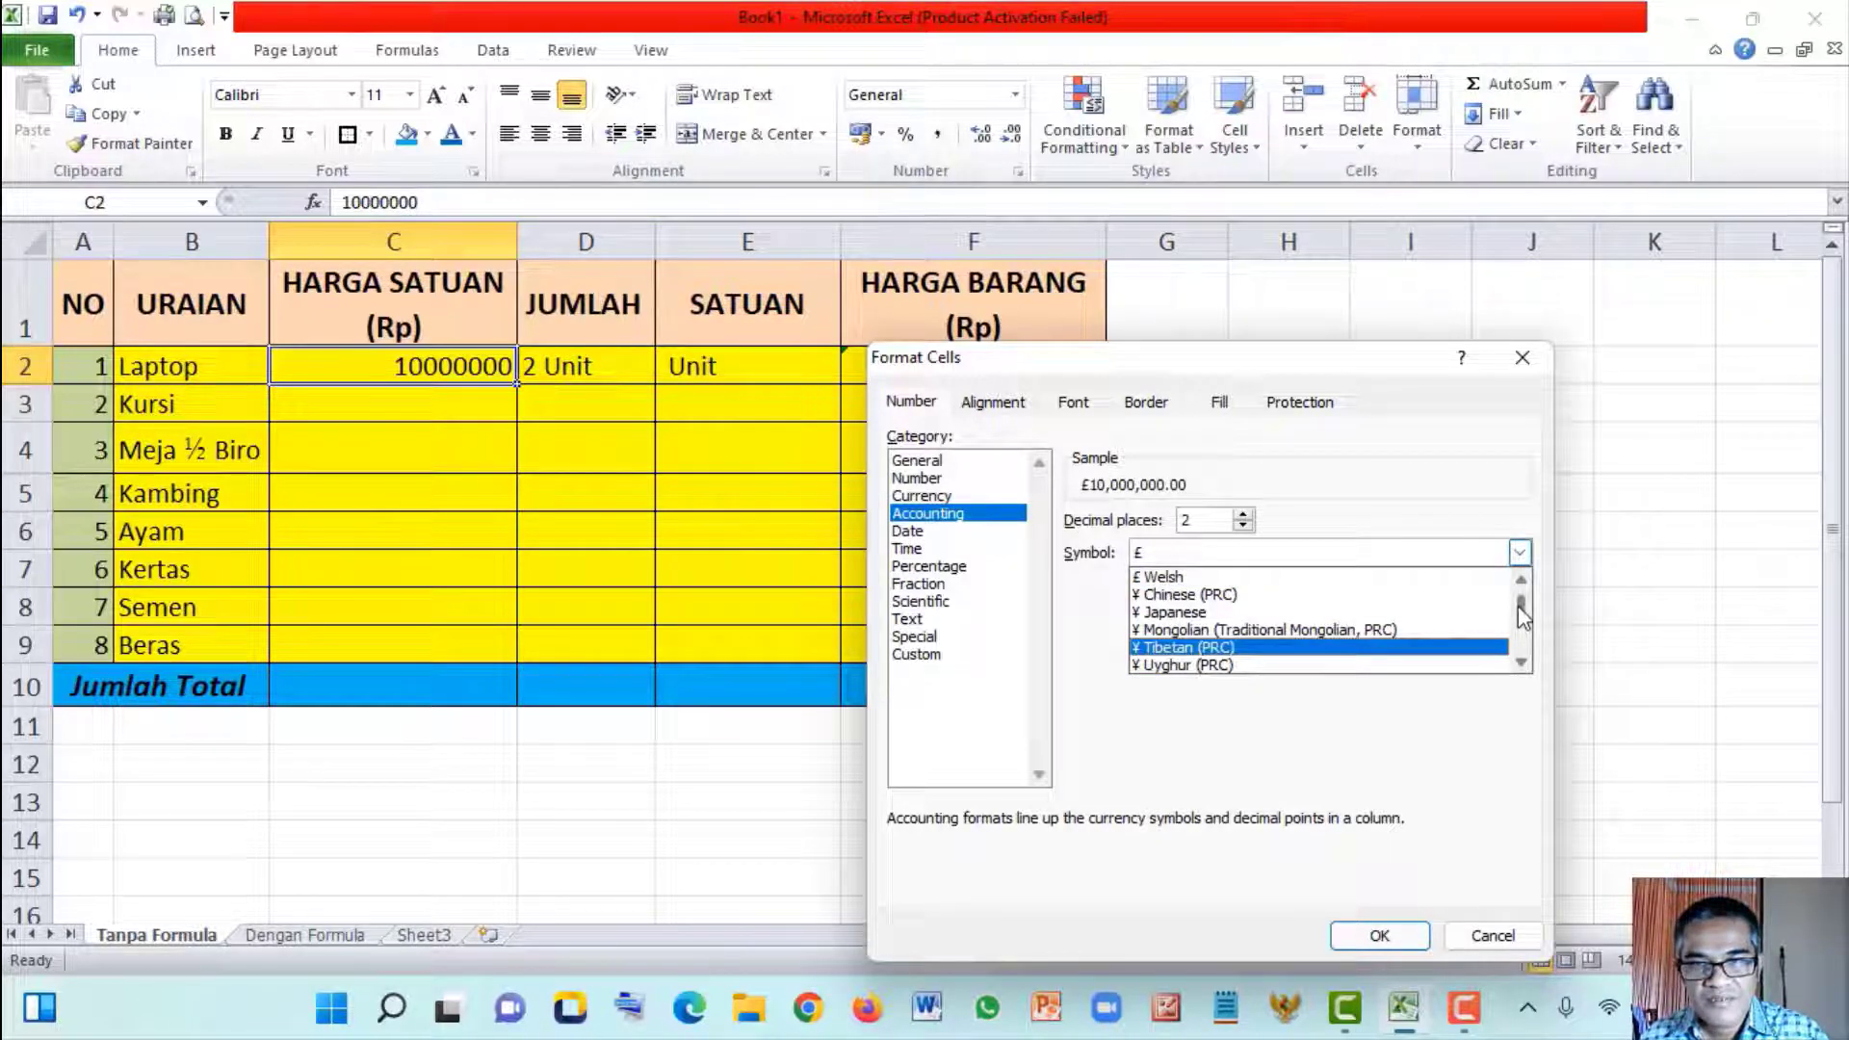
pyautogui.moveTo(1521, 616); pyautogui.dragTo(1519, 598)
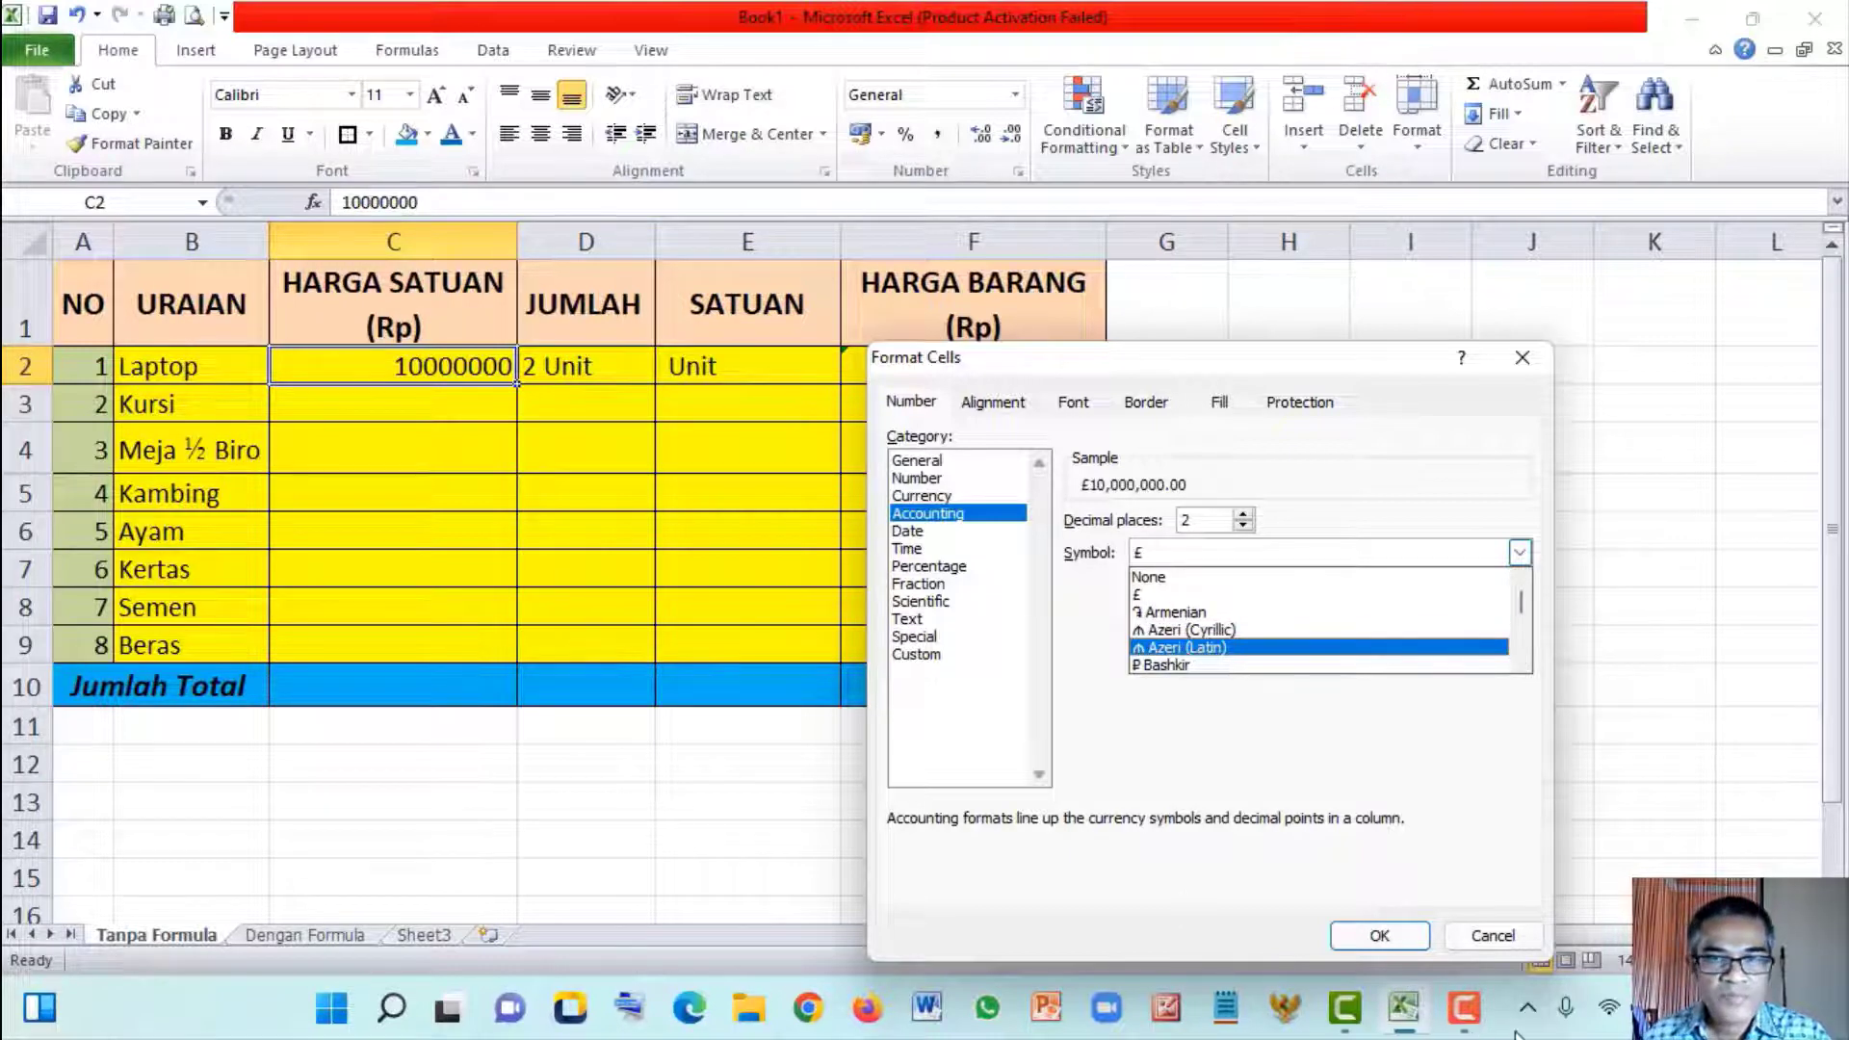
pyautogui.click(1493, 936)
# Re-enter the Laptop's HARGA BARANG formula in F2 as =C2*D2 and select the cell to check it
pyautogui.click(929, 367)
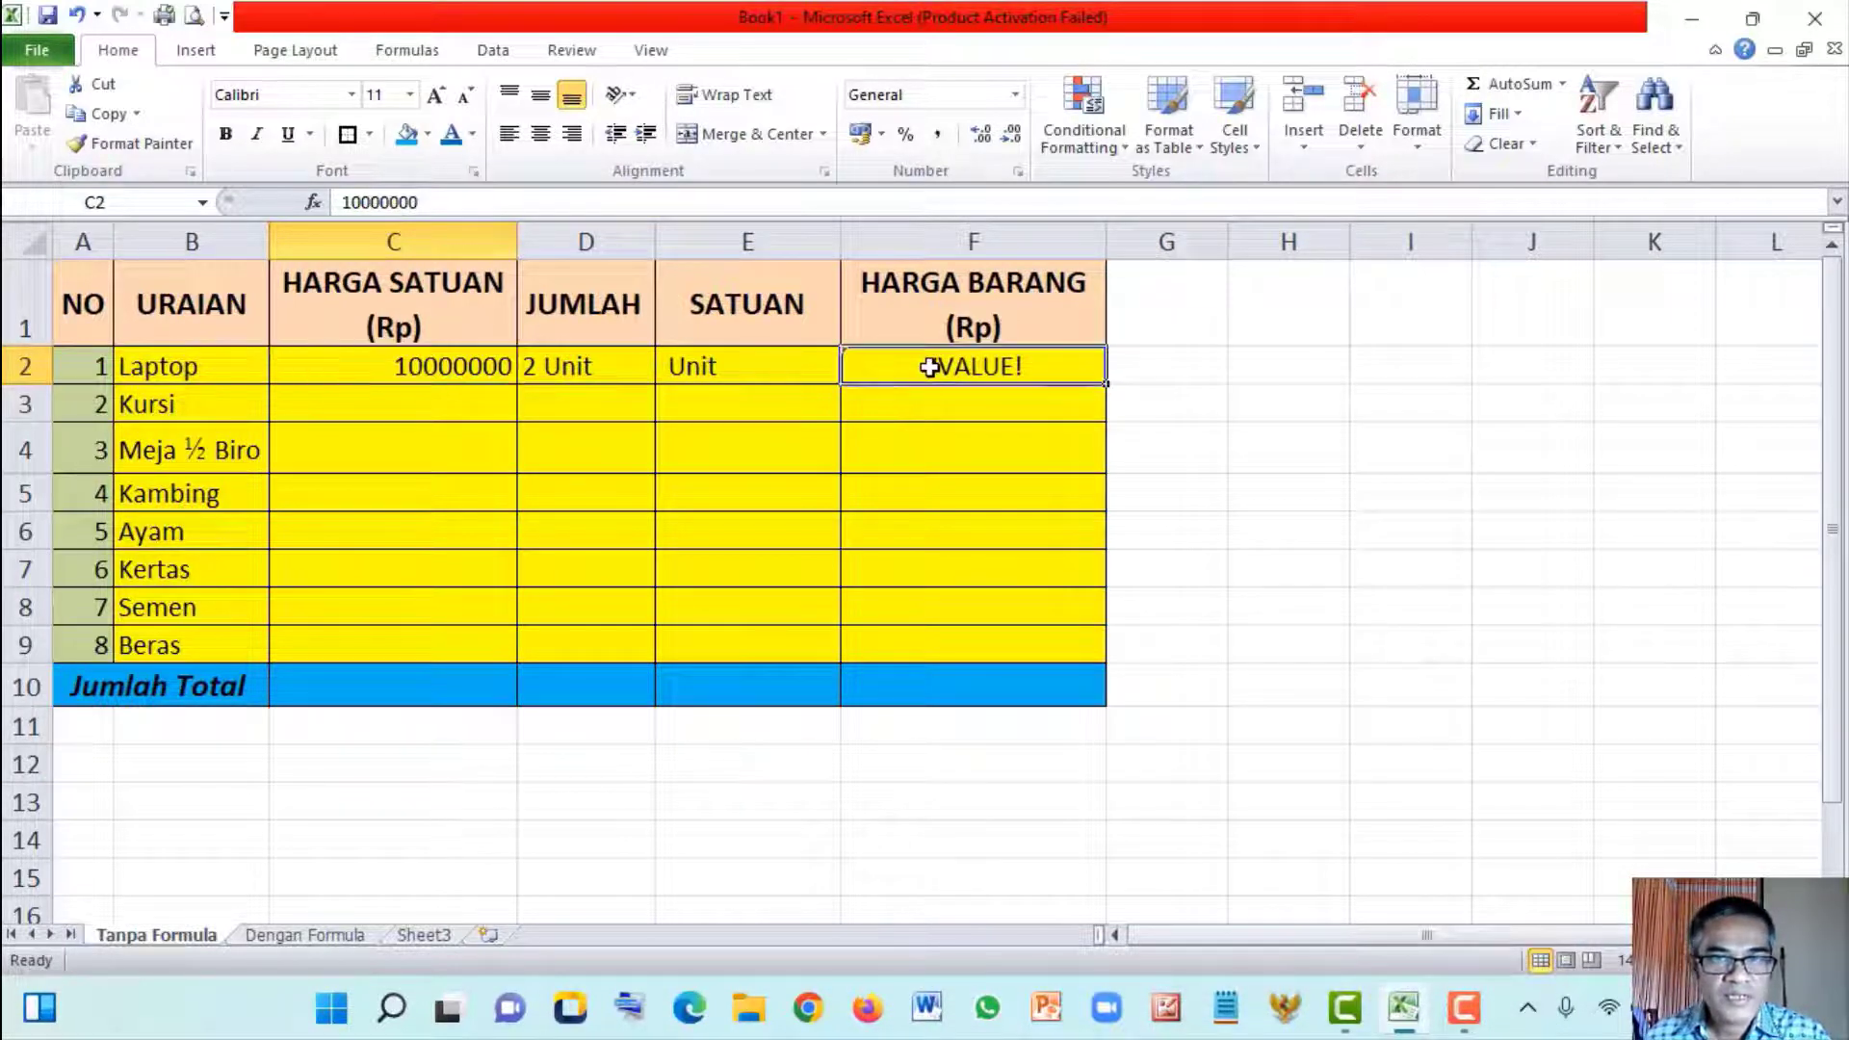
pyautogui.write('=')
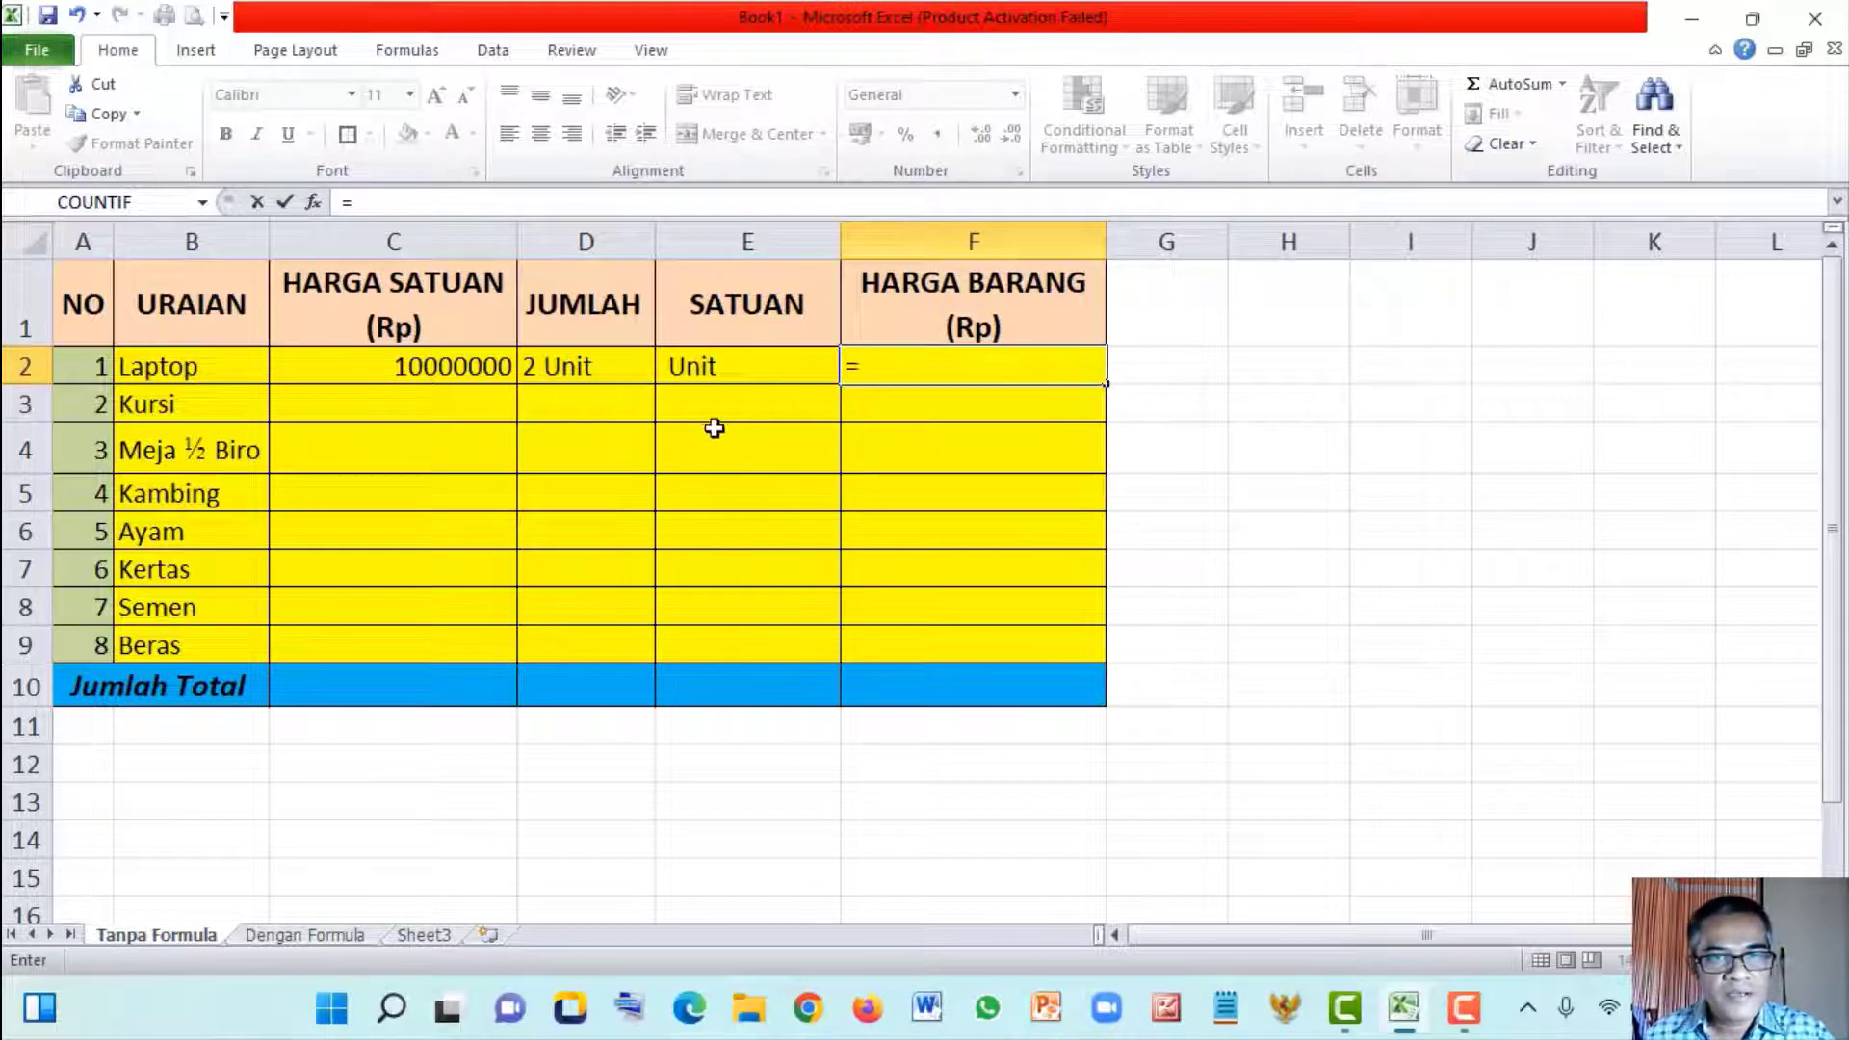
pyautogui.click(415, 373)
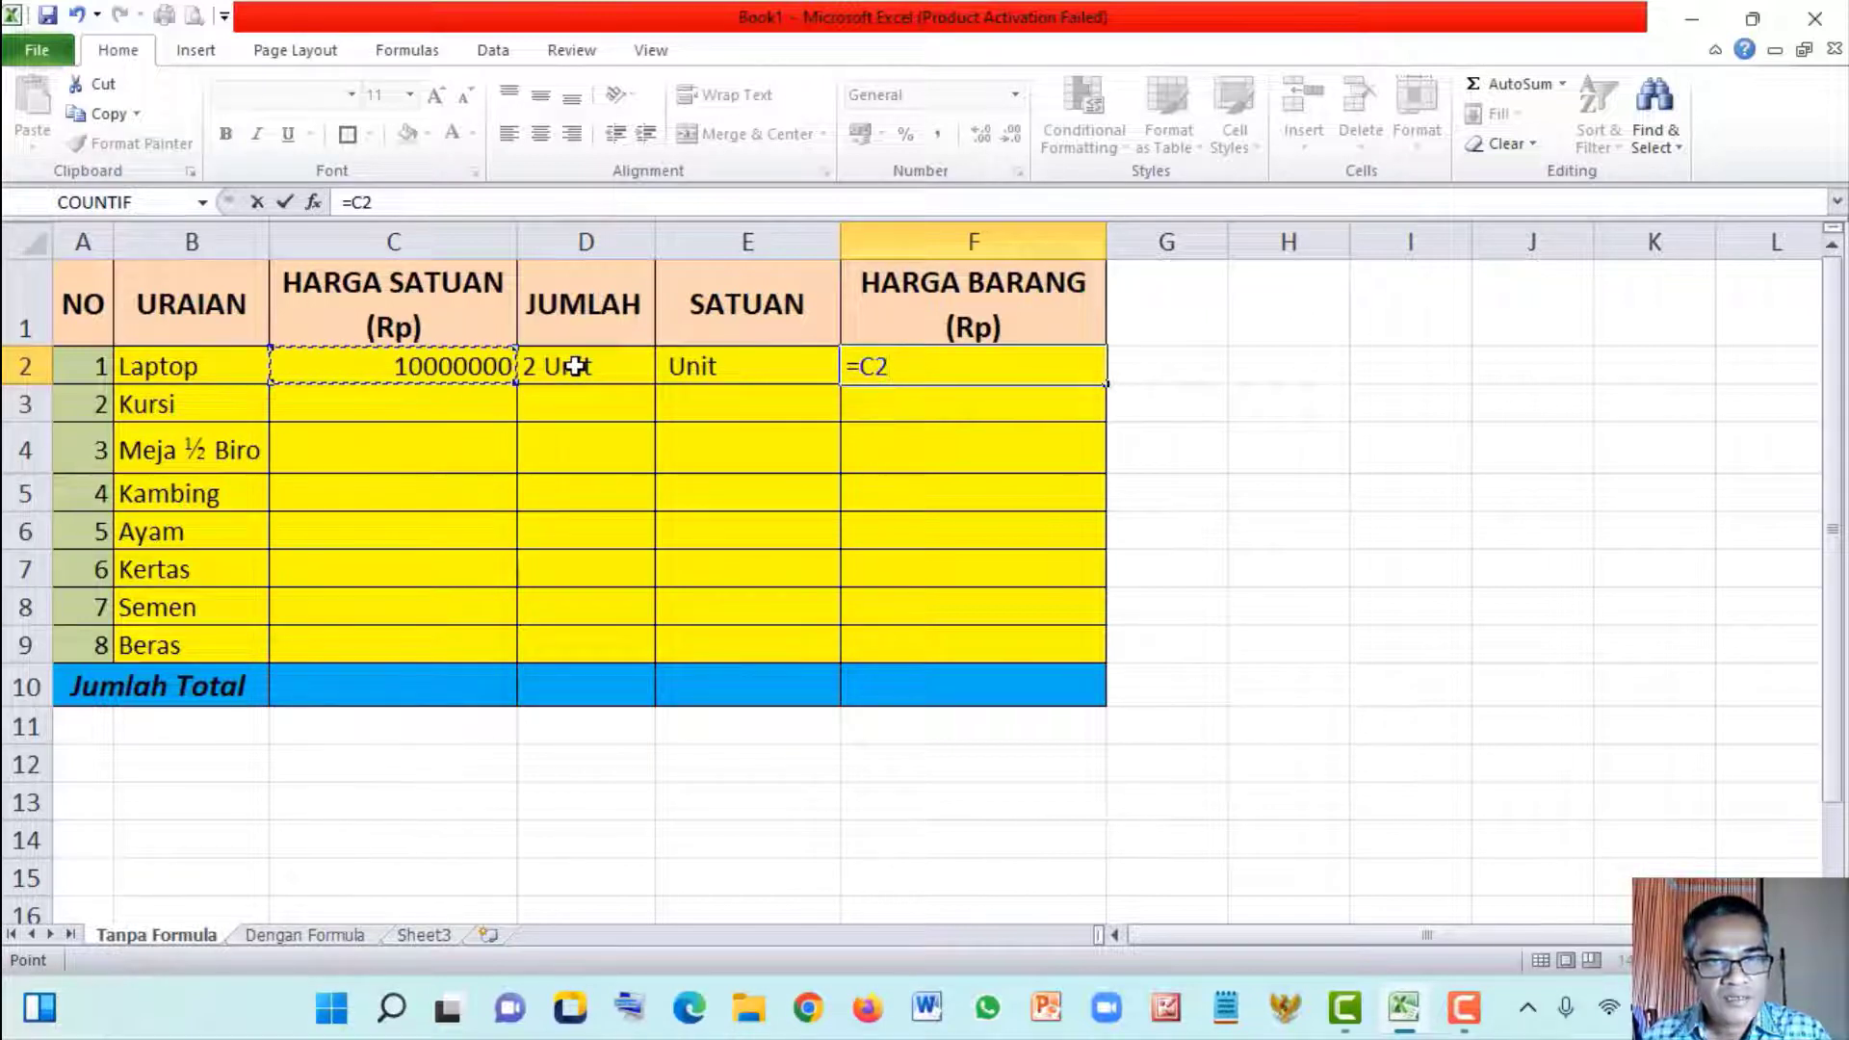
pyautogui.write('*')
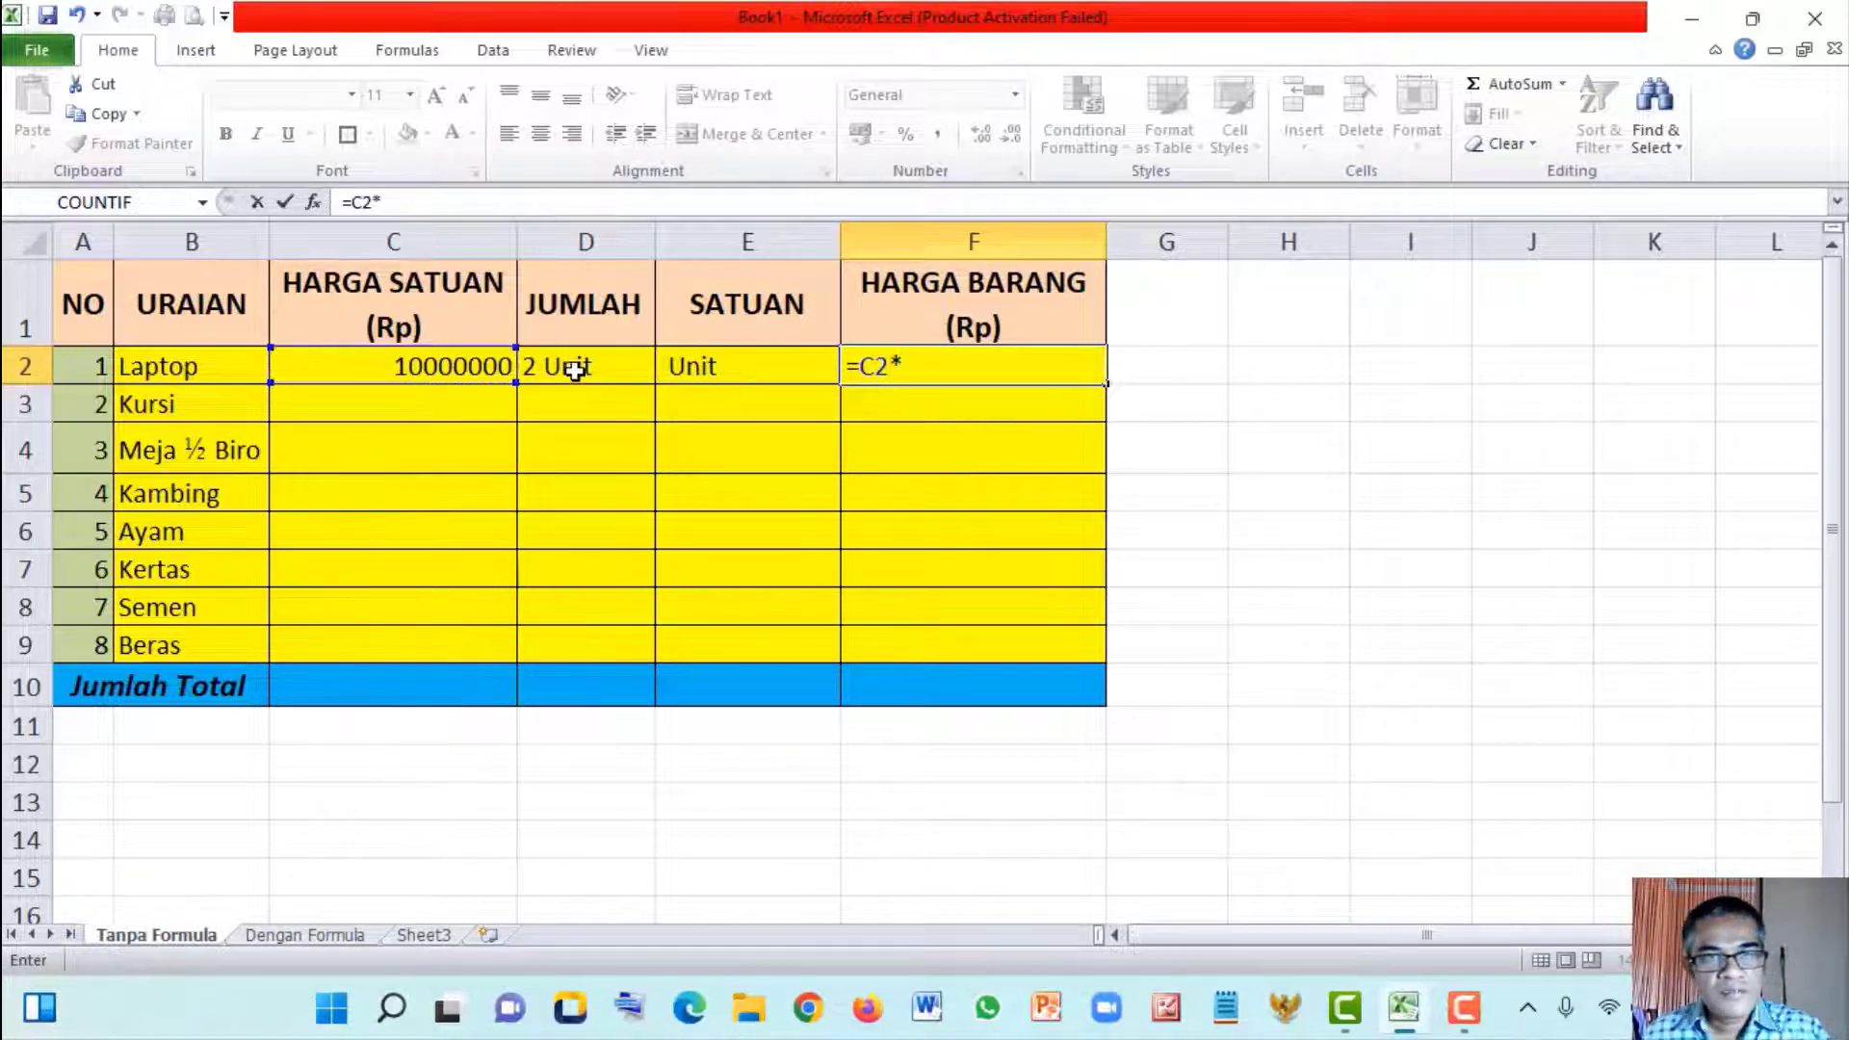
pyautogui.click(575, 371)
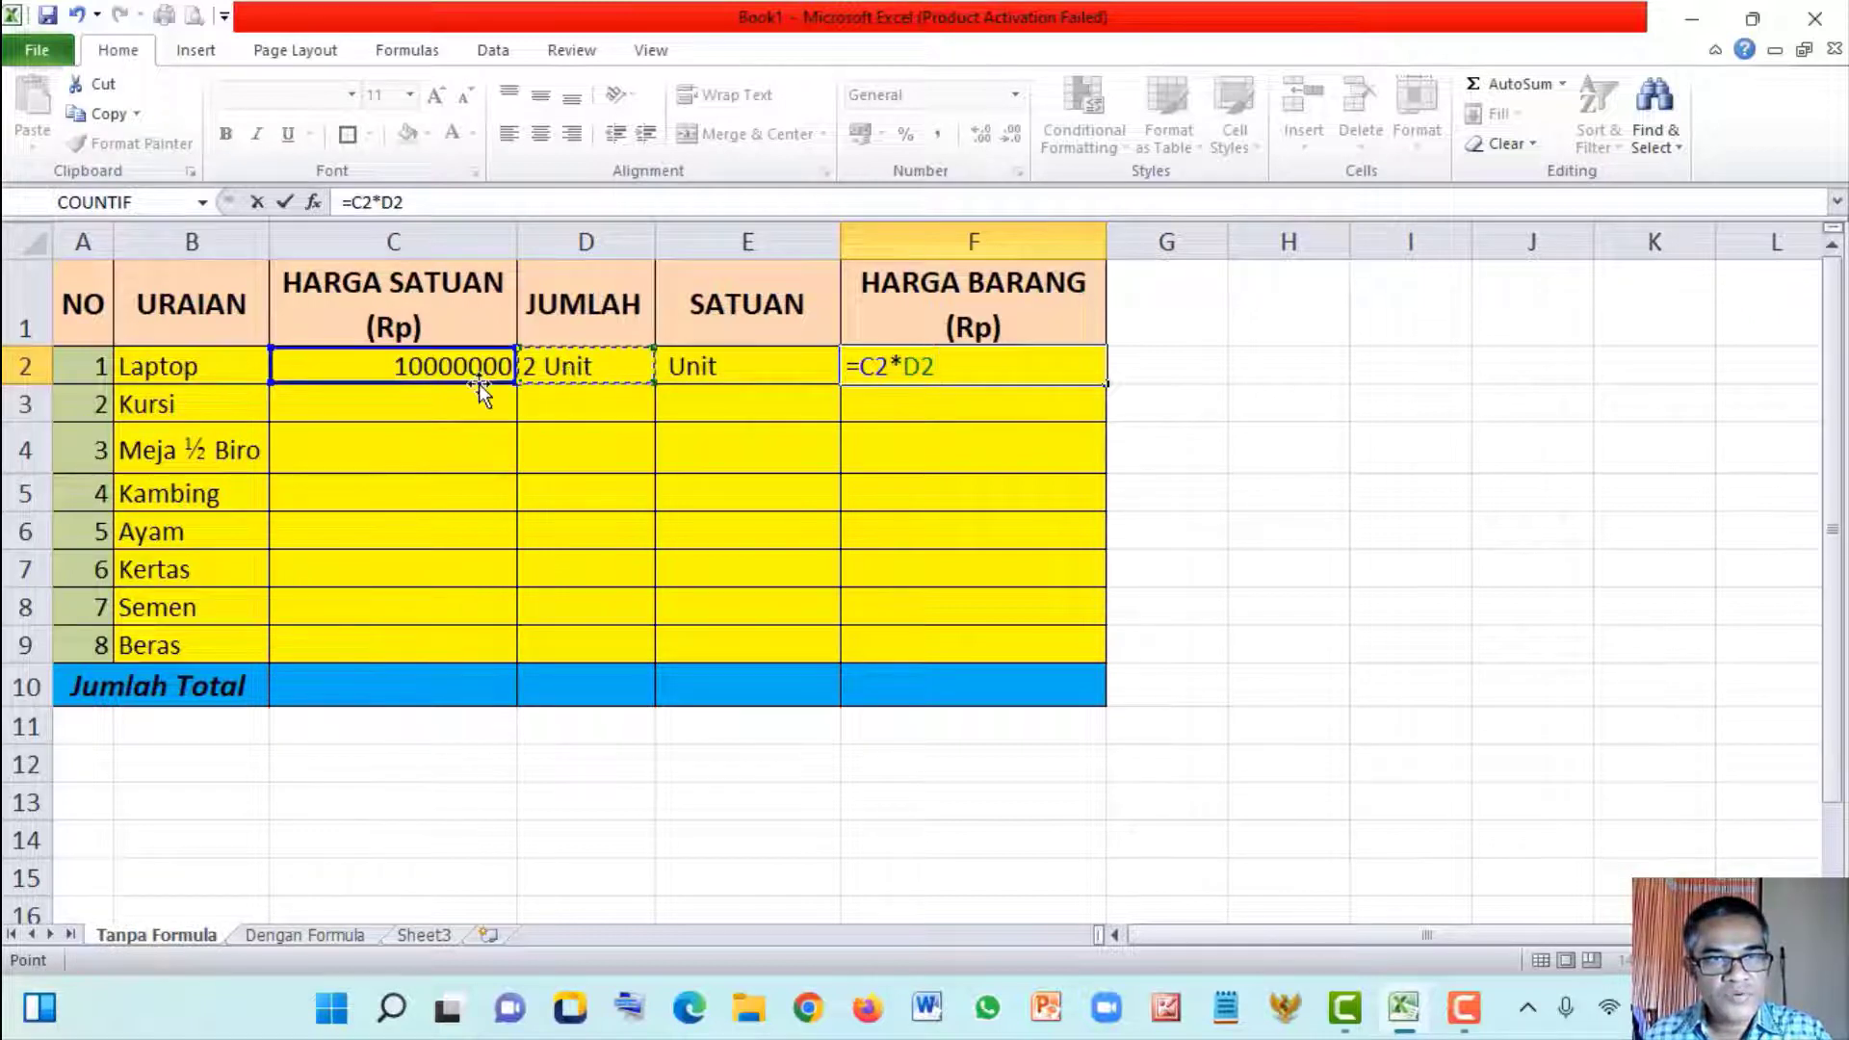
pyautogui.press('Return')
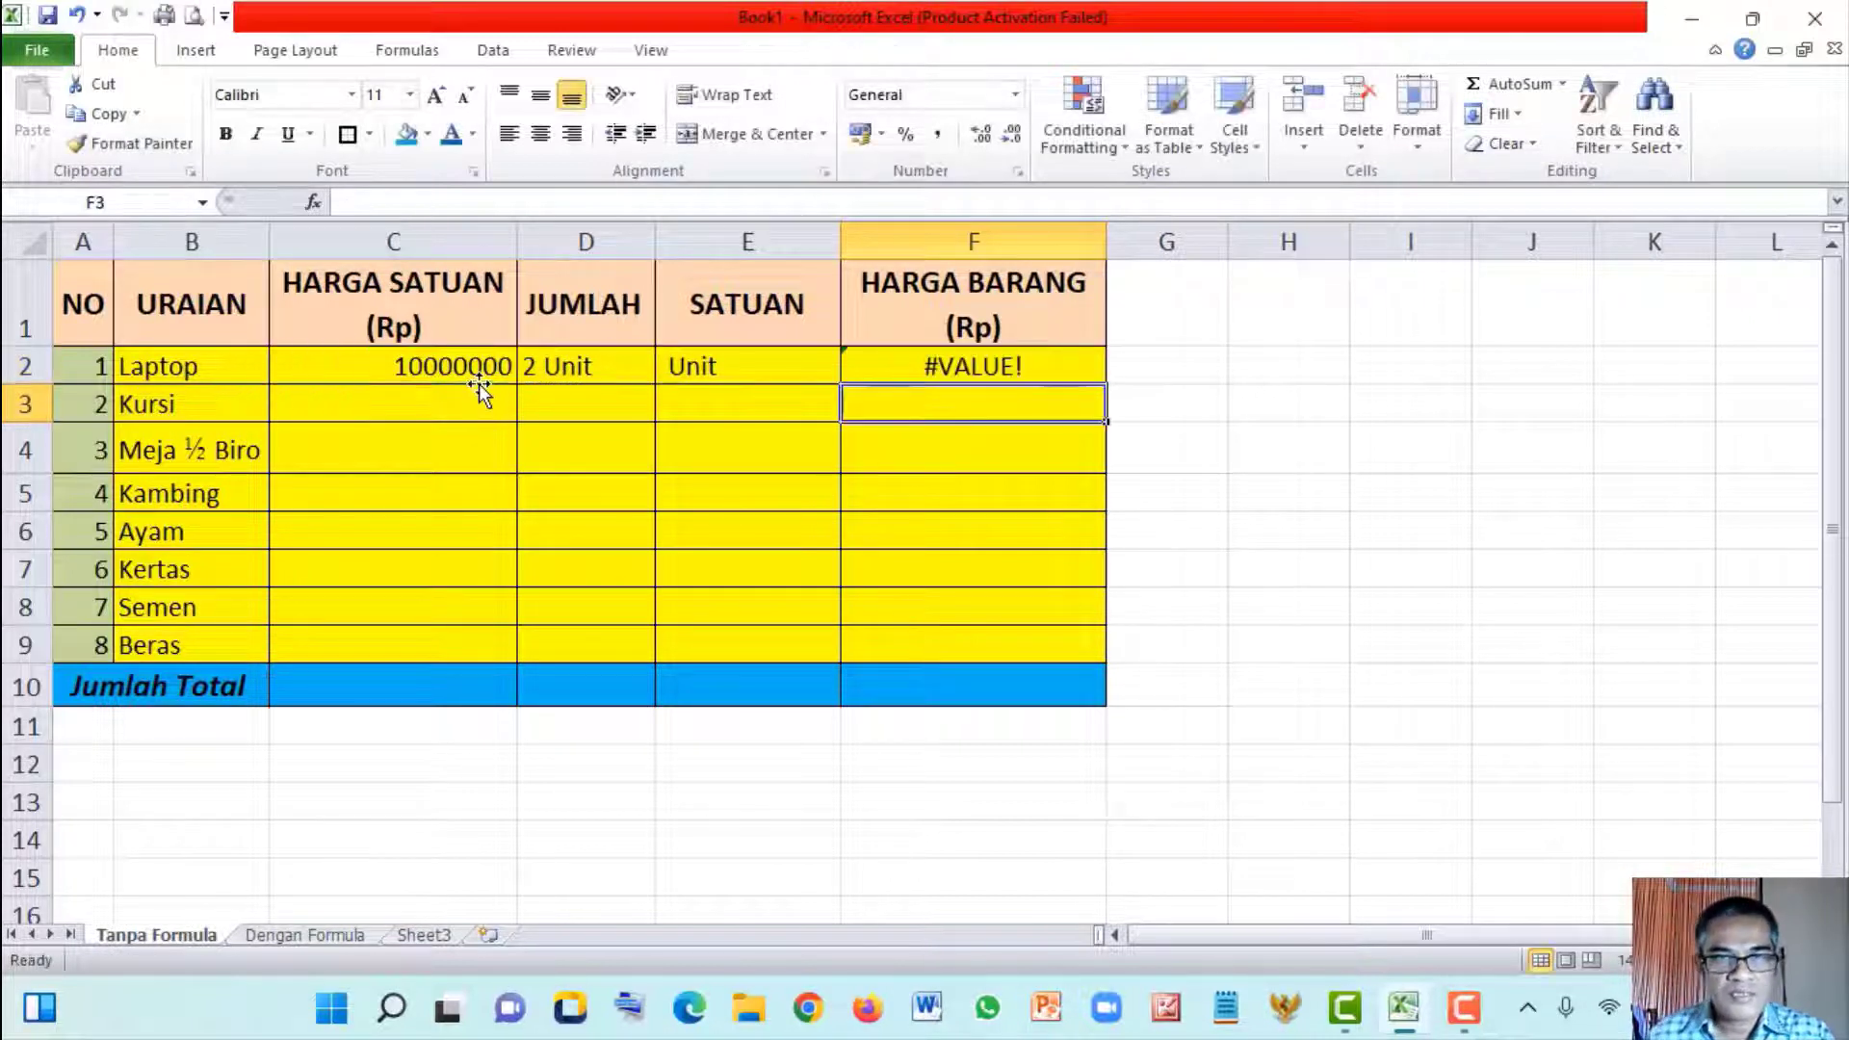
pyautogui.click(924, 364)
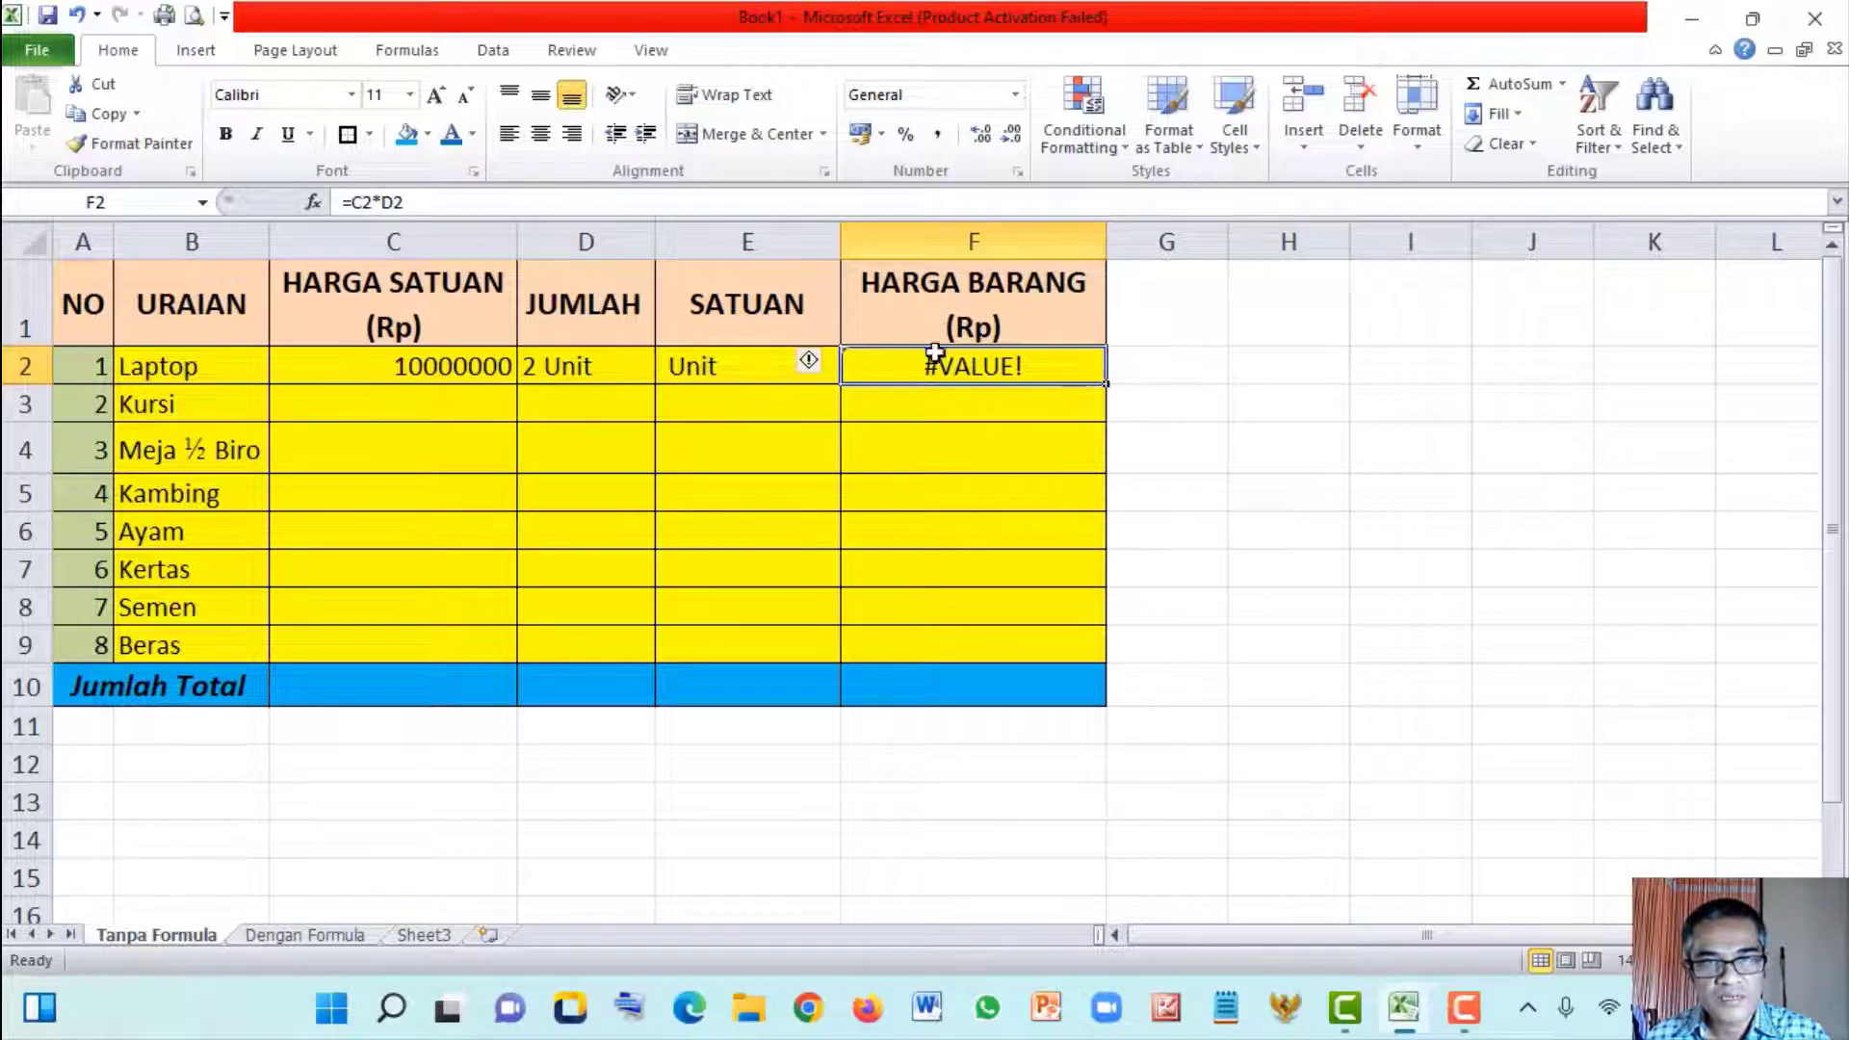
# Return to the Dengan Formula sheet and examine the Laptop's unit price in C6 and quantity in D6
pyautogui.click(315, 934)
pyautogui.click(718, 472)
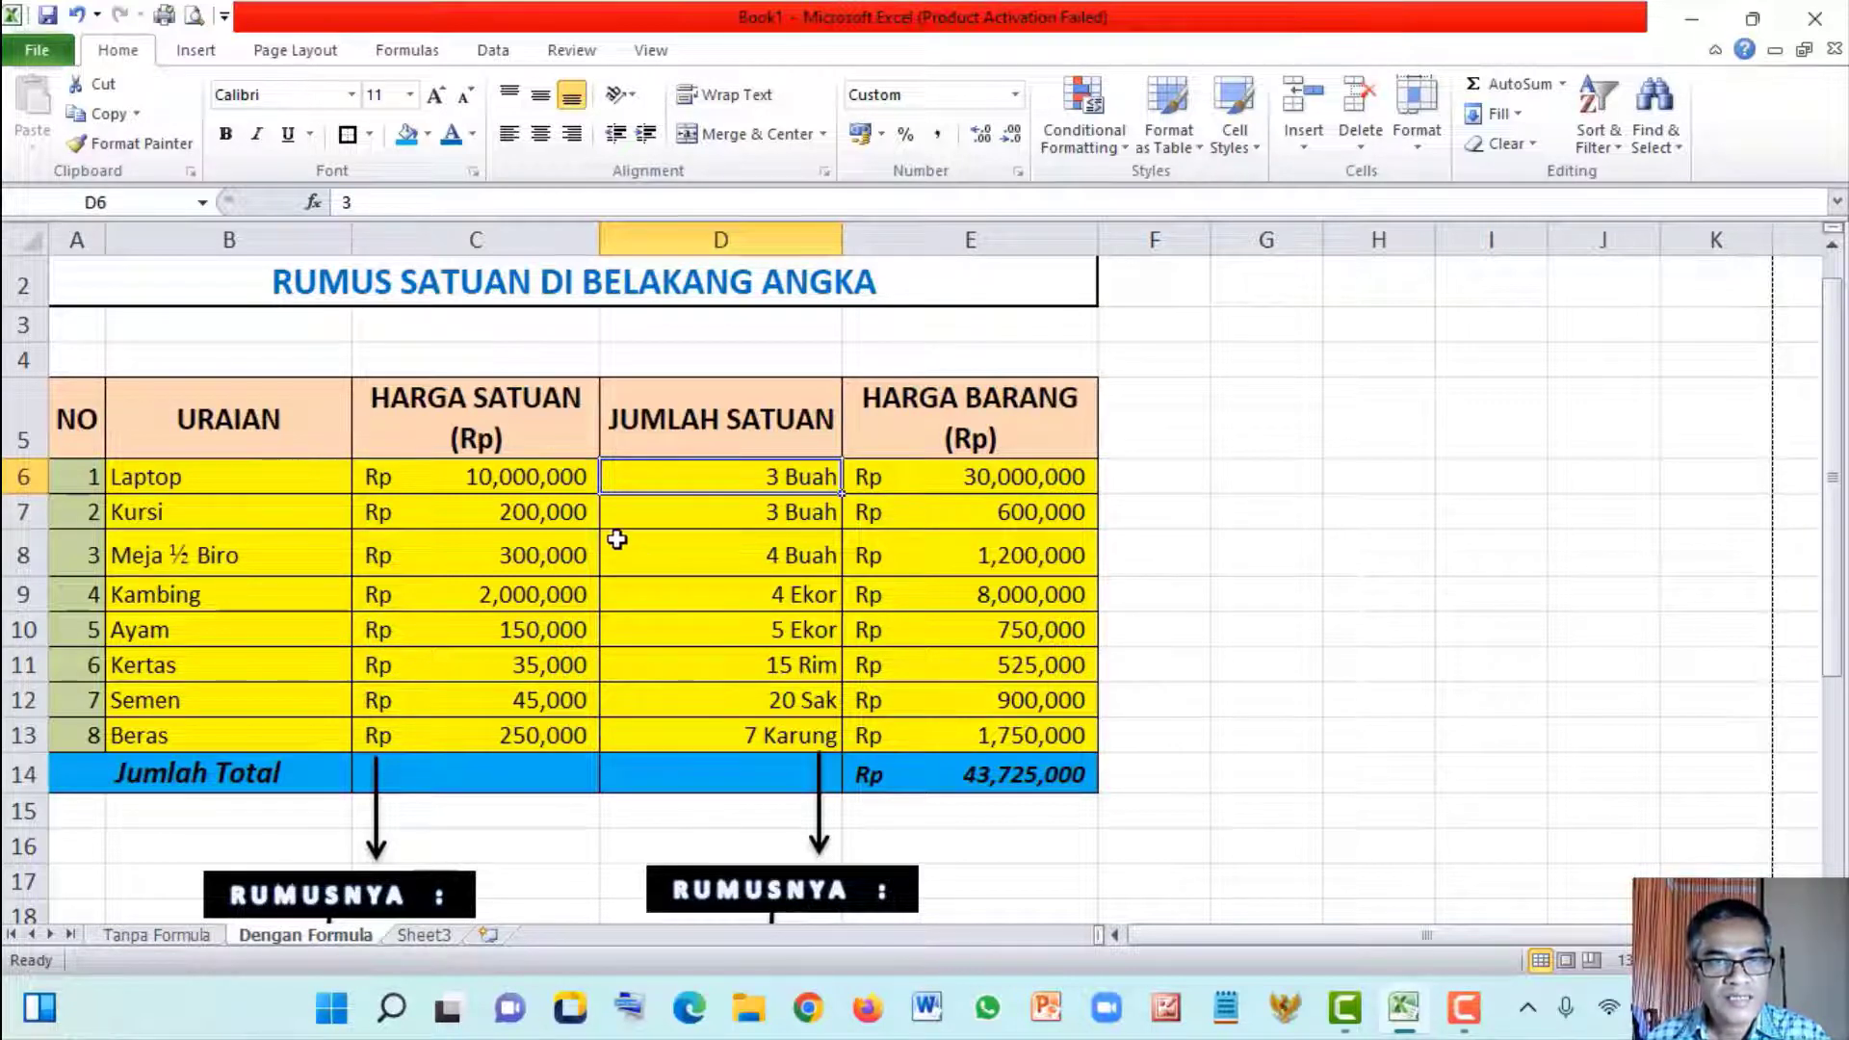
pyautogui.click(495, 475)
pyautogui.click(775, 476)
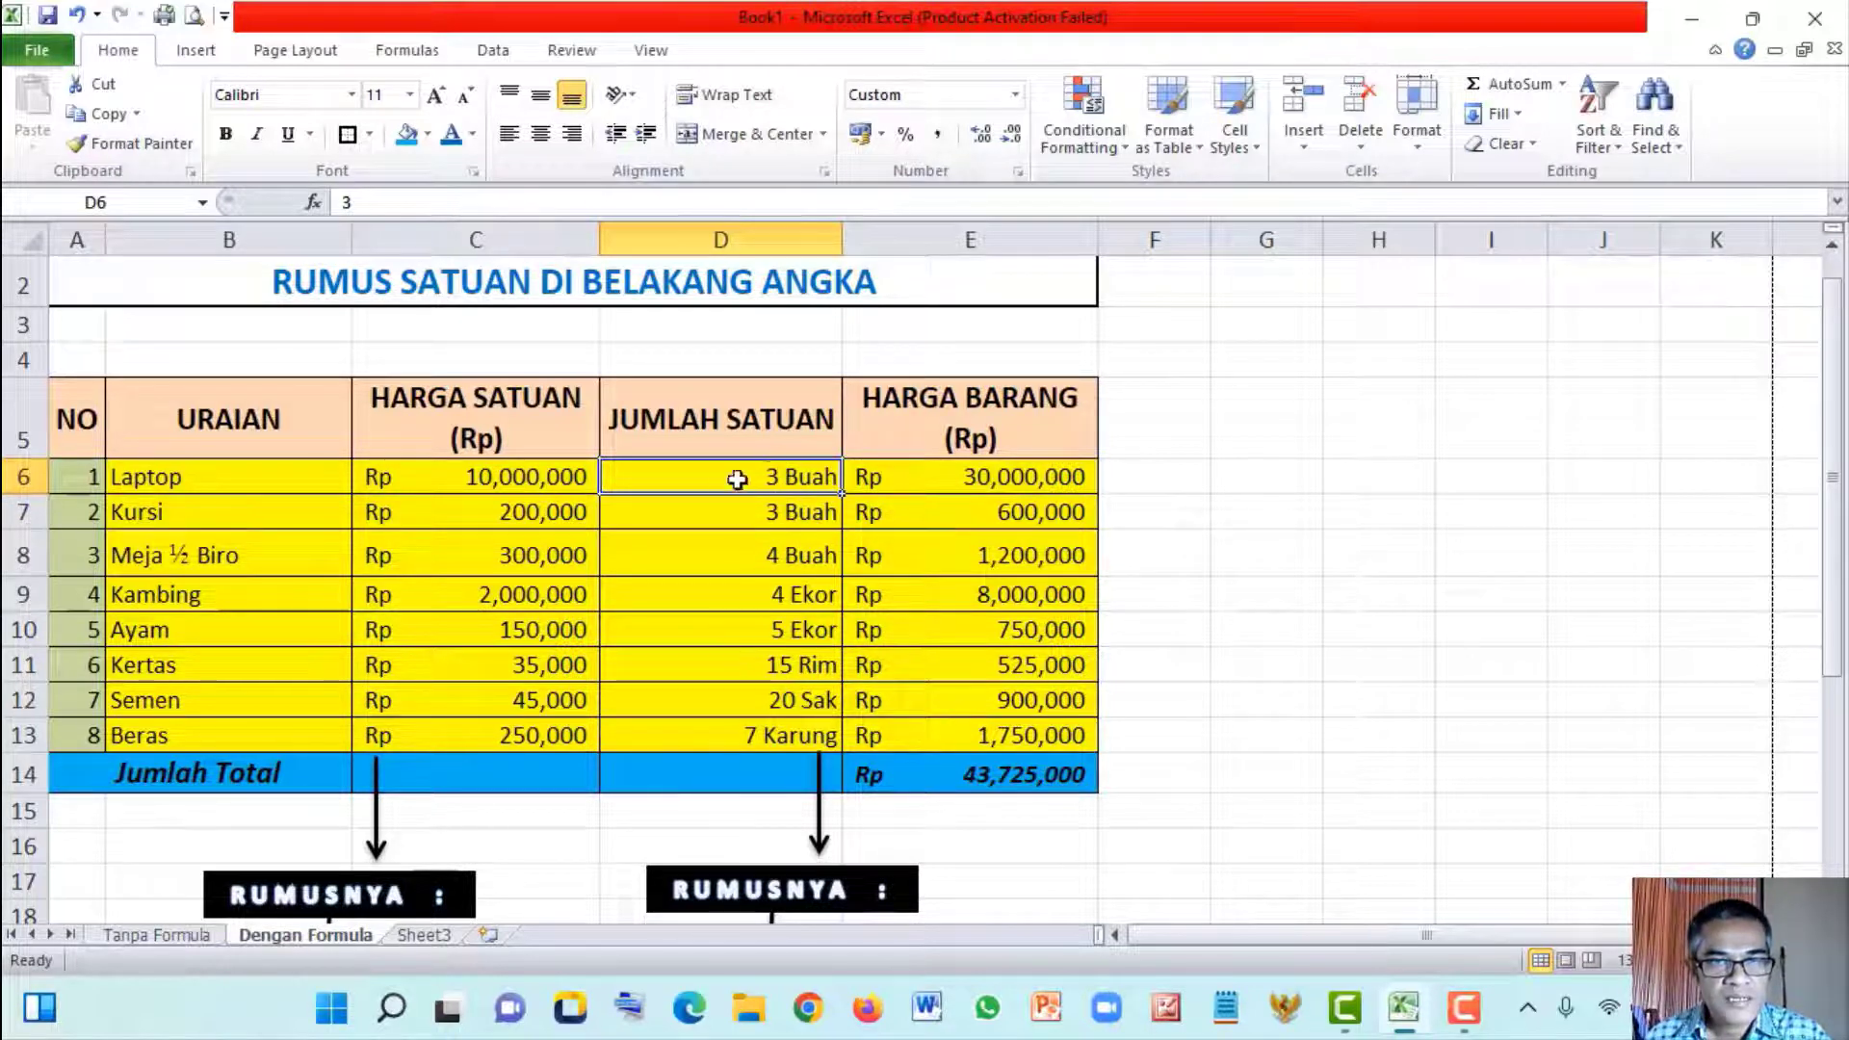
# Examine the HARGA BARANG formulas in E6, E7, E8 and E11 and the RUMUSNYA notes below the table
pyautogui.click(1022, 482)
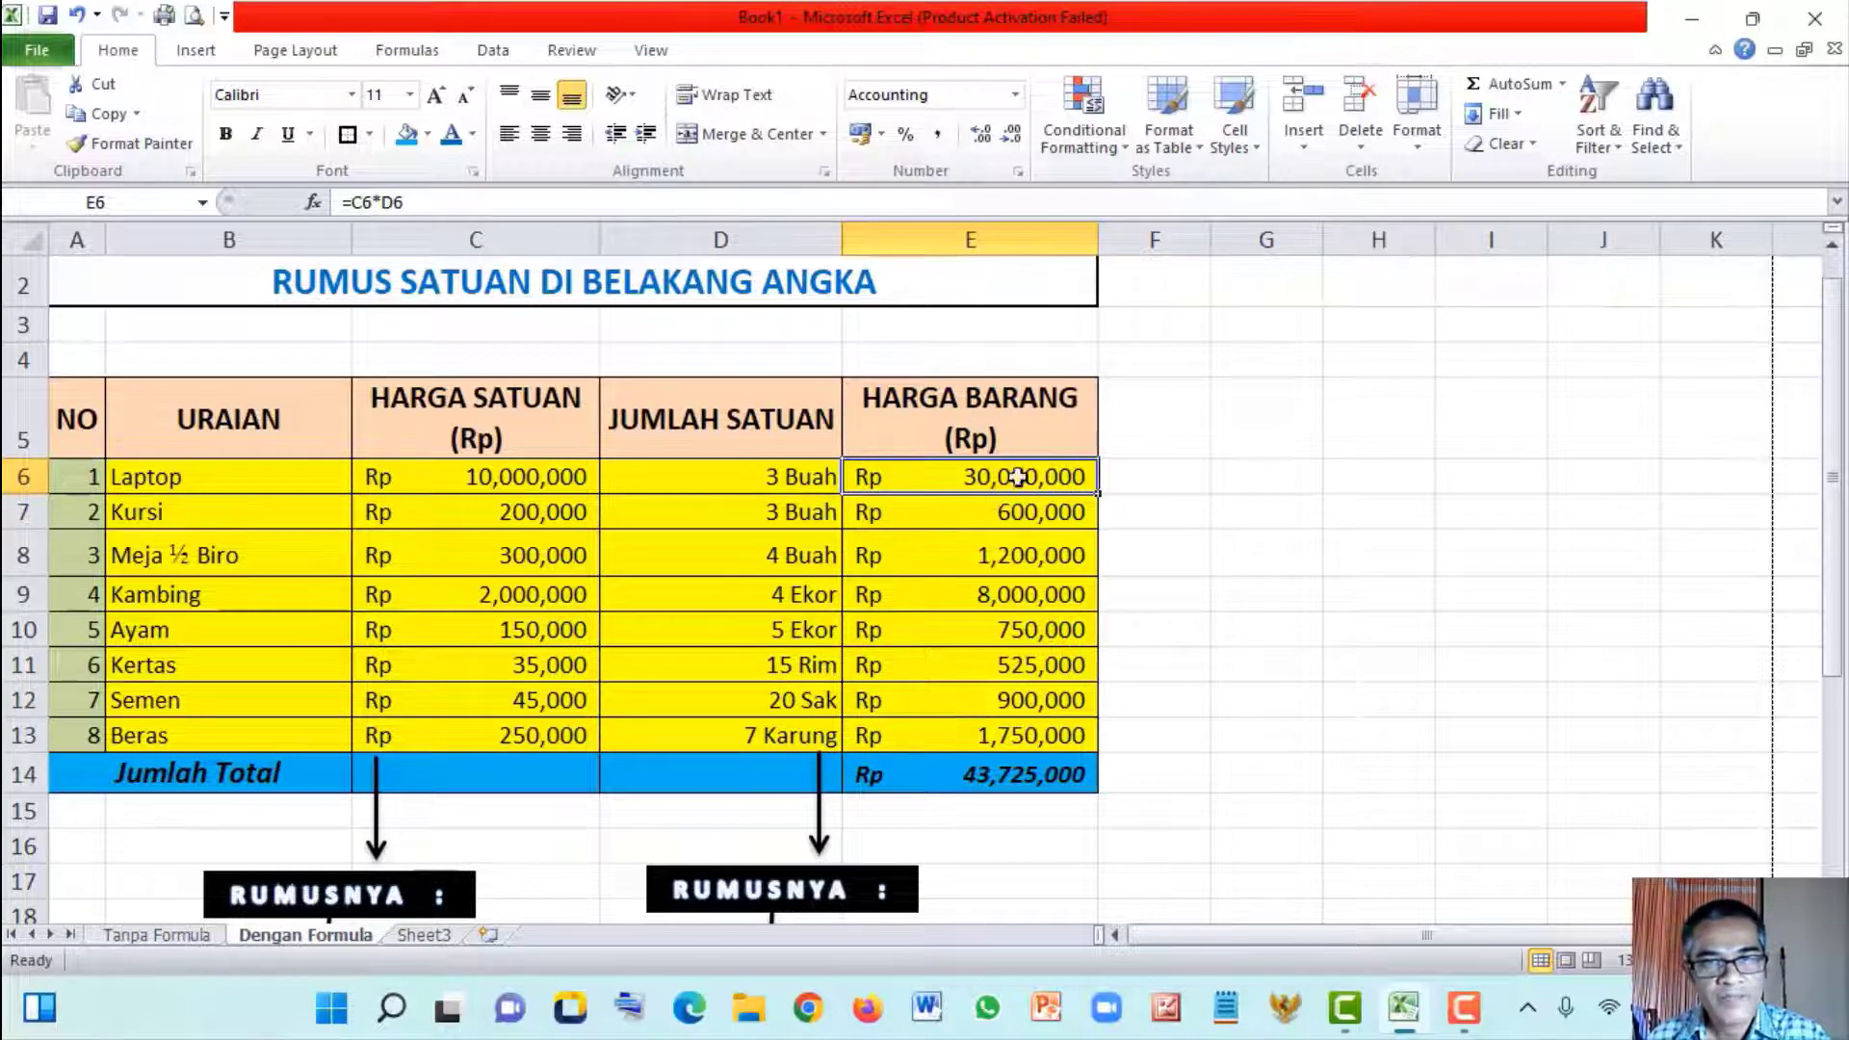
pyautogui.click(959, 508)
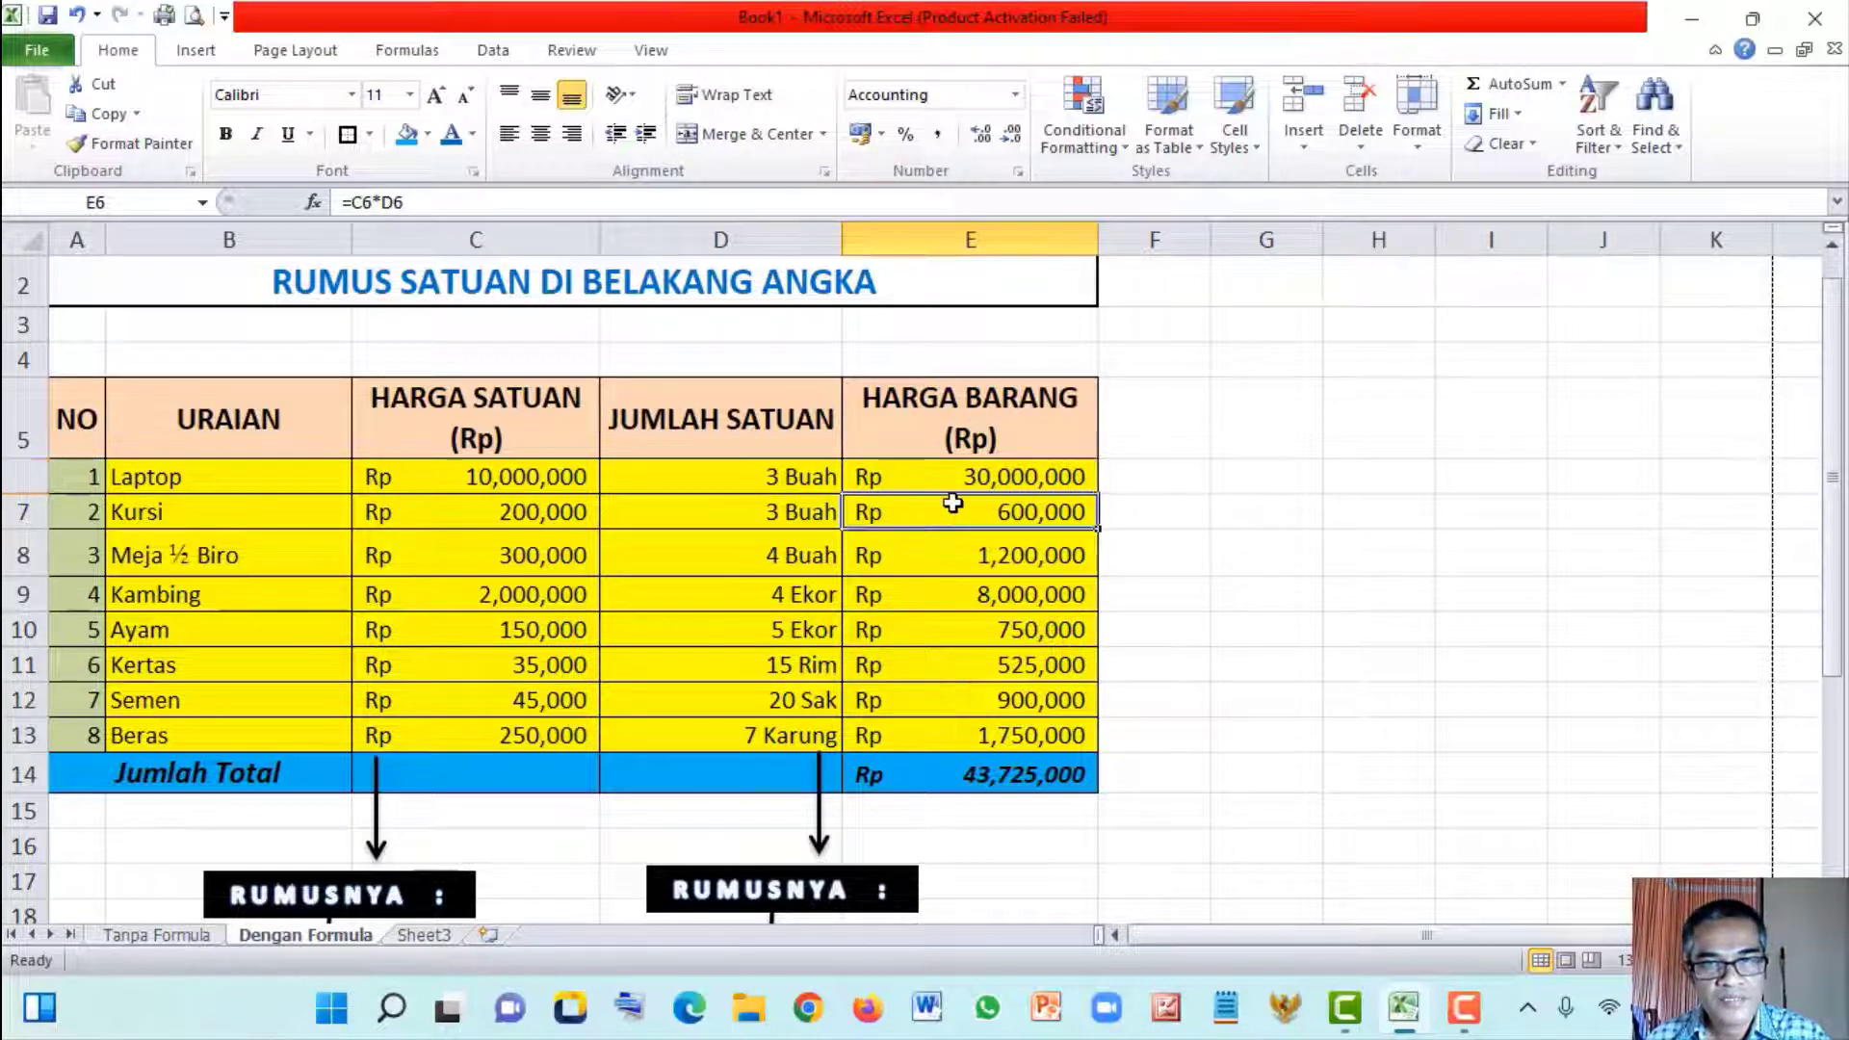
pyautogui.click(937, 565)
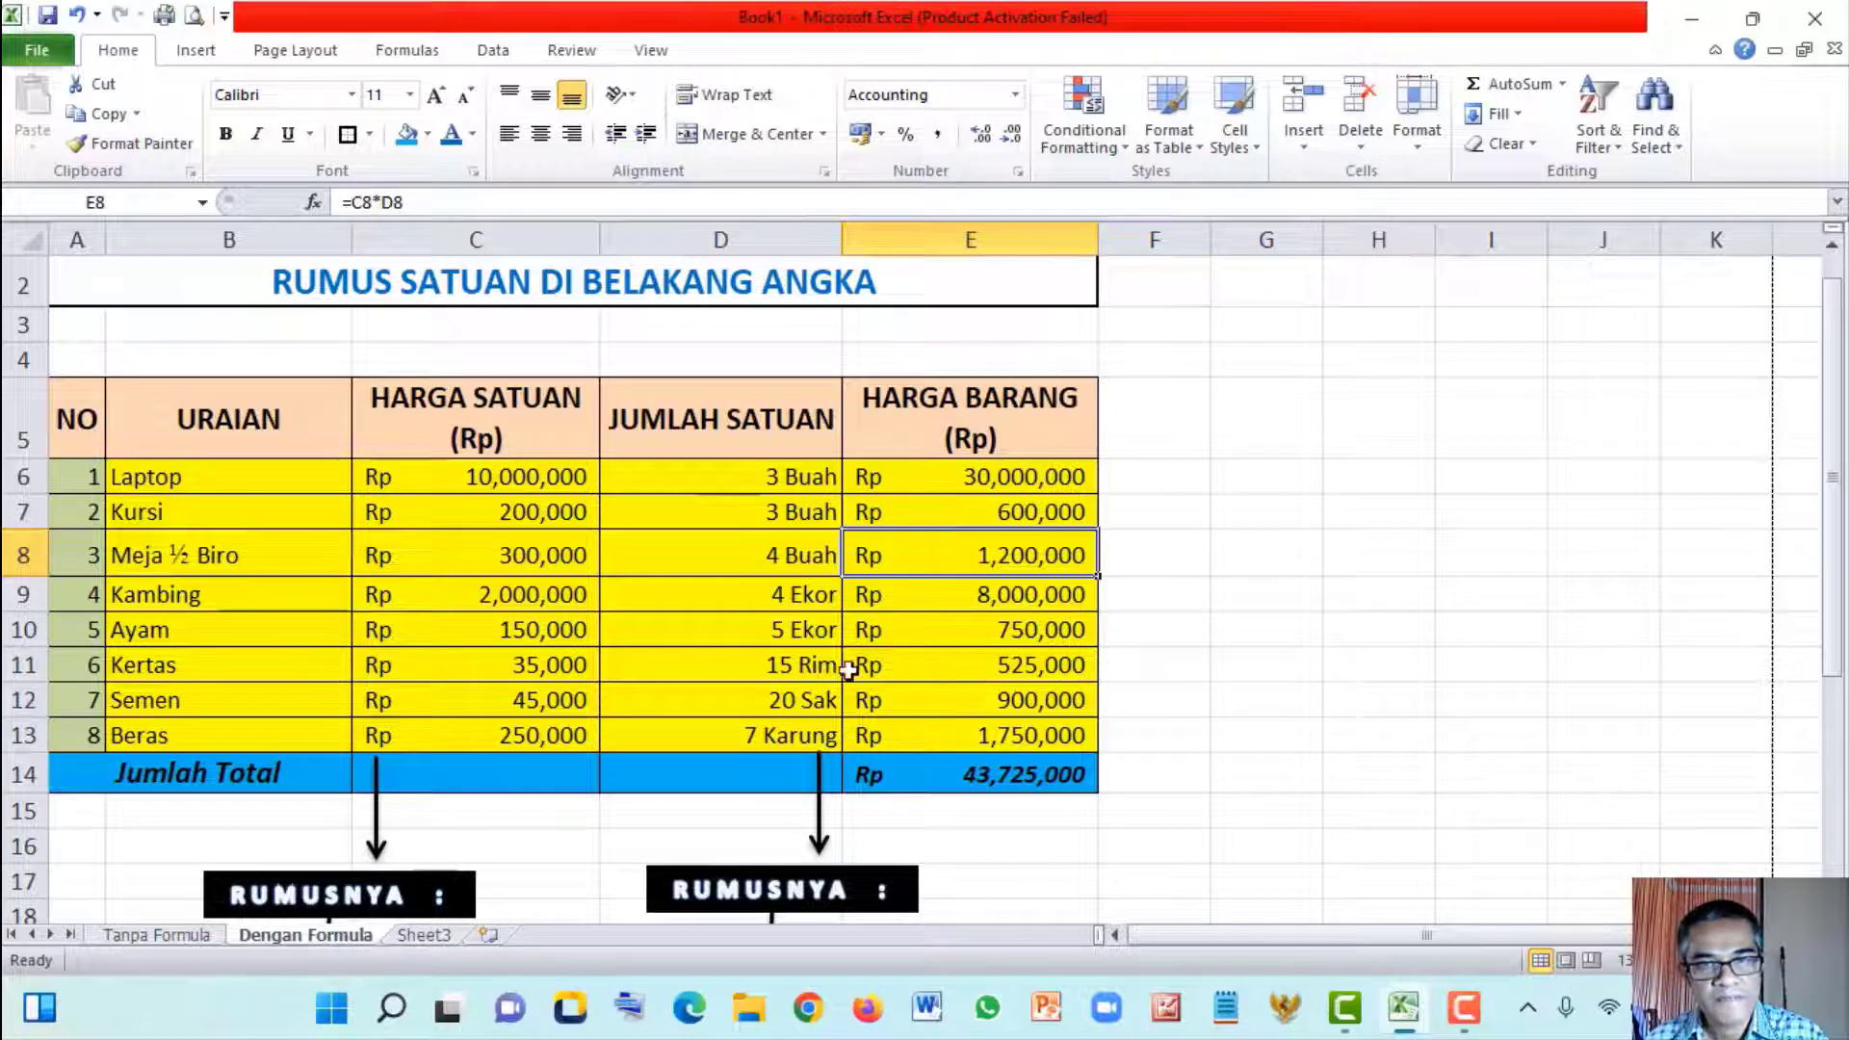
pyautogui.scroll(-1, 798, 602)
pyautogui.scroll(-1, 800, 607)
pyautogui.scroll(2, 848, 598)
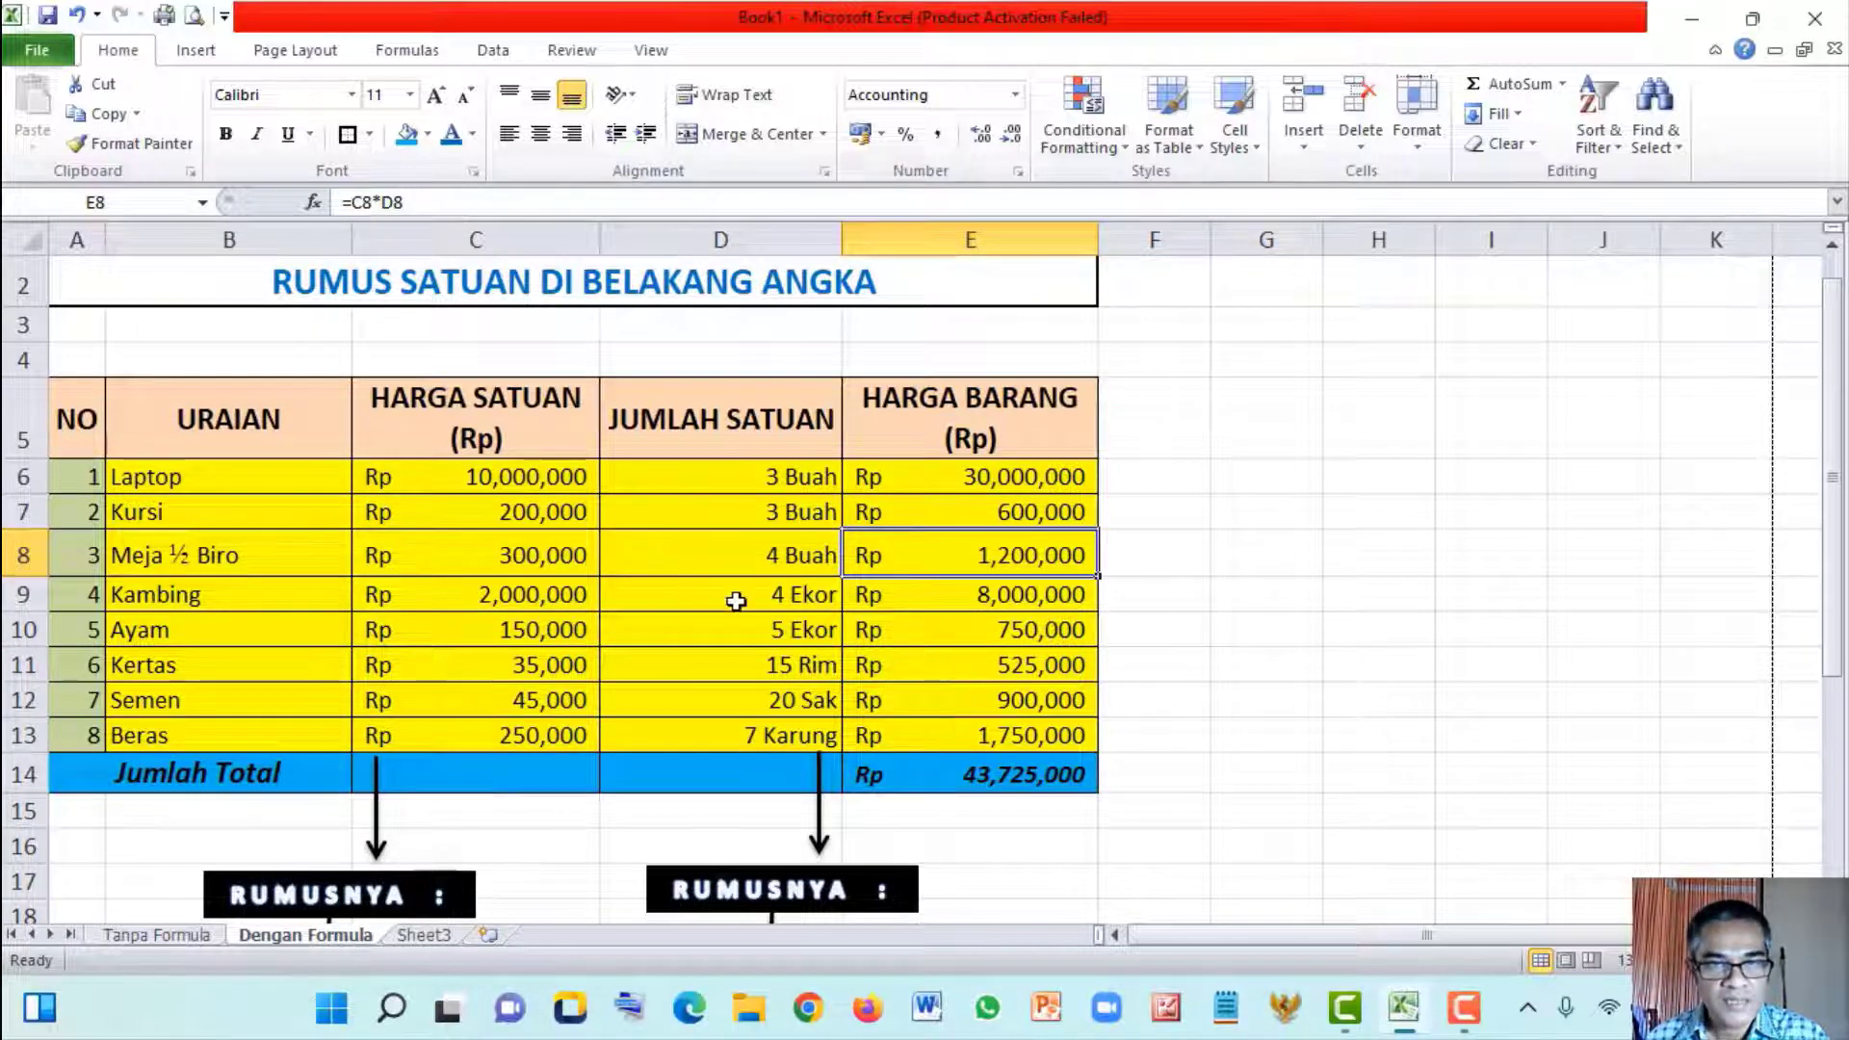
pyautogui.click(892, 652)
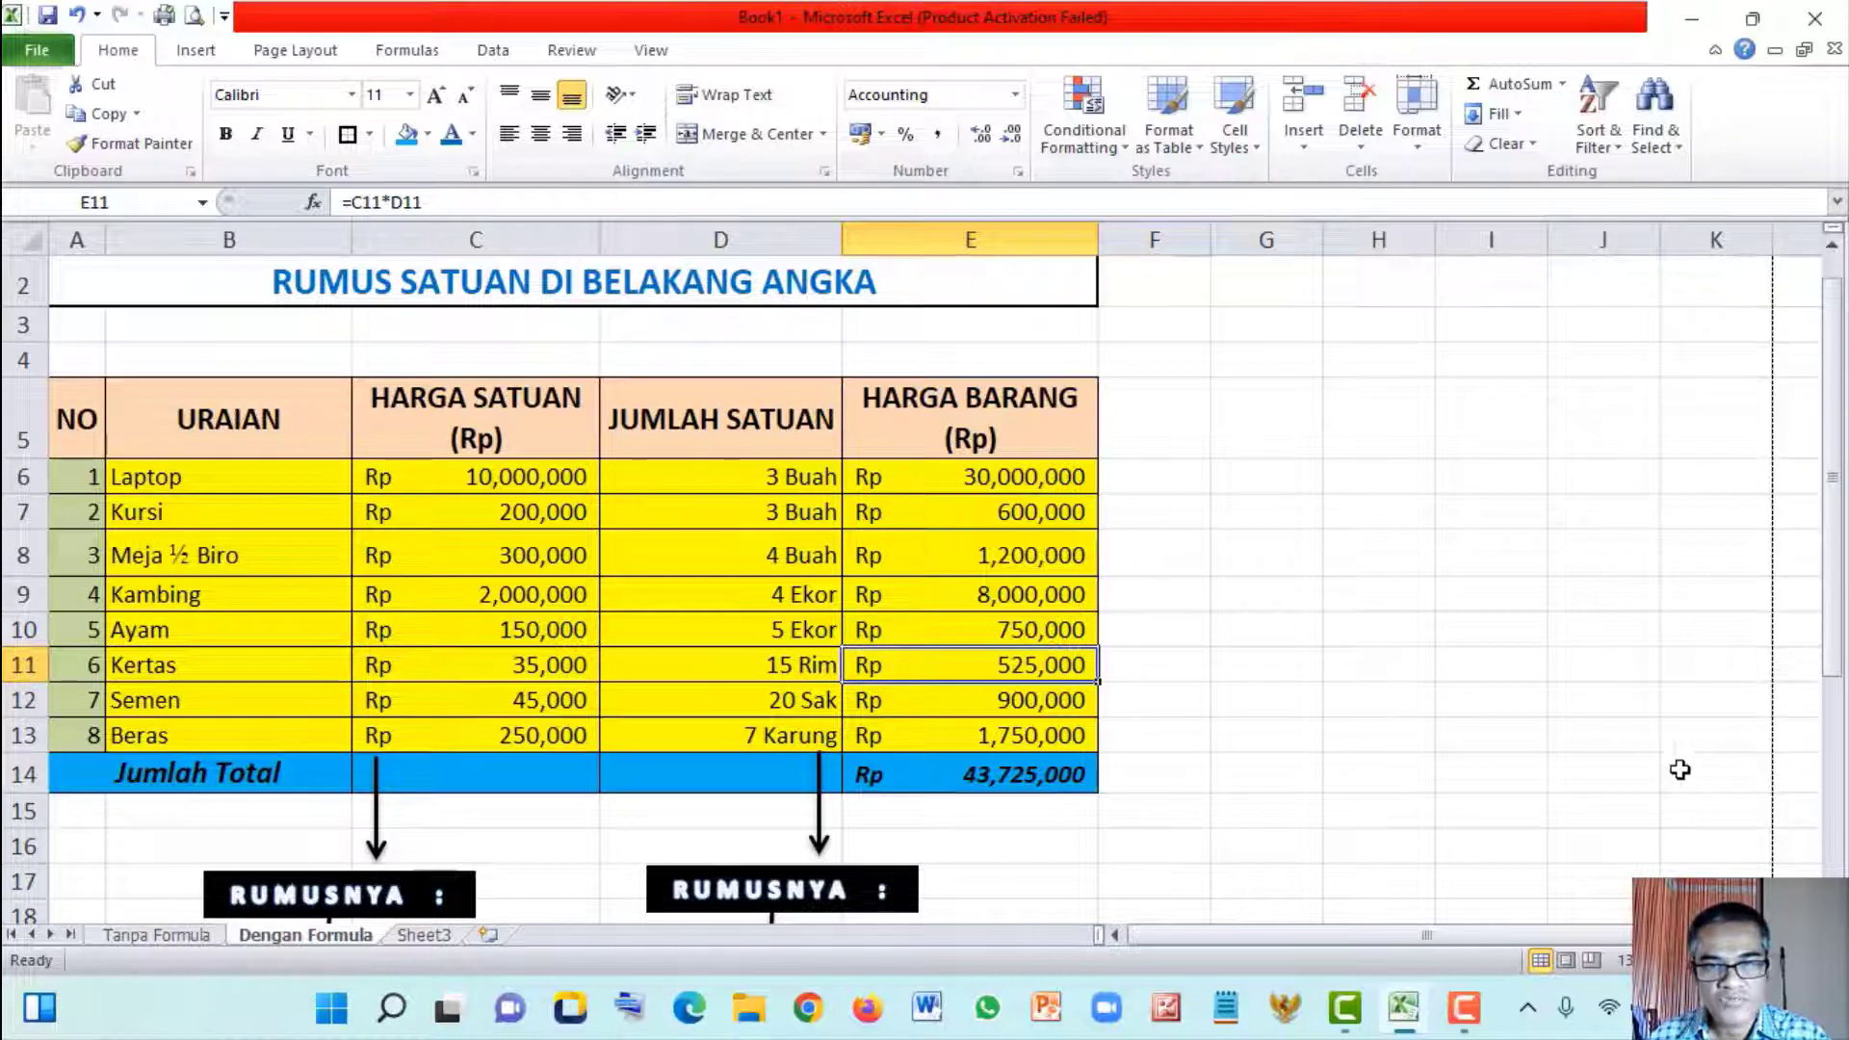
pyautogui.scroll(-3, 719, 719)
pyautogui.scroll(2, 718, 719)
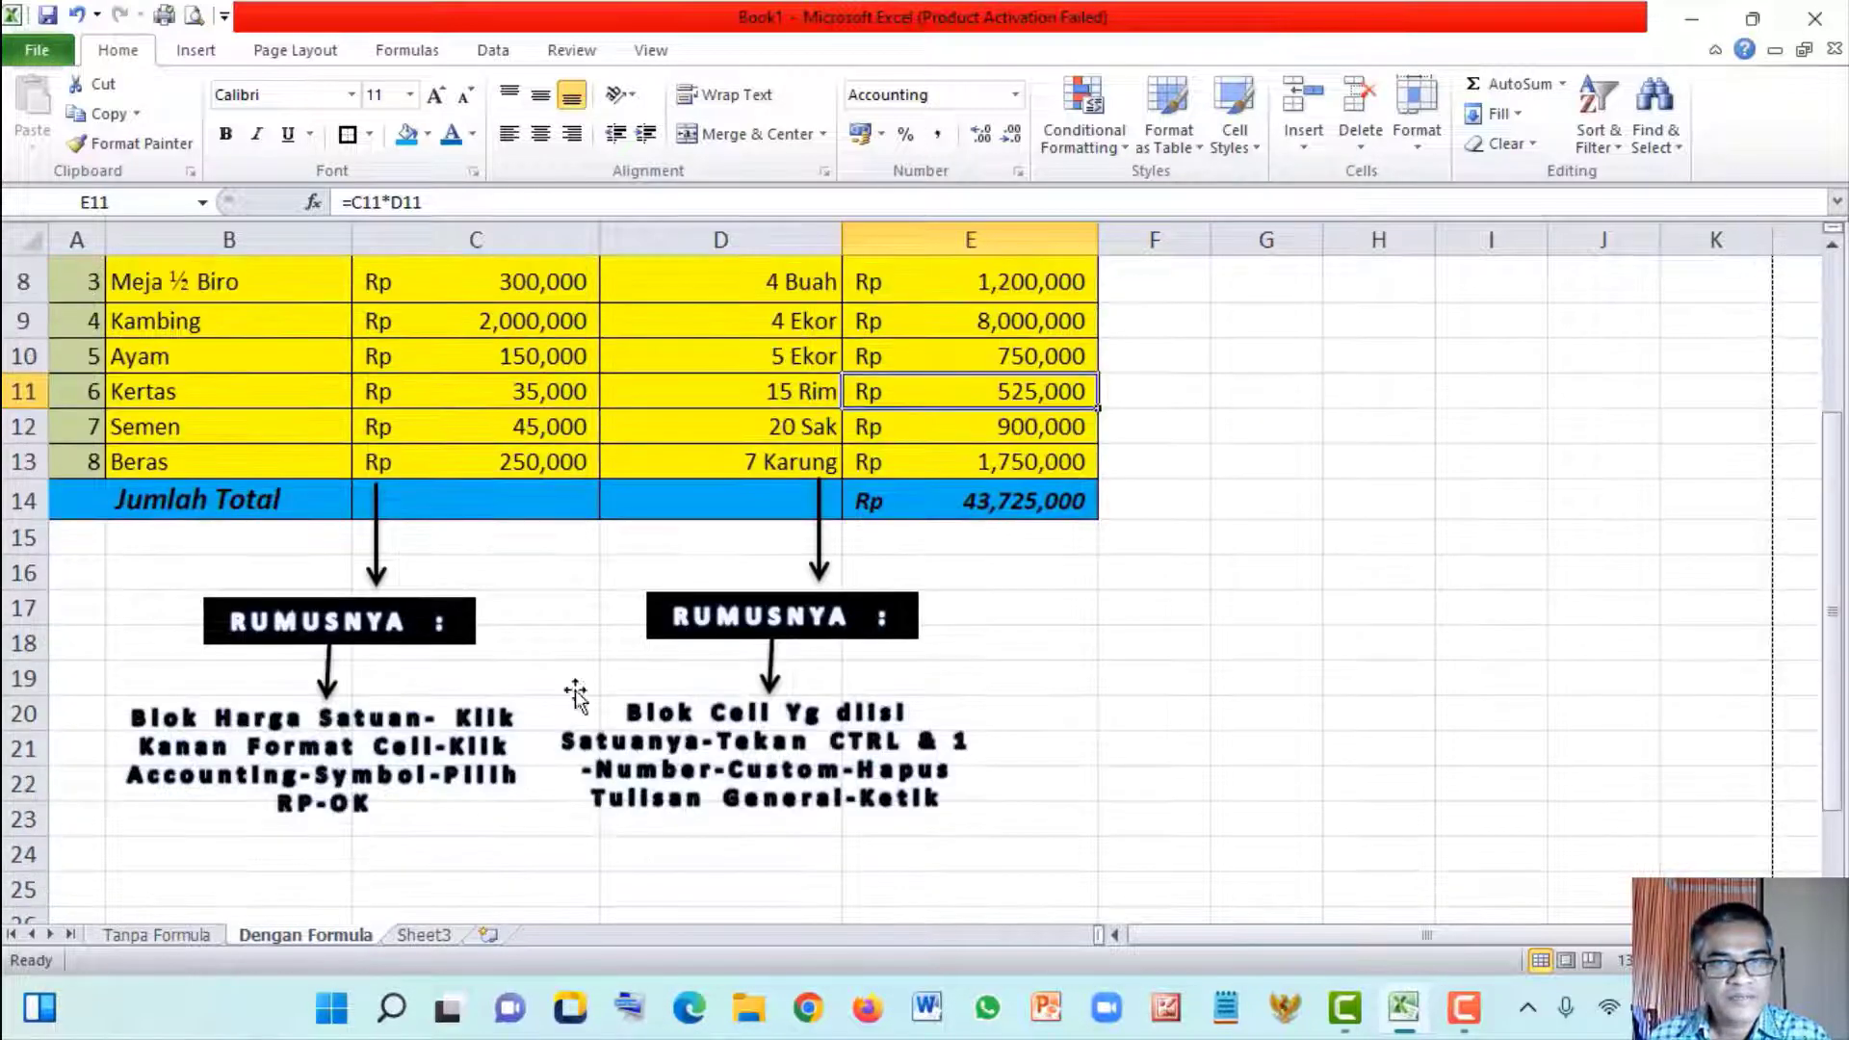
pyautogui.scroll(2, 447, 642)
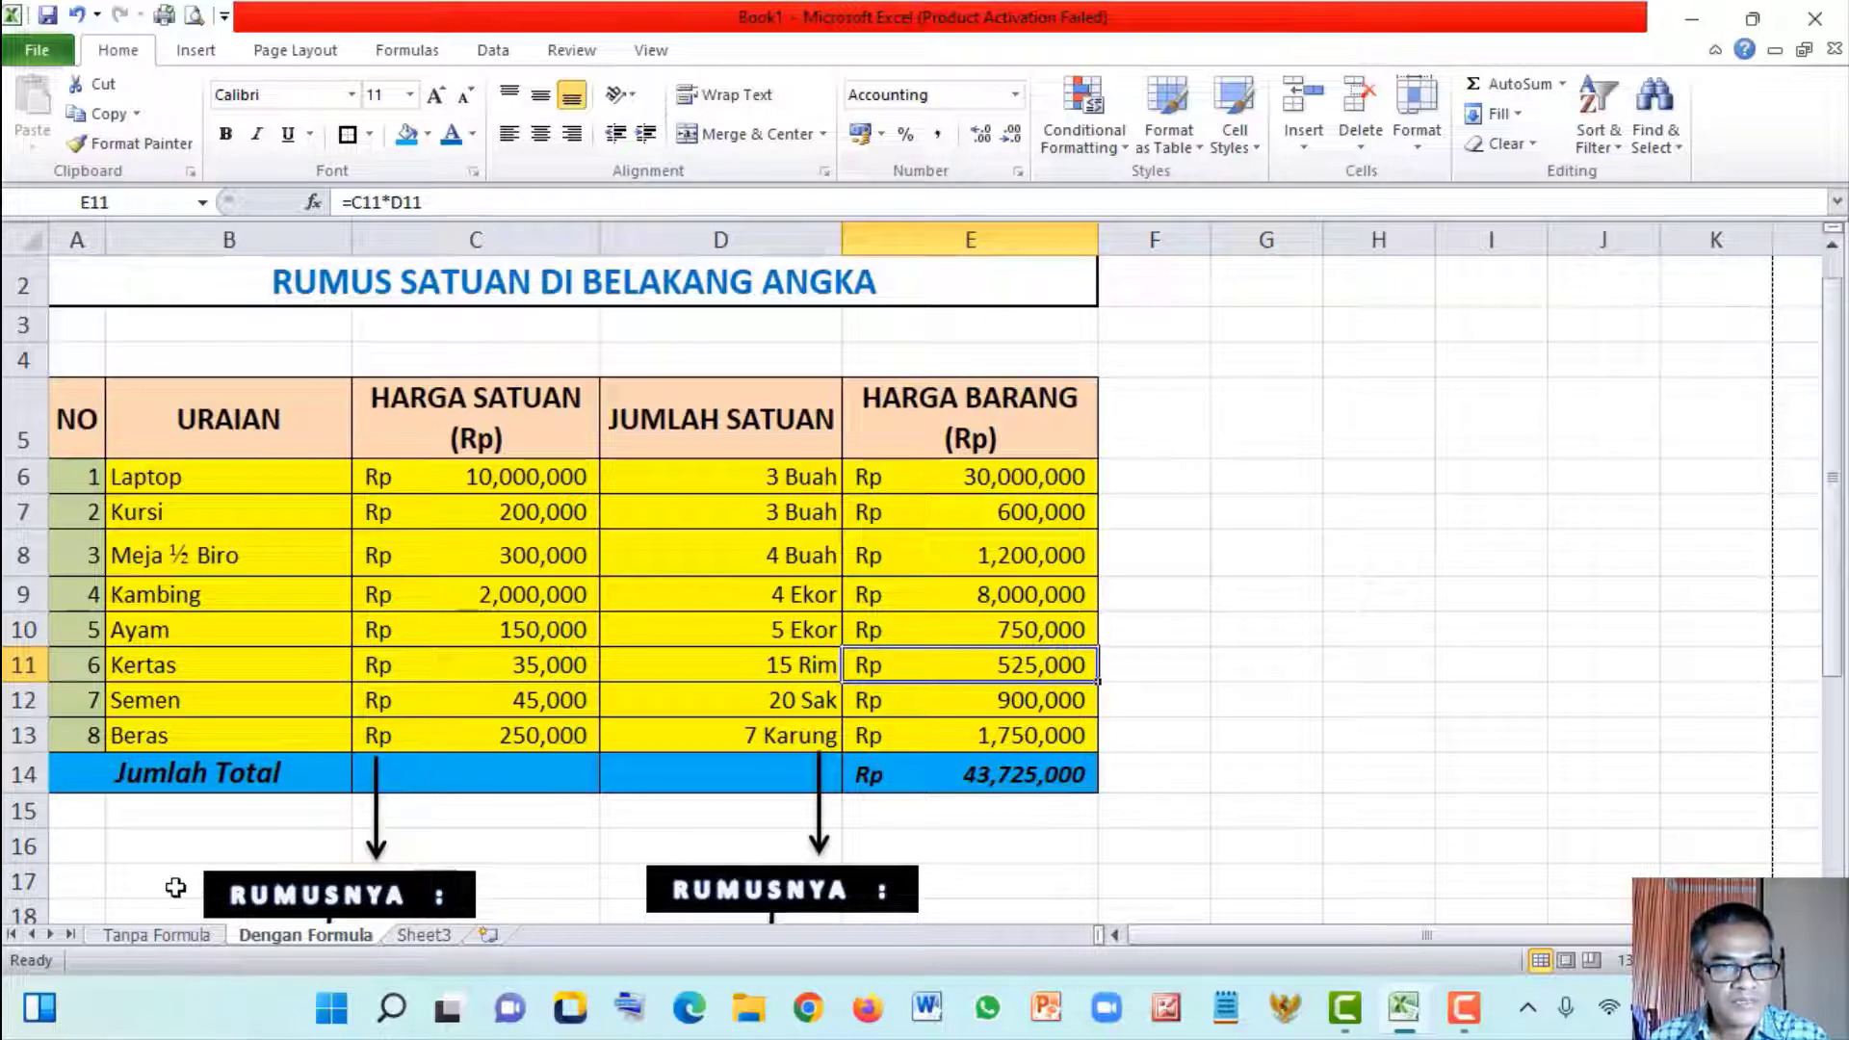
# View the Tanpa Formula sheet for comparison, then return to Dengan Formula and inspect the Jumlah Total row's C14 and E14
pyautogui.click(156, 934)
pyautogui.scroll(-1, 499, 621)
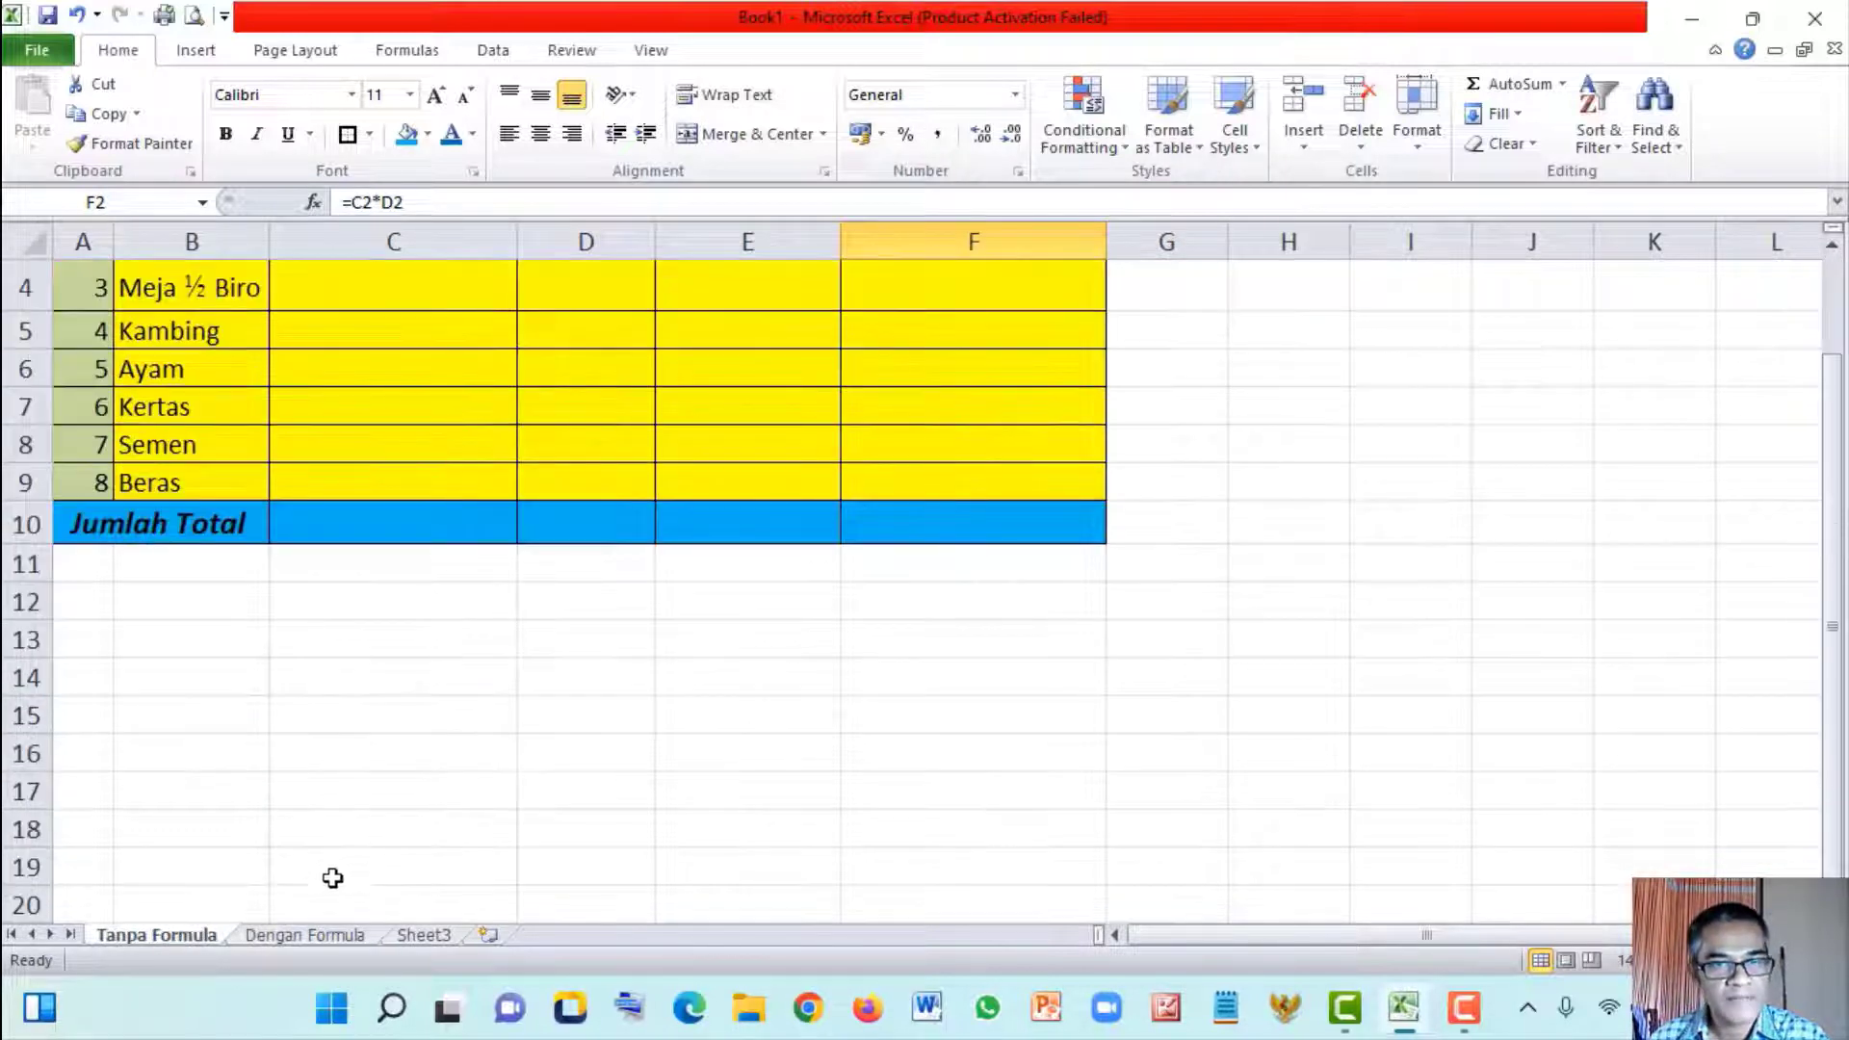
pyautogui.click(300, 936)
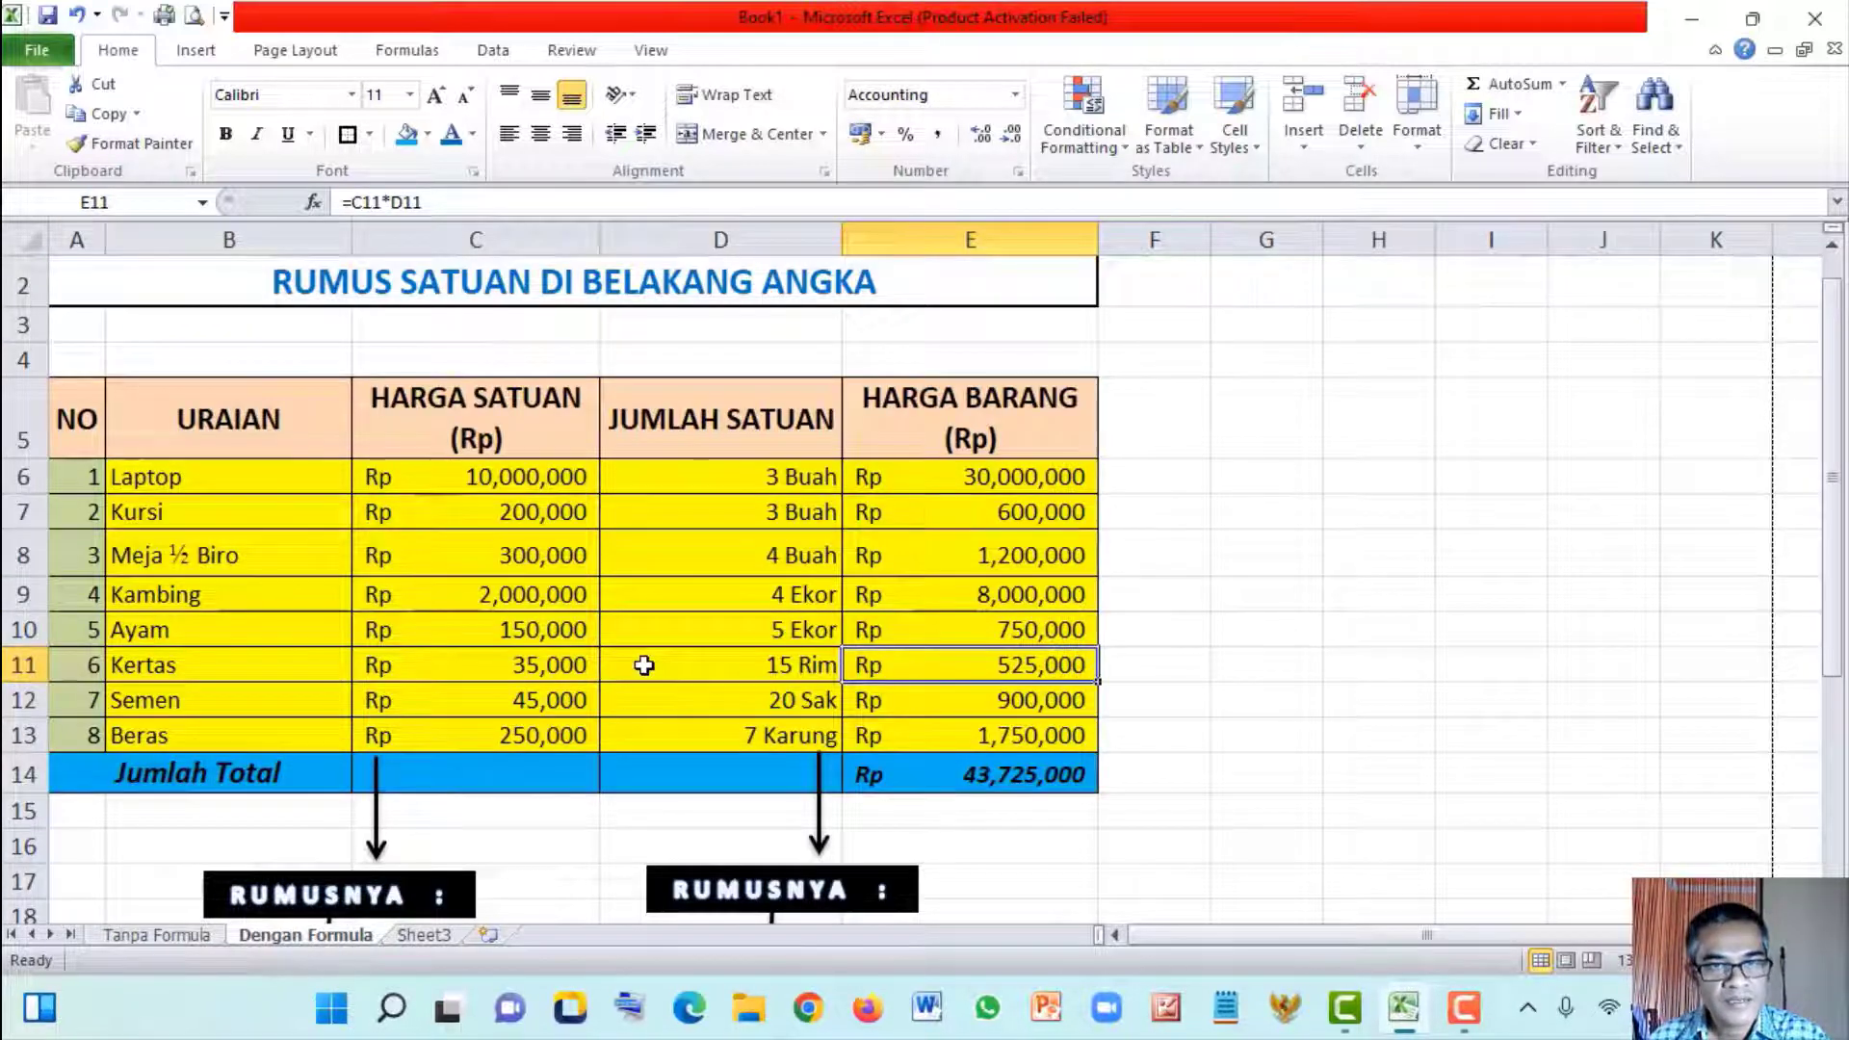
pyautogui.click(535, 773)
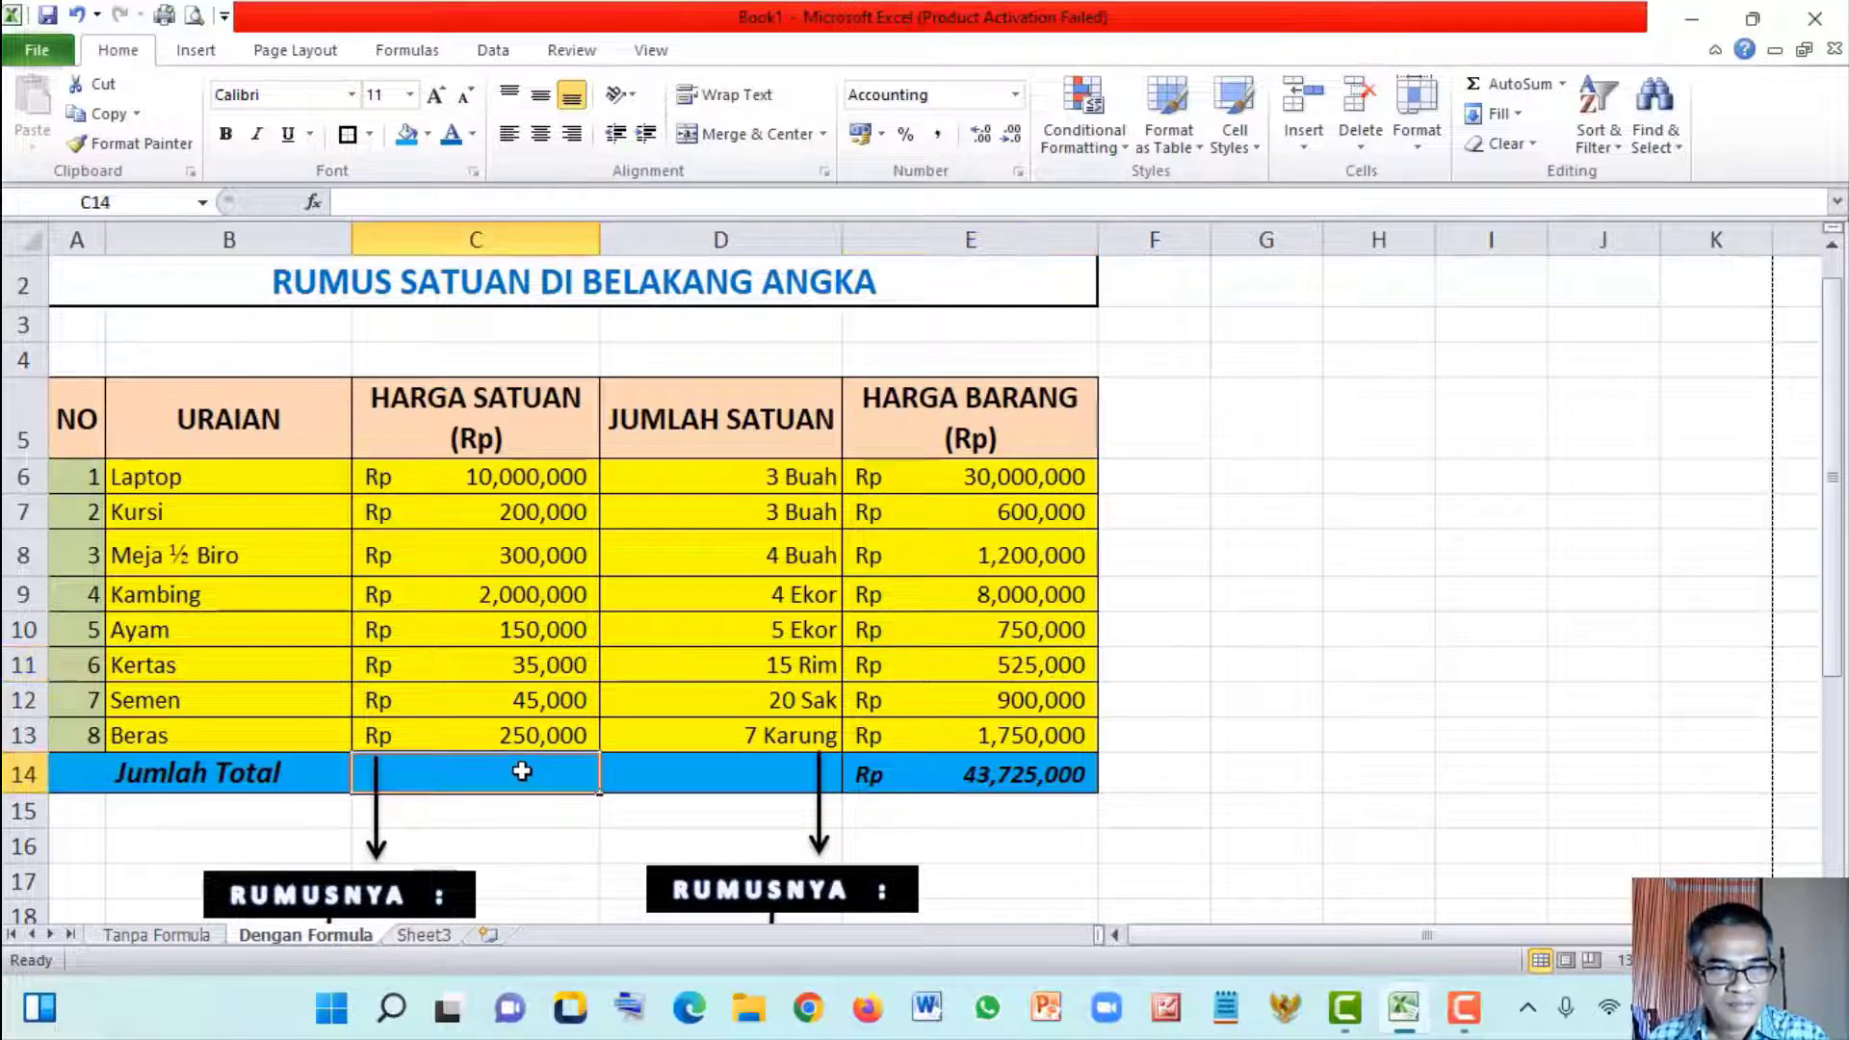
pyautogui.click(911, 779)
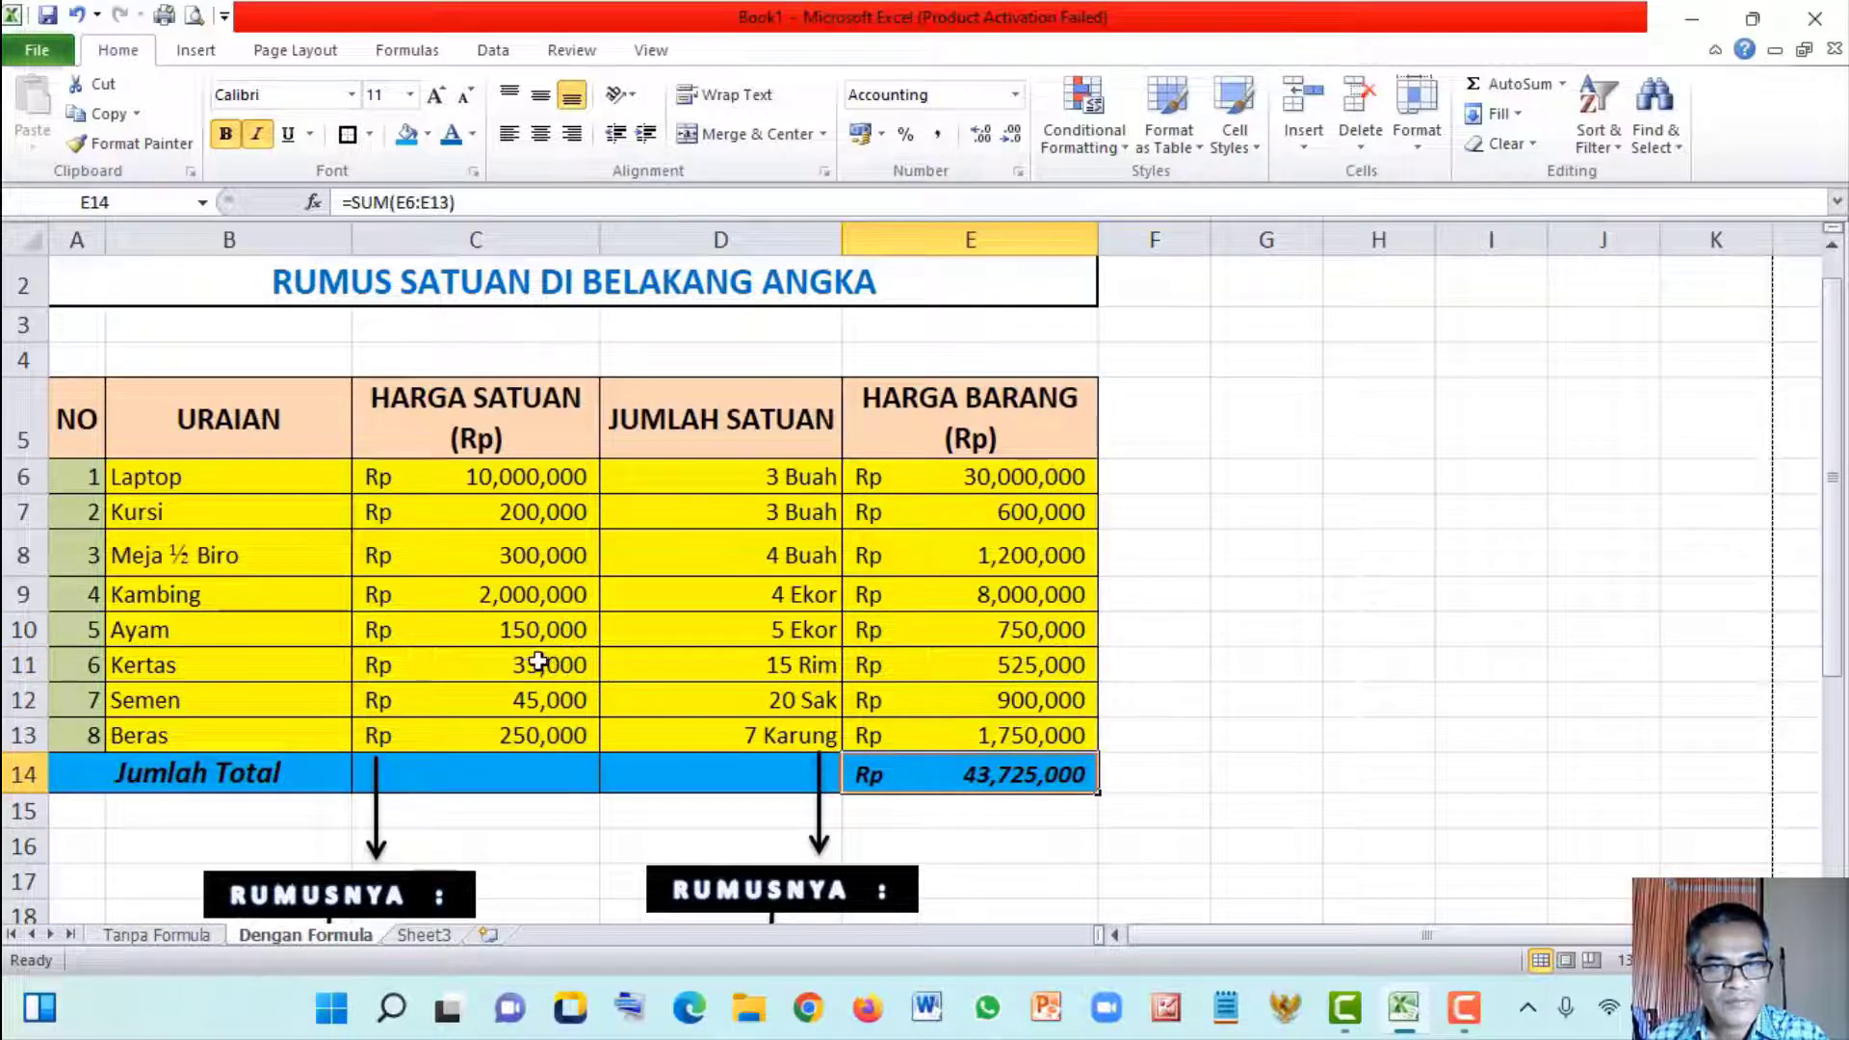